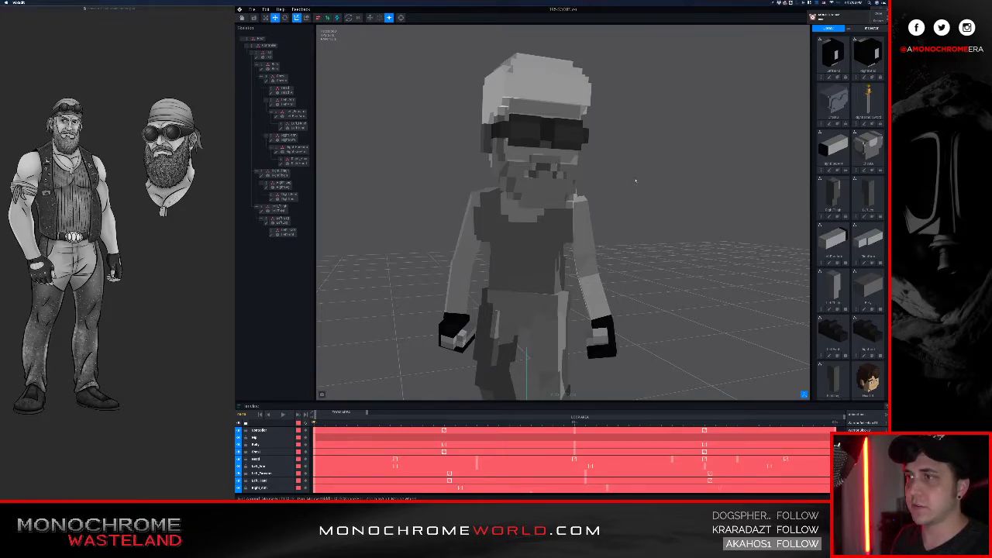
# Step: Examine the voxel character's head, torso, arms and legs from several angles
pyautogui.moveTo(633, 162); pyautogui.dragTo(636, 184, button='middle')
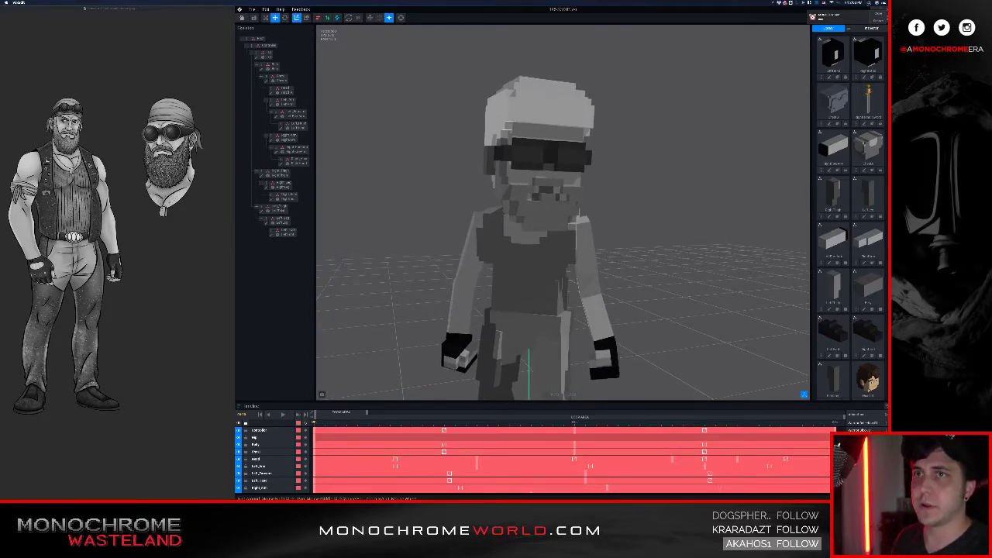
pyautogui.click(883, 3)
pyautogui.scroll(3, 882, 32)
pyautogui.click(880, 34)
pyautogui.click(883, 3)
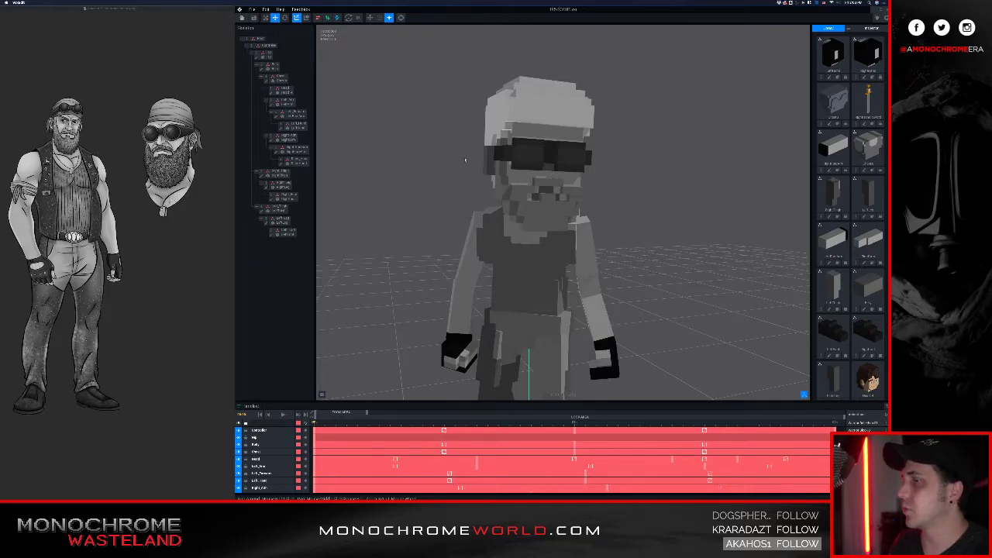
pyautogui.scroll(-3, 465, 160)
pyautogui.moveTo(466, 228); pyautogui.dragTo(458, 193, button='middle')
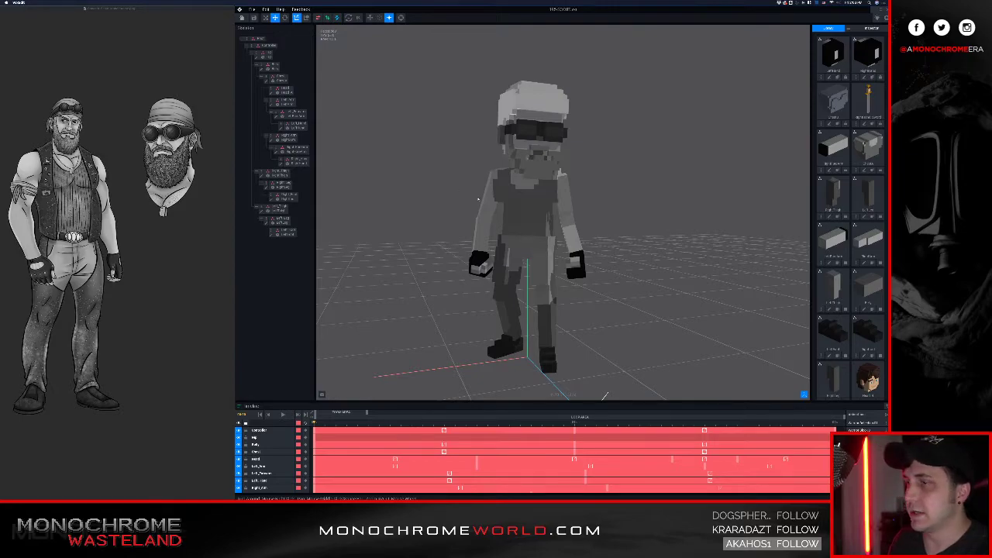
pyautogui.moveTo(452, 187); pyautogui.dragTo(480, 200, button='right')
pyautogui.scroll(2, 480, 202)
pyautogui.click(489, 204)
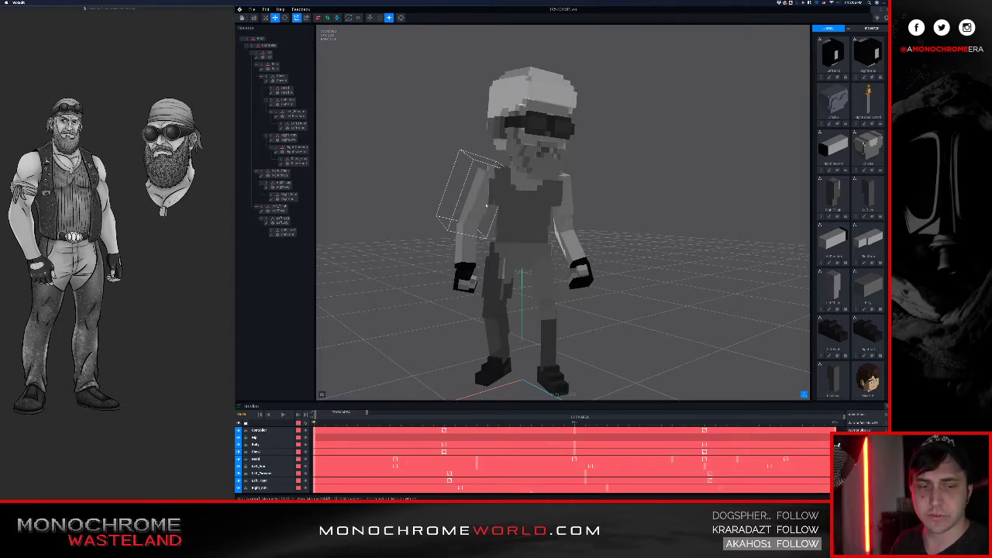
pyautogui.click(532, 97)
pyautogui.scroll(5, 532, 96)
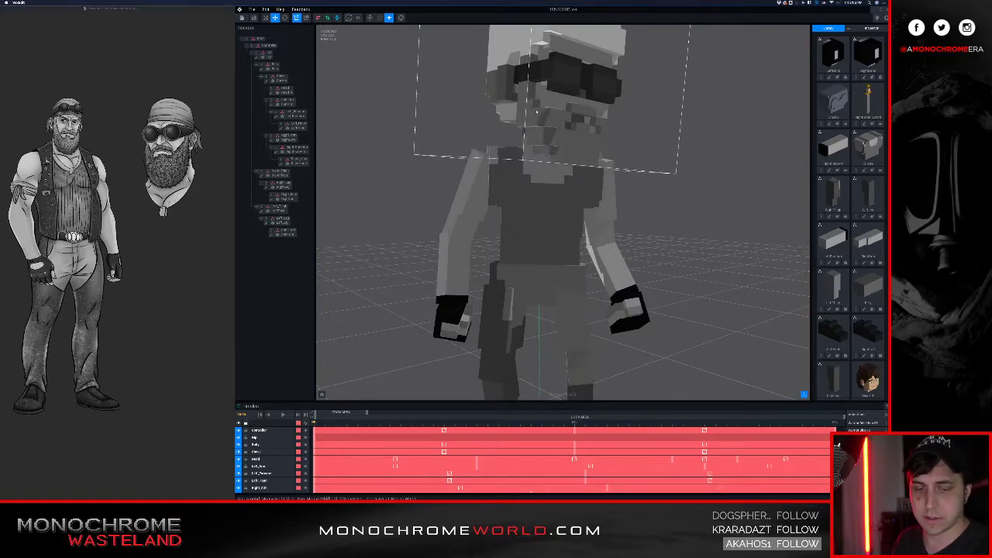
pyautogui.moveTo(534, 108); pyautogui.dragTo(538, 45, button='middle')
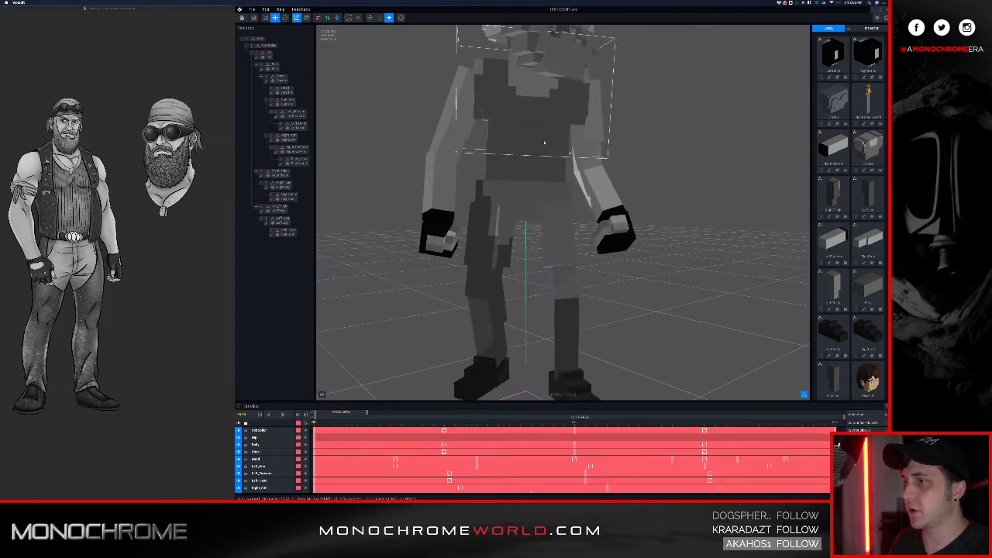
pyautogui.moveTo(492, 233); pyautogui.dragTo(507, 241, button='right')
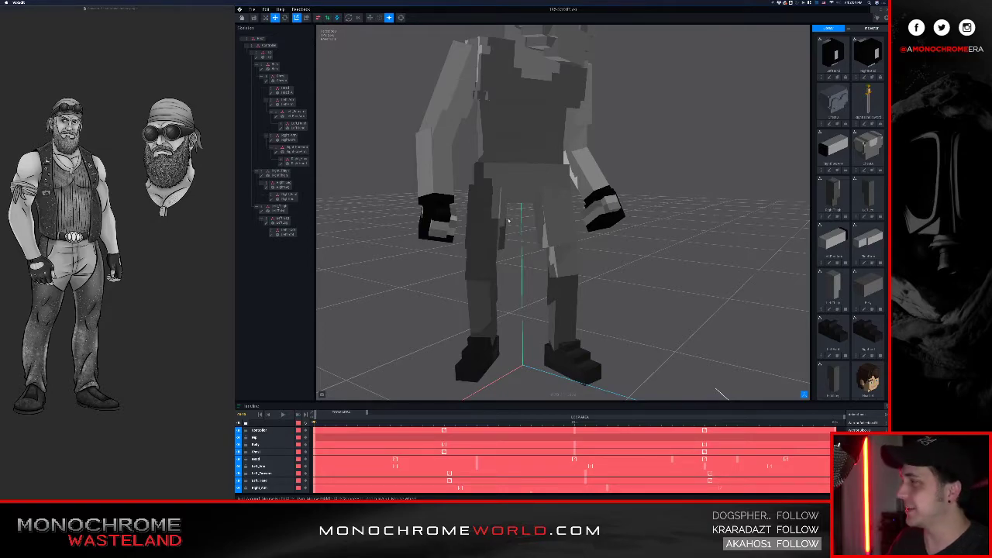
pyautogui.moveTo(530, 233)
pyautogui.mouseDown(button='right')
pyautogui.moveTo(490, 237)
pyautogui.moveTo(505, 231)
pyautogui.moveTo(469, 224)
pyautogui.moveTo(527, 231)
pyautogui.mouseUp(button='right')
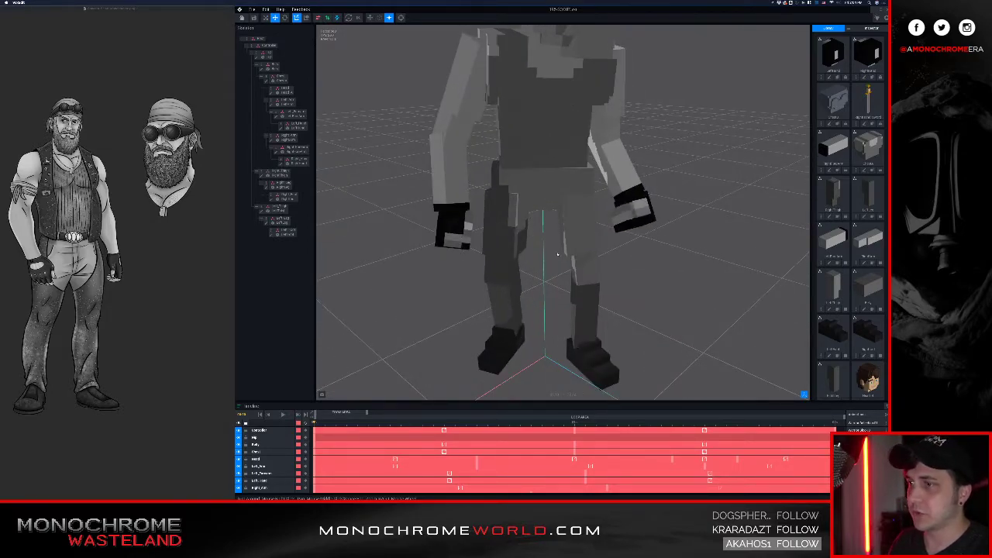
# Step: Select the character's left lower leg and open it for voxel editing
pyautogui.click(569, 187)
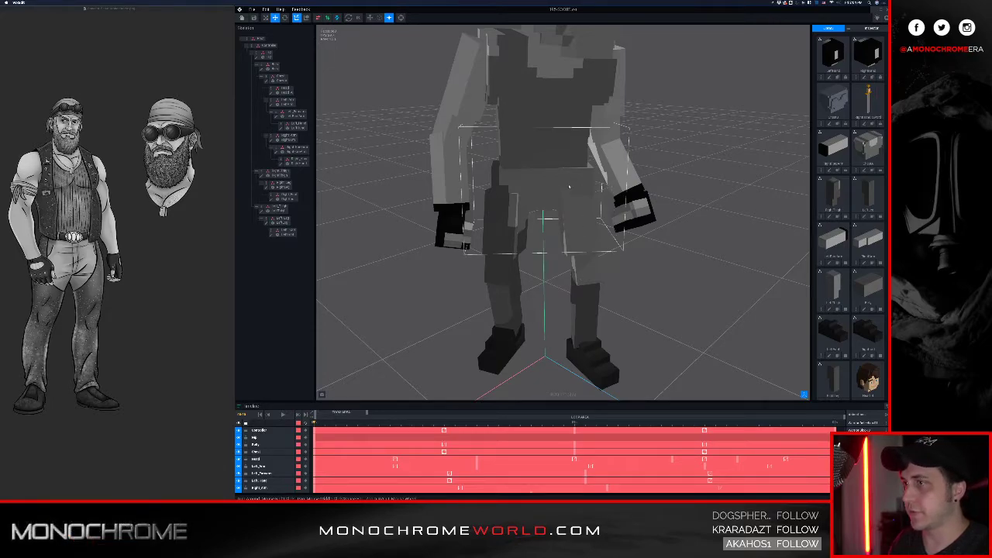
pyautogui.click(573, 233)
pyautogui.click(593, 307)
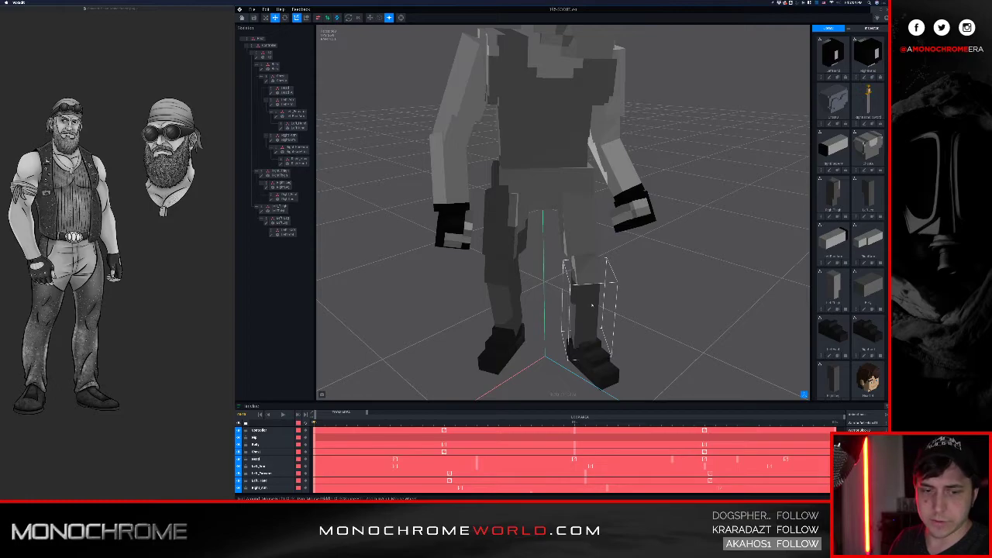
pyautogui.click(592, 305)
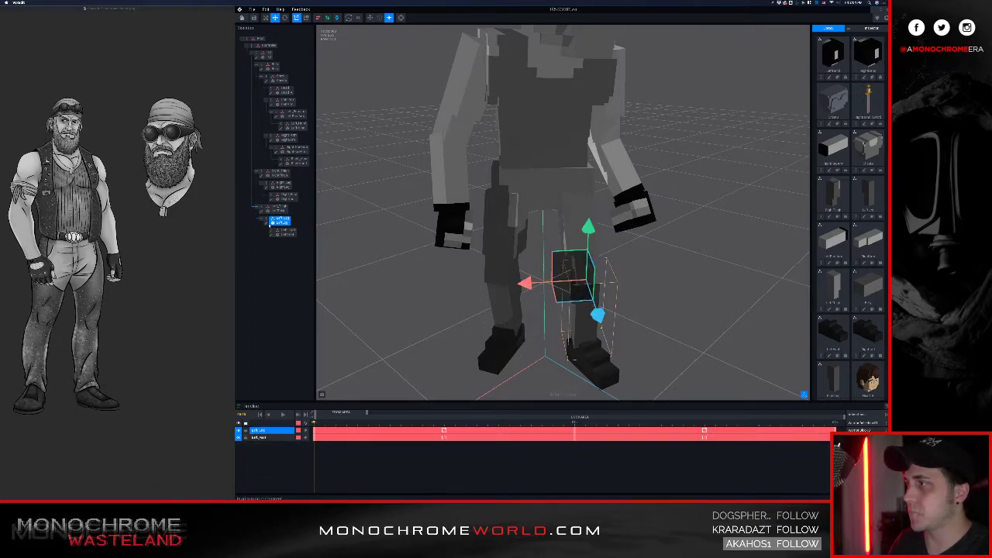
pyautogui.click(578, 303)
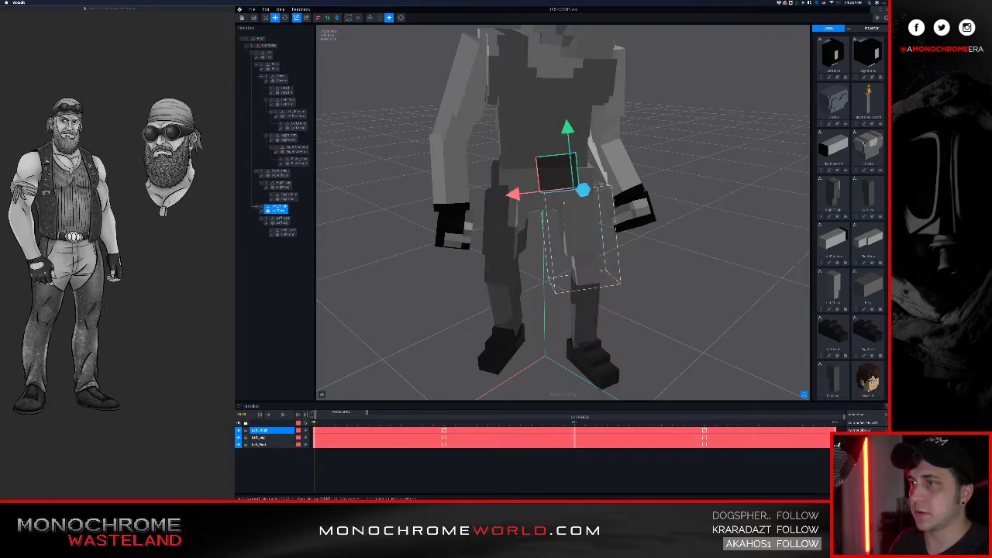
pyautogui.click(578, 306)
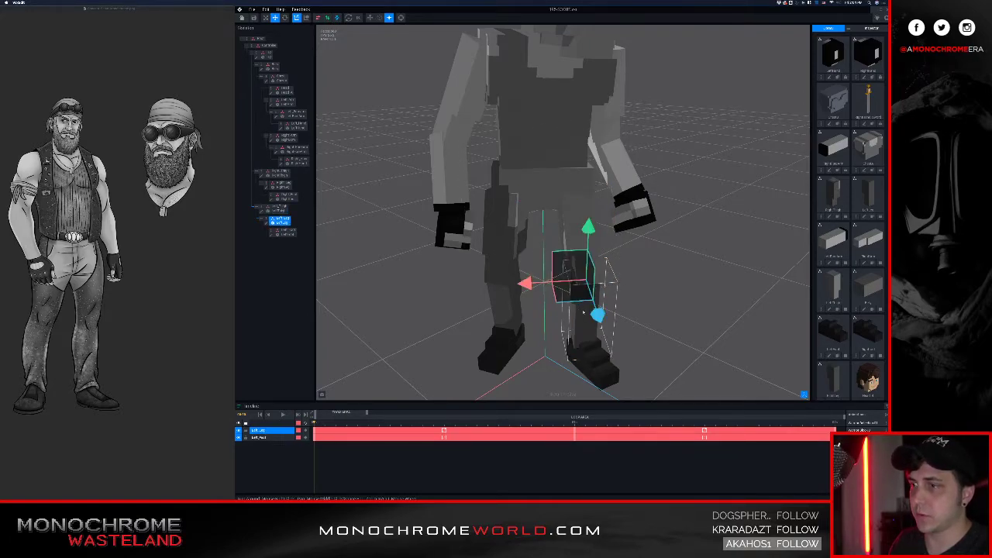
pyautogui.moveTo(572, 351); pyautogui.dragTo(578, 327, button='right')
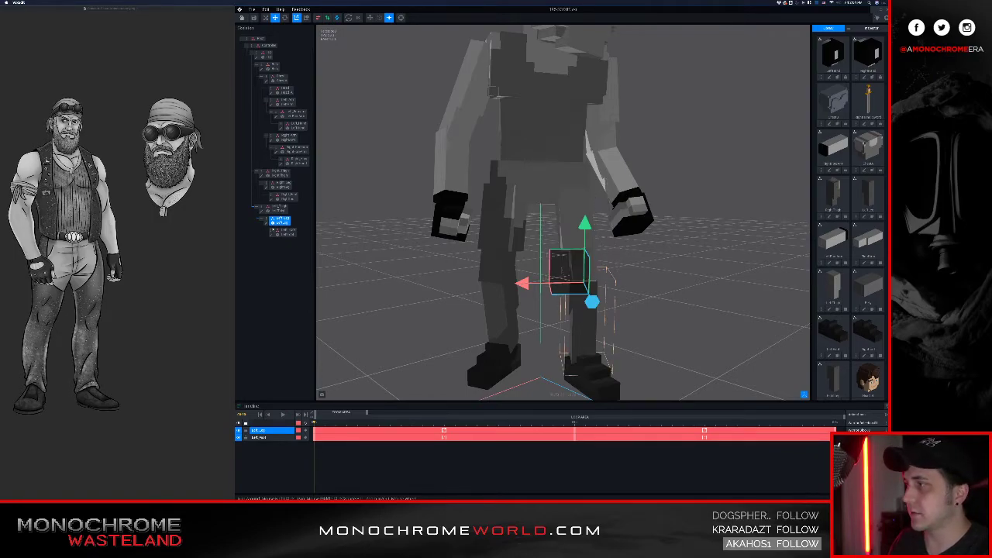
pyautogui.click(267, 224)
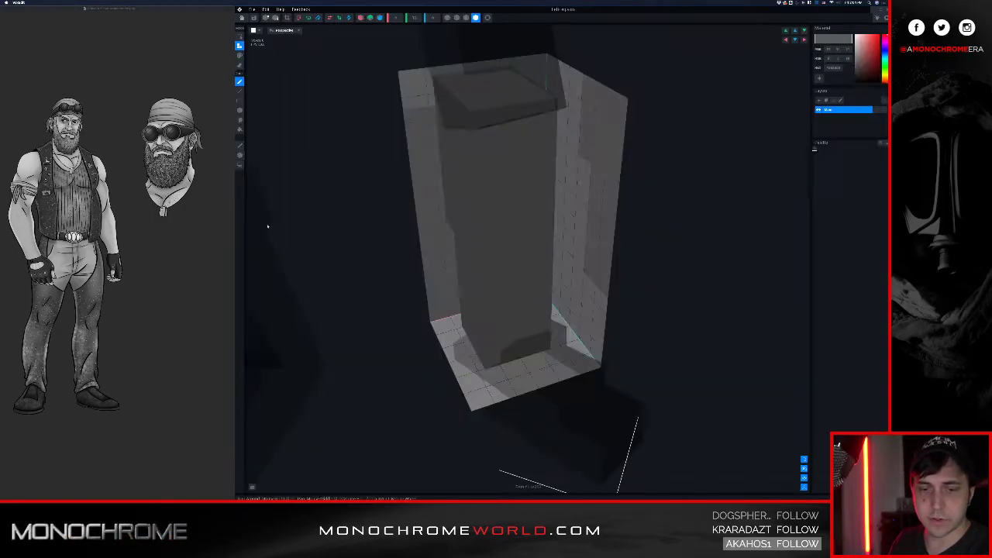
# Step: Sample the left lower leg's dark grey and copy its hex code, closing the part with its changes saved
pyautogui.click(240, 145)
pyautogui.click(542, 172)
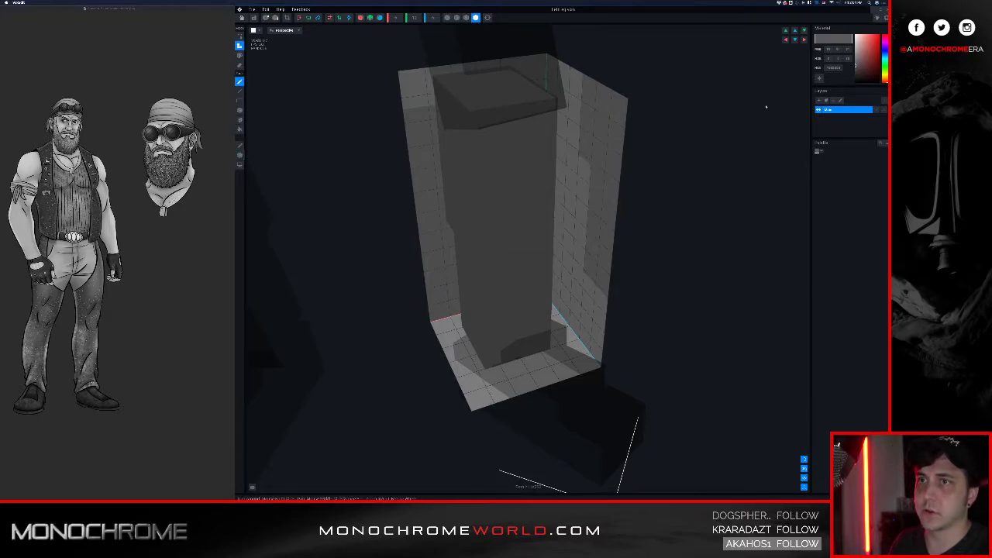
pyautogui.click(837, 69)
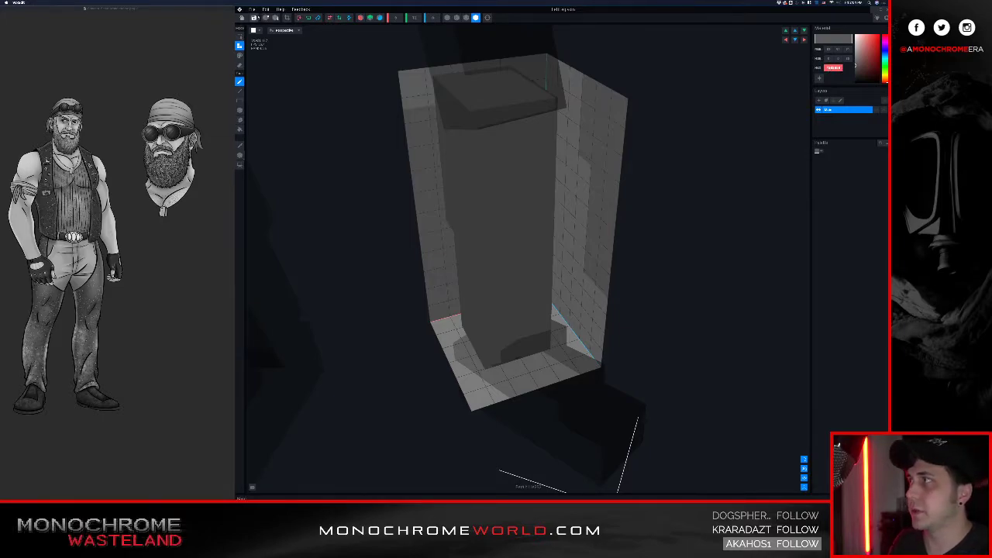
pyautogui.click(243, 18)
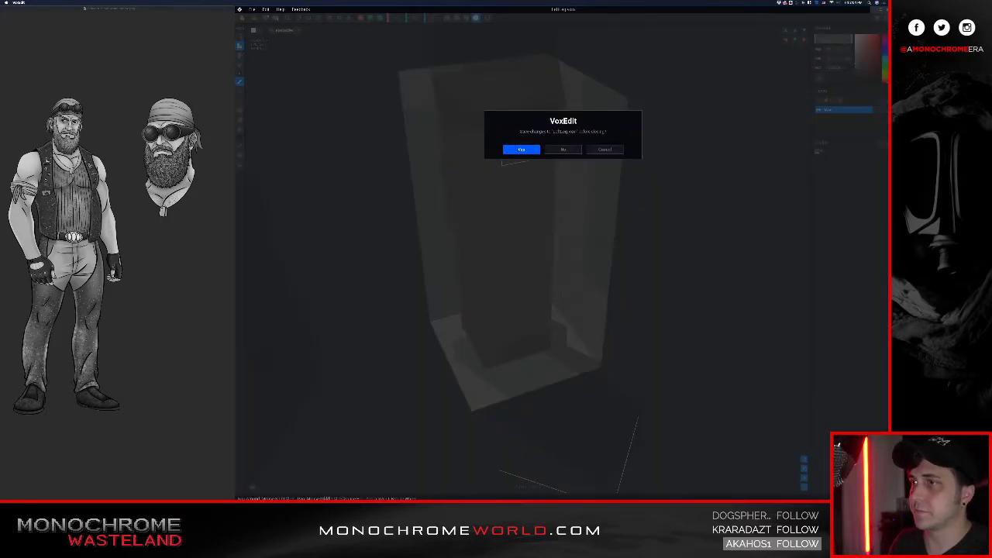
pyautogui.click(520, 149)
# Step: Open the left thigh for voxel editing and set the paint colour to the copied dark grey hex code
pyautogui.click(578, 229)
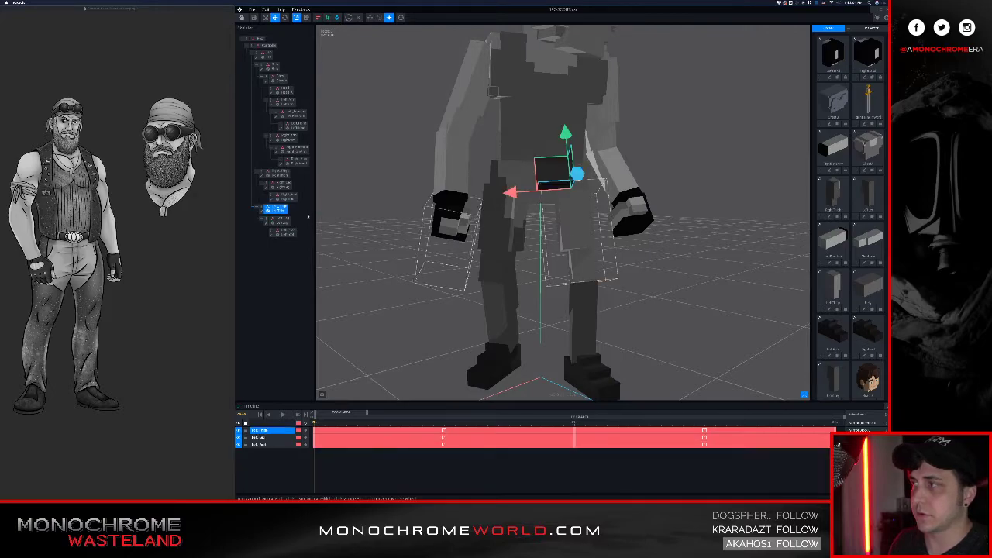
pyautogui.click(262, 210)
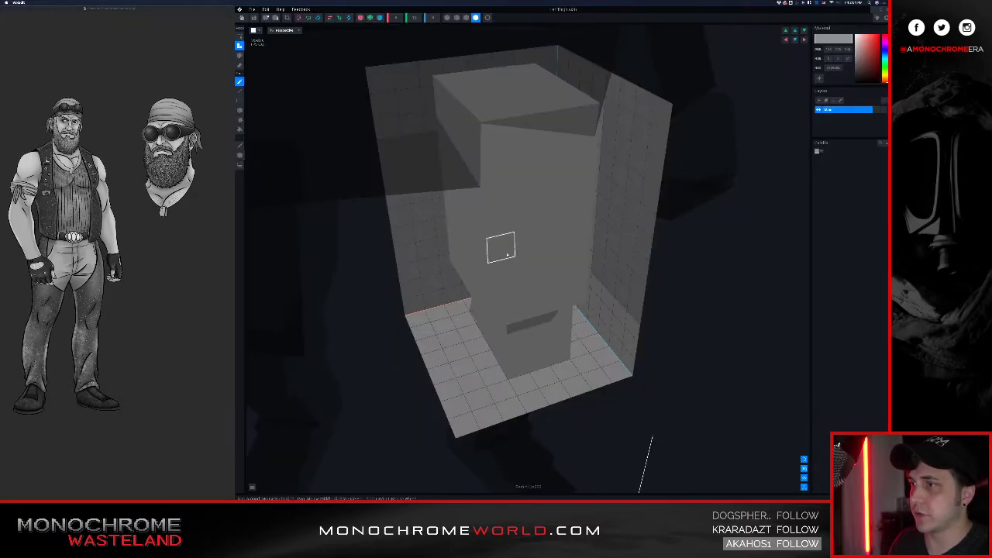
pyautogui.click(834, 68)
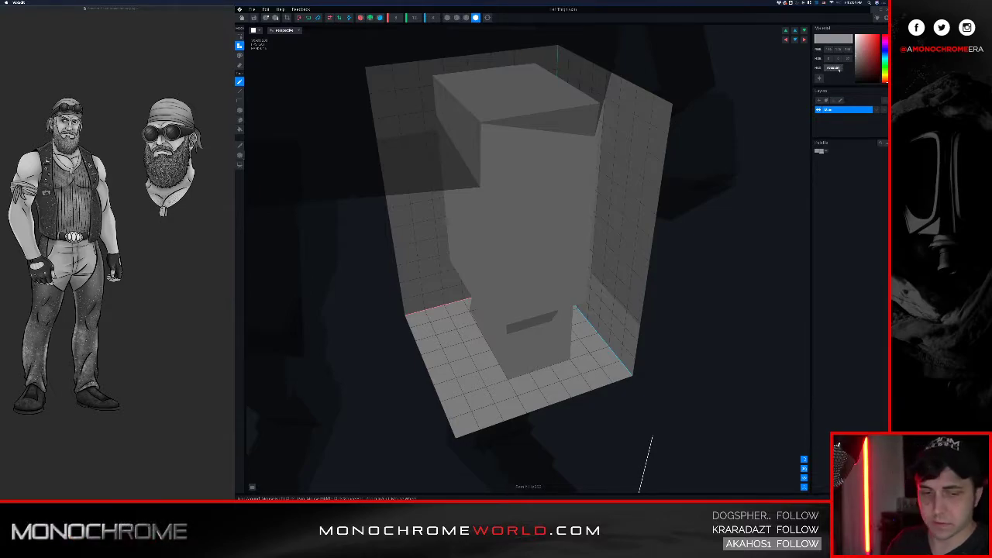
pyautogui.press('Return')
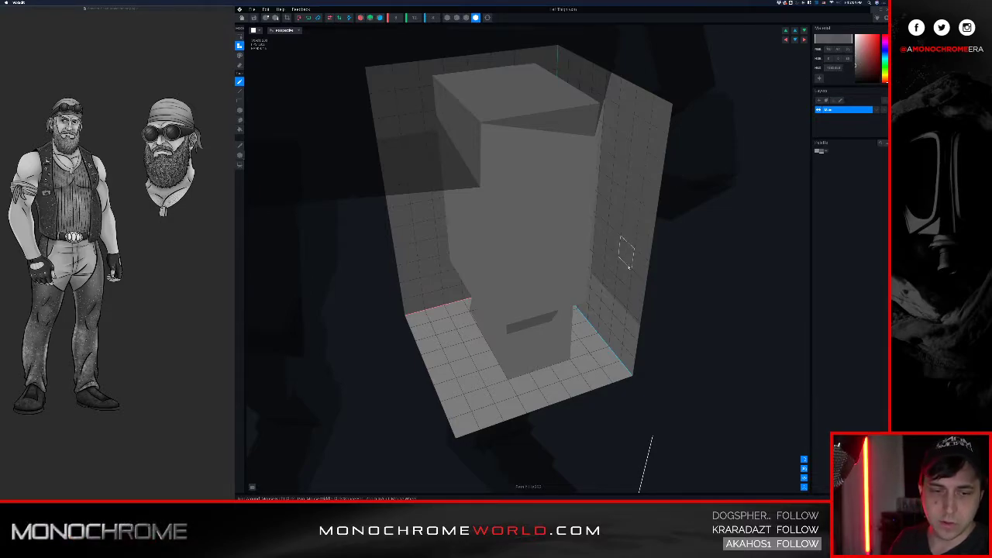
# Step: Paint the narrow lower block of the left thigh dark grey on its front, sides and underside, and reset the camera
pyautogui.moveTo(637, 264); pyautogui.dragTo(589, 276, button='right')
pyautogui.press('g')
pyautogui.moveTo(500, 334)
pyautogui.mouseDown()
pyautogui.moveTo(503, 365)
pyautogui.moveTo(547, 352)
pyautogui.mouseUp()
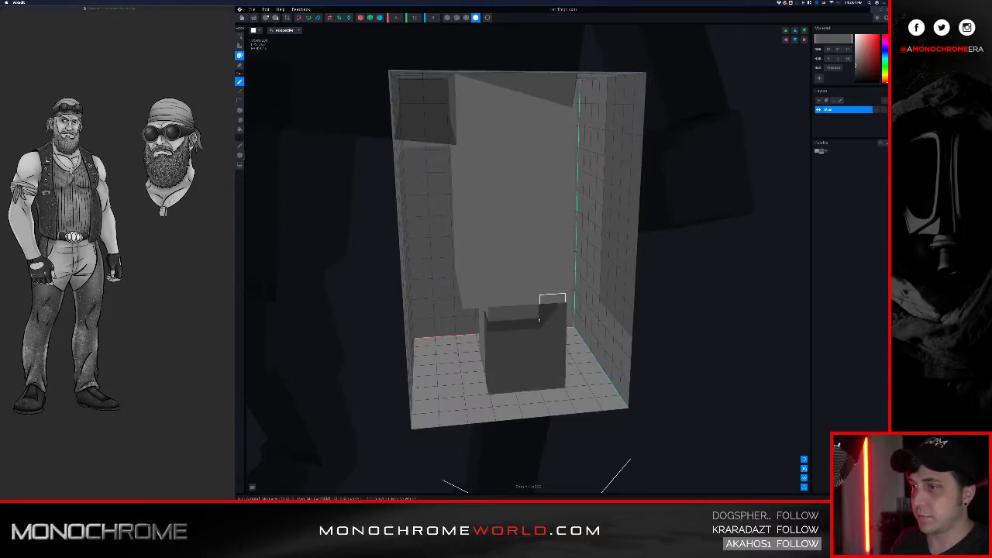
pyautogui.moveTo(489, 293); pyautogui.dragTo(457, 319, button='middle')
pyautogui.moveTo(457, 319); pyautogui.dragTo(453, 324)
pyautogui.moveTo(477, 378)
pyautogui.mouseDown(button='right')
pyautogui.moveTo(488, 348)
pyautogui.moveTo(472, 365)
pyautogui.mouseUp(button='right')
pyautogui.moveTo(474, 336)
pyautogui.mouseDown()
pyautogui.moveTo(410, 338)
pyautogui.moveTo(431, 431)
pyautogui.moveTo(473, 380)
pyautogui.moveTo(476, 416)
pyautogui.mouseUp()
pyautogui.moveTo(476, 416); pyautogui.dragTo(474, 391, button='right')
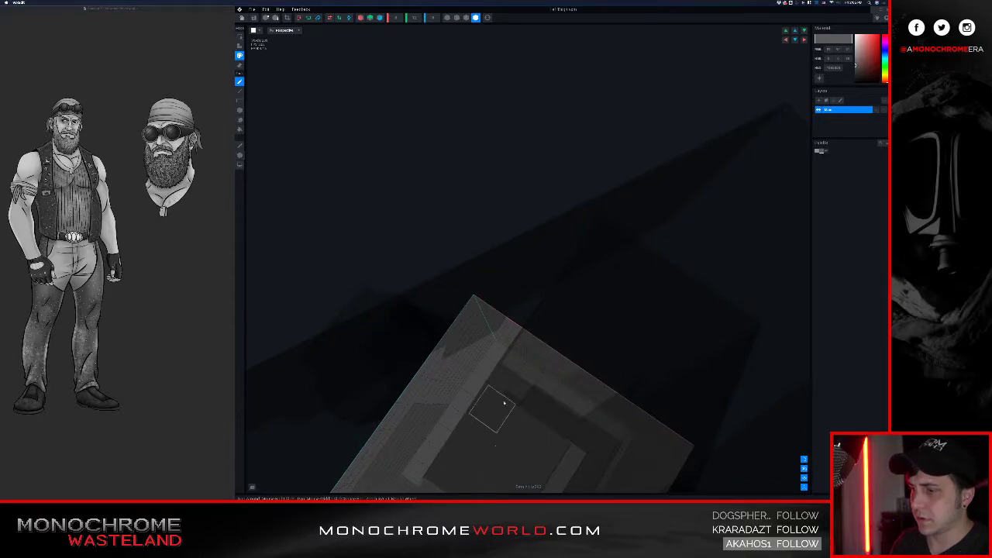
pyautogui.scroll(5, 502, 411)
pyautogui.click(487, 17)
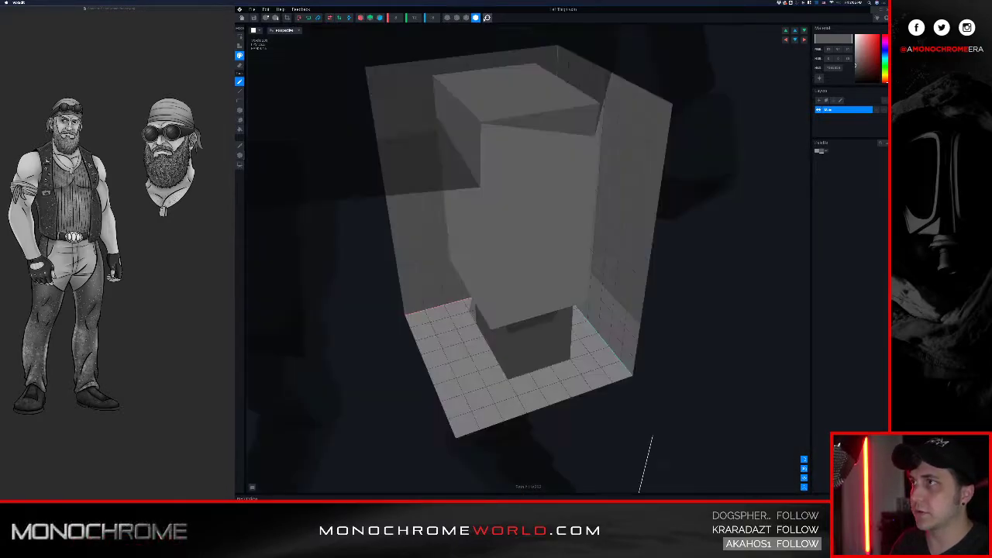
# Step: Paint the outer column of the left thigh's front and its outer side dark grey, and close the part with changes saved
pyautogui.moveTo(527, 142); pyautogui.dragTo(560, 155, button='right')
pyautogui.moveTo(551, 148)
pyautogui.mouseDown(button='right')
pyautogui.moveTo(527, 137)
pyautogui.moveTo(560, 163)
pyautogui.mouseUp(button='right')
pyautogui.moveTo(559, 164)
pyautogui.mouseDown(button='middle')
pyautogui.moveTo(538, 146)
pyautogui.moveTo(562, 147)
pyautogui.mouseUp(button='middle')
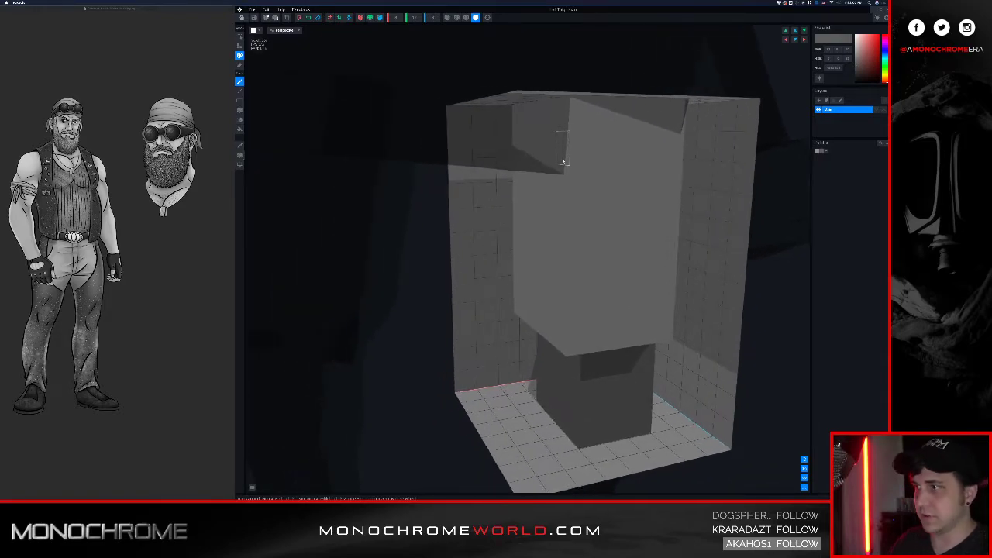
pyautogui.scroll(-1, 554, 207)
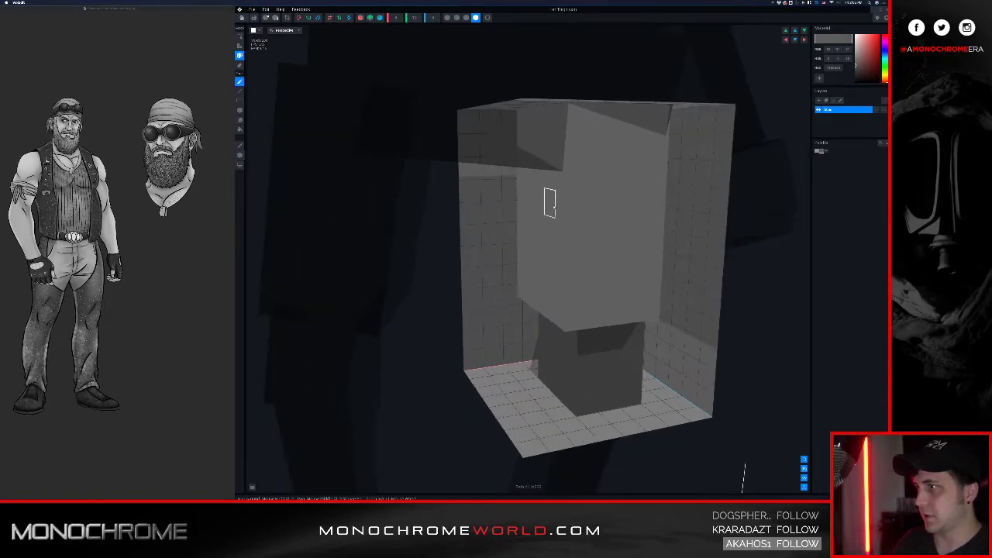
pyautogui.moveTo(574, 216); pyautogui.dragTo(565, 215, button='middle')
pyautogui.moveTo(579, 213); pyautogui.dragTo(565, 207, button='right')
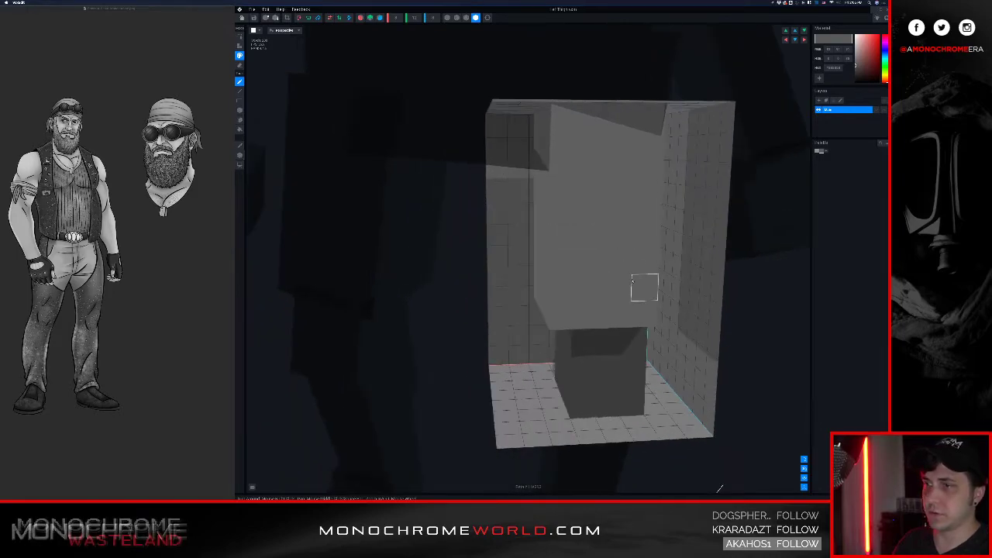
pyautogui.moveTo(642, 313); pyautogui.dragTo(654, 161)
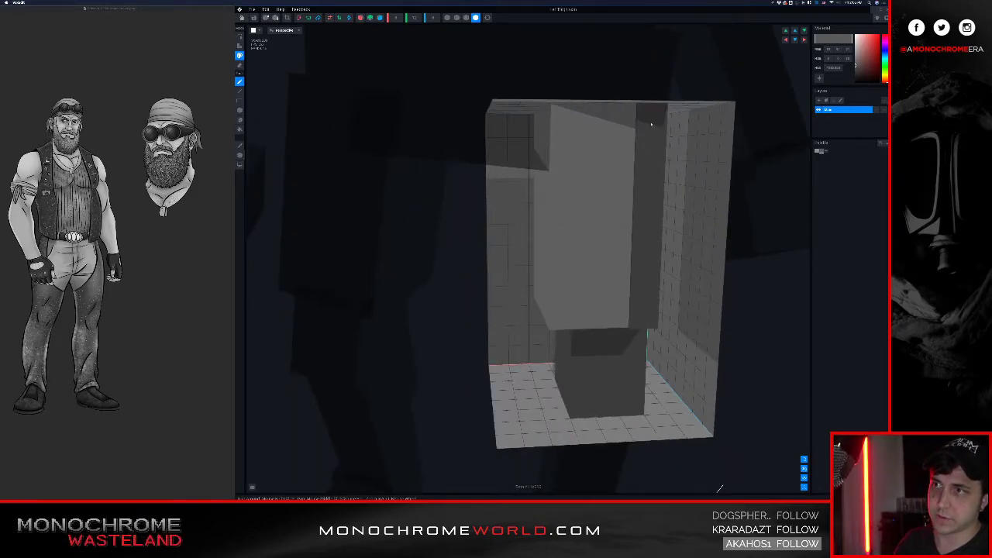
pyautogui.moveTo(651, 123); pyautogui.dragTo(714, 120, button='middle')
pyautogui.moveTo(714, 120)
pyautogui.mouseDown()
pyautogui.moveTo(668, 217)
pyautogui.moveTo(668, 306)
pyautogui.moveTo(708, 308)
pyautogui.moveTo(694, 300)
pyautogui.mouseUp()
pyautogui.moveTo(720, 221)
pyautogui.mouseDown()
pyautogui.moveTo(694, 205)
pyautogui.moveTo(732, 159)
pyautogui.moveTo(732, 109)
pyautogui.moveTo(720, 315)
pyautogui.mouseUp()
pyautogui.moveTo(655, 268)
pyautogui.mouseDown(button='right')
pyautogui.moveTo(679, 268)
pyautogui.moveTo(668, 269)
pyautogui.mouseUp(button='right')
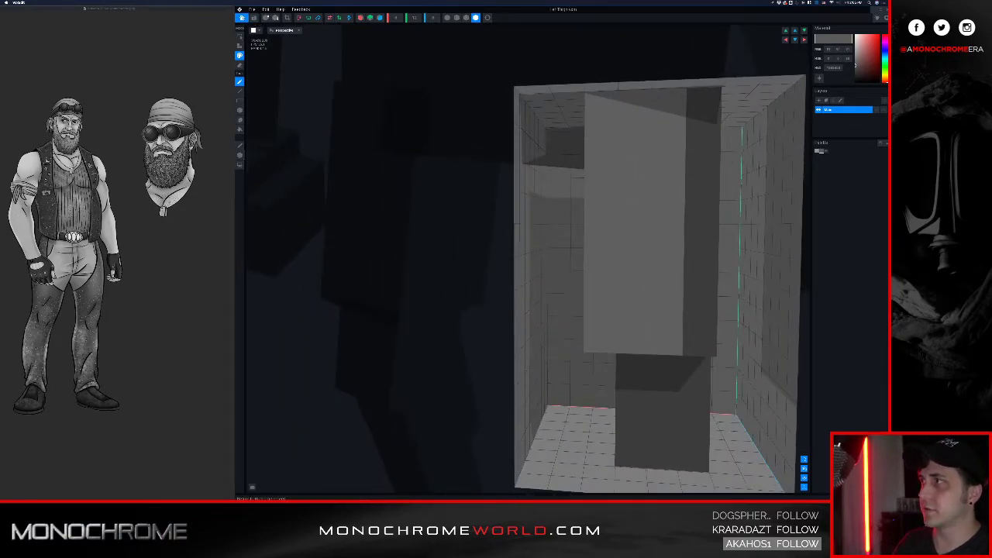
pyautogui.click(254, 17)
pyautogui.click(529, 148)
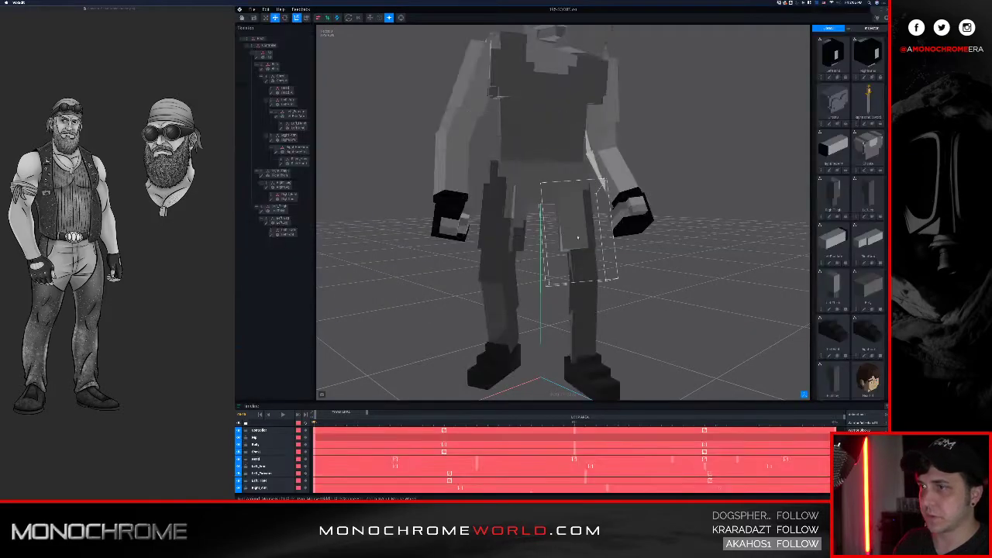
# Step: Open the right thigh for voxel editing, examine its dark grey pattern as a reference, and close it with changes saved
pyautogui.moveTo(495, 238); pyautogui.dragTo(506, 242, button='right')
pyautogui.click(503, 240)
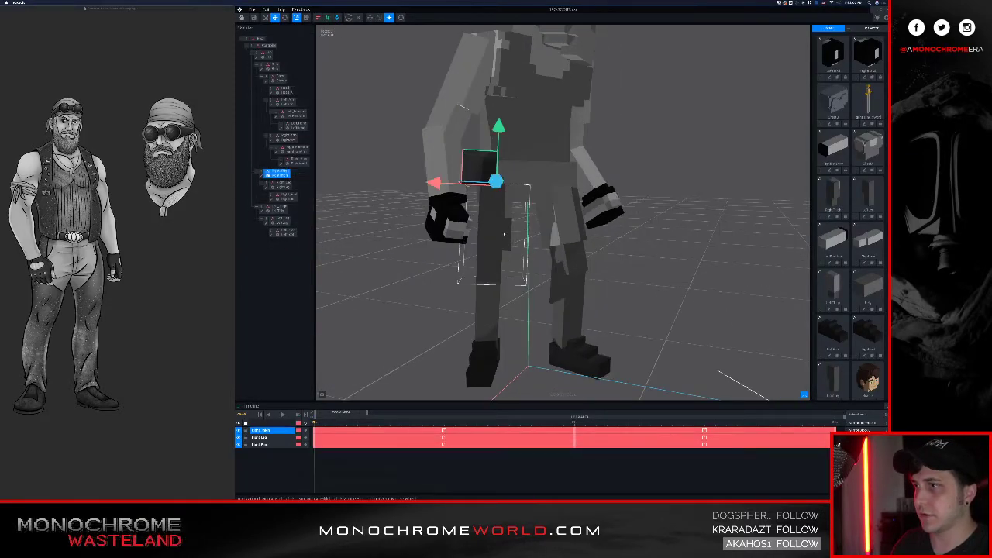
pyautogui.click(261, 176)
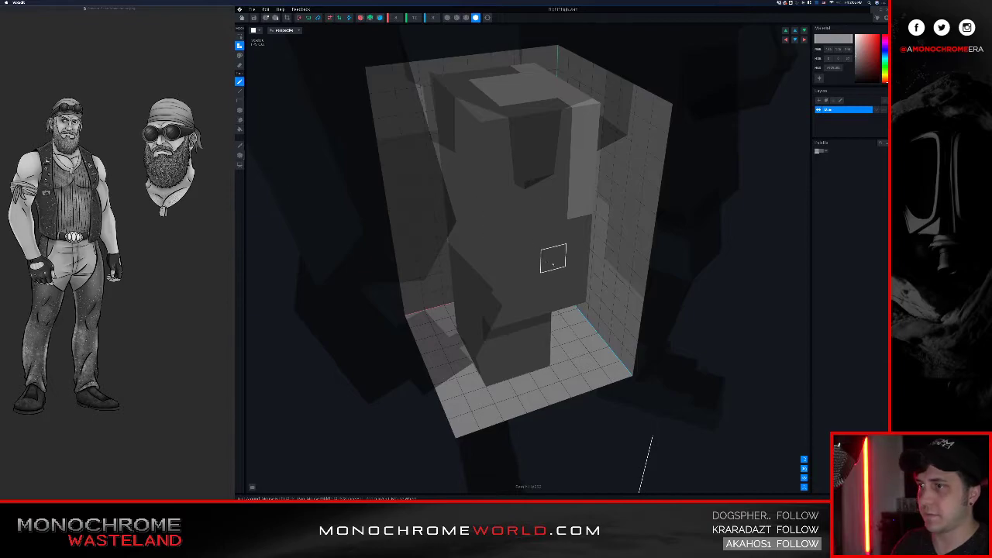
pyautogui.moveTo(553, 258); pyautogui.dragTo(561, 262, button='right')
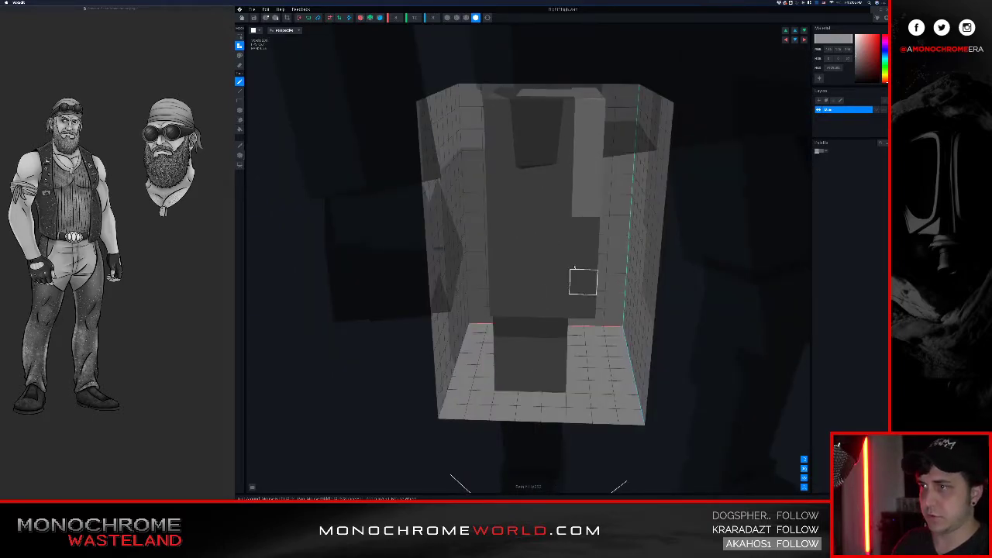
pyautogui.click(242, 18)
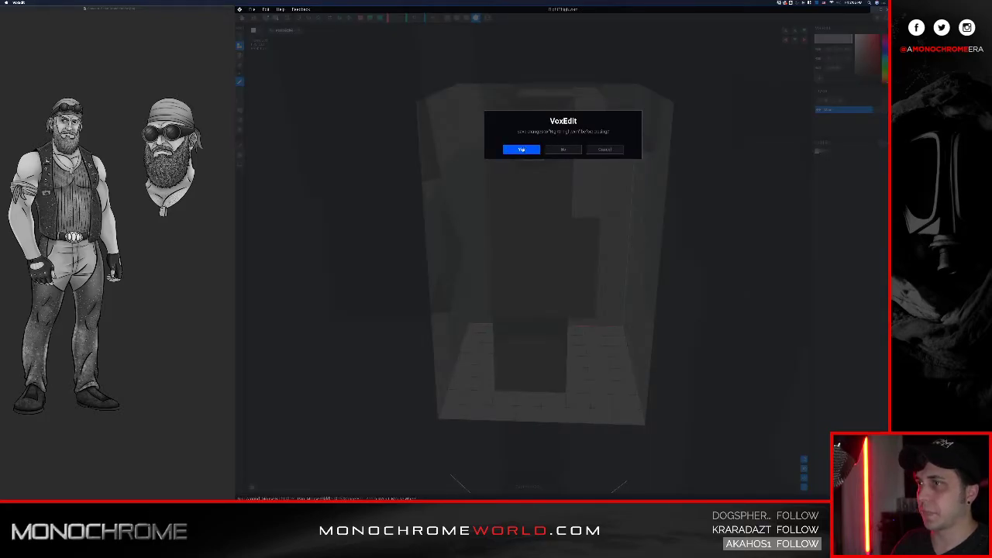
pyautogui.click(523, 149)
# Step: Open the left thigh for voxel editing and paint the light lower rows across its front dark grey
pyautogui.click(555, 216)
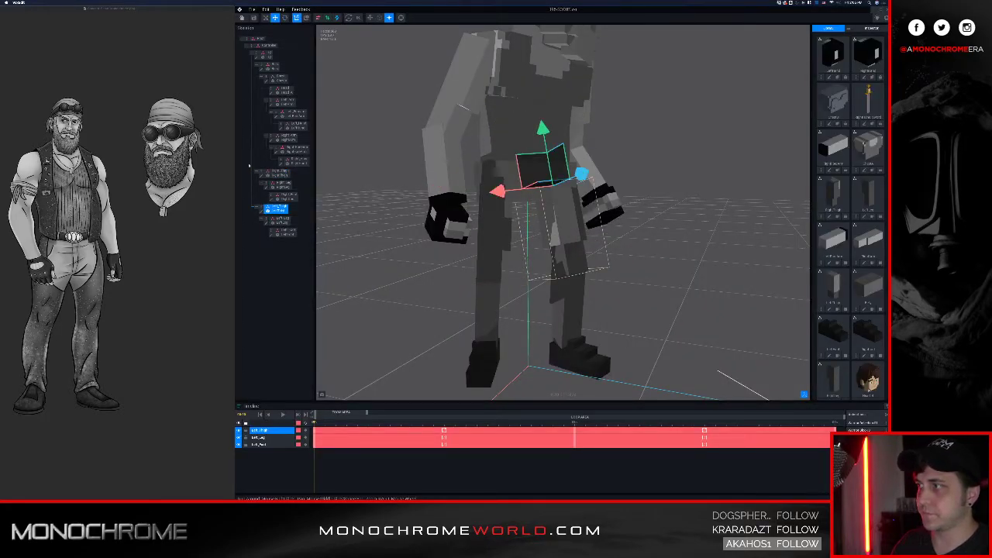
pyautogui.click(261, 212)
pyautogui.moveTo(501, 248); pyautogui.dragTo(513, 244, button='right')
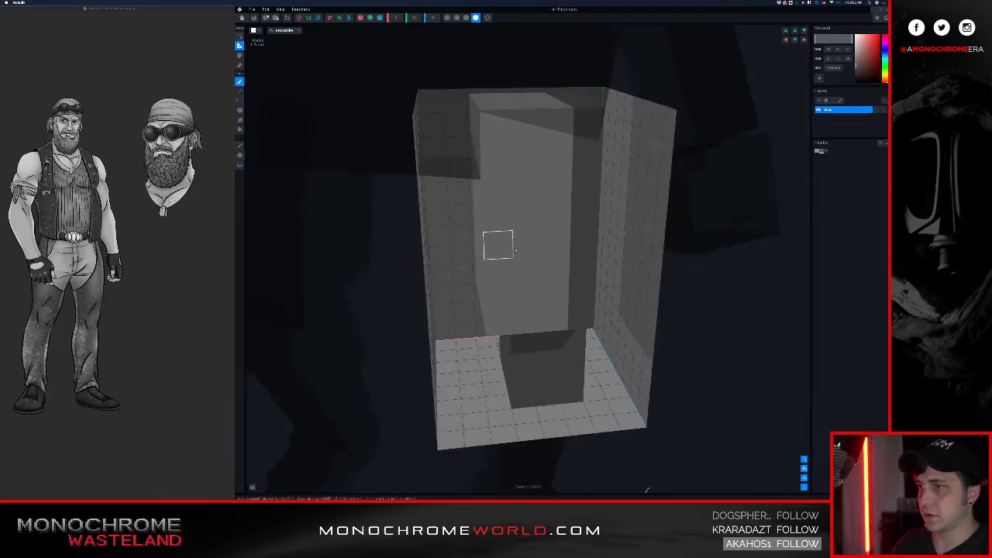
pyautogui.press('g')
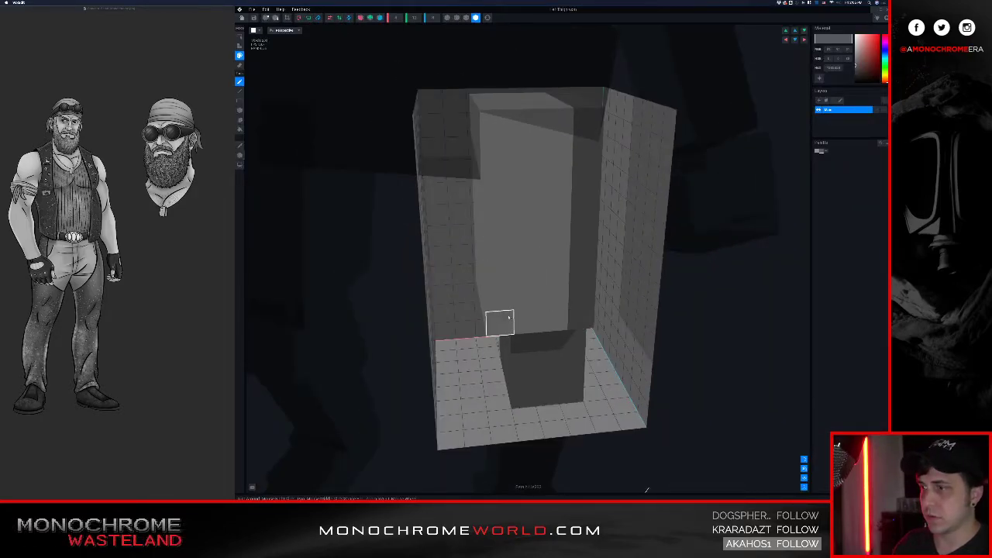
pyautogui.moveTo(500, 298); pyautogui.dragTo(564, 298)
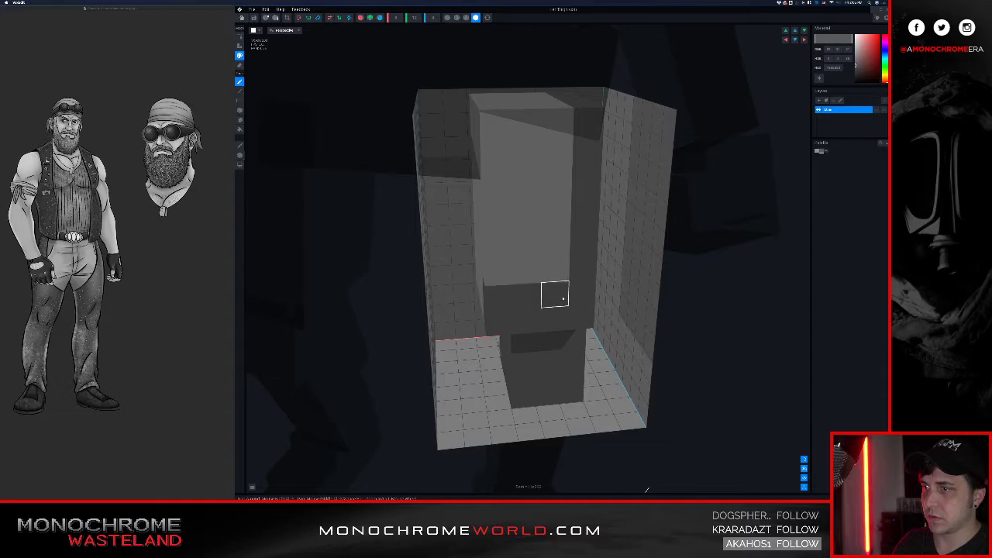
pyautogui.moveTo(499, 268); pyautogui.dragTo(558, 277)
pyautogui.moveTo(499, 244); pyautogui.dragTo(557, 253)
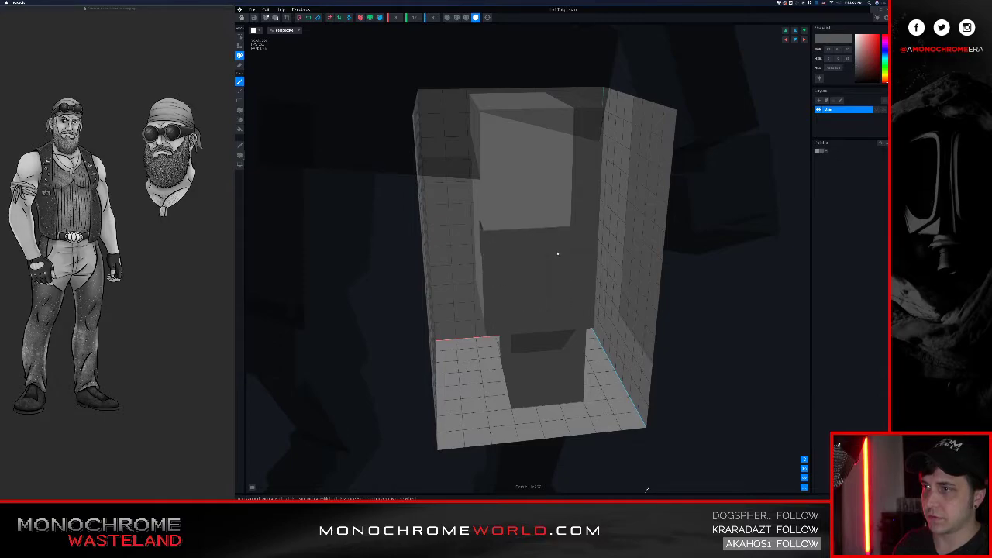
# Step: Paint the upper front of the left thigh dark grey except its inner column, and close the part with changes saved
pyautogui.moveTo(523, 212)
pyautogui.mouseDown()
pyautogui.moveTo(550, 203)
pyautogui.moveTo(553, 153)
pyautogui.moveTo(522, 126)
pyautogui.moveTo(544, 95)
pyautogui.moveTo(511, 96)
pyautogui.mouseUp()
pyautogui.moveTo(523, 220)
pyautogui.mouseDown(button='right')
pyautogui.moveTo(531, 220)
pyautogui.moveTo(465, 279)
pyautogui.mouseUp(button='right')
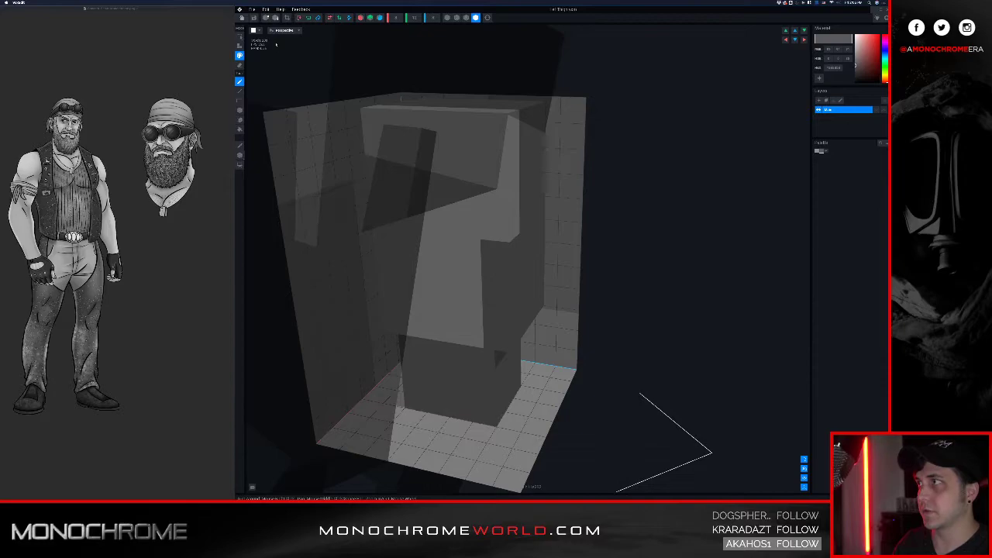
pyautogui.click(242, 17)
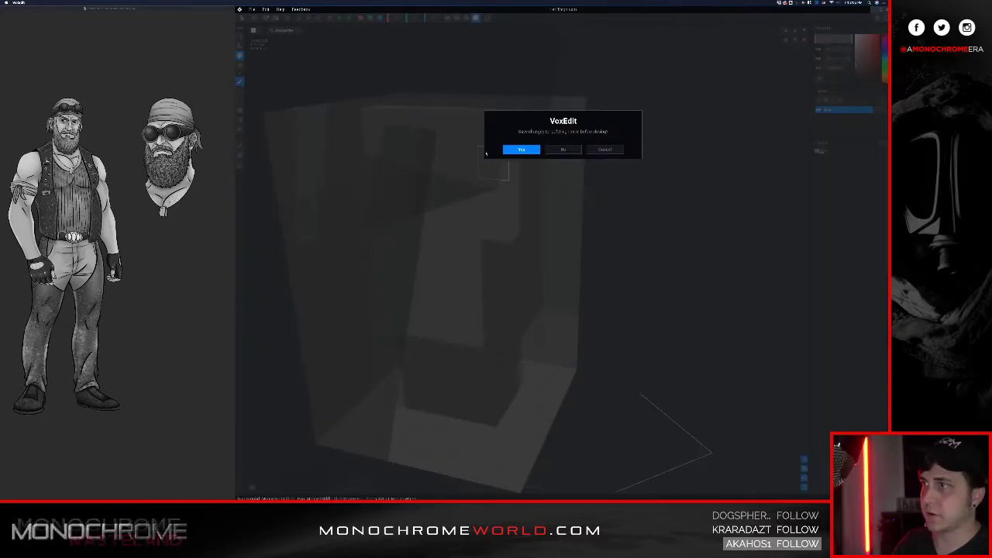
pyautogui.click(521, 148)
# Step: Inspect the legs from behind and reopen the left thigh for voxel editing
pyautogui.moveTo(494, 236)
pyautogui.mouseDown(button='right')
pyautogui.moveTo(512, 233)
pyautogui.moveTo(465, 234)
pyautogui.moveTo(496, 225)
pyautogui.mouseUp(button='right')
pyautogui.scroll(3, 642, 229)
pyautogui.moveTo(638, 227)
pyautogui.mouseDown(button='right')
pyautogui.moveTo(631, 222)
pyautogui.moveTo(653, 221)
pyautogui.moveTo(507, 228)
pyautogui.moveTo(549, 227)
pyautogui.mouseUp(button='right')
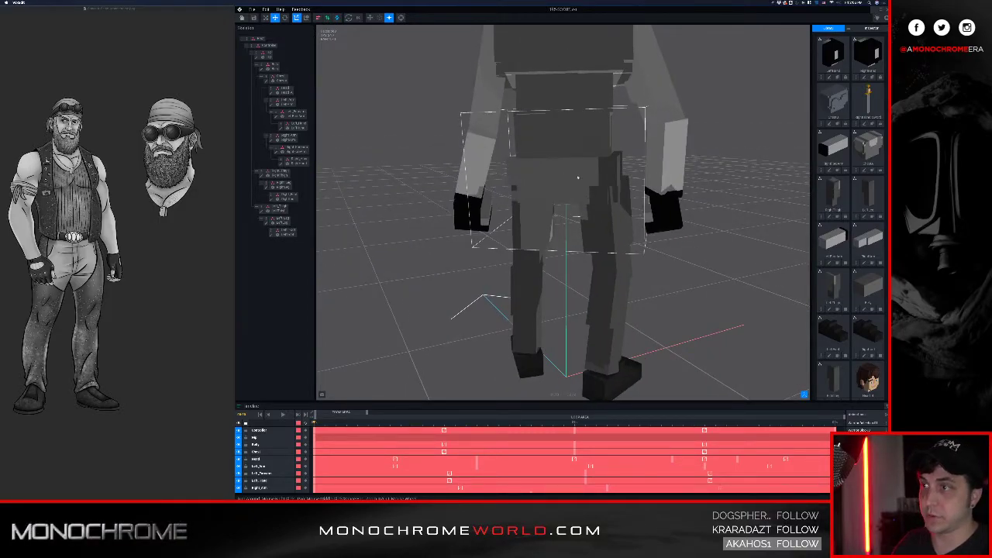
pyautogui.moveTo(578, 178); pyautogui.dragTo(586, 179, button='right')
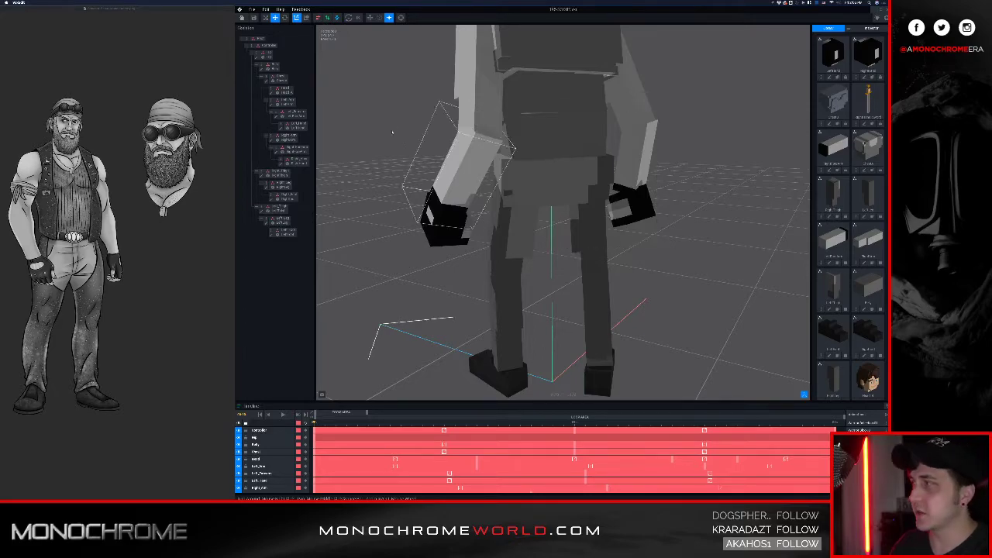
pyautogui.click(497, 210)
pyautogui.click(273, 210)
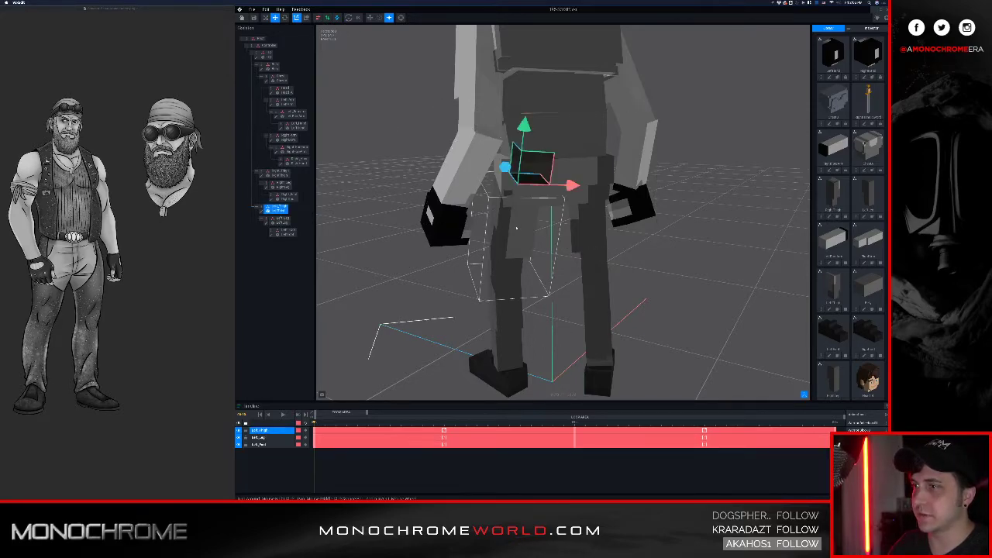
pyautogui.click(262, 211)
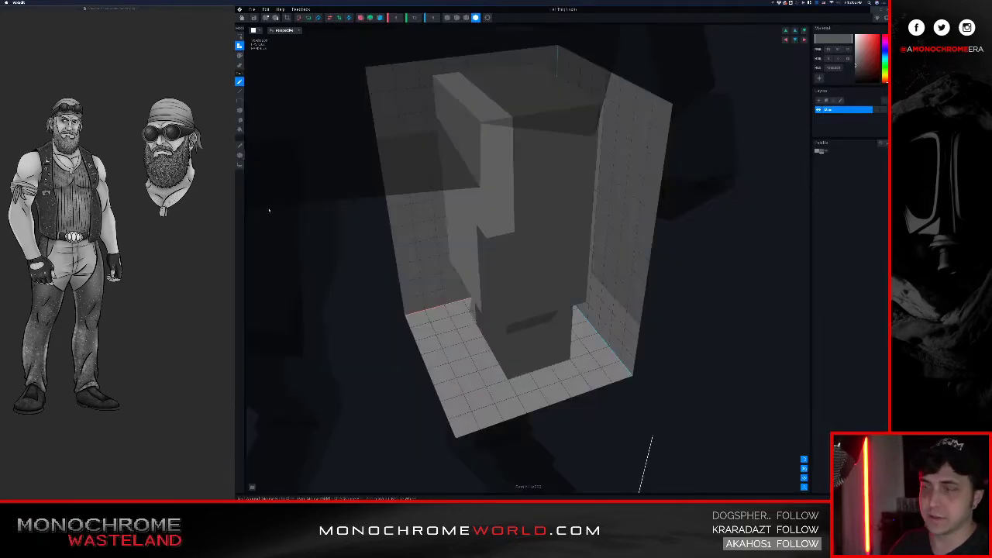
# Step: Paint the lower part of the left thigh's inner side dark grey, keeping a light upper patch, and close with changes saved
pyautogui.moveTo(425, 230)
pyautogui.mouseDown(button='middle')
pyautogui.moveTo(468, 228)
pyautogui.moveTo(504, 243)
pyautogui.moveTo(487, 275)
pyautogui.mouseUp(button='middle')
pyautogui.moveTo(521, 324)
pyautogui.mouseDown()
pyautogui.moveTo(529, 274)
pyautogui.moveTo(494, 256)
pyautogui.moveTo(542, 246)
pyautogui.mouseUp()
pyautogui.moveTo(542, 246); pyautogui.dragTo(542, 262, button='right')
pyautogui.moveTo(592, 284)
pyautogui.mouseDown()
pyautogui.moveTo(618, 313)
pyautogui.moveTo(595, 317)
pyautogui.mouseUp()
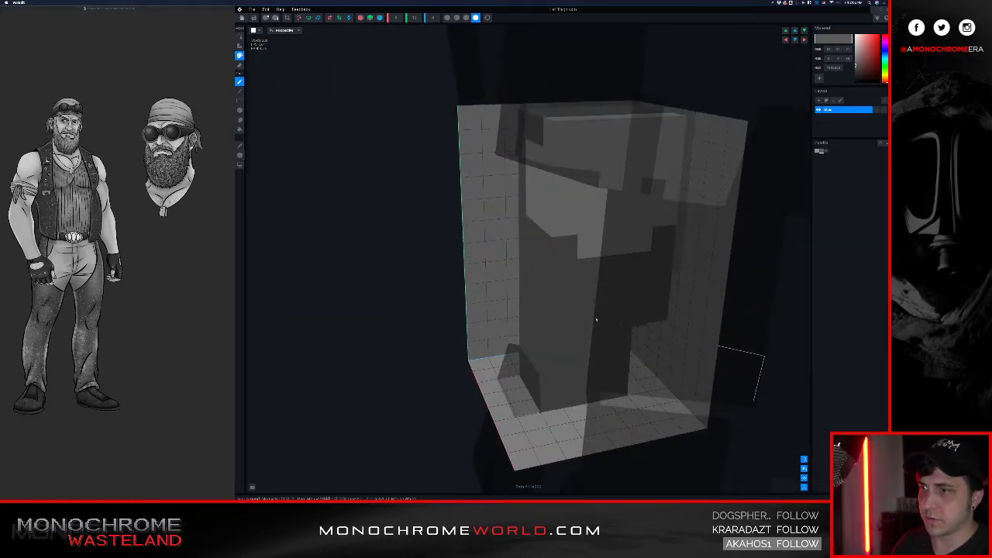
pyautogui.moveTo(597, 317)
pyautogui.mouseDown(button='middle')
pyautogui.moveTo(593, 295)
pyautogui.moveTo(571, 279)
pyautogui.moveTo(512, 161)
pyautogui.moveTo(522, 138)
pyautogui.moveTo(525, 152)
pyautogui.moveTo(390, 53)
pyautogui.mouseUp(button='middle')
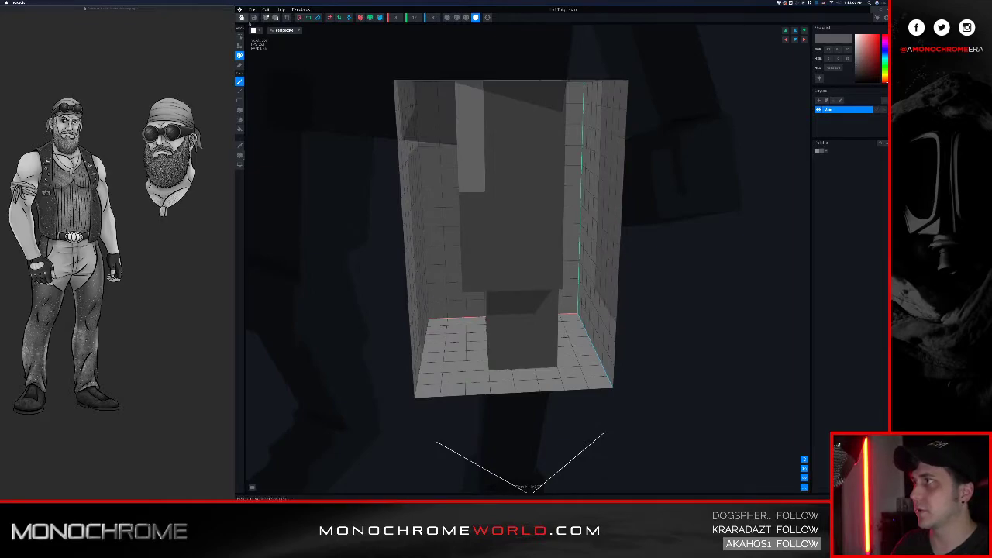
pyautogui.click(243, 18)
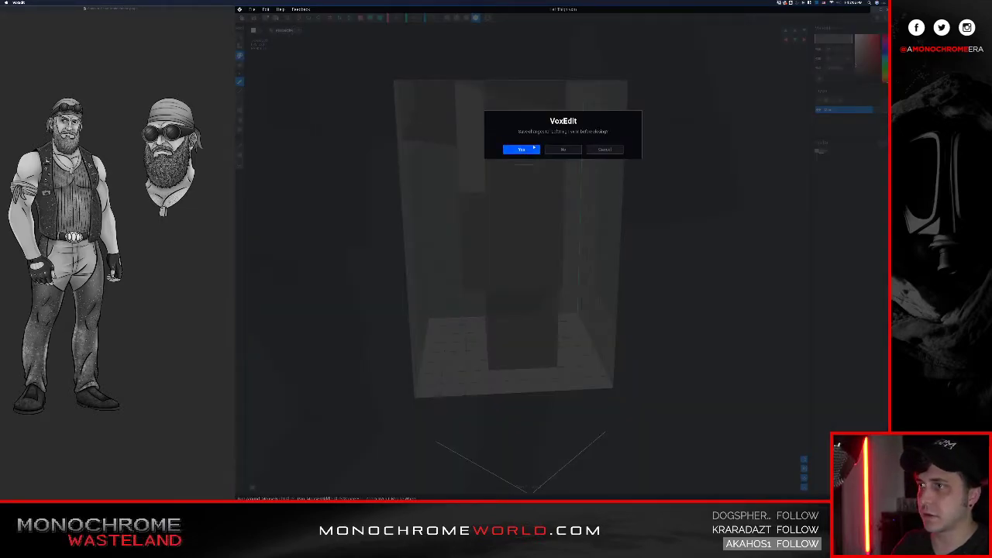
pyautogui.click(524, 150)
# Step: Open the hip for voxel editing and sample its dark grey as the paint colour
pyautogui.moveTo(544, 260)
pyautogui.mouseDown(button='right')
pyautogui.moveTo(524, 257)
pyautogui.moveTo(534, 255)
pyautogui.mouseUp(button='right')
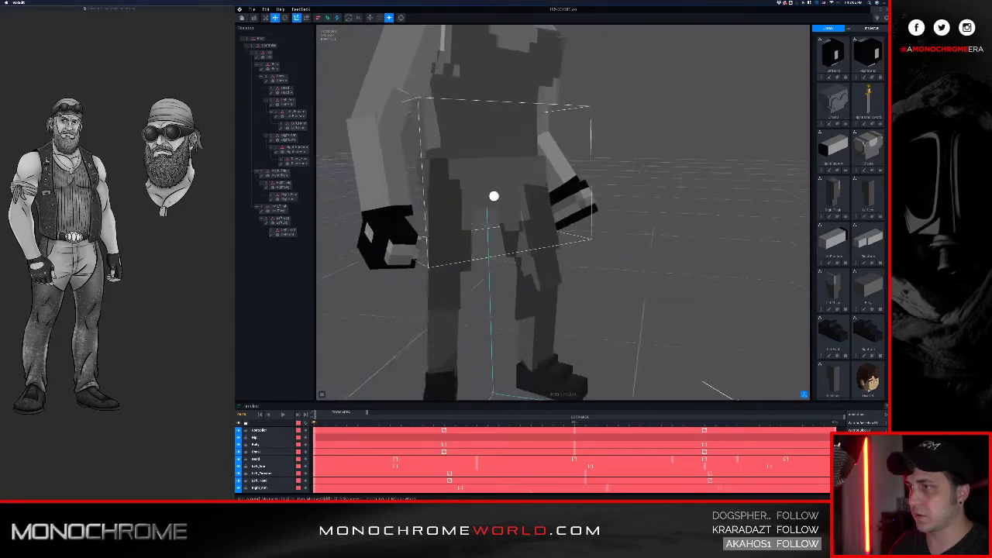
pyautogui.moveTo(460, 181); pyautogui.dragTo(620, 184, button='right')
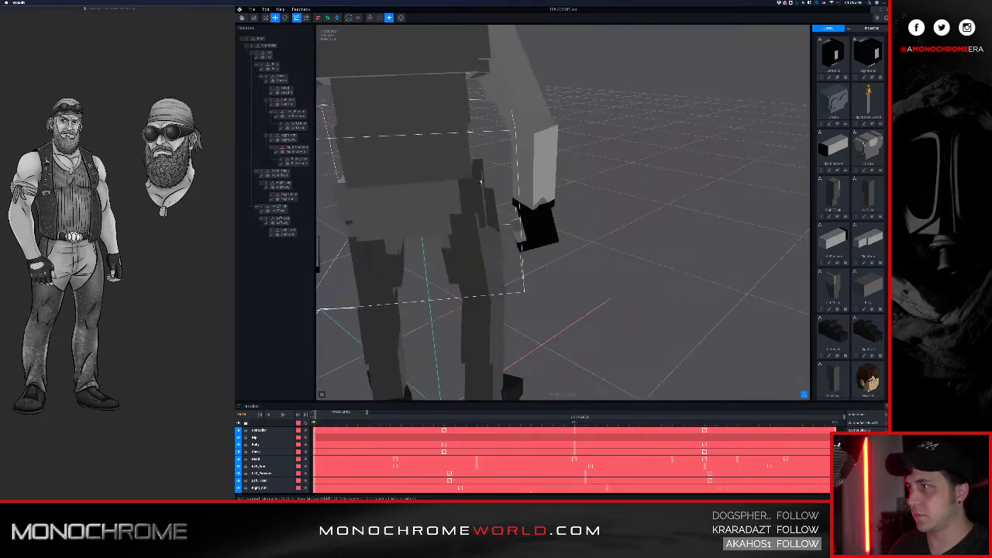
pyautogui.moveTo(485, 183); pyautogui.dragTo(532, 183, button='right')
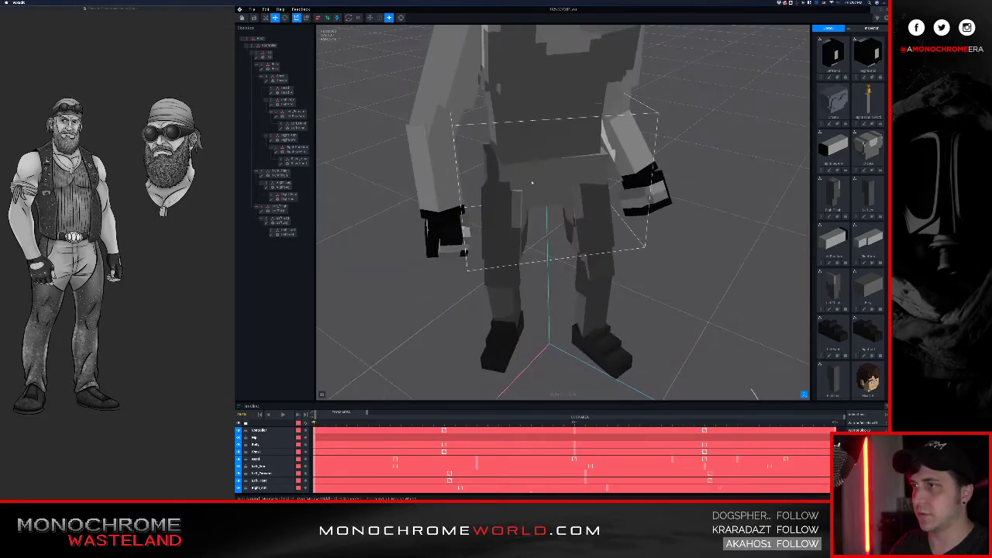
pyautogui.click(532, 183)
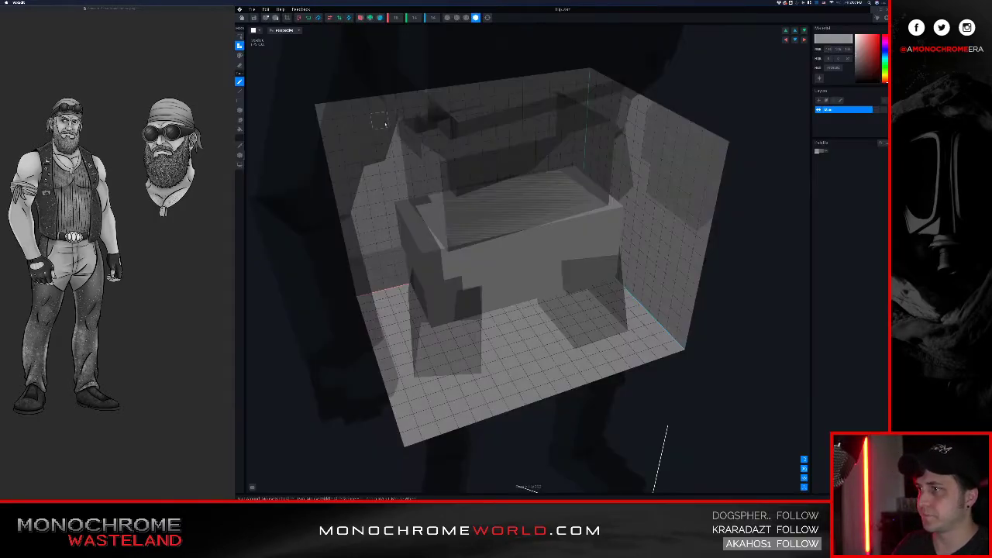
pyautogui.moveTo(655, 476)
pyautogui.mouseDown()
pyautogui.moveTo(709, 381)
pyautogui.moveTo(697, 355)
pyautogui.moveTo(469, 159)
pyautogui.moveTo(492, 163)
pyautogui.mouseUp()
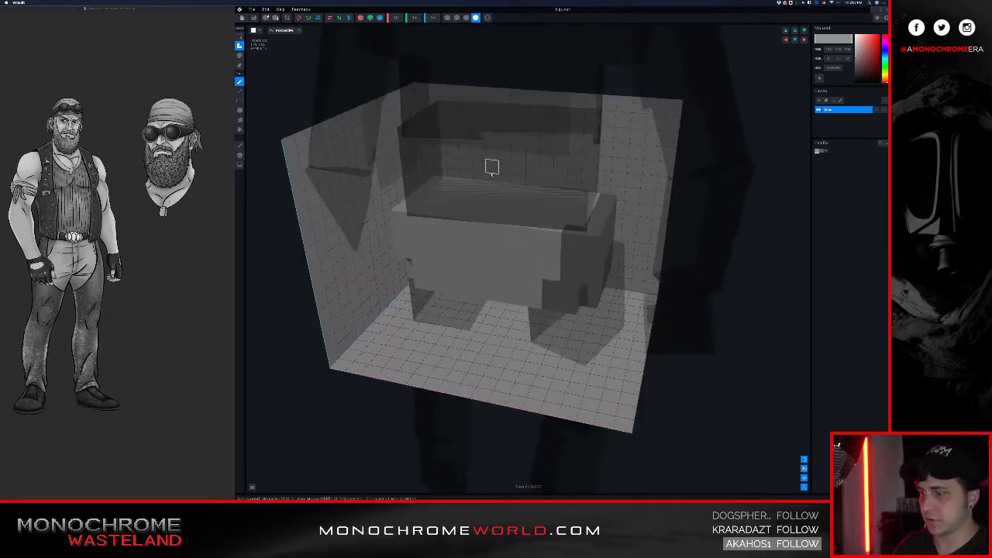
pyautogui.moveTo(557, 240); pyautogui.dragTo(570, 231, button='right')
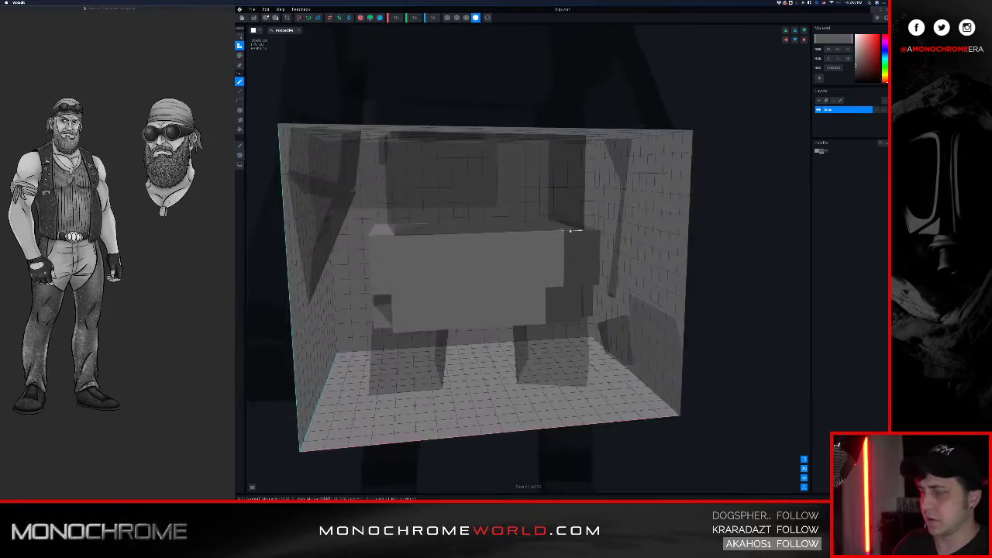
# Step: Paint a stepped dark grey area on the left end of the hip's back, continuing over its top edge
pyautogui.moveTo(419, 320)
pyautogui.mouseDown()
pyautogui.moveTo(384, 308)
pyautogui.moveTo(379, 244)
pyautogui.moveTo(399, 264)
pyautogui.mouseUp()
pyautogui.moveTo(399, 264); pyautogui.dragTo(403, 273, button='right')
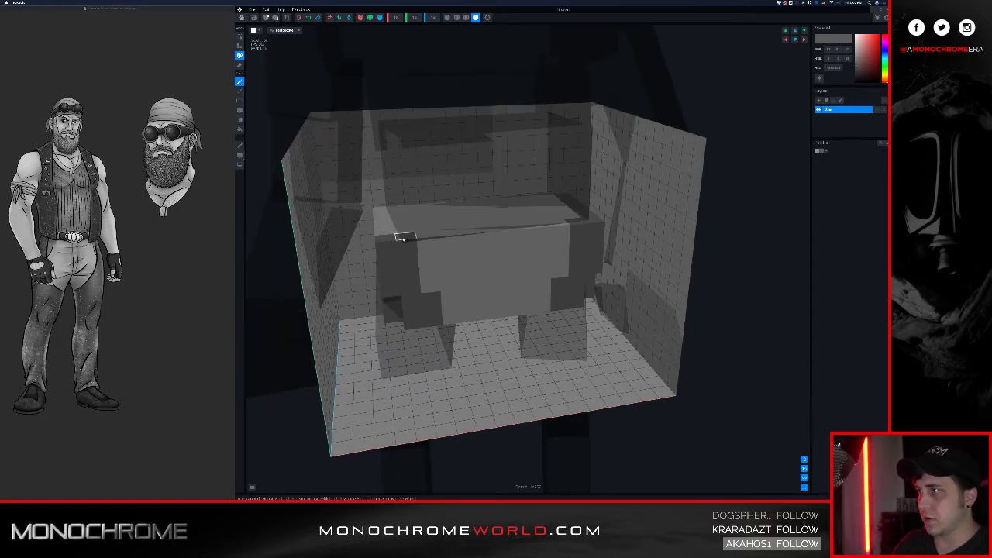
pyautogui.moveTo(393, 238); pyautogui.dragTo(388, 211)
pyautogui.moveTo(384, 231)
pyautogui.mouseDown(button='right')
pyautogui.moveTo(436, 225)
pyautogui.moveTo(557, 281)
pyautogui.mouseUp(button='right')
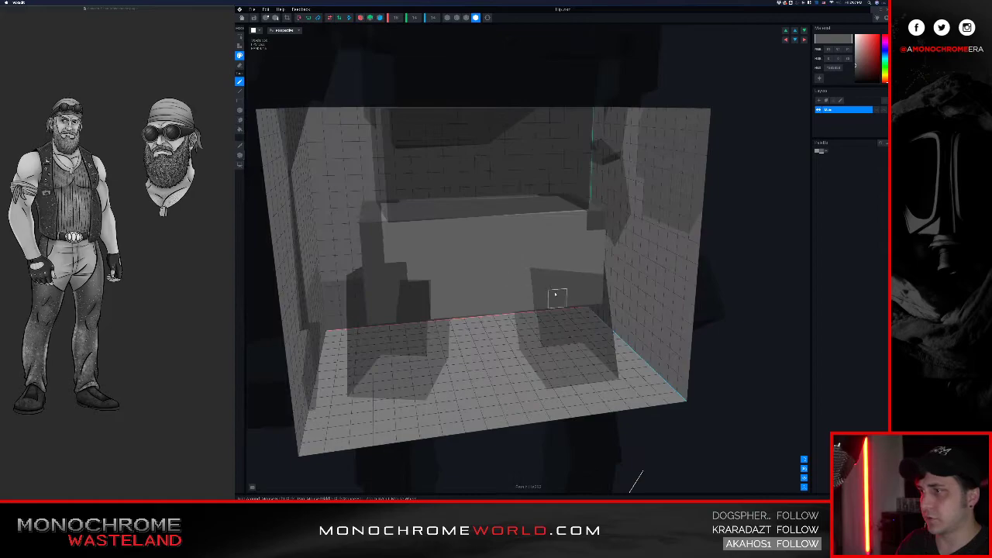
# Step: Paint a matching stepped dark grey area on the left end of the hip's front, above the left leg
pyautogui.moveTo(542, 303)
pyautogui.mouseDown()
pyautogui.moveTo(565, 282)
pyautogui.moveTo(587, 294)
pyautogui.moveTo(554, 299)
pyautogui.mouseUp()
pyautogui.moveTo(576, 261); pyautogui.dragTo(594, 237)
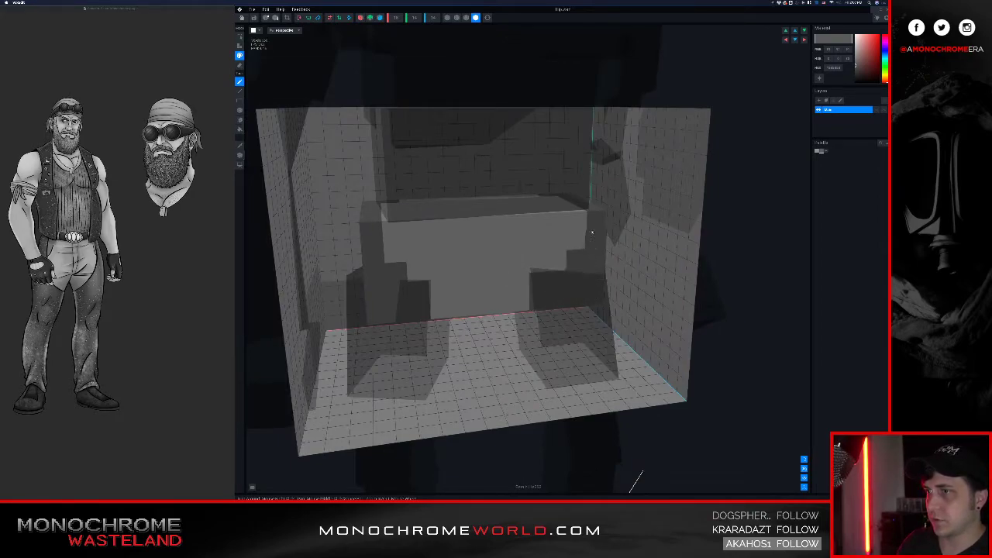
pyautogui.moveTo(576, 278); pyautogui.dragTo(538, 277, button='right')
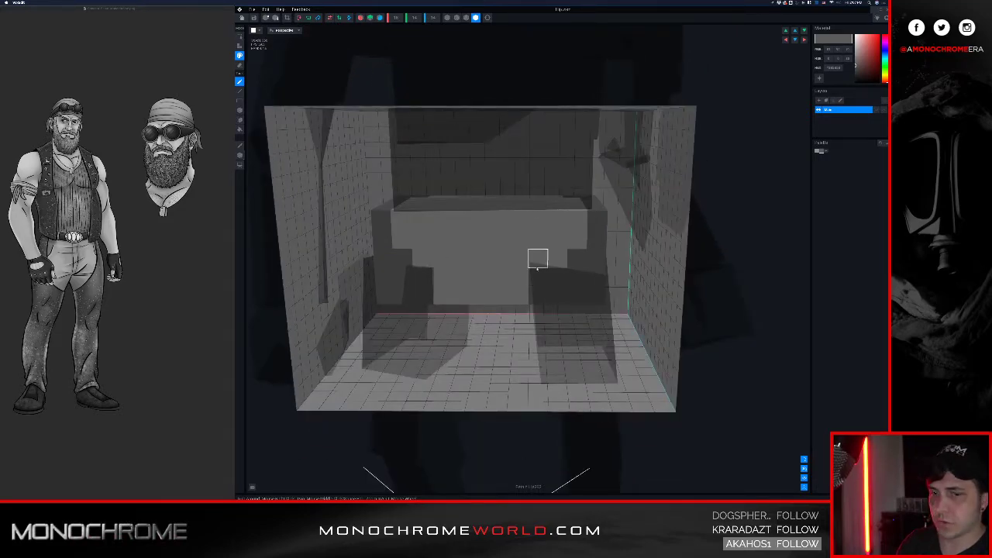
# Step: Paint the hip's underside beside the left leg dark grey, and close the part with changes saved
pyautogui.moveTo(548, 296); pyautogui.dragTo(552, 308, button='right')
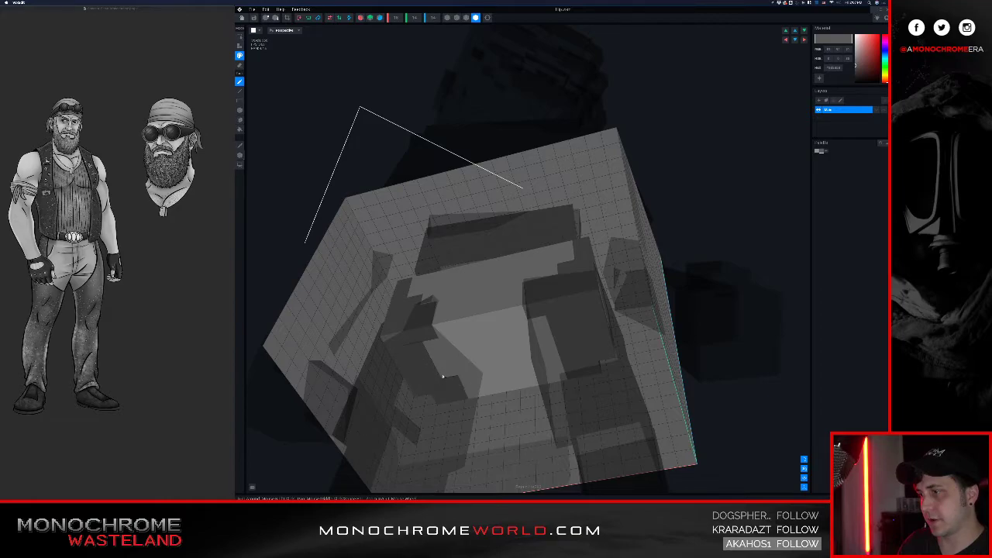
pyautogui.moveTo(477, 332); pyautogui.dragTo(528, 288, button='right')
pyautogui.moveTo(546, 333); pyautogui.dragTo(535, 387, button='right')
pyautogui.moveTo(536, 357); pyautogui.dragTo(529, 329)
pyautogui.moveTo(535, 372); pyautogui.dragTo(470, 339, button='middle')
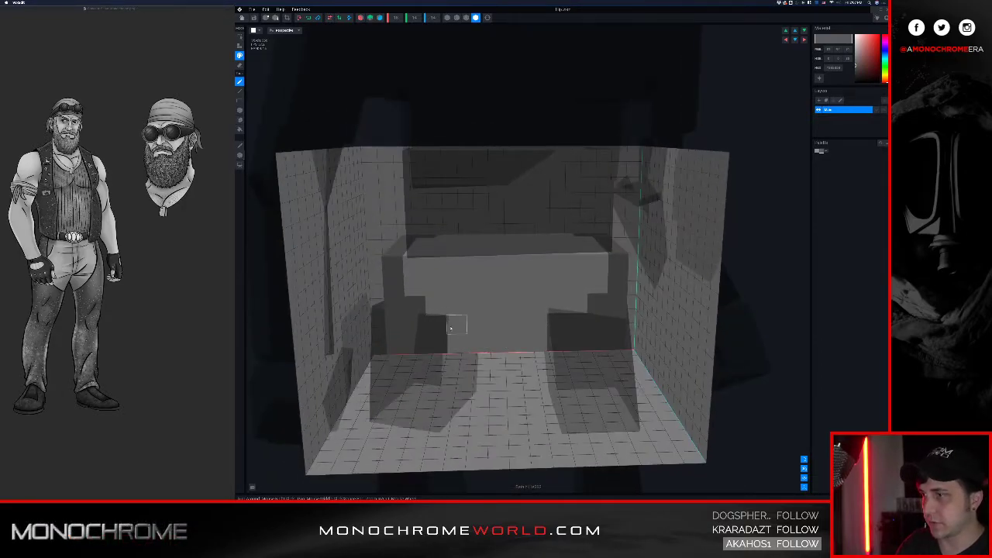
pyautogui.moveTo(476, 344); pyautogui.dragTo(295, 165, button='middle')
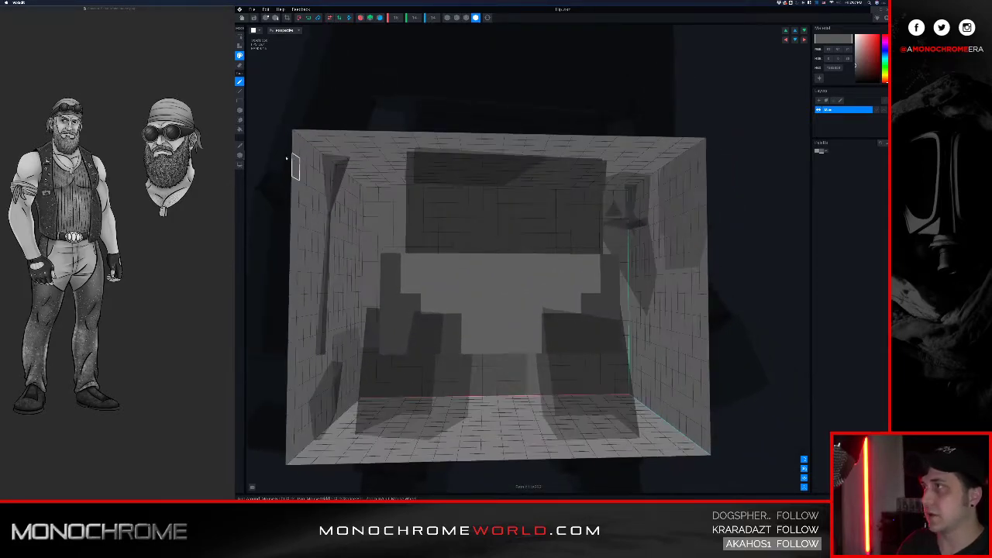
pyautogui.click(242, 17)
pyautogui.click(522, 149)
# Step: Reopen the hip for voxel editing, take its lighter grey as the paint colour, and close the part with changes saved
pyautogui.moveTo(589, 295); pyautogui.dragTo(571, 276, button='right')
pyautogui.scroll(-5, 546, 234)
pyautogui.moveTo(532, 220); pyautogui.dragTo(521, 195, button='right')
pyautogui.click(520, 194)
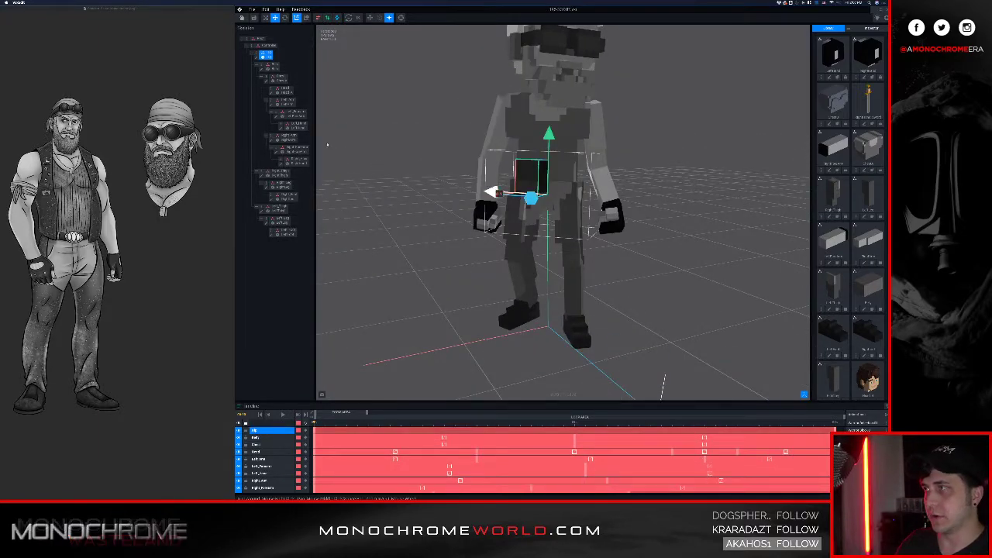
pyautogui.click(255, 58)
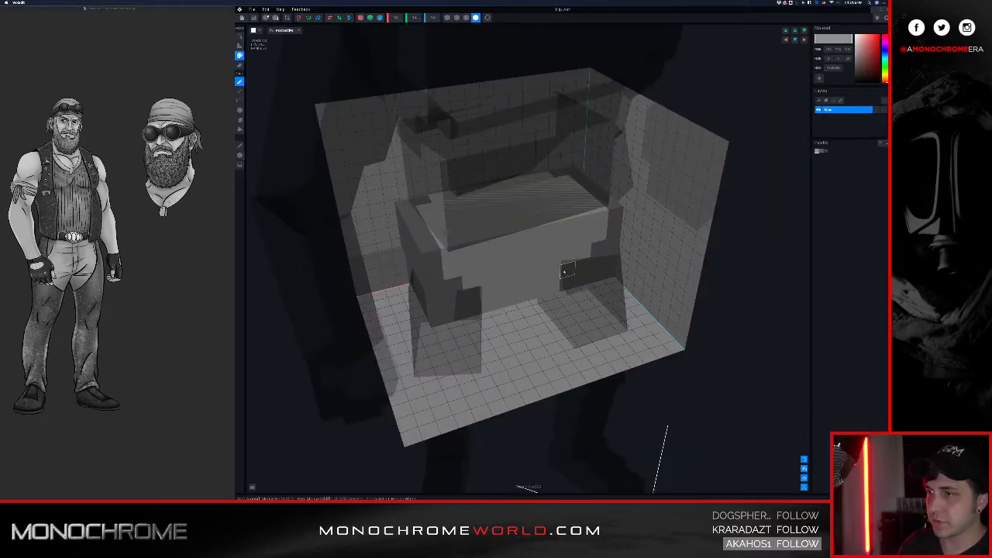
pyautogui.moveTo(519, 268); pyautogui.dragTo(511, 266, button='right')
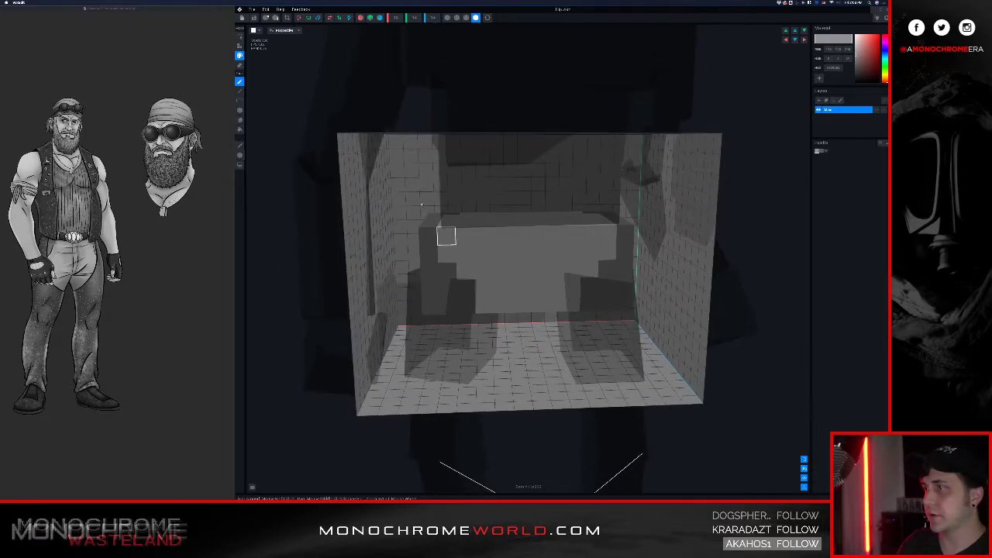
pyautogui.click(242, 17)
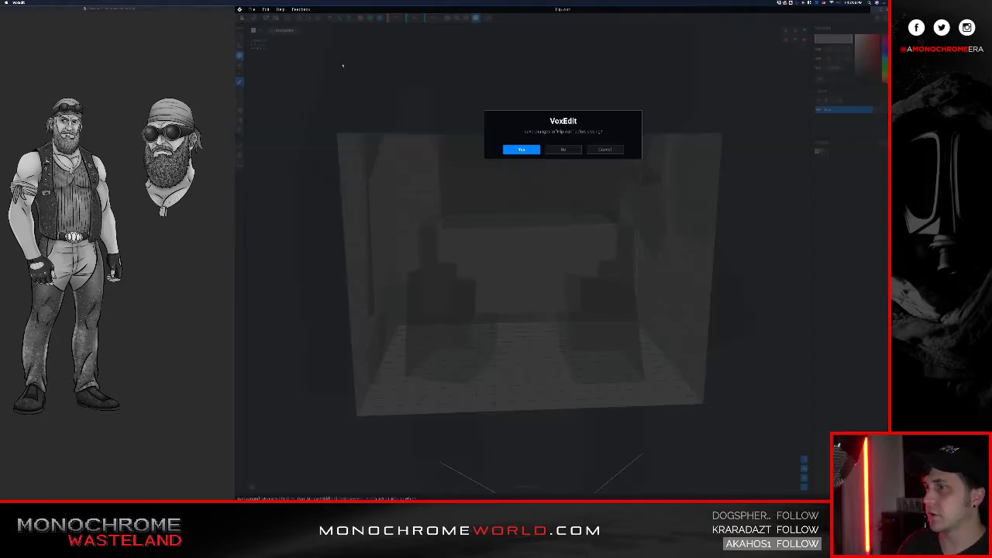
pyautogui.click(524, 149)
# Step: Reopen the hip, paint the light patch on its outer side with the dark grey sampled beside it, and close with changes saved
pyautogui.moveTo(526, 219); pyautogui.dragTo(567, 221, button='right')
pyautogui.moveTo(642, 259); pyautogui.dragTo(644, 263, button='right')
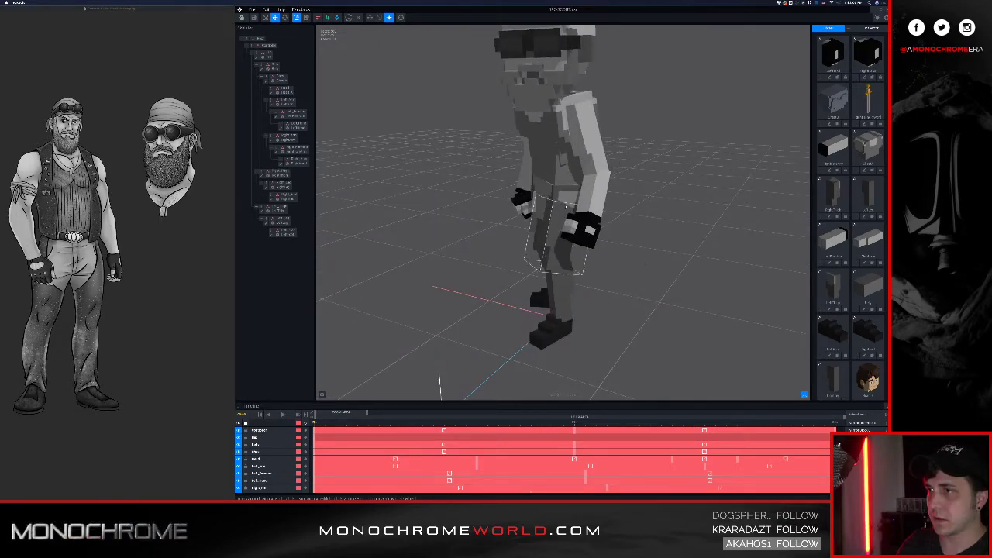
pyautogui.moveTo(624, 201); pyautogui.dragTo(612, 208, button='right')
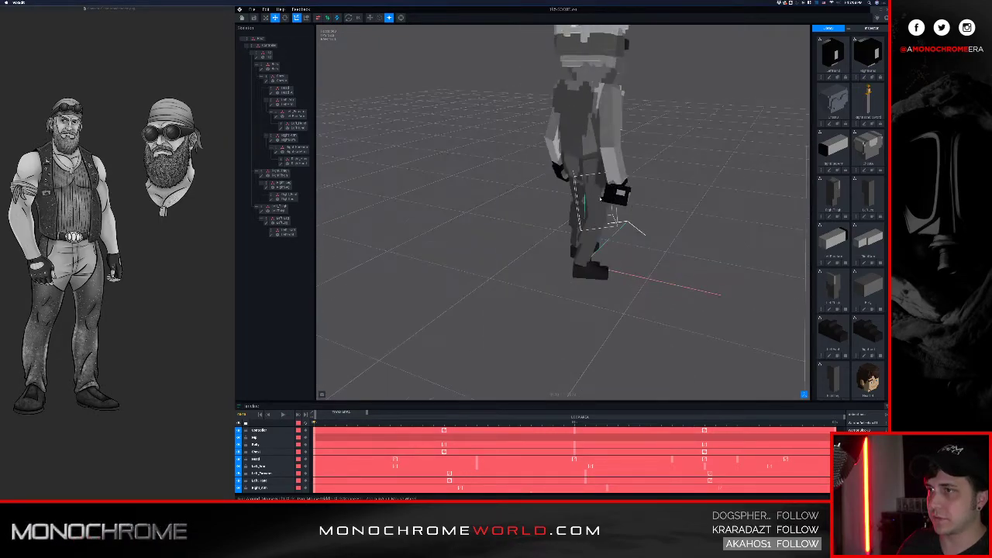
pyautogui.moveTo(585, 165); pyautogui.dragTo(553, 193, button='right')
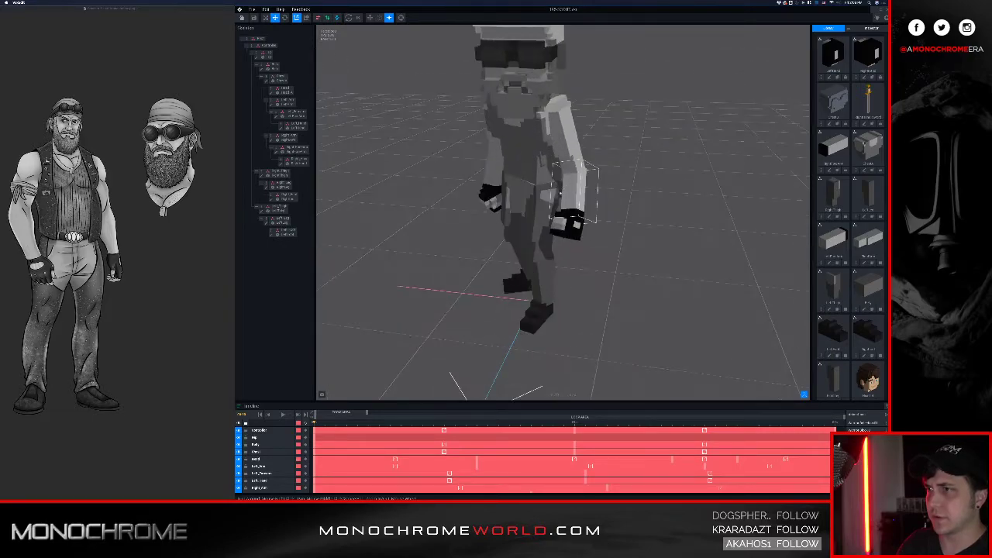
pyautogui.click(553, 193)
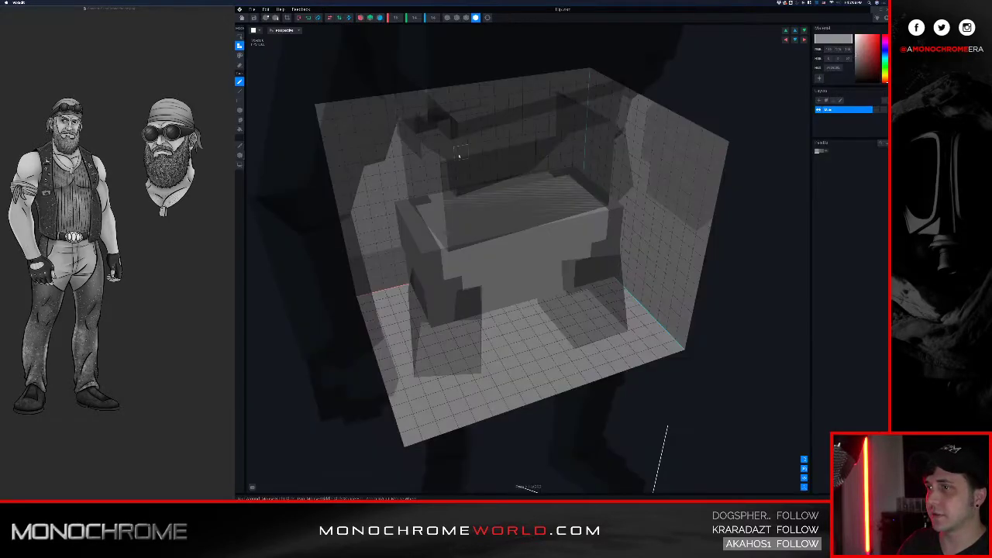
pyautogui.moveTo(454, 155)
pyautogui.mouseDown(button='right')
pyautogui.moveTo(482, 166)
pyautogui.moveTo(503, 159)
pyautogui.mouseUp(button='right')
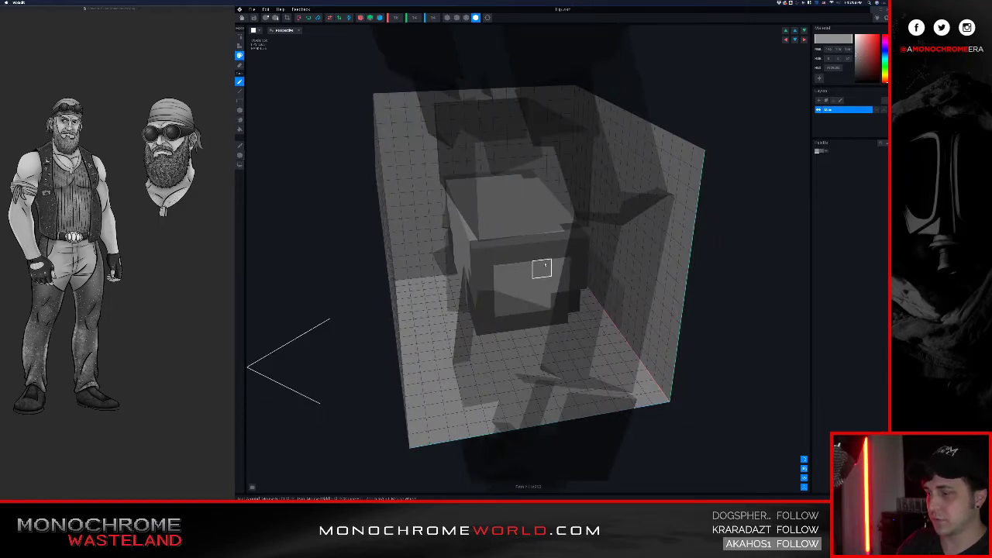
pyautogui.keyDown('alt'); pyautogui.click(540, 250); pyautogui.keyUp('alt')
pyautogui.moveTo(524, 288)
pyautogui.mouseDown()
pyautogui.moveTo(505, 273)
pyautogui.moveTo(553, 293)
pyautogui.moveTo(519, 286)
pyautogui.mouseUp()
pyautogui.moveTo(472, 249); pyautogui.dragTo(559, 241, button='right')
pyautogui.moveTo(401, 204); pyautogui.dragTo(443, 209, button='middle')
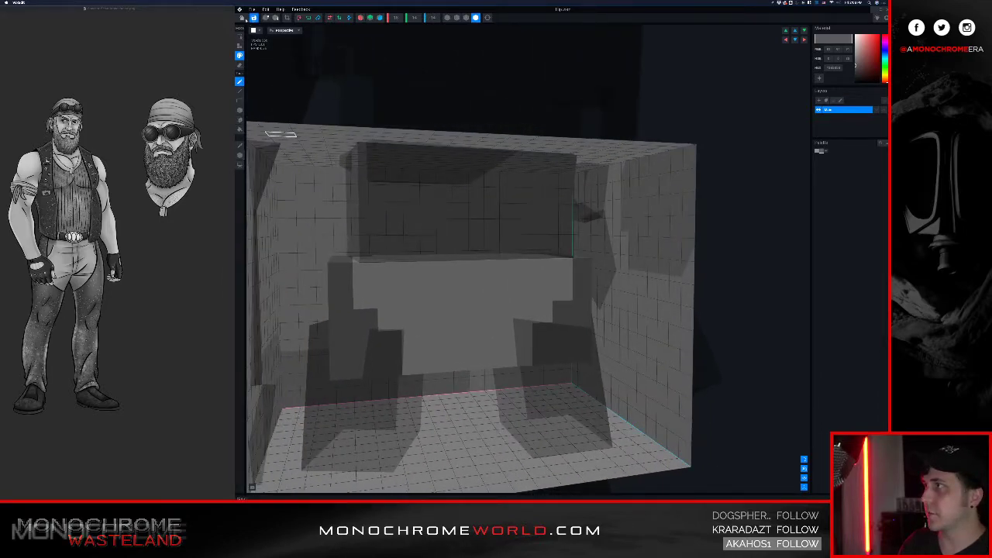
pyautogui.click(242, 18)
pyautogui.click(524, 151)
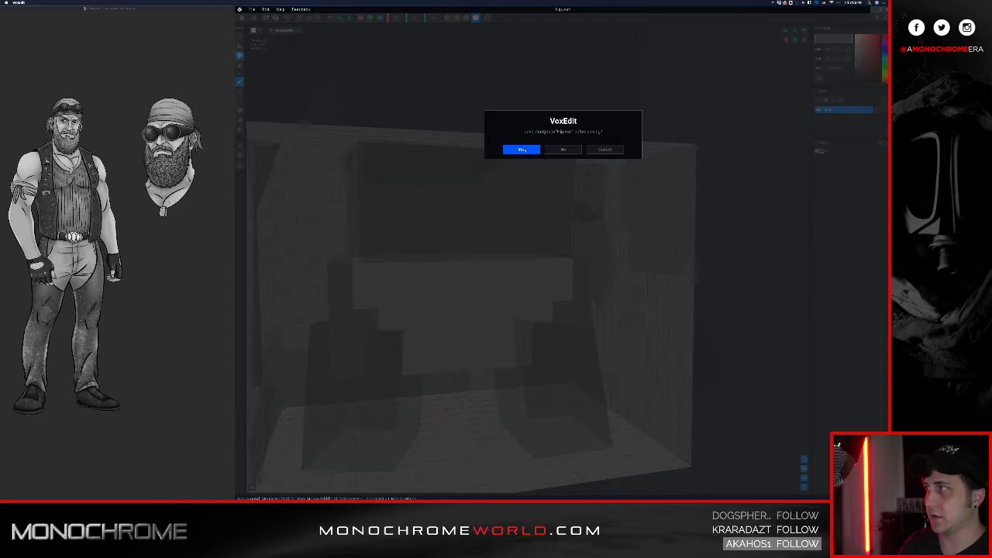
# Step: Reopen the hip for voxel editing and paint the light central area of its back dark grey
pyautogui.scroll(10, 507, 193)
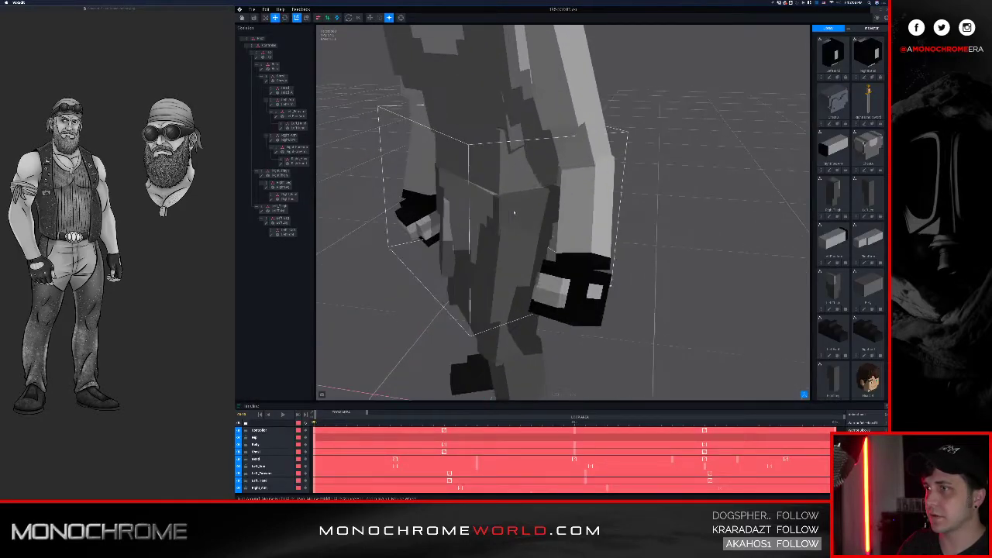
pyautogui.moveTo(467, 187); pyautogui.dragTo(545, 185, button='right')
pyautogui.scroll(-10, 514, 184)
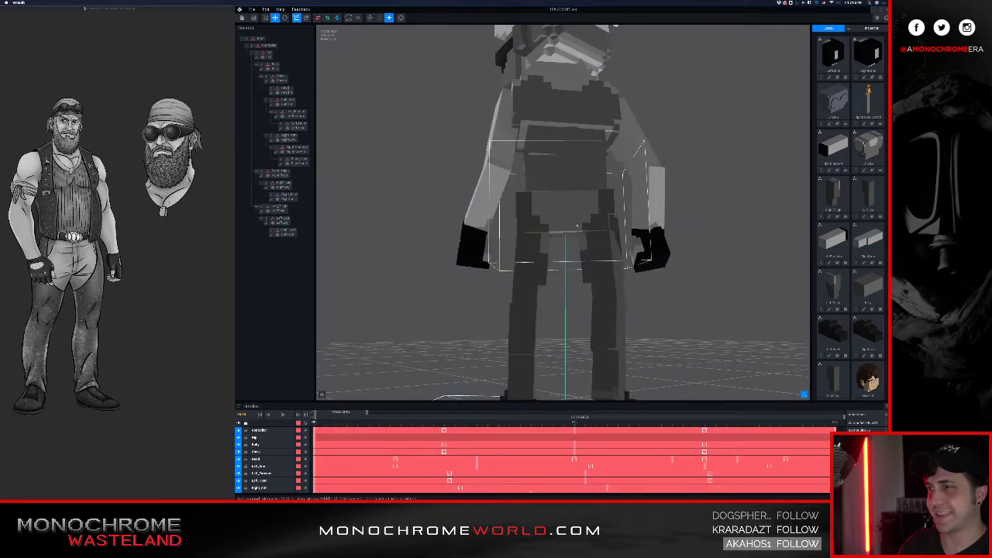
pyautogui.scroll(4, 574, 222)
pyautogui.moveTo(578, 225); pyautogui.dragTo(580, 228, button='right')
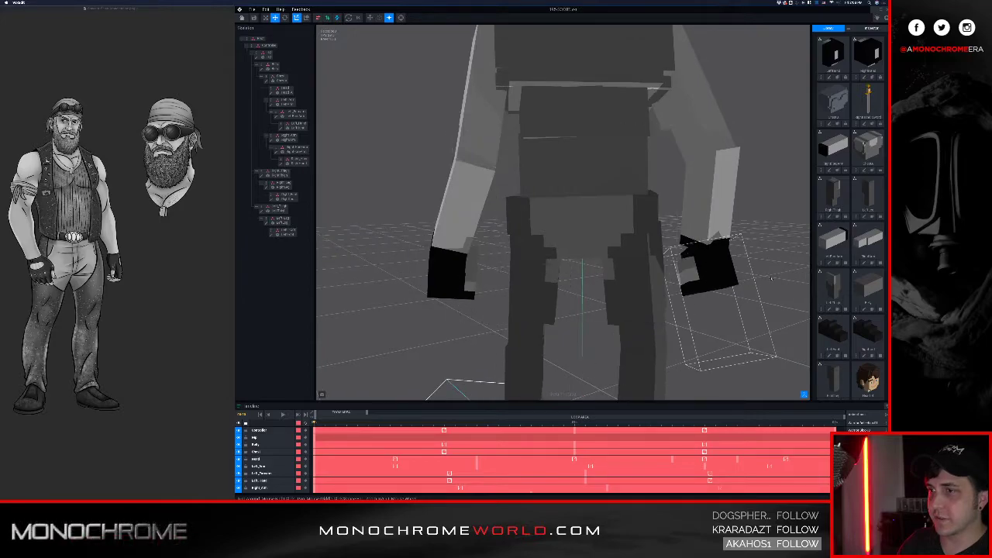
pyautogui.click(616, 239)
pyautogui.click(604, 236)
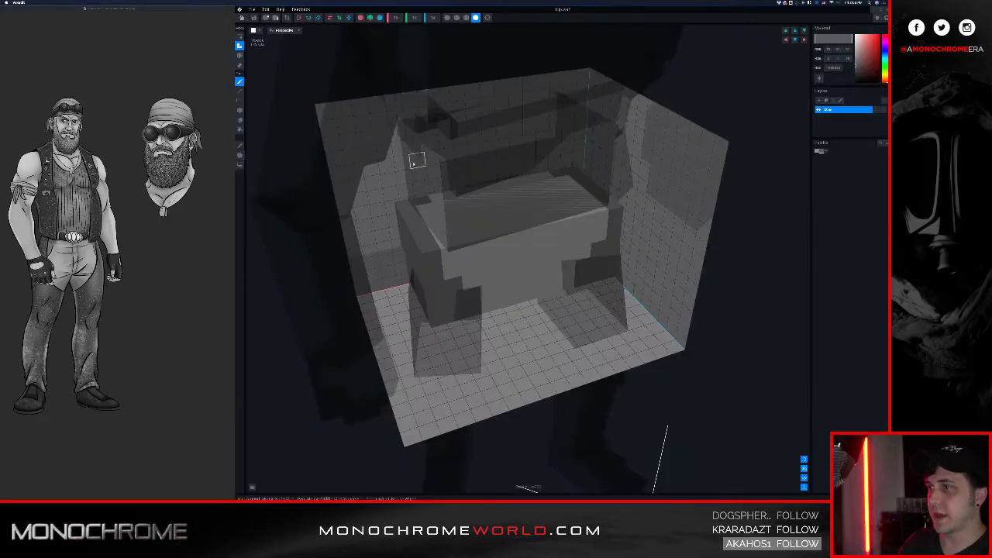
pyautogui.moveTo(393, 155); pyautogui.dragTo(424, 197, button='right')
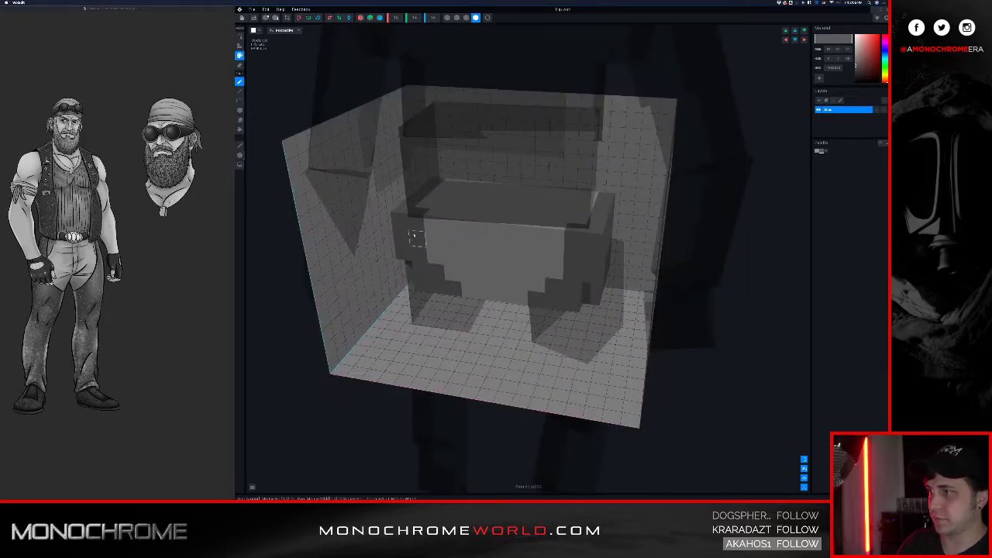
pyautogui.moveTo(430, 227)
pyautogui.mouseDown()
pyautogui.moveTo(539, 234)
pyautogui.moveTo(552, 271)
pyautogui.moveTo(458, 257)
pyautogui.moveTo(537, 282)
pyautogui.mouseUp()
pyautogui.moveTo(516, 271); pyautogui.dragTo(504, 296, button='right')
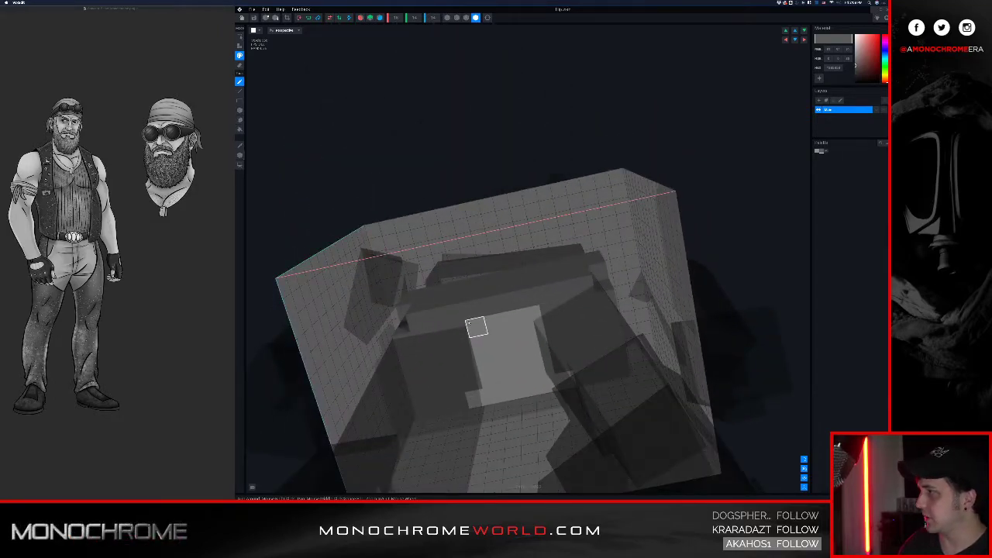
# Step: Paint a small lighter grey block at the lower middle of the hip's back, and close the part with changes saved
pyautogui.moveTo(527, 297); pyautogui.dragTo(496, 276, button='right')
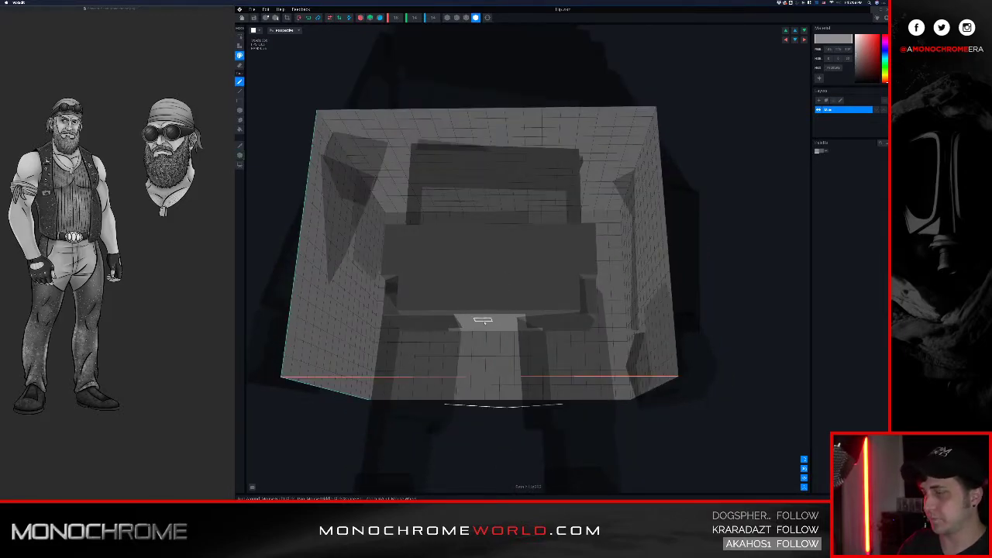
pyautogui.moveTo(478, 302); pyautogui.dragTo(492, 309)
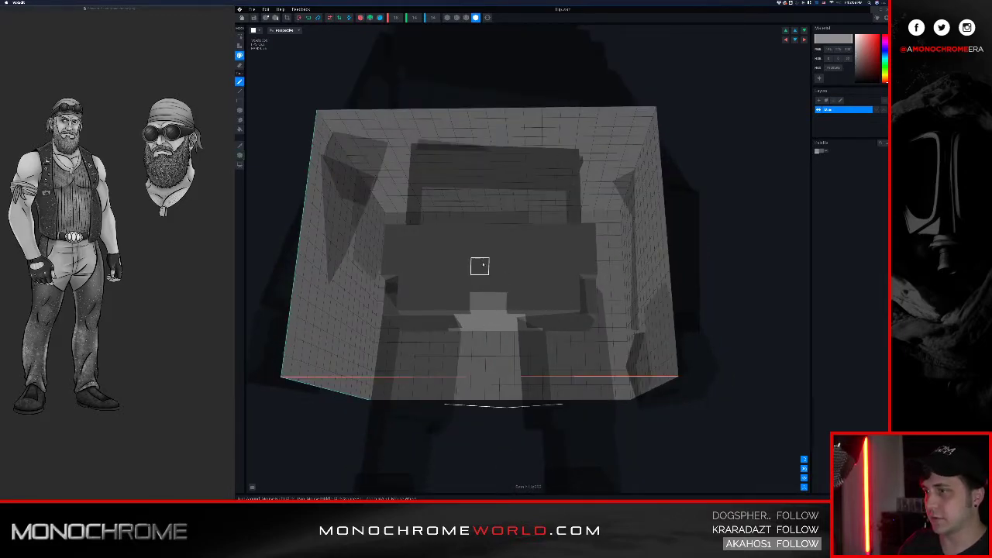
pyautogui.moveTo(483, 265); pyautogui.dragTo(485, 269, button='right')
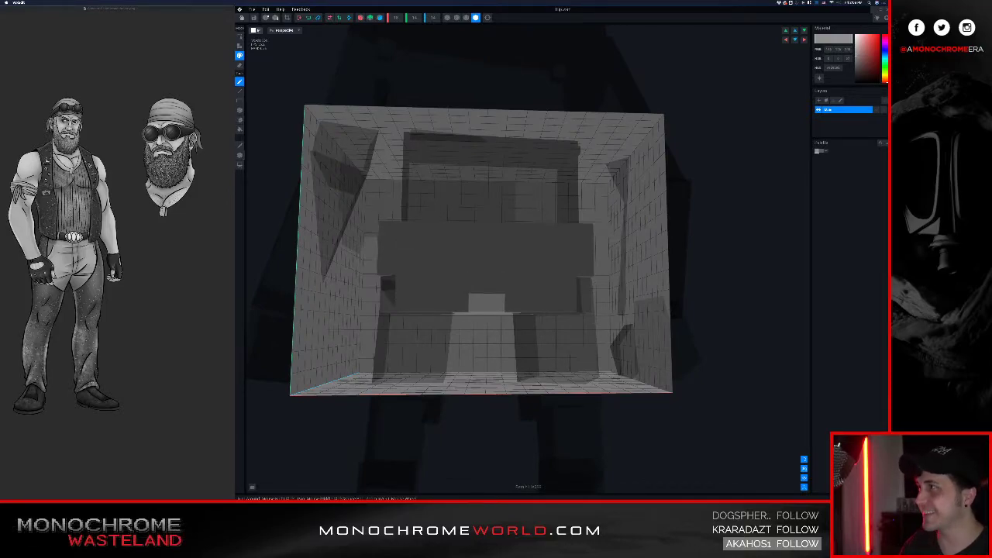
pyautogui.click(243, 18)
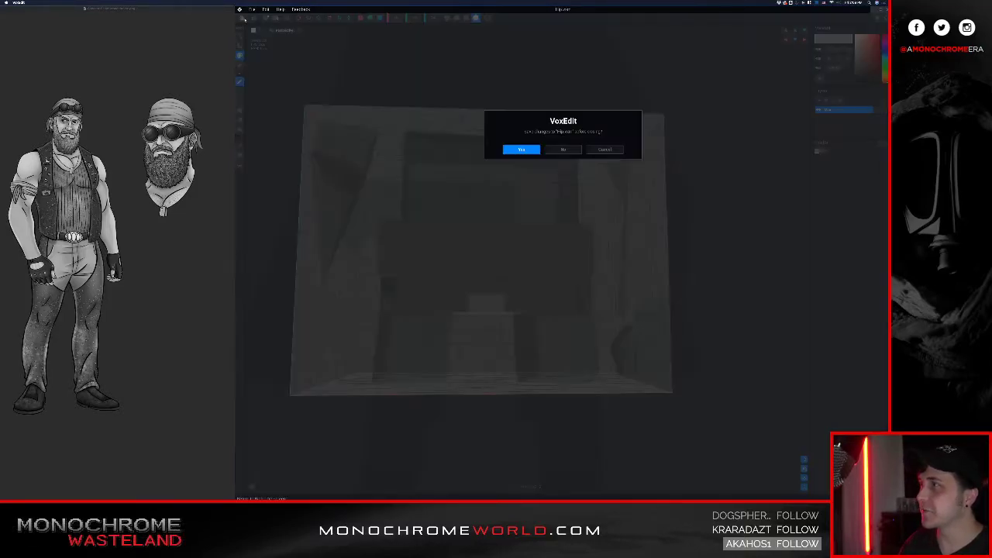
pyautogui.click(521, 149)
# Step: Check the recoloured trousers on the whole character from the front and save the model
pyautogui.scroll(-5, 544, 203)
pyautogui.moveTo(512, 228); pyautogui.dragTo(643, 228, button='right')
pyautogui.scroll(-2, 589, 195)
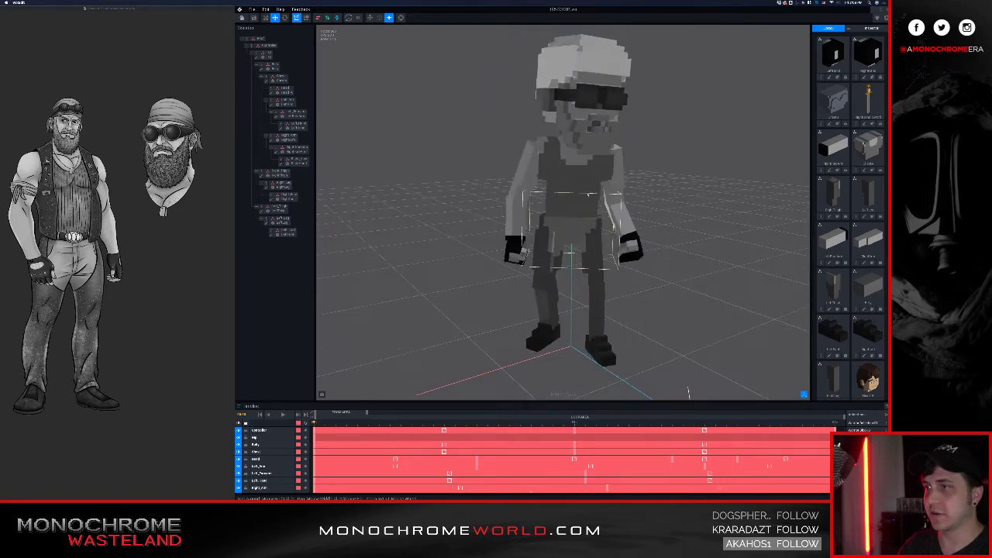
pyautogui.scroll(-5, 588, 195)
pyautogui.moveTo(585, 192); pyautogui.dragTo(554, 192, button='right')
pyautogui.moveTo(637, 180); pyautogui.dragTo(597, 196, button='middle')
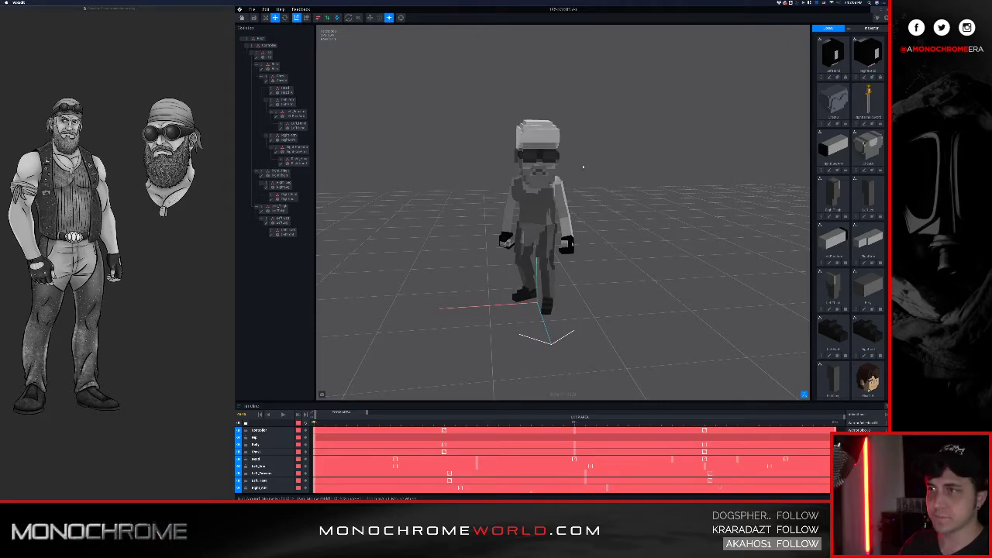
pyautogui.scroll(2, 581, 164)
pyautogui.moveTo(547, 175); pyautogui.dragTo(550, 176, button='right')
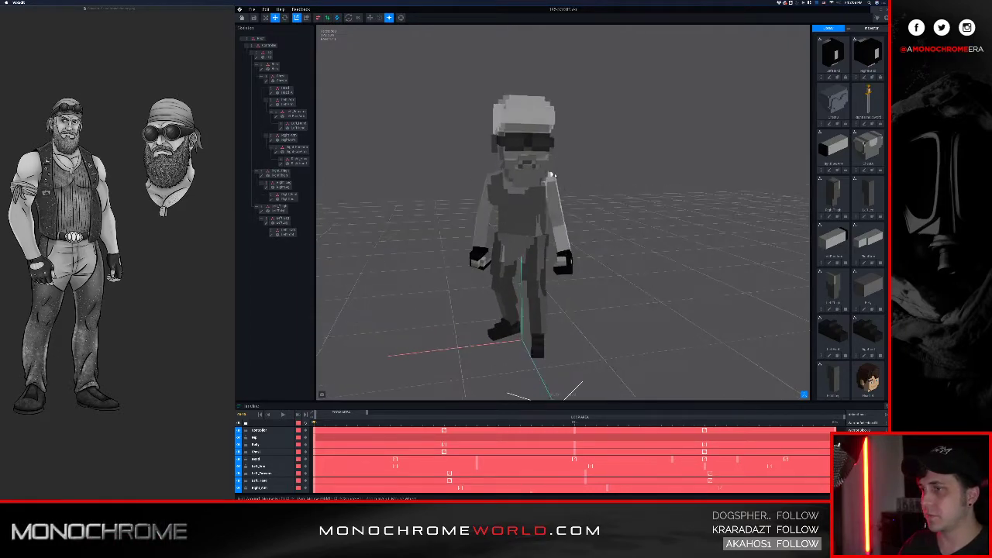
pyautogui.click(255, 18)
# Step: Examine the character's head, upper body and hip from the front and side for the remaining recolouring
pyautogui.moveTo(496, 122); pyautogui.dragTo(532, 126, button='right')
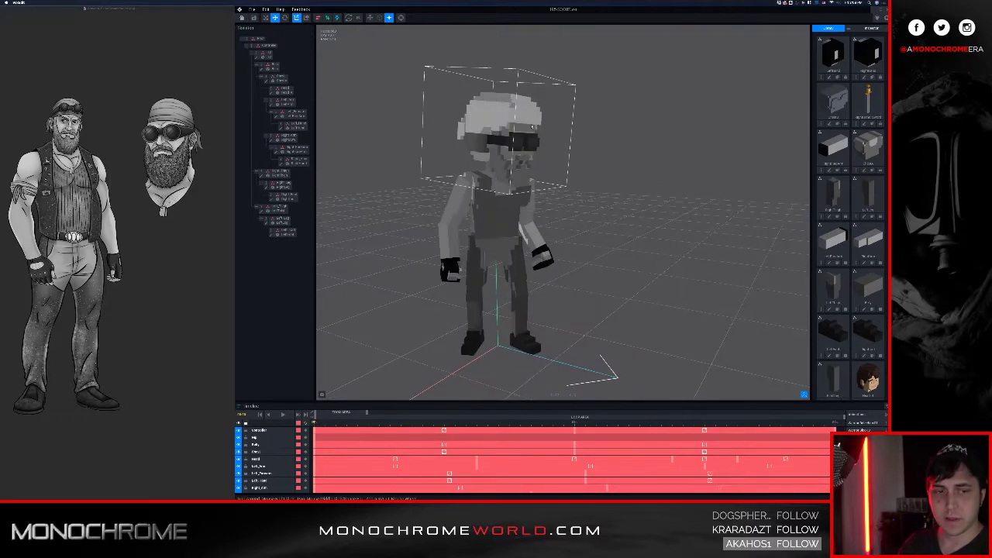
pyautogui.scroll(4, 535, 127)
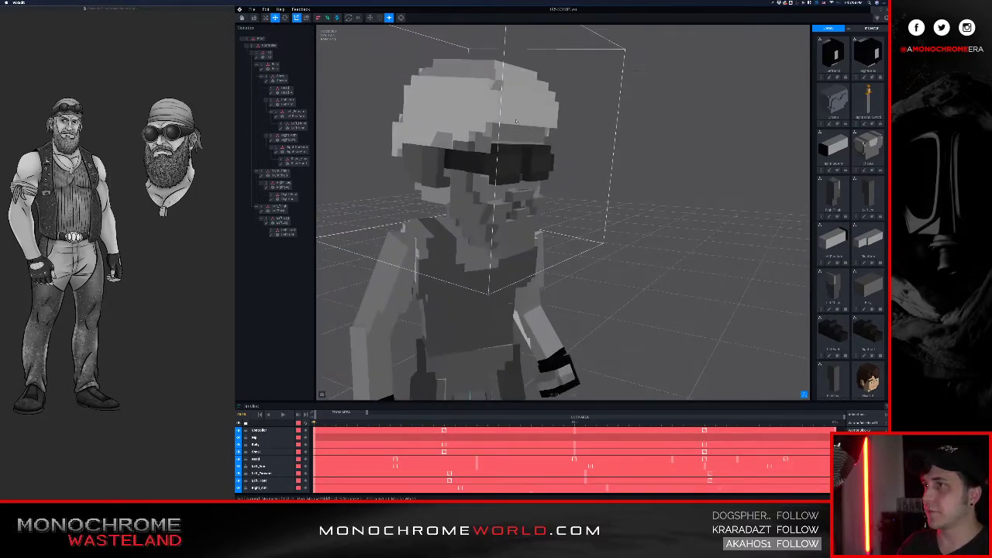
pyautogui.moveTo(535, 126); pyautogui.dragTo(520, 121, button='right')
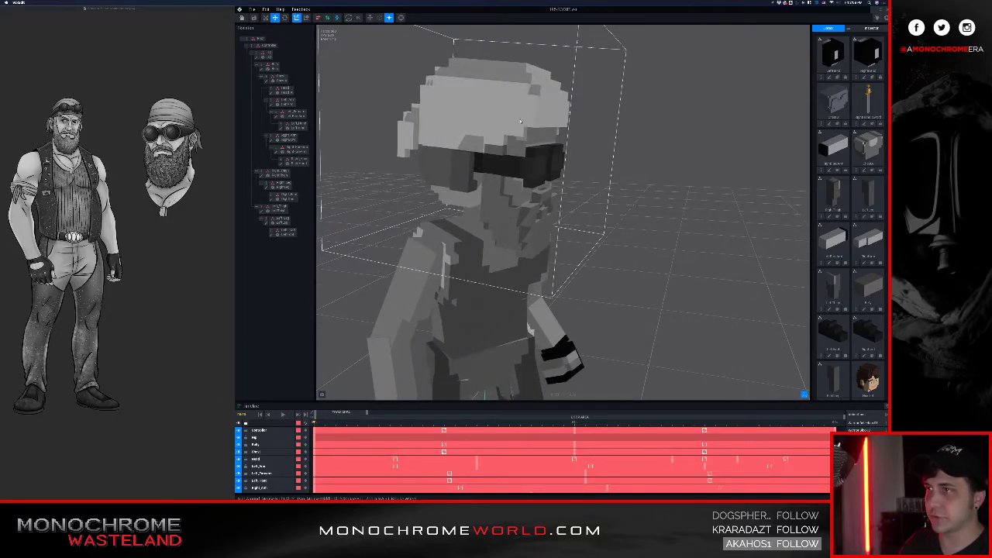
pyautogui.moveTo(529, 133); pyautogui.dragTo(530, 166, button='right')
pyautogui.scroll(-3, 525, 203)
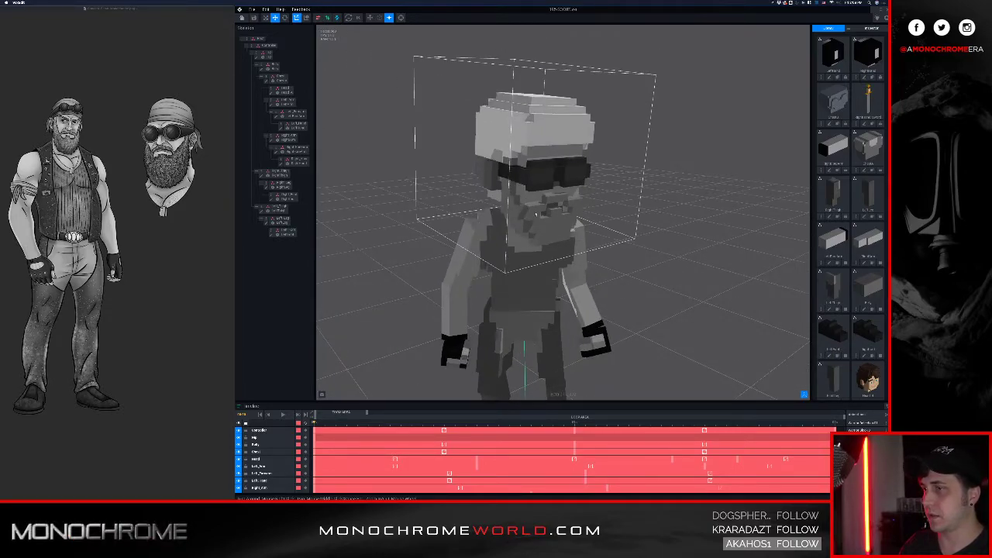
pyautogui.moveTo(541, 230)
pyautogui.mouseDown(button='right')
pyautogui.moveTo(520, 226)
pyautogui.moveTo(542, 230)
pyautogui.mouseUp(button='right')
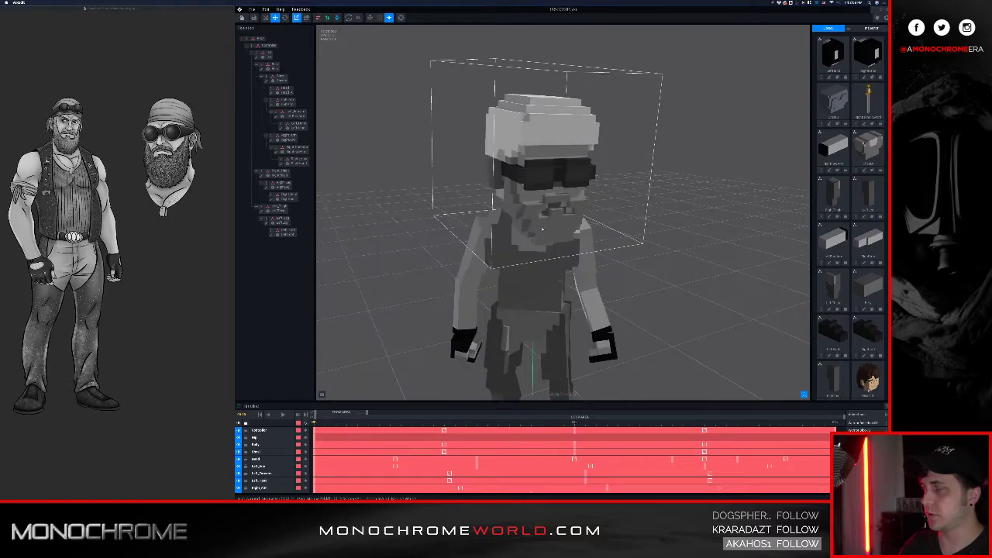
pyautogui.moveTo(542, 229); pyautogui.dragTo(547, 227)
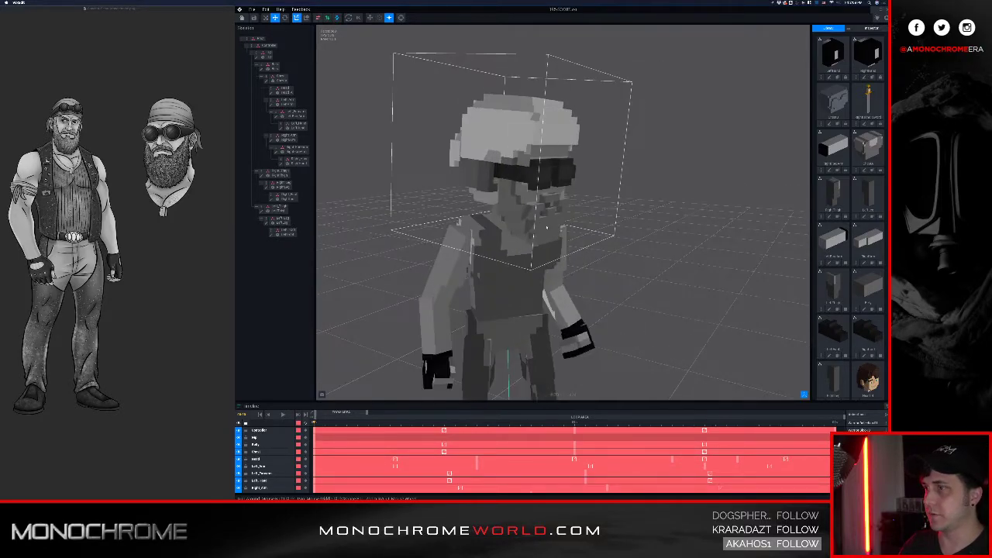
pyautogui.click(532, 320)
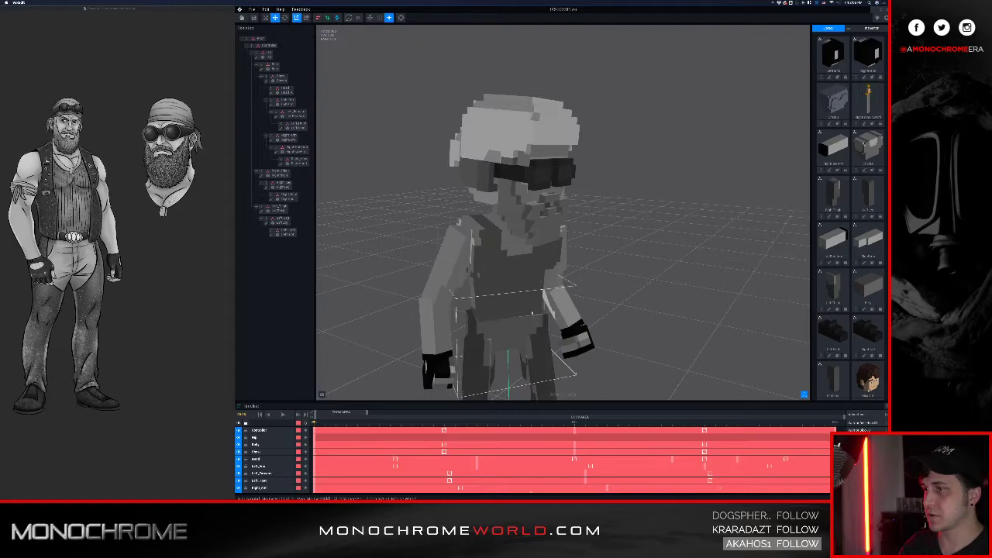
pyautogui.moveTo(531, 318); pyautogui.dragTo(531, 272)
# Step: Open the hip for voxel editing and choose a near-black grey as the material colour
pyautogui.click(517, 248)
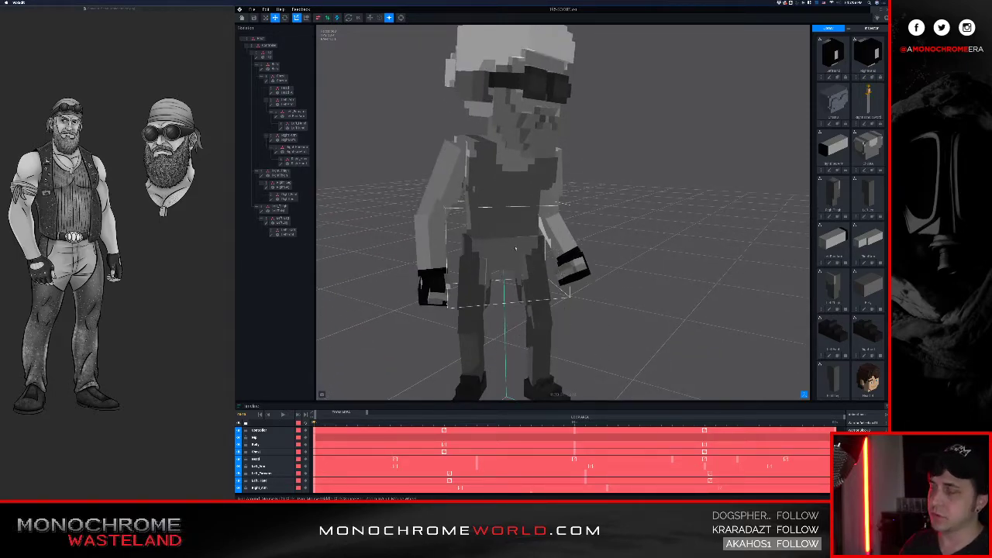
pyautogui.click(511, 248)
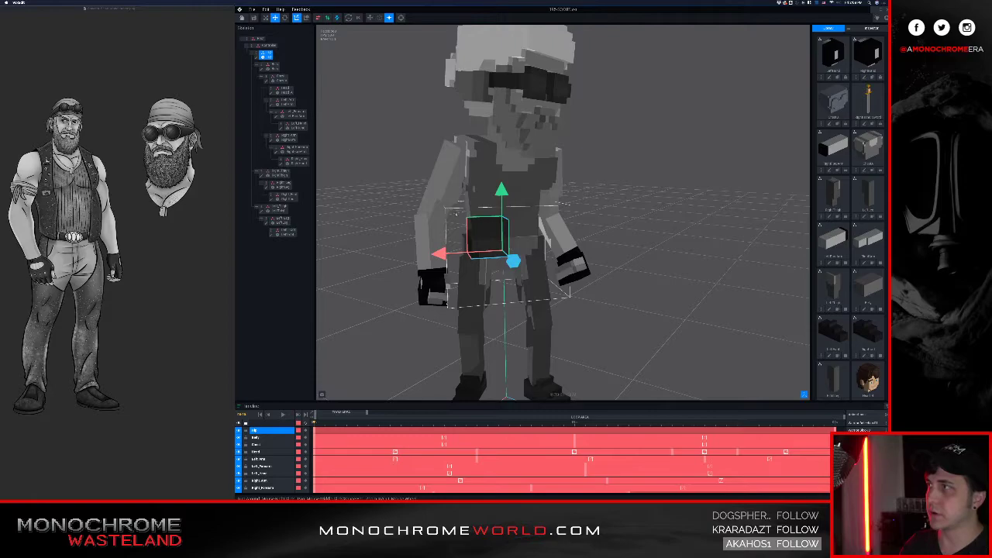
pyautogui.click(257, 57)
pyautogui.moveTo(500, 158); pyautogui.dragTo(485, 158, button='right')
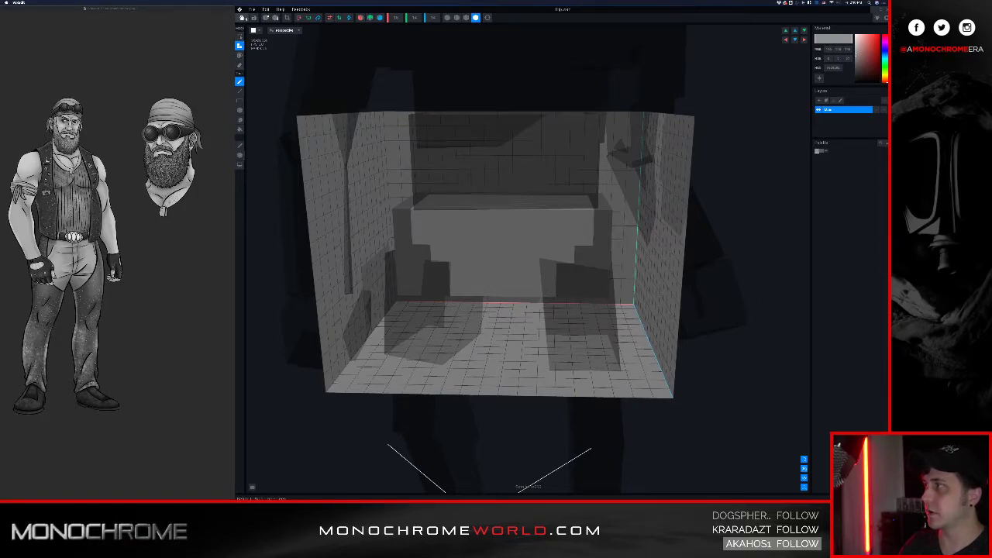
pyautogui.click(242, 16)
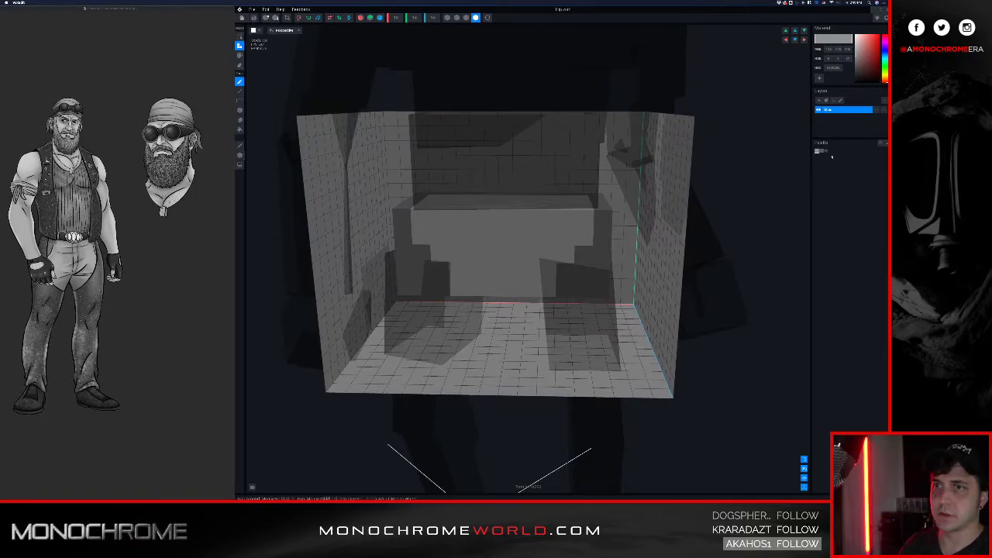
pyautogui.click(856, 75)
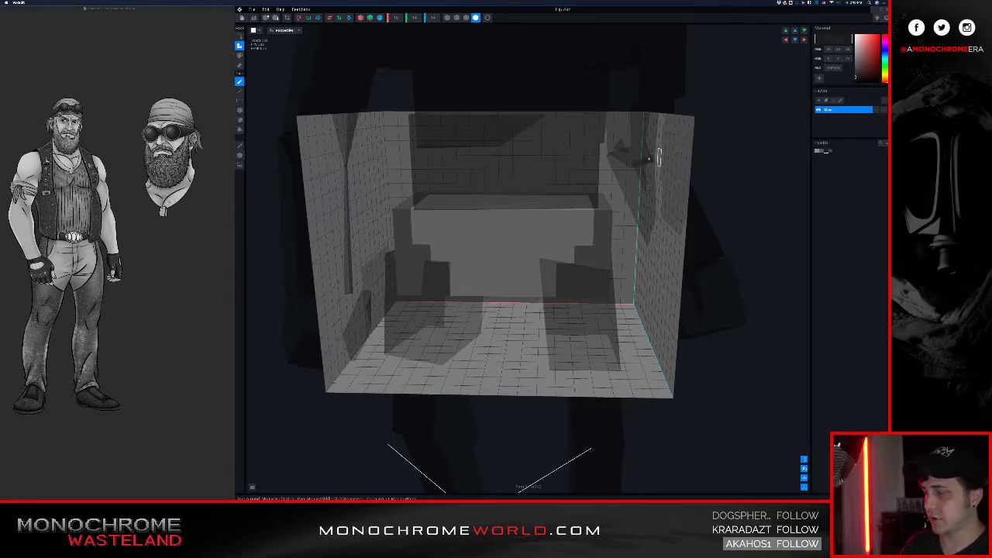
# Step: Turn on X-axis mirroring and add a black belt buckle block at the upper centre of the hip's front
pyautogui.moveTo(518, 230); pyautogui.dragTo(582, 240, button='right')
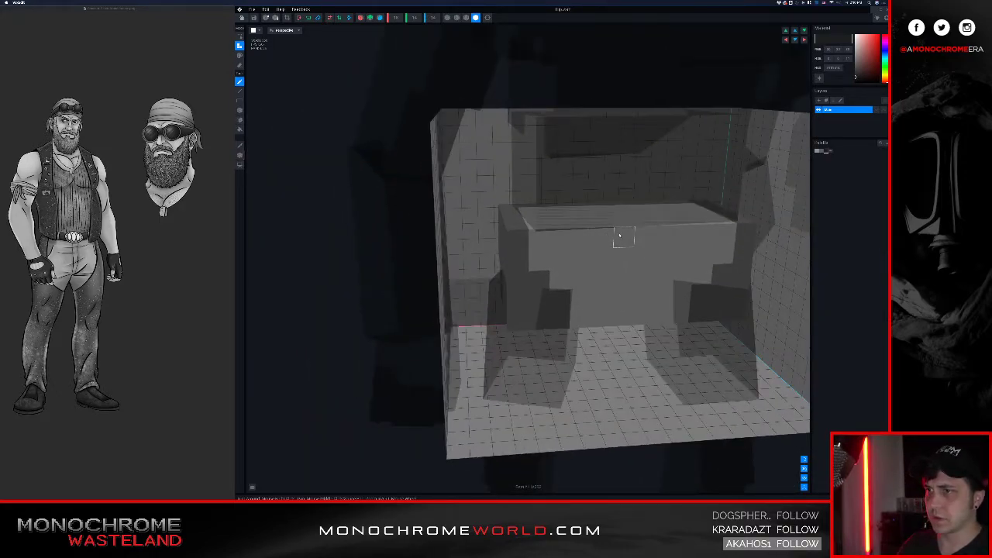
pyautogui.click(360, 17)
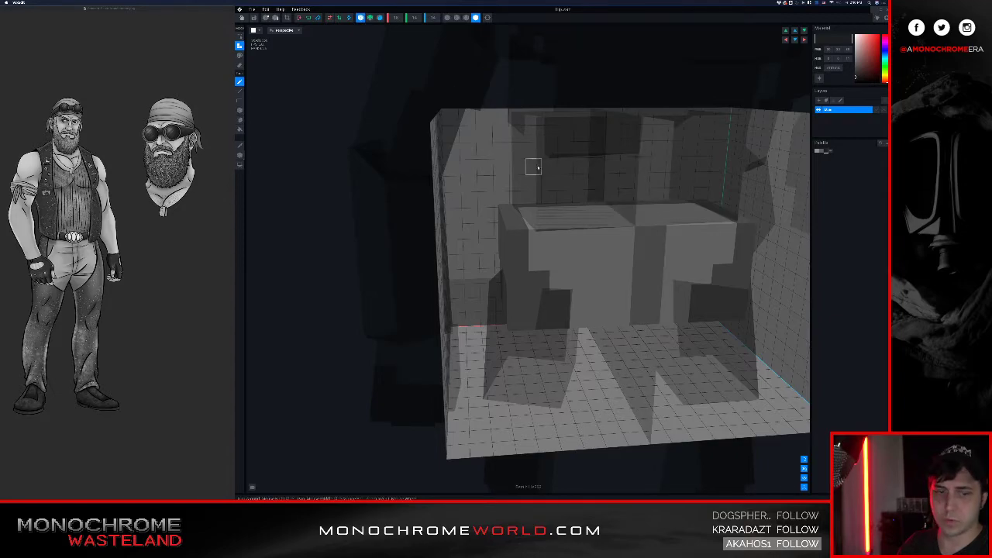
pyautogui.moveTo(534, 167); pyautogui.dragTo(534, 162, button='right')
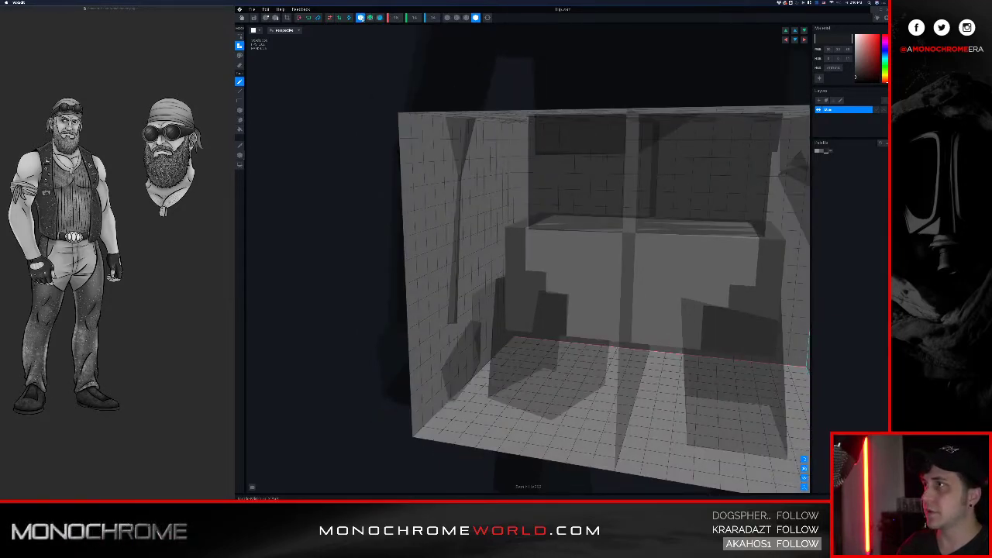
pyautogui.moveTo(498, 98); pyautogui.dragTo(507, 104, button='right')
pyautogui.moveTo(542, 138); pyautogui.dragTo(608, 244, button='right')
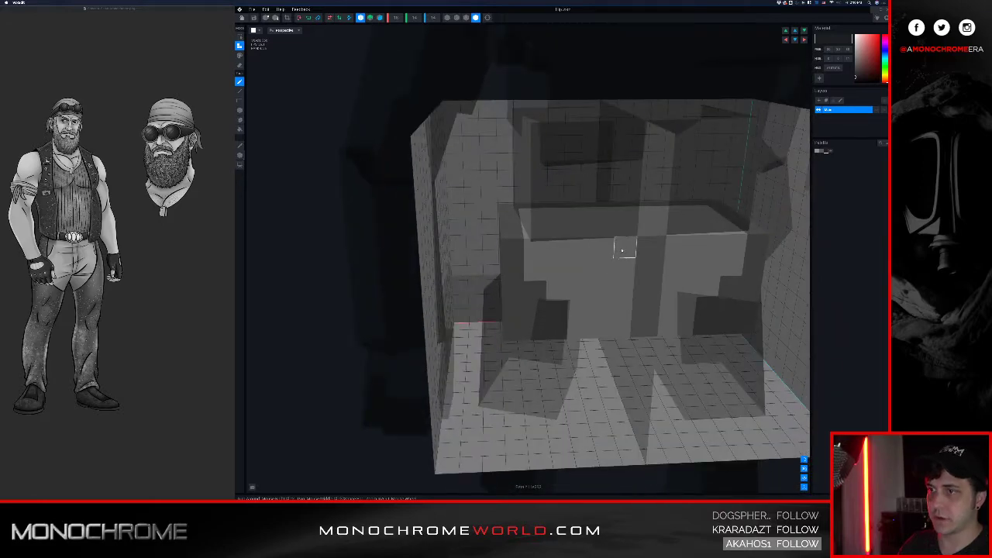
pyautogui.click(622, 249)
pyautogui.click(622, 272)
pyautogui.click(605, 273)
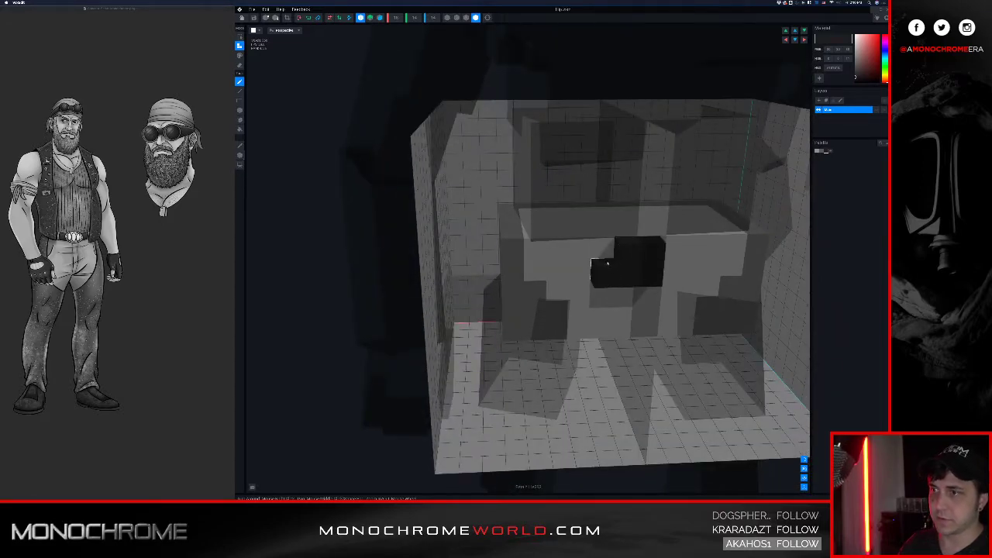
pyautogui.click(601, 252)
pyautogui.click(586, 260)
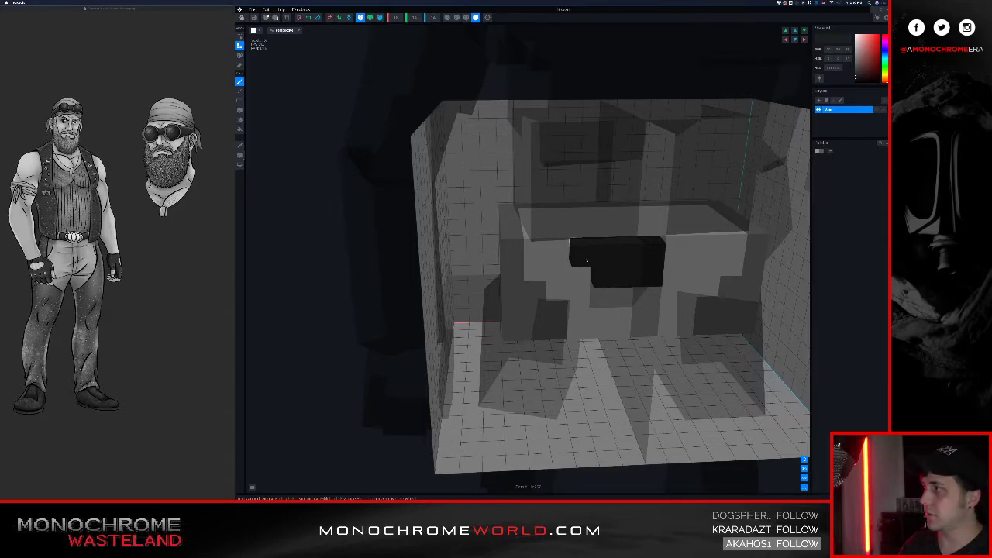
pyautogui.click(586, 261)
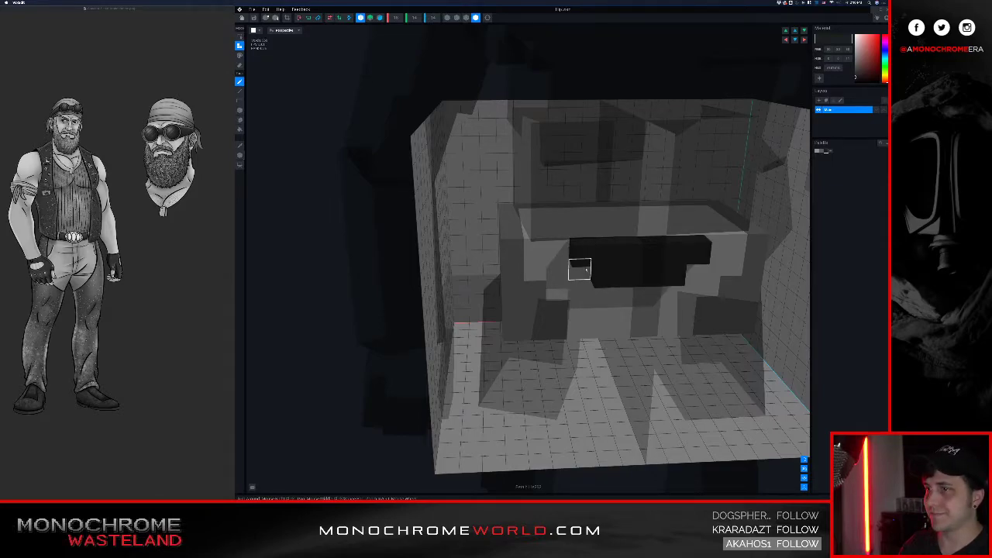
# Step: Extend the black belt outward from the buckle and around the hip's upper edge as a raised band one voxel high
pyautogui.moveTo(557, 256); pyautogui.dragTo(514, 254)
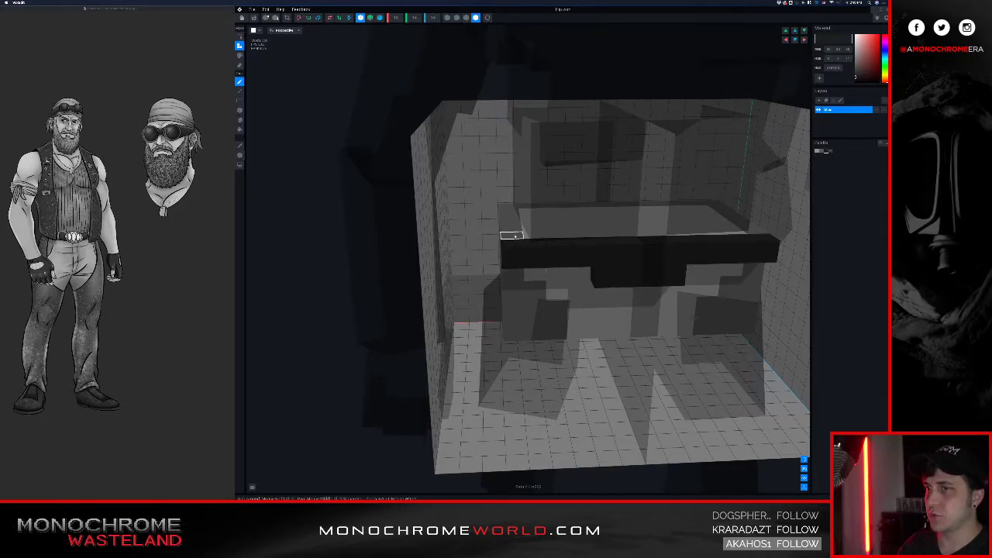
pyautogui.moveTo(512, 234); pyautogui.dragTo(593, 237, button='right')
pyautogui.moveTo(514, 234)
pyautogui.mouseDown(button='right')
pyautogui.moveTo(434, 234)
pyautogui.moveTo(728, 234)
pyautogui.moveTo(425, 236)
pyautogui.mouseUp(button='right')
pyautogui.moveTo(524, 238); pyautogui.dragTo(429, 275)
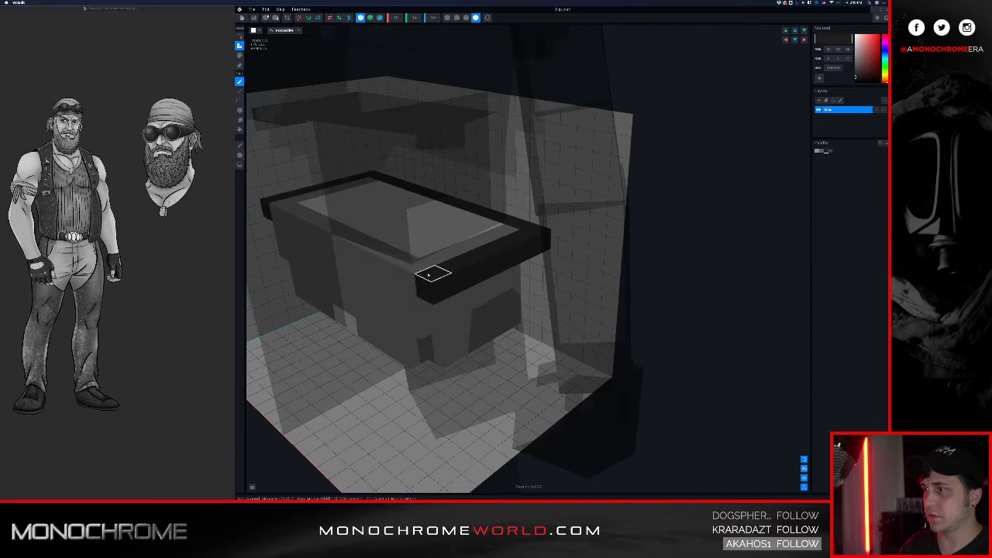
pyautogui.moveTo(442, 277); pyautogui.dragTo(518, 278, button='right')
pyautogui.moveTo(452, 277)
pyautogui.mouseDown()
pyautogui.moveTo(273, 299)
pyautogui.moveTo(400, 295)
pyautogui.mouseUp()
pyautogui.press('super+z')
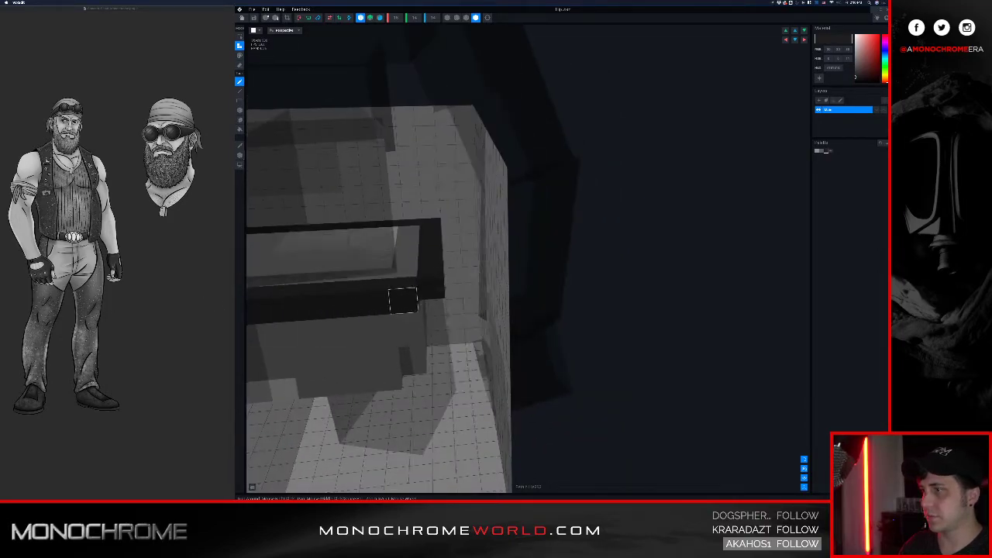
pyautogui.moveTo(402, 301); pyautogui.dragTo(434, 281, button='right')
pyautogui.moveTo(370, 252); pyautogui.dragTo(452, 216, button='right')
pyautogui.scroll(4, 383, 250)
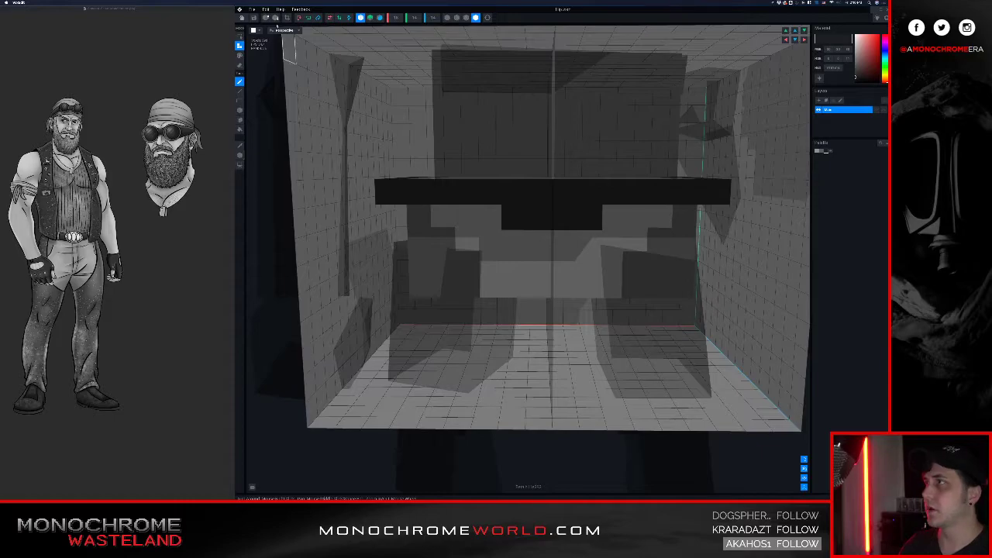
# Step: Close the hip with changes saved and check the belt on the whole character
pyautogui.click(242, 17)
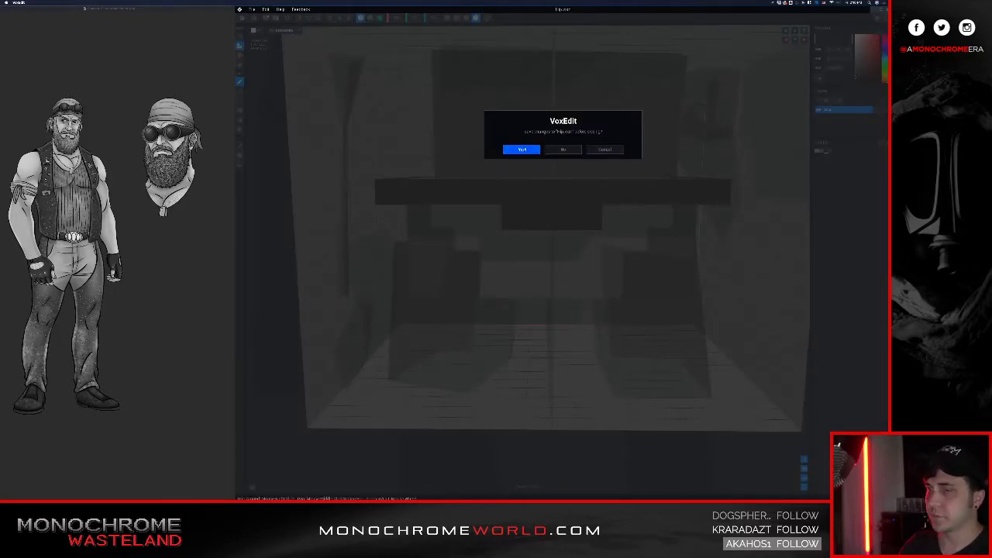
pyautogui.click(524, 149)
pyautogui.moveTo(630, 249)
pyautogui.mouseDown(button='right')
pyautogui.moveTo(625, 220)
pyautogui.moveTo(635, 219)
pyautogui.moveTo(656, 242)
pyautogui.moveTo(540, 228)
pyautogui.moveTo(637, 240)
pyautogui.moveTo(635, 233)
pyautogui.mouseUp(button='right')
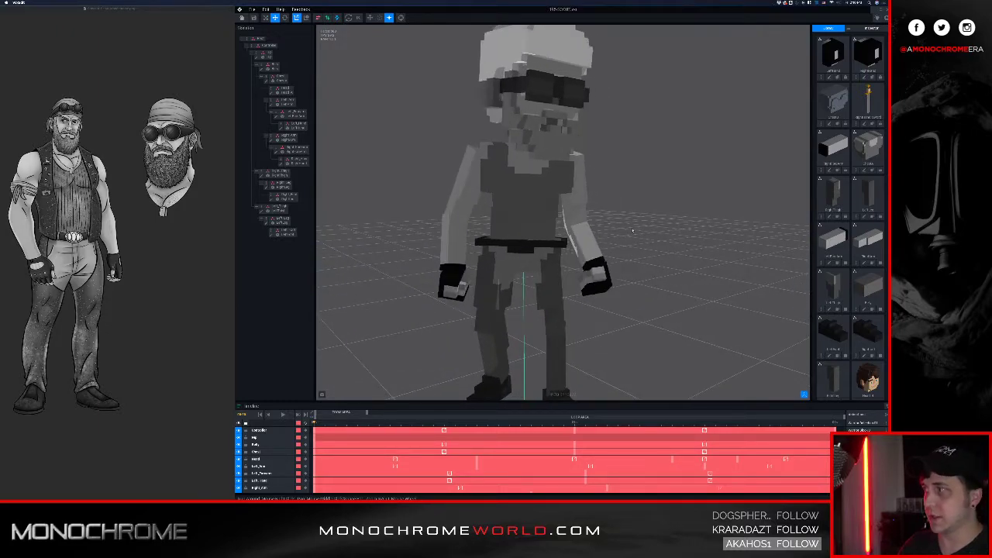
pyautogui.click(521, 242)
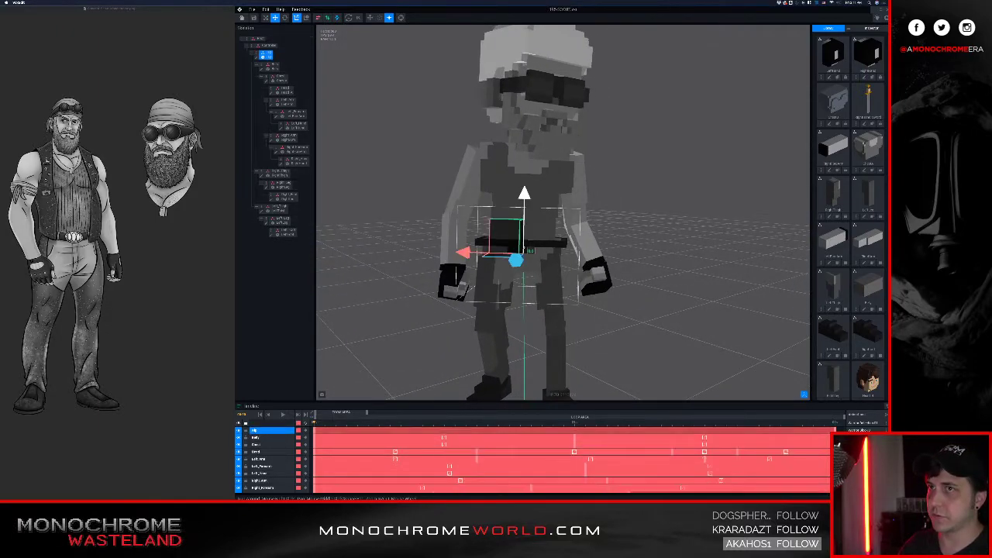
pyautogui.click(647, 200)
# Step: Open the belly for voxel editing and extrude its whole front face outward by one voxel layer
pyautogui.click(547, 225)
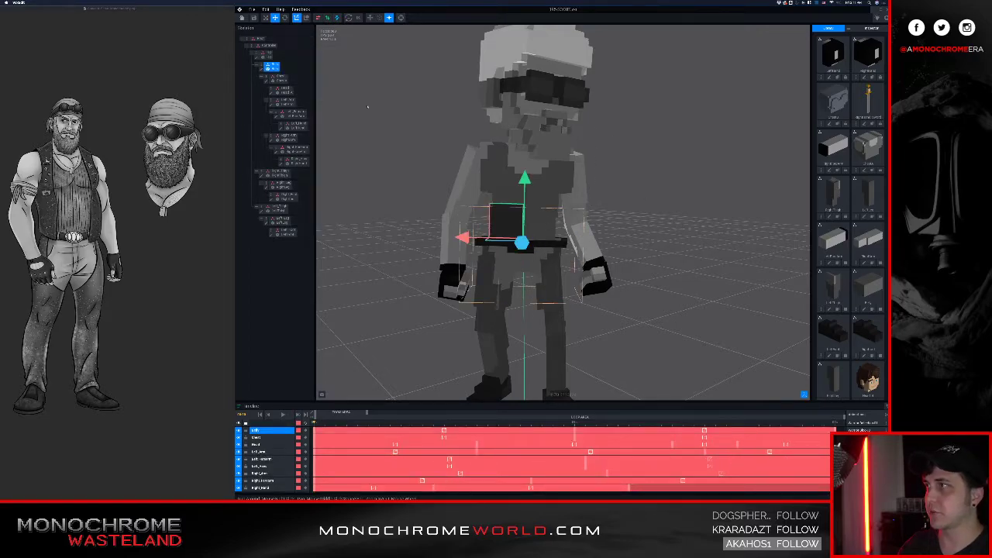
pyautogui.click(262, 70)
pyautogui.moveTo(402, 141); pyautogui.dragTo(418, 144, button='right')
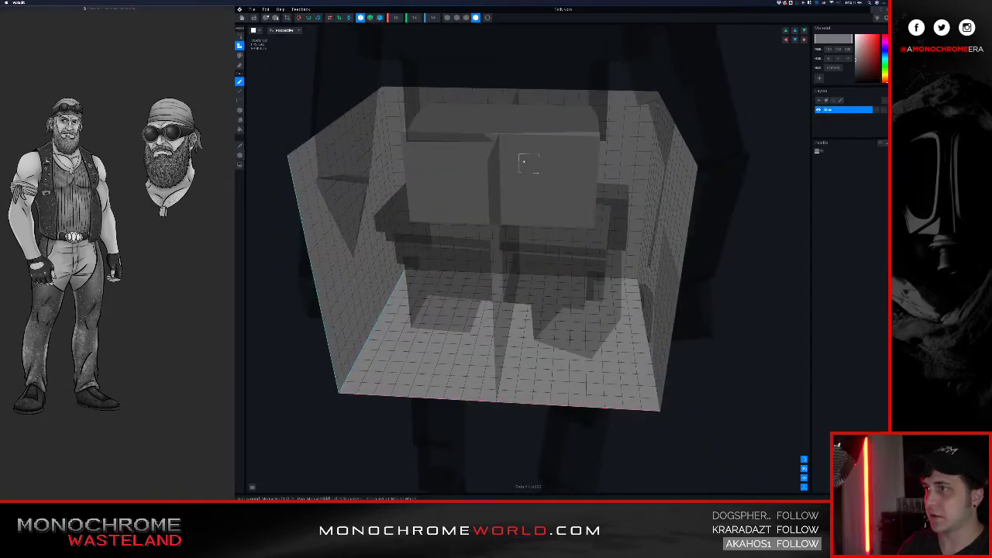
pyautogui.moveTo(506, 161); pyautogui.dragTo(499, 161, button='right')
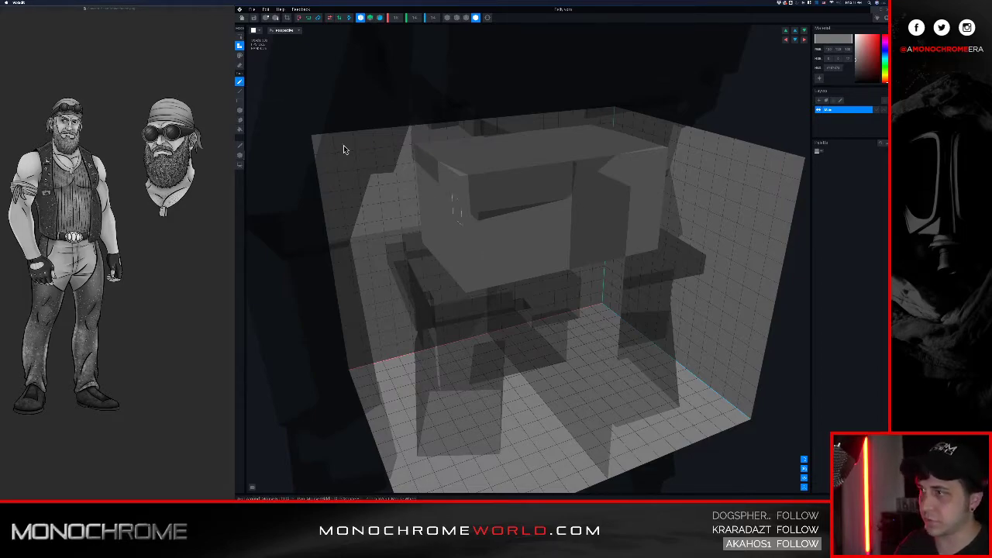
pyautogui.click(239, 111)
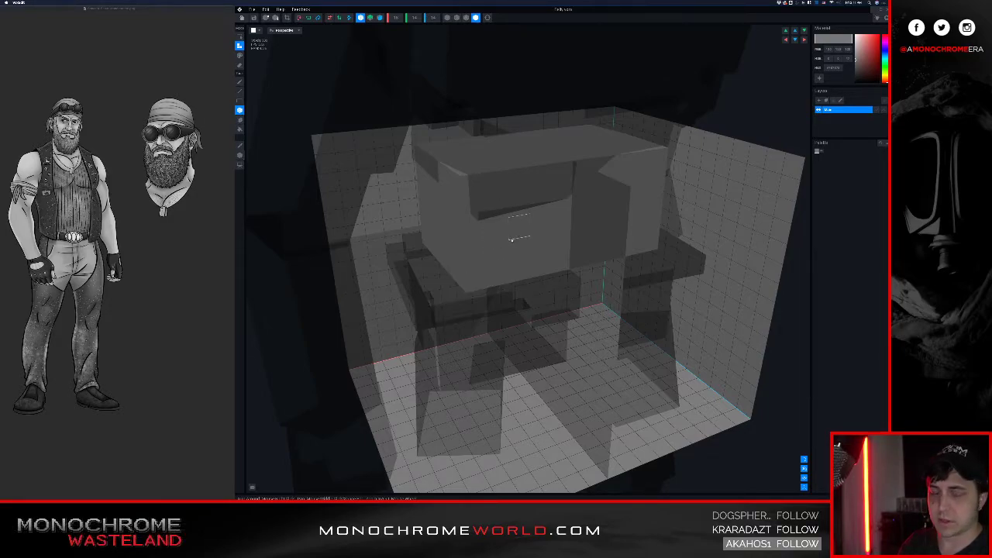
pyautogui.click(239, 120)
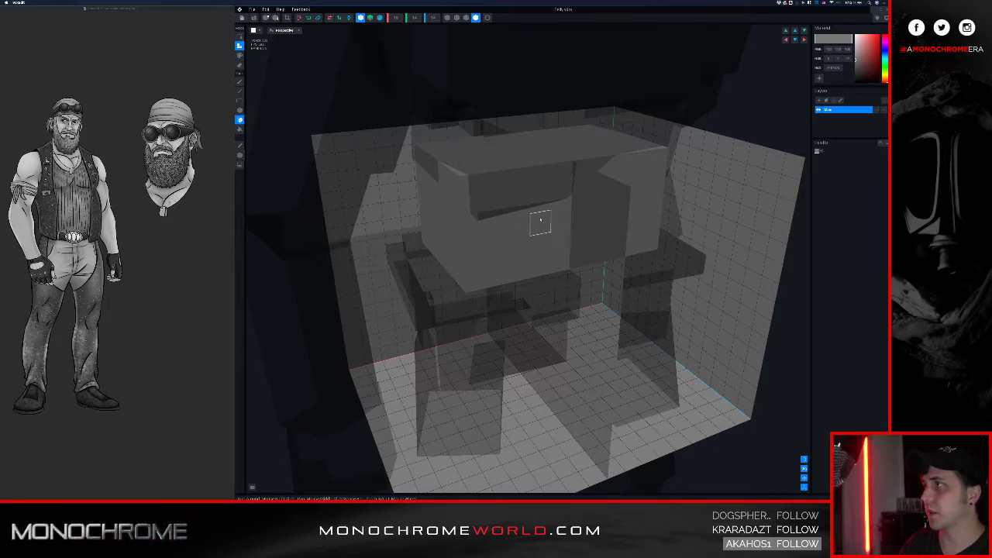
pyautogui.click(541, 219)
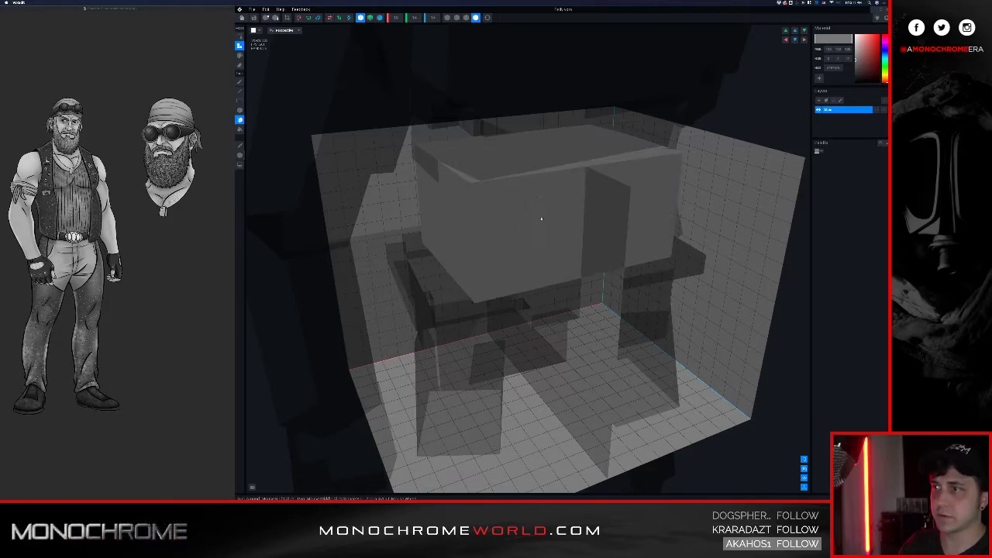
# Step: Extrude the belly's side faces outward with mirroring on, and close the part with changes saved
pyautogui.moveTo(511, 210); pyautogui.dragTo(524, 210, button='right')
pyautogui.click(449, 237)
pyautogui.moveTo(445, 235); pyautogui.dragTo(494, 200, button='right')
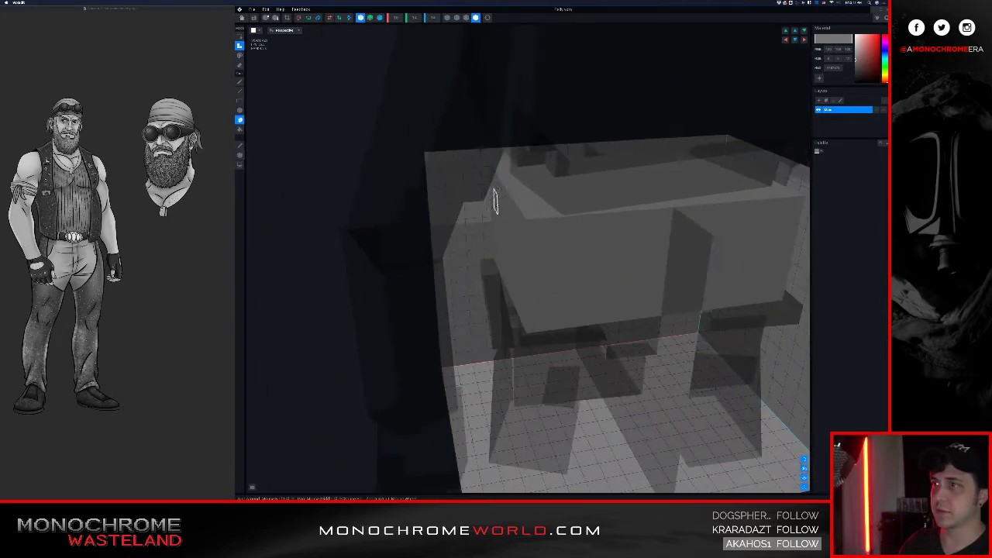
pyautogui.click(243, 18)
pyautogui.click(526, 149)
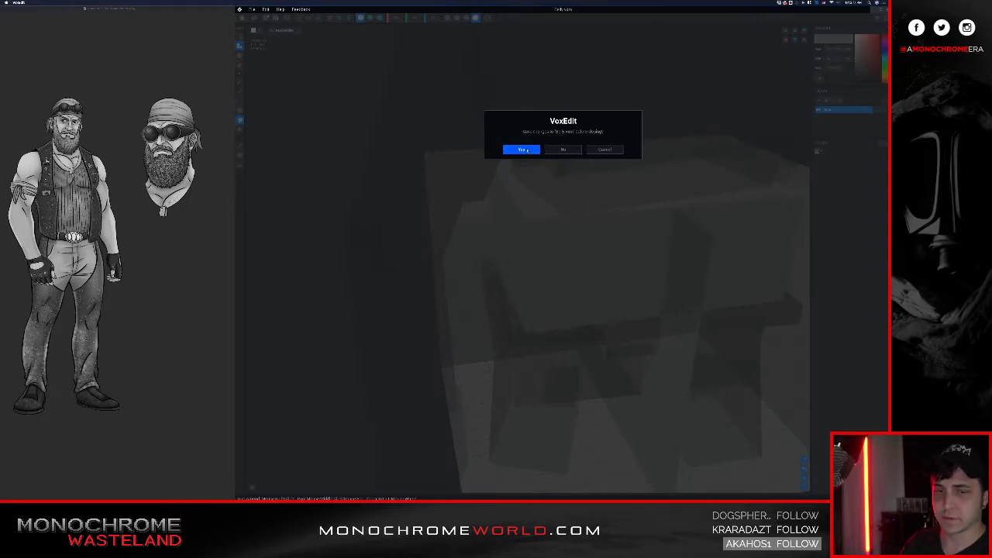
# Step: Open the chest for voxel editing and extrude its recessed lower front outward to line up with the belly
pyautogui.moveTo(625, 223); pyautogui.dragTo(600, 167, button='right')
pyautogui.scroll(3, 650, 220)
pyautogui.scroll(-3, 580, 188)
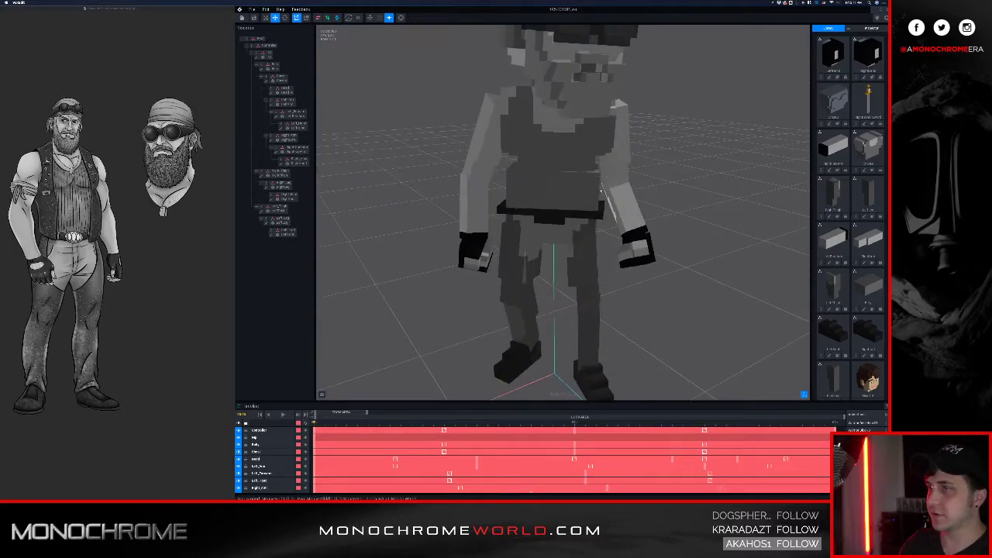
pyautogui.scroll(3, 585, 188)
pyautogui.scroll(3, 593, 168)
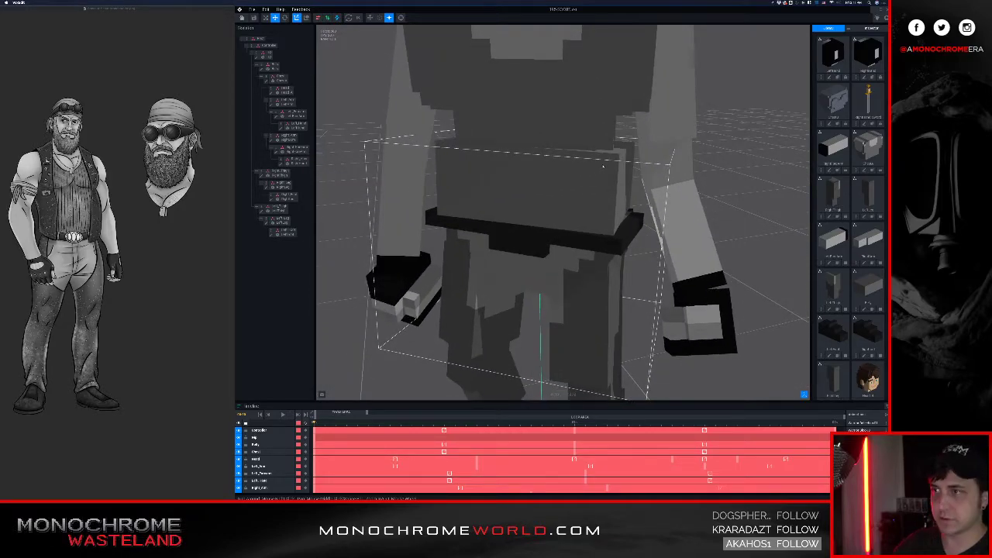
pyautogui.moveTo(575, 182); pyautogui.dragTo(574, 139, button='right')
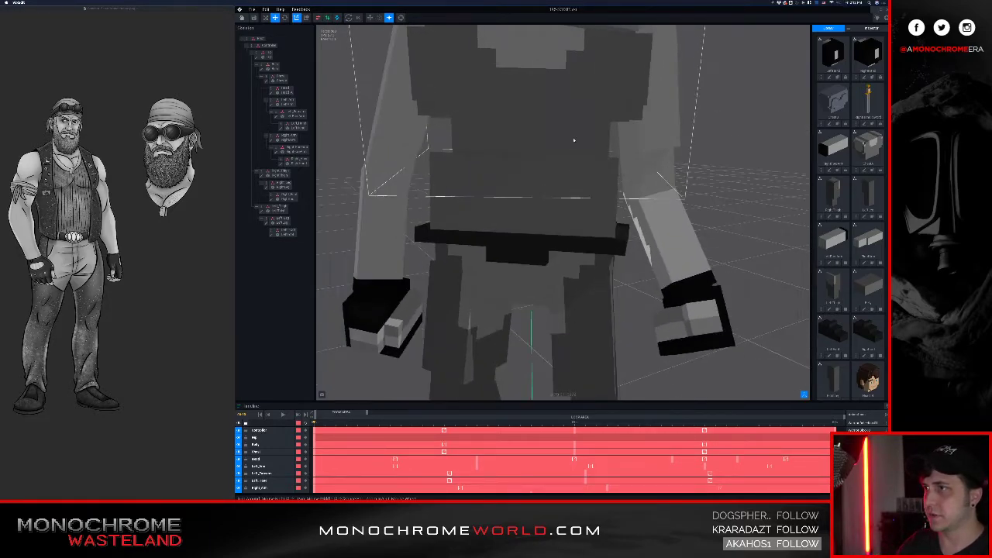
pyautogui.click(567, 128)
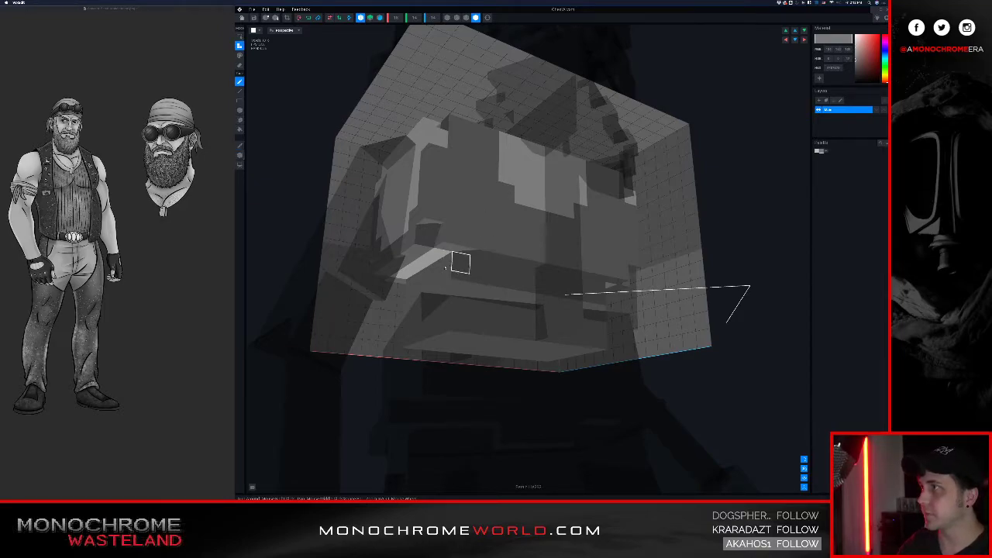
pyautogui.click(238, 120)
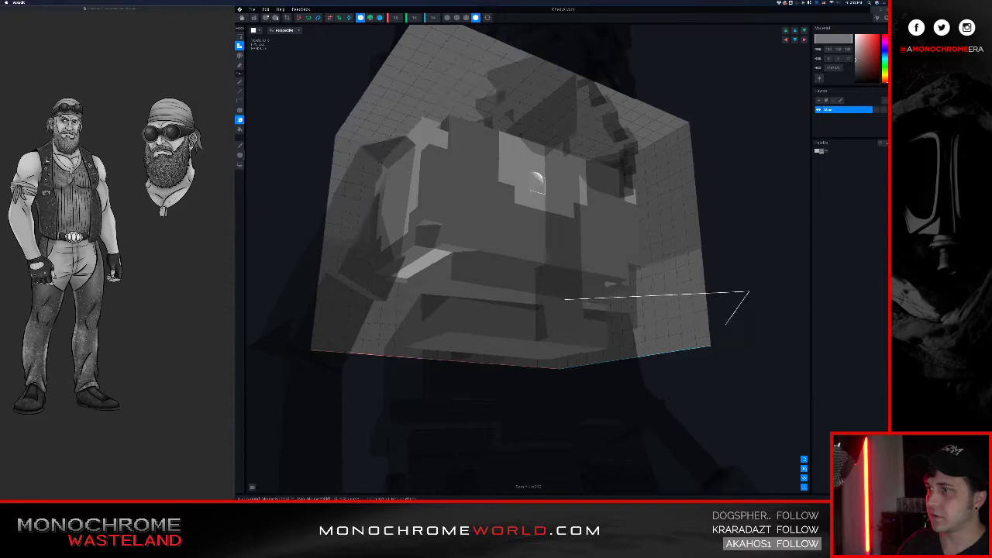
pyautogui.moveTo(537, 184); pyautogui.dragTo(528, 275, button='middle')
pyautogui.click(522, 293)
# Step: Extrude the lower sides of the chest outward to match the belly's width, and close the part with changes saved
pyautogui.moveTo(465, 260)
pyautogui.mouseDown(button='right')
pyautogui.moveTo(475, 258)
pyautogui.moveTo(453, 260)
pyautogui.mouseUp(button='right')
pyautogui.moveTo(460, 343)
pyautogui.mouseDown(button='right')
pyautogui.moveTo(454, 336)
pyautogui.moveTo(469, 331)
pyautogui.moveTo(412, 345)
pyautogui.moveTo(390, 336)
pyautogui.moveTo(442, 331)
pyautogui.moveTo(396, 256)
pyautogui.mouseUp(button='right')
pyautogui.click(455, 394)
pyautogui.scroll(-3, 413, 347)
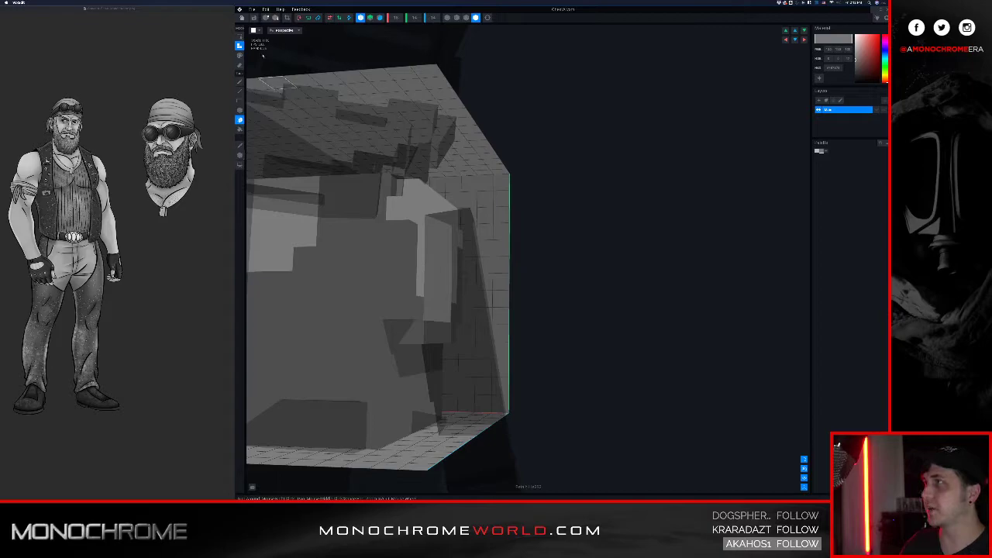
pyautogui.click(242, 17)
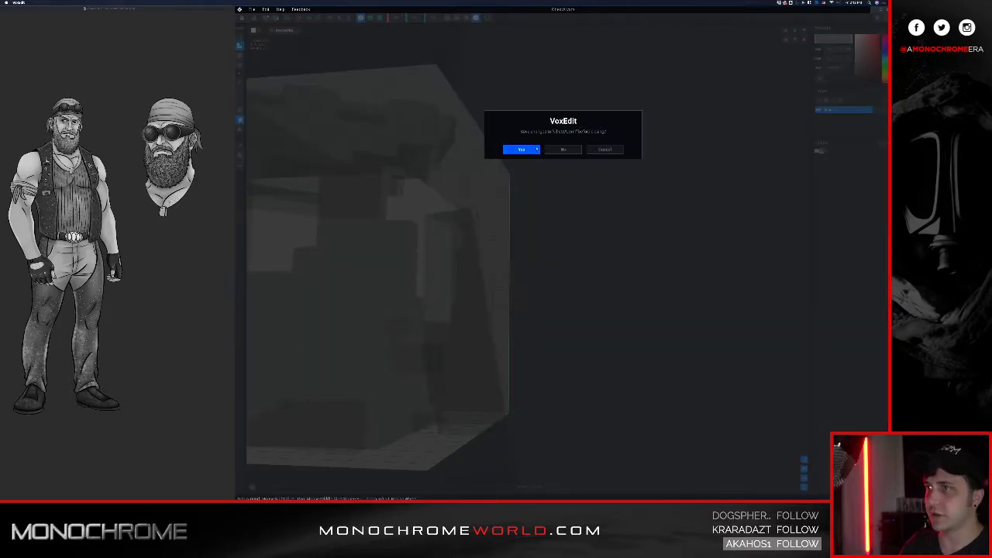
pyautogui.click(534, 149)
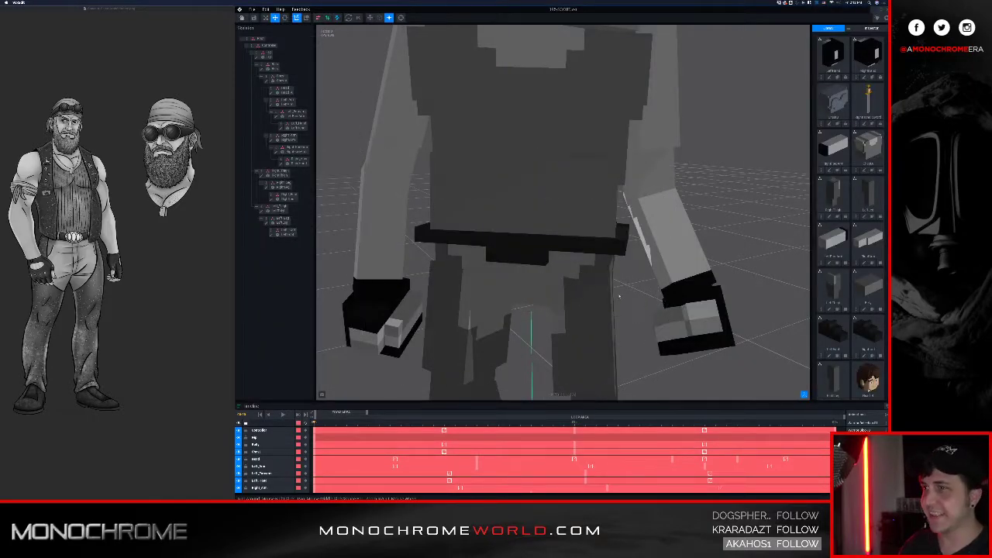
# Step: Play back the standing idle animation and inspect the thickened torso and belt in motion
pyautogui.scroll(-3, 646, 262)
pyautogui.scroll(-2, 646, 261)
pyautogui.moveTo(646, 262); pyautogui.dragTo(725, 194, button='right')
pyautogui.moveTo(725, 194); pyautogui.dragTo(631, 197, button='middle')
pyautogui.moveTo(647, 297); pyautogui.dragTo(664, 206, button='right')
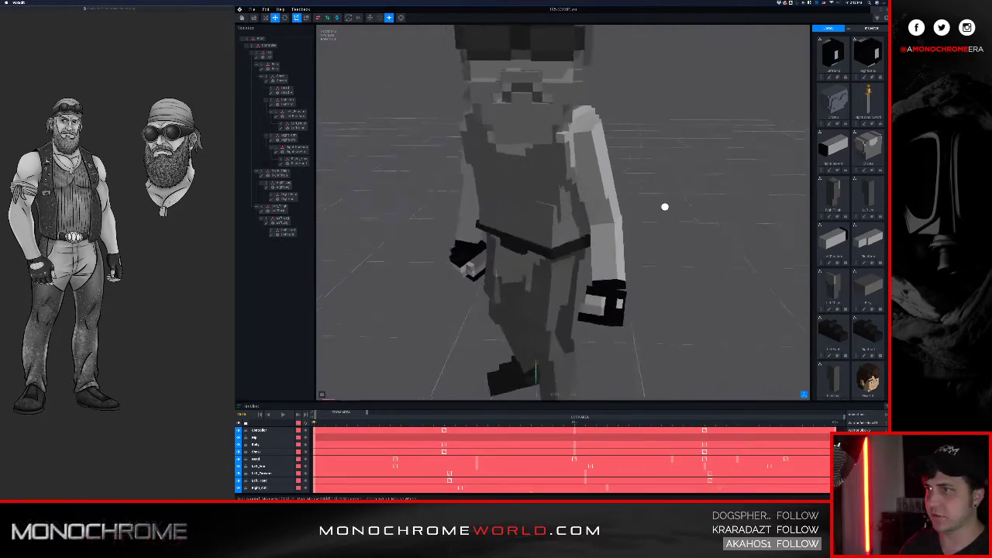
pyautogui.scroll(-5, 653, 206)
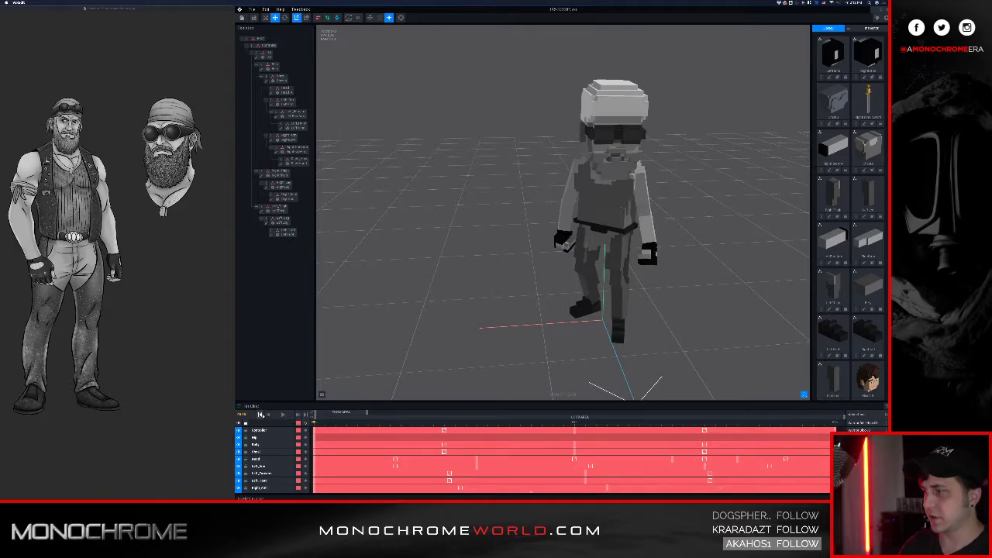
pyautogui.click(280, 415)
pyautogui.moveTo(355, 346); pyautogui.dragTo(380, 336, button='right')
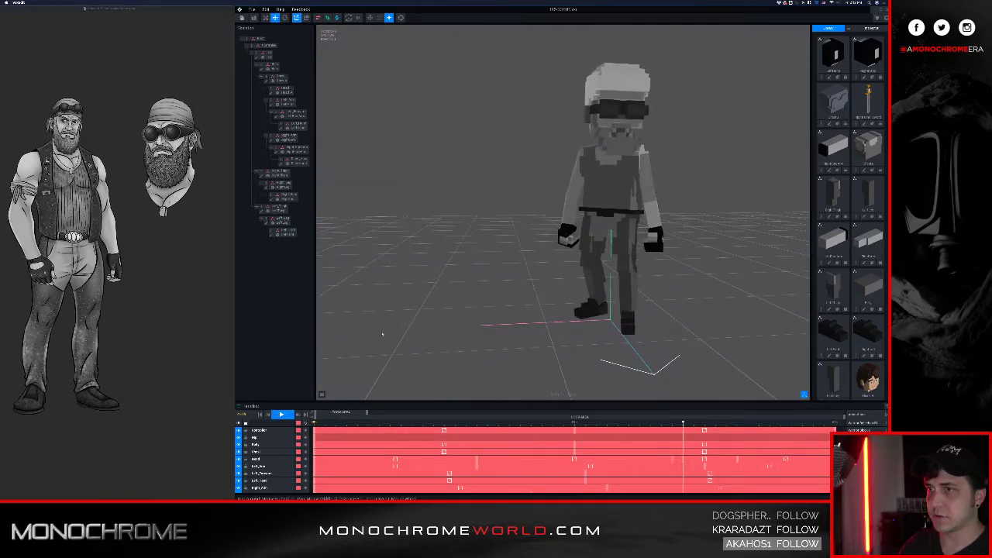
pyautogui.click(281, 414)
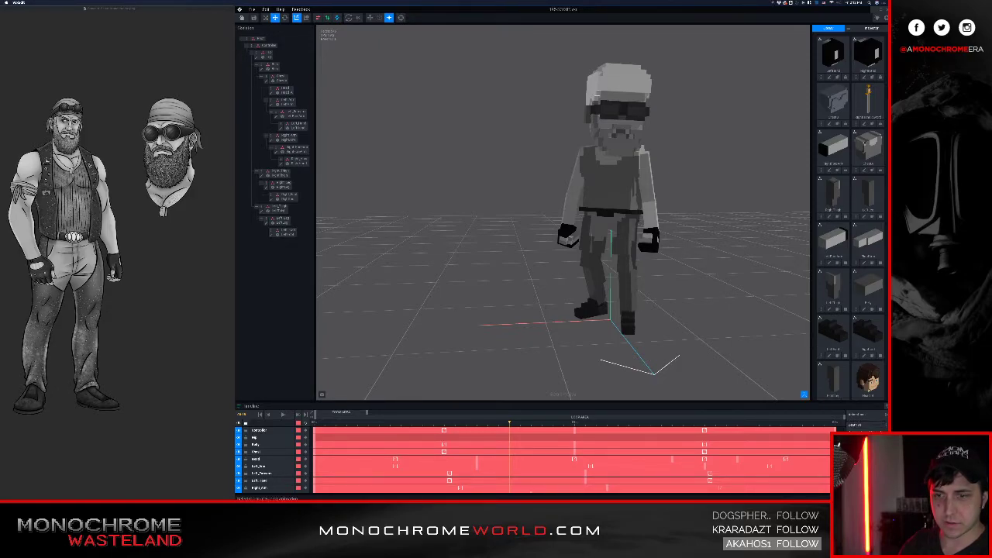
# Step: Switch to the walking animation and play it to check how the arms move against the wider torso
pyautogui.click(857, 443)
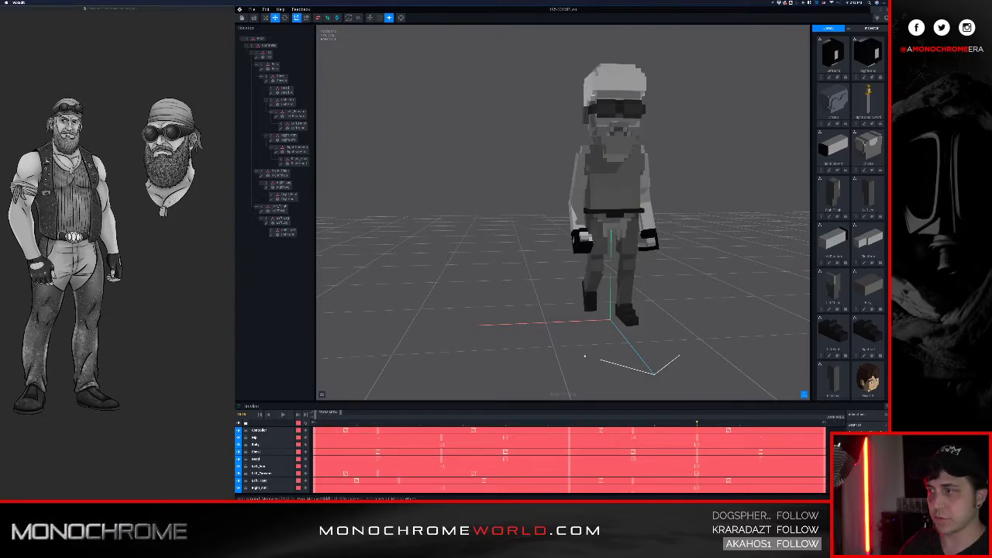
pyautogui.click(283, 415)
pyautogui.moveTo(744, 184); pyautogui.dragTo(668, 205, button='right')
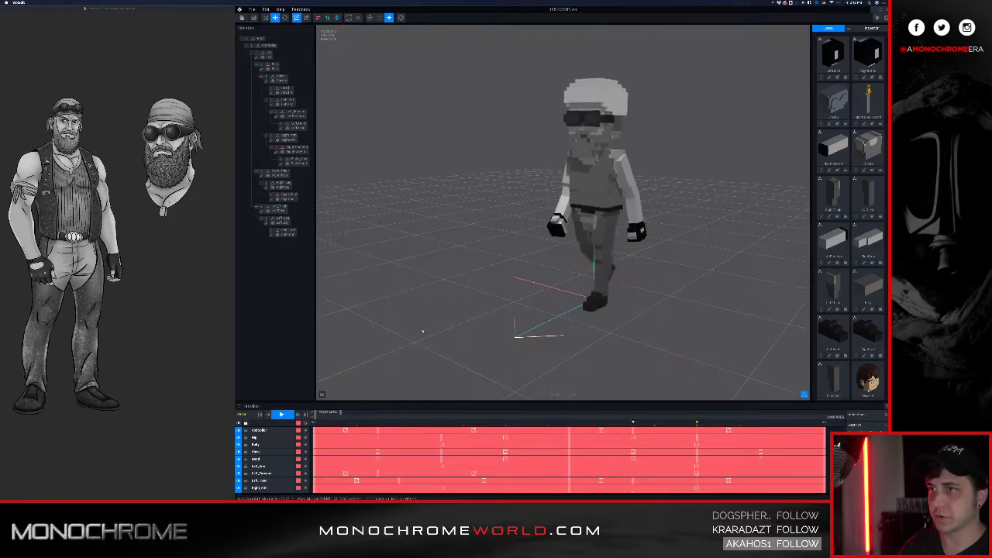
pyautogui.scroll(5, 596, 161)
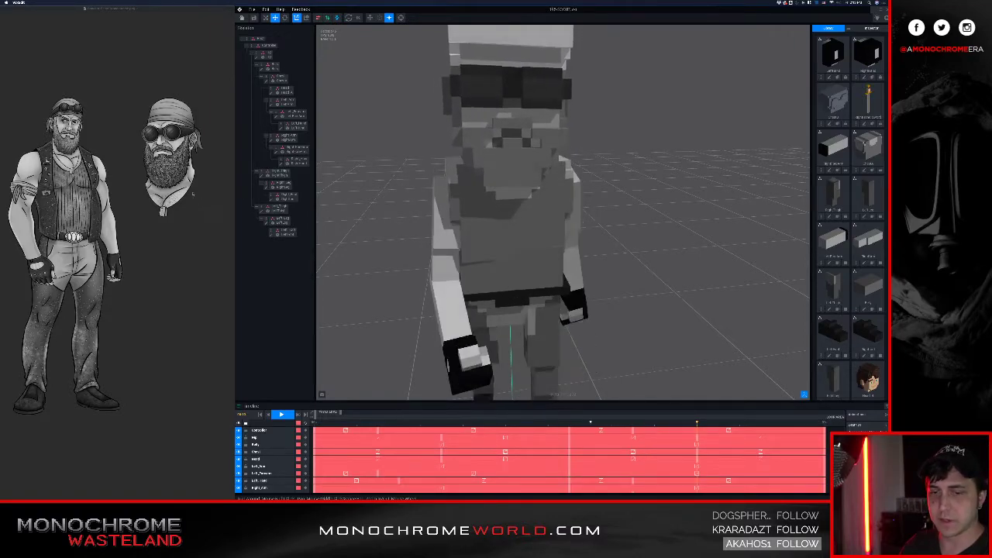
pyautogui.click(546, 186)
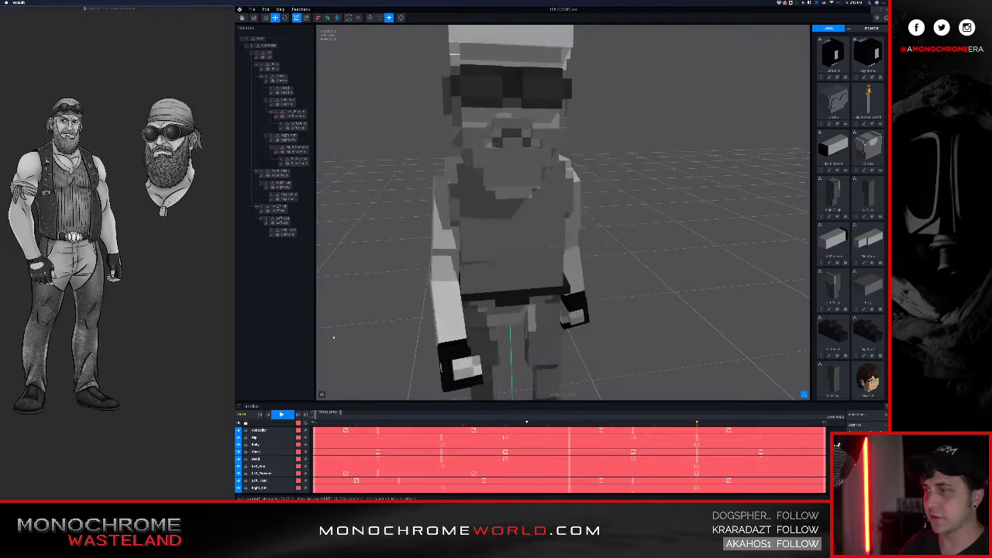
pyautogui.click(402, 355)
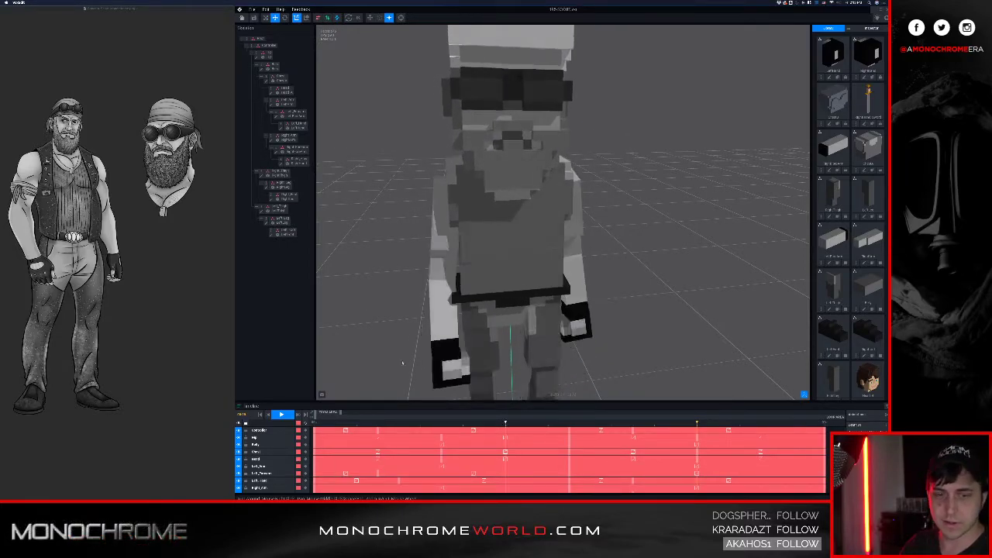
pyautogui.click(285, 415)
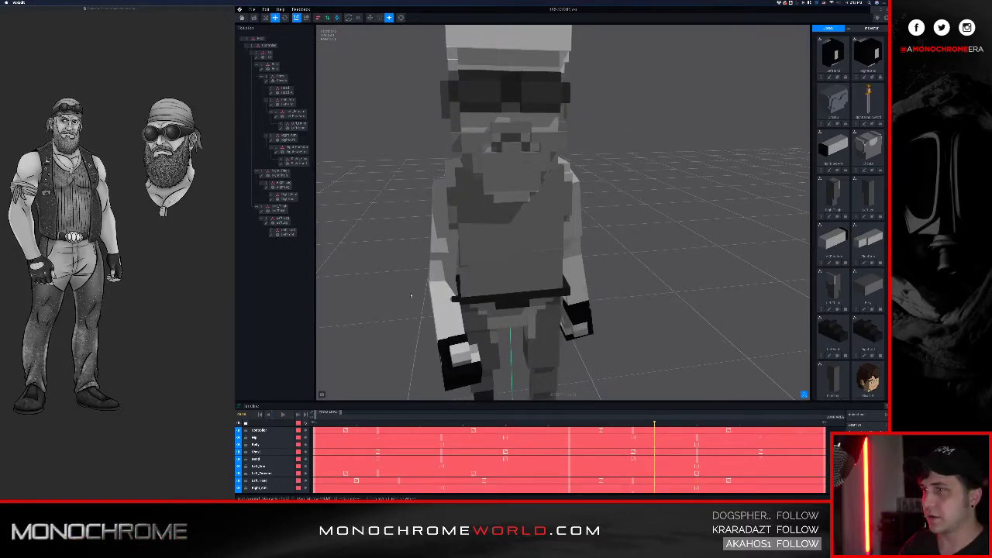
# Step: Open the chest for voxel editing, erase the side voxels beneath the arms, and close the part with changes saved
pyautogui.moveTo(410, 294); pyautogui.dragTo(439, 268)
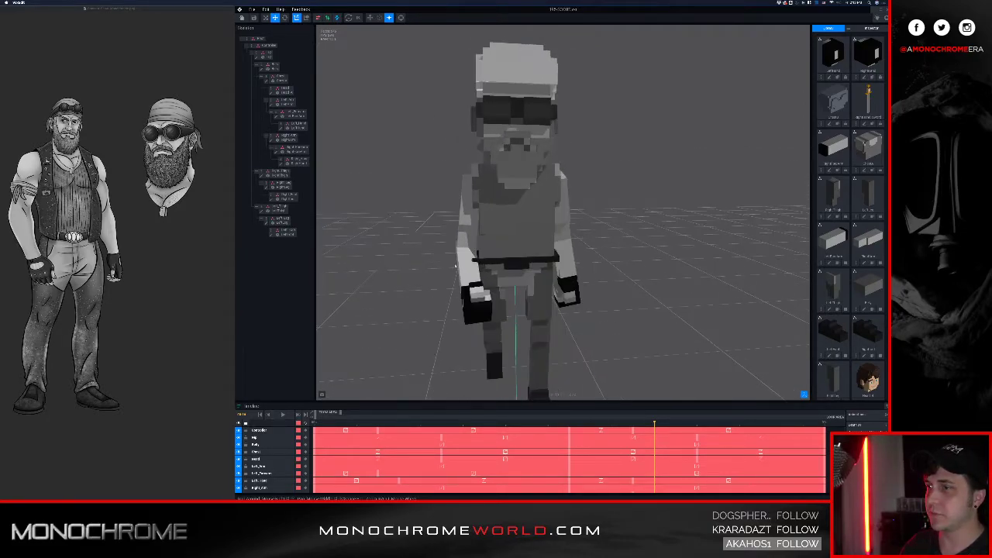
pyautogui.moveTo(439, 267); pyautogui.dragTo(463, 221, button='right')
pyautogui.moveTo(463, 221); pyautogui.dragTo(457, 214)
pyautogui.scroll(5, 464, 205)
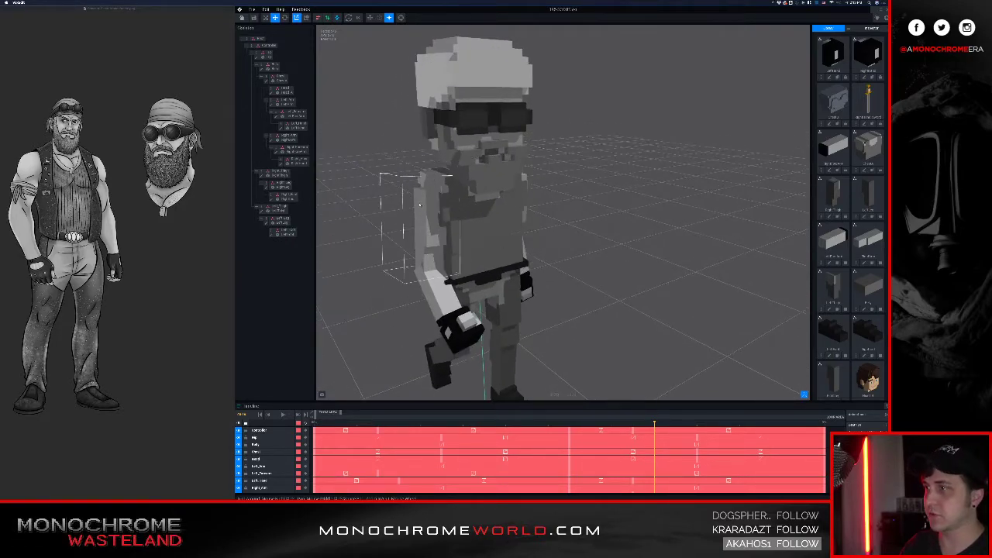
pyautogui.click(458, 221)
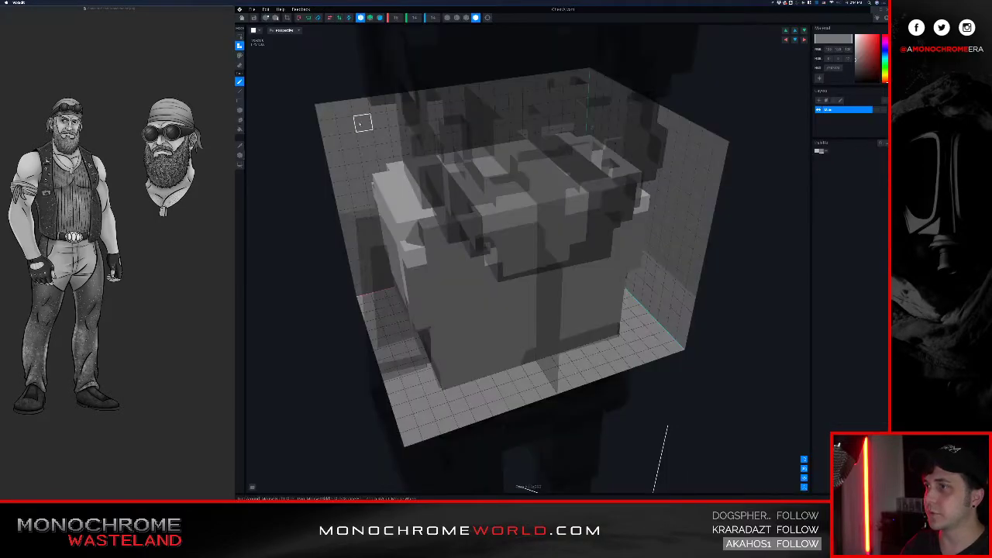
pyautogui.moveTo(361, 119); pyautogui.dragTo(492, 180, button='right')
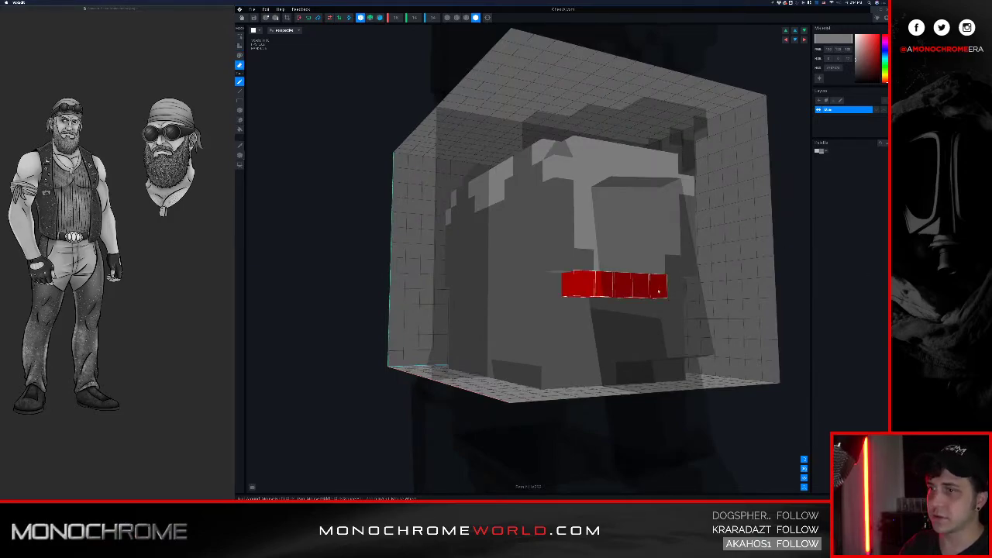
pyautogui.moveTo(670, 293); pyautogui.dragTo(672, 290)
pyautogui.moveTo(516, 286); pyautogui.dragTo(515, 278, button='right')
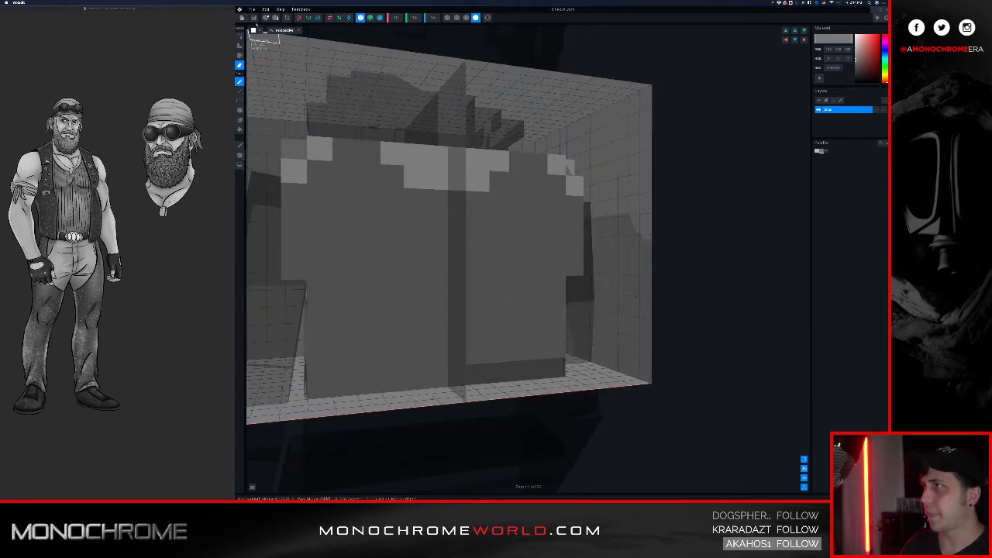
pyautogui.click(244, 17)
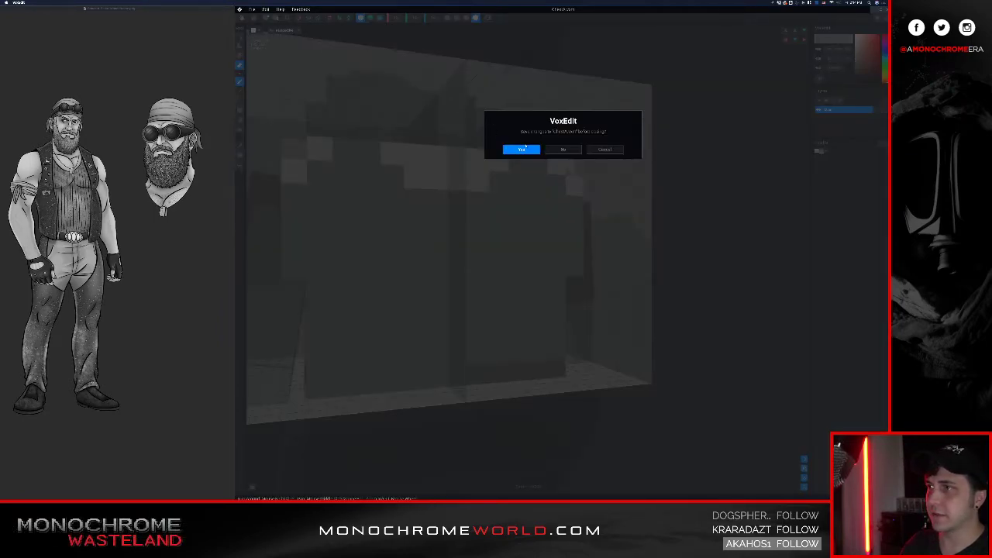
pyautogui.click(522, 149)
# Step: Replay the walking animation to check the trimmed chest sides, and return to the standing idle animation
pyautogui.moveTo(521, 217); pyautogui.dragTo(493, 183, button='right')
pyautogui.scroll(-3, 487, 186)
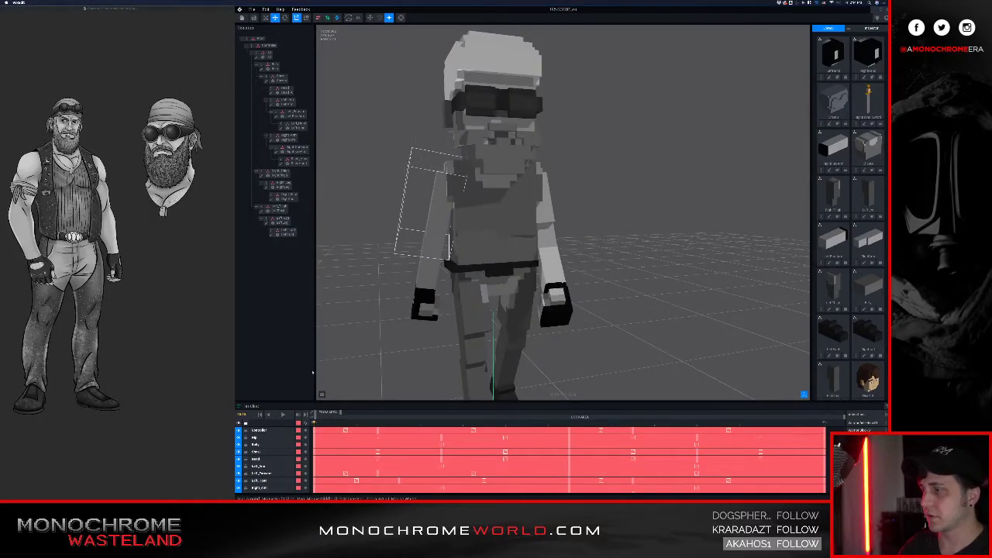
pyautogui.click(282, 414)
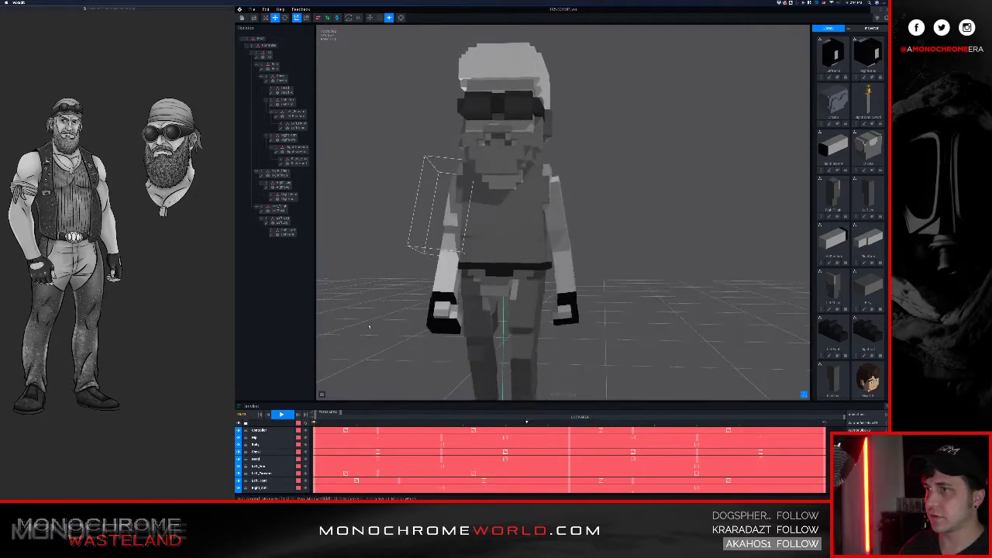
pyautogui.press('space')
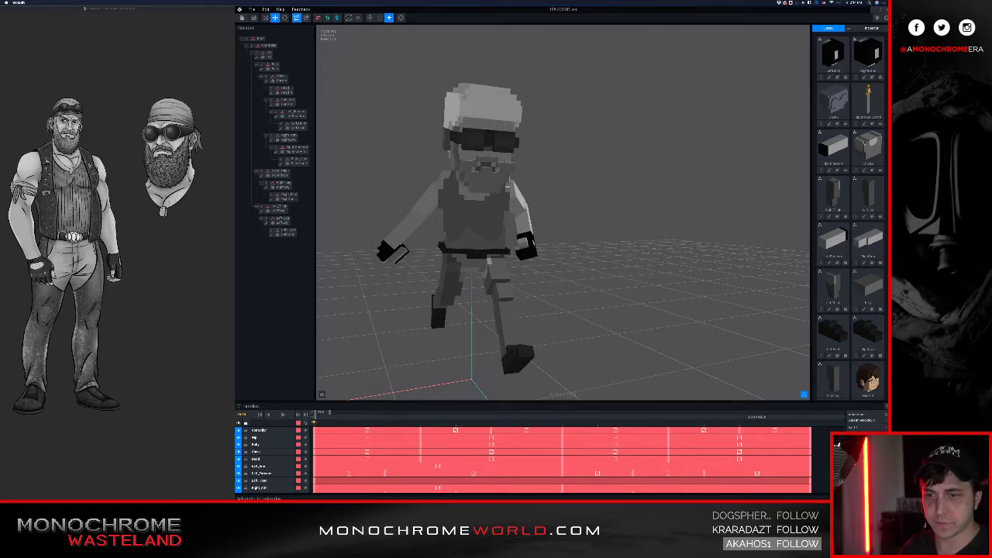
pyautogui.click(858, 442)
pyautogui.moveTo(572, 333); pyautogui.dragTo(633, 317, button='middle')
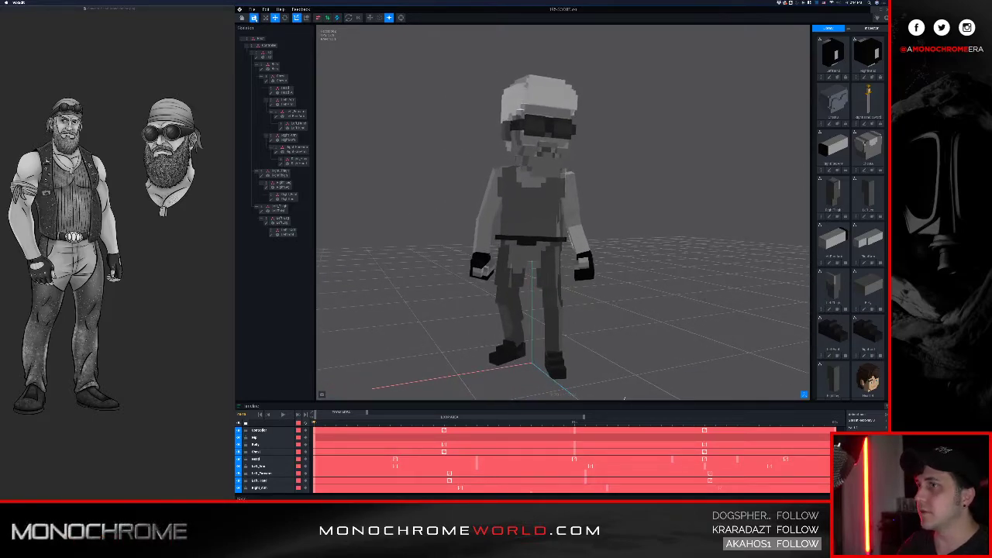
# Step: Open the hip for voxel editing and erase the protruding black belt layer around the waist, including the buckle
pyautogui.moveTo(487, 138)
pyautogui.mouseDown(button='right')
pyautogui.moveTo(470, 140)
pyautogui.moveTo(481, 145)
pyautogui.mouseUp(button='right')
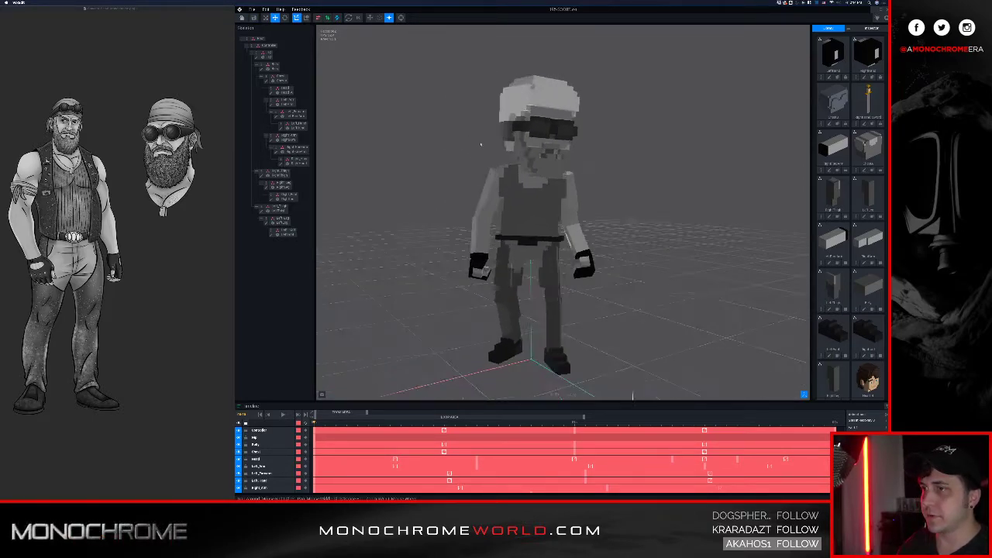
pyautogui.click(525, 233)
pyautogui.scroll(3, 563, 231)
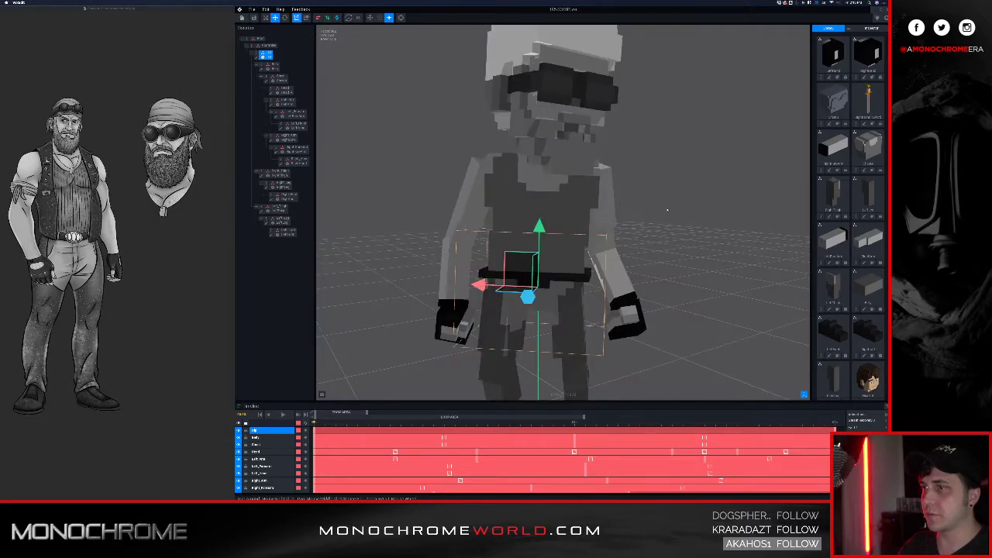
pyautogui.click(666, 210)
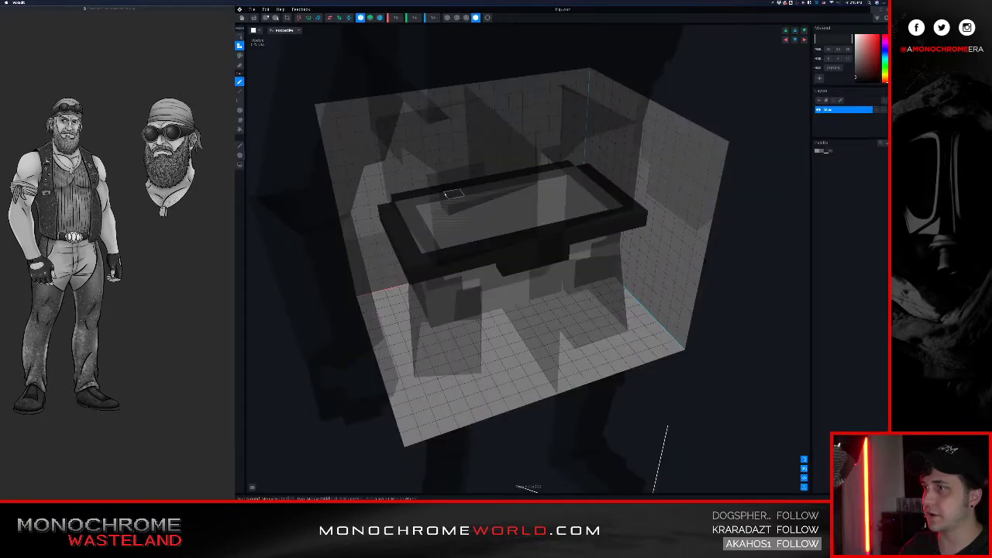
pyautogui.moveTo(445, 195); pyautogui.dragTo(439, 190, button='right')
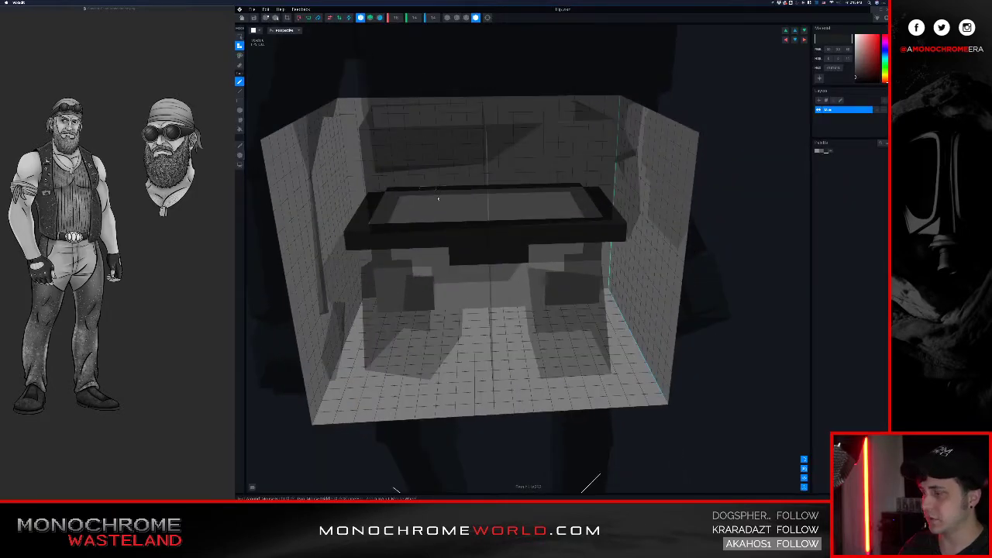
pyautogui.moveTo(357, 227); pyautogui.dragTo(358, 227, button='right')
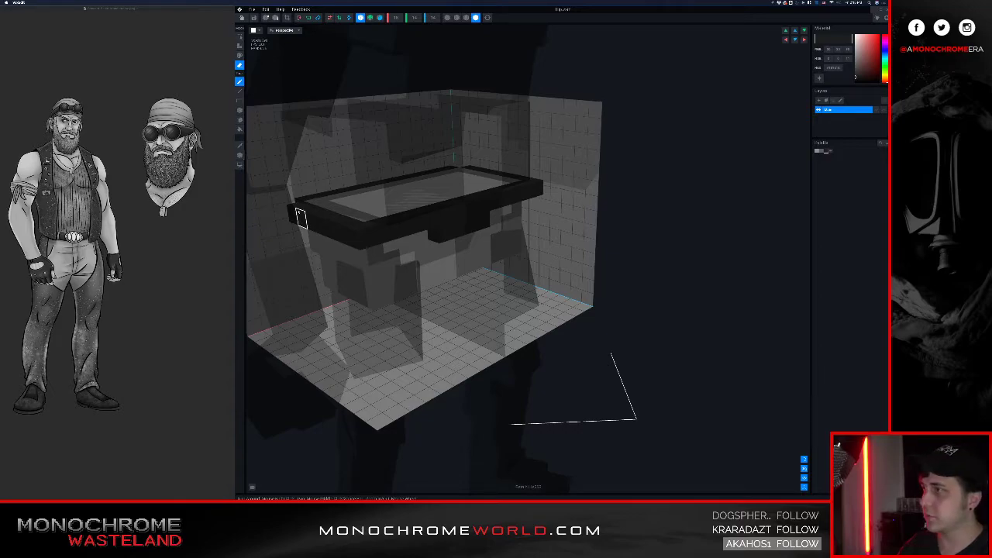
pyautogui.click(351, 227)
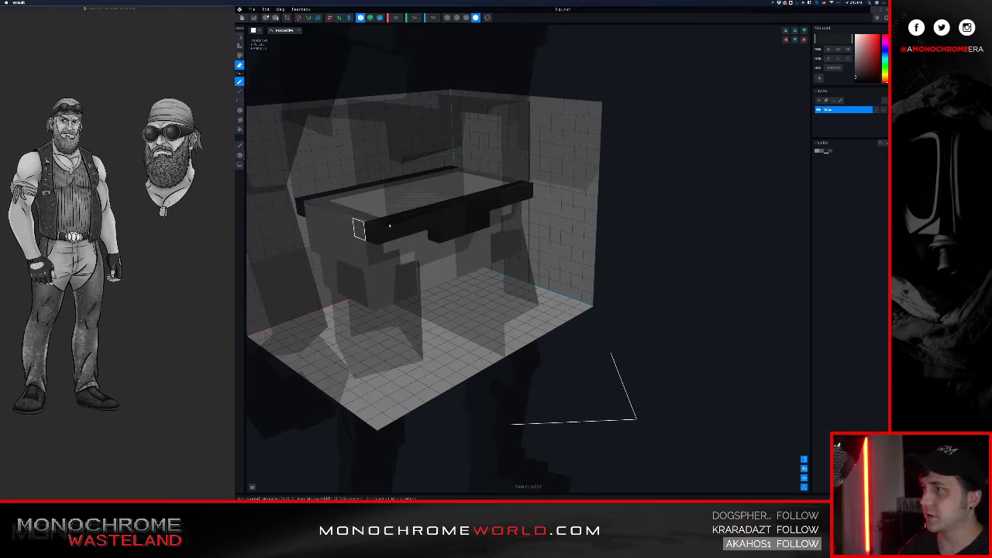
pyautogui.click(474, 223)
pyautogui.moveTo(385, 226); pyautogui.dragTo(388, 231, button='middle')
pyautogui.moveTo(325, 227); pyautogui.dragTo(601, 223)
pyautogui.moveTo(501, 224)
pyautogui.mouseDown(button='right')
pyautogui.moveTo(457, 225)
pyautogui.moveTo(539, 227)
pyautogui.mouseUp(button='right')
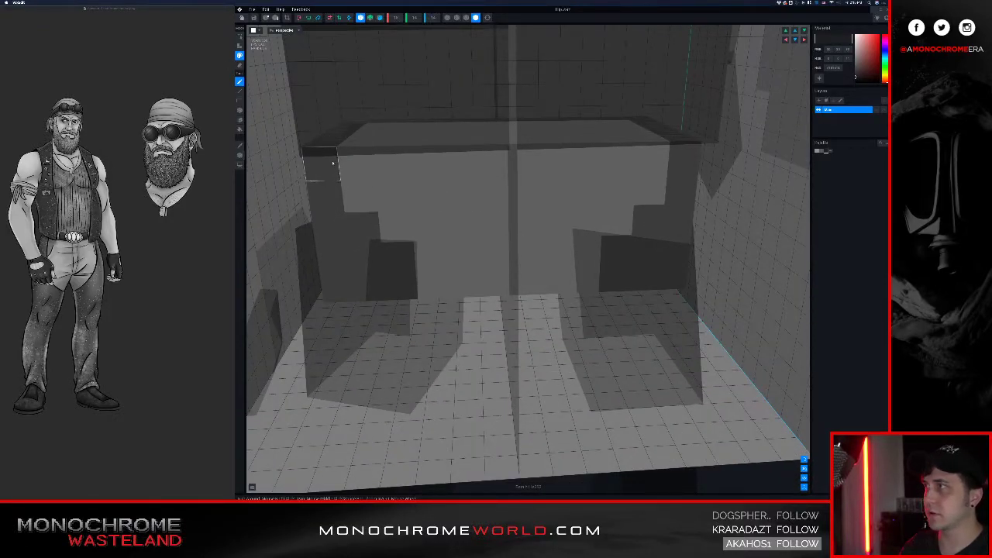
# Step: Paint the hip's top voxel row black all around as a flush belt, and close the part with changes saved
pyautogui.moveTo(334, 162); pyautogui.dragTo(493, 163)
pyautogui.moveTo(416, 160); pyautogui.dragTo(443, 166, button='right')
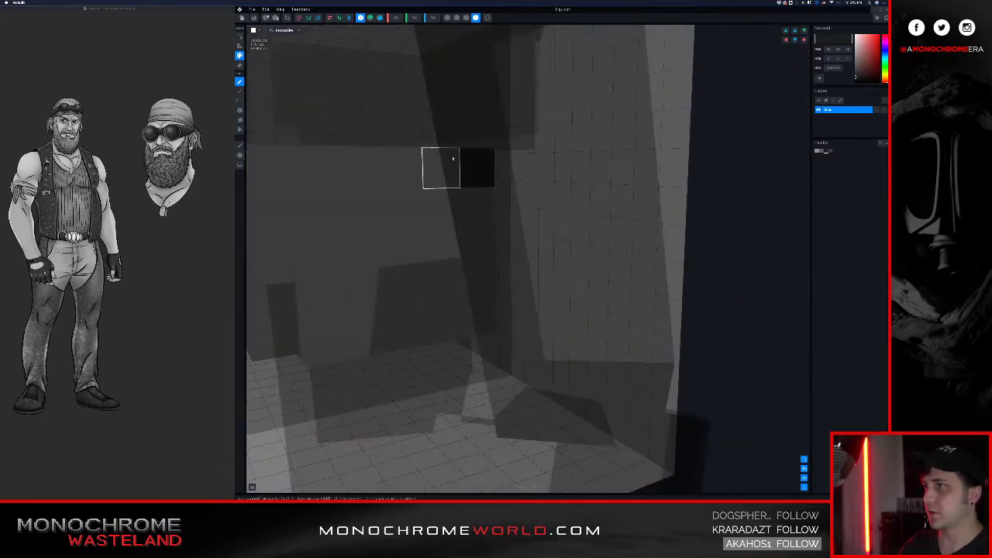
pyautogui.moveTo(351, 165); pyautogui.dragTo(382, 168, button='right')
pyautogui.moveTo(512, 177); pyautogui.dragTo(442, 176)
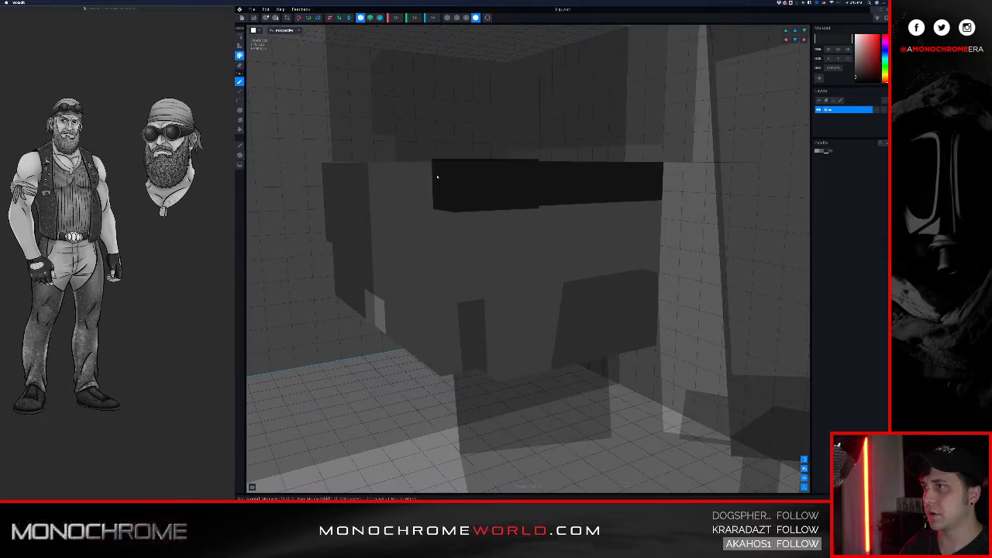
pyautogui.moveTo(382, 172); pyautogui.dragTo(589, 160, button='right')
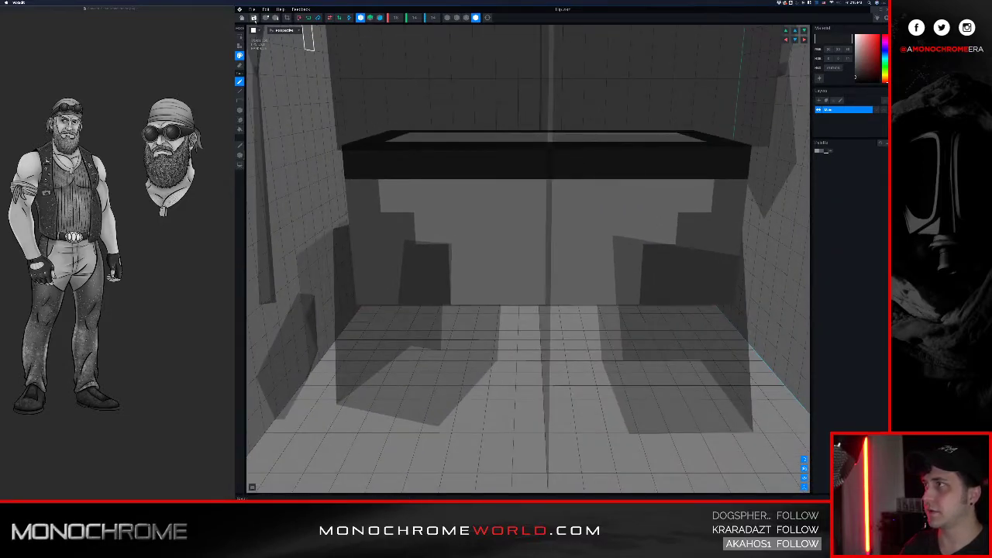
pyautogui.click(243, 18)
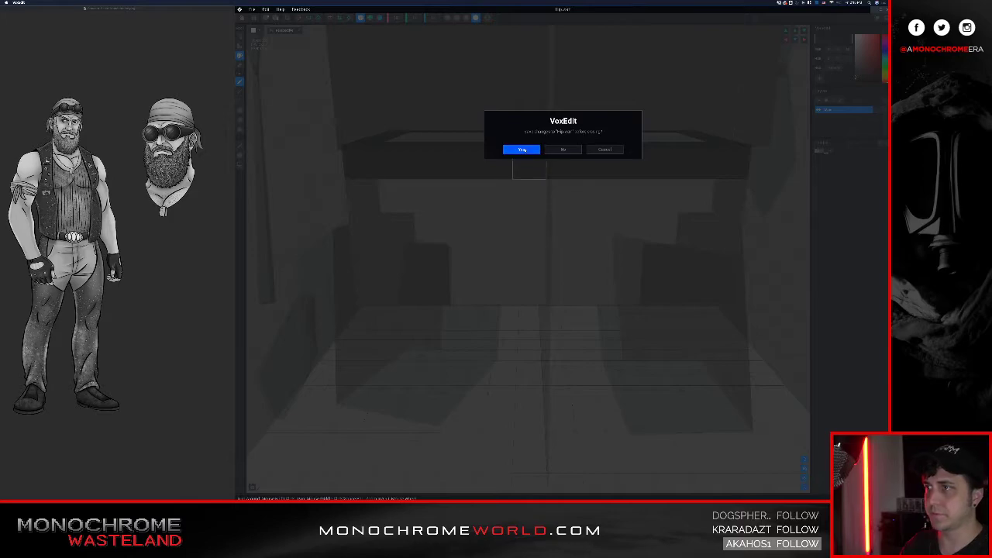
pyautogui.click(525, 150)
# Step: Check the flush belt on the full character and open the head for voxel editing
pyautogui.scroll(-3, 610, 190)
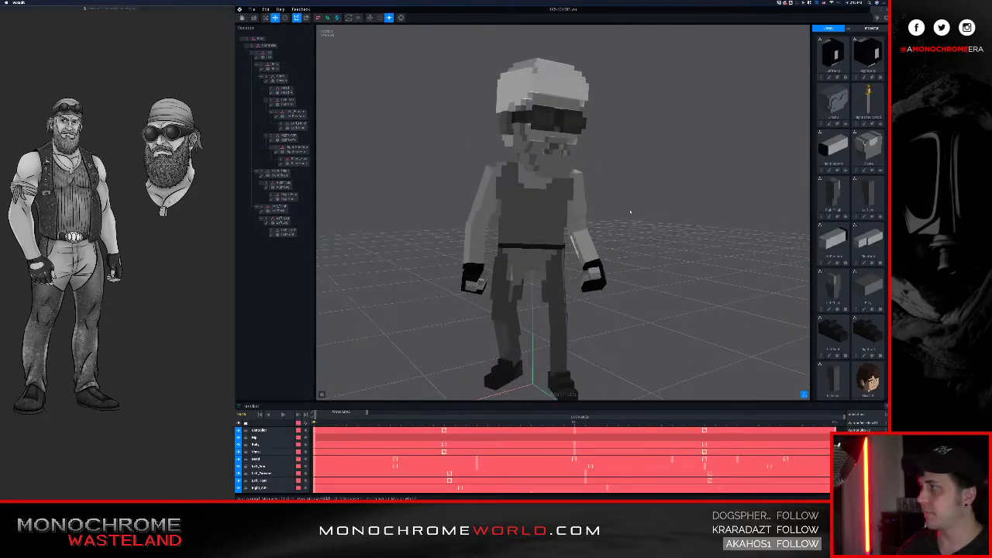
pyautogui.moveTo(633, 214)
pyautogui.mouseDown(button='right')
pyautogui.moveTo(623, 210)
pyautogui.moveTo(682, 206)
pyautogui.moveTo(629, 211)
pyautogui.moveTo(640, 217)
pyautogui.mouseUp(button='right')
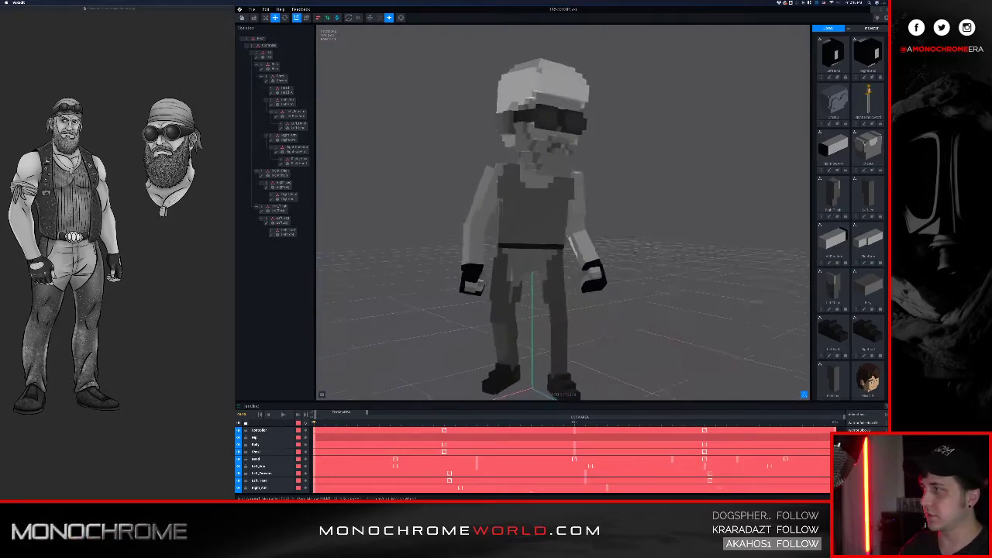
pyautogui.moveTo(639, 162); pyautogui.dragTo(628, 213, button='right')
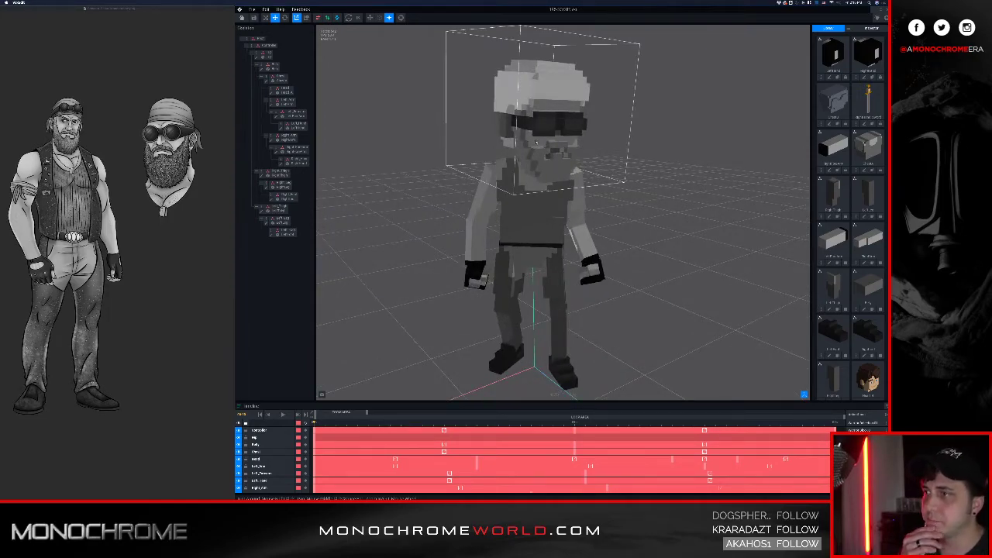
pyautogui.click(537, 128)
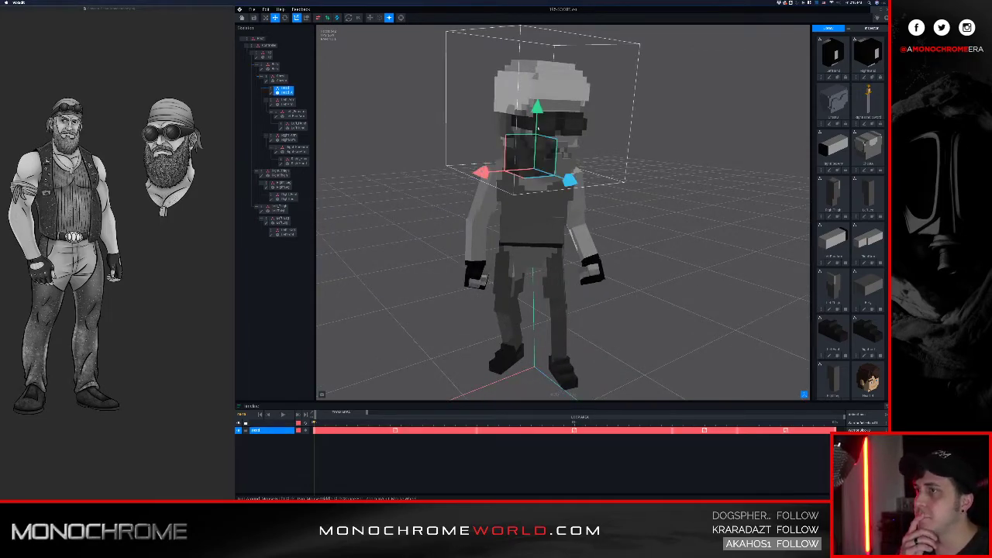
pyautogui.doubleClick(277, 90)
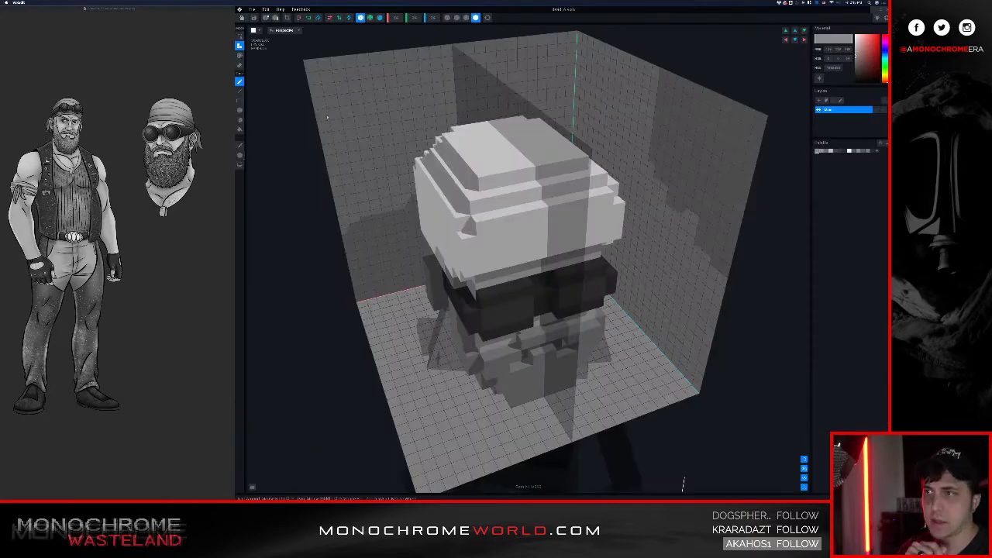
# Step: Select the erase tool and switch the head's display to show dark voxel edge outlines
pyautogui.moveTo(451, 200); pyautogui.dragTo(453, 193, button='right')
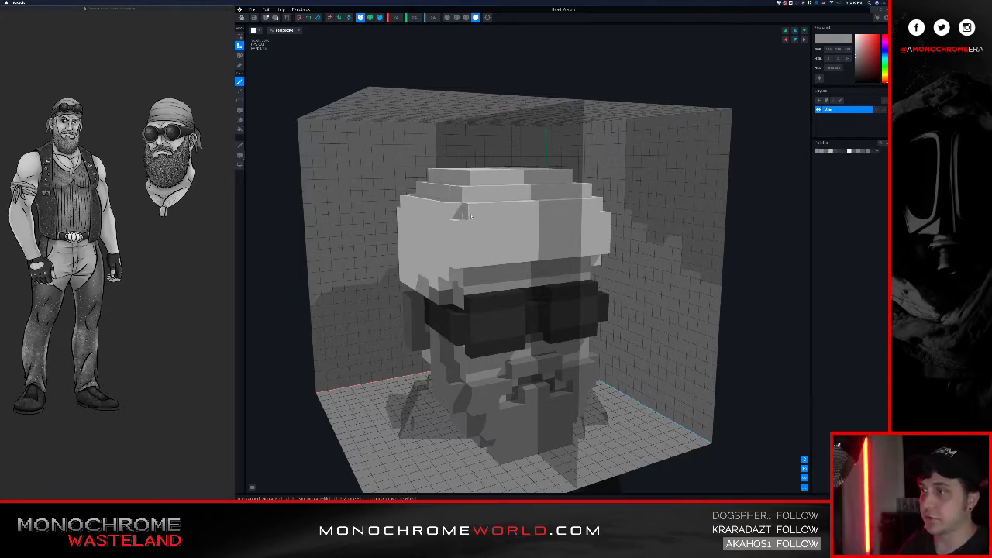
pyautogui.moveTo(494, 243)
pyautogui.mouseDown(button='right')
pyautogui.moveTo(510, 250)
pyautogui.moveTo(500, 250)
pyautogui.mouseUp(button='right')
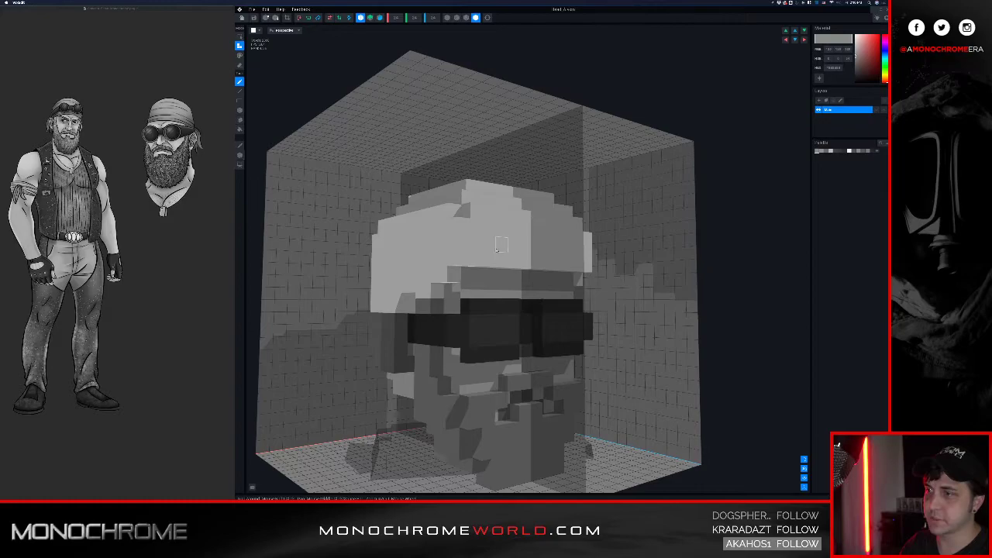
pyautogui.moveTo(504, 258); pyautogui.dragTo(489, 260, button='right')
pyautogui.moveTo(489, 260); pyautogui.dragTo(493, 265, button='middle')
pyautogui.moveTo(493, 265); pyautogui.dragTo(590, 262, button='right')
pyautogui.scroll(-1, 535, 262)
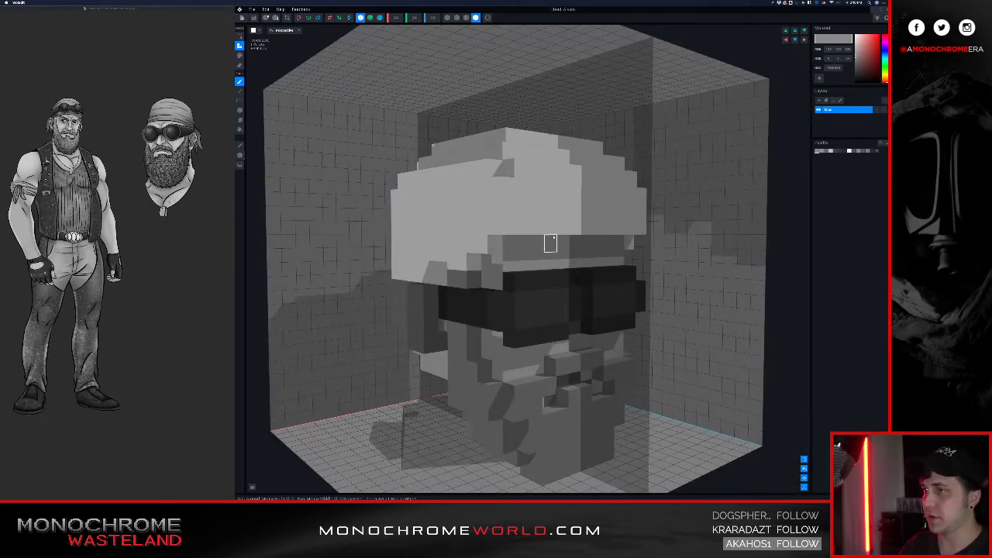
pyautogui.press('e')
pyautogui.press('shift')
pyautogui.moveTo(545, 231); pyautogui.dragTo(522, 230, button='middle')
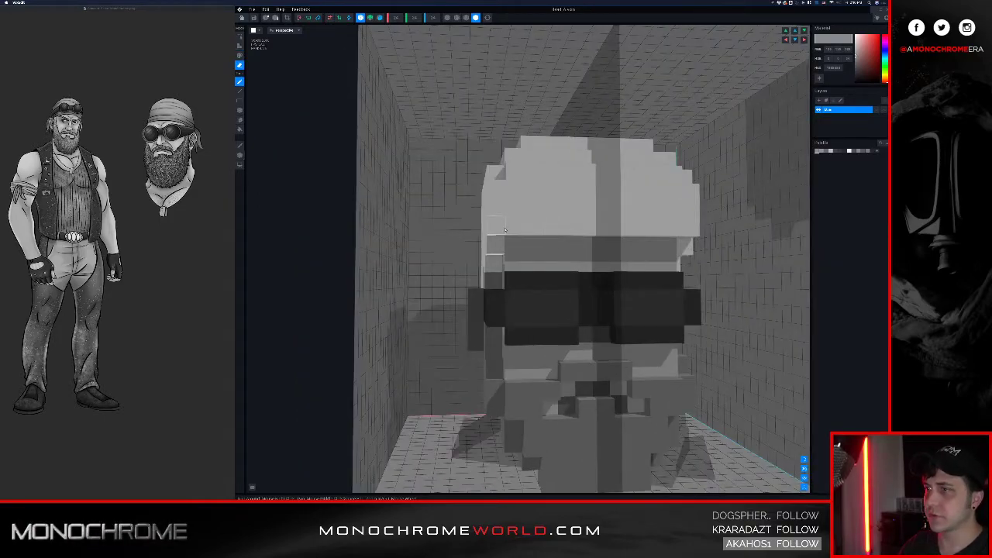
pyautogui.click(465, 17)
pyautogui.moveTo(506, 225); pyautogui.dragTo(573, 226, button='right')
pyautogui.moveTo(573, 126); pyautogui.dragTo(479, 176, button='middle')
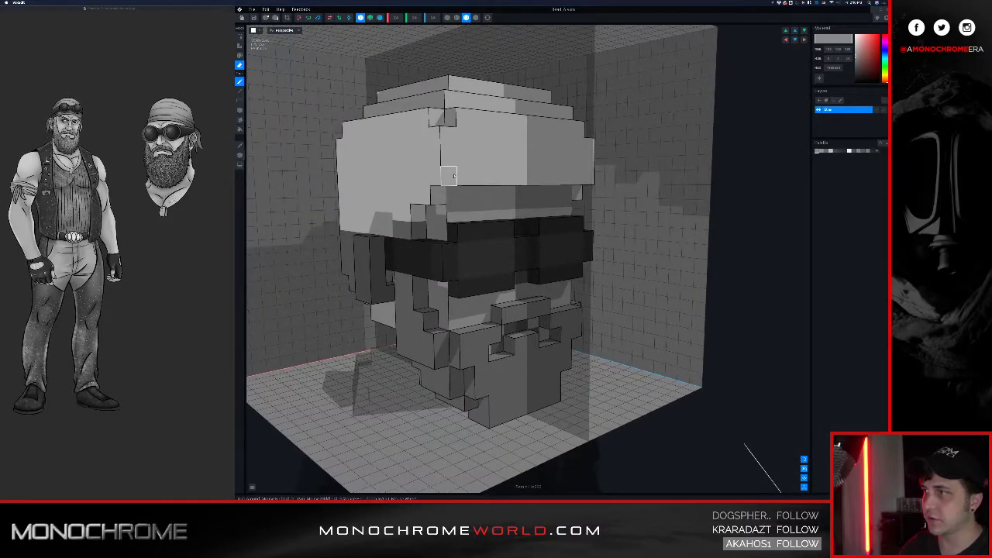
# Step: Erase the protruding front layer of the bandana above the goggles, exposing the forehead beneath
pyautogui.scroll(3, 496, 176)
pyautogui.moveTo(453, 174); pyautogui.dragTo(551, 175, button='right')
pyautogui.scroll(4, 487, 175)
pyautogui.scroll(-10, 551, 176)
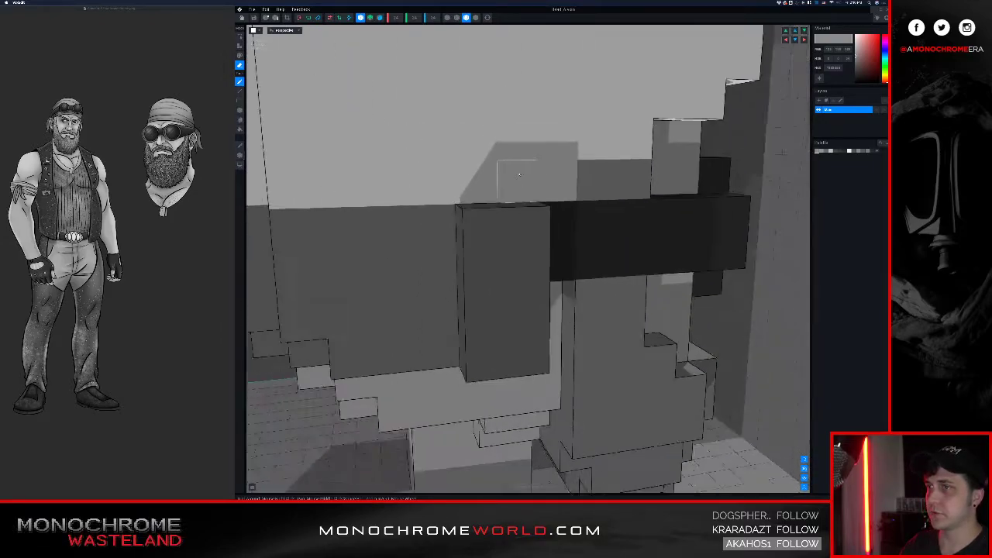
pyautogui.moveTo(620, 177); pyautogui.dragTo(640, 160, button='right')
pyautogui.moveTo(640, 153); pyautogui.dragTo(626, 162, button='middle')
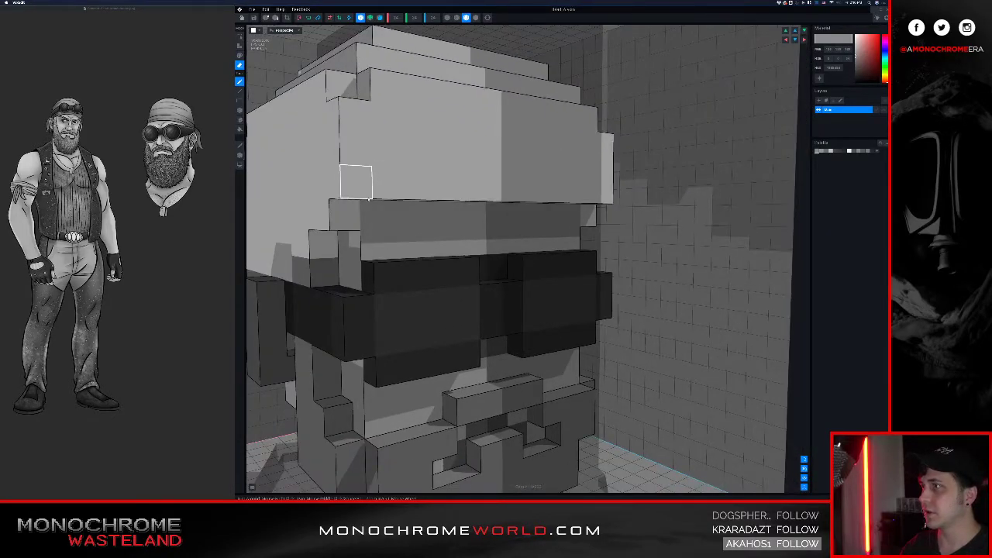
pyautogui.moveTo(341, 190); pyautogui.dragTo(462, 193)
pyautogui.hotkey('ctrl', 'z')
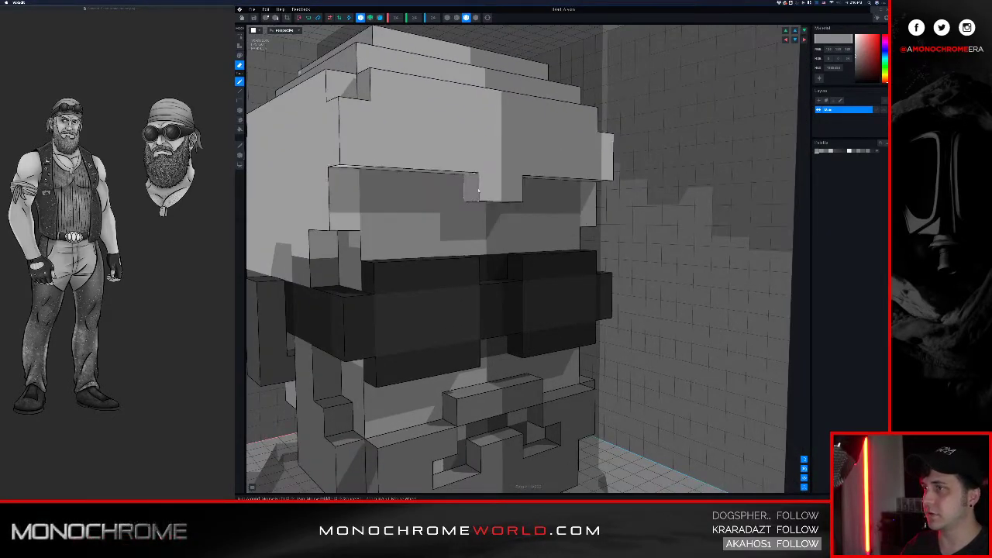
pyautogui.moveTo(459, 191); pyautogui.dragTo(451, 187, button='middle')
pyautogui.moveTo(386, 177)
pyautogui.mouseDown()
pyautogui.moveTo(403, 147)
pyautogui.moveTo(484, 163)
pyautogui.mouseUp()
pyautogui.moveTo(385, 118); pyautogui.dragTo(483, 114)
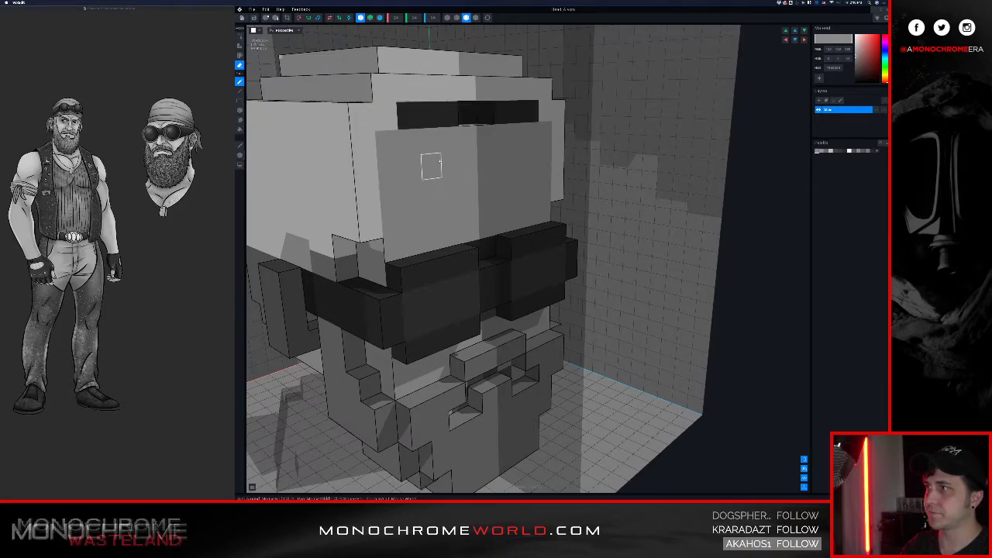
# Step: Sample the forehead's skin tone, paint over the dark strip exposed above it, and fill the small gap there
pyautogui.moveTo(440, 161); pyautogui.dragTo(431, 166, button='right')
pyautogui.keyDown('alt'); pyautogui.click(427, 191); pyautogui.keyUp('alt')
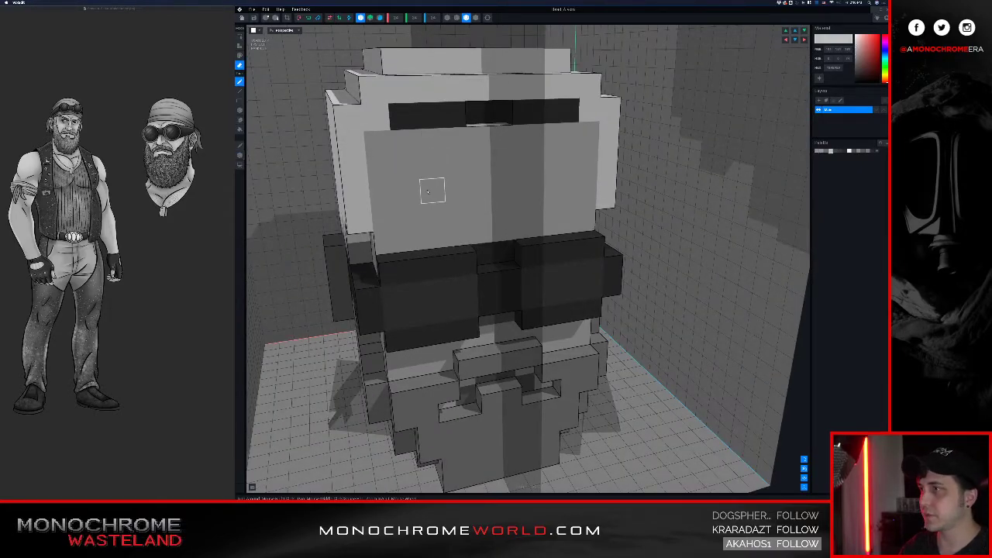
pyautogui.press('g')
pyautogui.moveTo(404, 115); pyautogui.dragTo(454, 115)
pyautogui.press('t')
pyautogui.click(473, 115)
# Step: Sample the bandana's white and paint the upper forehead with it as a flush bandana front, leaving skin above the goggles
pyautogui.moveTo(447, 167); pyautogui.dragTo(434, 167, button='right')
pyautogui.scroll(-3, 452, 165)
pyautogui.moveTo(463, 163)
pyautogui.mouseDown(button='middle')
pyautogui.moveTo(483, 160)
pyautogui.moveTo(471, 155)
pyautogui.moveTo(482, 165)
pyautogui.mouseUp(button='middle')
pyautogui.keyDown('alt'); pyautogui.click(438, 115); pyautogui.keyUp('alt')
pyautogui.press('p')
pyautogui.moveTo(415, 207)
pyautogui.mouseDown()
pyautogui.moveTo(469, 201)
pyautogui.moveTo(411, 187)
pyautogui.moveTo(472, 167)
pyautogui.moveTo(408, 165)
pyautogui.moveTo(447, 135)
pyautogui.moveTo(463, 138)
pyautogui.moveTo(470, 153)
pyautogui.mouseUp()
pyautogui.moveTo(468, 151)
pyautogui.mouseDown(button='right')
pyautogui.moveTo(511, 146)
pyautogui.moveTo(501, 153)
pyautogui.moveTo(503, 141)
pyautogui.moveTo(484, 136)
pyautogui.moveTo(446, 141)
pyautogui.mouseUp(button='right')
pyautogui.moveTo(479, 145); pyautogui.dragTo(440, 141, button='middle')
pyautogui.moveTo(439, 141)
pyautogui.mouseDown(button='right')
pyautogui.moveTo(457, 141)
pyautogui.moveTo(446, 140)
pyautogui.mouseUp(button='right')
pyautogui.moveTo(401, 196); pyautogui.dragTo(475, 169, button='right')
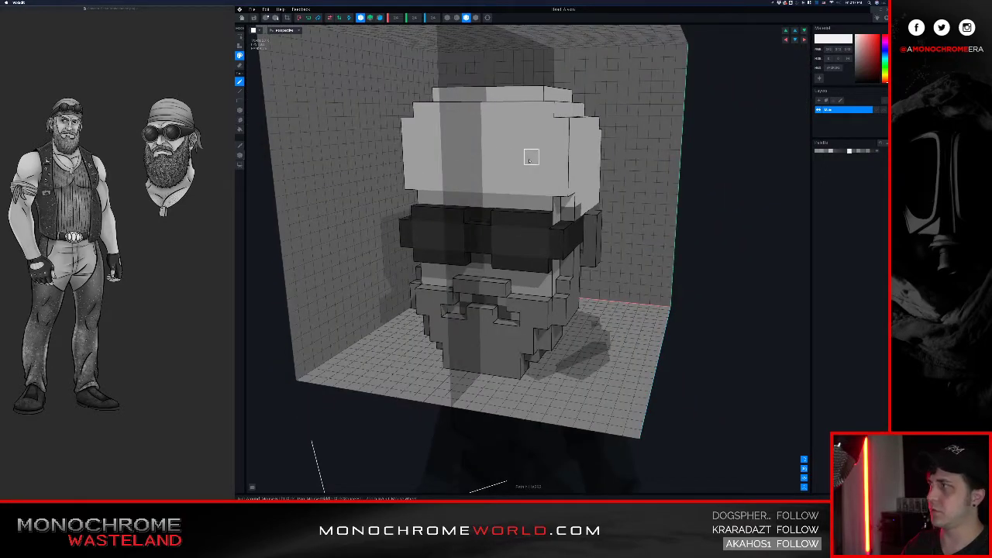
pyautogui.moveTo(531, 157); pyautogui.dragTo(513, 161, button='right')
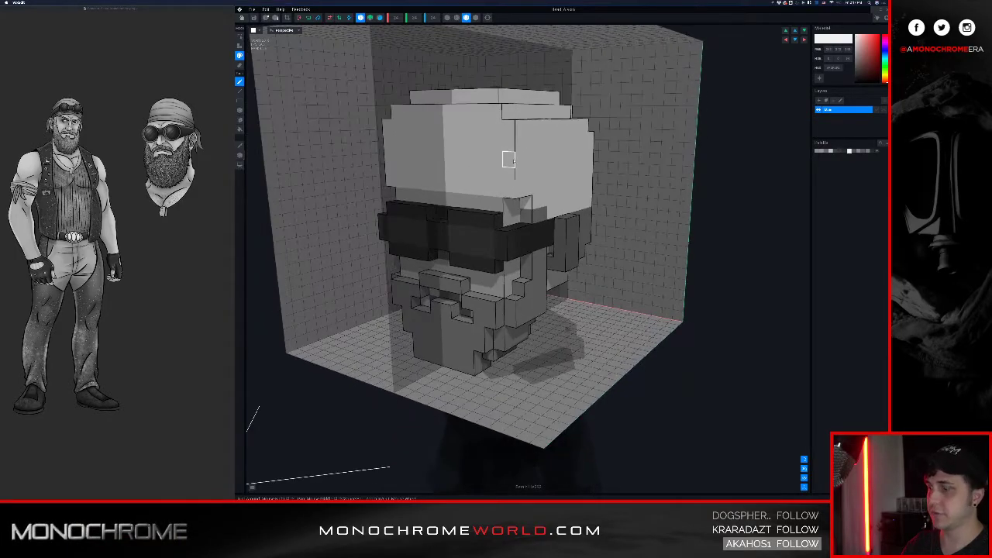
pyautogui.press('e')
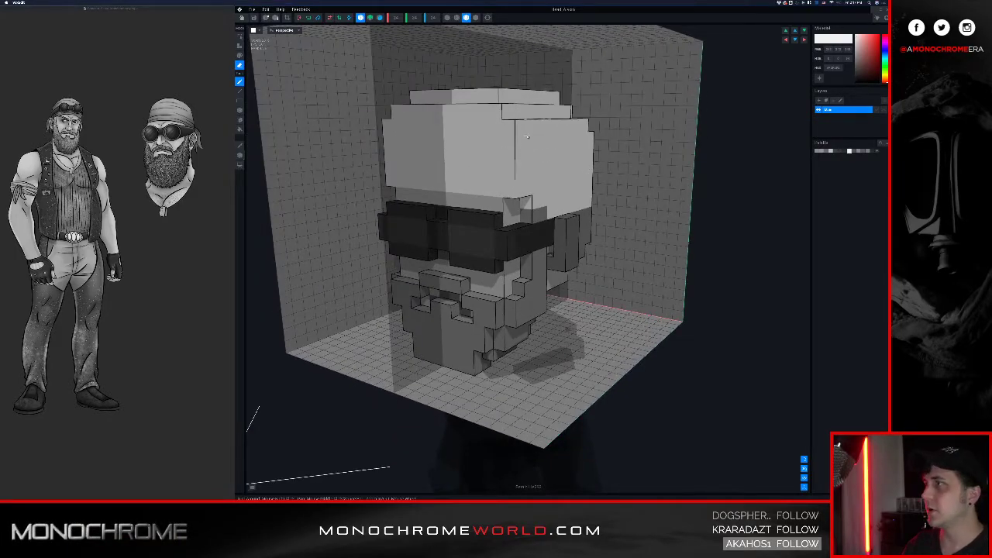
pyautogui.moveTo(519, 132); pyautogui.dragTo(579, 124)
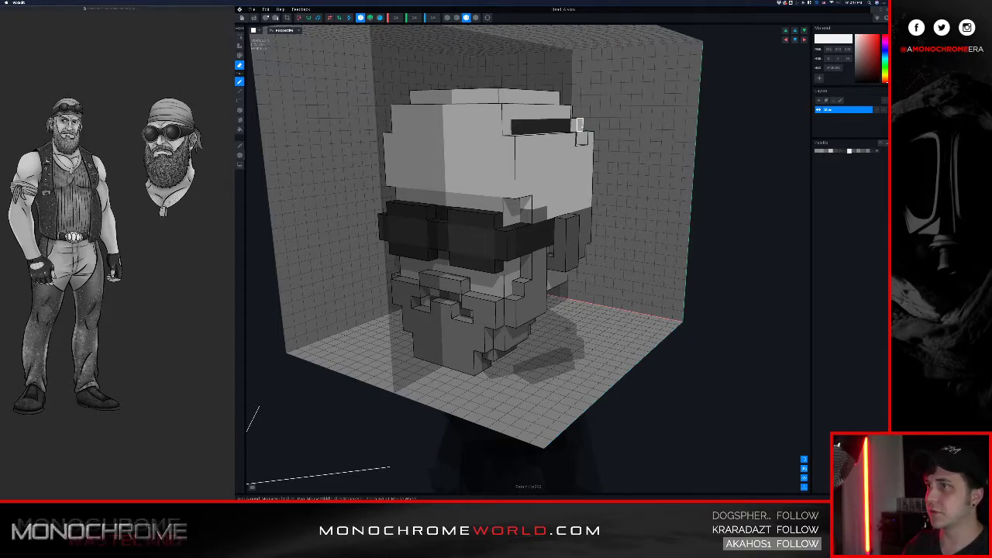
pyautogui.press('super+z')
pyautogui.click(264, 10)
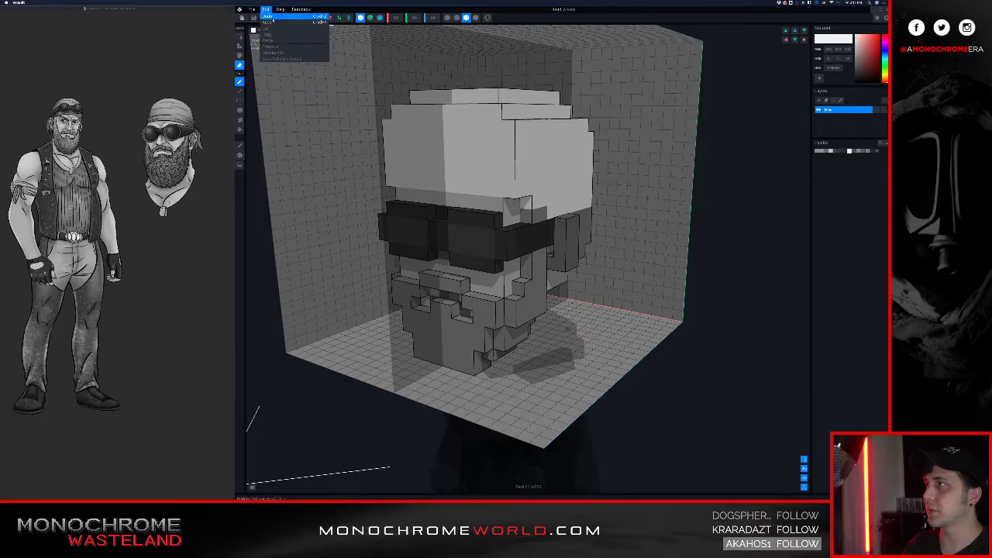
pyautogui.click(268, 15)
pyautogui.click(265, 11)
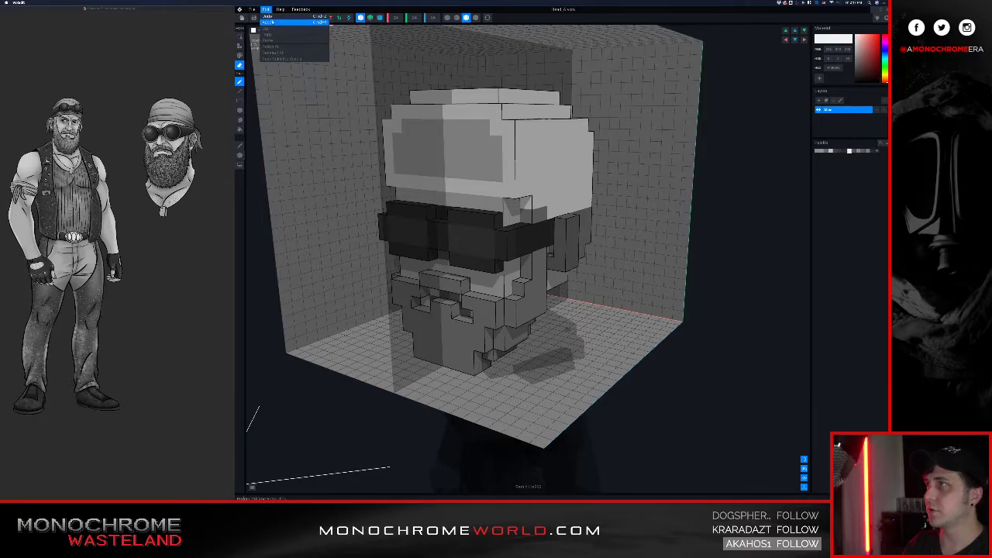
pyautogui.click(267, 16)
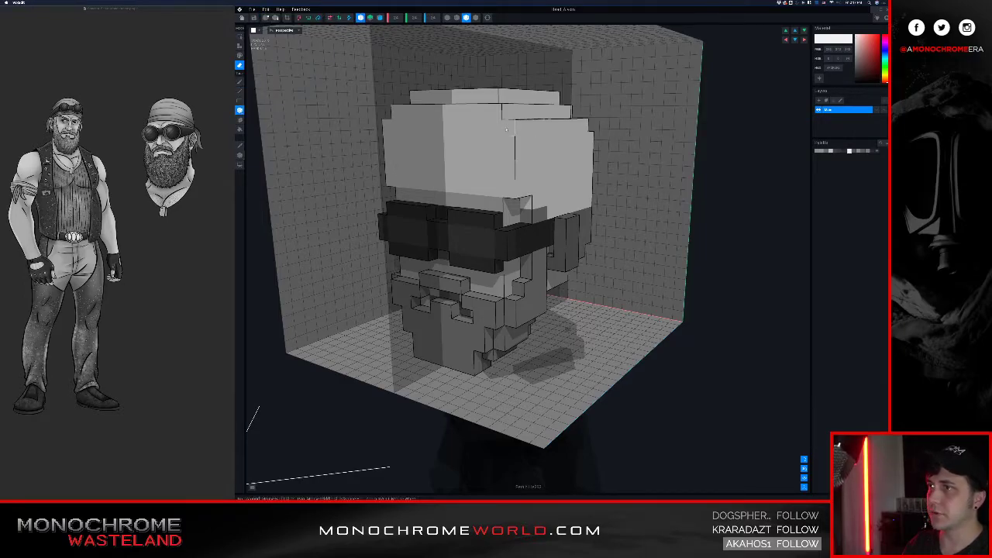
# Step: Erase the bandana's protruding side layers in box mode and paint most of the exposed dark side voxels white
pyautogui.moveTo(507, 122)
pyautogui.mouseDown()
pyautogui.moveTo(587, 180)
pyautogui.moveTo(588, 210)
pyautogui.moveTo(589, 199)
pyautogui.mouseUp()
pyautogui.moveTo(562, 173); pyautogui.dragTo(515, 159, button='right')
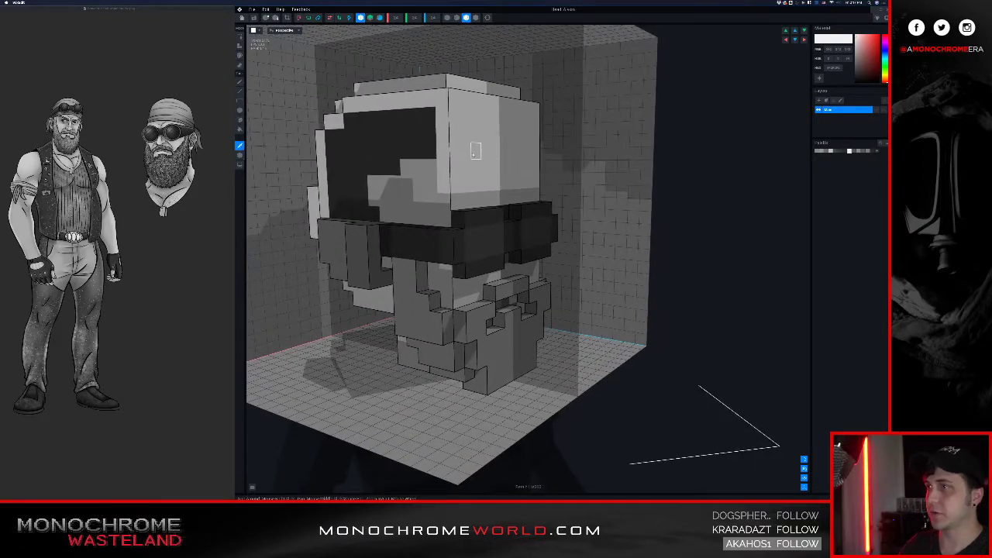
pyautogui.press('g')
pyautogui.moveTo(431, 185)
pyautogui.mouseDown()
pyautogui.moveTo(329, 184)
pyautogui.moveTo(334, 139)
pyautogui.moveTo(428, 117)
pyautogui.mouseUp()
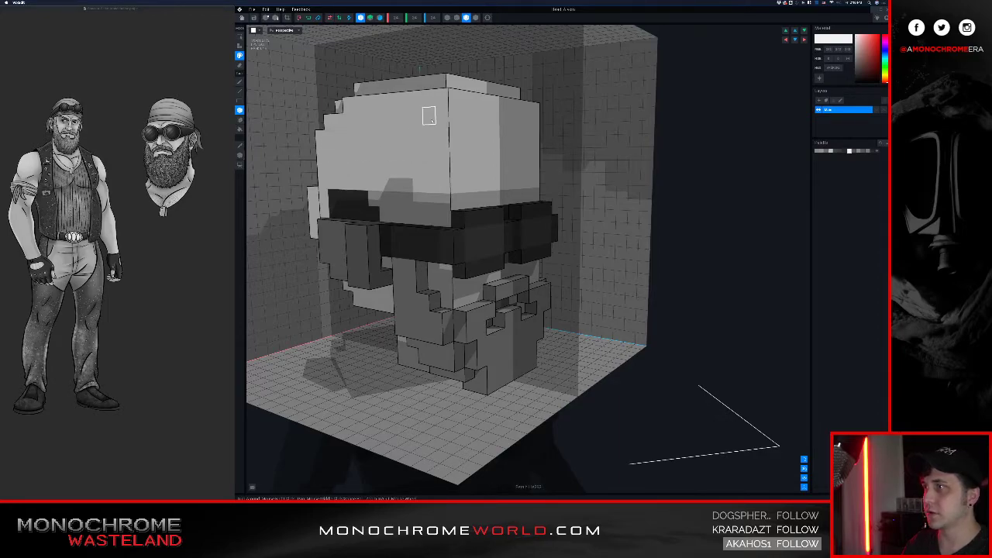
# Step: Paint the remaining lower rows on the side of the head white, from behind the temple to the back
pyautogui.moveTo(455, 146); pyautogui.dragTo(527, 145, button='right')
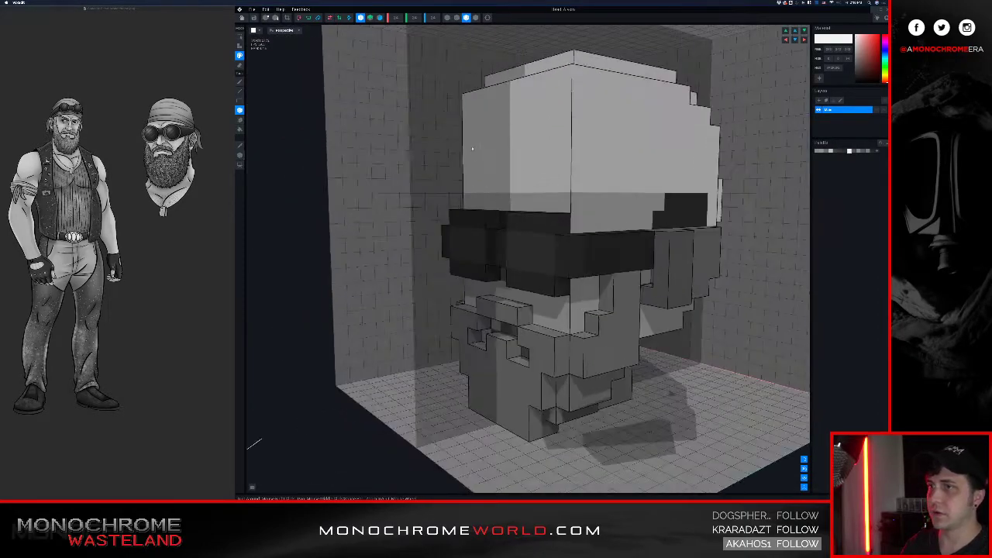
pyautogui.moveTo(527, 145); pyautogui.dragTo(544, 147, button='middle')
pyautogui.moveTo(544, 146); pyautogui.dragTo(468, 221, button='right')
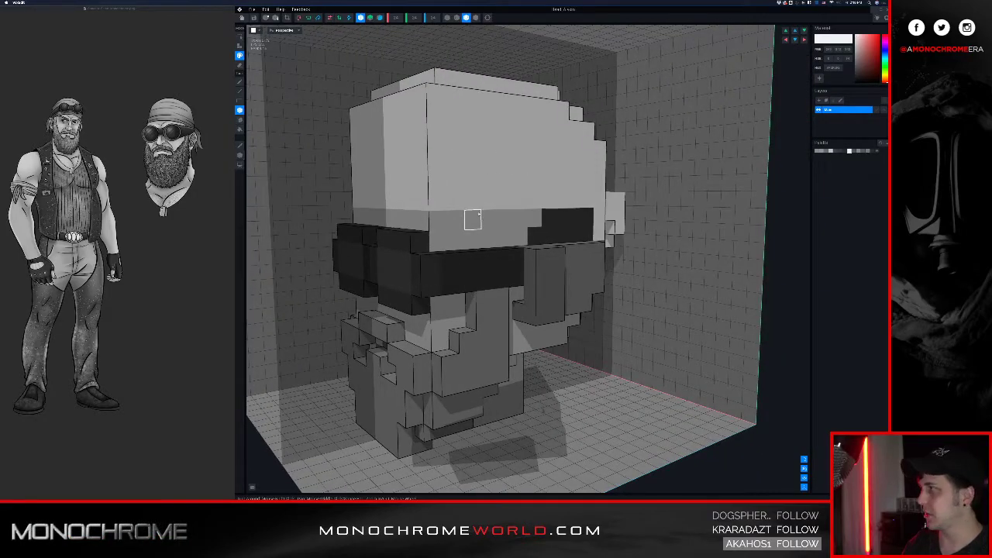
pyautogui.moveTo(479, 214); pyautogui.dragTo(585, 218)
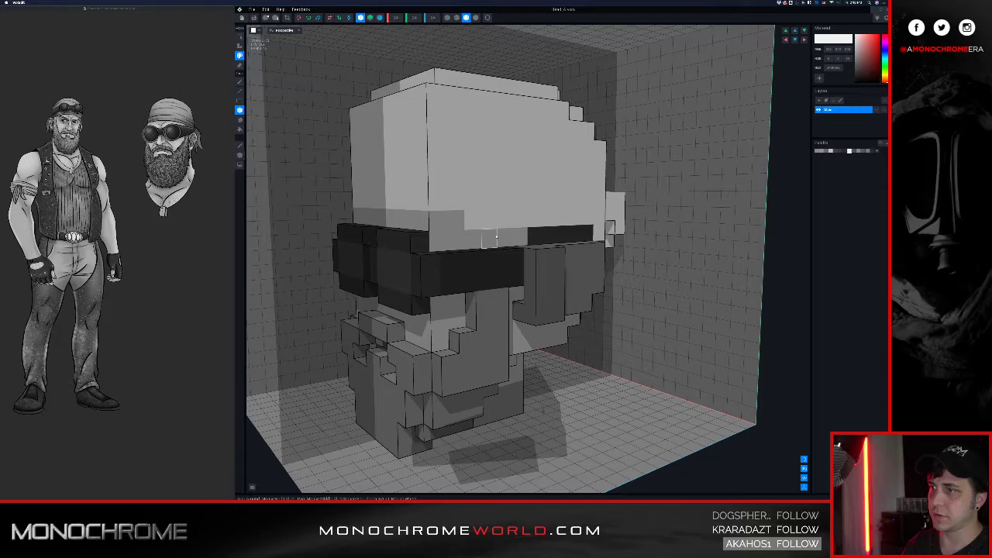
pyautogui.moveTo(488, 238); pyautogui.dragTo(585, 234)
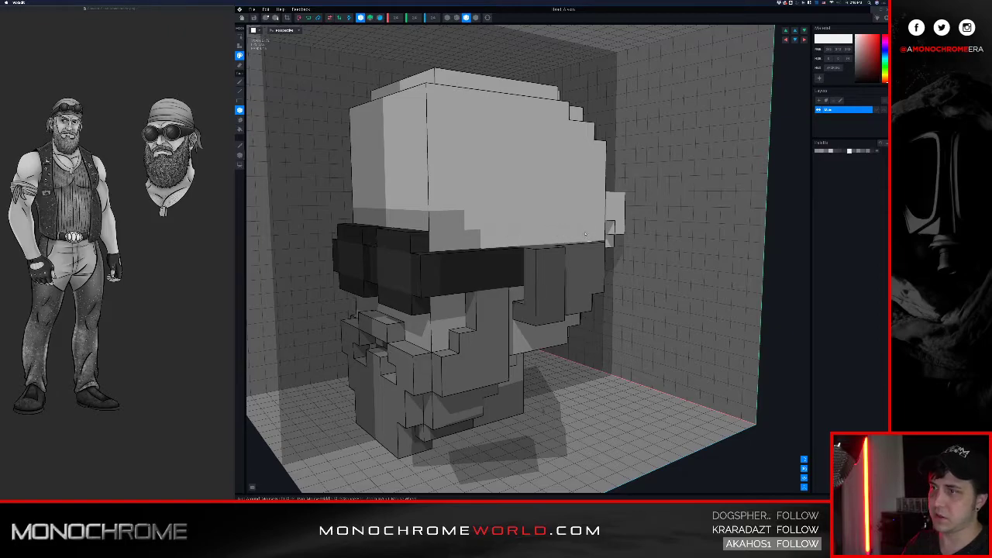
# Step: Sample the temple's skin tone and paint one more voxel with it at the bandana's lower side edge
pyautogui.moveTo(536, 195); pyautogui.dragTo(471, 180, button='right')
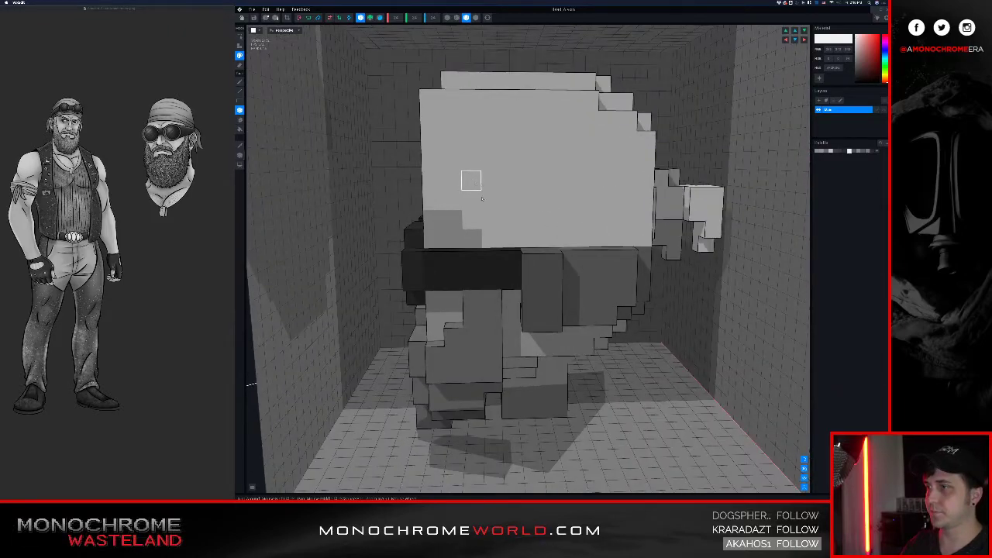
pyautogui.keyDown('alt'); pyautogui.click(489, 237); pyautogui.keyUp('alt')
pyautogui.click(488, 236)
pyautogui.moveTo(432, 183); pyautogui.dragTo(450, 183, button='right')
pyautogui.scroll(-1, 450, 186)
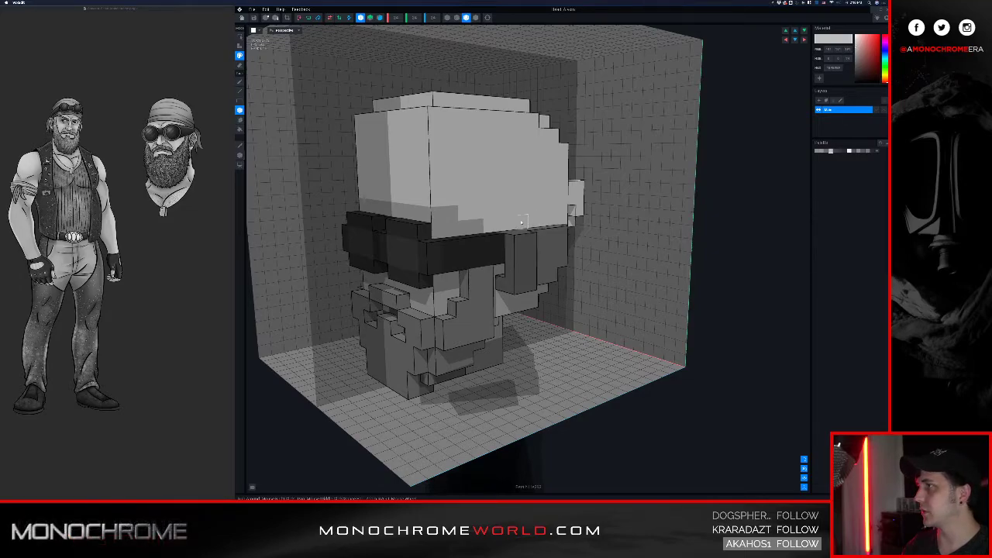
# Step: Erase the protruding dark grey layer behind the ear and paint the exposed voxels in the sampled skin tone
pyautogui.moveTo(511, 223); pyautogui.dragTo(528, 250, button='right')
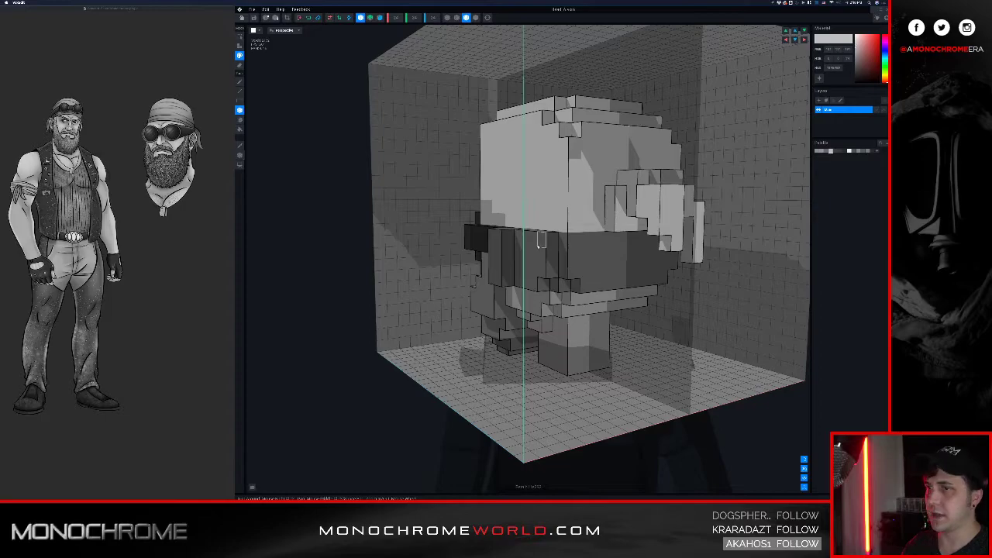
pyautogui.moveTo(541, 242); pyautogui.dragTo(472, 203, button='right')
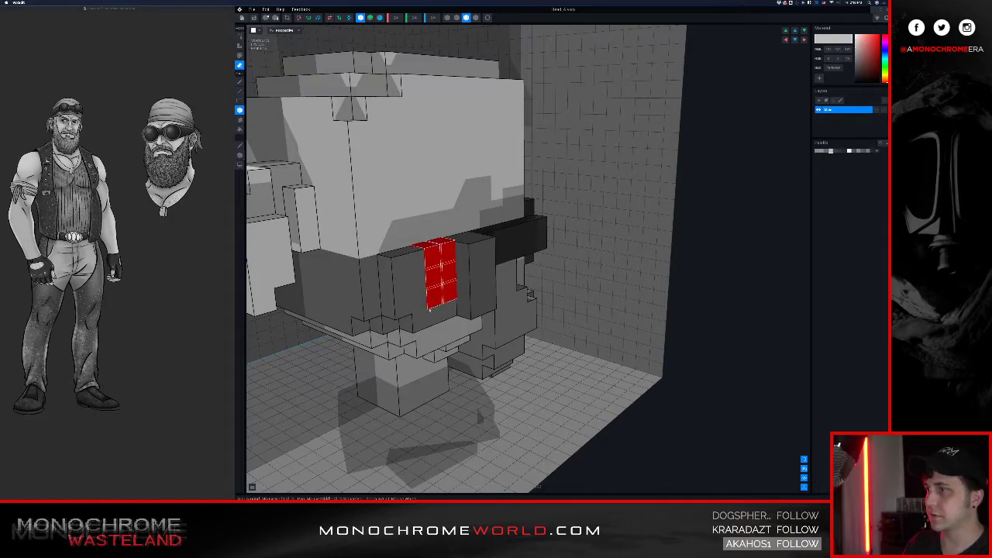
pyautogui.click(439, 276)
pyautogui.click(395, 294)
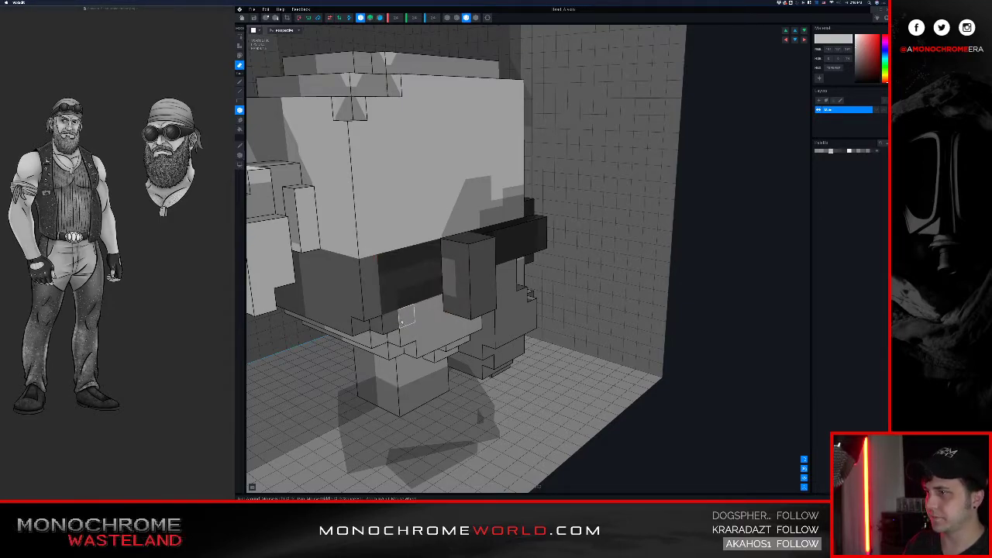
pyautogui.moveTo(438, 294)
pyautogui.mouseDown()
pyautogui.moveTo(420, 274)
pyautogui.moveTo(401, 278)
pyautogui.moveTo(403, 264)
pyautogui.moveTo(390, 265)
pyautogui.mouseUp()
pyautogui.press('super+z')
pyautogui.press('g')
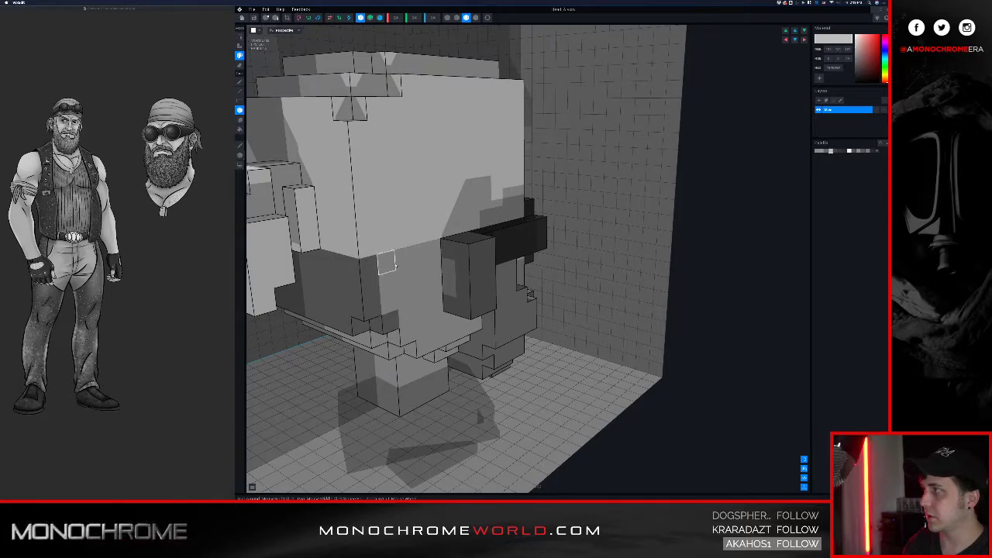
pyautogui.moveTo(425, 294); pyautogui.dragTo(395, 294, button='right')
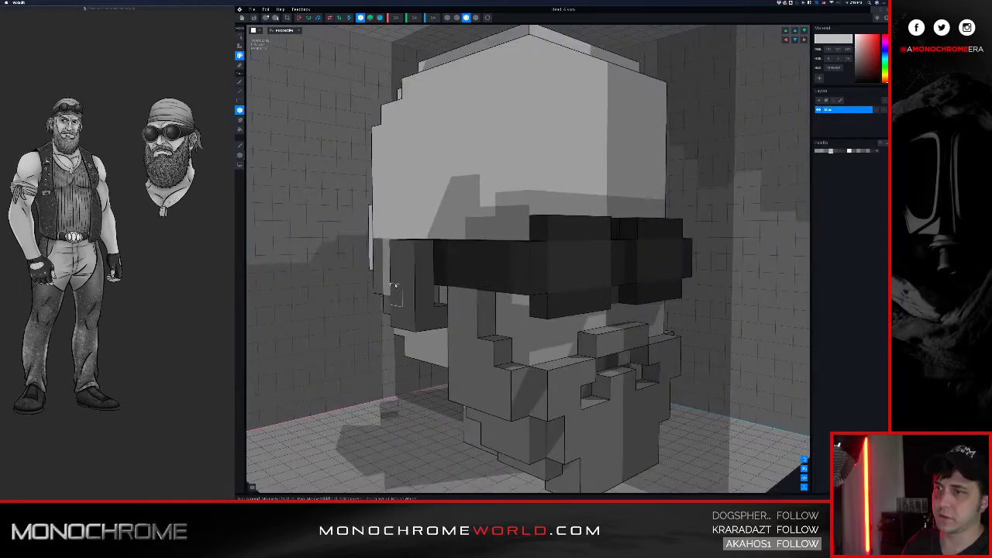
# Step: Sample the goggles' dark colour and add a one-voxel-thick strap around the sides and back of the head
pyautogui.keyDown('alt'); pyautogui.click(469, 255); pyautogui.keyUp('alt')
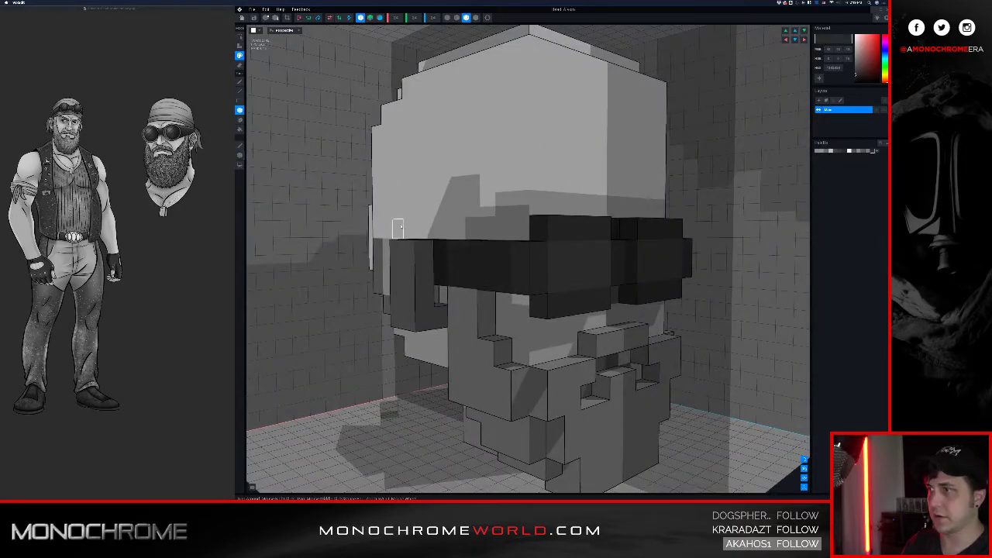
pyautogui.moveTo(398, 227); pyautogui.dragTo(416, 222, button='right')
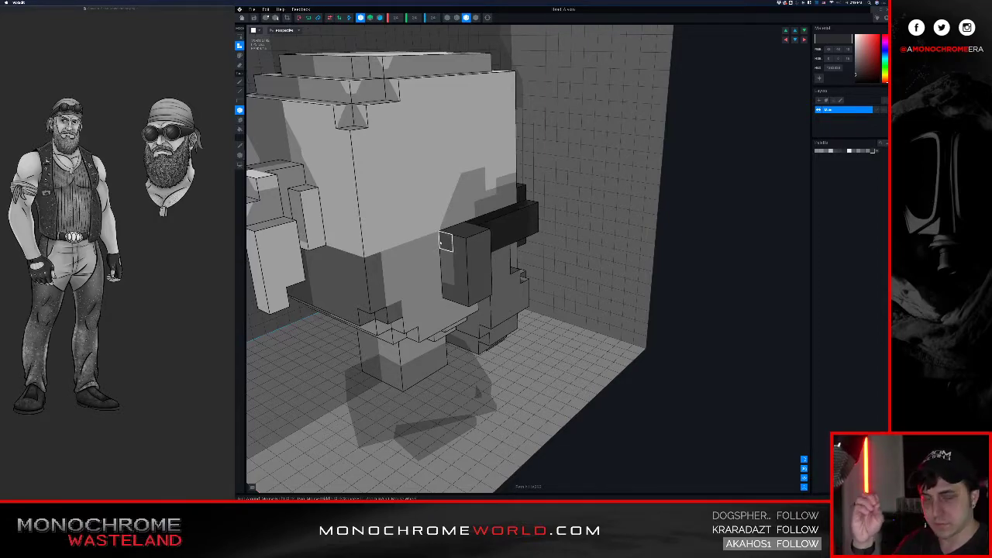
pyautogui.moveTo(443, 238); pyautogui.dragTo(424, 236, button='right')
pyautogui.moveTo(421, 242); pyautogui.dragTo(345, 246)
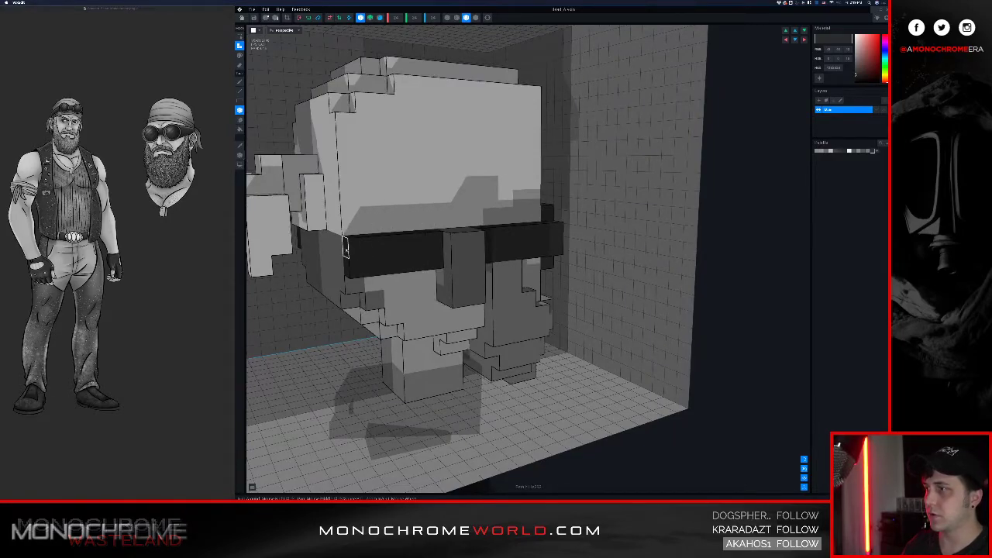
pyautogui.moveTo(346, 246); pyautogui.dragTo(357, 248, button='right')
pyautogui.moveTo(339, 246); pyautogui.dragTo(268, 246)
pyautogui.moveTo(268, 247); pyautogui.dragTo(303, 256, button='right')
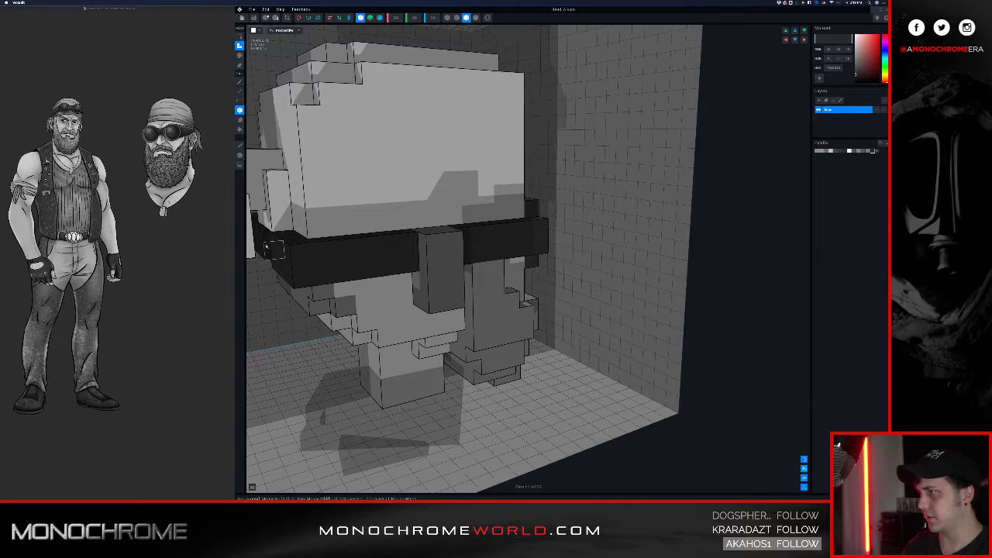
pyautogui.moveTo(268, 247); pyautogui.dragTo(385, 226, button='right')
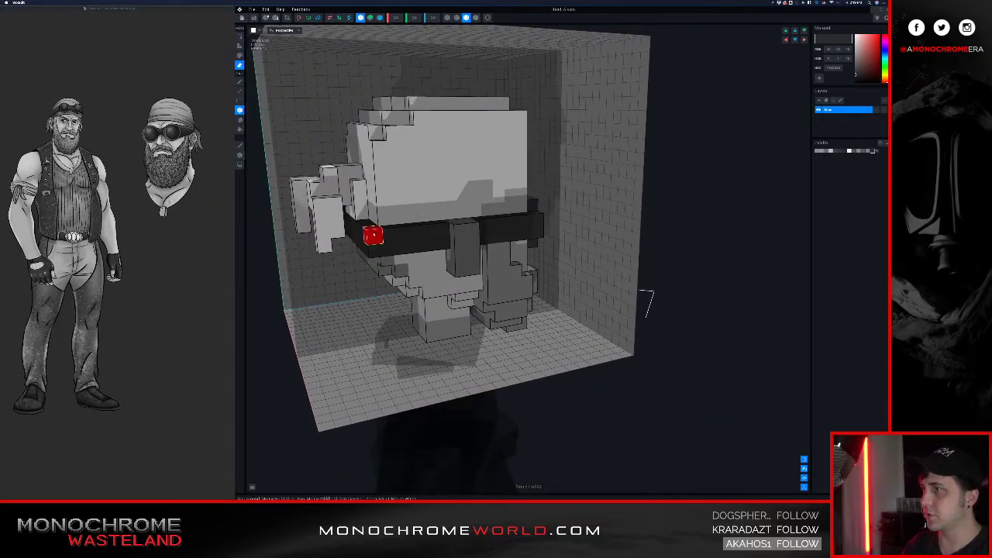
pyautogui.moveTo(448, 200); pyautogui.dragTo(541, 186, button='right')
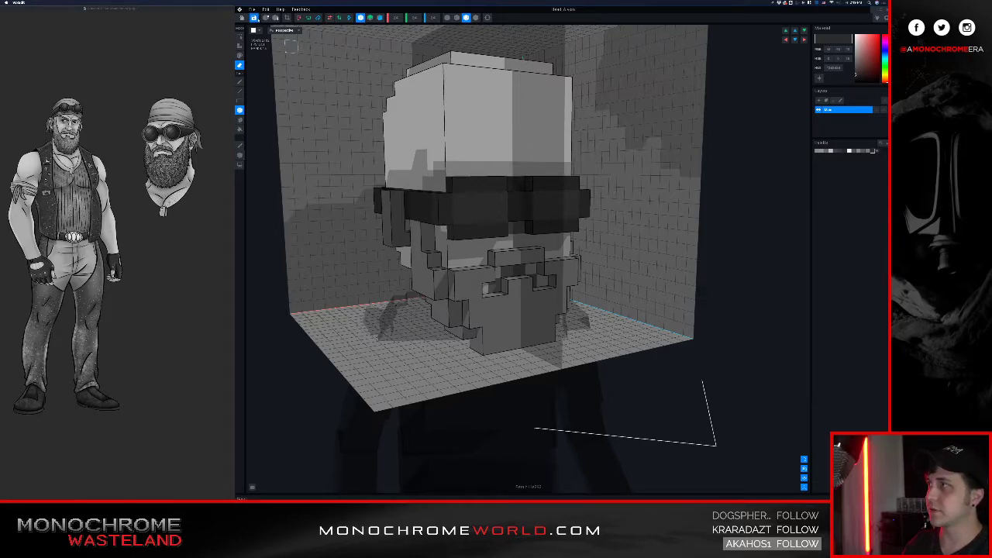
# Step: Save the head model and return to the character rig
pyautogui.click(254, 18)
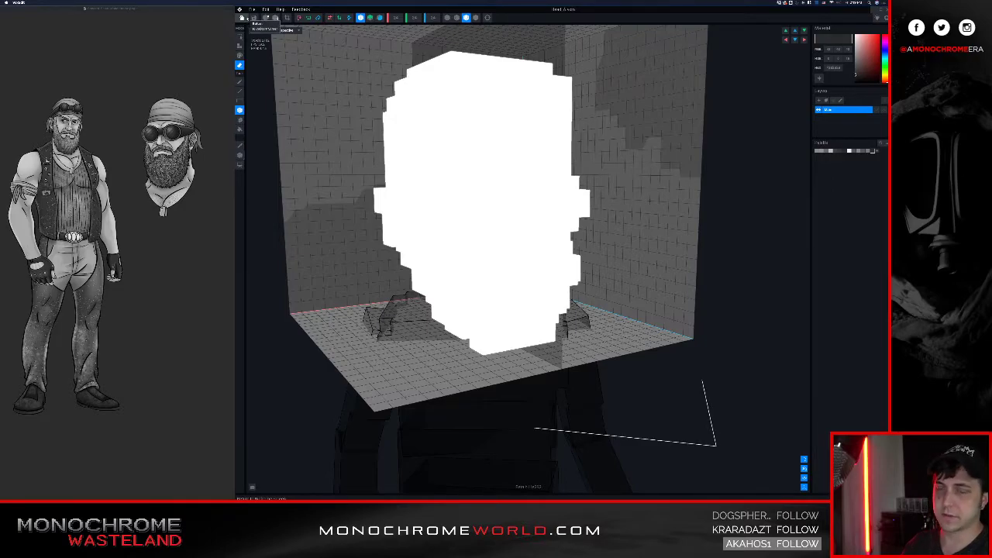
pyautogui.click(242, 18)
pyautogui.click(521, 150)
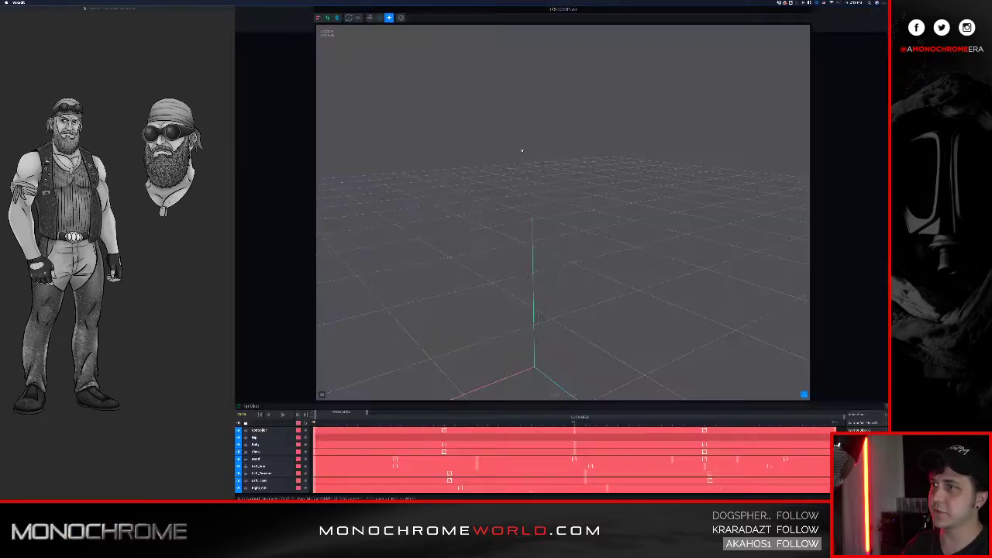
# Step: Reopen the head for editing and paint the dark voxels below the strap at the back in the light skin tone
pyautogui.click(281, 90)
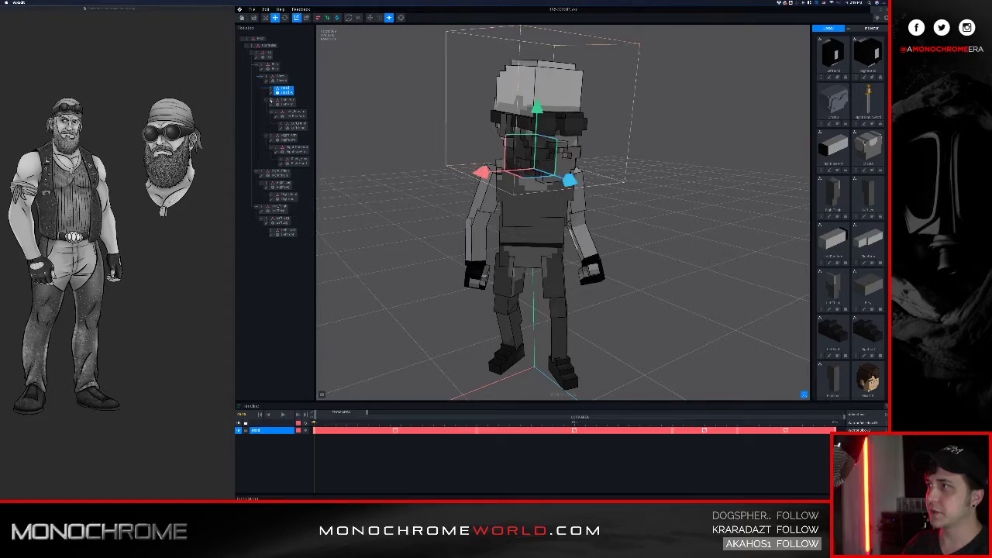
pyautogui.doubleClick(271, 92)
pyautogui.moveTo(367, 151); pyautogui.dragTo(424, 173, button='right')
pyautogui.press('g')
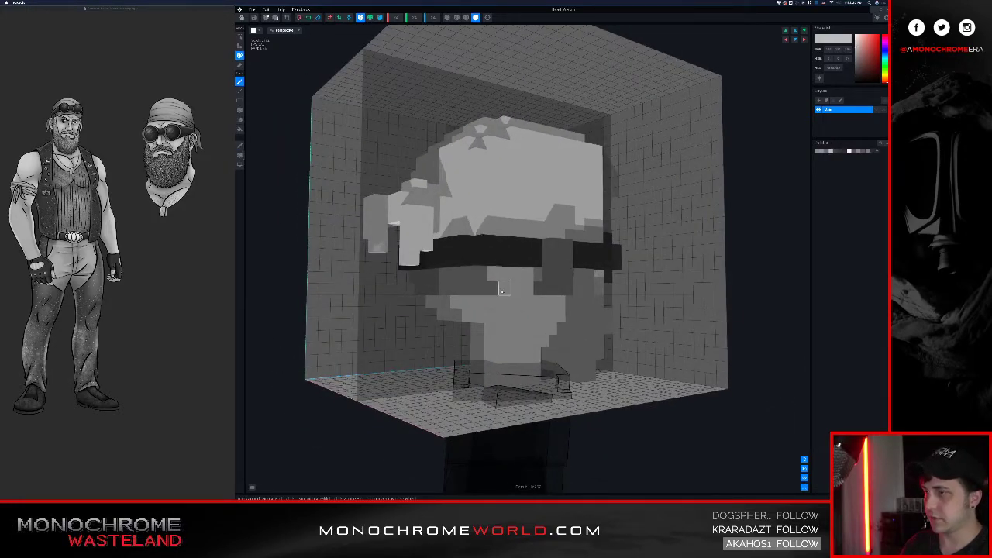
pyautogui.click(441, 279)
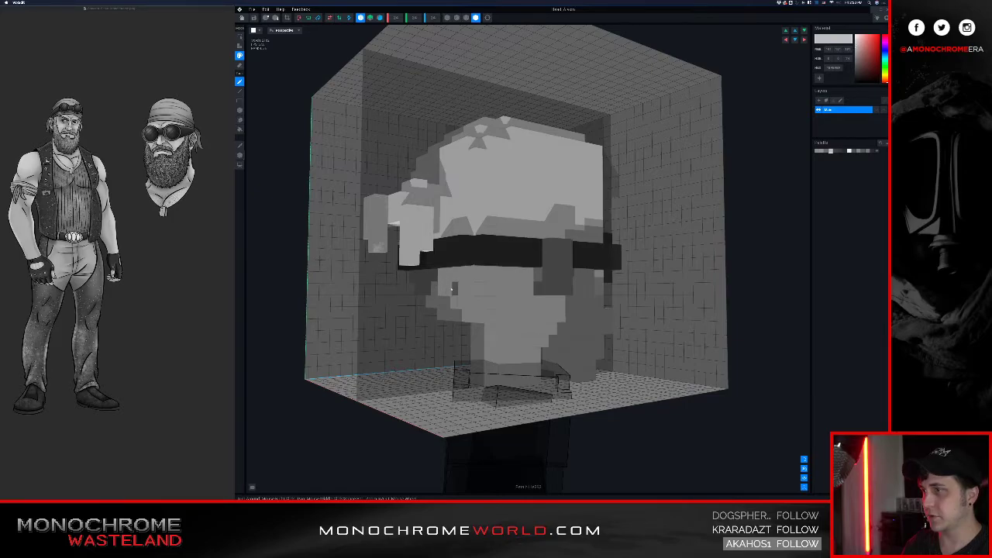
pyautogui.moveTo(435, 277); pyautogui.dragTo(419, 288)
pyautogui.moveTo(456, 302); pyautogui.dragTo(446, 289, button='right')
pyautogui.scroll(-3, 447, 289)
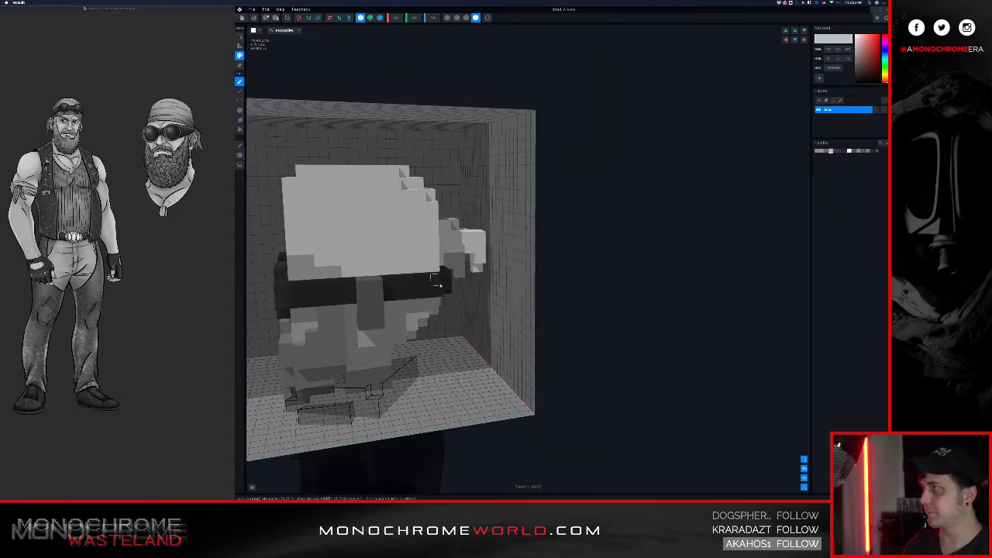
# Step: Turn off symmetry, sample a skin tone and paint the first ear with it
pyautogui.moveTo(439, 284); pyautogui.dragTo(447, 281, button='middle')
pyautogui.moveTo(447, 281); pyautogui.dragTo(460, 278, button='right')
pyautogui.moveTo(449, 261); pyautogui.dragTo(499, 253, button='middle')
pyautogui.click(360, 17)
pyautogui.moveTo(410, 89); pyautogui.dragTo(427, 99, button='right')
pyautogui.moveTo(364, 127); pyautogui.dragTo(419, 120, button='middle')
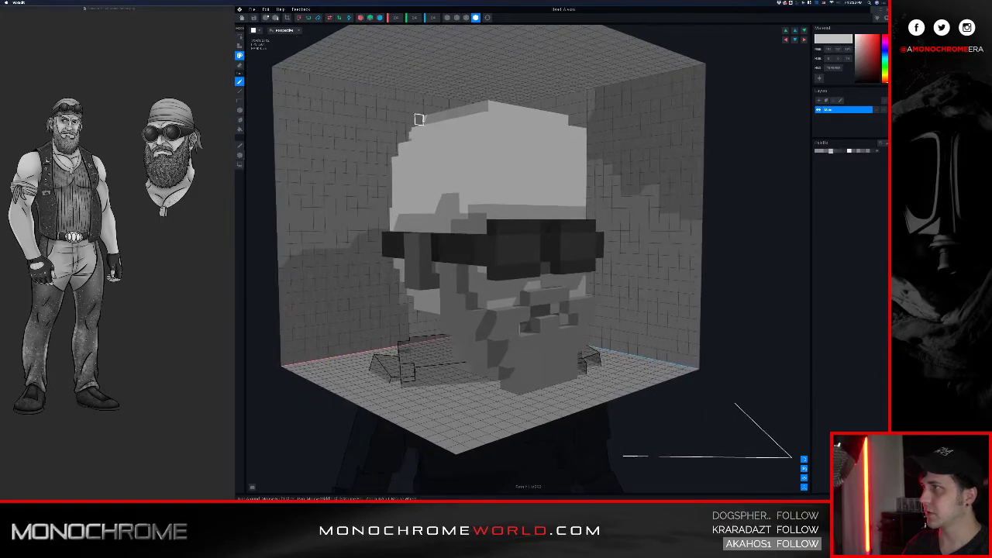
pyautogui.moveTo(432, 120)
pyautogui.mouseDown(button='right')
pyautogui.moveTo(421, 116)
pyautogui.moveTo(509, 150)
pyautogui.moveTo(553, 184)
pyautogui.moveTo(538, 178)
pyautogui.moveTo(539, 274)
pyautogui.moveTo(575, 288)
pyautogui.moveTo(566, 290)
pyautogui.moveTo(640, 294)
pyautogui.mouseUp(button='right')
pyautogui.keyDown('alt'); pyautogui.click(626, 277); pyautogui.keyUp('alt')
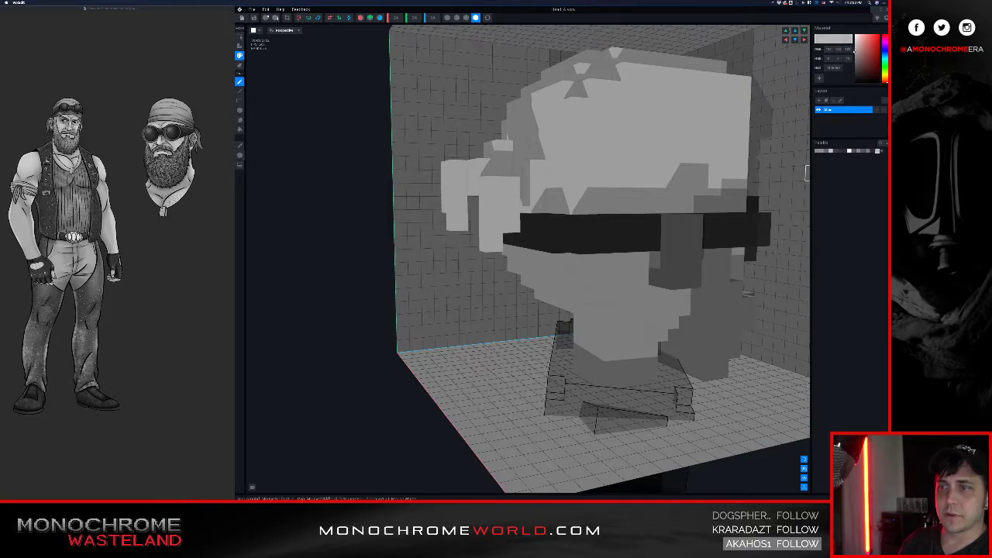
pyautogui.moveTo(665, 275)
pyautogui.mouseDown()
pyautogui.moveTo(654, 265)
pyautogui.moveTo(670, 259)
pyautogui.moveTo(675, 223)
pyautogui.moveTo(693, 273)
pyautogui.moveTo(700, 241)
pyautogui.mouseUp()
pyautogui.moveTo(712, 239)
pyautogui.mouseDown(button='right')
pyautogui.moveTo(706, 228)
pyautogui.moveTo(695, 236)
pyautogui.moveTo(690, 203)
pyautogui.moveTo(522, 248)
pyautogui.mouseUp(button='right')
pyautogui.click(694, 265)
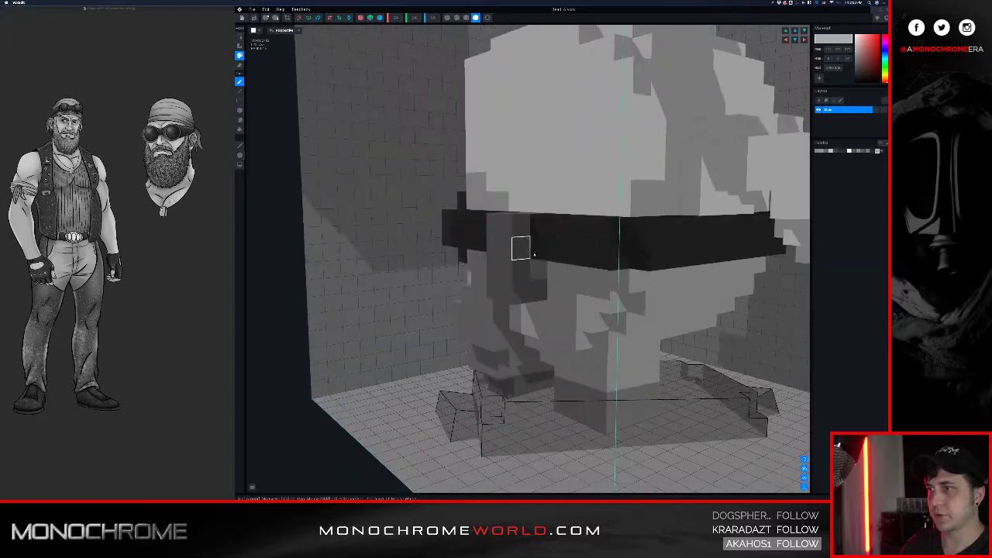
# Step: Paint the ear on the opposite side of the head in the same lighter skin tone
pyautogui.moveTo(508, 229); pyautogui.dragTo(491, 287)
pyautogui.moveTo(505, 248); pyautogui.dragTo(518, 248, button='right')
pyautogui.scroll(-3, 508, 248)
pyautogui.scroll(-3, 519, 247)
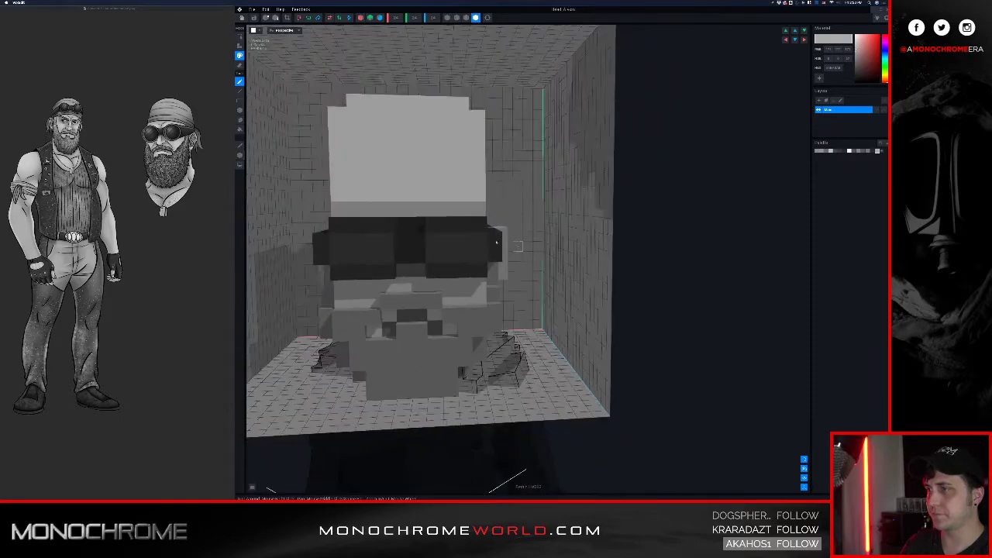
pyautogui.moveTo(446, 224); pyautogui.dragTo(460, 217, button='middle')
pyautogui.moveTo(460, 217); pyautogui.dragTo(370, 205, button='right')
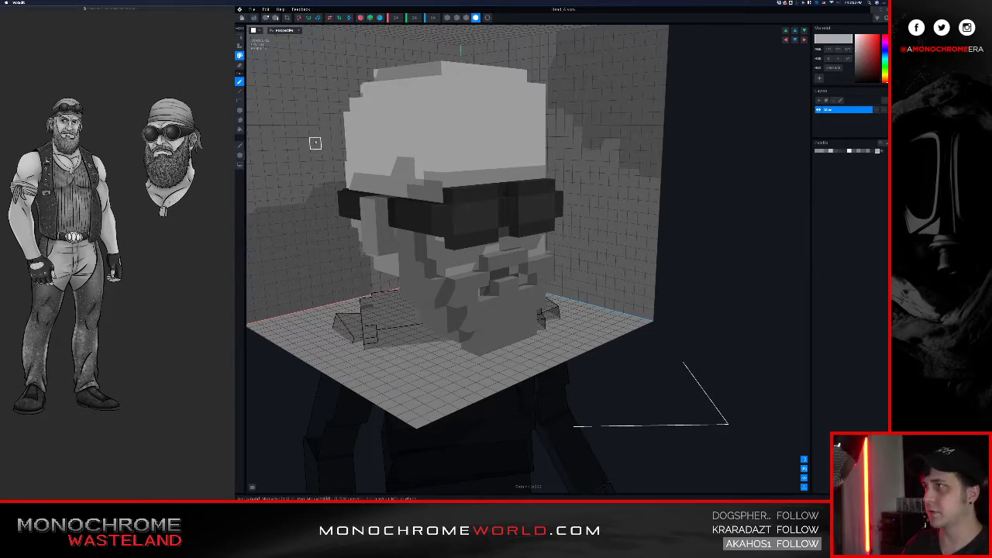
# Step: Switch to attaching voxels and turn symmetry back on for the head
pyautogui.moveTo(362, 133); pyautogui.dragTo(404, 127, button='right')
pyautogui.scroll(2, 403, 127)
pyautogui.scroll(2, 402, 124)
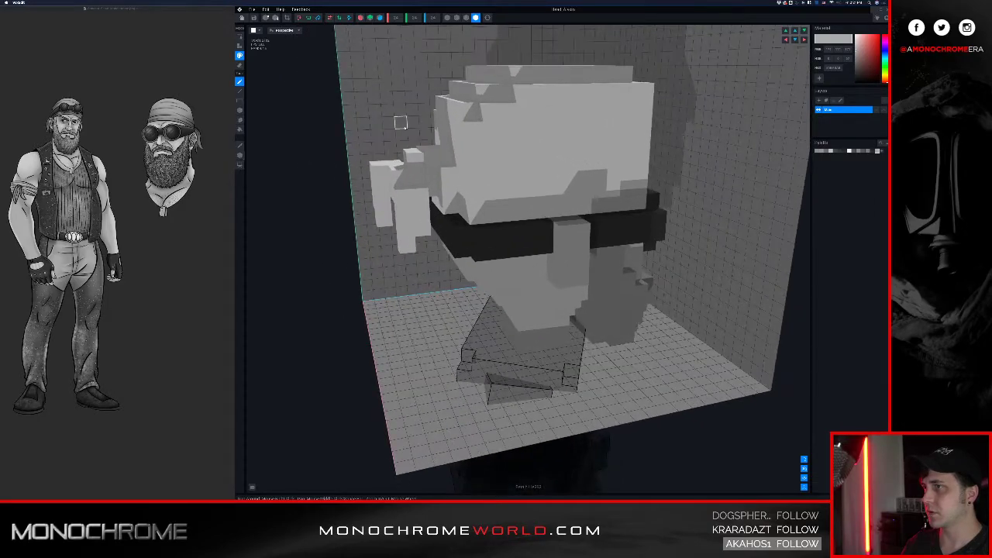
pyautogui.scroll(3, 403, 124)
pyautogui.moveTo(407, 124); pyautogui.dragTo(627, 222, button='right')
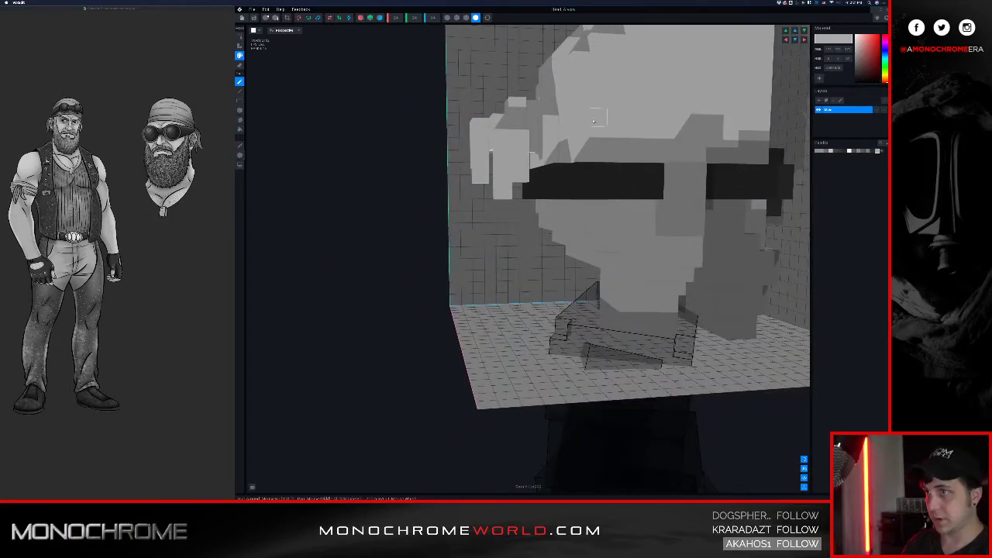
pyautogui.moveTo(625, 221); pyautogui.dragTo(660, 233, button='right')
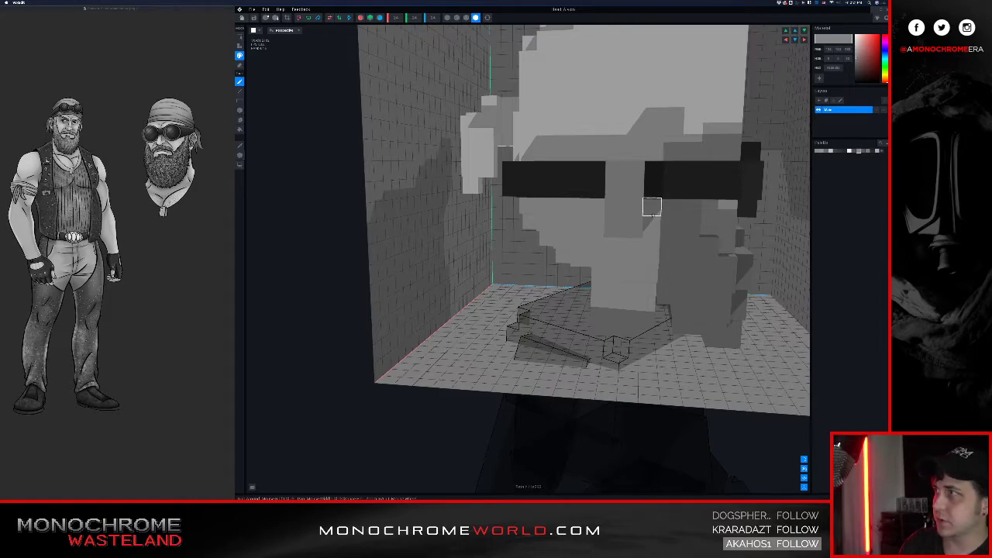
pyautogui.press('a')
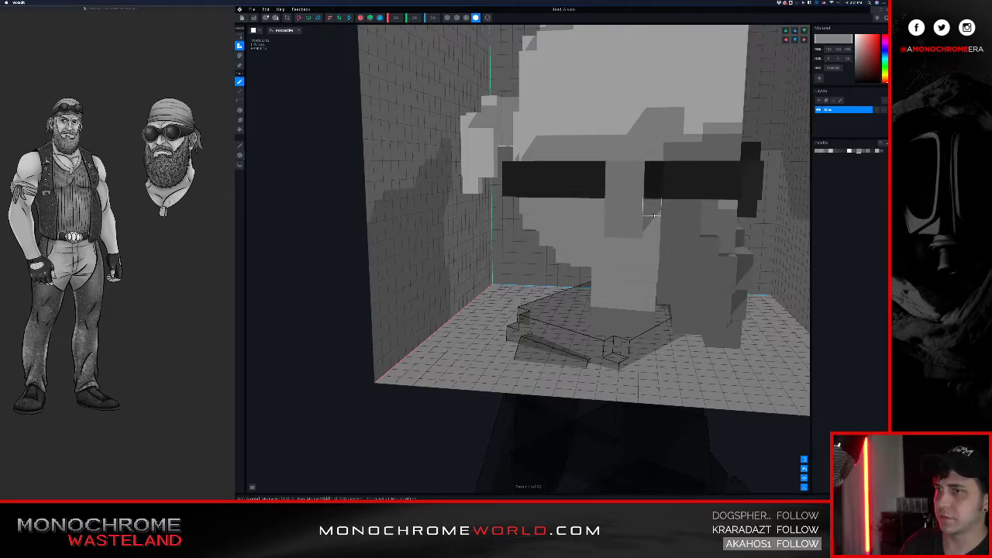
pyautogui.moveTo(689, 227); pyautogui.dragTo(655, 237, button='middle')
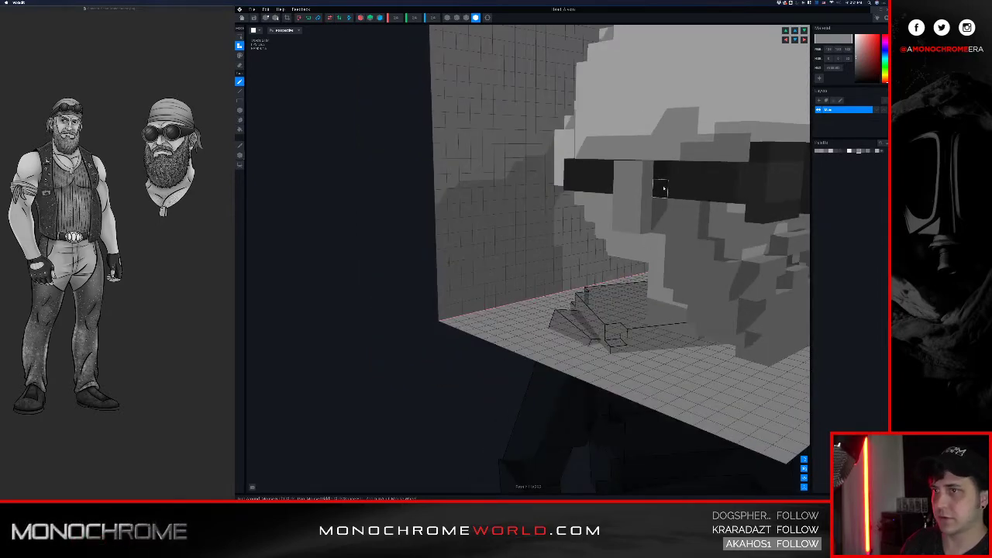
pyautogui.click(359, 17)
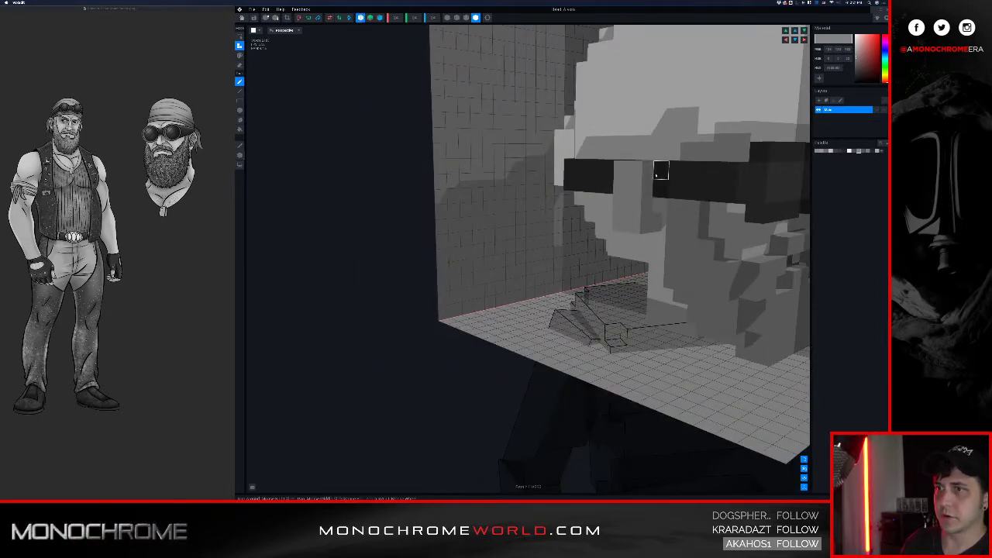
pyautogui.moveTo(655, 204); pyautogui.dragTo(664, 210, button='middle')
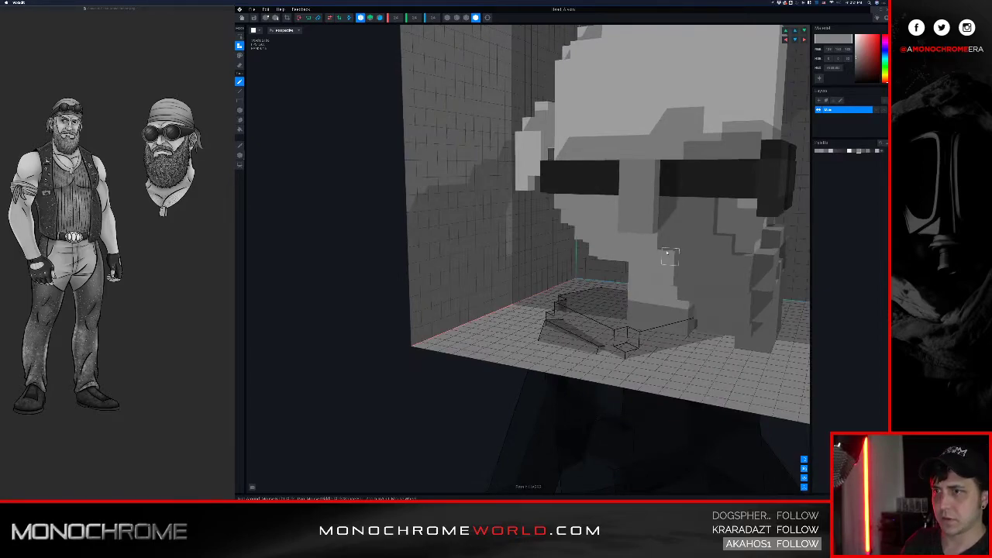
pyautogui.moveTo(669, 258); pyautogui.dragTo(511, 199, button='middle')
# Step: Turn the voxel outlines back on for the head and return to the character rig
pyautogui.moveTo(537, 198)
pyautogui.mouseDown(button='right')
pyautogui.moveTo(518, 200)
pyautogui.moveTo(551, 186)
pyautogui.mouseUp(button='right')
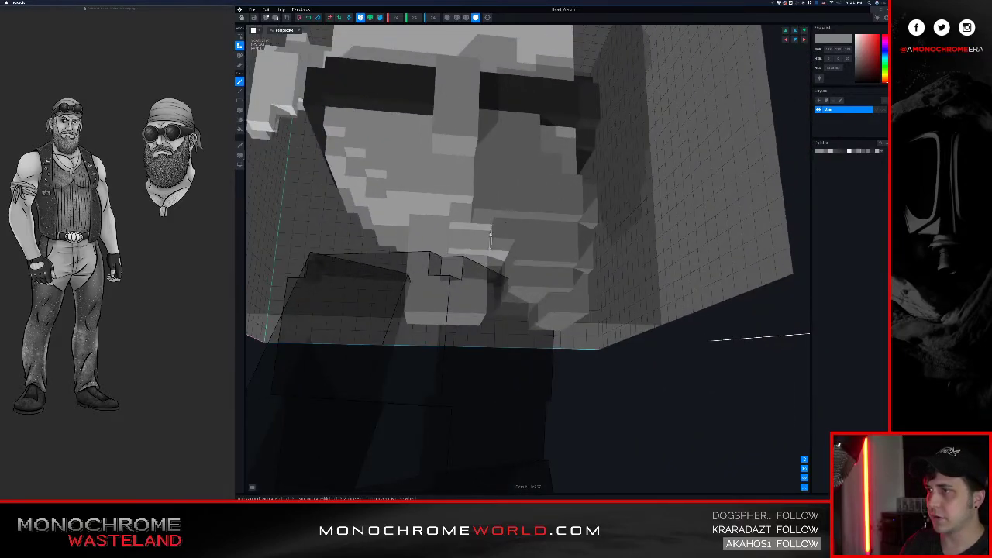
pyautogui.moveTo(489, 237); pyautogui.dragTo(517, 266, button='right')
pyautogui.moveTo(465, 295); pyautogui.dragTo(456, 296, button='right')
pyautogui.press('e')
pyautogui.moveTo(530, 294)
pyautogui.mouseDown(button='right')
pyautogui.moveTo(516, 289)
pyautogui.moveTo(596, 275)
pyautogui.mouseUp(button='right')
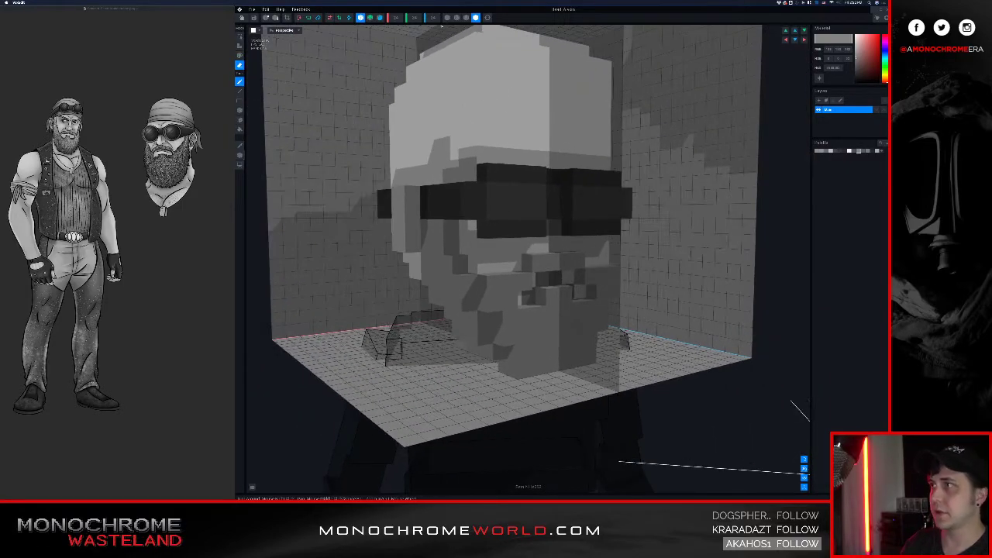
pyautogui.click(466, 18)
pyautogui.moveTo(454, 109); pyautogui.dragTo(467, 103, button='right')
pyautogui.moveTo(462, 141); pyautogui.dragTo(524, 172, button='right')
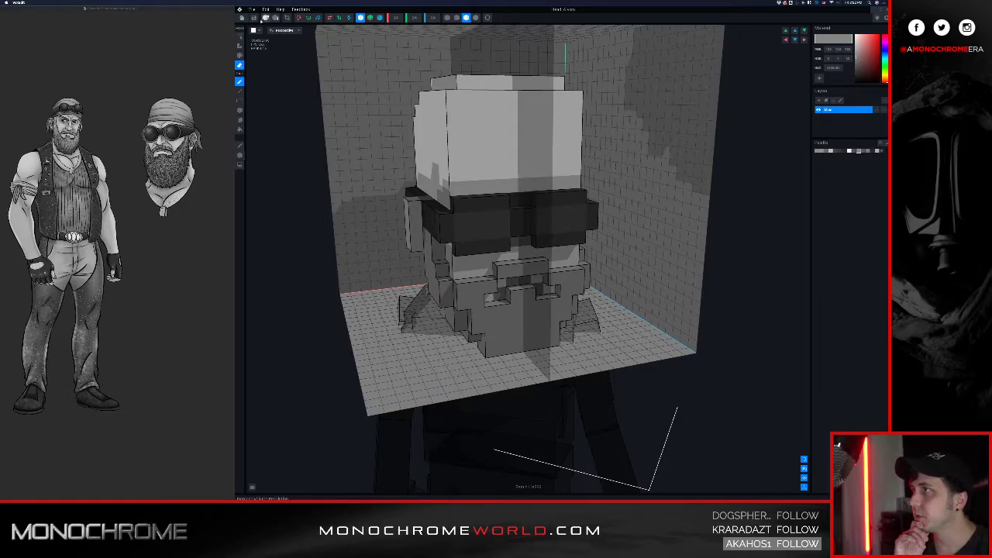
pyautogui.click(243, 18)
pyautogui.click(518, 149)
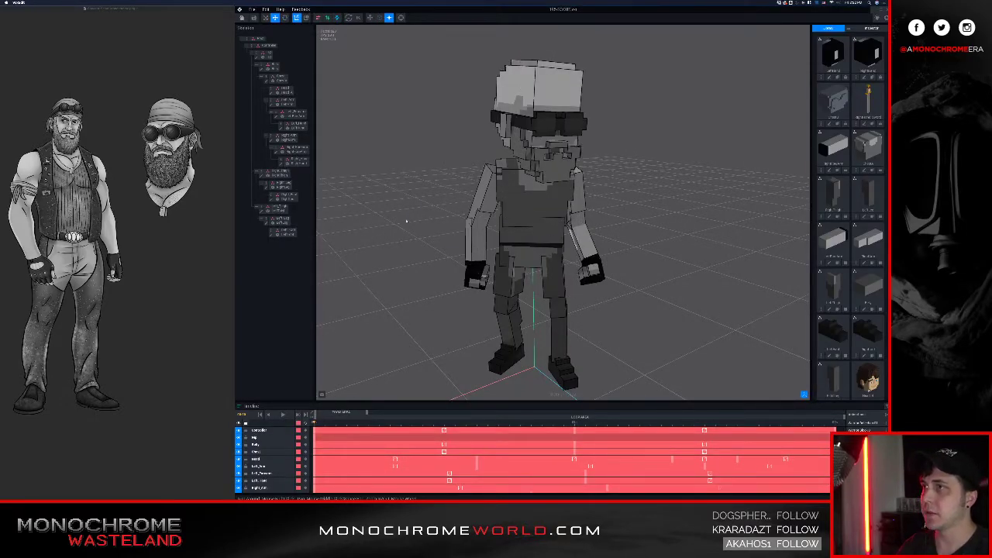
# Step: Adjust the direction and height of both scene lights to light the character more brightly
pyautogui.click(877, 17)
pyautogui.moveTo(873, 63)
pyautogui.mouseDown()
pyautogui.moveTo(843, 74)
pyautogui.moveTo(874, 67)
pyautogui.mouseUp()
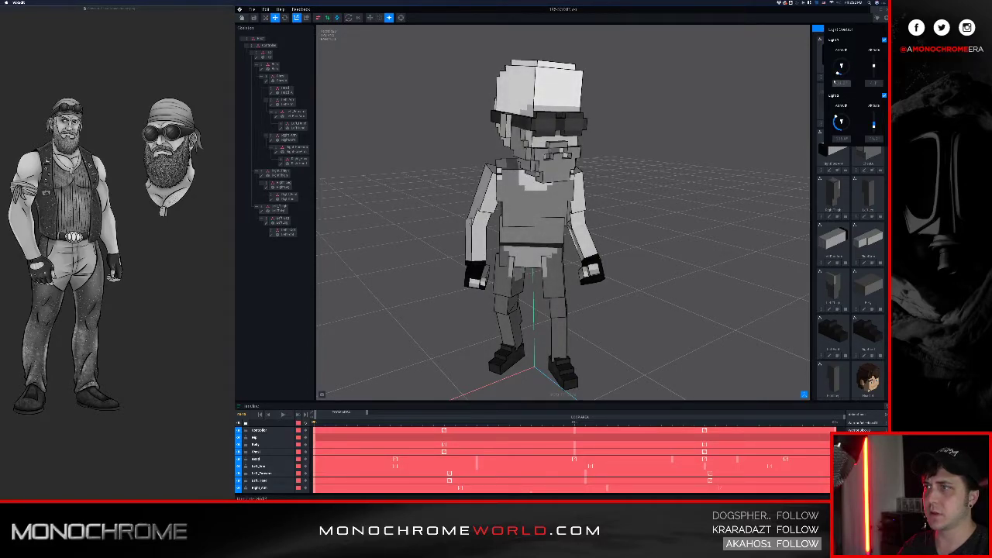
pyautogui.moveTo(835, 116); pyautogui.dragTo(873, 121)
pyautogui.click(751, 168)
pyautogui.moveTo(751, 168); pyautogui.dragTo(671, 191, button='right')
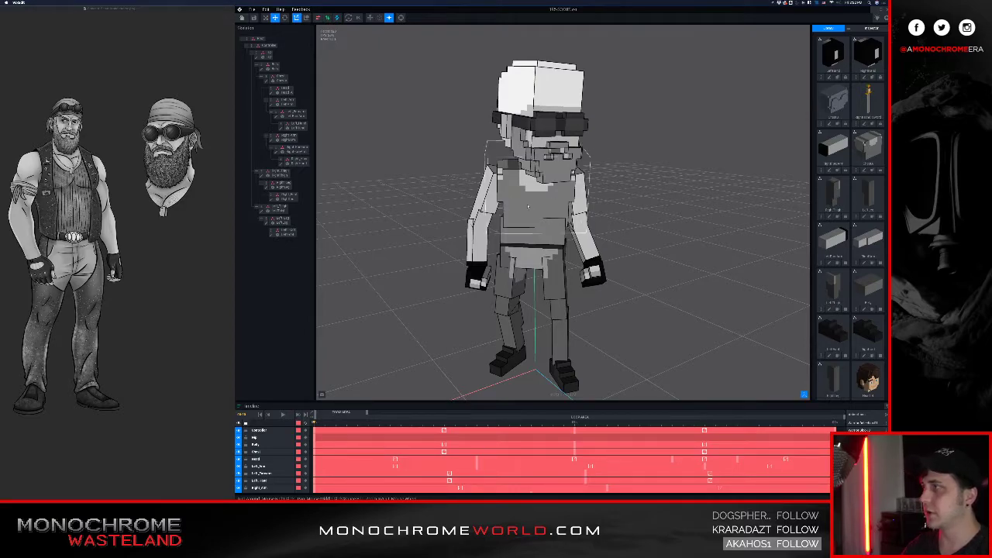
# Step: Select the character's chest and open it for voxel editing
pyautogui.moveTo(541, 205); pyautogui.dragTo(553, 213, button='right')
pyautogui.click(533, 205)
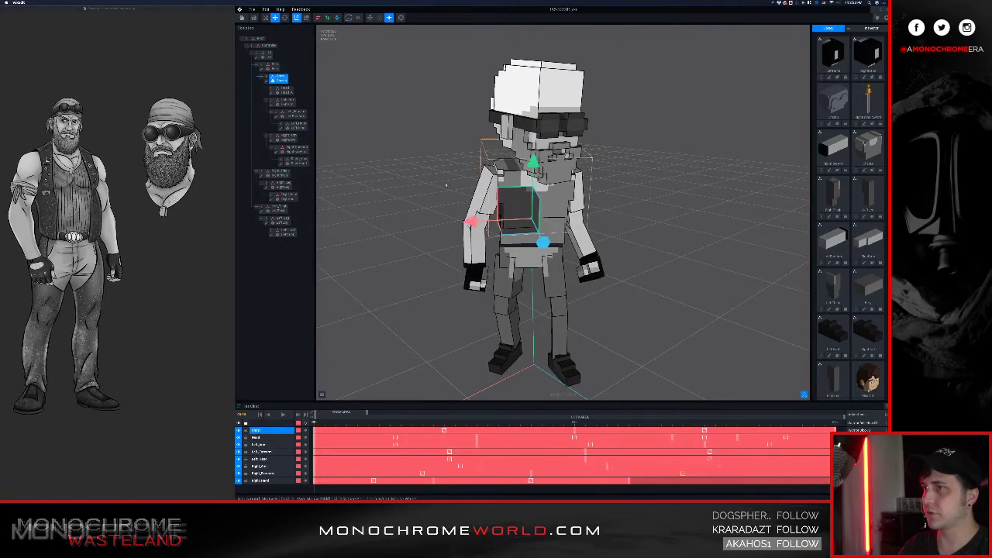
pyautogui.click(266, 81)
pyautogui.moveTo(356, 172); pyautogui.dragTo(389, 169, button='right')
pyautogui.scroll(3, 484, 202)
pyautogui.moveTo(483, 202); pyautogui.dragTo(491, 206, button='right')
pyautogui.scroll(-3, 488, 205)
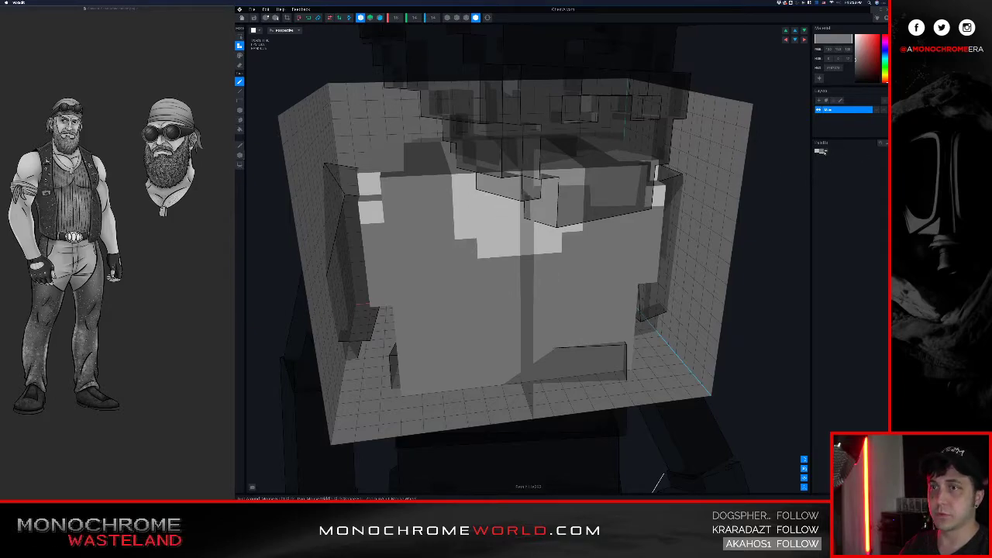
# Step: Darken the drawing colour to a dark grey for the chest and switch to attaching voxels
pyautogui.moveTo(855, 68); pyautogui.dragTo(853, 73)
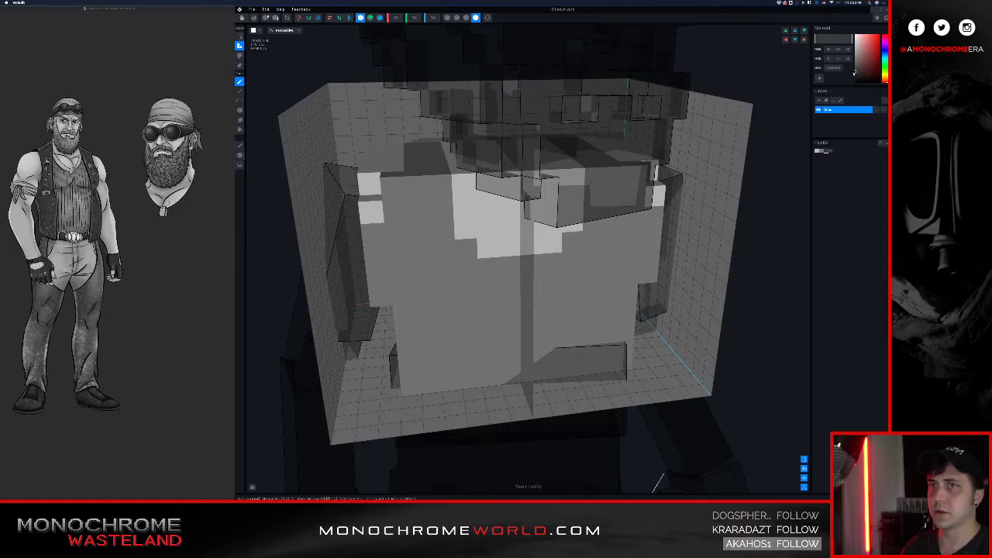
pyautogui.moveTo(855, 73); pyautogui.dragTo(853, 75)
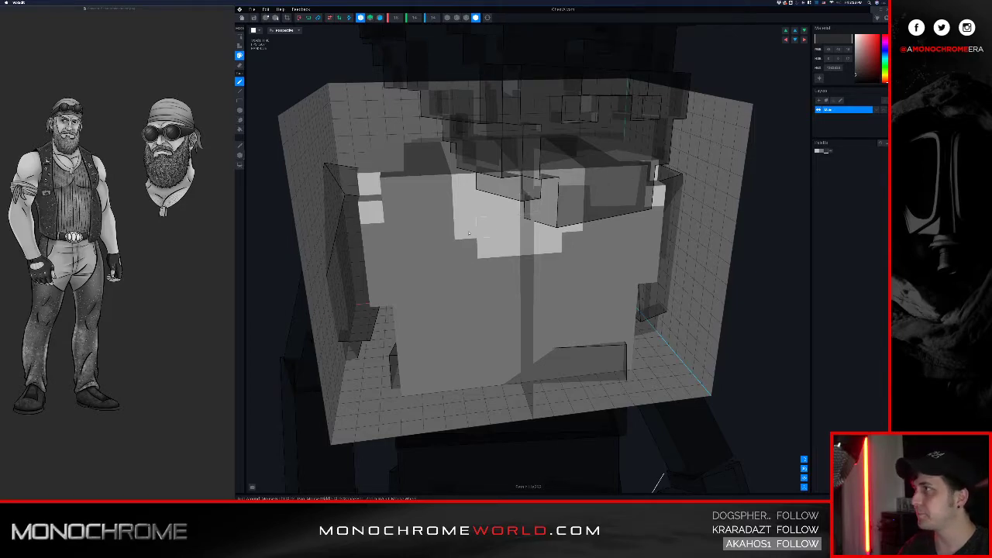
pyautogui.moveTo(438, 229); pyautogui.dragTo(437, 203, button='right')
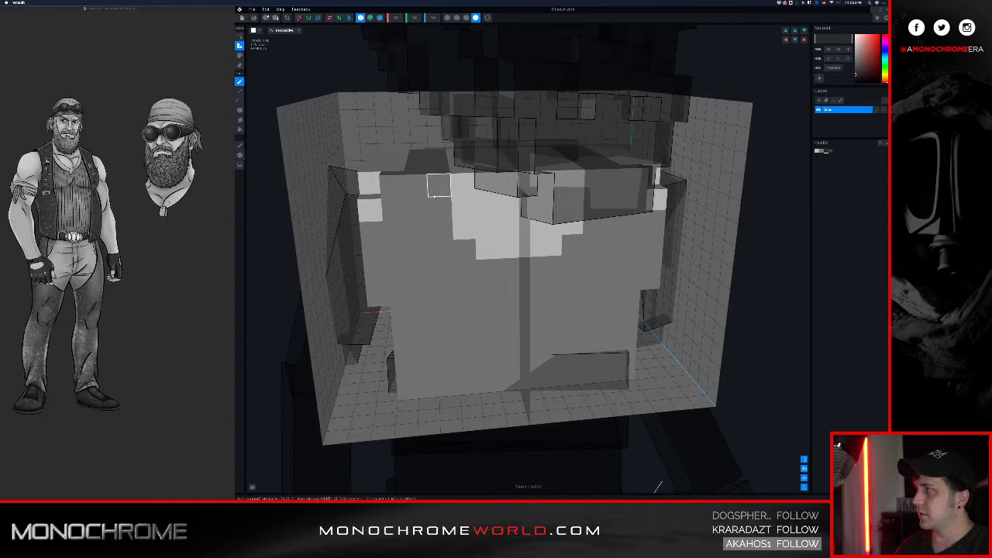
# Step: Attach a layer of dark grey voxels on the chest's front, forming two mirrored vest panels with an open strip between them
pyautogui.click(437, 197)
pyautogui.moveTo(436, 198)
pyautogui.mouseDown()
pyautogui.moveTo(439, 267)
pyautogui.moveTo(466, 331)
pyautogui.moveTo(469, 391)
pyautogui.moveTo(470, 378)
pyautogui.mouseUp()
pyautogui.click(437, 234)
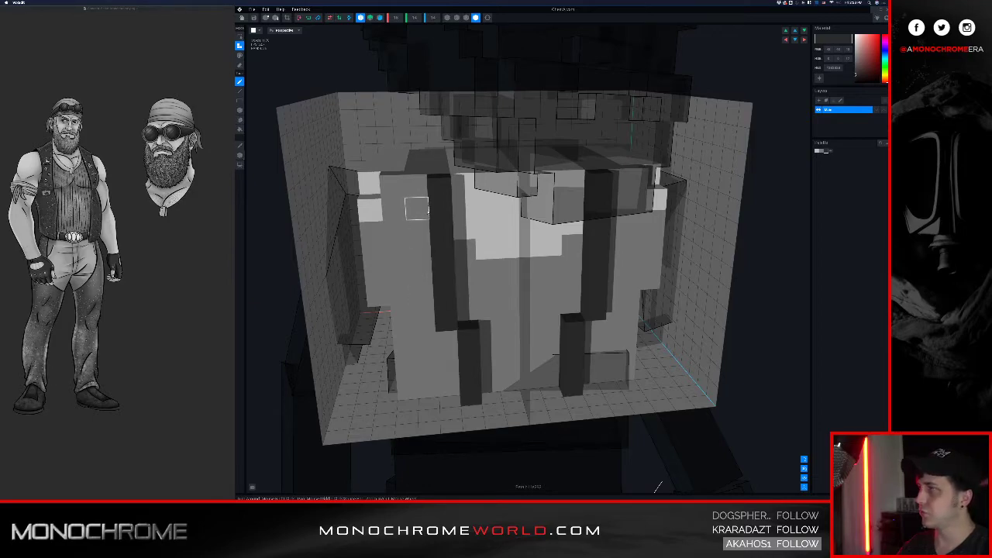
pyautogui.moveTo(424, 192); pyautogui.dragTo(380, 187)
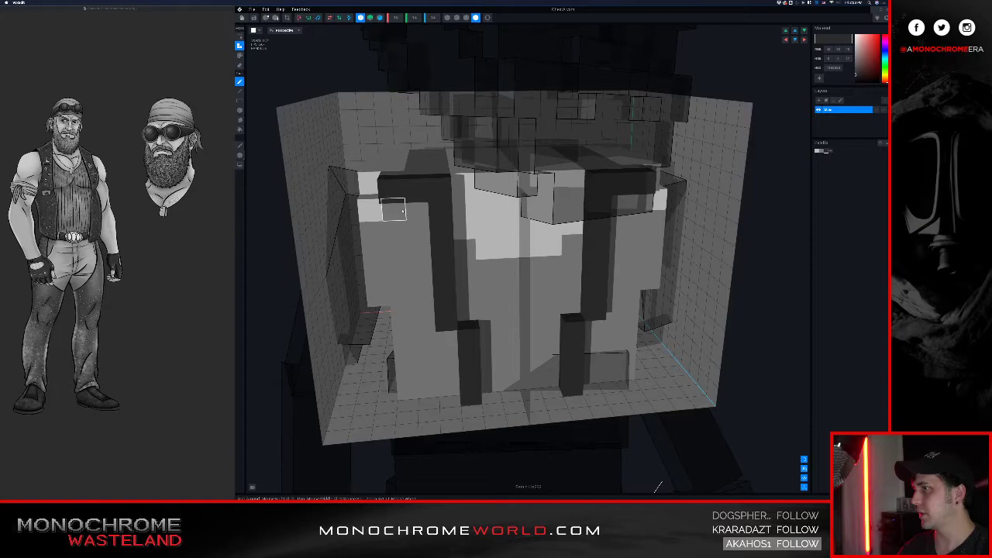
pyautogui.moveTo(403, 211)
pyautogui.mouseDown()
pyautogui.moveTo(385, 237)
pyautogui.moveTo(377, 298)
pyautogui.moveTo(411, 303)
pyautogui.moveTo(419, 232)
pyautogui.moveTo(419, 259)
pyautogui.mouseUp()
pyautogui.moveTo(401, 319)
pyautogui.mouseDown()
pyautogui.moveTo(407, 399)
pyautogui.moveTo(449, 391)
pyautogui.moveTo(438, 334)
pyautogui.moveTo(426, 382)
pyautogui.mouseUp()
pyautogui.moveTo(432, 314); pyautogui.dragTo(432, 316, button='right')
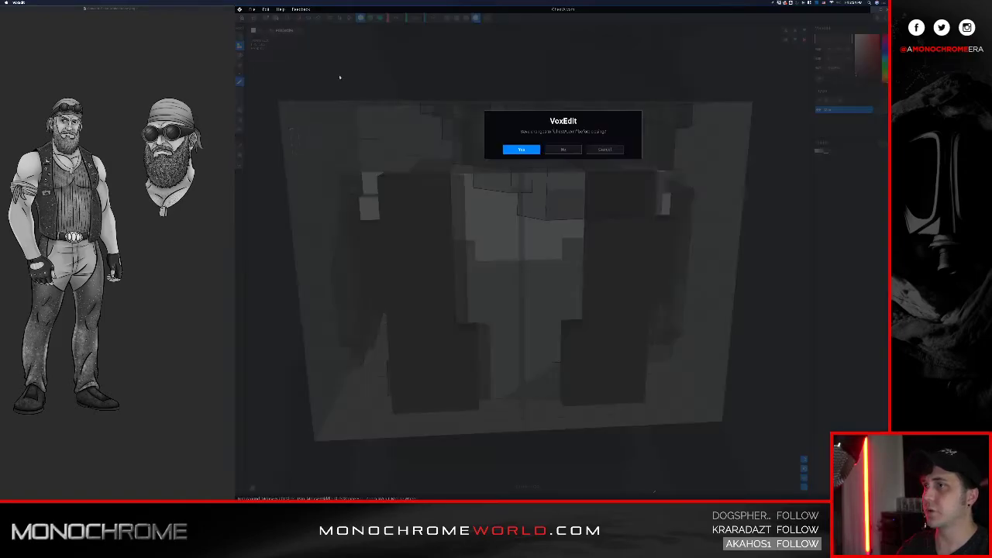
# Step: Save the chest, return to the character rig and examine the vest panels from the side
pyautogui.click(241, 17)
pyautogui.click(520, 149)
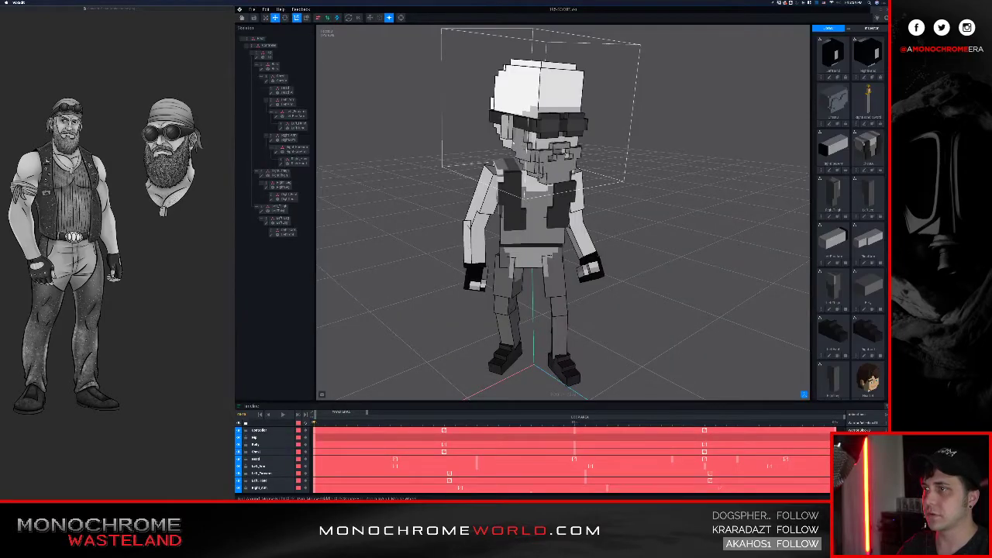
pyautogui.moveTo(448, 152); pyautogui.dragTo(396, 164, button='right')
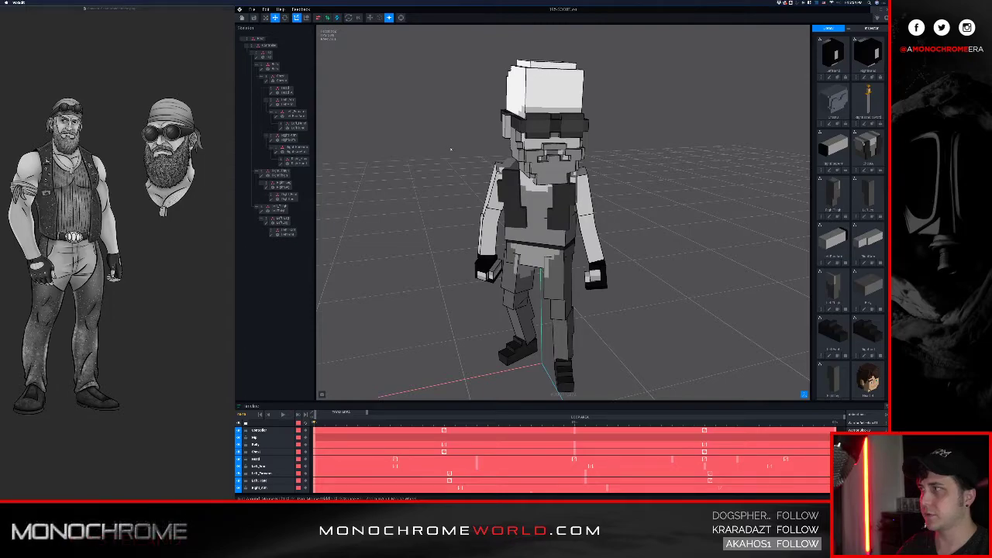
pyautogui.moveTo(449, 148); pyautogui.dragTo(503, 196, button='right')
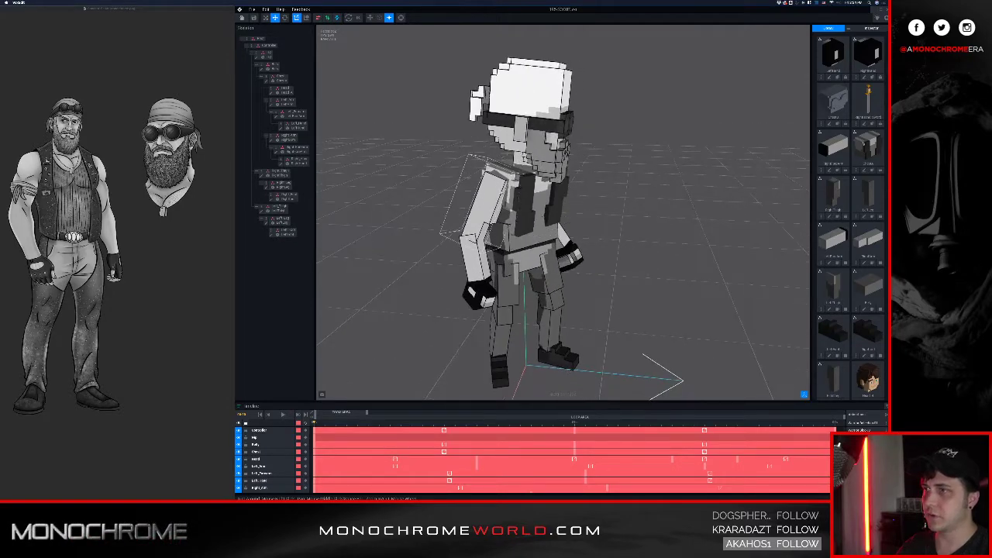
pyautogui.scroll(5, 504, 196)
pyautogui.scroll(3, 504, 196)
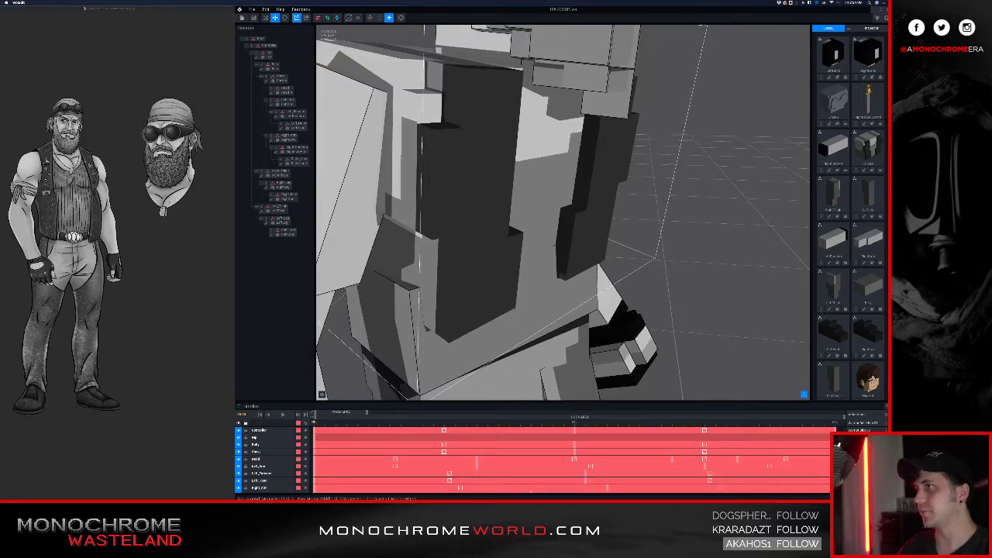
# Step: Reopen the chest for voxel editing and paint its side dark grey in front of and below the armhole
pyautogui.moveTo(401, 127); pyautogui.dragTo(415, 130, button='middle')
pyautogui.click(419, 132)
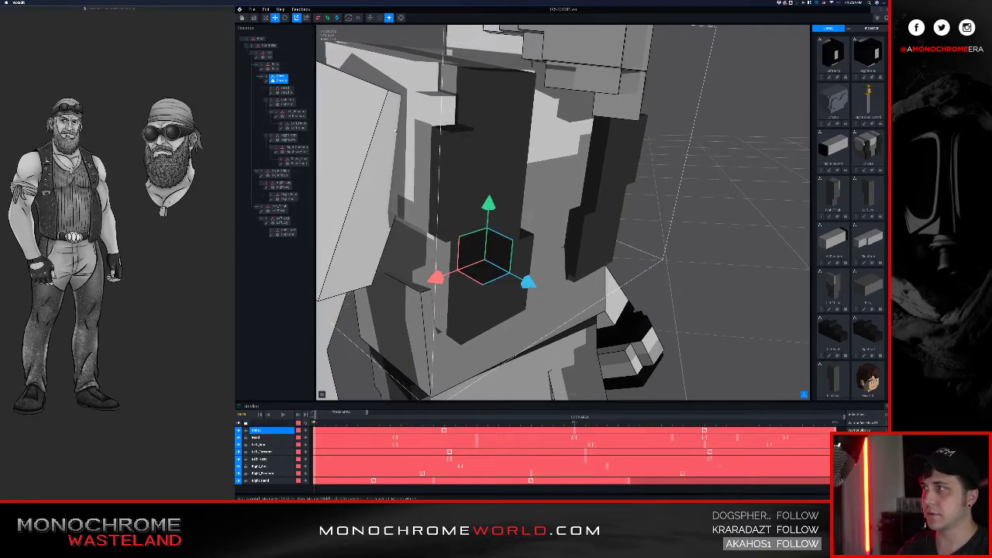
pyautogui.click(270, 81)
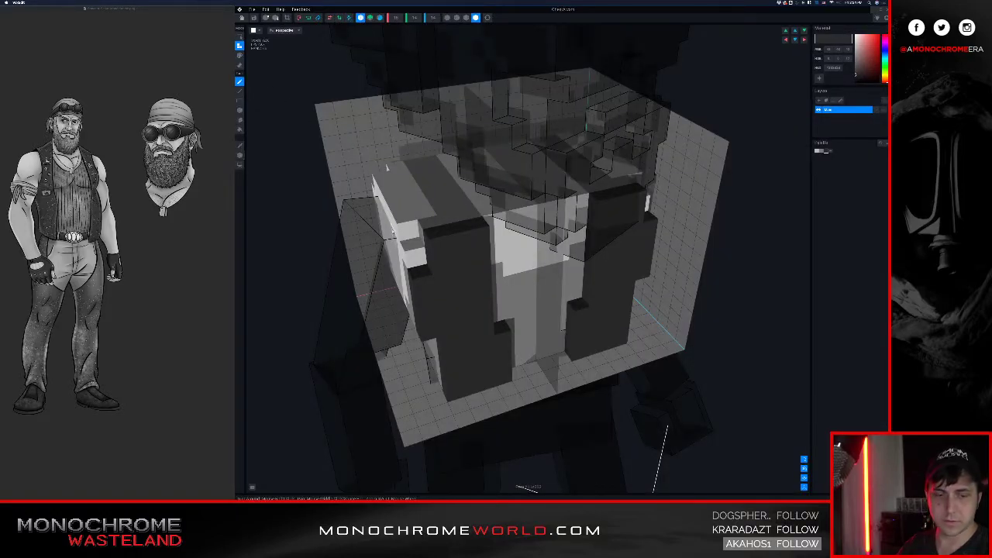
pyautogui.moveTo(393, 231); pyautogui.dragTo(465, 209, button='right')
pyautogui.moveTo(396, 237); pyautogui.dragTo(411, 234, button='right')
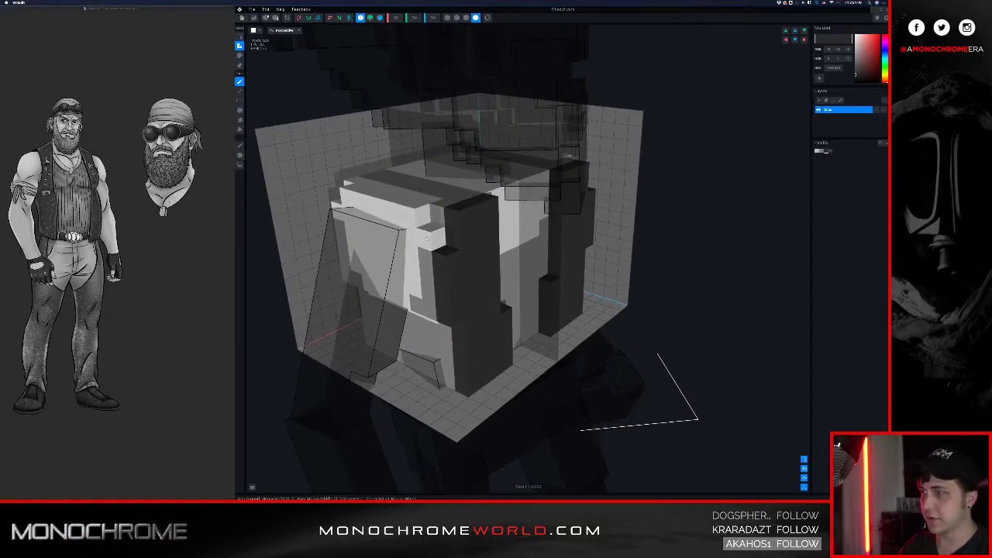
pyautogui.press('p')
pyautogui.moveTo(426, 266)
pyautogui.mouseDown()
pyautogui.moveTo(429, 296)
pyautogui.moveTo(415, 305)
pyautogui.mouseUp()
pyautogui.moveTo(417, 297)
pyautogui.mouseDown(button='right')
pyautogui.moveTo(438, 292)
pyautogui.moveTo(434, 284)
pyautogui.mouseUp(button='right')
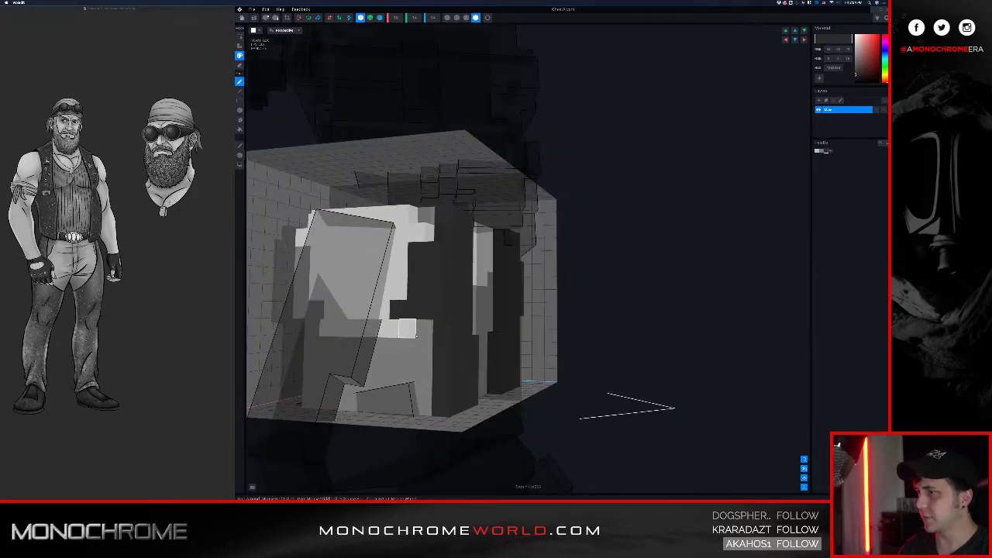
pyautogui.moveTo(423, 329)
pyautogui.mouseDown()
pyautogui.moveTo(305, 331)
pyautogui.moveTo(391, 402)
pyautogui.moveTo(419, 400)
pyautogui.mouseUp()
# Step: Attach a box-shaped layer of dark grey voxels across the chest's back as the vest's back panel
pyautogui.click(239, 111)
pyautogui.moveTo(441, 349)
pyautogui.mouseDown(button='right')
pyautogui.moveTo(424, 351)
pyautogui.moveTo(508, 341)
pyautogui.mouseUp(button='right')
pyautogui.moveTo(519, 341); pyautogui.dragTo(616, 306, button='middle')
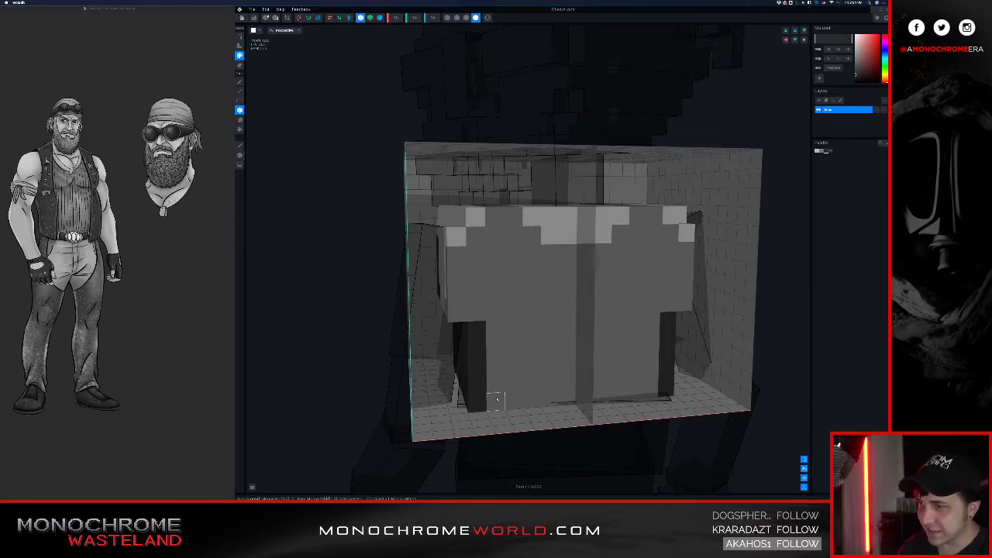
pyautogui.moveTo(504, 355); pyautogui.dragTo(473, 392, button='middle')
pyautogui.moveTo(472, 392); pyautogui.dragTo(678, 254)
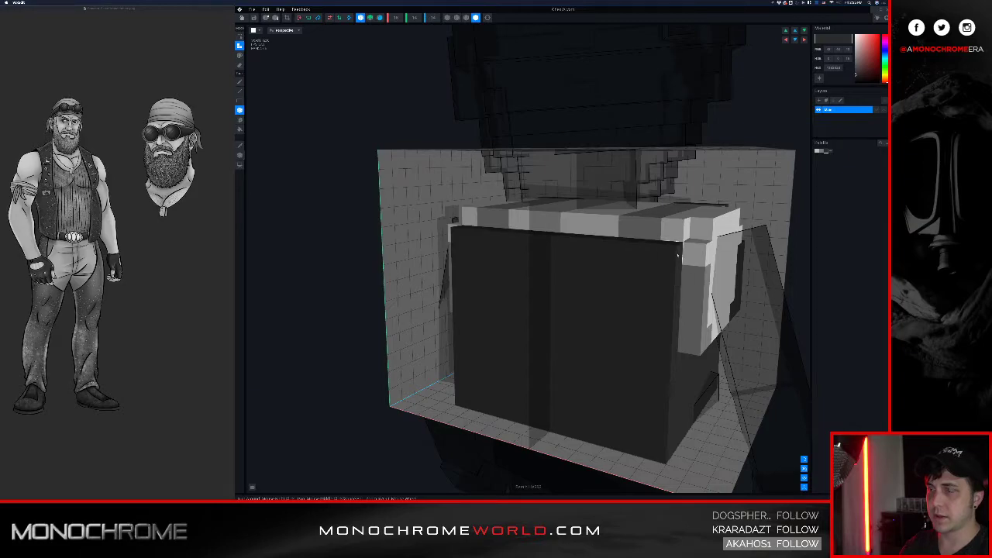
# Step: Widen the upper part of the vest's back panel to the chest's outer edges with more dark grey voxels
pyautogui.click(668, 280)
pyautogui.moveTo(667, 278); pyautogui.dragTo(619, 278, button='right')
pyautogui.moveTo(673, 279); pyautogui.dragTo(682, 298, button='middle')
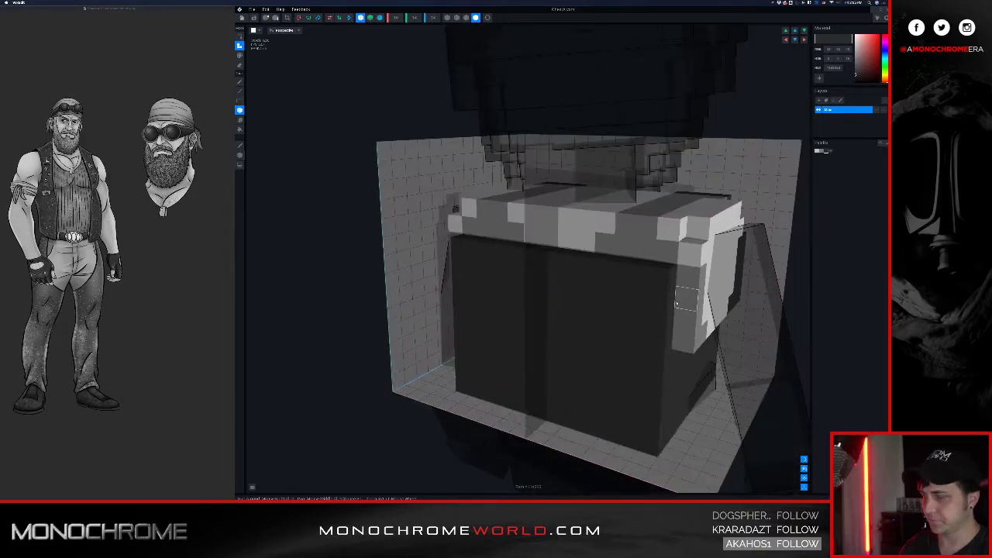
pyautogui.moveTo(680, 338); pyautogui.dragTo(692, 283)
pyautogui.moveTo(658, 275); pyautogui.dragTo(687, 288, button='middle')
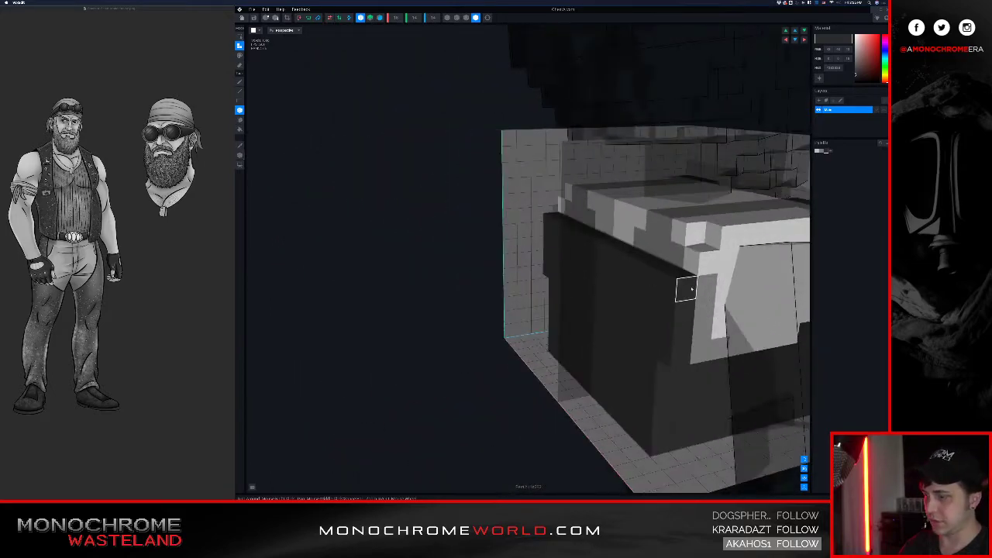
# Step: Paint the chest's side dark grey behind the armhole, undoing the first attempt and repainting it
pyautogui.press('p')
pyautogui.moveTo(706, 283)
pyautogui.mouseDown()
pyautogui.moveTo(702, 335)
pyautogui.moveTo(716, 346)
pyautogui.mouseUp()
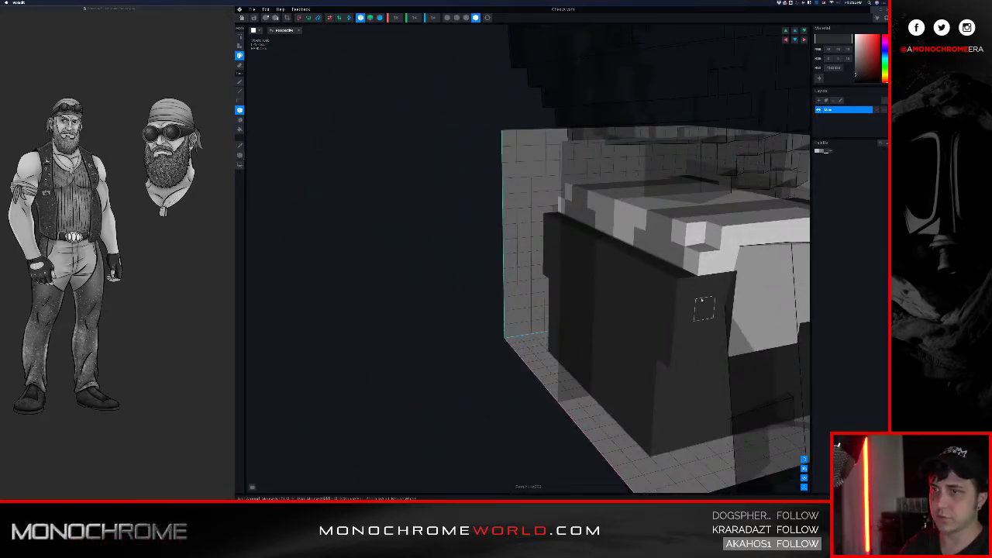
pyautogui.hotkey('ctrl', 'z')
pyautogui.moveTo(700, 293); pyautogui.dragTo(702, 353)
pyautogui.click(717, 352)
# Step: Attach stepped dark grey voxels above the back panel to carry the vest up to both shoulders
pyautogui.moveTo(607, 312)
pyautogui.mouseDown(button='right')
pyautogui.moveTo(621, 309)
pyautogui.moveTo(602, 308)
pyautogui.mouseUp(button='right')
pyautogui.press('a')
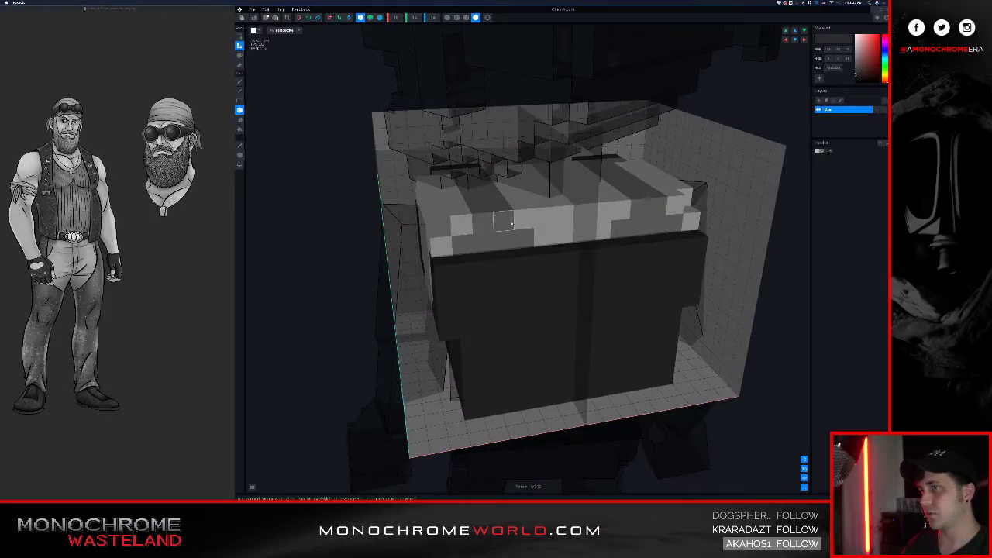
pyautogui.click(533, 241)
pyautogui.click(532, 239)
pyautogui.click(486, 237)
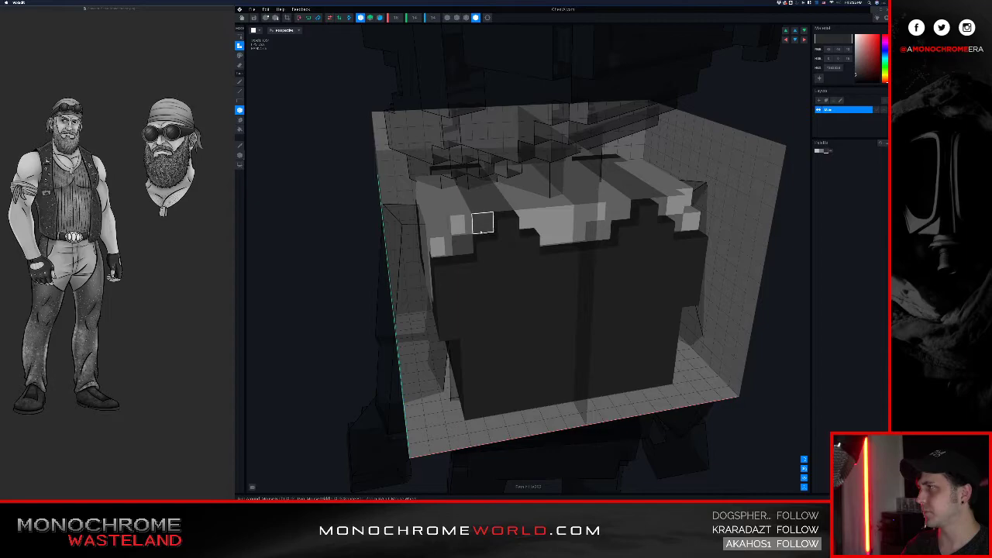
pyautogui.click(481, 231)
pyautogui.click(470, 243)
# Step: Save the chest, return to the character rig and examine the vest's shoulders up close
pyautogui.moveTo(517, 218); pyautogui.dragTo(535, 269, button='right')
pyautogui.moveTo(507, 269); pyautogui.dragTo(573, 261, button='middle')
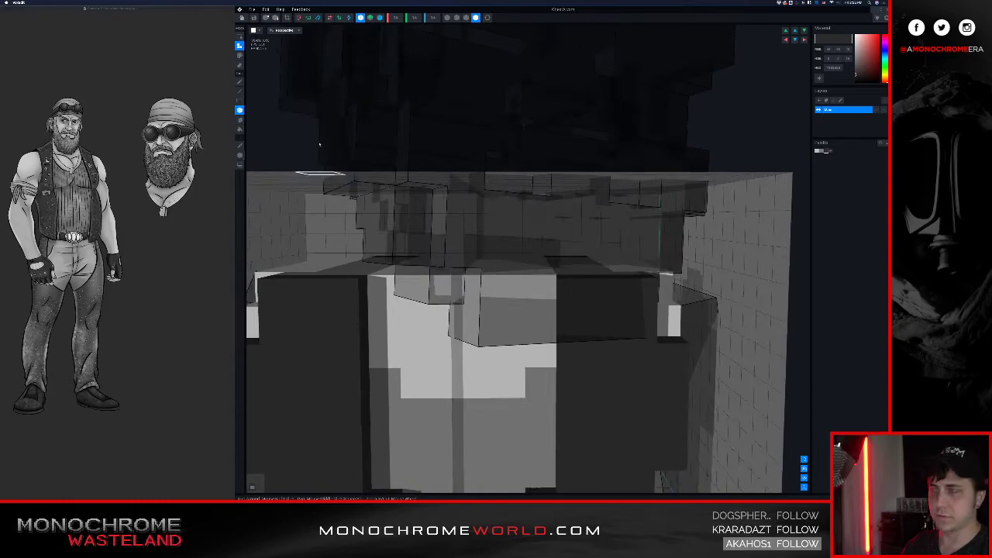
pyautogui.click(242, 17)
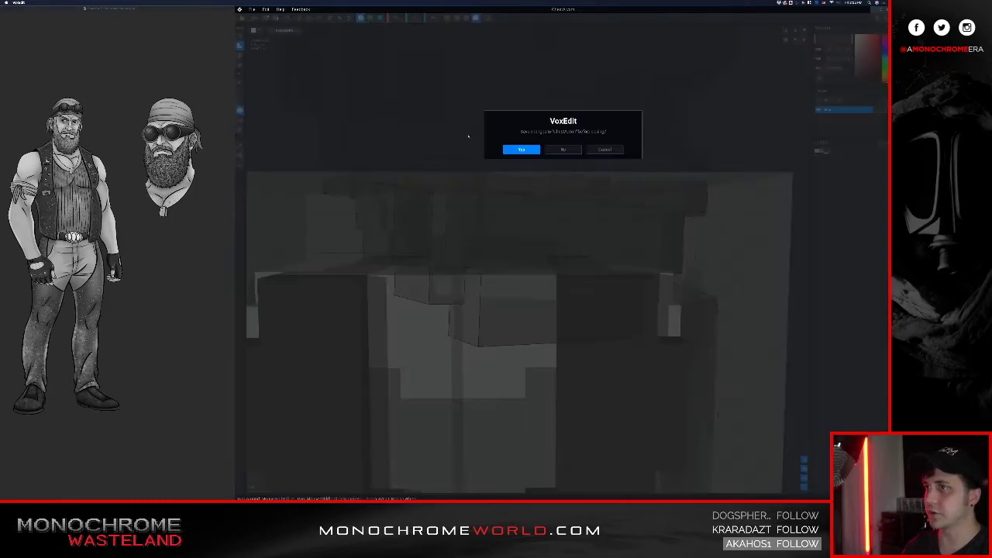
pyautogui.click(515, 150)
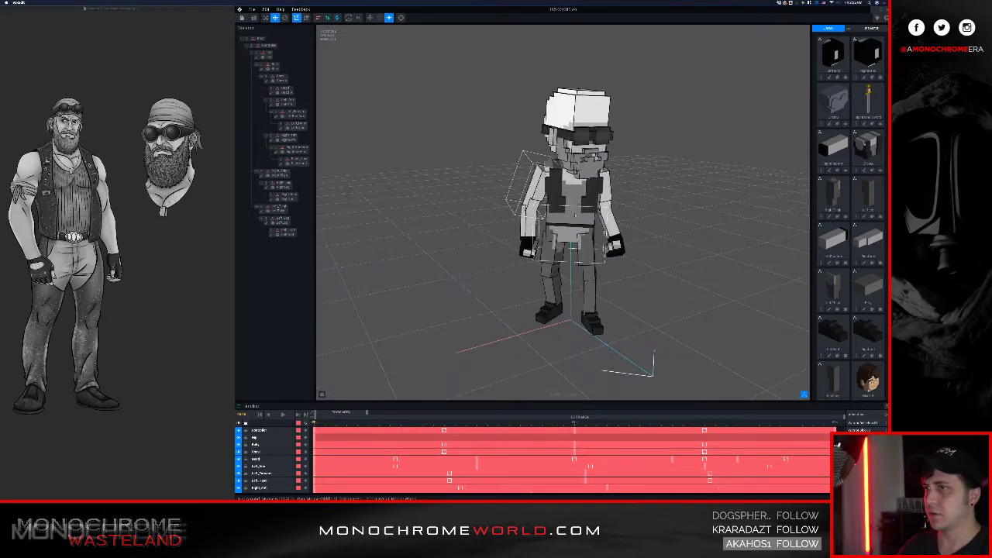
pyautogui.moveTo(518, 184); pyautogui.dragTo(572, 208, button='right')
pyautogui.scroll(5, 539, 136)
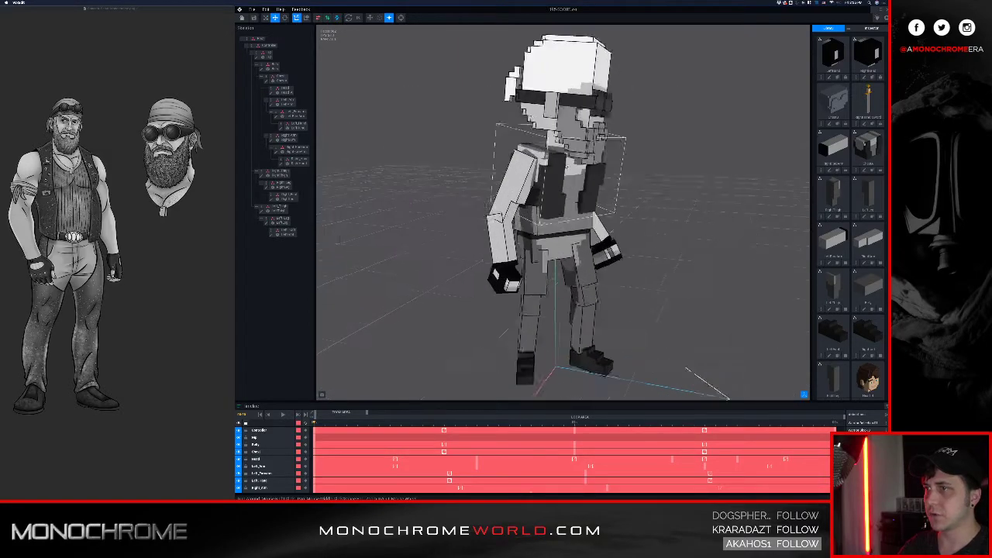
pyautogui.moveTo(539, 136); pyautogui.dragTo(512, 143, button='middle')
pyautogui.scroll(4, 512, 143)
pyautogui.moveTo(512, 143); pyautogui.dragTo(480, 190, button='right')
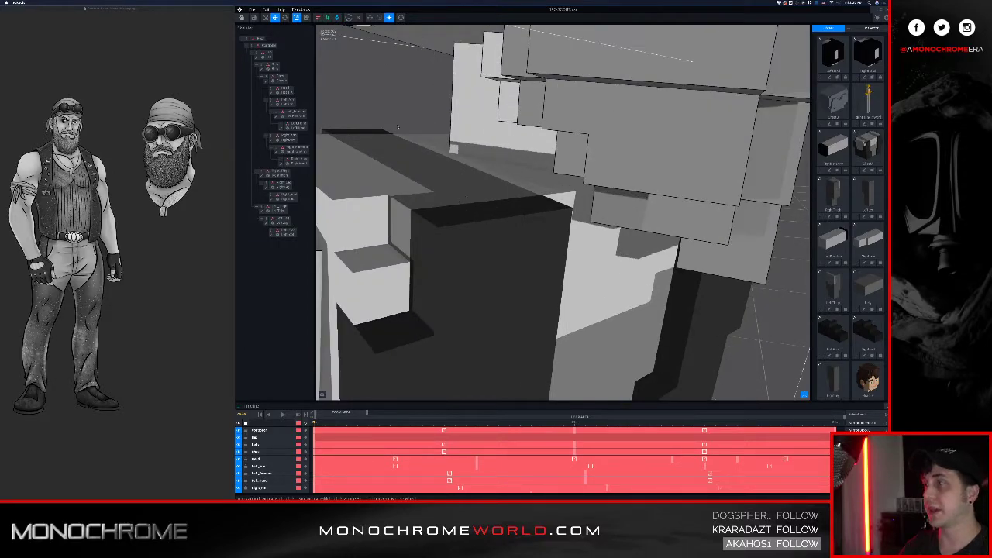
pyautogui.moveTo(420, 140); pyautogui.dragTo(434, 161, button='right')
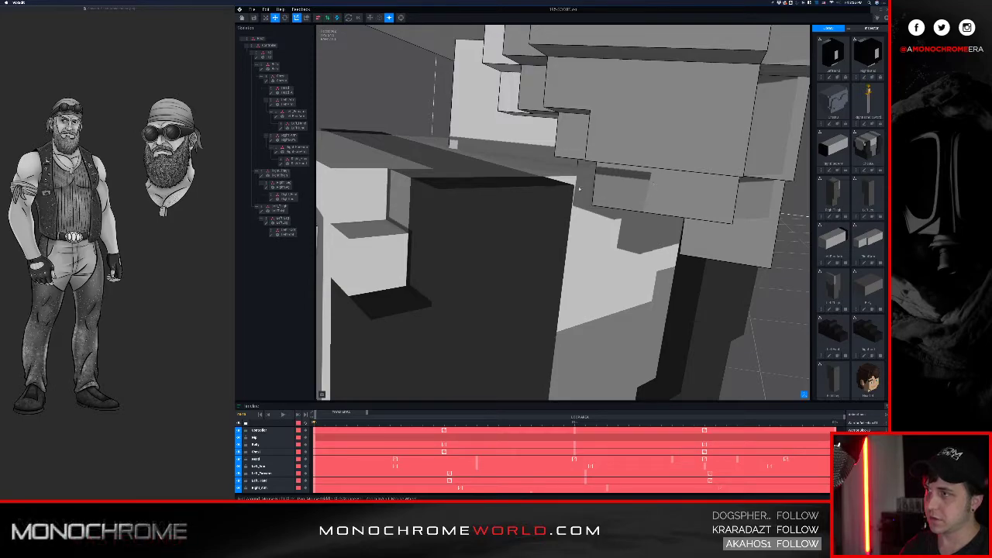
pyautogui.scroll(-5, 426, 174)
# Step: Reopen the chest and try raised dark grey voxel strips along the tops of both shoulders
pyautogui.click(427, 174)
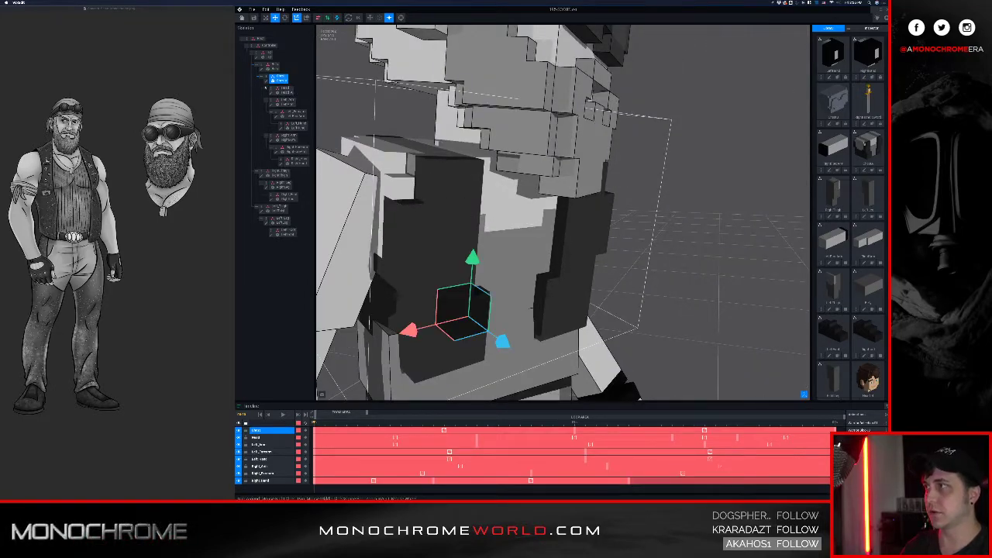
pyautogui.click(268, 81)
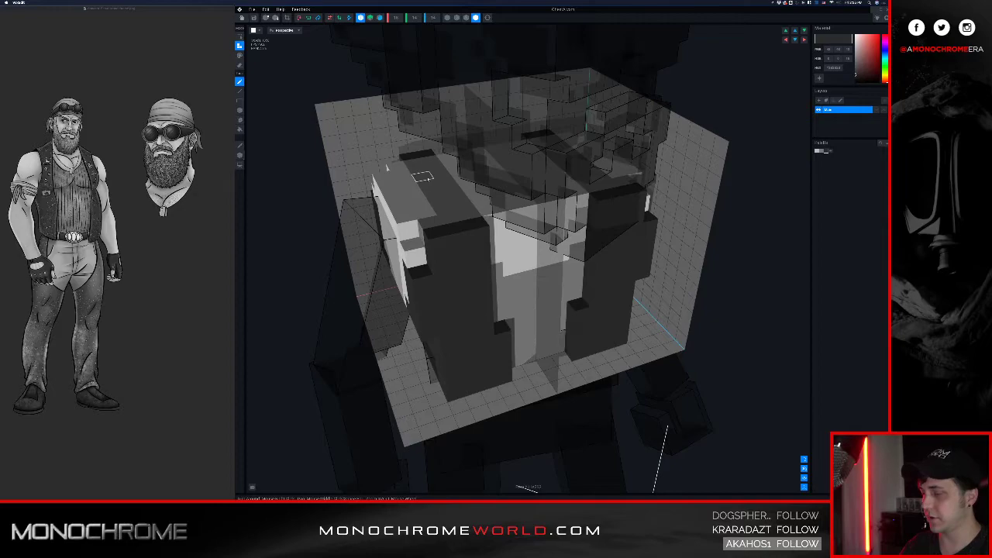
pyautogui.moveTo(428, 162); pyautogui.dragTo(466, 217)
pyautogui.click(431, 186)
pyautogui.moveTo(423, 169)
pyautogui.mouseDown()
pyautogui.moveTo(437, 202)
pyautogui.moveTo(432, 223)
pyautogui.mouseUp()
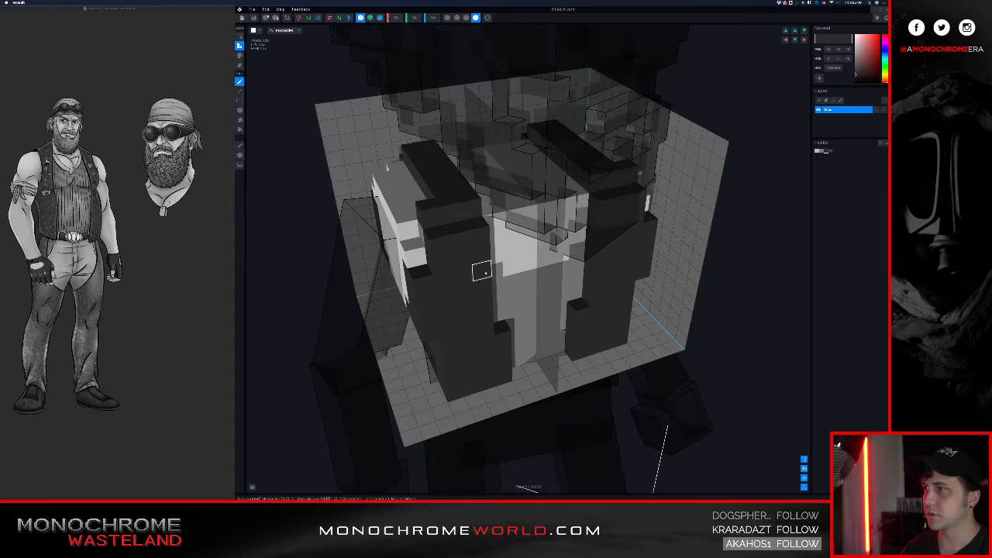
# Step: Erase the overhanging voxels at the front of the raised shoulder strips and check the vest on the character rig
pyautogui.press('e')
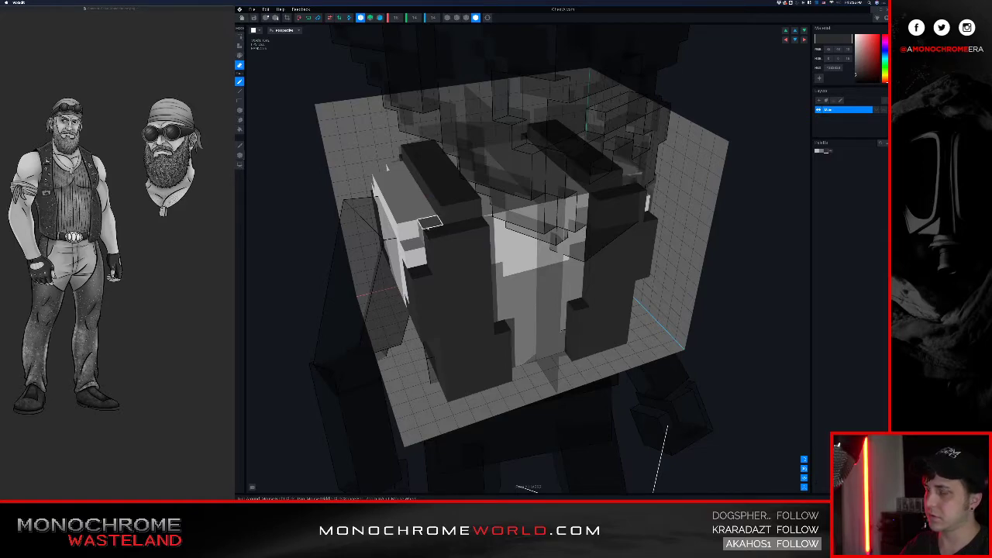
pyautogui.press('p')
pyautogui.moveTo(460, 259); pyautogui.dragTo(468, 255, button='right')
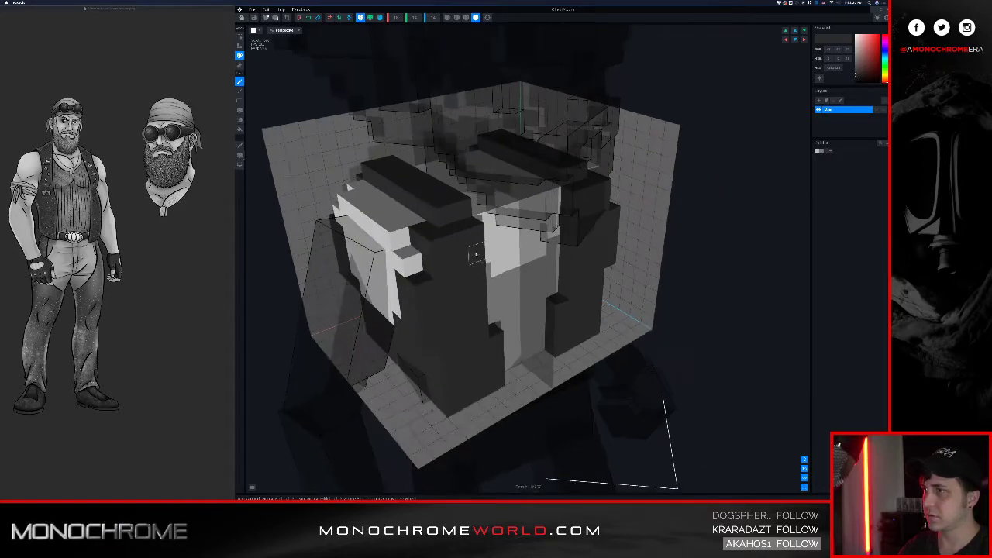
pyautogui.press('Left')
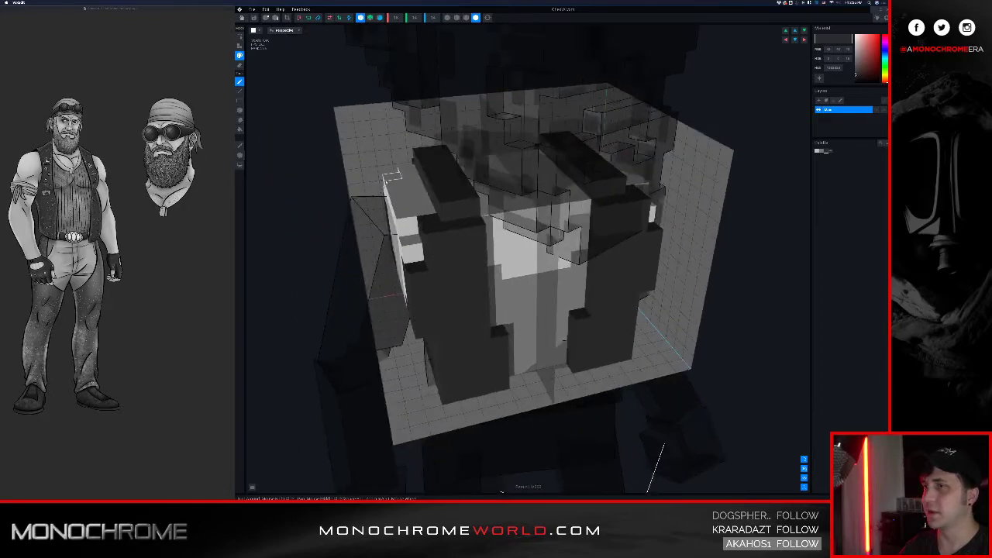
pyautogui.press('Left')
pyautogui.press('Left')
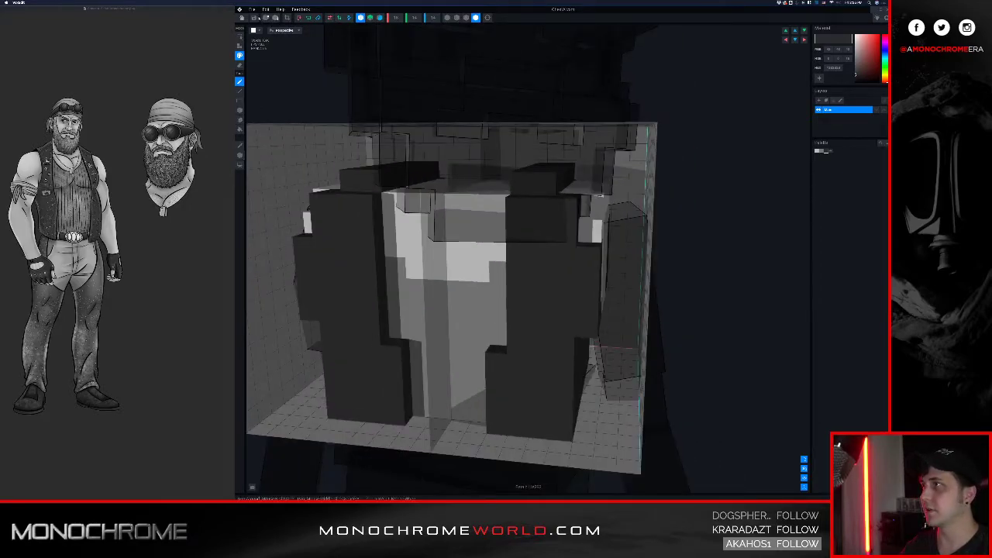
pyautogui.click(242, 17)
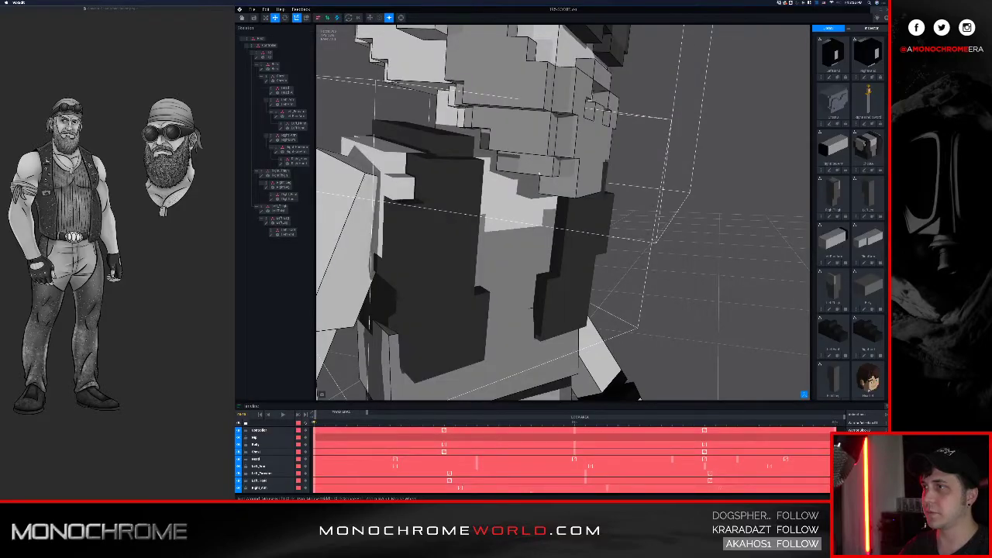
pyautogui.scroll(-5, 539, 174)
pyautogui.moveTo(612, 172); pyautogui.dragTo(516, 166, button='right')
pyautogui.scroll(-2, 555, 171)
# Step: Reopen the chest, erase the raised shoulder strips and paint the flat shoulder tops dark grey
pyautogui.click(428, 166)
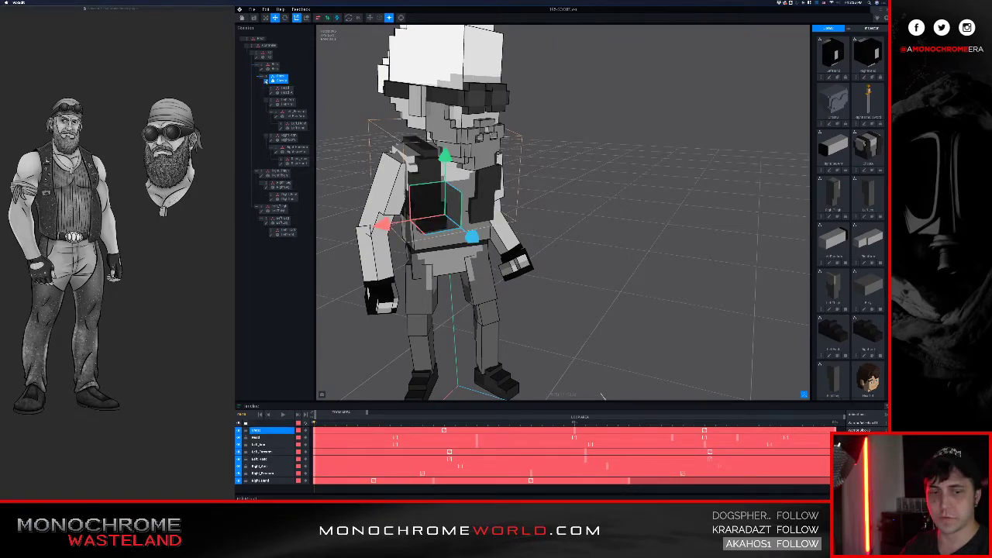
pyautogui.click(266, 79)
pyautogui.press('e')
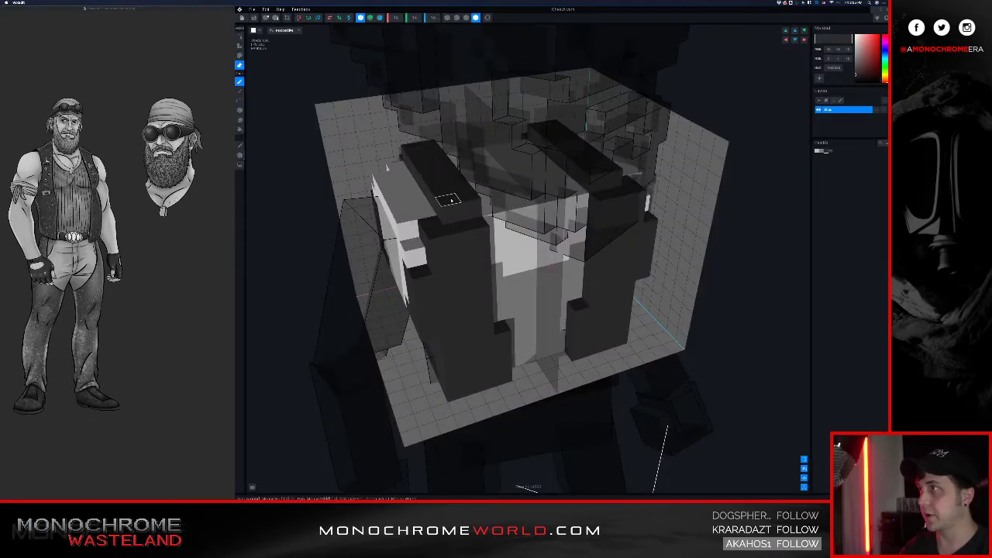
pyautogui.moveTo(469, 196)
pyautogui.mouseDown()
pyautogui.moveTo(446, 194)
pyautogui.moveTo(417, 162)
pyautogui.moveTo(423, 150)
pyautogui.moveTo(456, 199)
pyautogui.moveTo(423, 176)
pyautogui.mouseUp()
pyautogui.click(456, 189)
pyautogui.press('p')
pyautogui.moveTo(441, 189); pyautogui.dragTo(421, 174, button='right')
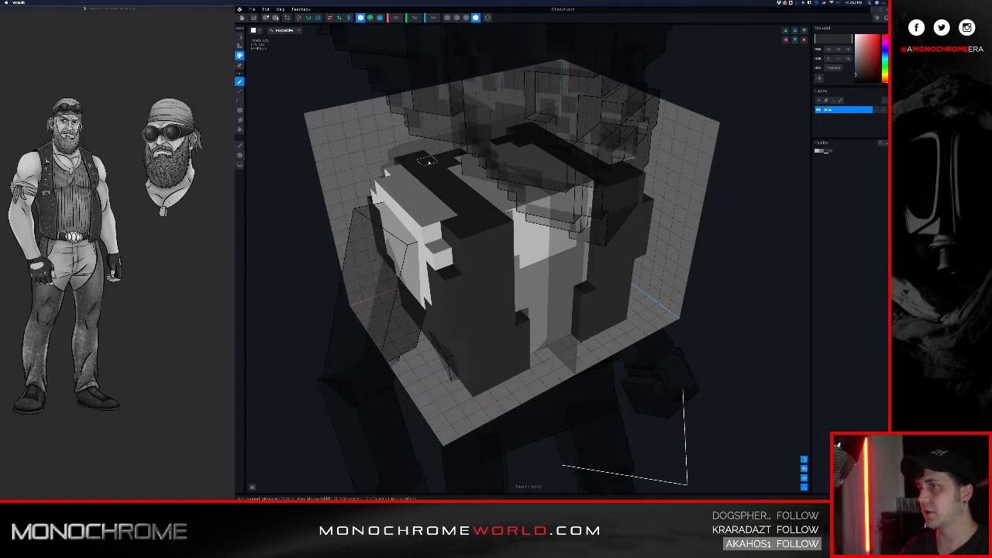
# Step: Extend the vest's dark grey along the outer and back edges of the shoulder top on the chest
pyautogui.moveTo(427, 161); pyautogui.dragTo(428, 163, button='right')
pyautogui.moveTo(352, 178)
pyautogui.mouseDown()
pyautogui.moveTo(369, 176)
pyautogui.moveTo(388, 194)
pyautogui.mouseUp()
pyautogui.press('a')
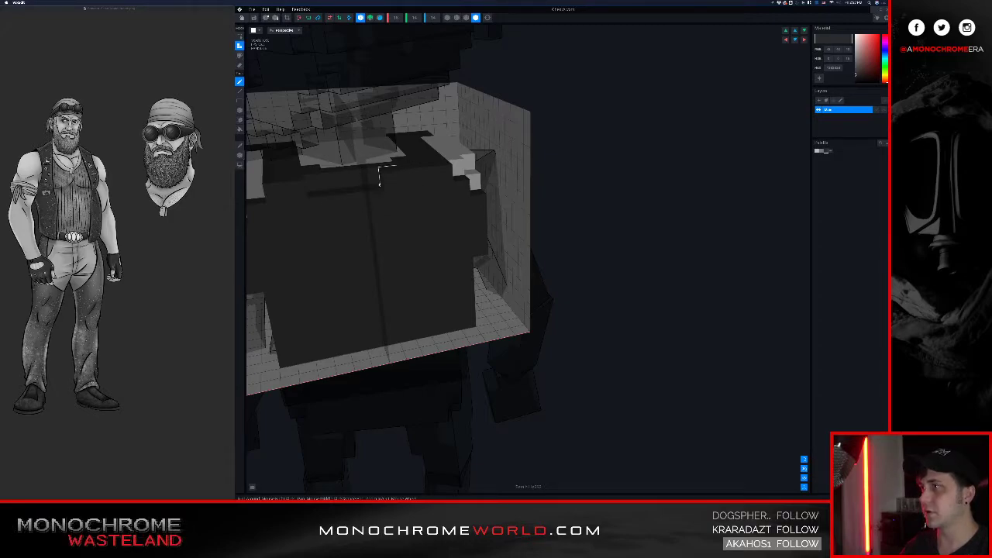
pyautogui.moveTo(343, 238); pyautogui.dragTo(417, 219, button='right')
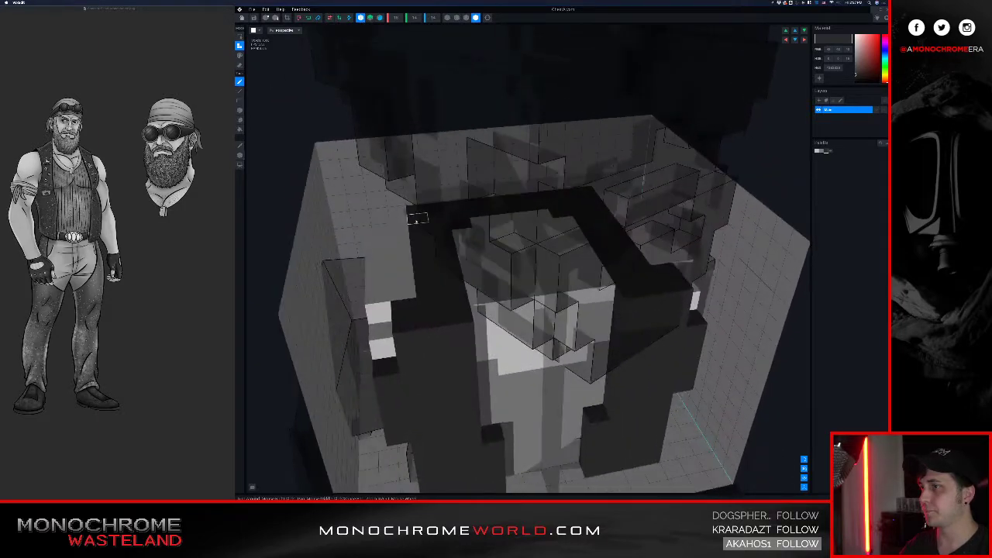
pyautogui.moveTo(403, 293); pyautogui.dragTo(398, 216)
pyautogui.moveTo(398, 216)
pyautogui.mouseDown(button='right')
pyautogui.moveTo(386, 206)
pyautogui.moveTo(479, 200)
pyautogui.mouseUp(button='right')
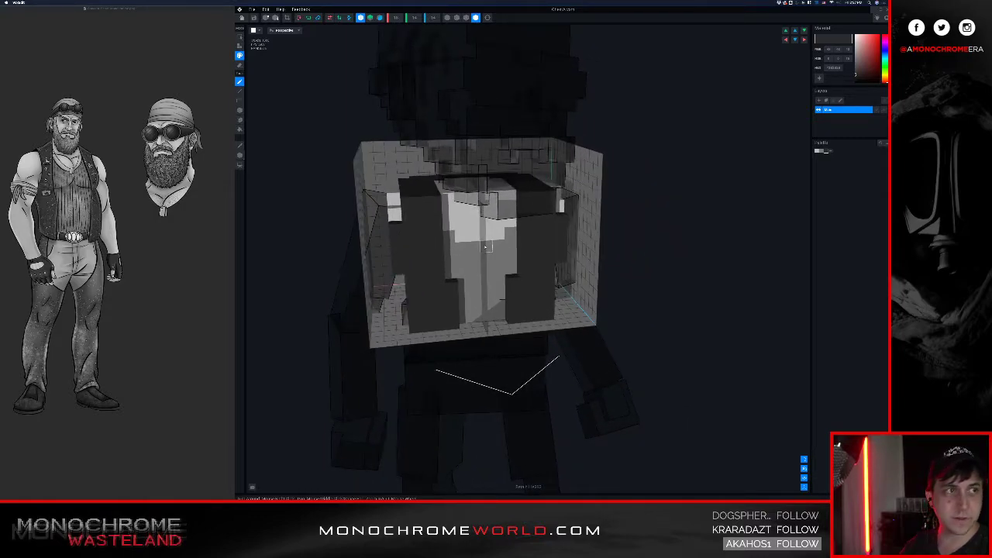
# Step: Sample the light skin tone, paint the neckline's V lower on the chest front, and save the chest back to the rig
pyautogui.press('i')
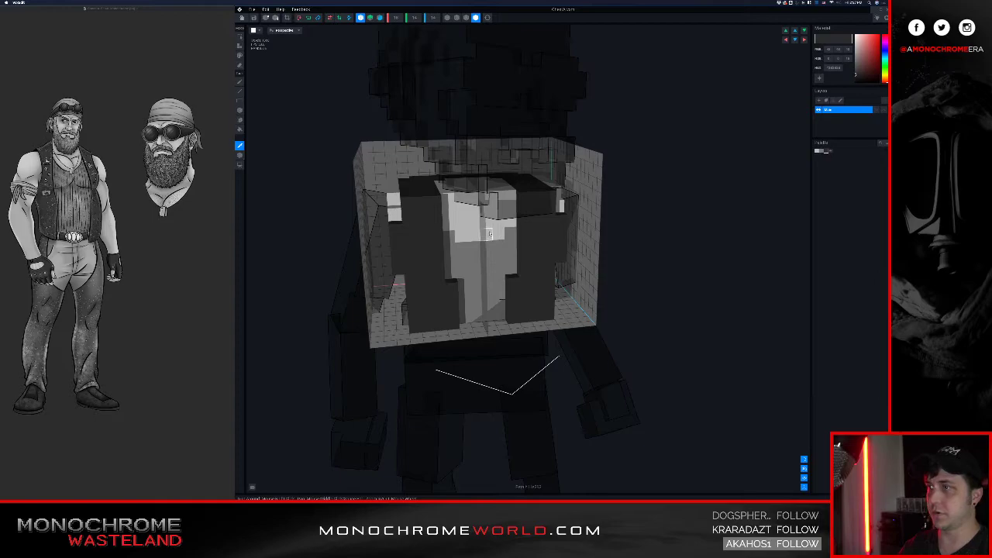
pyautogui.click(490, 234)
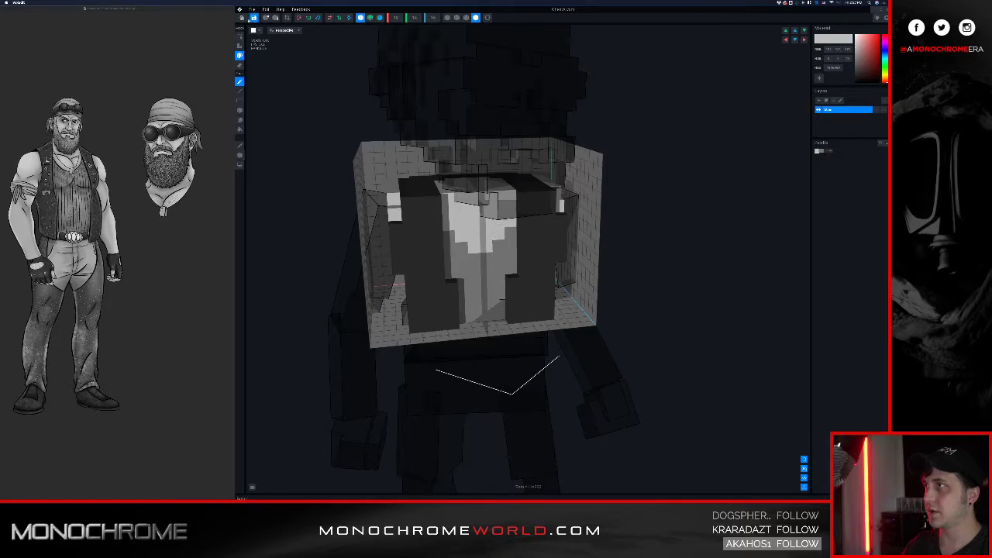
pyautogui.click(241, 17)
pyautogui.click(521, 150)
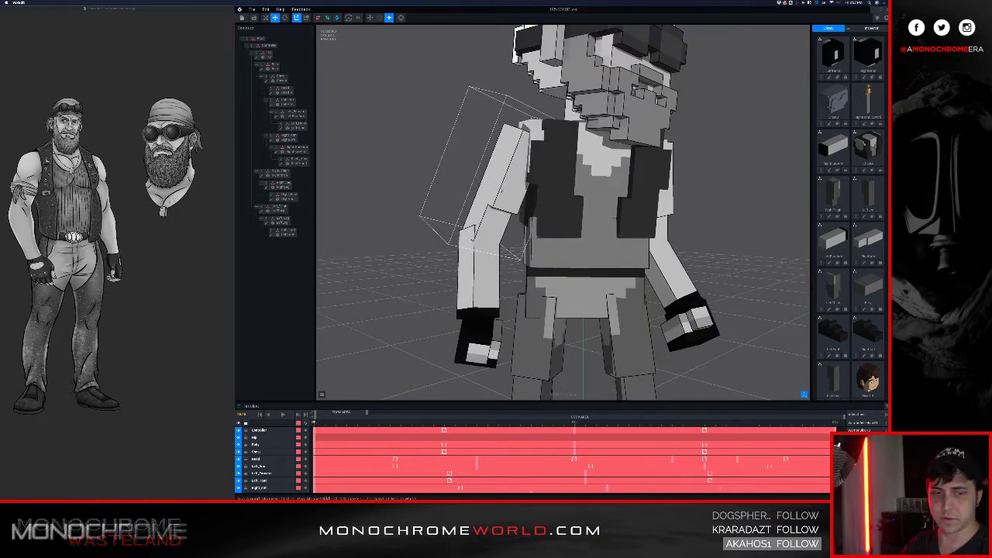
# Step: Examine the vest and waist on the character rig from the front and side, with the current animation playing
pyautogui.scroll(3, 563, 254)
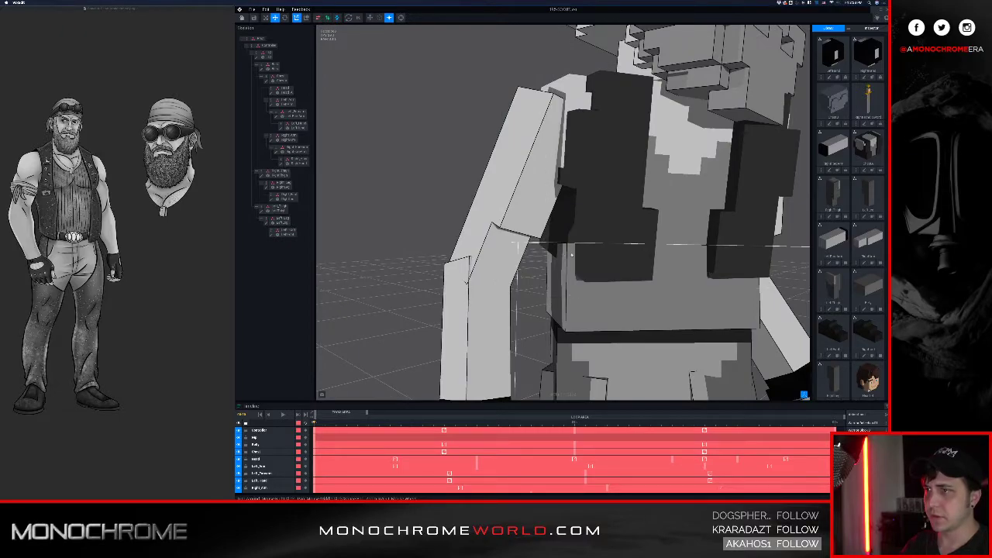
pyautogui.moveTo(622, 263); pyautogui.dragTo(563, 242, button='middle')
pyautogui.scroll(3, 563, 243)
pyautogui.moveTo(563, 242); pyautogui.dragTo(571, 241, button='right')
pyautogui.moveTo(571, 241); pyautogui.dragTo(536, 219, button='middle')
pyautogui.moveTo(625, 391); pyautogui.dragTo(565, 238, button='right')
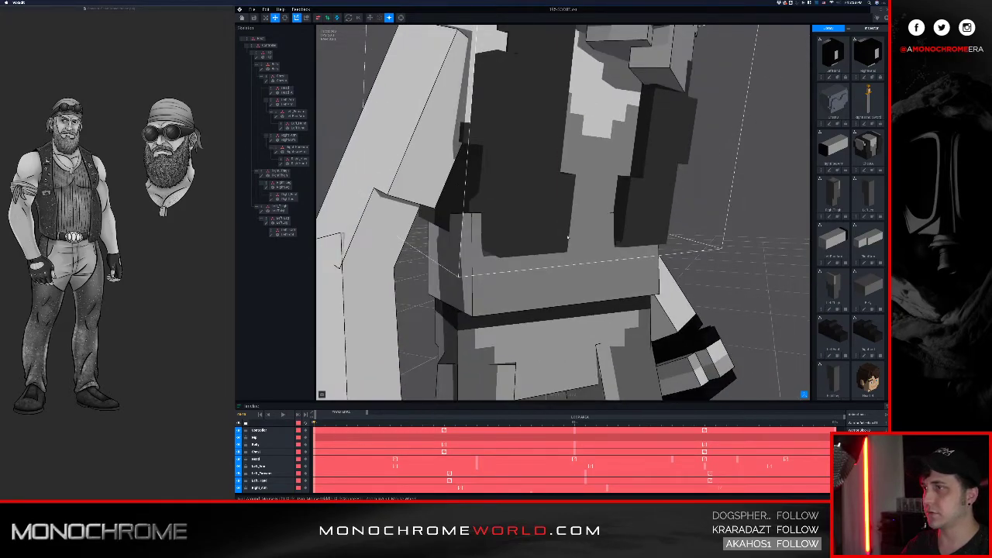
pyautogui.scroll(-5, 567, 237)
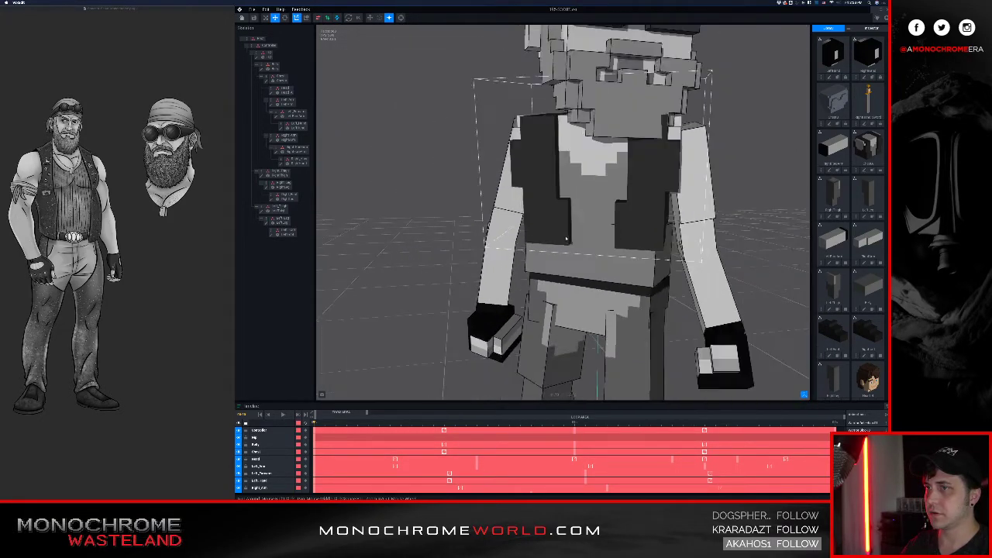
pyautogui.moveTo(566, 239); pyautogui.dragTo(437, 303, button='right')
pyautogui.press('space')
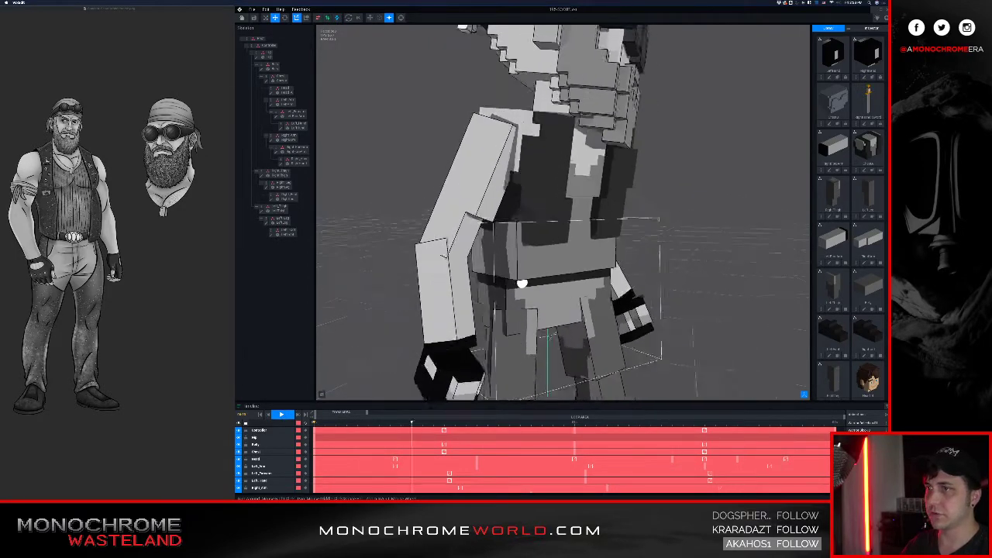
pyautogui.moveTo(548, 280); pyautogui.dragTo(562, 275, button='right')
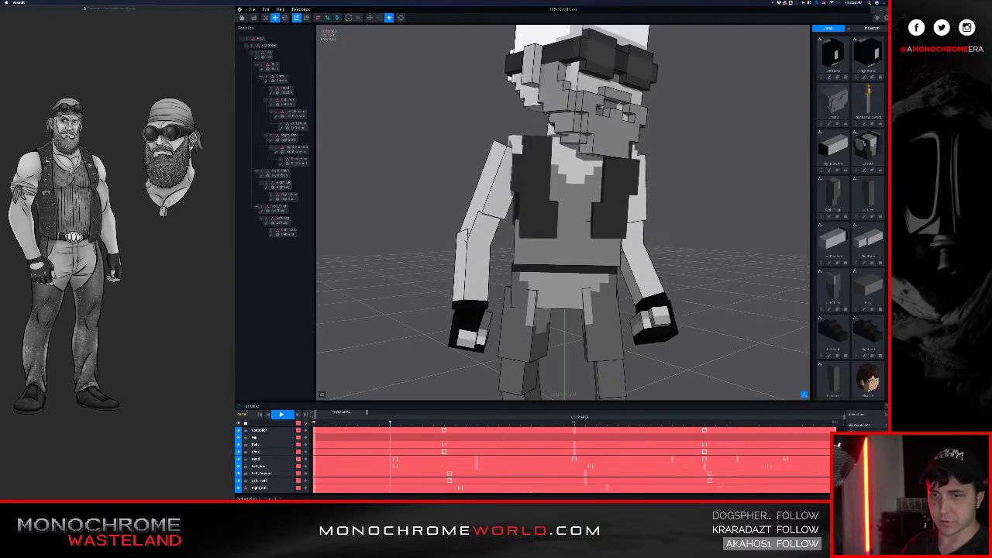
# Step: Switch to the running animation, check how the vest moves from several angles and stop the playback
pyautogui.click(858, 449)
pyautogui.moveTo(724, 284); pyautogui.dragTo(579, 232, button='right')
pyautogui.scroll(3, 579, 233)
pyautogui.scroll(-5, 578, 232)
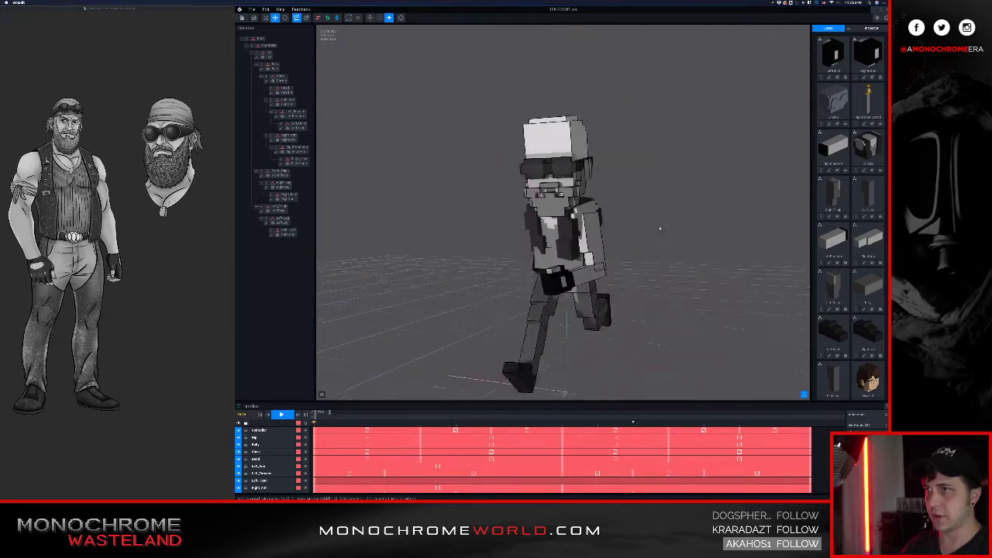
pyautogui.scroll(-2, 660, 228)
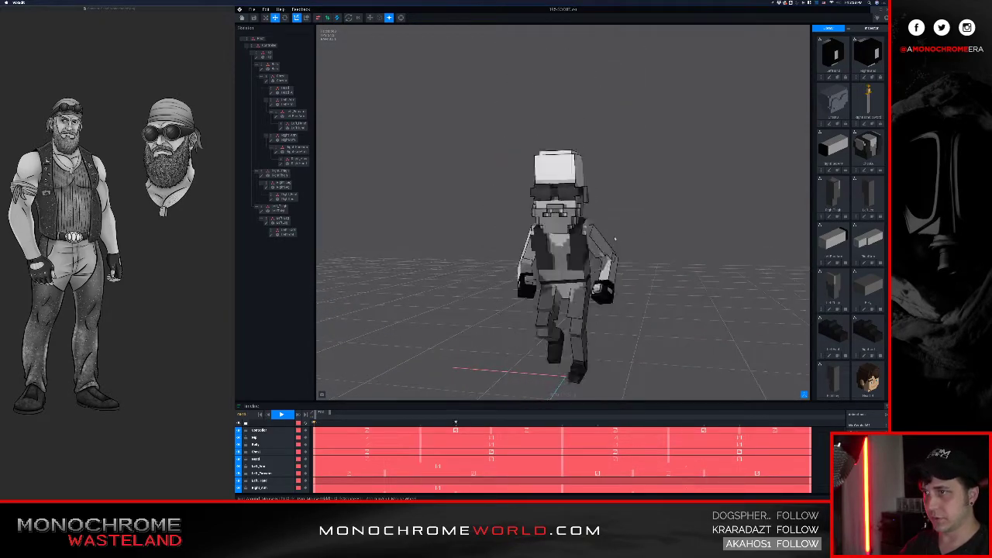
pyautogui.scroll(3, 404, 302)
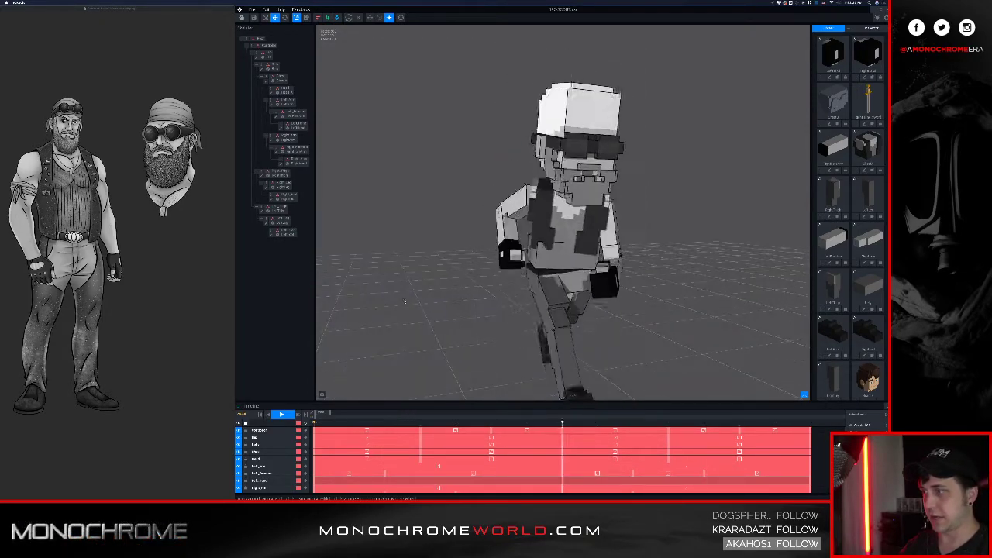
pyautogui.click(281, 415)
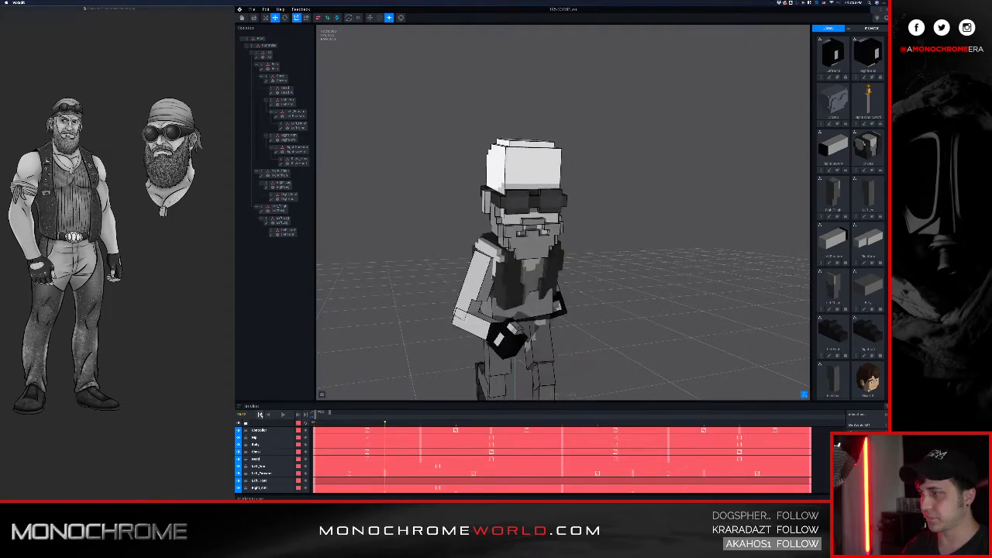
# Step: Open the belly part for editing, look it over from several sides and return to the character rig
pyautogui.scroll(2, 460, 307)
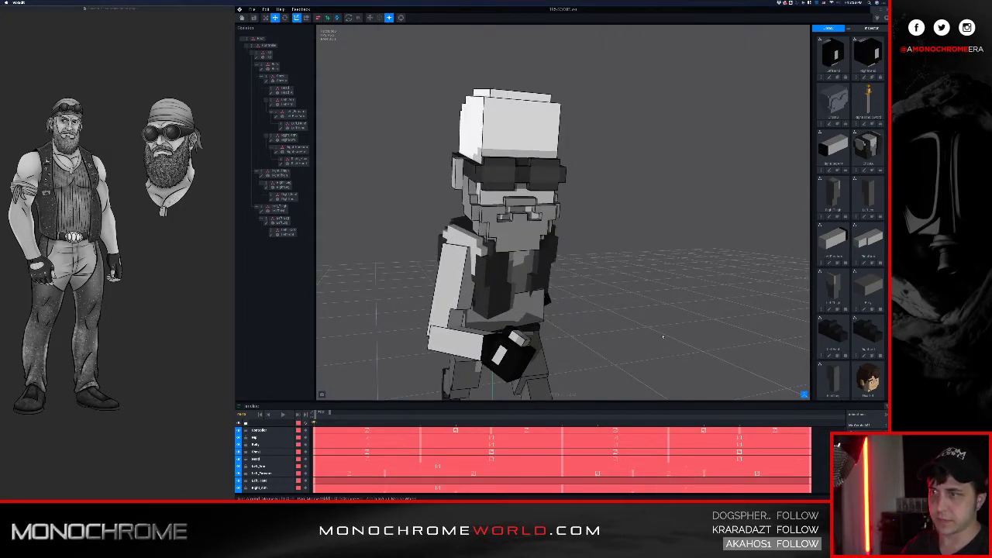
pyautogui.scroll(3, 676, 341)
pyautogui.moveTo(610, 313); pyautogui.dragTo(549, 338, button='right')
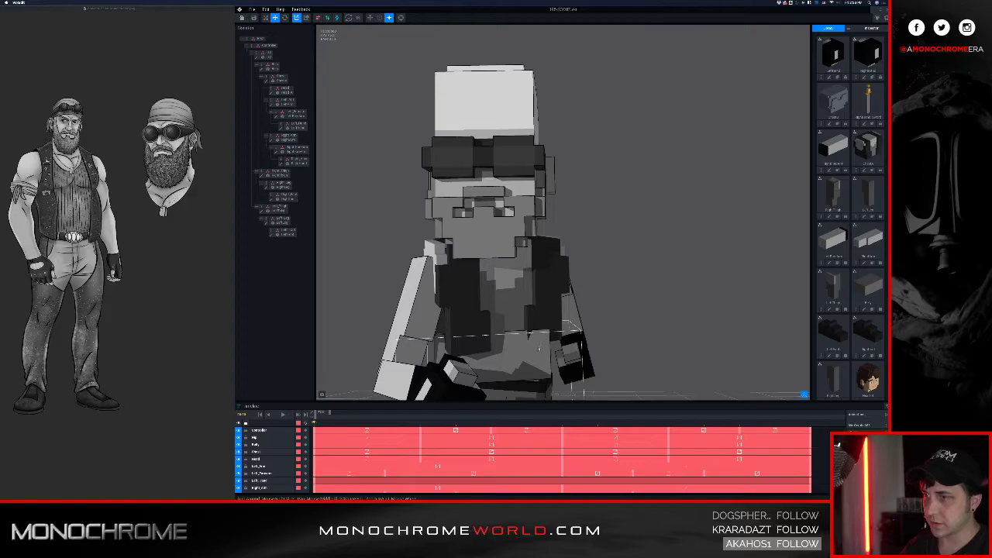
pyautogui.click(457, 366)
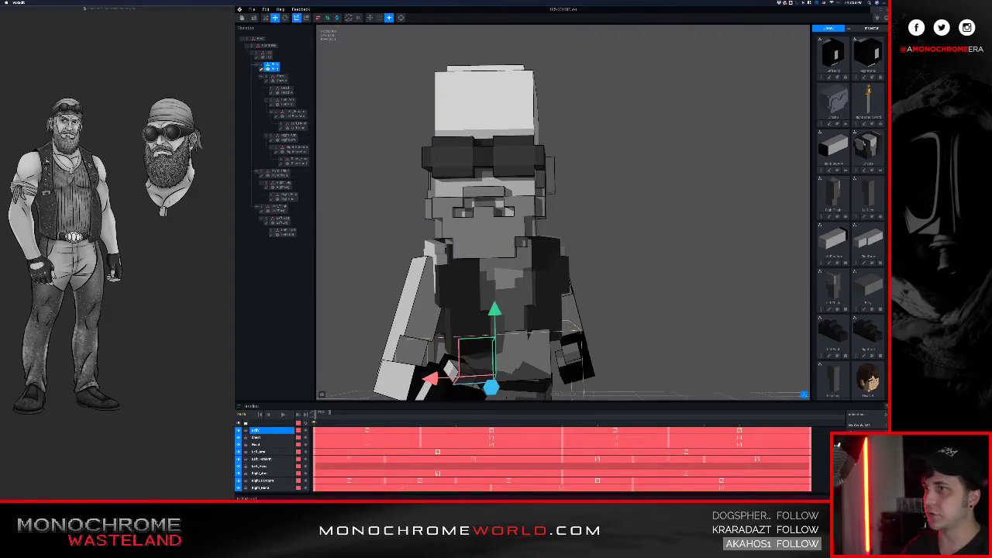
pyautogui.click(262, 69)
pyautogui.moveTo(491, 138)
pyautogui.mouseDown(button='right')
pyautogui.moveTo(415, 123)
pyautogui.moveTo(349, 140)
pyautogui.moveTo(492, 174)
pyautogui.moveTo(496, 139)
pyautogui.mouseUp(button='right')
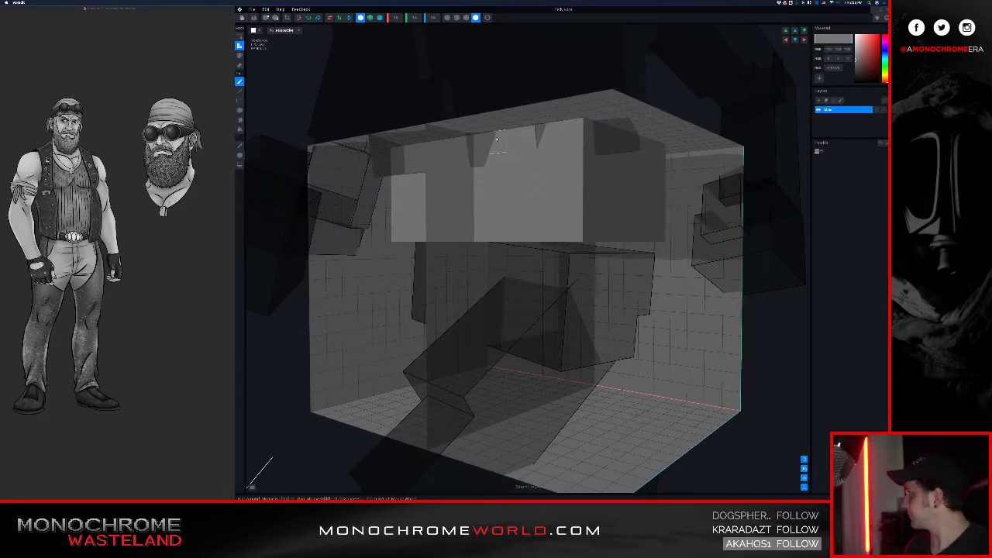
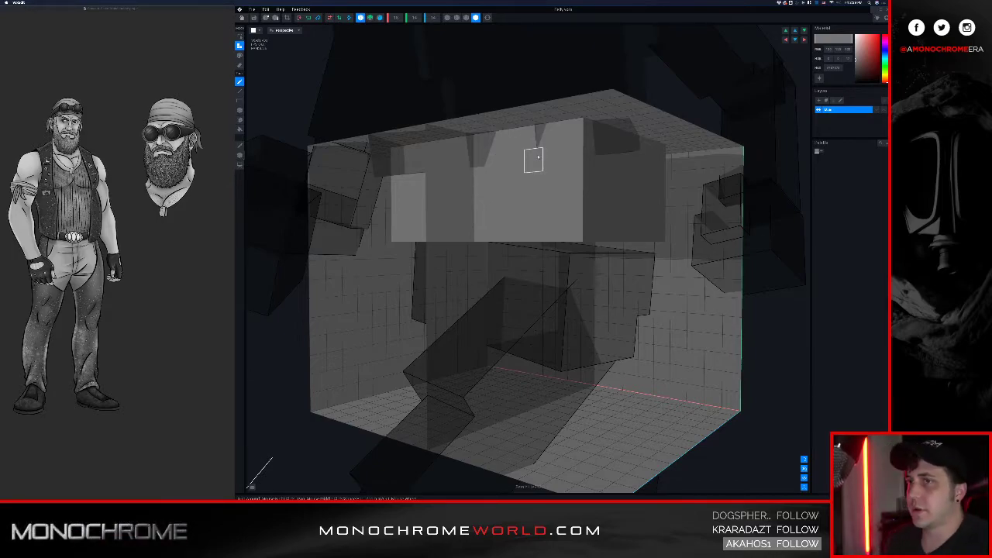
pyautogui.moveTo(537, 154); pyautogui.dragTo(548, 176, button='right')
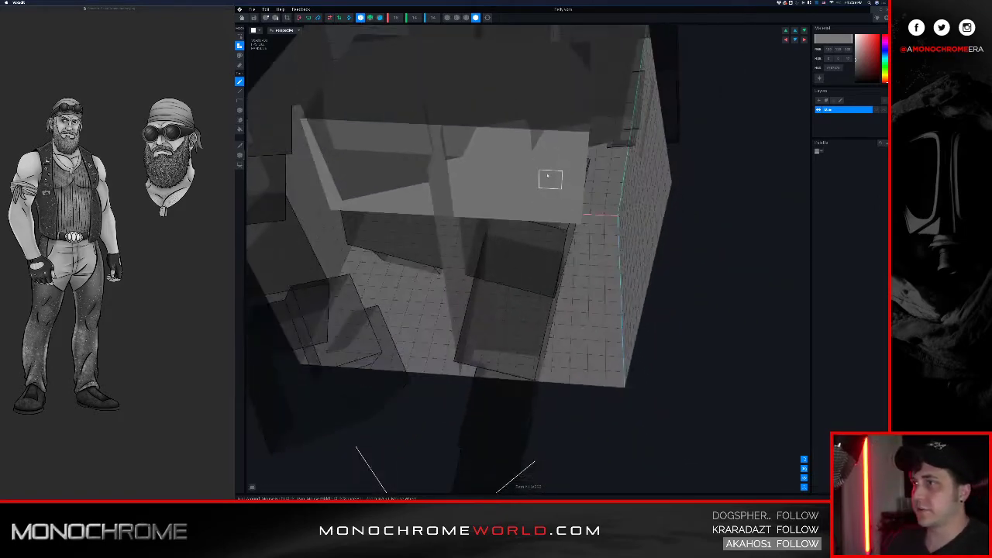
pyautogui.click(242, 17)
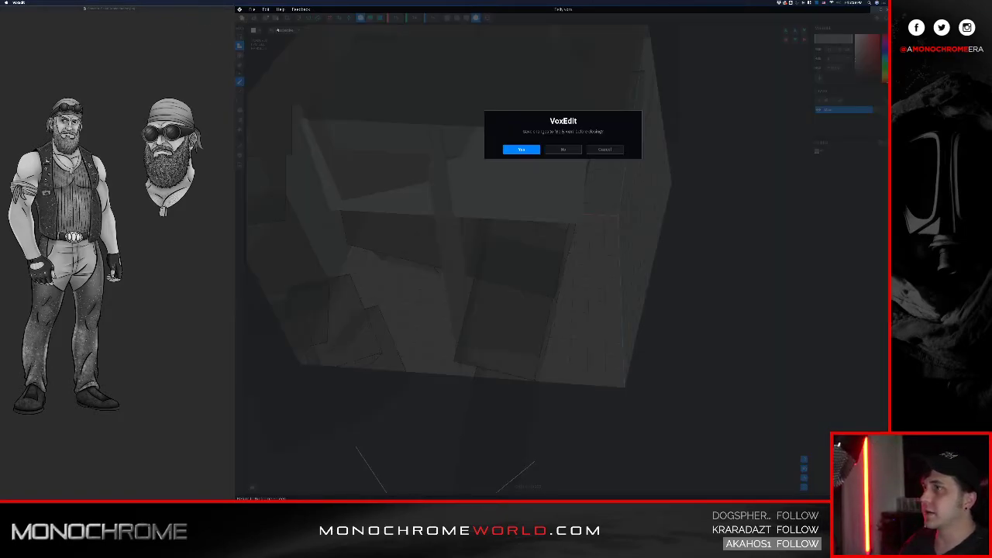
pyautogui.click(520, 149)
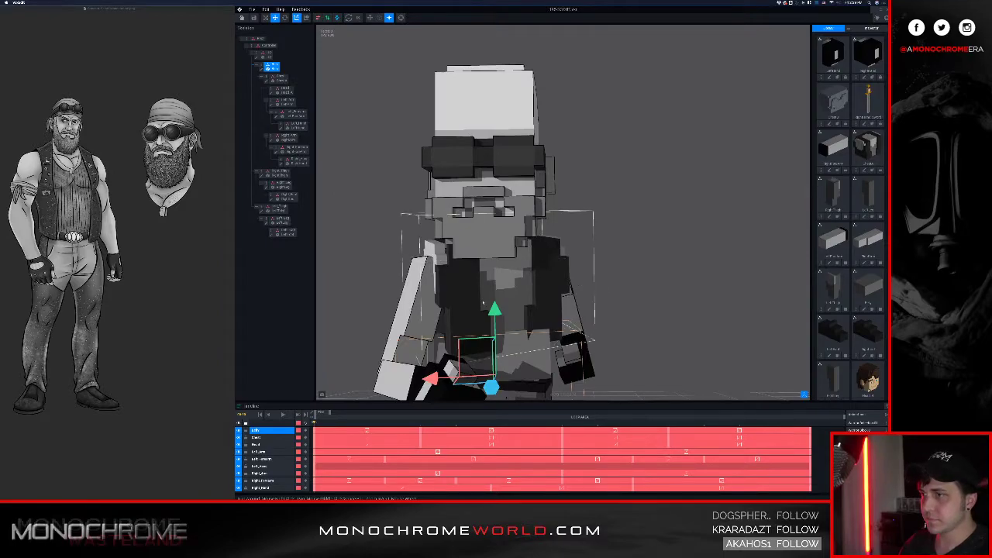
# Step: Open the chest, pick up the vest's dark grey colour and return to the character rig
pyautogui.click(465, 300)
pyautogui.doubleClick(268, 81)
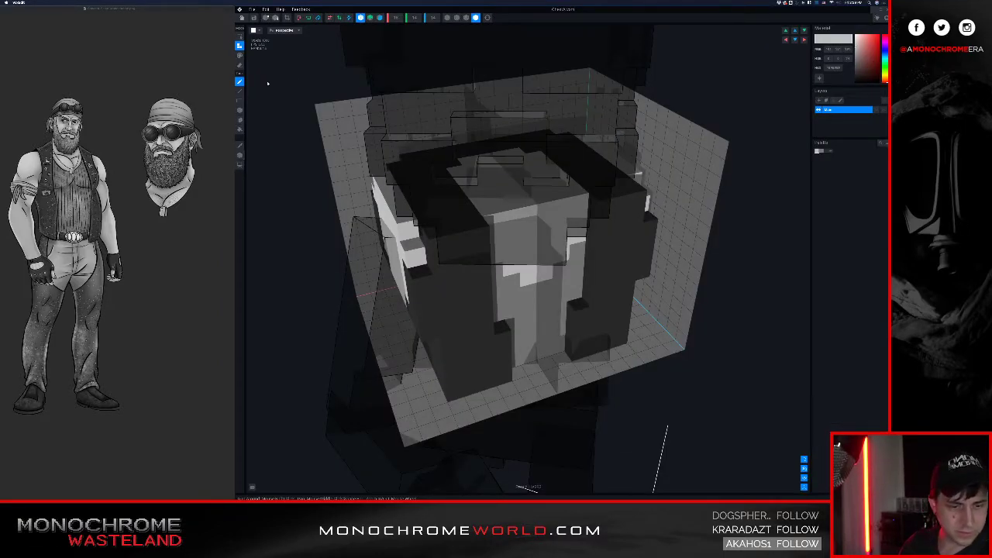
pyautogui.keyDown('alt'); pyautogui.click(444, 295); pyautogui.keyUp('alt')
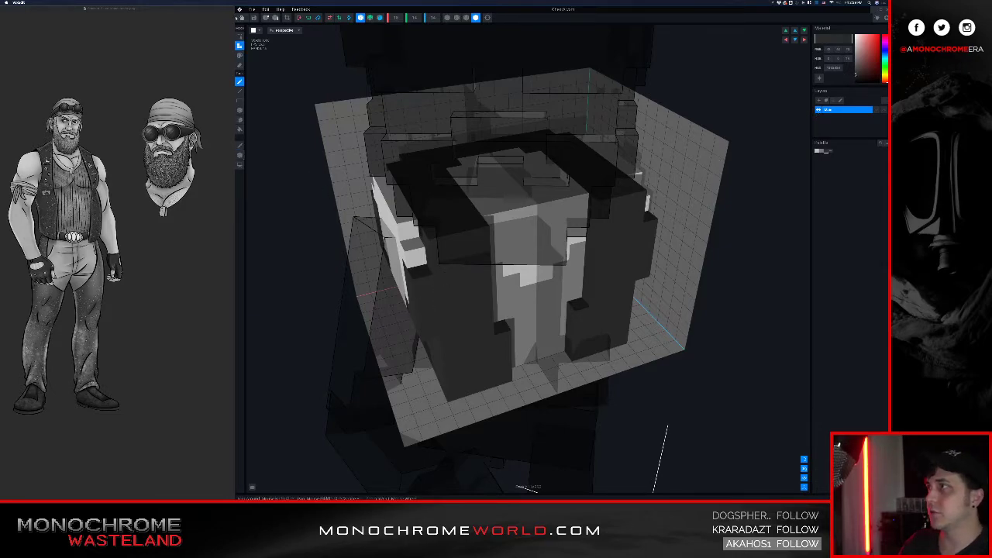
pyautogui.click(241, 17)
pyautogui.click(510, 149)
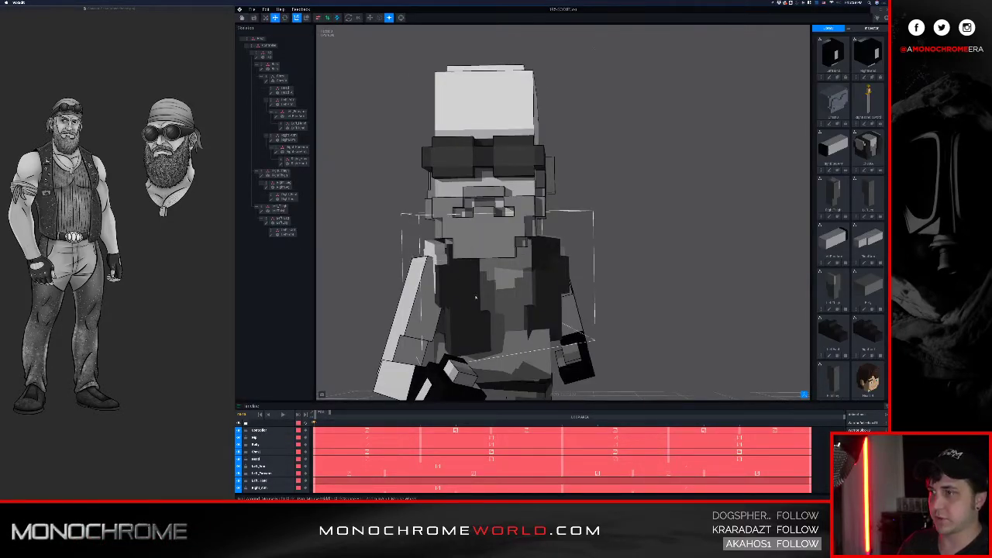
# Step: Open the belly for editing and recolour its grey voxels with the vest's dark grey
pyautogui.moveTo(502, 305); pyautogui.dragTo(470, 225, button='middle')
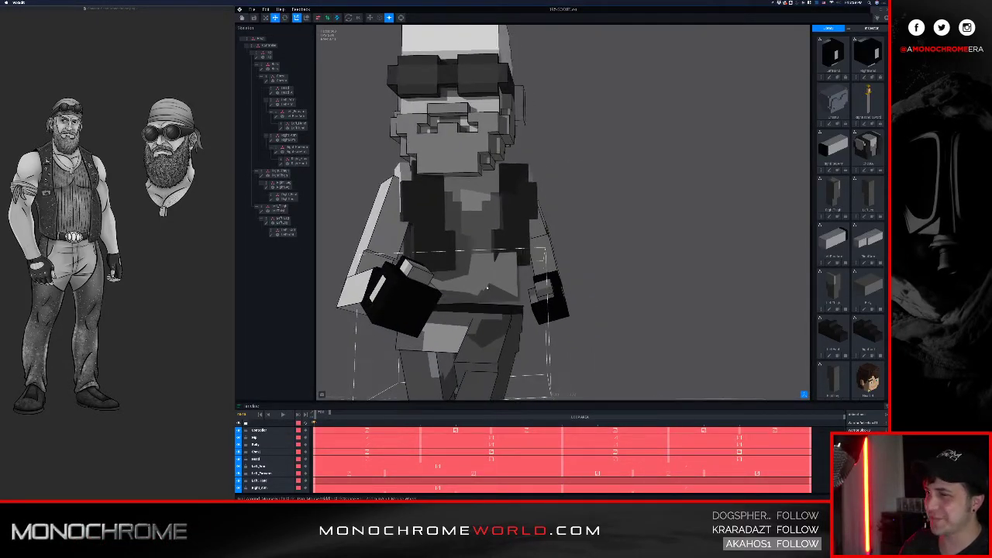
pyautogui.moveTo(527, 310); pyautogui.dragTo(481, 286, button='right')
pyautogui.click(482, 286)
pyautogui.moveTo(480, 283); pyautogui.dragTo(481, 285)
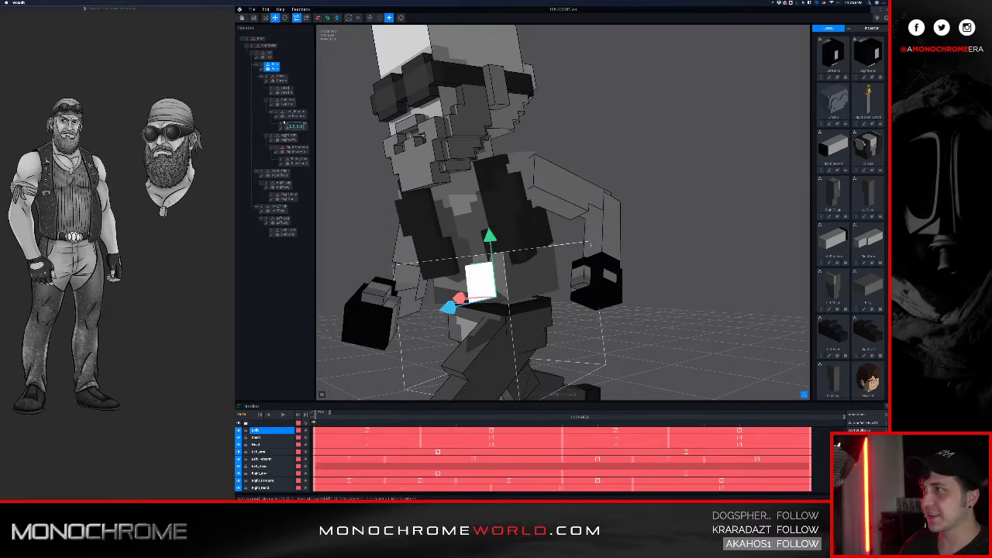
pyautogui.click(261, 69)
pyautogui.click(835, 68)
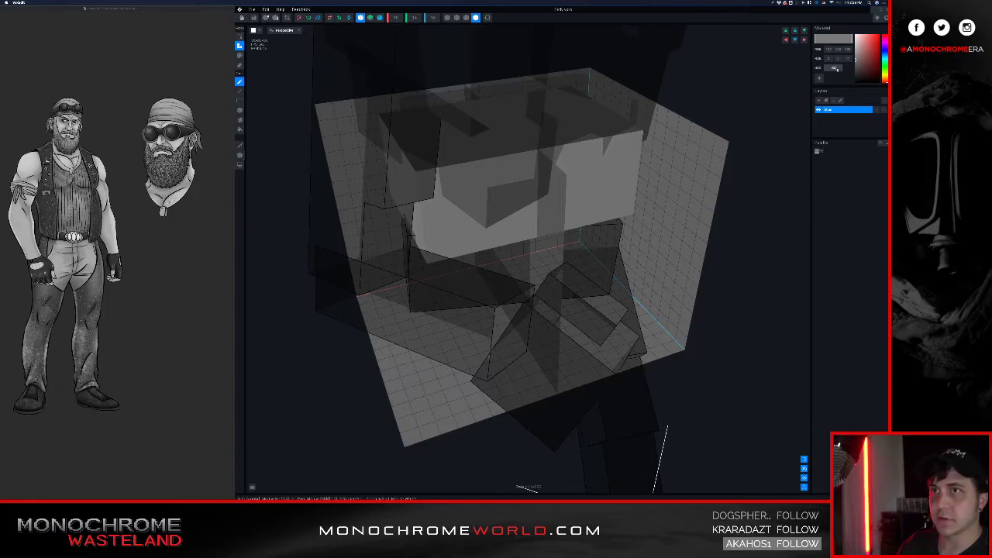
pyautogui.press('Return')
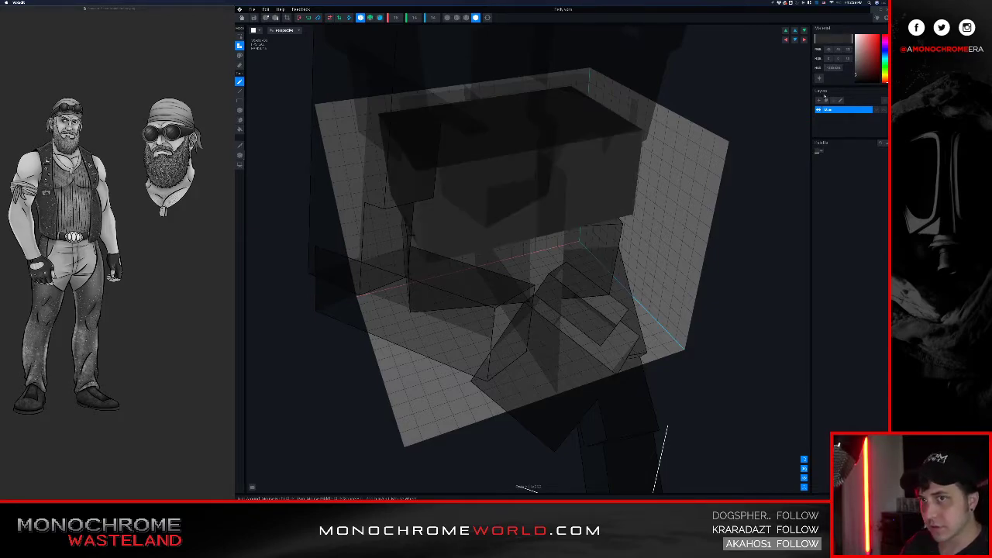
# Step: Save the recoloured belly, return to the character rig and examine the torso from several sides
pyautogui.moveTo(542, 258)
pyautogui.mouseDown(button='right')
pyautogui.moveTo(531, 255)
pyautogui.moveTo(550, 256)
pyautogui.mouseUp(button='right')
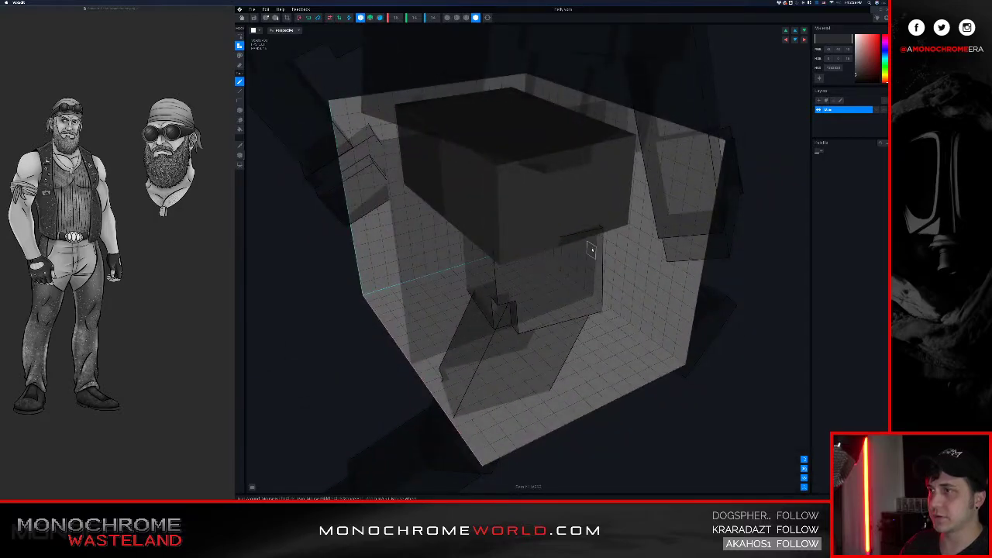
pyautogui.scroll(3, 578, 195)
pyautogui.moveTo(578, 195)
pyautogui.mouseDown(button='right')
pyautogui.moveTo(537, 229)
pyautogui.moveTo(550, 200)
pyautogui.moveTo(597, 198)
pyautogui.mouseUp(button='right')
pyautogui.moveTo(597, 198); pyautogui.dragTo(585, 190, button='middle')
pyautogui.click(242, 18)
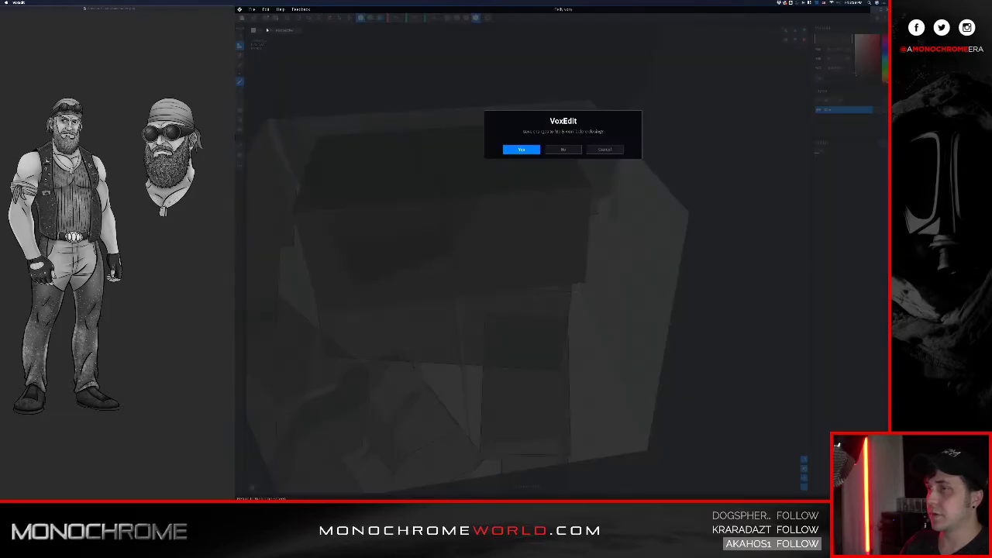
pyautogui.click(518, 148)
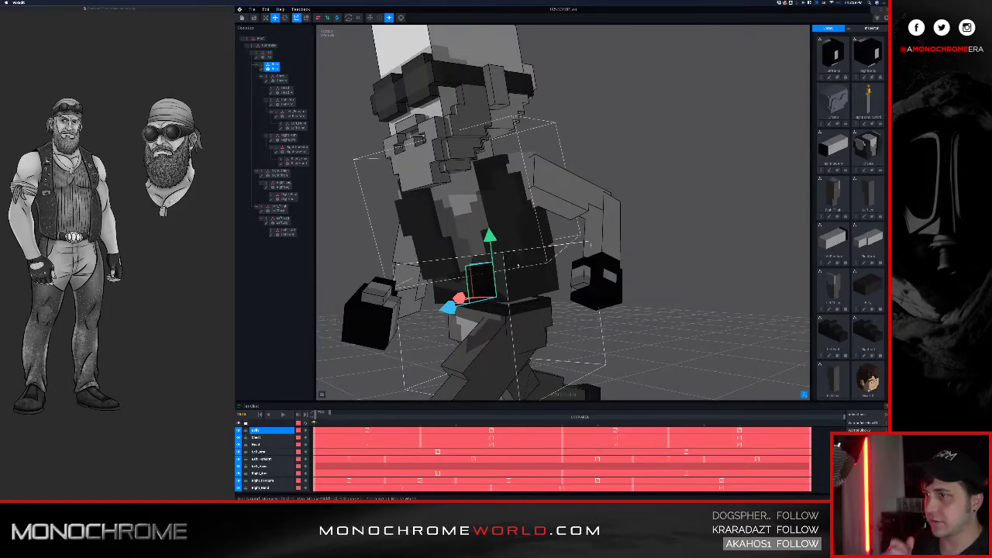
pyautogui.moveTo(532, 287); pyautogui.dragTo(520, 286, button='right')
pyautogui.scroll(-4, 520, 286)
pyautogui.moveTo(431, 279); pyautogui.dragTo(621, 270, button='right')
pyautogui.moveTo(621, 271); pyautogui.dragTo(620, 267, button='middle')
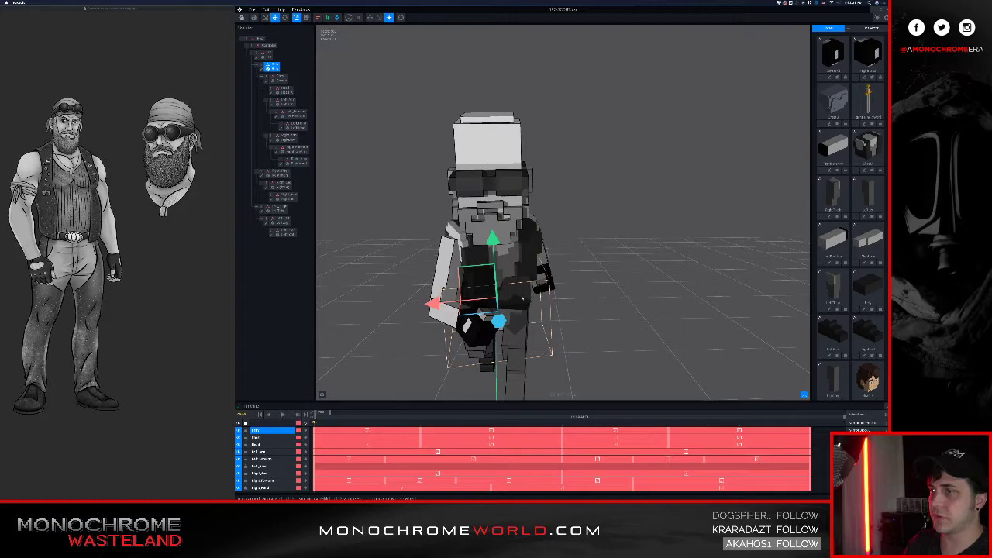
# Step: Open the belly part for editing, return to the character rig and examine the torso up close
pyautogui.click(261, 69)
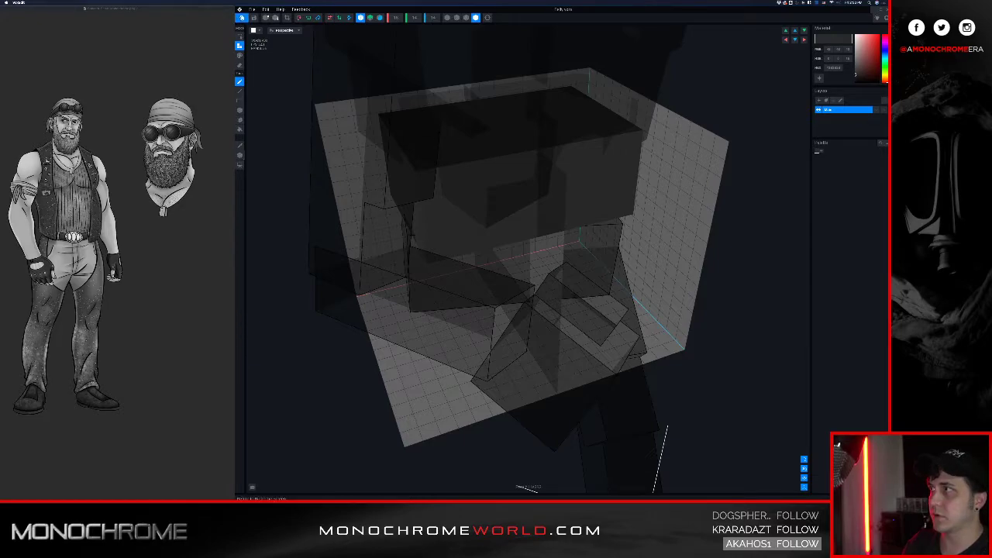
pyautogui.click(243, 18)
pyautogui.click(521, 148)
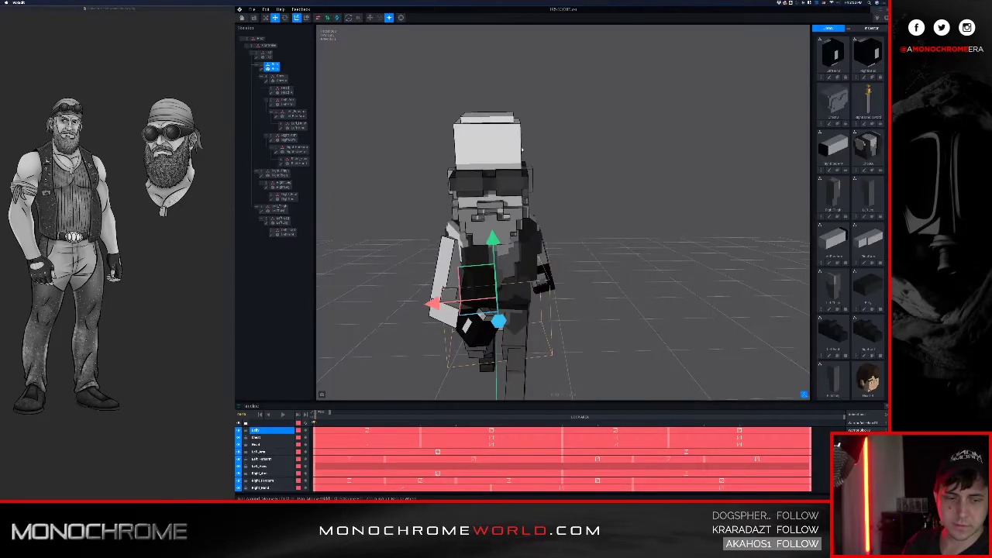
pyautogui.scroll(5, 521, 295)
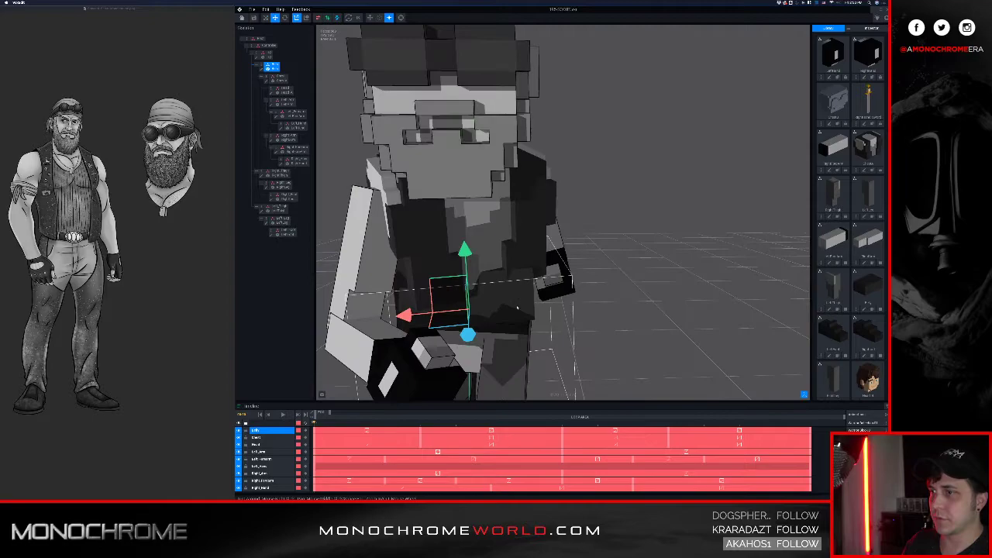
# Step: Open the chest for editing, pick up the shirt's lighter grey and return to the character rig
pyautogui.click(491, 250)
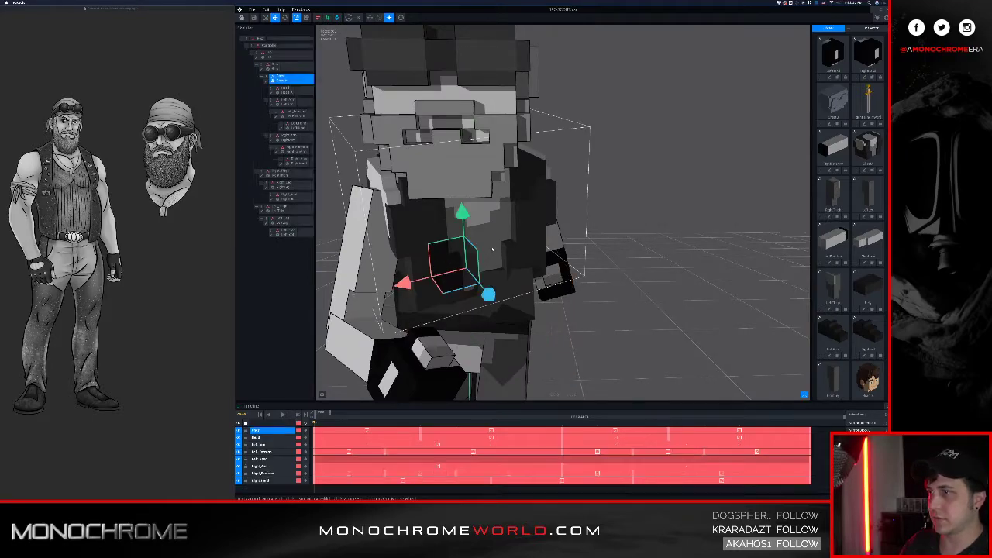
pyautogui.click(267, 82)
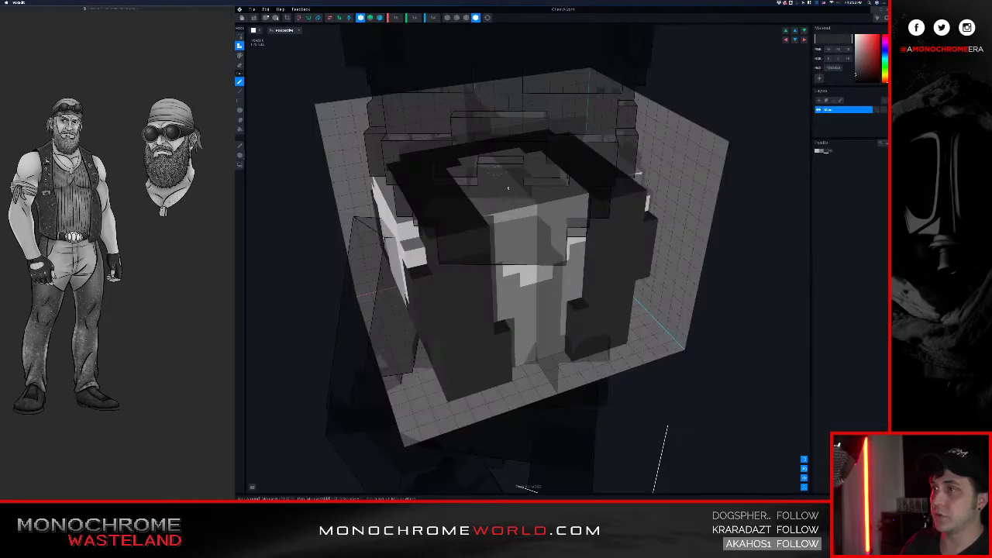
pyautogui.keyDown('alt'); pyautogui.click(519, 316); pyautogui.keyUp('alt')
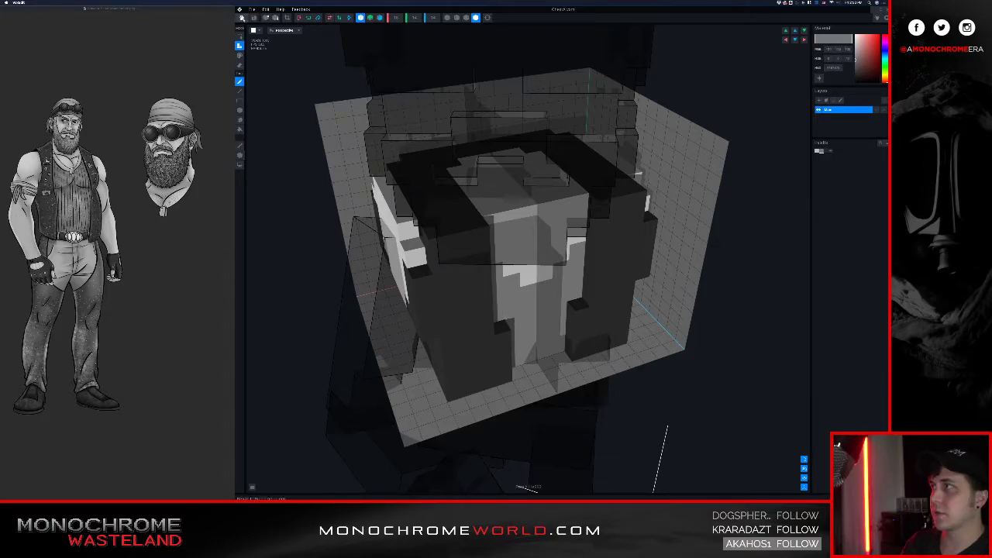
pyautogui.click(241, 18)
pyautogui.click(521, 149)
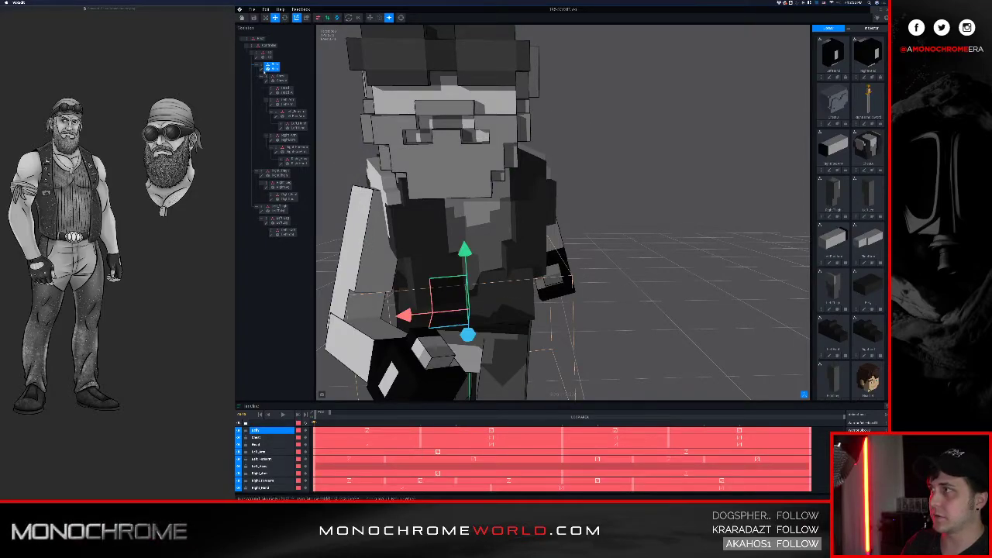
# Step: Open the belly for editing and recolour its voxels with the shirt's lighter grey from the chest
pyautogui.click(262, 69)
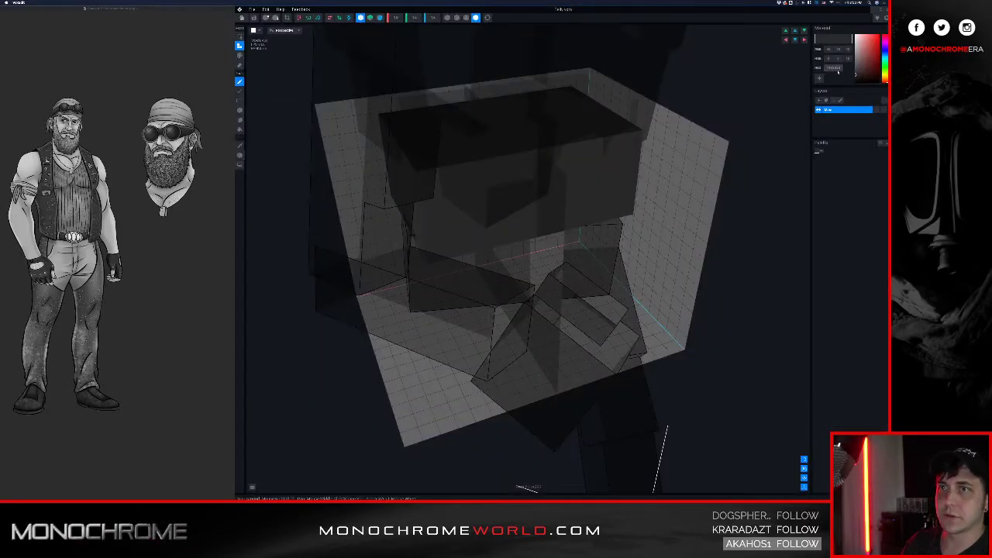
pyautogui.write('#187878')
pyautogui.press('Return')
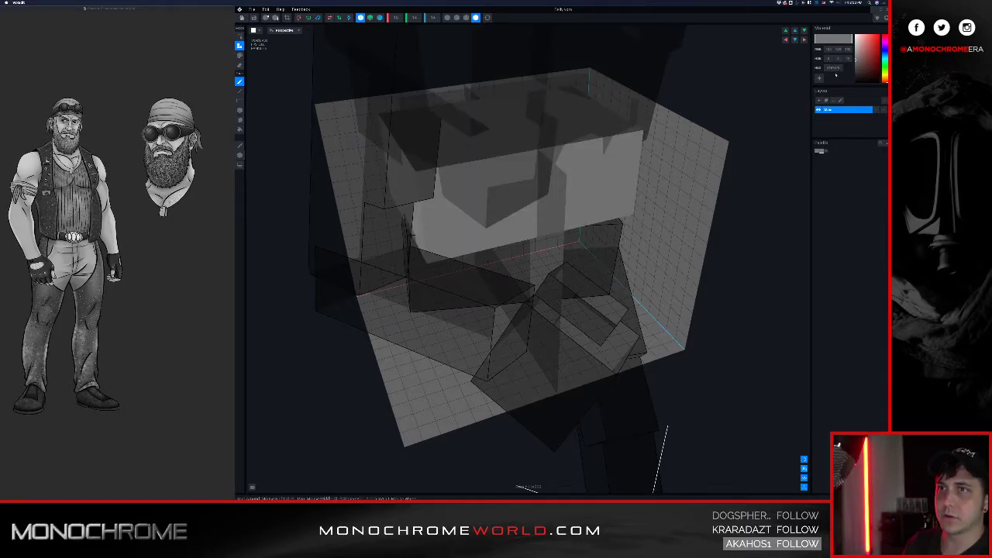
# Step: Set the current colour to the vest's dark grey #282828, save the belly and return to the character rig
pyautogui.click(833, 71)
pyautogui.write('#2')
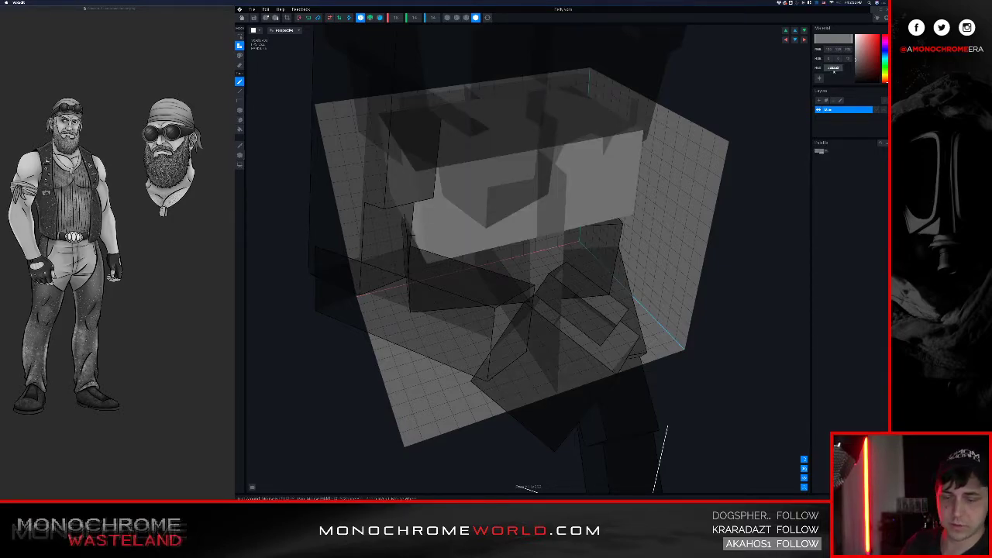
pyautogui.write('82828')
pyautogui.press('Return')
pyautogui.moveTo(591, 184); pyautogui.dragTo(597, 184, button='right')
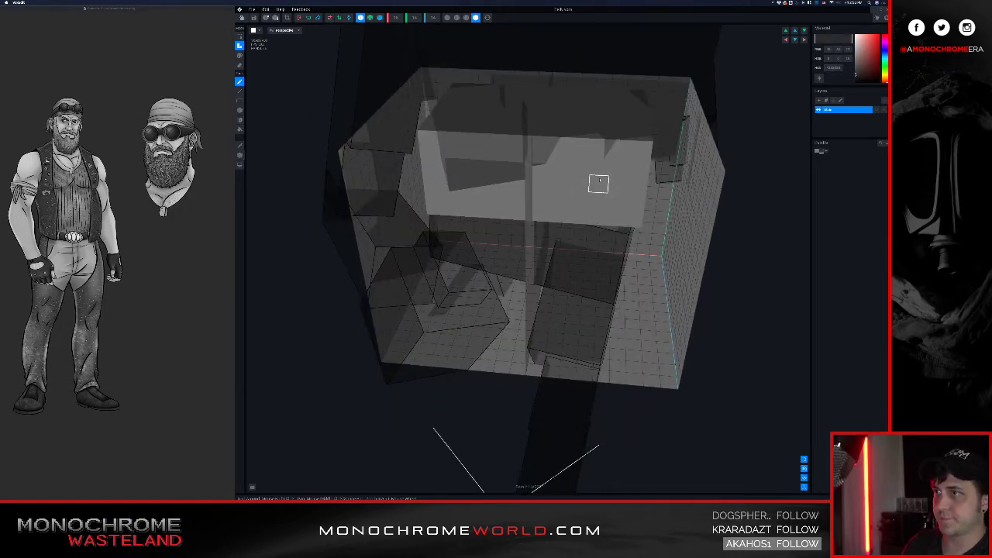
pyautogui.click(242, 17)
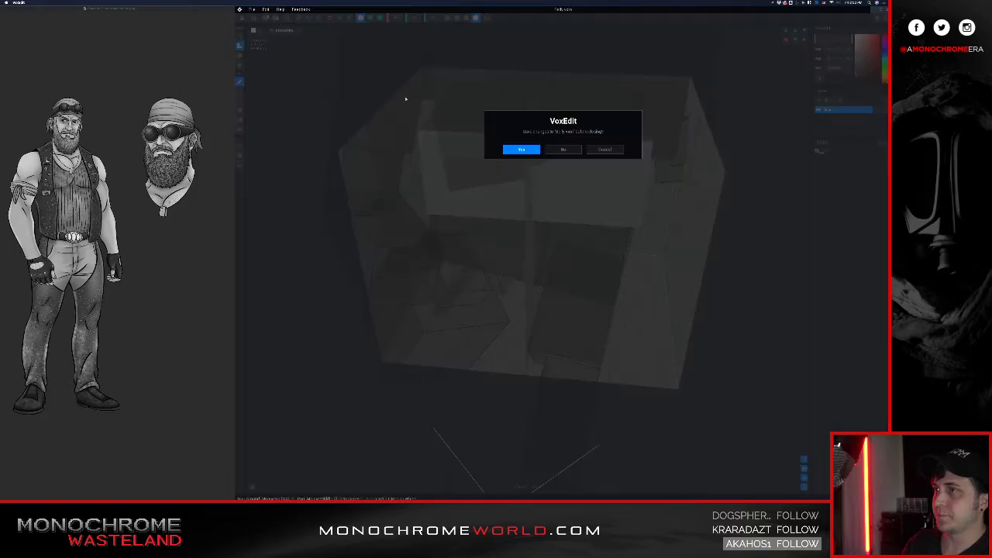
pyautogui.click(520, 149)
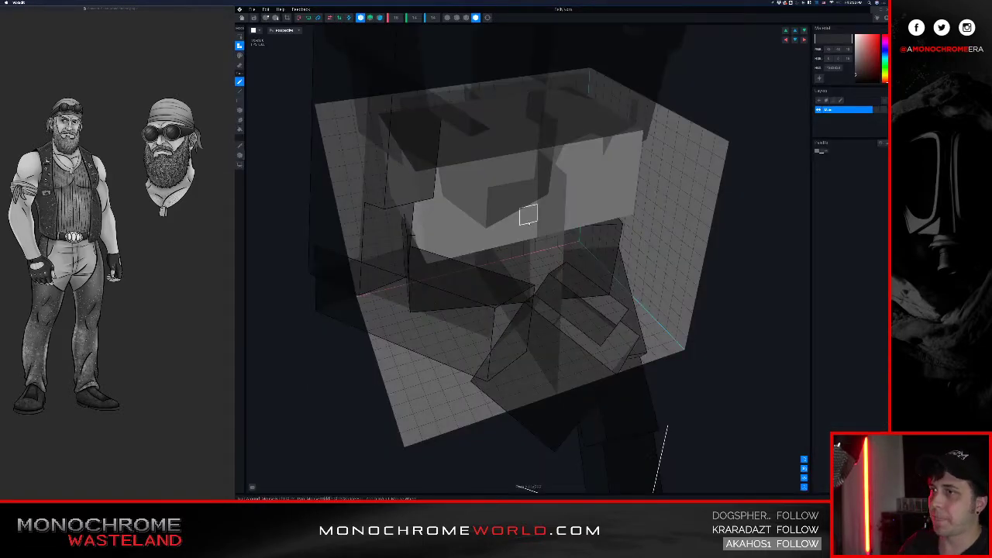
# Step: Add raised dark grey vest panels down both outer edges of the belly's front, leaving the shirt exposed between them
pyautogui.moveTo(528, 214); pyautogui.dragTo(598, 210, button='middle')
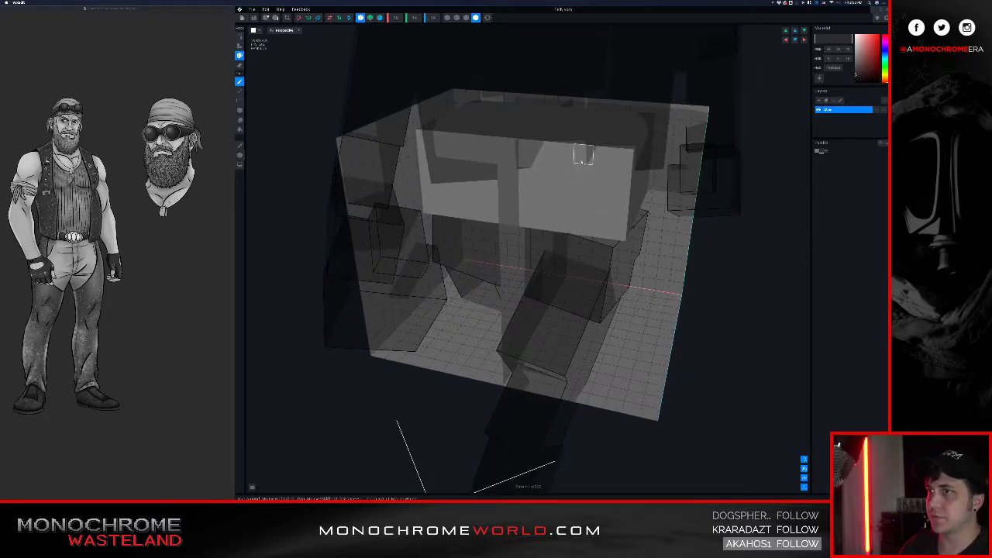
pyautogui.press('g')
pyautogui.press('t')
pyautogui.moveTo(580, 159)
pyautogui.mouseDown()
pyautogui.moveTo(616, 181)
pyautogui.moveTo(616, 234)
pyautogui.moveTo(582, 183)
pyautogui.moveTo(599, 214)
pyautogui.mouseUp()
pyautogui.click(621, 163)
pyautogui.moveTo(618, 183)
pyautogui.mouseDown(button='middle')
pyautogui.moveTo(638, 166)
pyautogui.moveTo(587, 176)
pyautogui.mouseUp(button='middle')
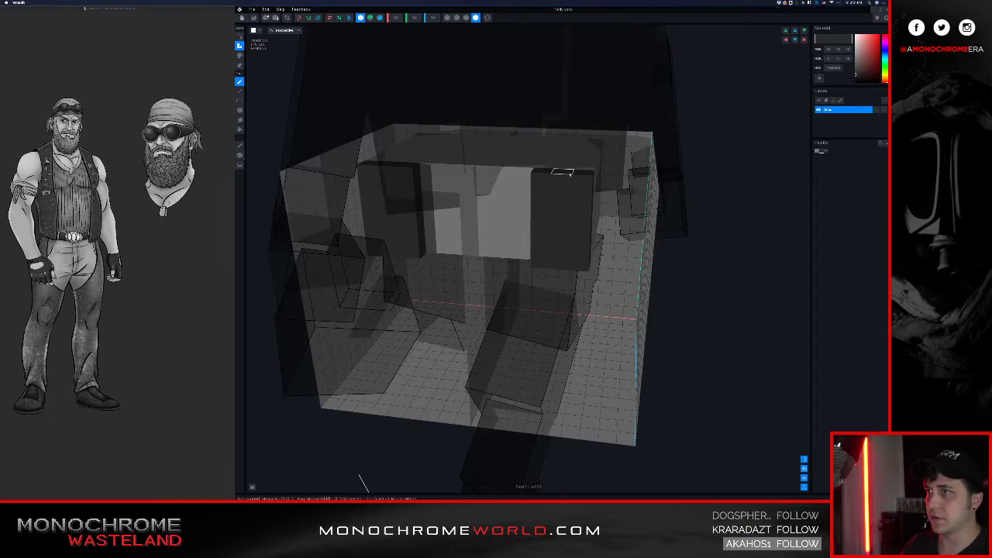
# Step: Paint the belly's sides and their upper edges in the vest's dark grey, from the front panels to the back
pyautogui.moveTo(579, 225); pyautogui.dragTo(598, 188, button='middle')
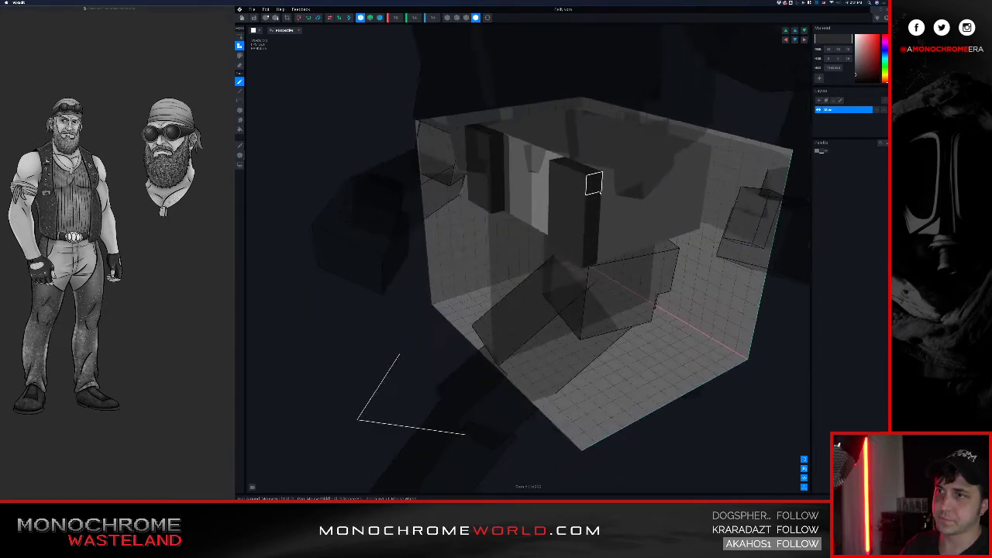
pyautogui.press('p')
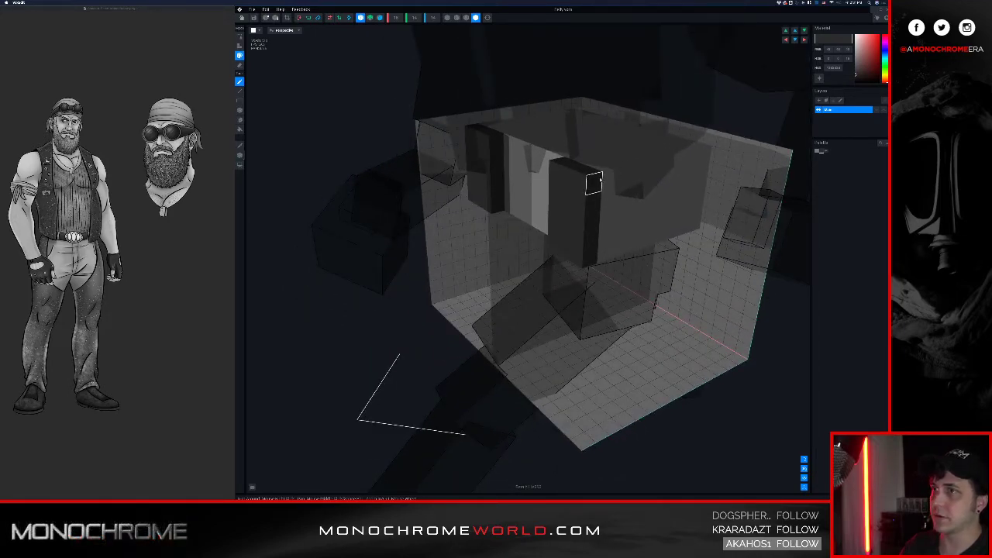
pyautogui.click(597, 171)
pyautogui.moveTo(581, 163)
pyautogui.mouseDown()
pyautogui.moveTo(611, 200)
pyautogui.moveTo(620, 246)
pyautogui.moveTo(709, 231)
pyautogui.moveTo(688, 159)
pyautogui.moveTo(695, 180)
pyautogui.moveTo(627, 190)
pyautogui.moveTo(696, 168)
pyautogui.moveTo(629, 224)
pyautogui.moveTo(697, 196)
pyautogui.mouseUp()
pyautogui.moveTo(650, 222); pyautogui.dragTo(650, 225)
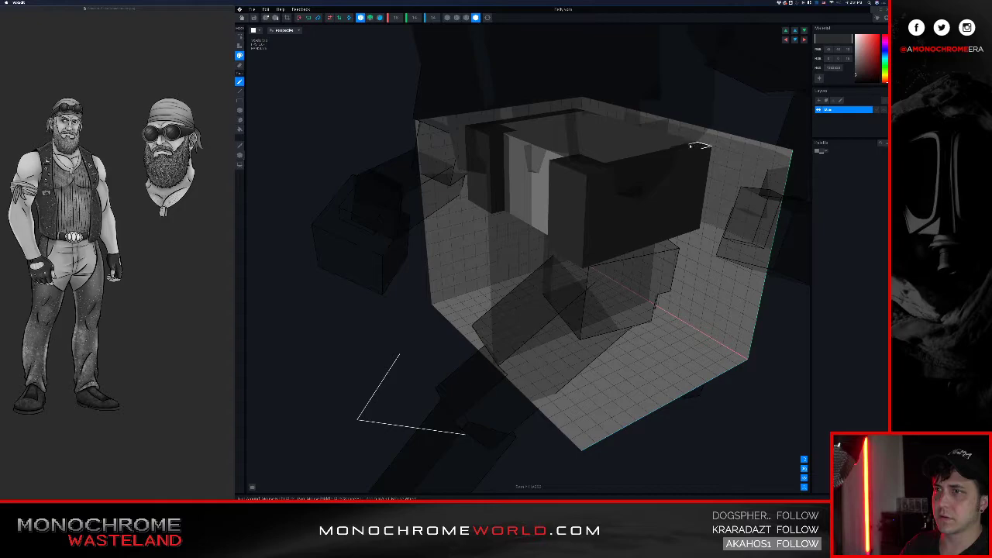
pyautogui.moveTo(677, 140); pyautogui.dragTo(685, 138)
# Step: Fill the belly's back face with the vest's dark grey, save the part and return to the character rig
pyautogui.moveTo(605, 191); pyautogui.dragTo(403, 148, button='right')
pyautogui.moveTo(781, 220); pyautogui.dragTo(713, 162, button='middle')
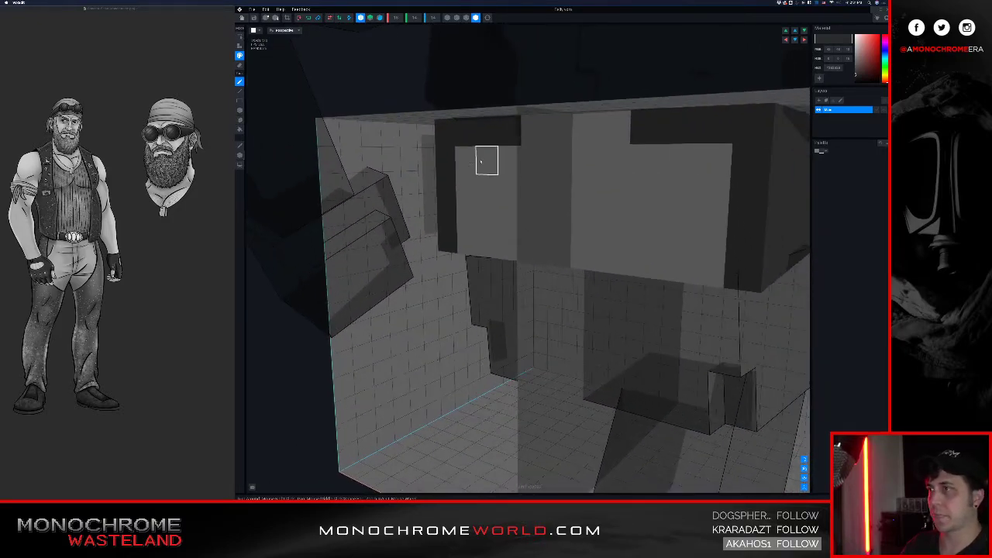
pyautogui.press('b')
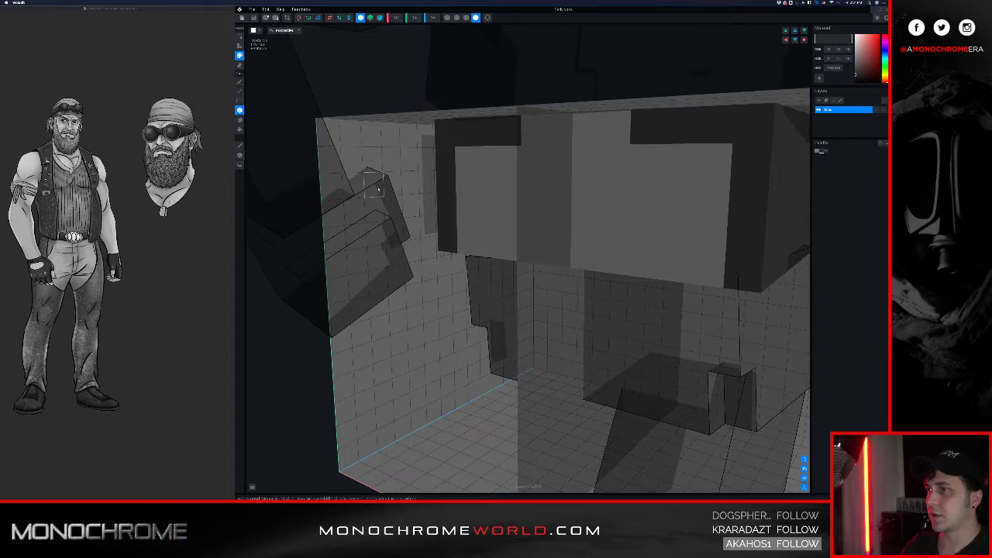
pyautogui.moveTo(466, 241)
pyautogui.mouseDown()
pyautogui.moveTo(713, 159)
pyautogui.moveTo(642, 124)
pyautogui.moveTo(547, 136)
pyautogui.moveTo(515, 122)
pyautogui.mouseUp()
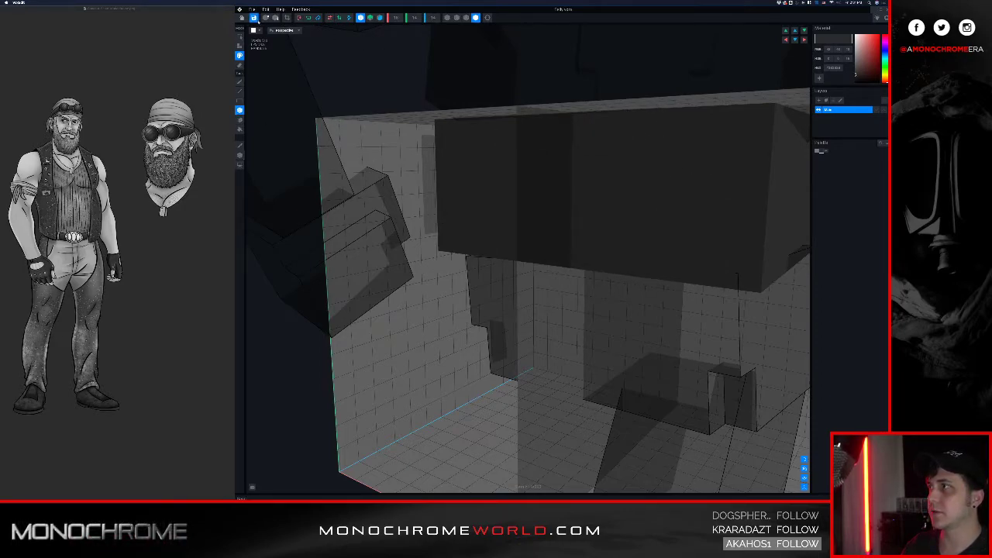
pyautogui.click(242, 18)
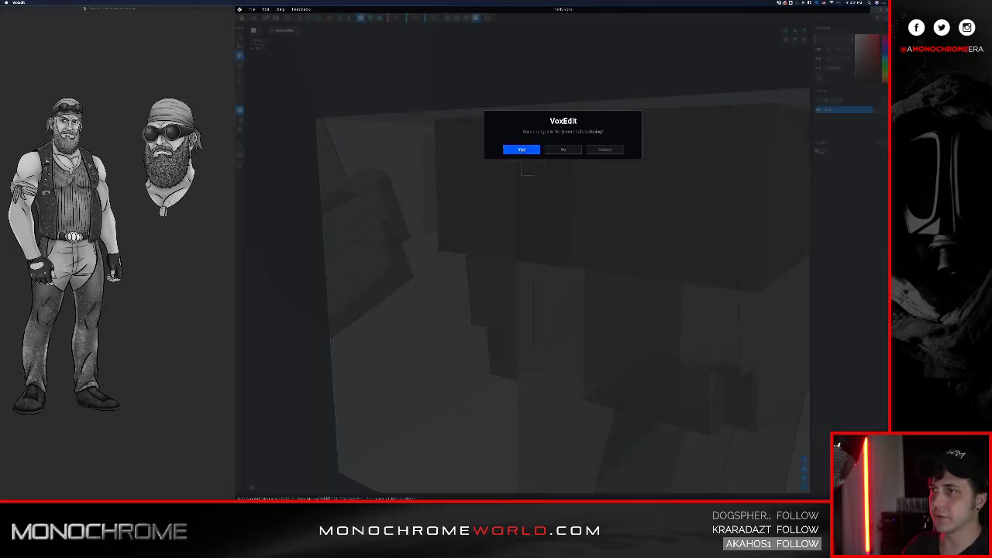
pyautogui.click(520, 149)
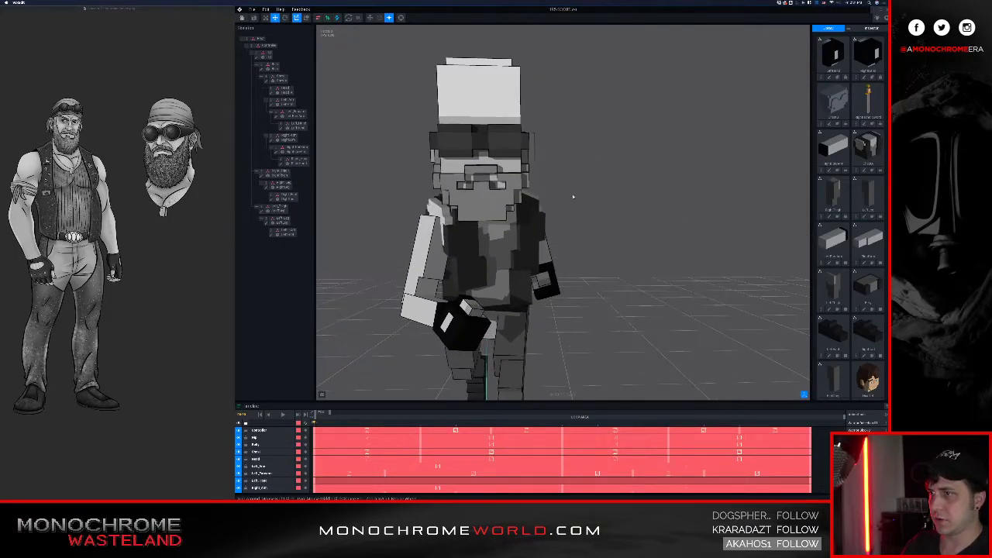
# Step: Play the walk animation, stop it and examine how the belly's vest panels line up with the chest
pyautogui.press('space')
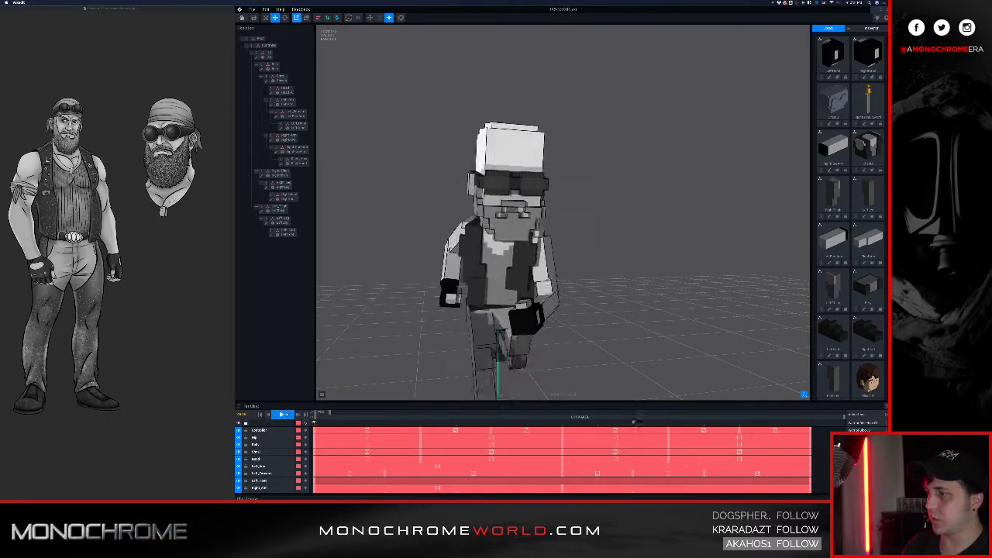
pyautogui.press('space')
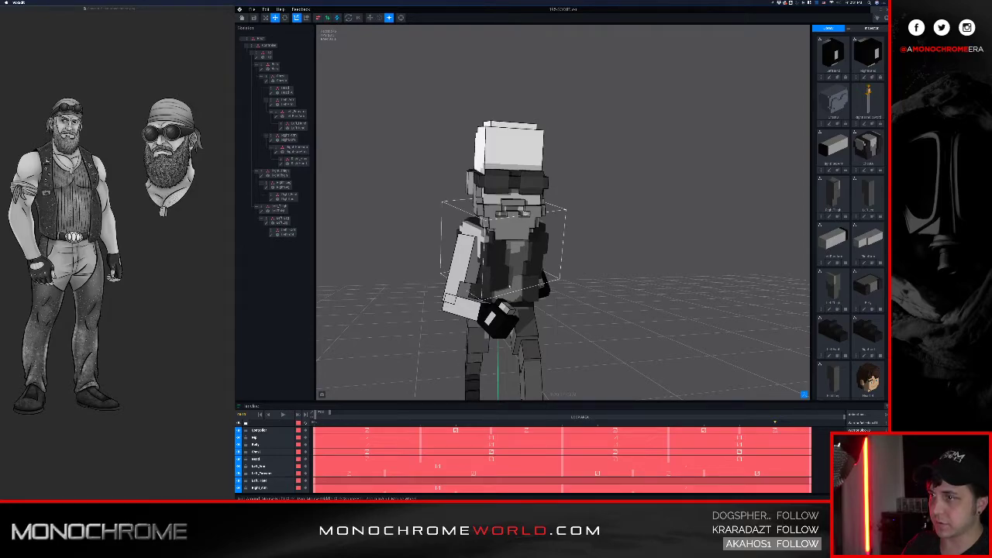
pyautogui.scroll(5, 491, 306)
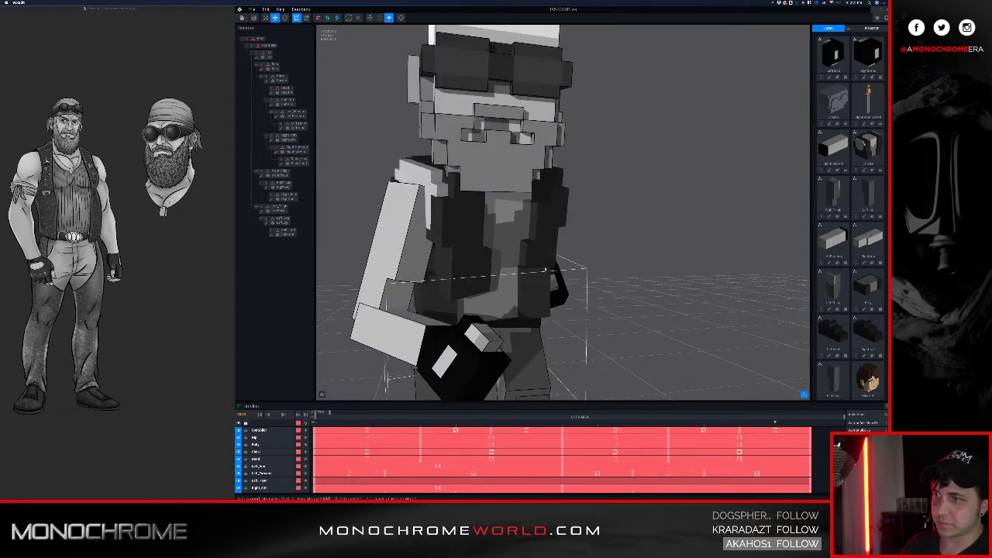
# Step: Open the belly model, widen the dark vest panels on its front by one voxel column per side, and save it
pyautogui.moveTo(546, 269); pyautogui.dragTo(519, 276, button='right')
pyautogui.click(534, 247)
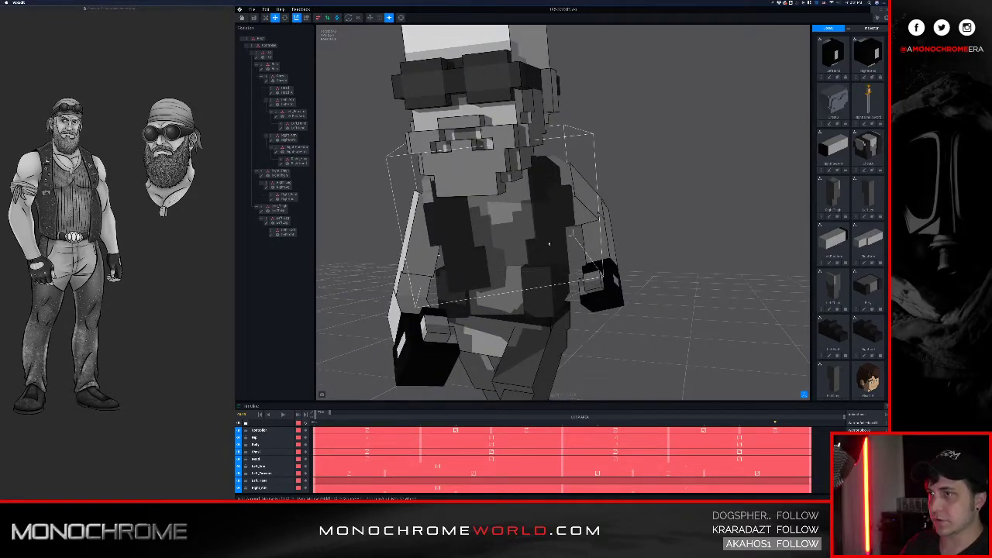
pyautogui.click(531, 300)
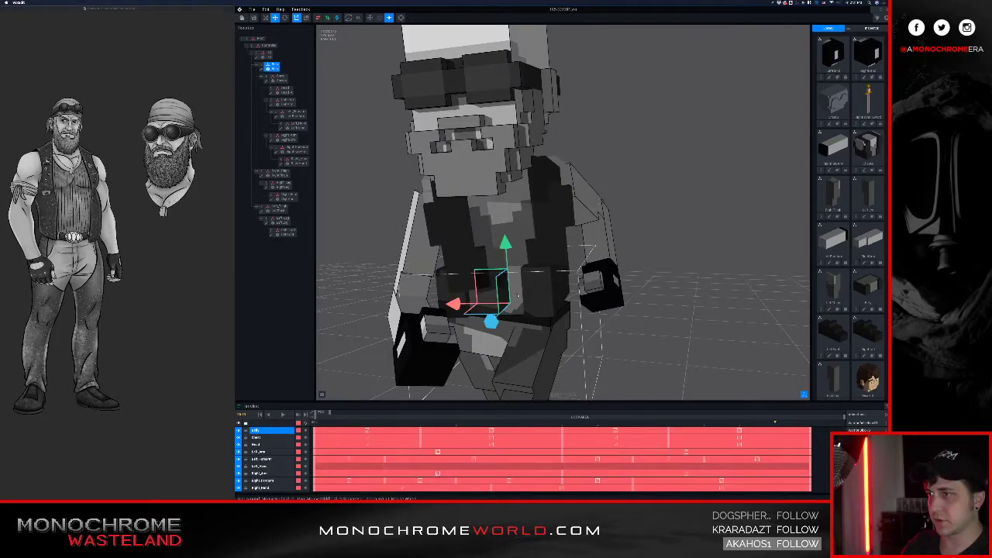
pyautogui.doubleClick(271, 68)
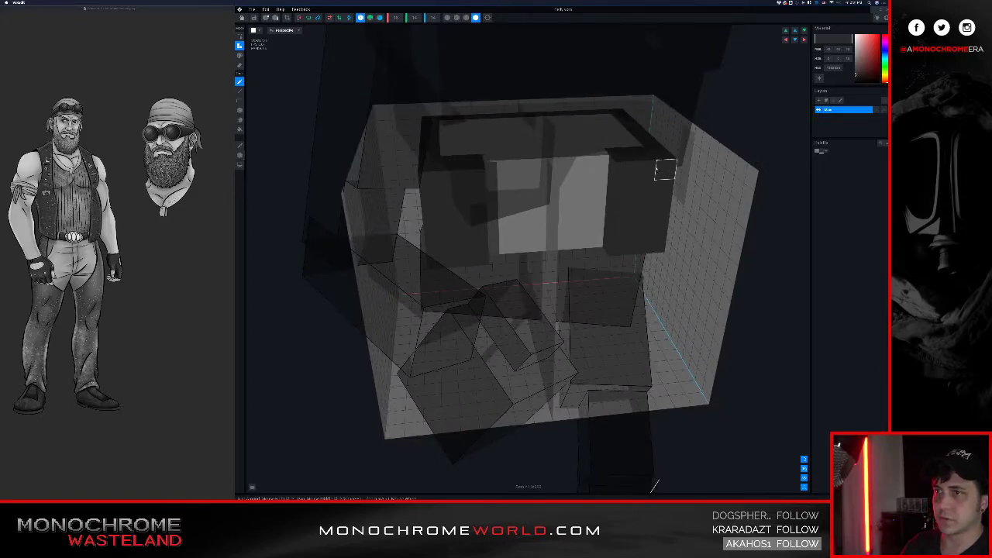
pyautogui.moveTo(604, 168); pyautogui.dragTo(600, 246)
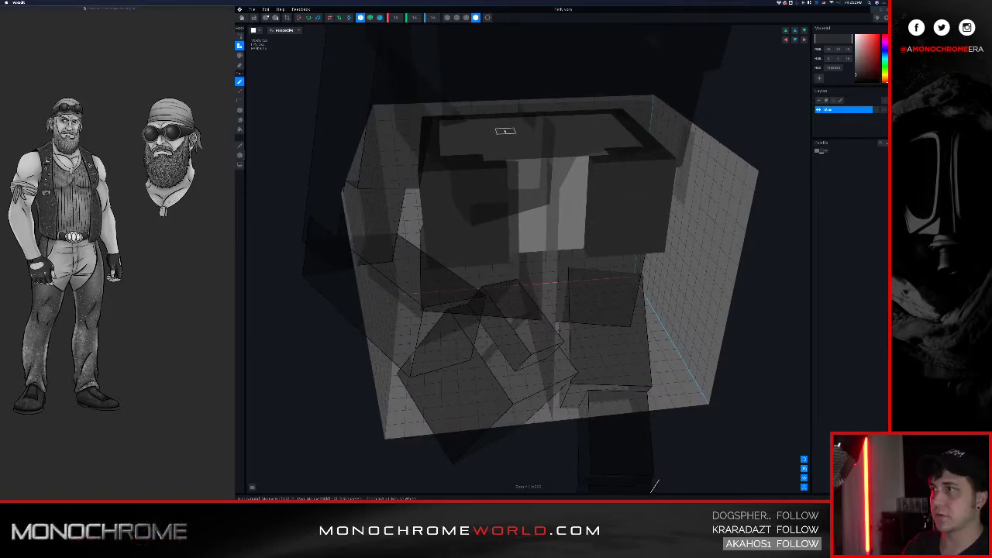
pyautogui.click(243, 19)
pyautogui.click(518, 148)
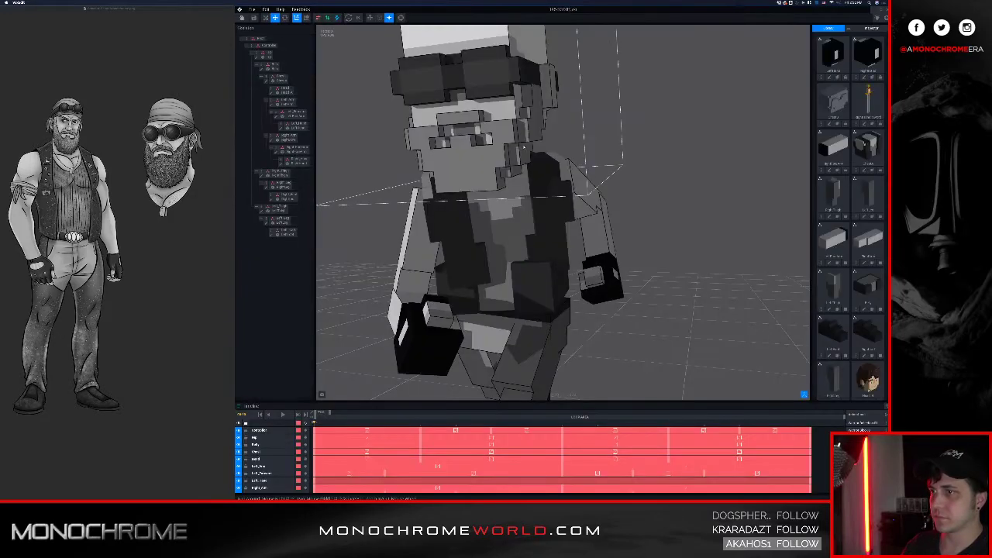
# Step: Play the running animation and check the updated torso from the front
pyautogui.moveTo(541, 159); pyautogui.dragTo(589, 155, button='right')
pyautogui.scroll(-3, 589, 155)
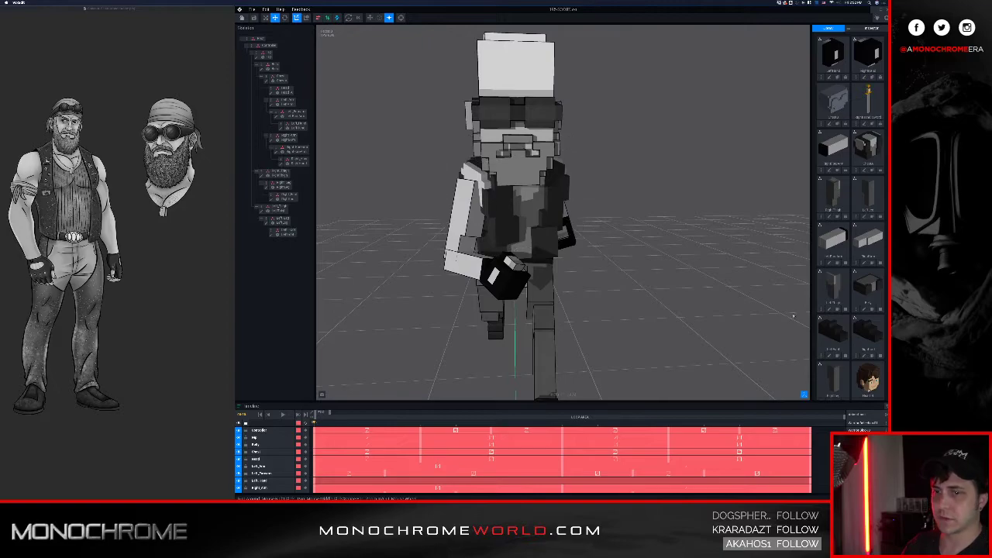
pyautogui.press('space')
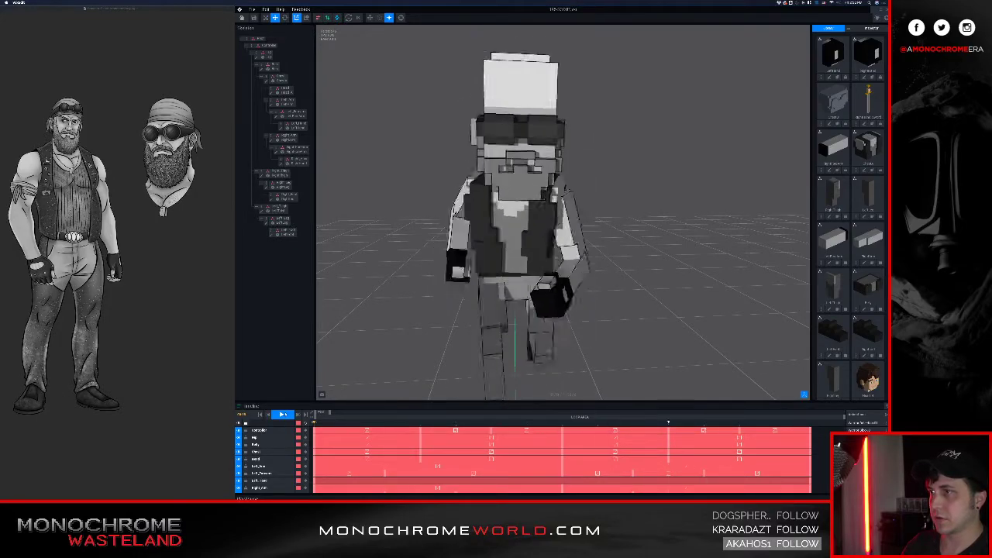
pyautogui.press('space')
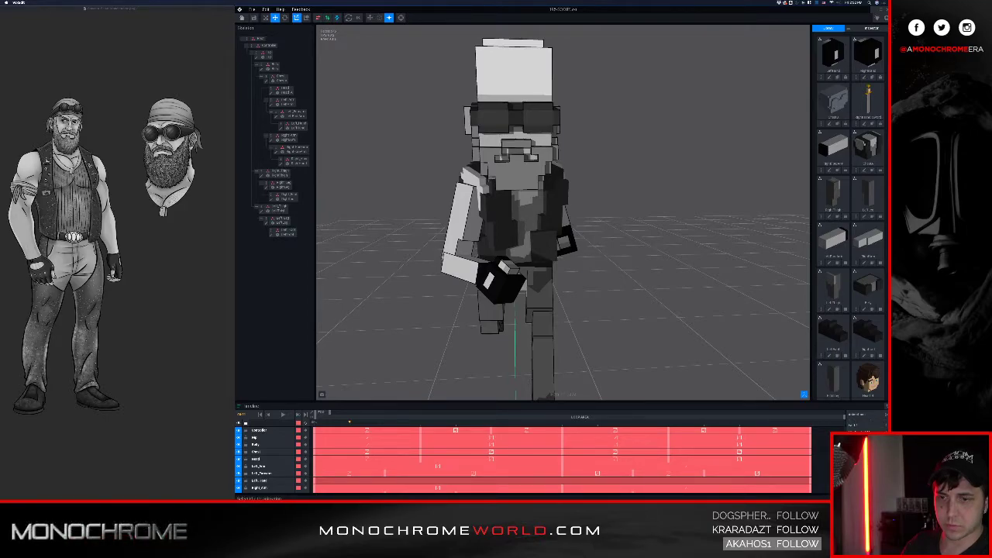
# Step: Switch to the standing idle animation, play it to check the vest, and return to its first frame
pyautogui.click(855, 446)
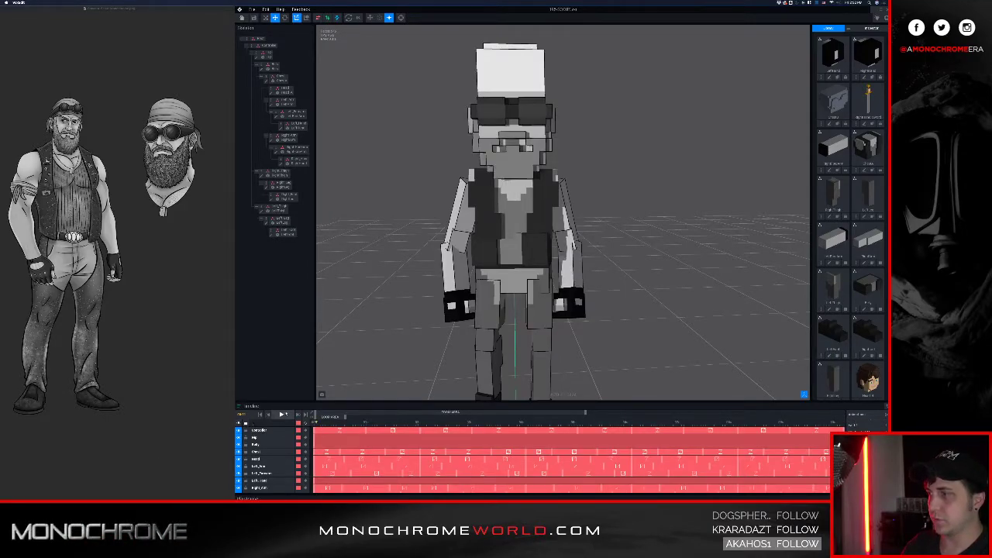
pyautogui.click(282, 415)
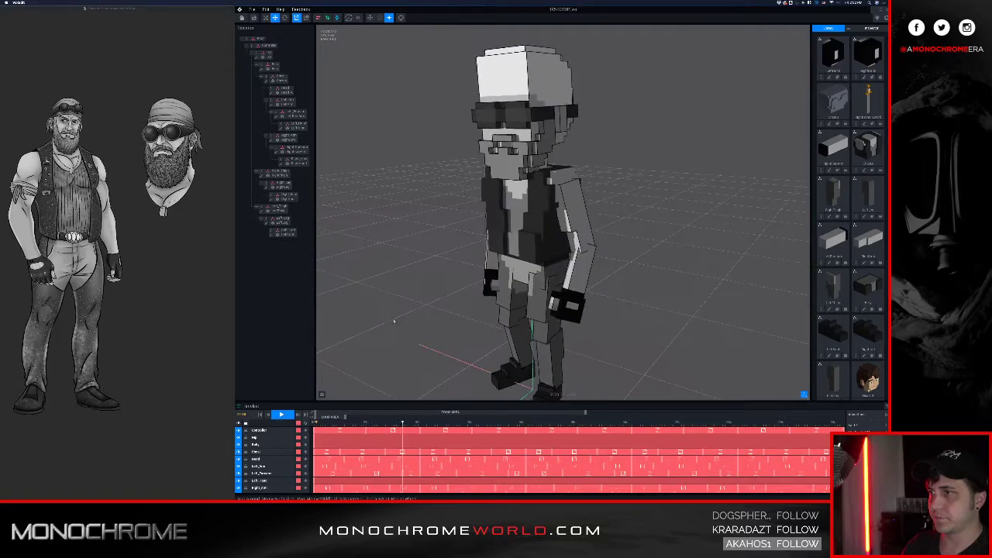
pyautogui.moveTo(405, 316); pyautogui.dragTo(411, 314, button='right')
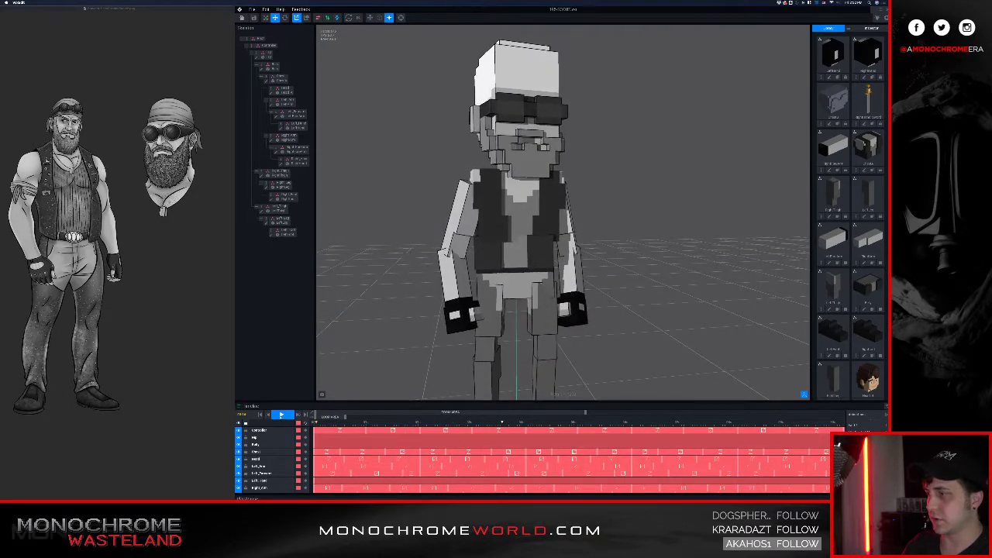
pyautogui.click(282, 414)
pyautogui.click(261, 414)
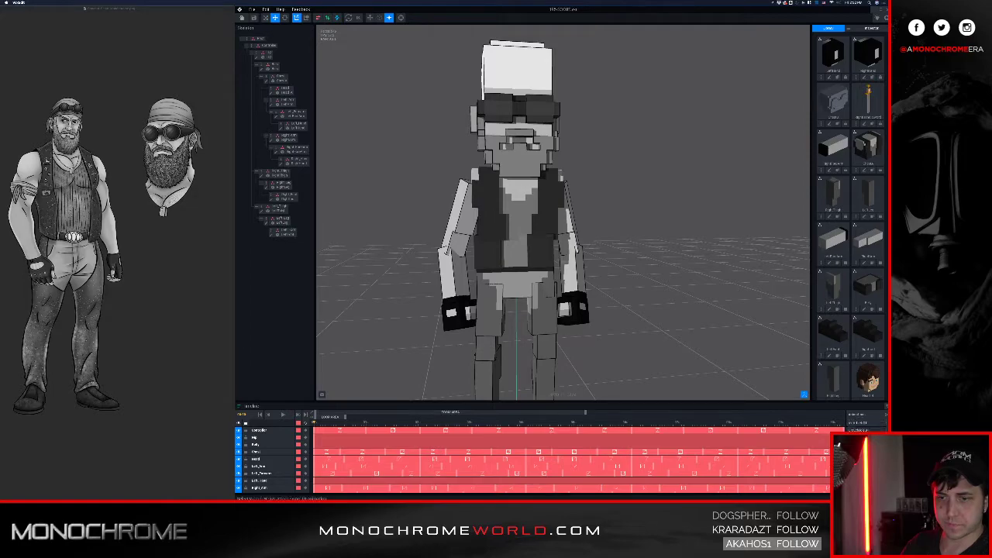
# Step: Switch to the walking animation, play it, and examine the shoulder and vest up close from the side
pyautogui.click(858, 456)
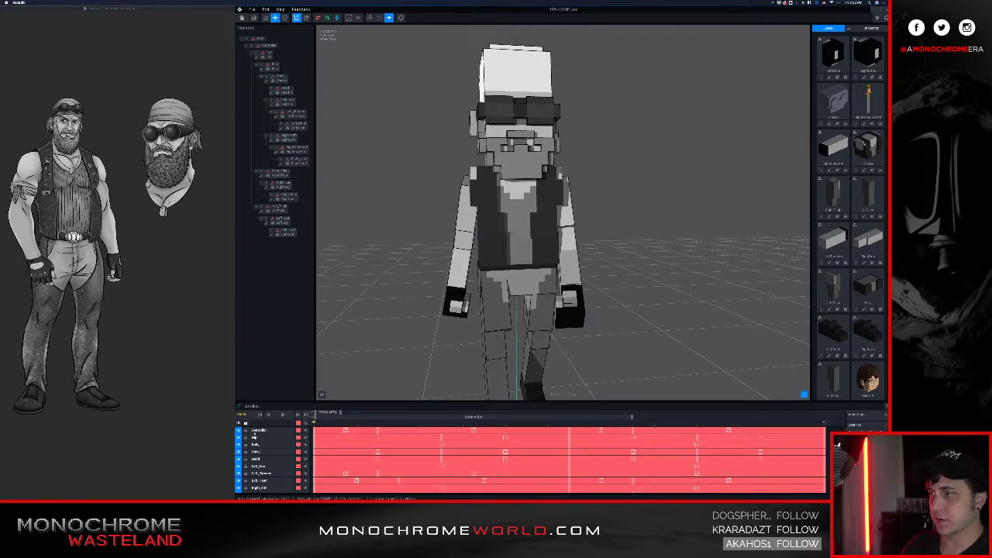
pyautogui.click(282, 414)
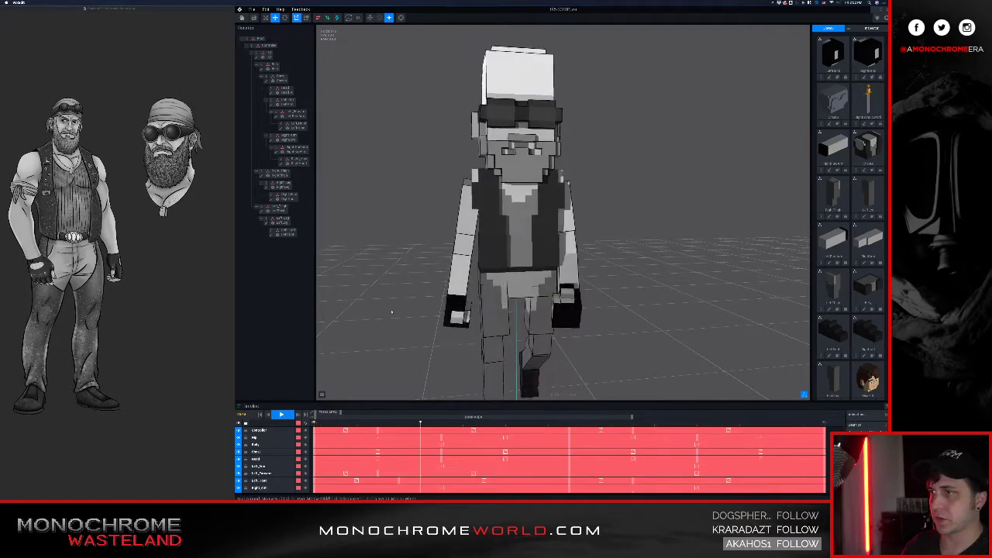
pyautogui.moveTo(378, 277); pyautogui.dragTo(419, 255, button='right')
pyautogui.scroll(-3, 396, 299)
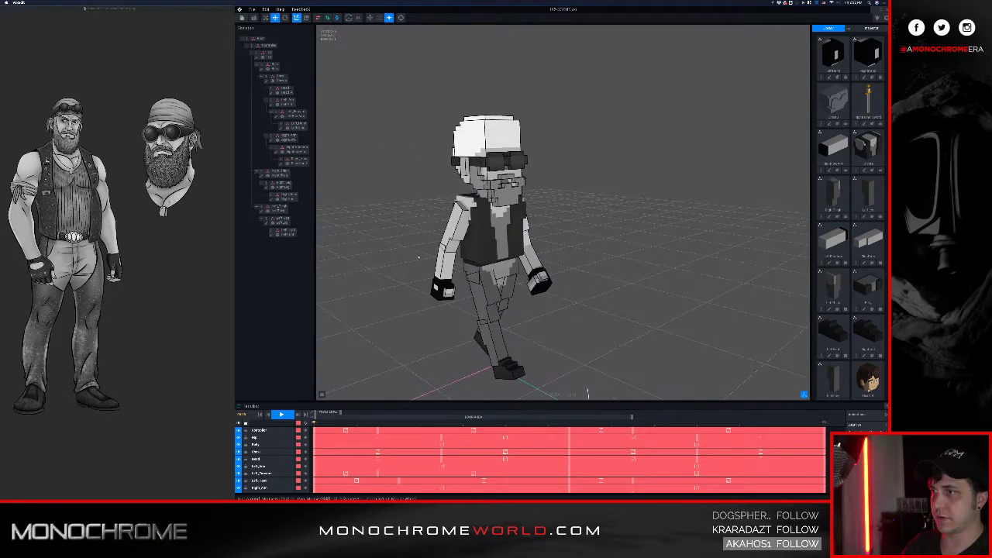
pyautogui.scroll(3, 418, 255)
pyautogui.scroll(5, 419, 255)
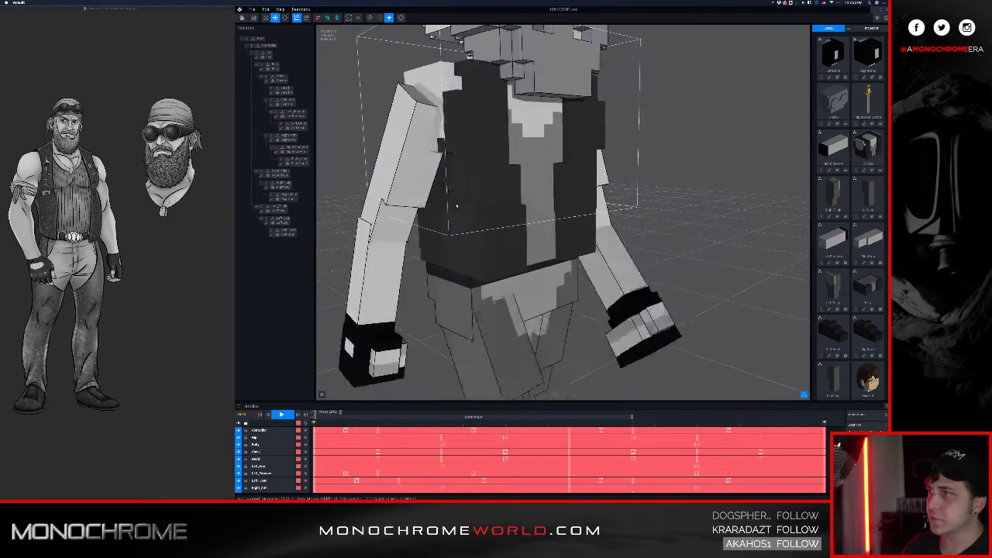
pyautogui.moveTo(410, 238); pyautogui.dragTo(454, 194, button='right')
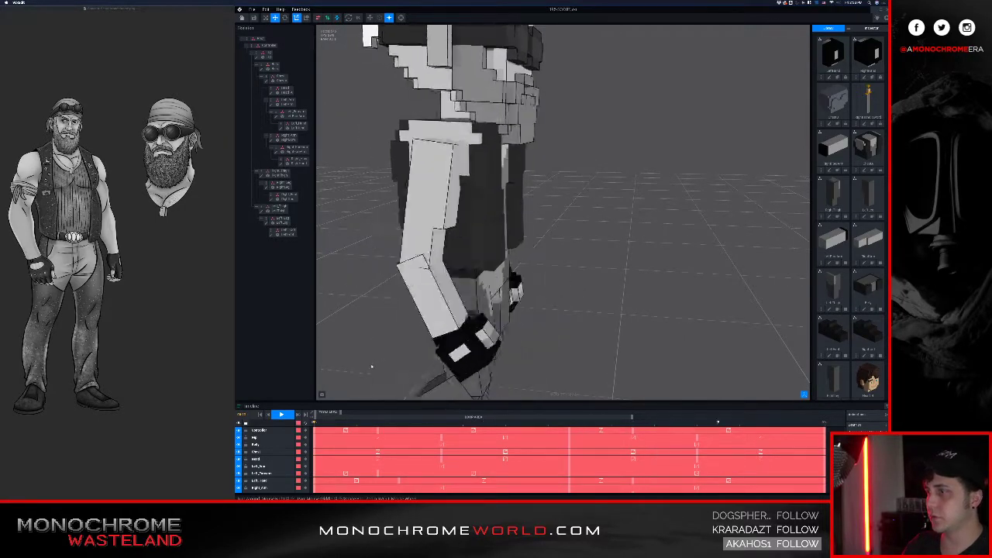
pyautogui.press('space')
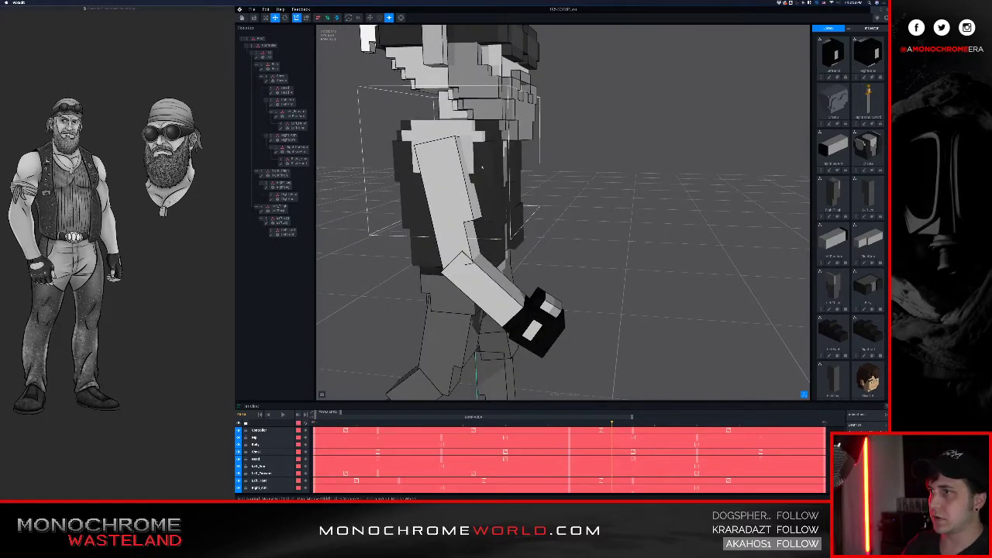
# Step: Open the chest model, paint the bare shoulder area at the armhole a uniform light grey, and save it
pyautogui.click(278, 79)
pyautogui.click(266, 82)
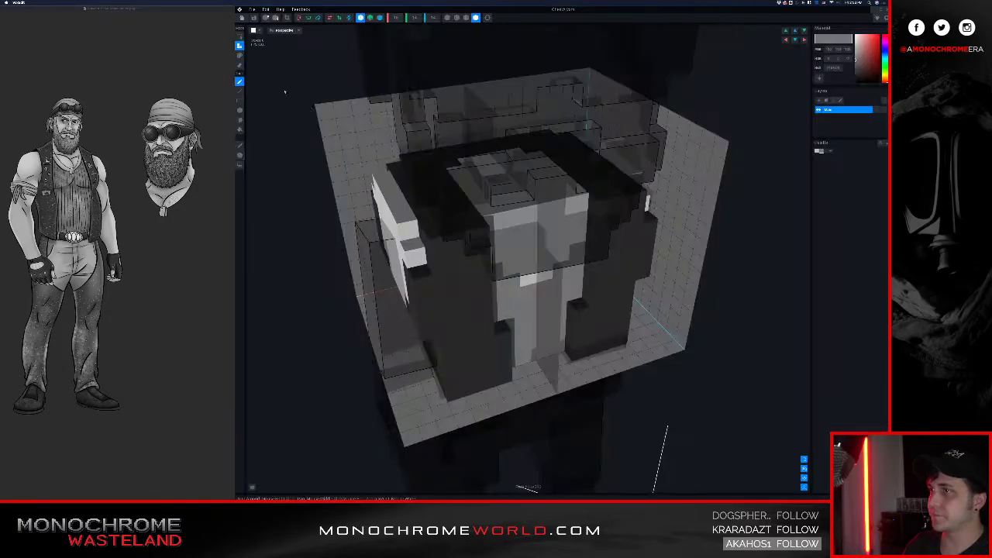
pyautogui.moveTo(395, 151); pyautogui.dragTo(411, 148, button='right')
pyautogui.press('i')
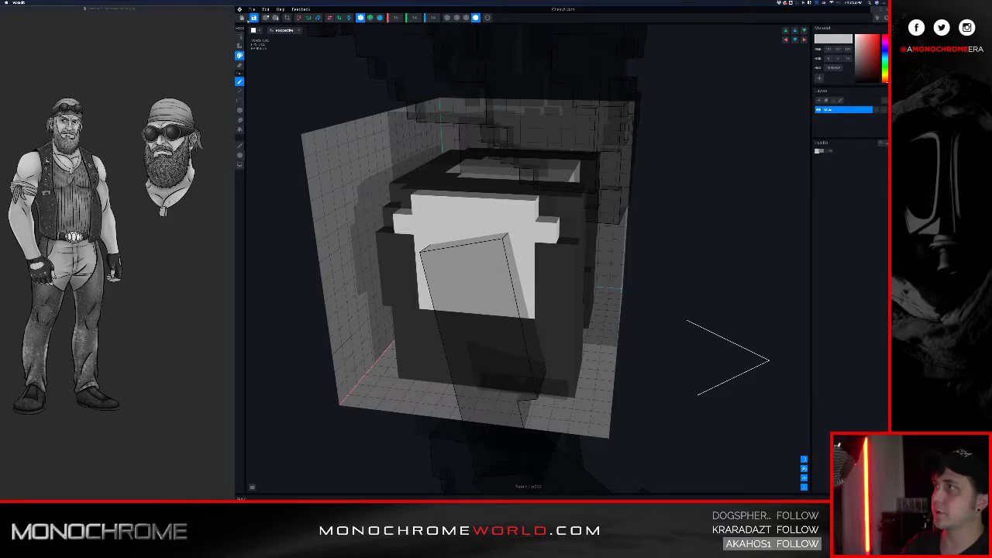
pyautogui.click(242, 18)
pyautogui.click(521, 149)
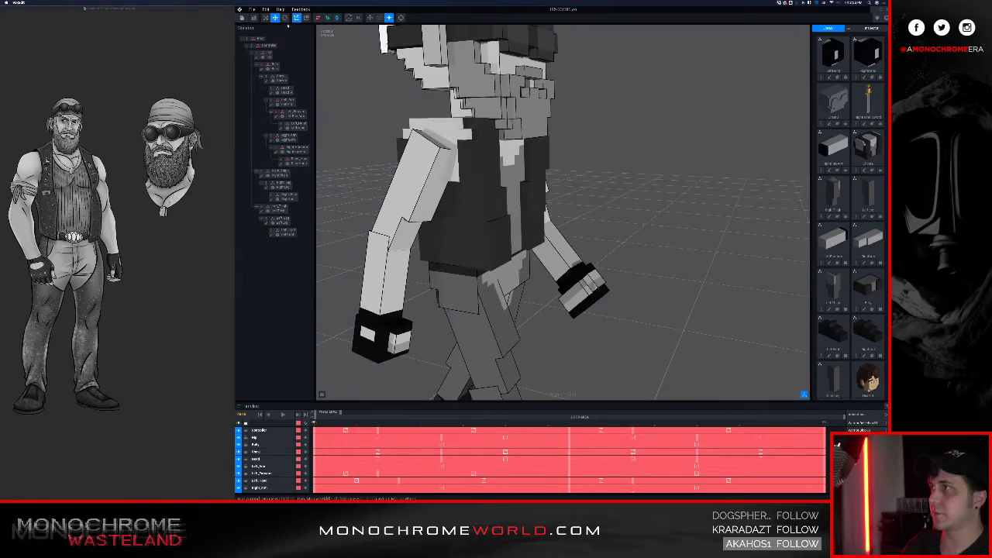
# Step: Play the walking animation and examine the whole character from the front, near and far
pyautogui.click(283, 414)
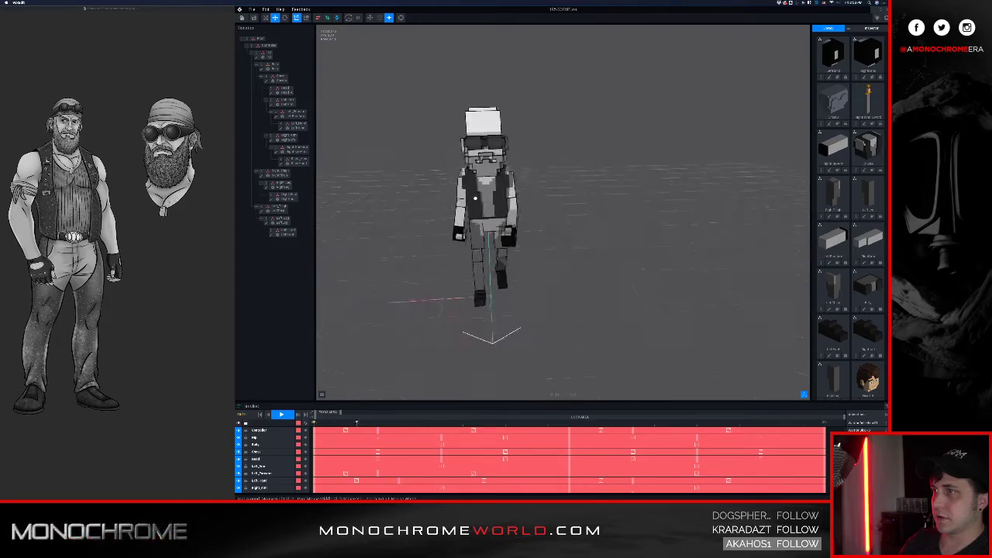
pyautogui.scroll(3, 417, 208)
pyautogui.moveTo(471, 201); pyautogui.dragTo(430, 231, button='right')
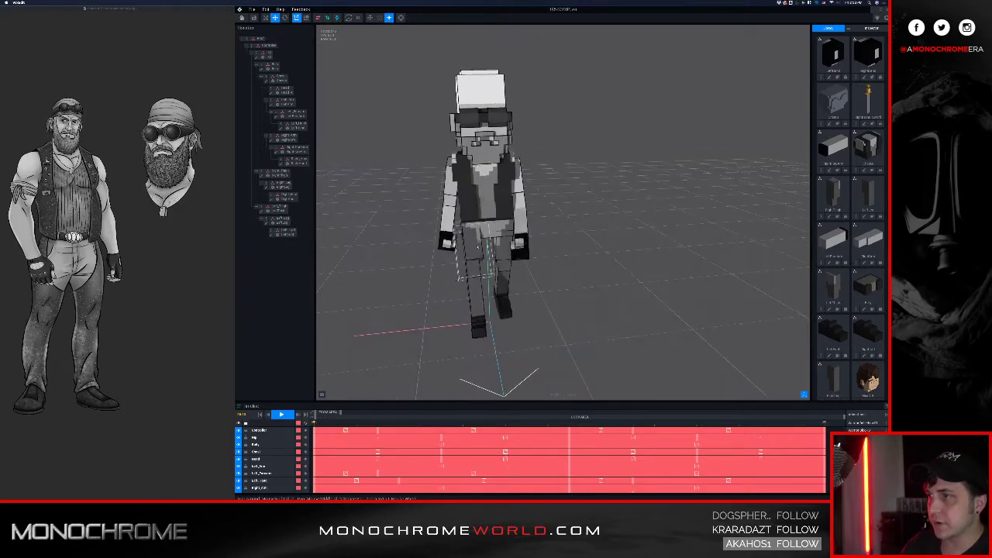
pyautogui.scroll(4, 476, 245)
pyautogui.moveTo(476, 244); pyautogui.dragTo(473, 241, button='right')
pyautogui.scroll(-4, 473, 241)
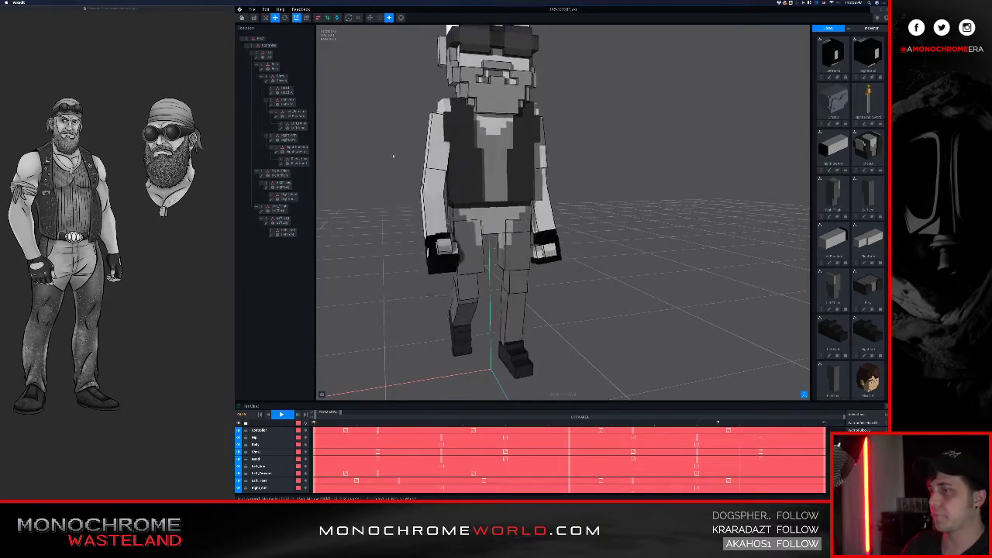
pyautogui.click(283, 413)
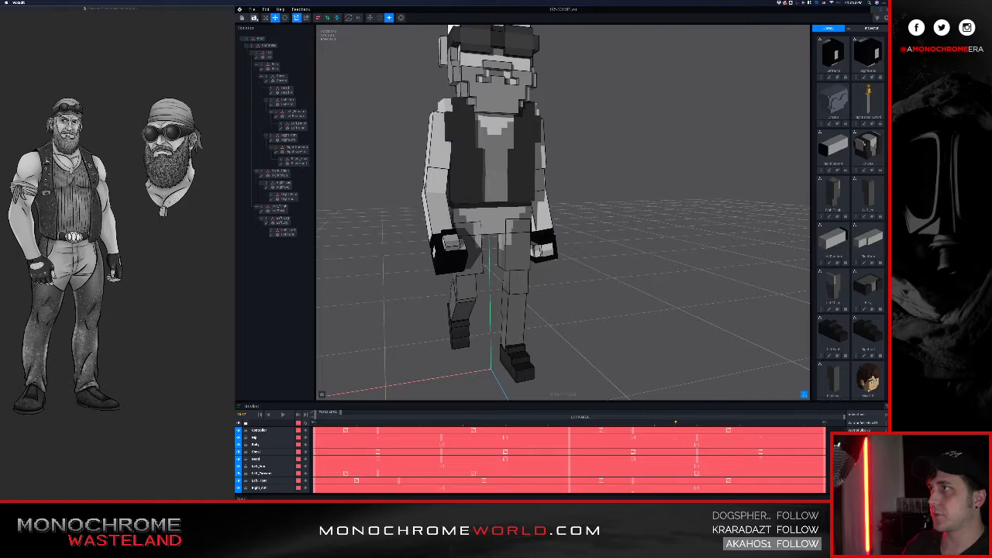
# Step: Open the hip model, thicken the front of the belt outward with a row of dark voxels, and save it
pyautogui.moveTo(409, 109); pyautogui.dragTo(429, 115, button='right')
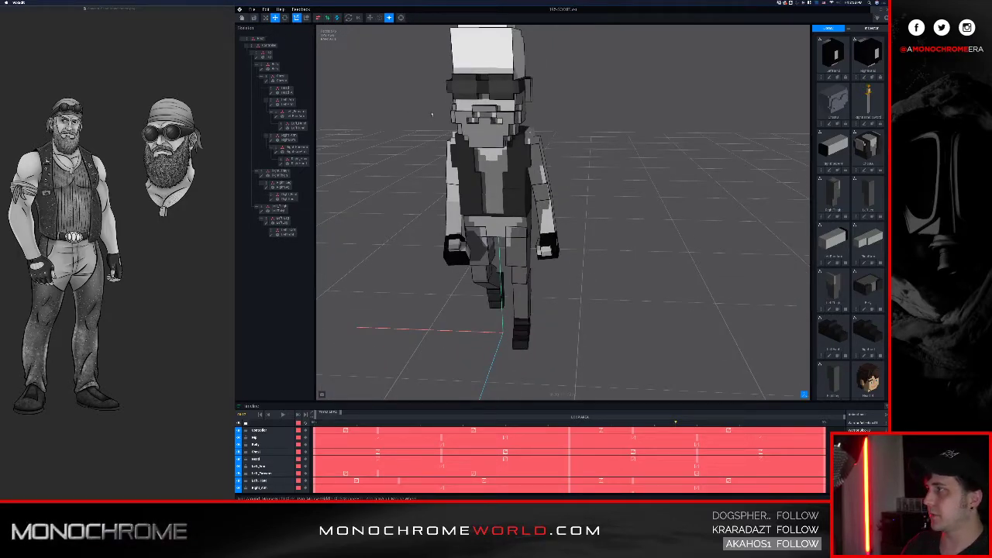
pyautogui.moveTo(434, 114); pyautogui.dragTo(494, 264, button='right')
pyautogui.scroll(5, 489, 175)
pyautogui.scroll(4, 488, 196)
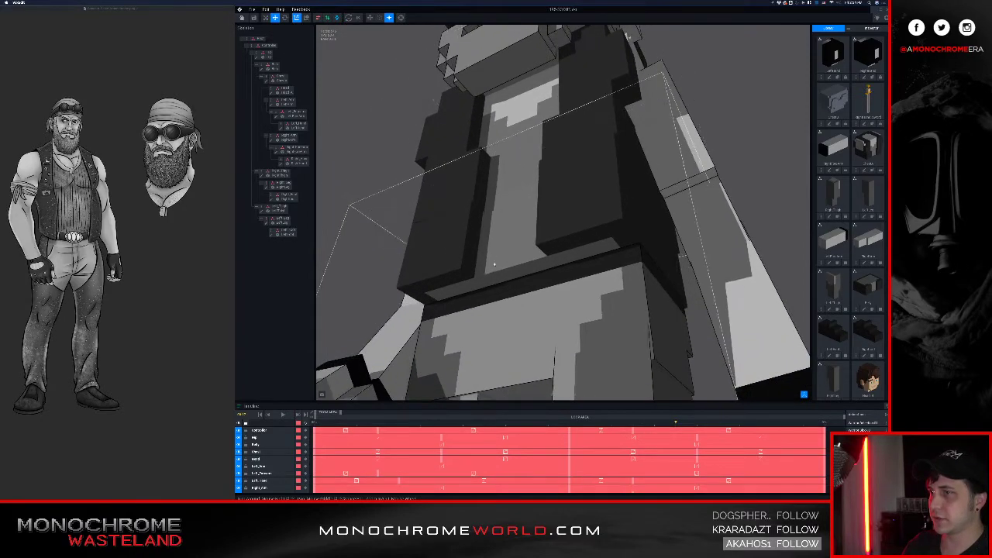
pyautogui.click(503, 310)
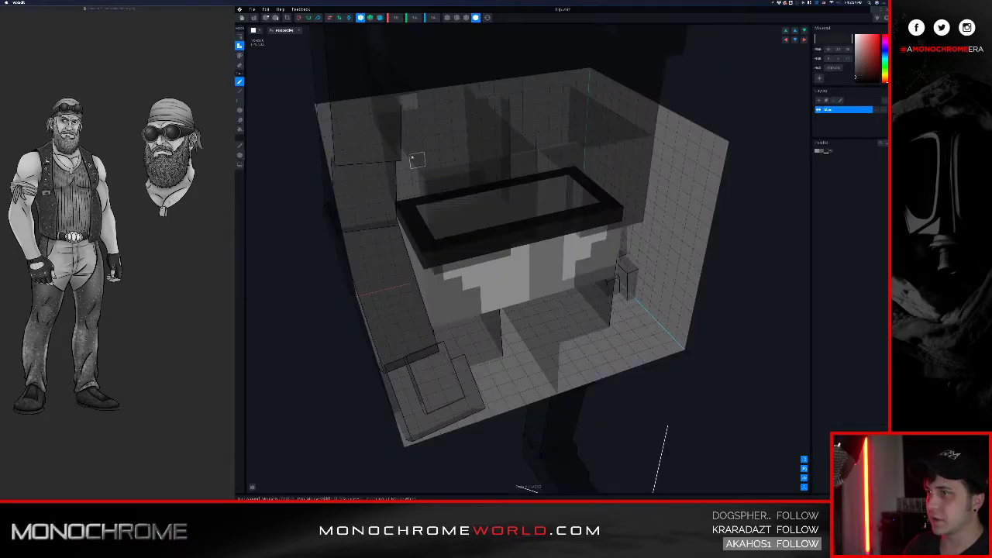
pyautogui.moveTo(413, 158); pyautogui.dragTo(477, 199, button='right')
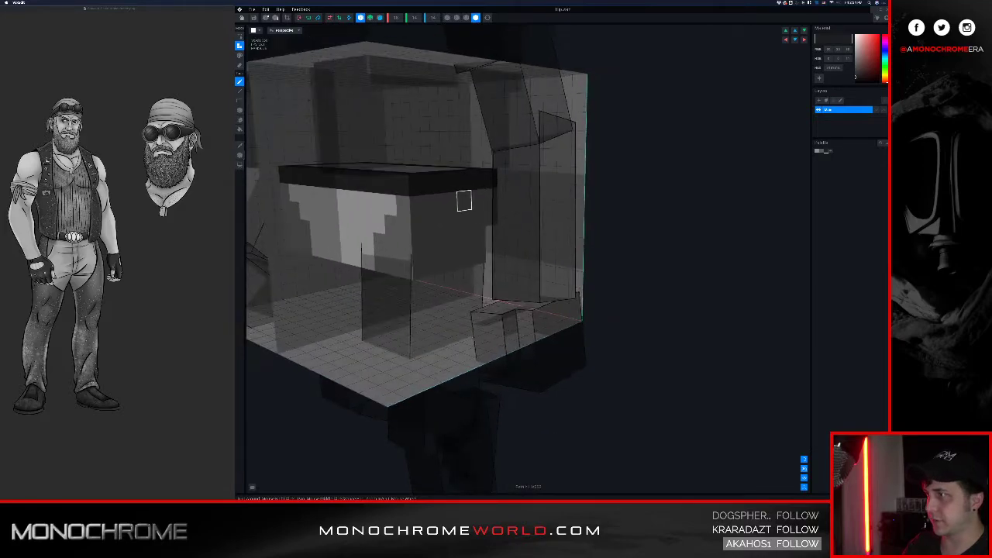
pyautogui.scroll(2, 468, 198)
pyautogui.press('p')
pyautogui.moveTo(318, 186); pyautogui.dragTo(435, 194)
pyautogui.moveTo(391, 181); pyautogui.dragTo(402, 178, button='right')
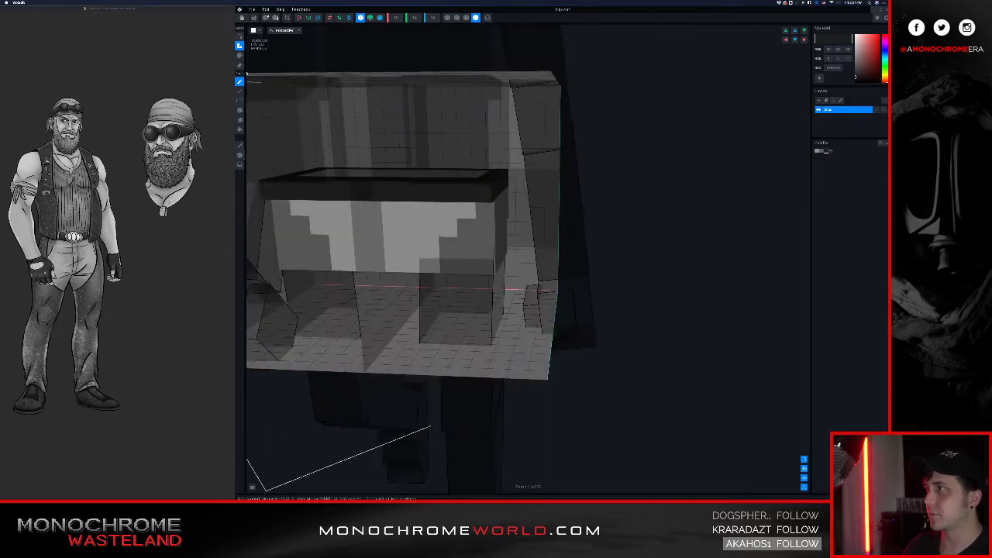
pyautogui.click(242, 18)
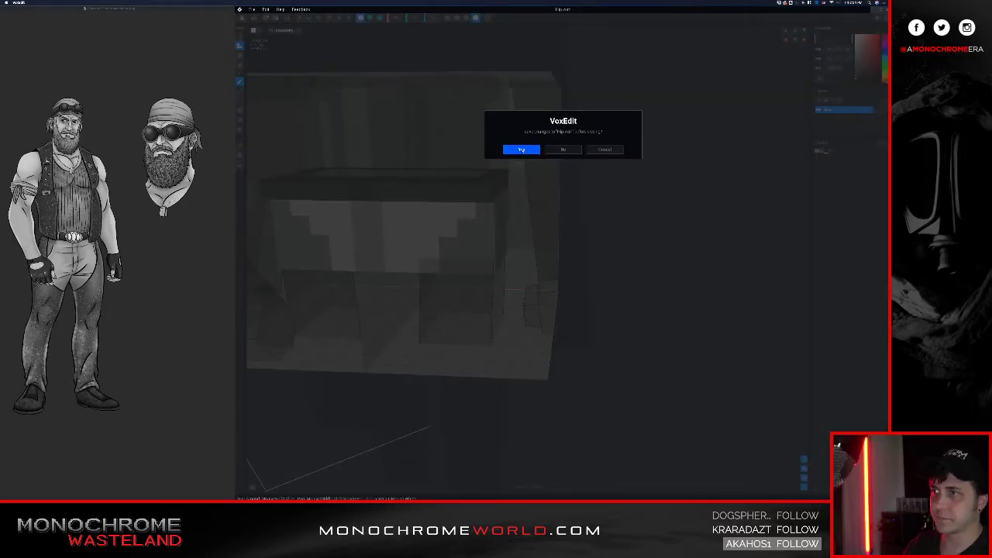
pyautogui.click(521, 150)
# Step: Reopen the hip model, extend the back of the belt outward with a row of dark voxels, and save it
pyautogui.scroll(-4, 524, 212)
pyautogui.moveTo(524, 212); pyautogui.dragTo(470, 204, button='right')
pyautogui.moveTo(364, 101); pyautogui.dragTo(491, 180, button='middle')
pyautogui.moveTo(491, 179)
pyautogui.mouseDown(button='right')
pyautogui.moveTo(522, 179)
pyautogui.moveTo(506, 180)
pyautogui.mouseUp(button='right')
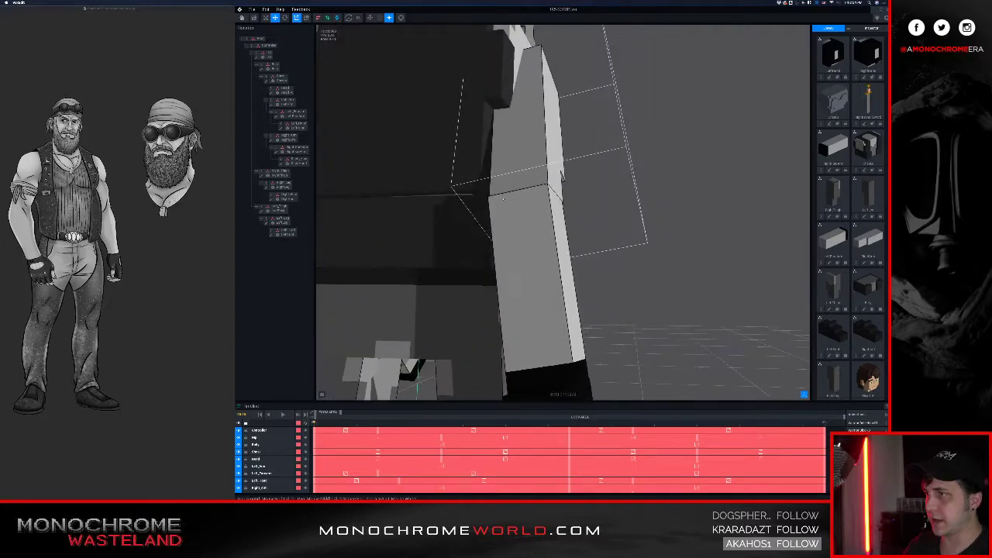
pyautogui.click(416, 294)
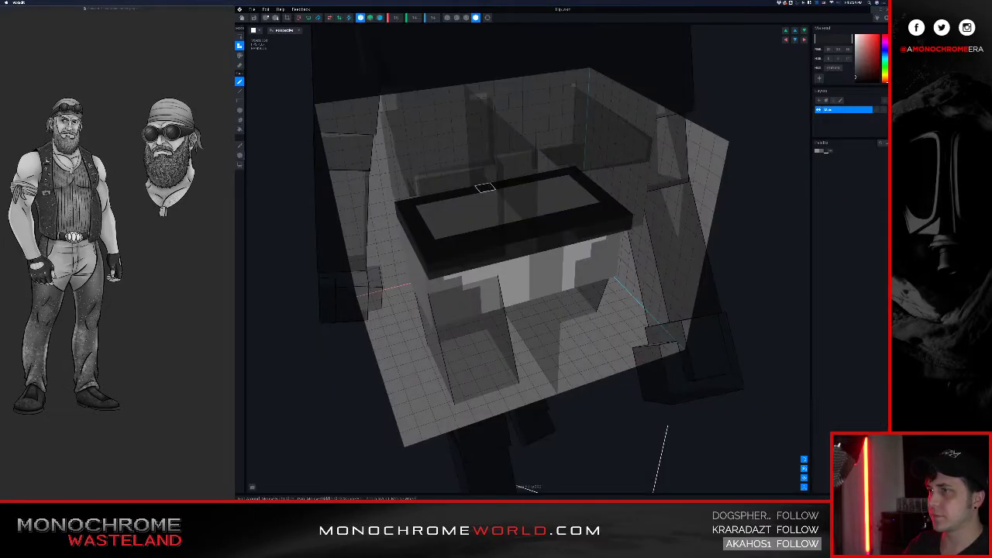
pyautogui.moveTo(484, 188); pyautogui.dragTo(465, 159, button='right')
pyautogui.click(482, 188)
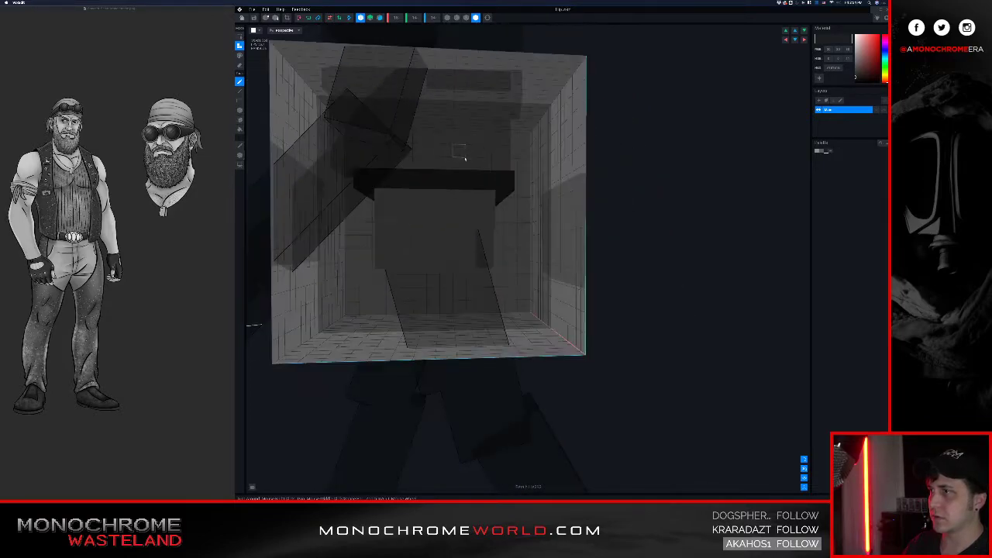
pyautogui.click(242, 17)
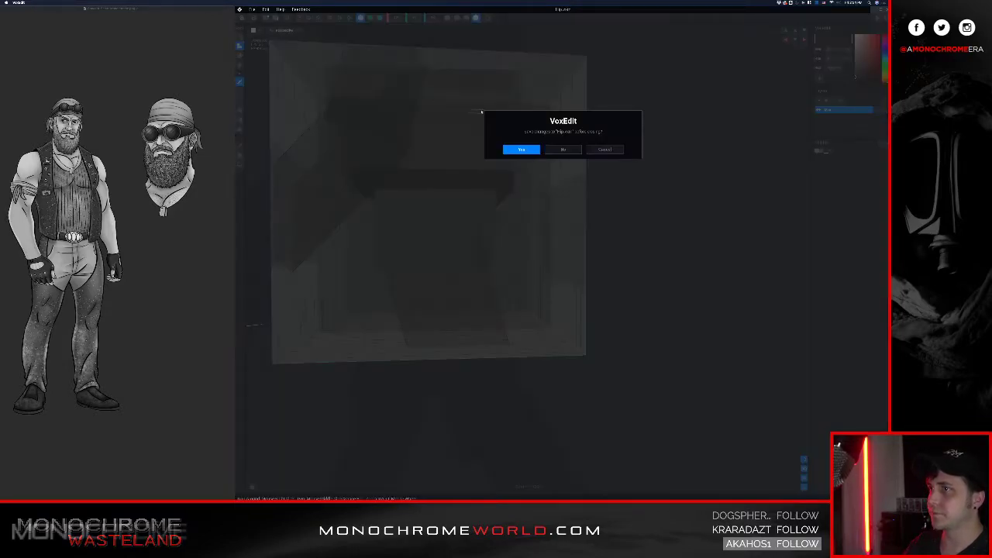
pyautogui.click(521, 150)
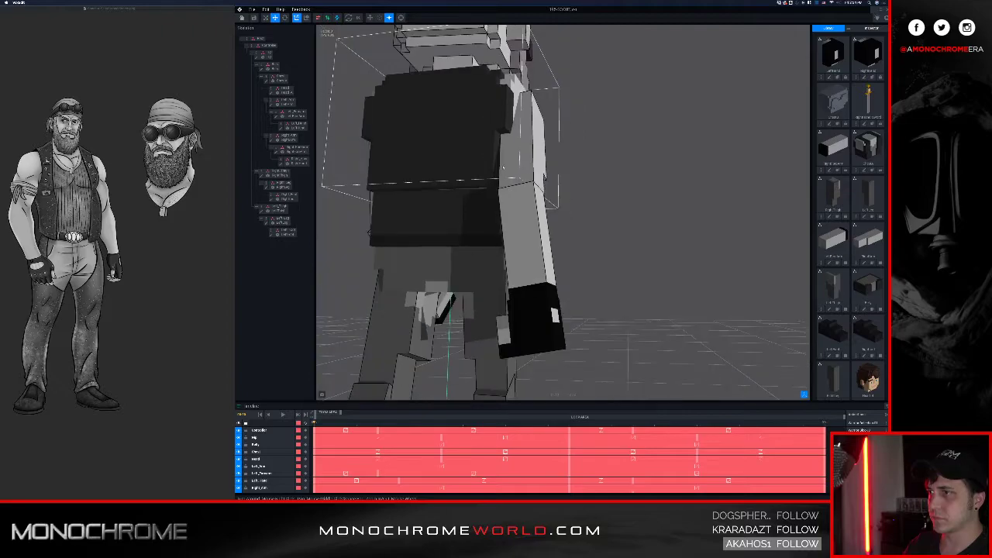
# Step: Switch to a different animation and examine the whole moving character from the front and at an angle
pyautogui.moveTo(503, 166); pyautogui.dragTo(594, 172, button='right')
pyautogui.scroll(-3, 568, 171)
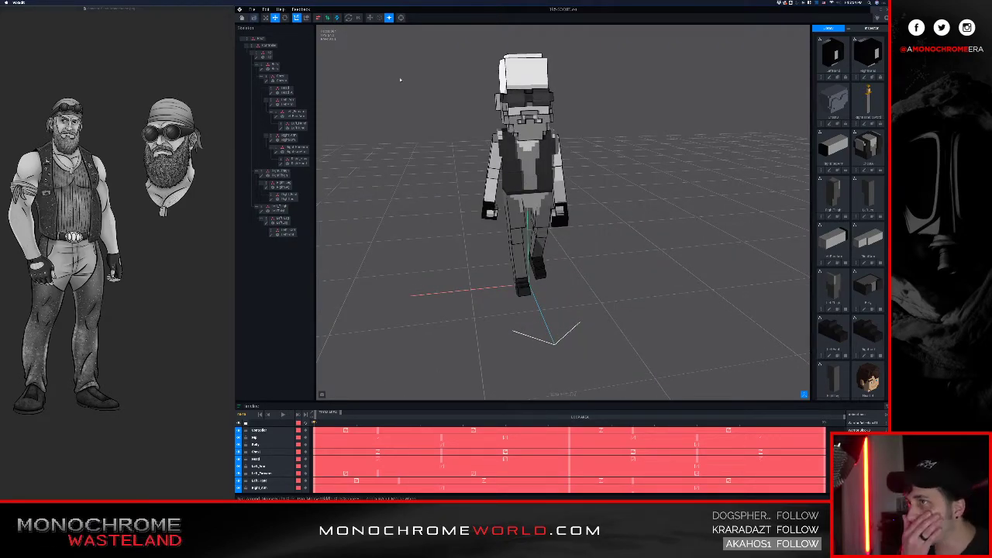
pyautogui.click(560, 221)
pyautogui.moveTo(567, 175); pyautogui.dragTo(566, 177, button='middle')
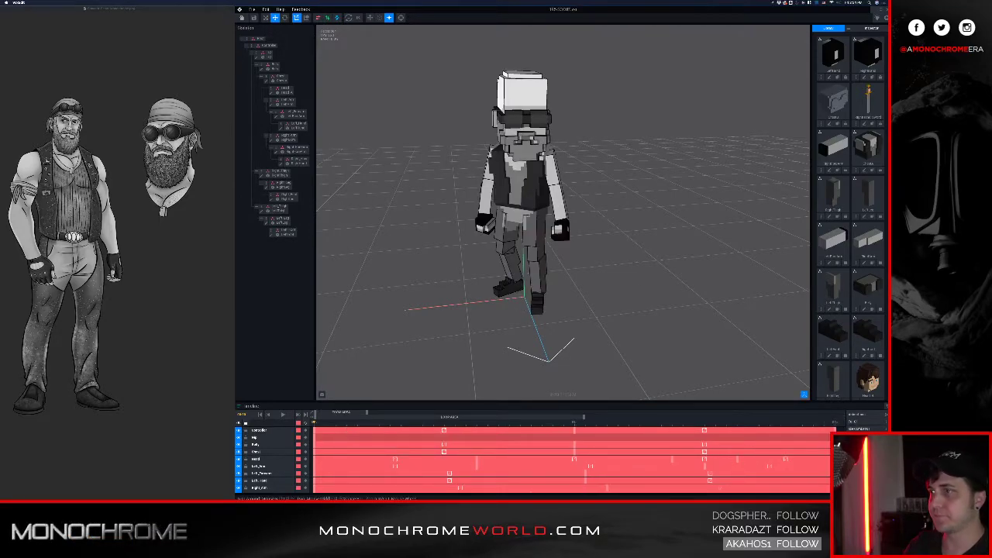
pyautogui.moveTo(564, 263); pyautogui.dragTo(641, 270, button='right')
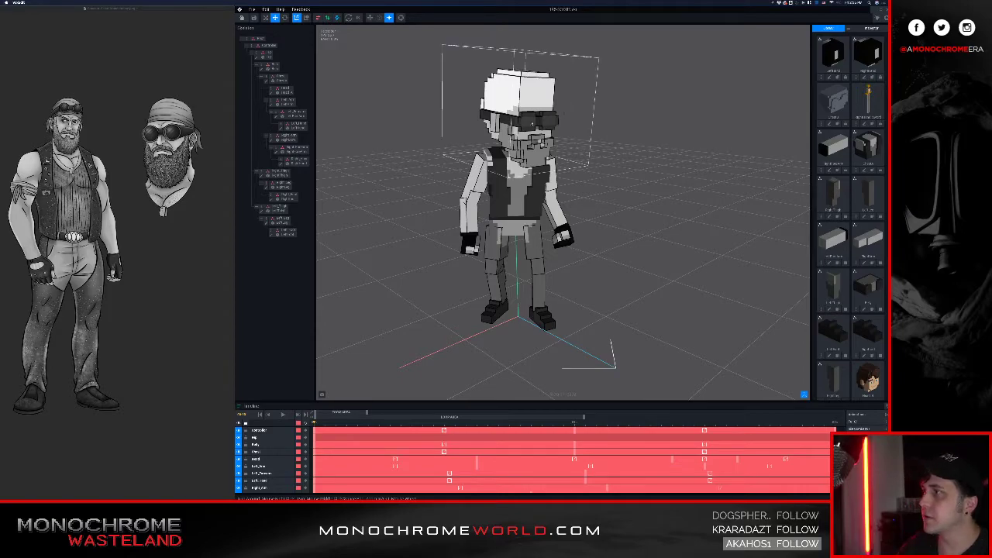
# Step: Open the head model, darken the beard to a deeper grey, and save it
pyautogui.scroll(5, 542, 120)
pyautogui.moveTo(453, 27); pyautogui.dragTo(485, 57, button='middle')
pyautogui.moveTo(485, 57); pyautogui.dragTo(494, 67, button='right')
pyautogui.moveTo(493, 66); pyautogui.dragTo(536, 111, button='middle')
pyautogui.click(534, 112)
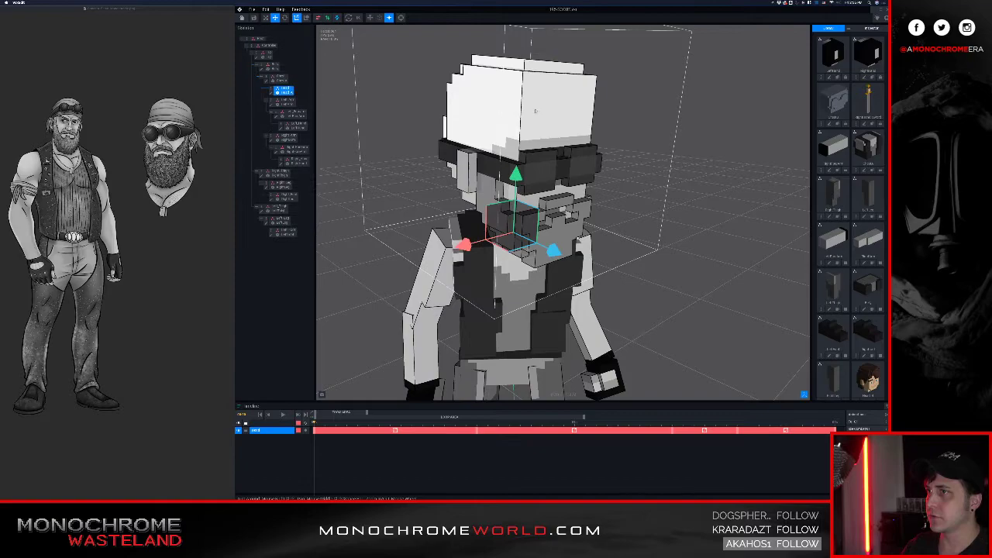
pyautogui.doubleClick(272, 91)
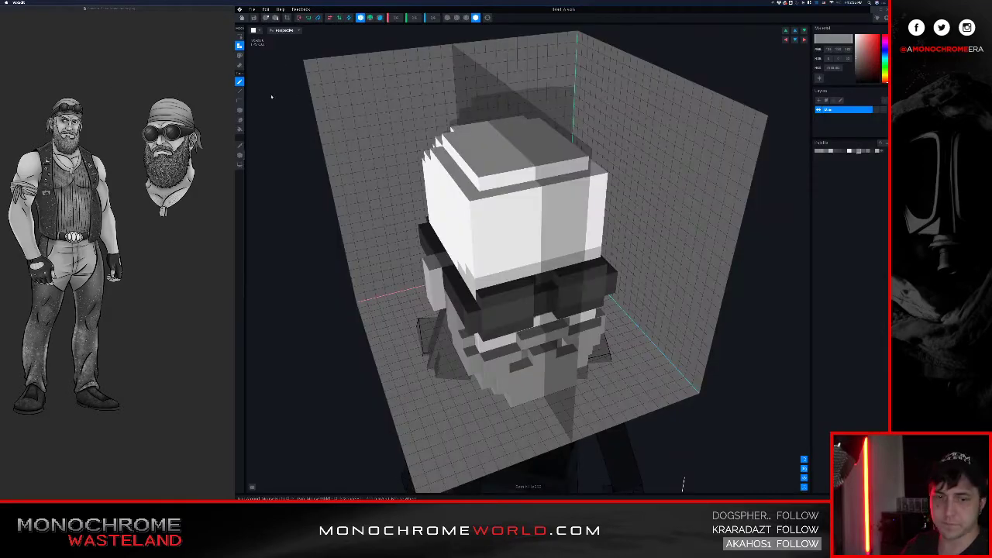
pyautogui.moveTo(429, 185); pyautogui.dragTo(564, 165, button='right')
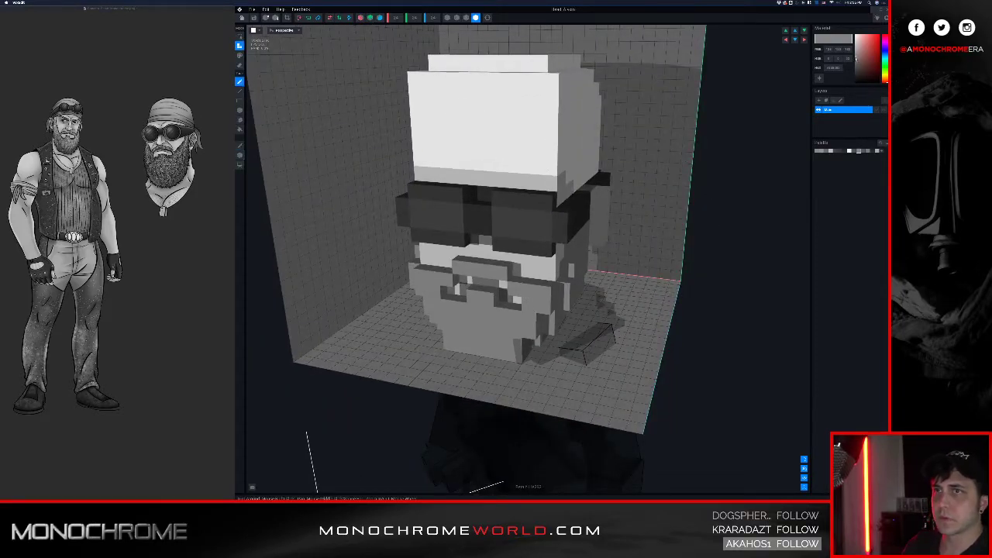
pyautogui.moveTo(854, 58); pyautogui.dragTo(850, 61)
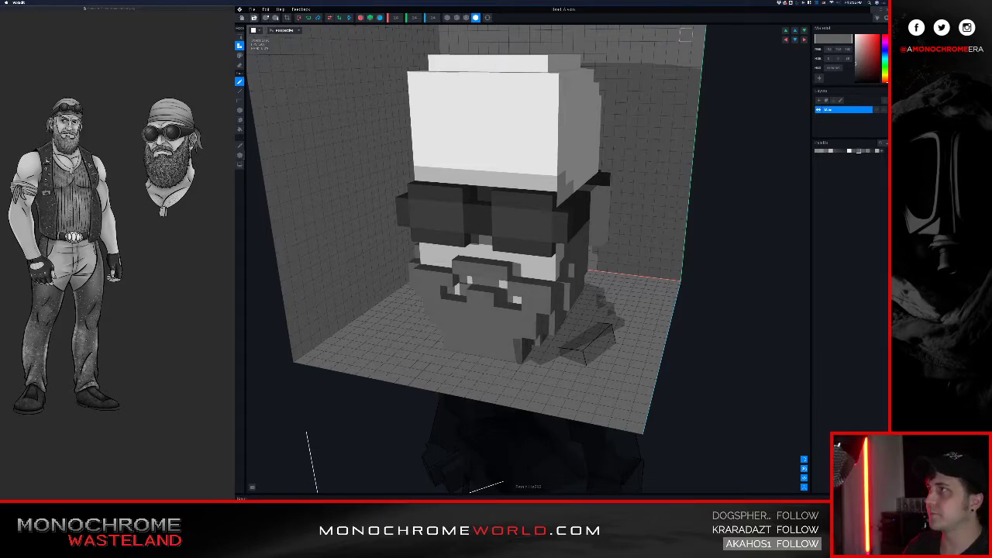
pyautogui.click(242, 16)
pyautogui.press('Return')
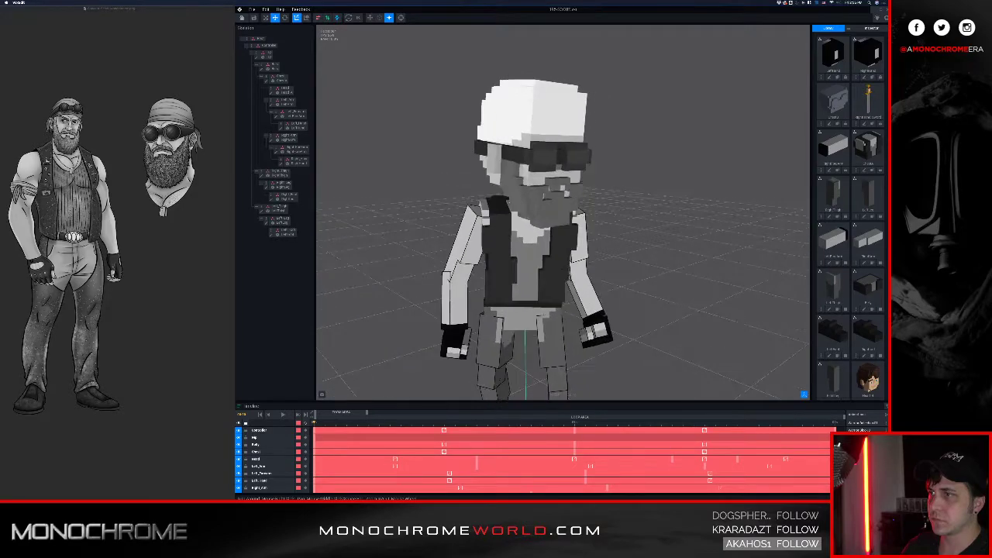
# Step: Rotate the second light's azimuth so it shines on the character from the opposite side
pyautogui.click(876, 17)
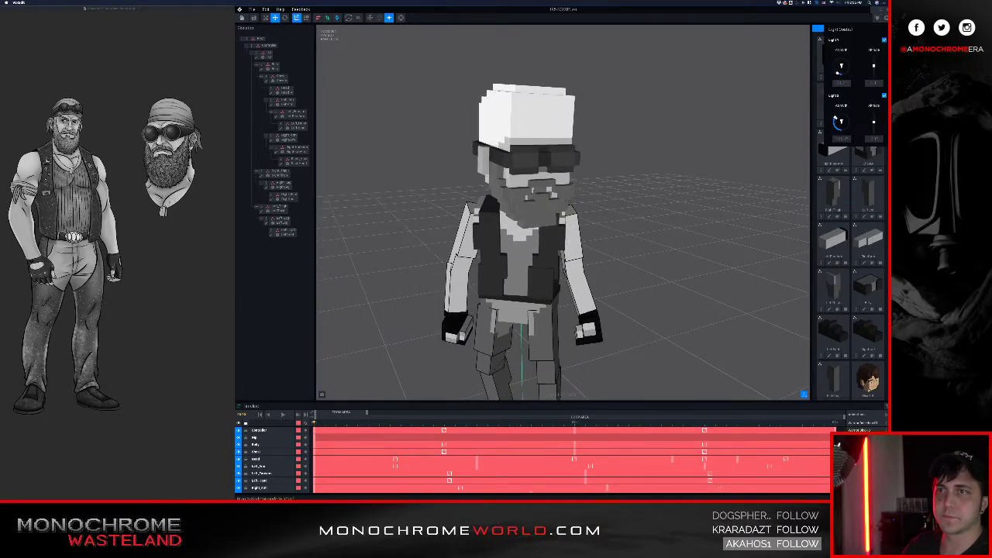
pyautogui.moveTo(834, 122)
pyautogui.mouseDown()
pyautogui.moveTo(830, 131)
pyautogui.moveTo(846, 116)
pyautogui.mouseUp()
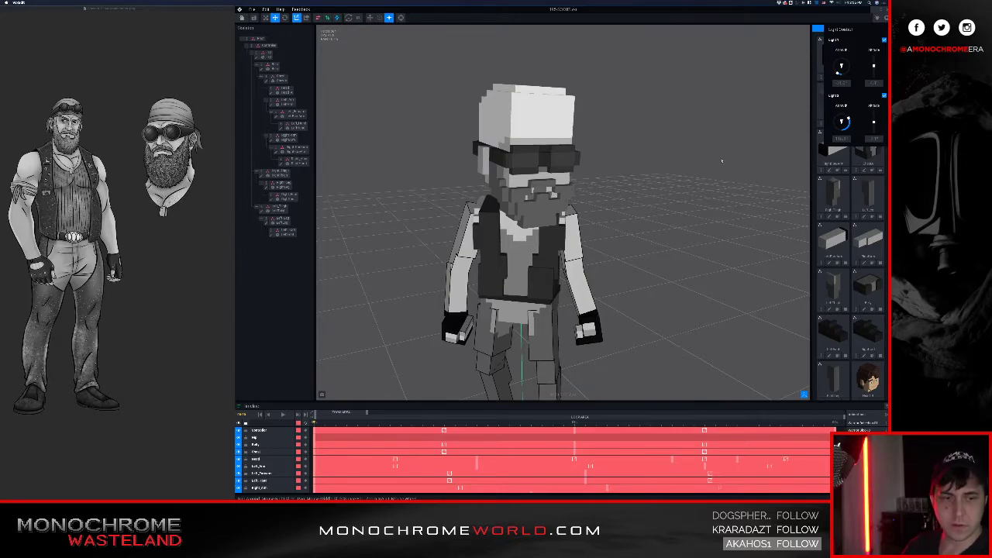
pyautogui.click(633, 177)
# Step: Reopen the head model and darken the grey of the mouth voxels beneath the moustache
pyautogui.moveTo(690, 183)
pyautogui.mouseDown(button='right')
pyautogui.moveTo(589, 162)
pyautogui.moveTo(682, 180)
pyautogui.mouseUp(button='right')
pyautogui.scroll(3, 622, 175)
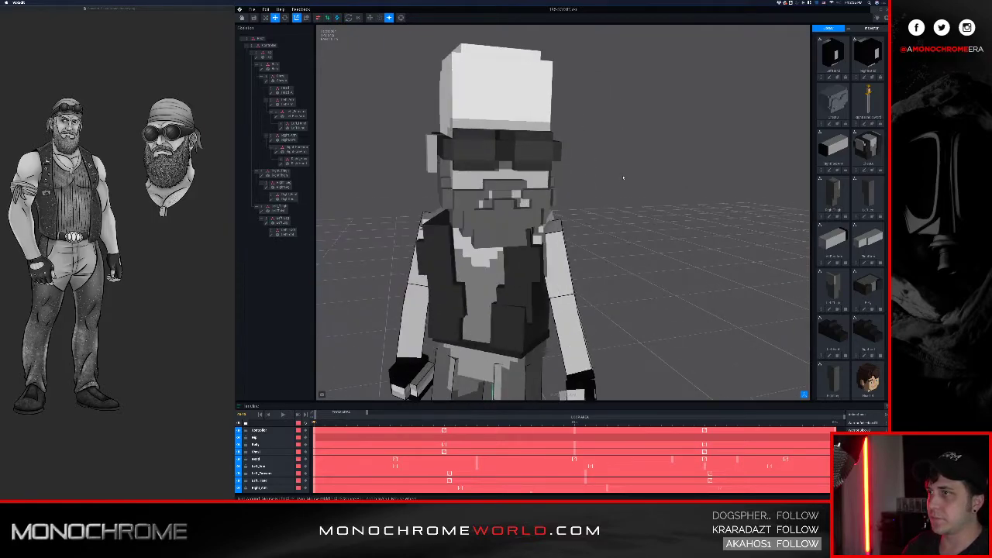
pyautogui.moveTo(623, 176)
pyautogui.mouseDown(button='right')
pyautogui.moveTo(591, 162)
pyautogui.moveTo(611, 176)
pyautogui.mouseUp(button='right')
pyautogui.scroll(2, 610, 175)
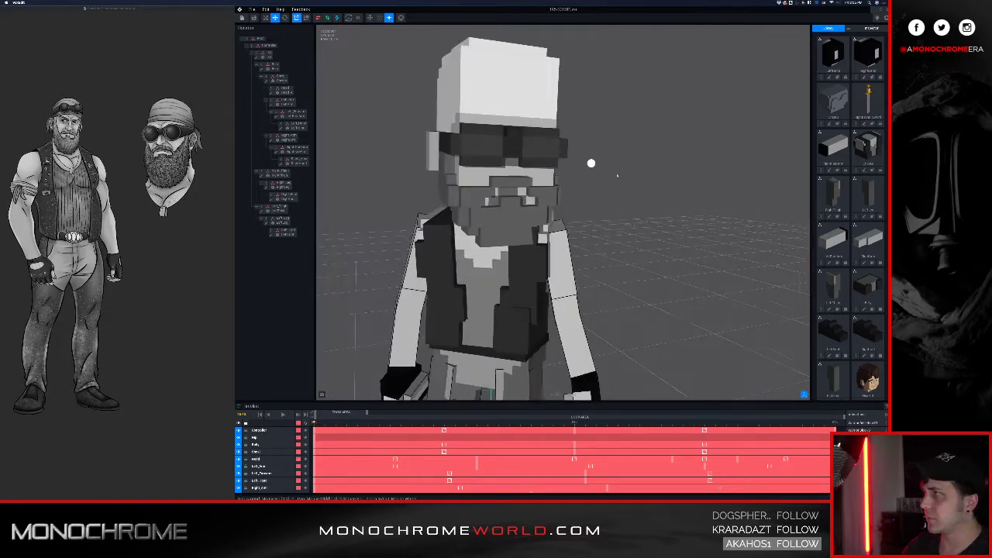
pyautogui.scroll(2, 555, 175)
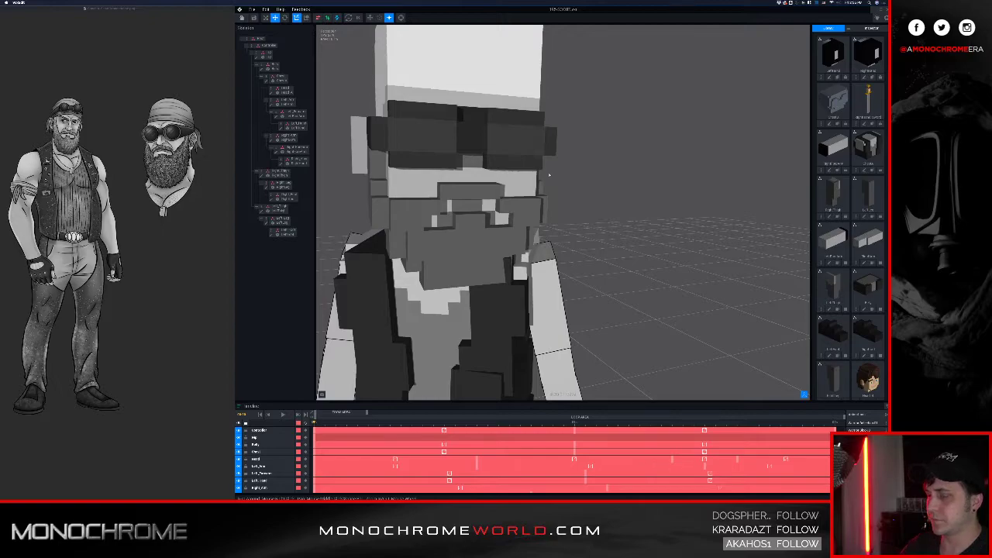
pyautogui.click(505, 184)
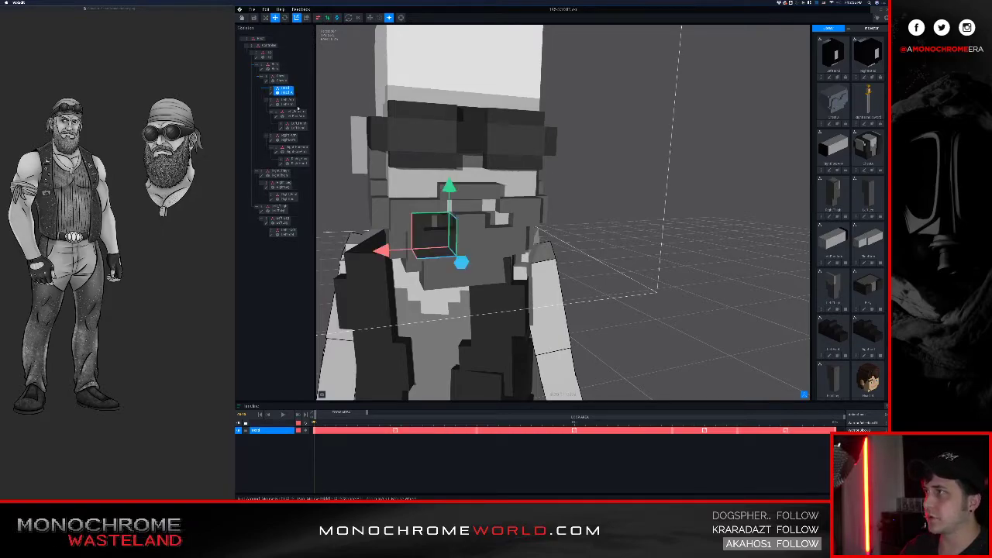
pyautogui.press('Tab')
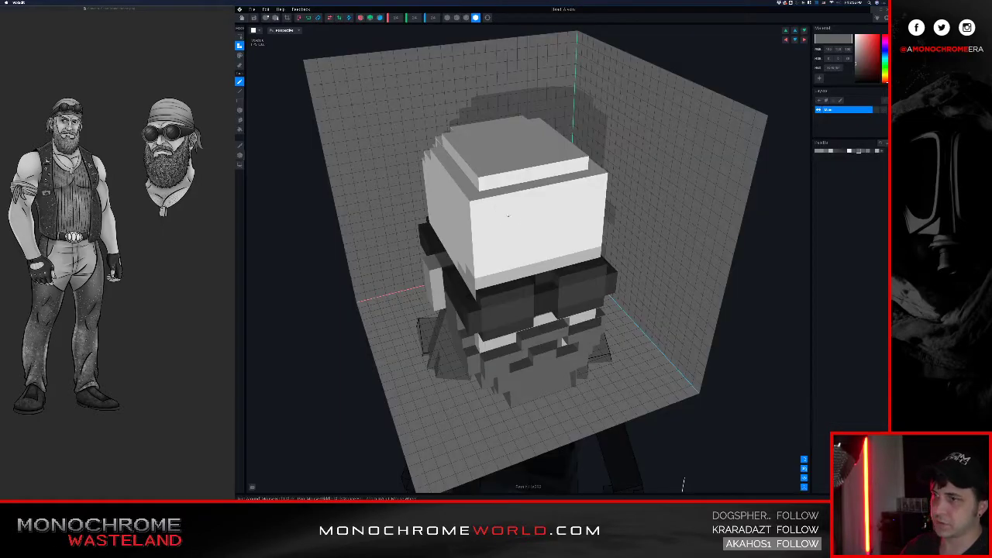
pyautogui.moveTo(519, 217); pyautogui.dragTo(547, 345, button='right')
pyautogui.scroll(2, 553, 342)
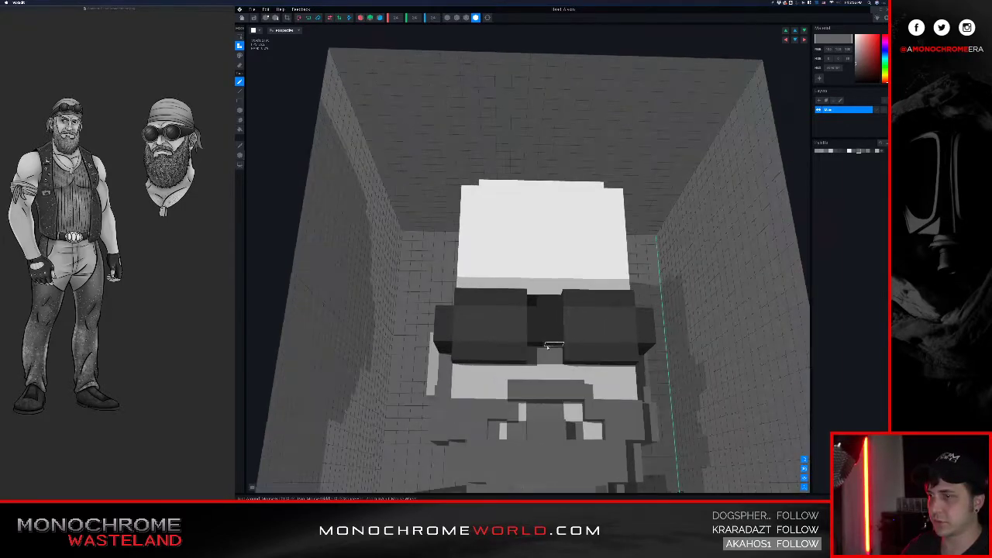
pyautogui.moveTo(552, 341); pyautogui.dragTo(539, 292, button='middle')
pyautogui.scroll(3, 549, 344)
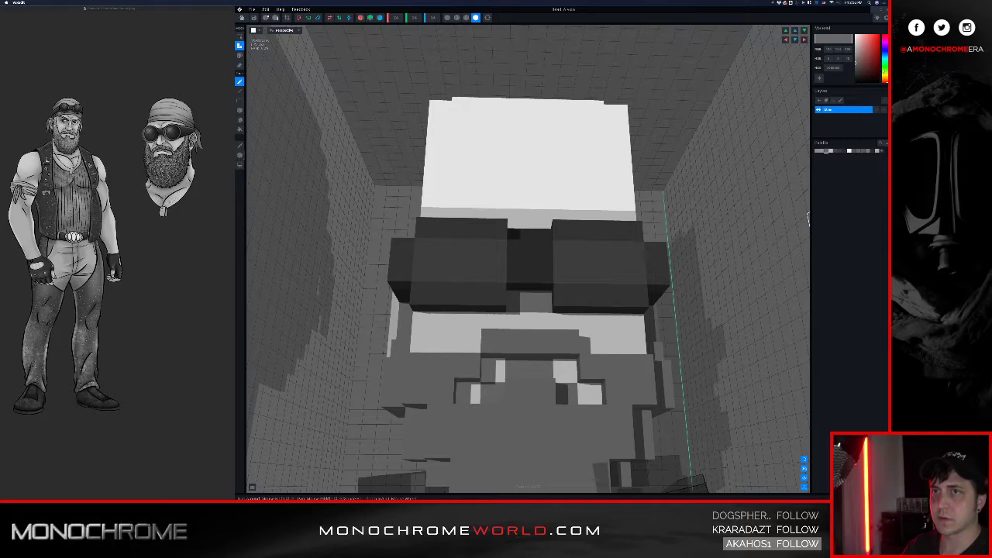
pyautogui.moveTo(863, 54)
pyautogui.mouseDown()
pyautogui.moveTo(880, 35)
pyautogui.moveTo(856, 72)
pyautogui.mouseUp()
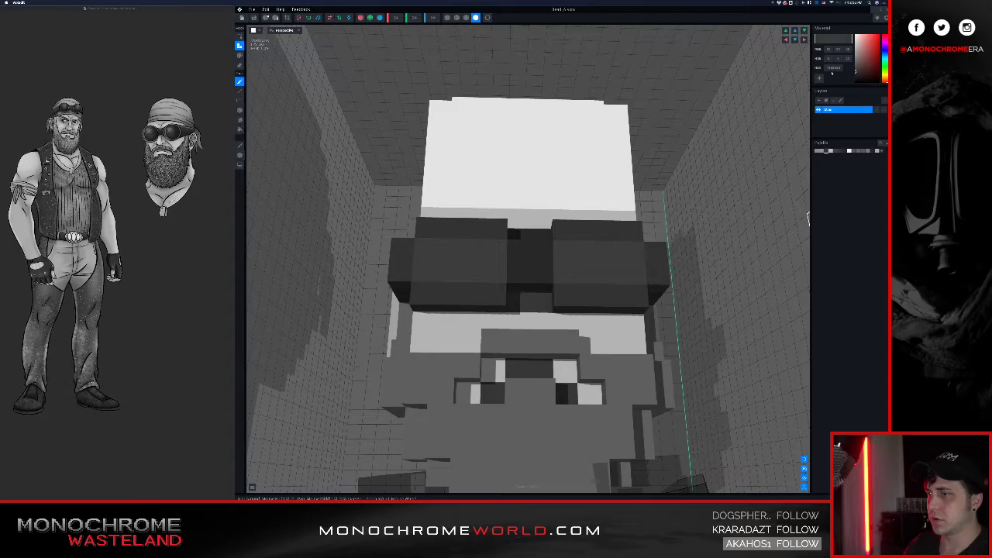
pyautogui.moveTo(733, 121); pyautogui.dragTo(729, 125, button='right')
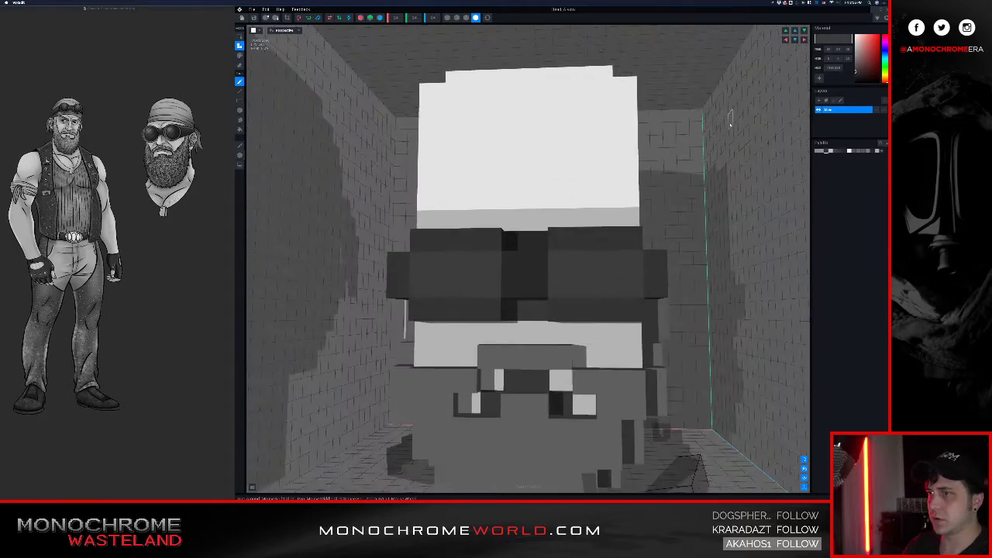
# Step: Paint the nose bridge below the sunglasses in the sampled light skin tone and slightly lighten the mouth's dark grey
pyautogui.press('i')
pyautogui.moveTo(609, 293); pyautogui.dragTo(532, 288, button='right')
pyautogui.click(728, 317)
pyautogui.moveTo(730, 317); pyautogui.dragTo(528, 309, button='right')
pyautogui.press('g')
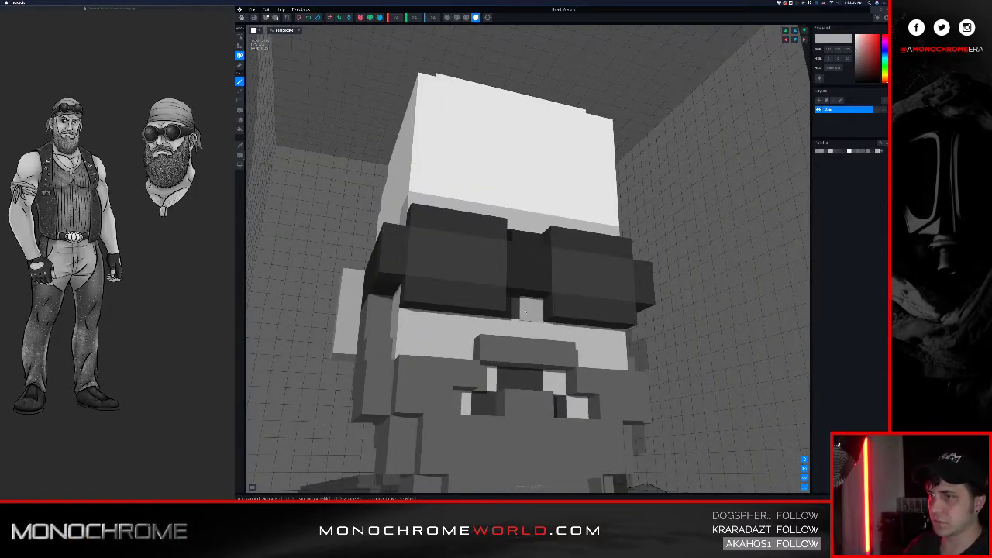
pyautogui.moveTo(575, 287); pyautogui.dragTo(565, 264, button='right')
pyautogui.scroll(-2, 611, 283)
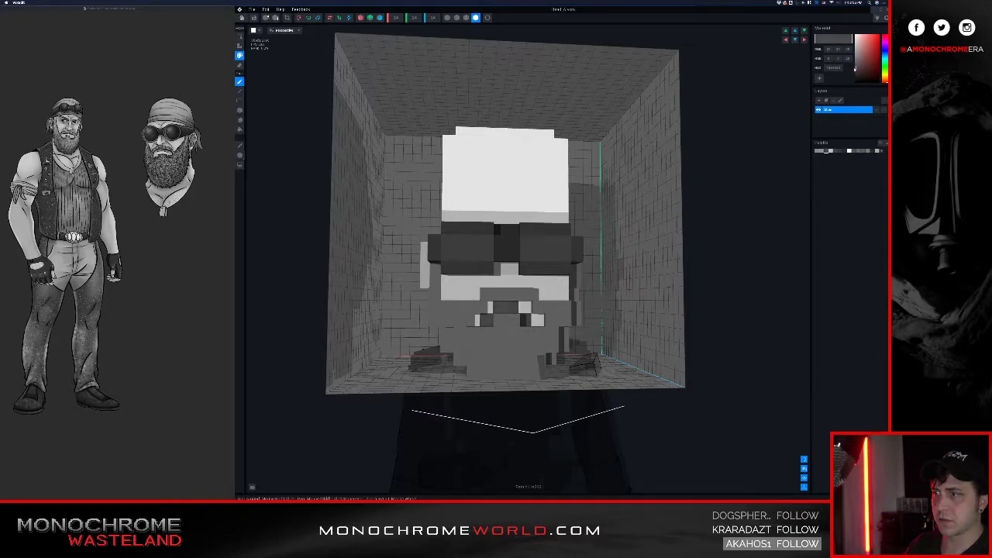
pyautogui.moveTo(629, 180); pyautogui.dragTo(588, 184, button='right')
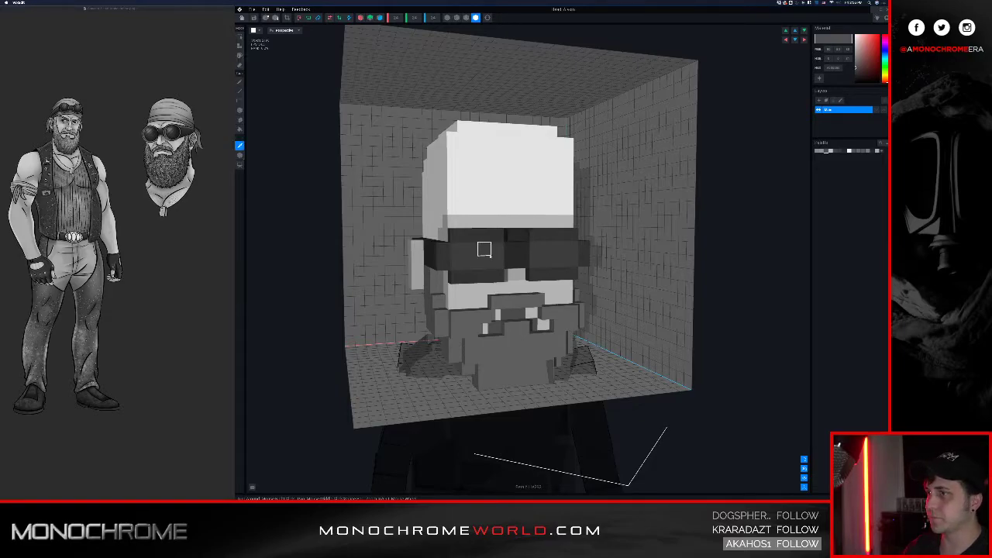
# Step: Recolour both sunglass lenses to a near-black shade that is clearly darker than the frame
pyautogui.scroll(5, 496, 235)
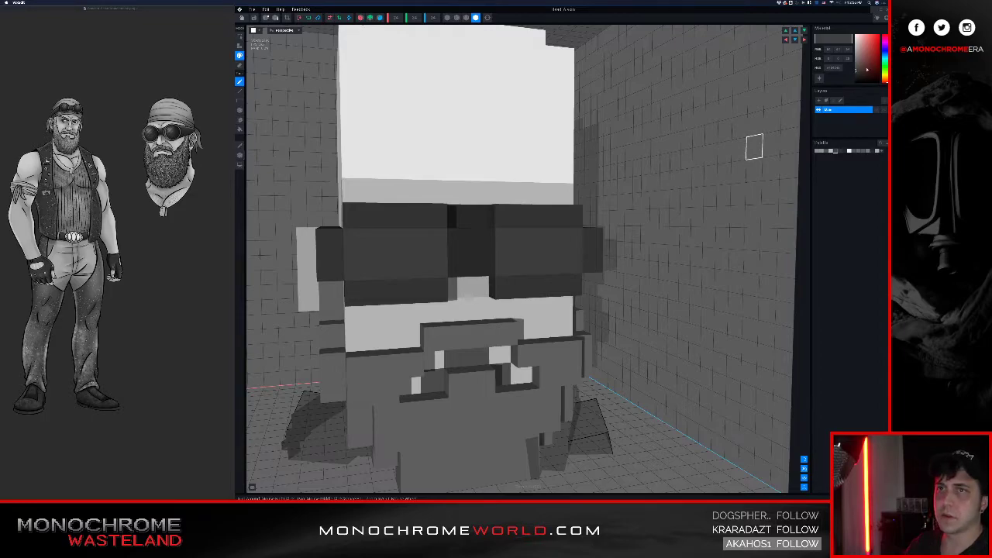
pyautogui.moveTo(856, 71); pyautogui.dragTo(850, 77)
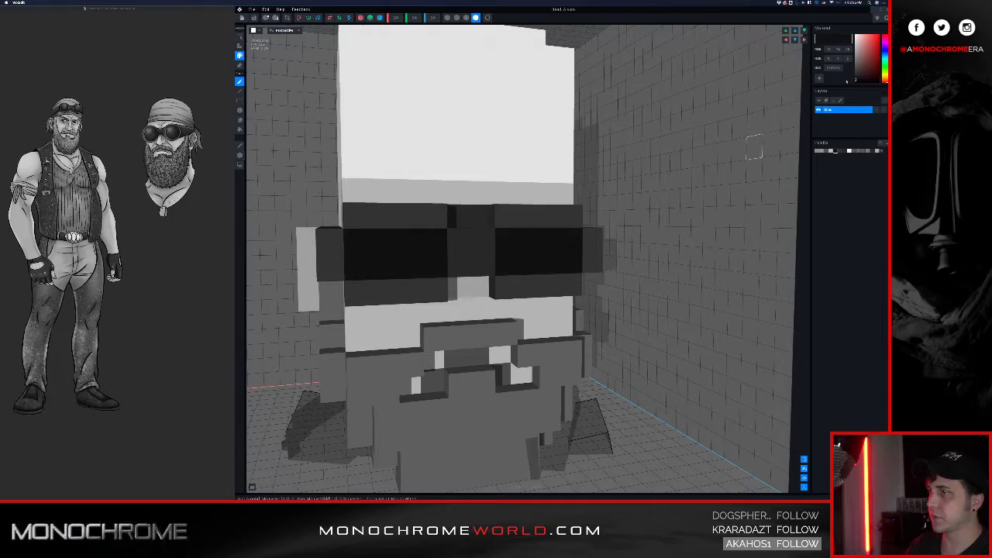
pyautogui.moveTo(846, 80); pyautogui.dragTo(837, 93)
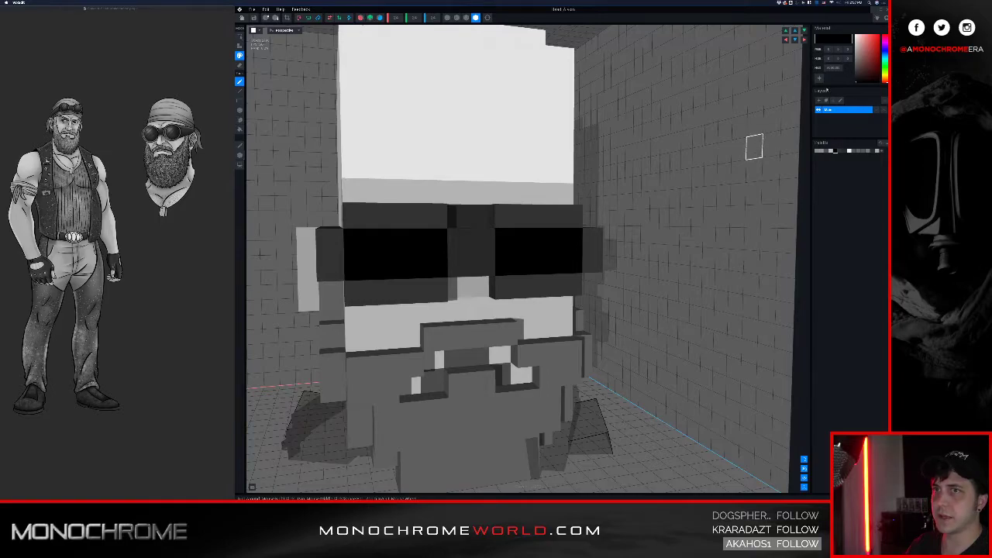
pyautogui.moveTo(826, 87); pyautogui.dragTo(840, 78)
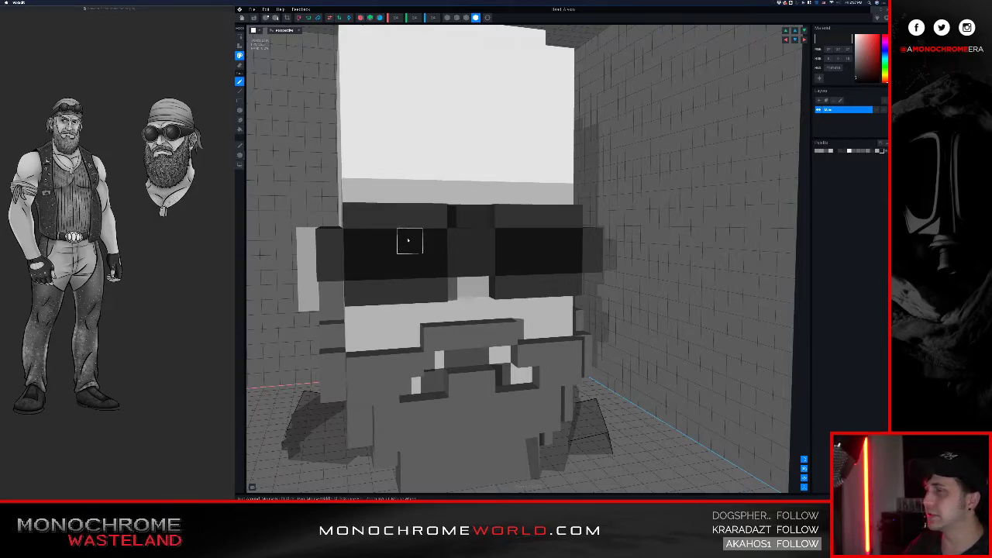
# Step: Paint stepped diagonal reflections across both sunglass lenses in slightly lighter dark greys
pyautogui.click(530, 248)
pyautogui.click(505, 264)
pyautogui.moveTo(552, 331)
pyautogui.mouseDown(button='right')
pyautogui.moveTo(525, 324)
pyautogui.moveTo(542, 325)
pyautogui.mouseUp(button='right')
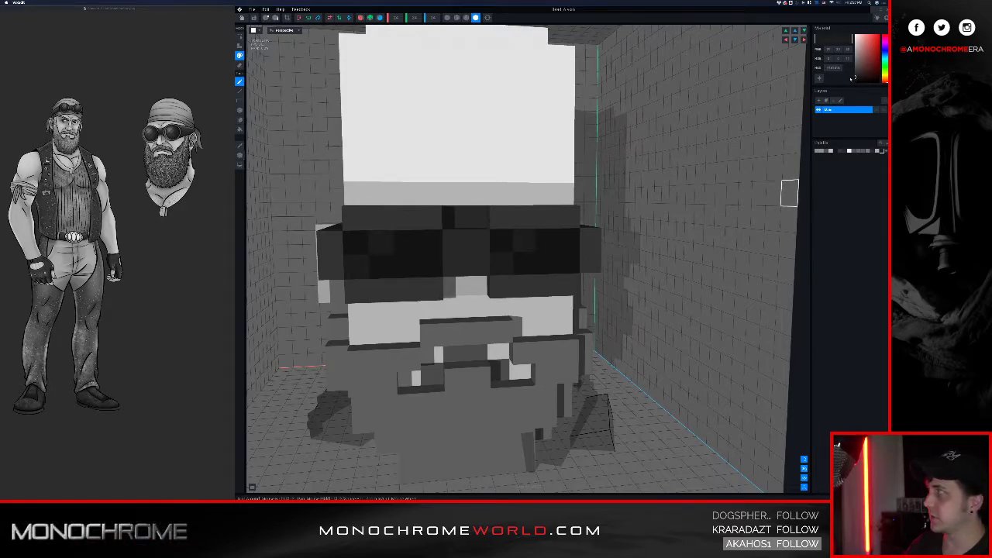
pyautogui.moveTo(846, 79); pyautogui.dragTo(845, 78)
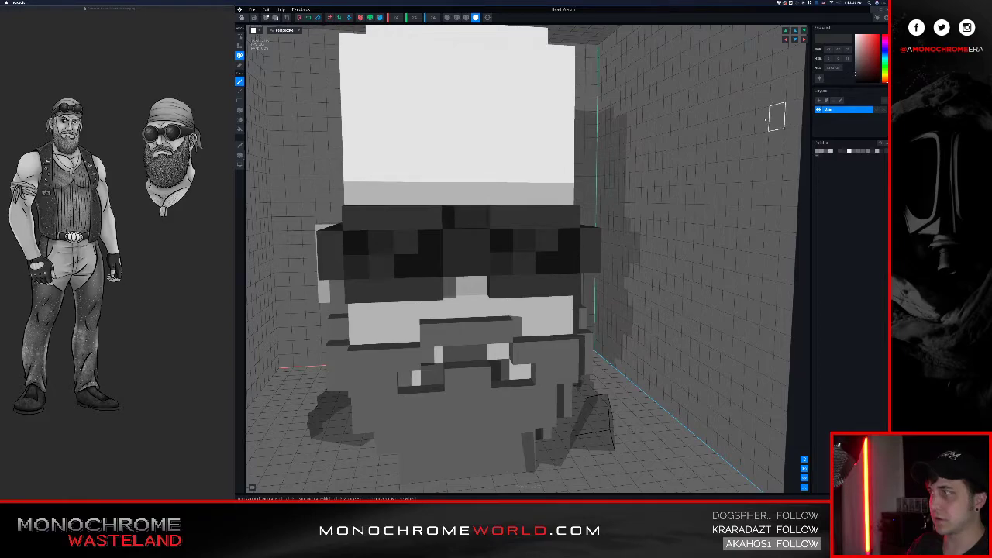
pyautogui.moveTo(700, 154); pyautogui.dragTo(697, 157, button='right')
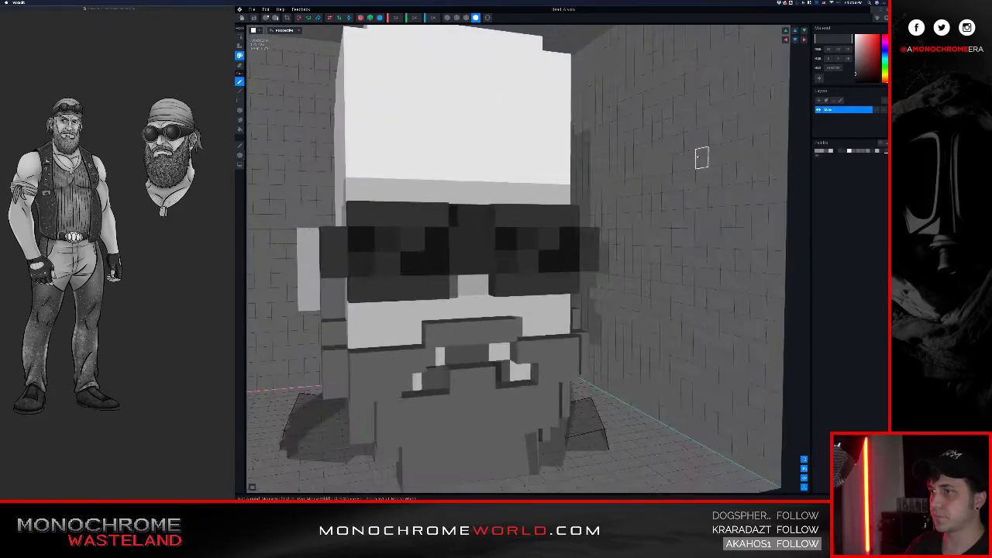
pyautogui.scroll(-3, 698, 157)
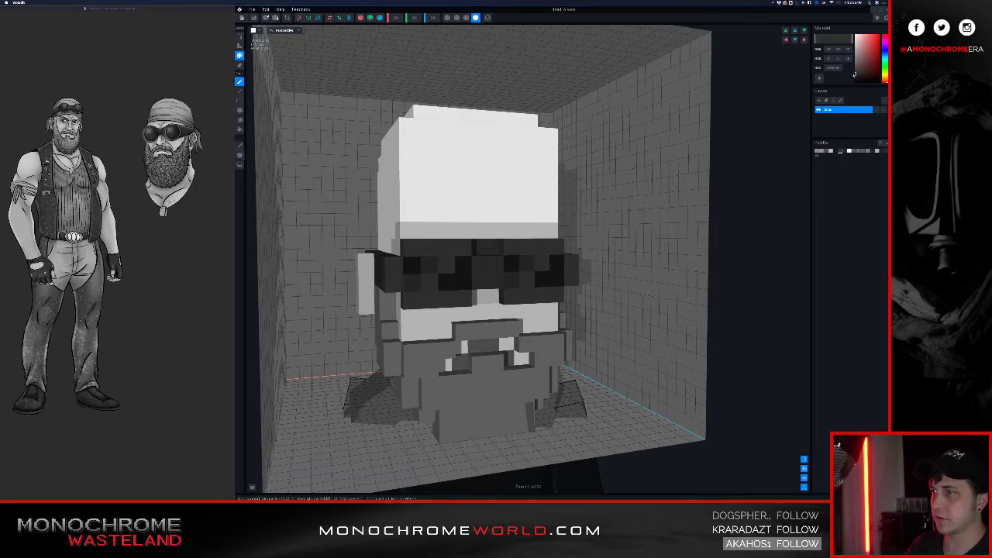
# Step: Repaint the stepped reflections on both sunglass lenses in subtler, less contrasting near-black shades
pyautogui.moveTo(658, 140); pyautogui.dragTo(628, 160, button='right')
pyautogui.scroll(3, 593, 179)
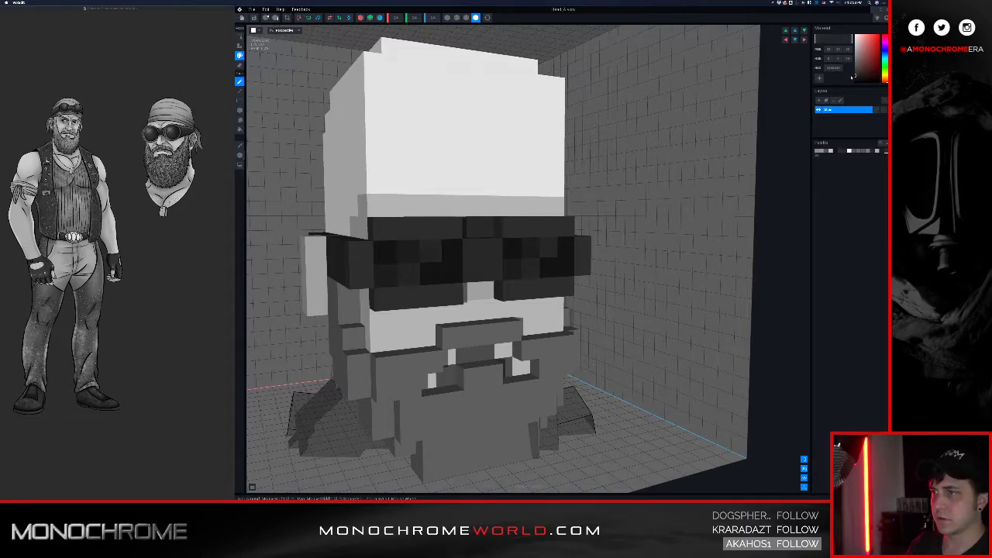
pyautogui.moveTo(651, 156); pyautogui.dragTo(589, 166, button='right')
pyautogui.scroll(-3, 651, 167)
pyautogui.scroll(4, 589, 169)
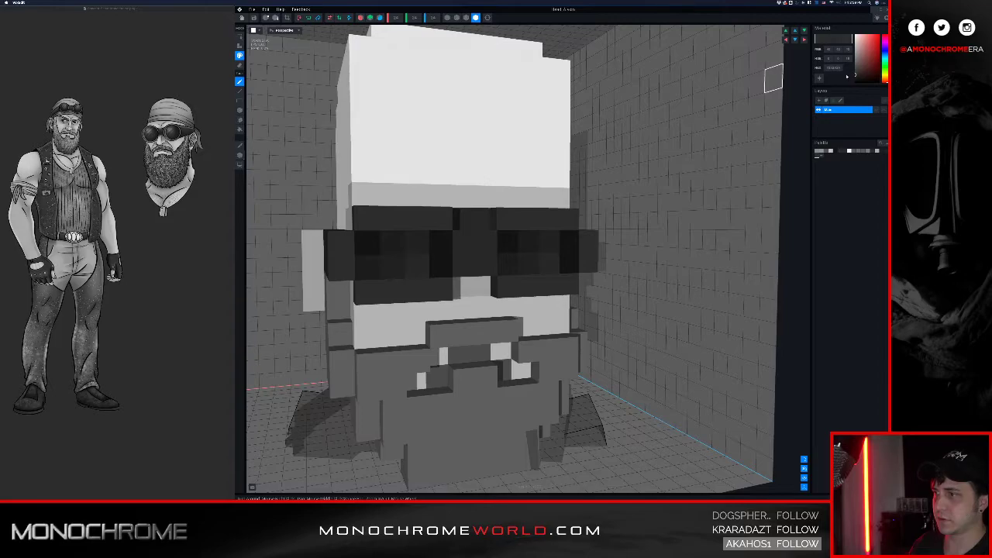
pyautogui.moveTo(724, 155); pyautogui.dragTo(650, 155, button='right')
pyautogui.scroll(-3, 711, 152)
pyautogui.scroll(2, 578, 206)
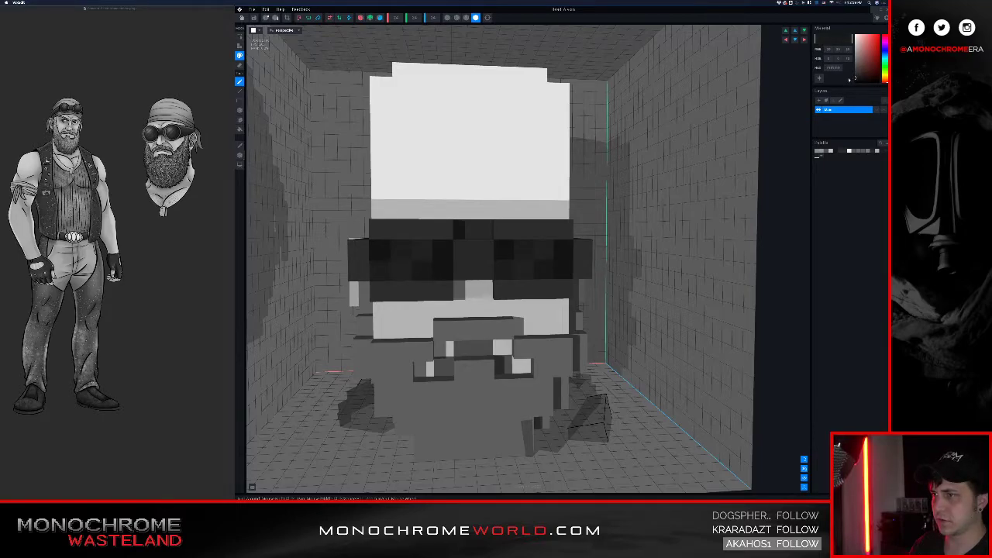
# Step: Sample the sunglass frame's dark grey and paint subtle tonal variations across the front of the frame
pyautogui.moveTo(625, 130)
pyautogui.mouseDown(button='middle')
pyautogui.moveTo(597, 132)
pyautogui.moveTo(624, 129)
pyautogui.moveTo(614, 134)
pyautogui.mouseUp(button='middle')
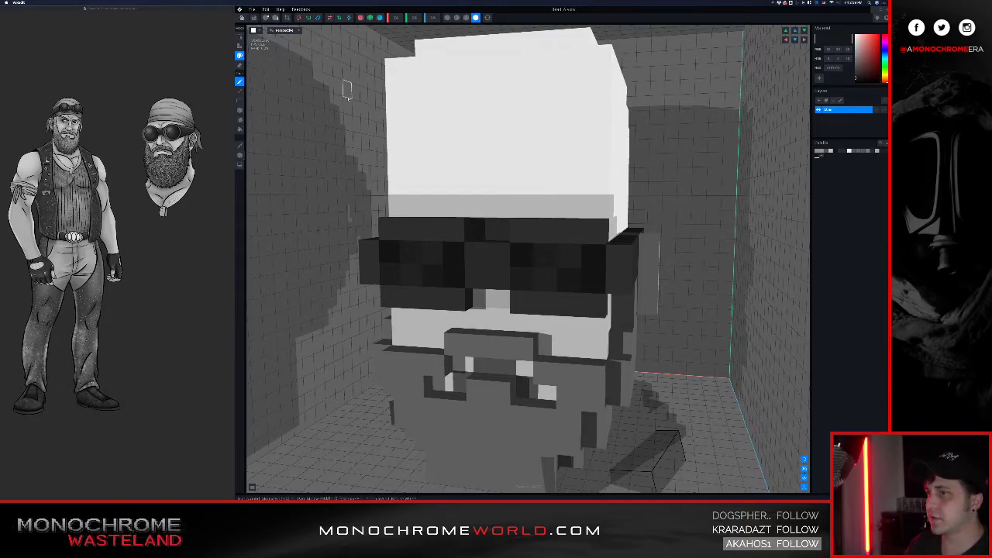
pyautogui.moveTo(443, 102); pyautogui.dragTo(437, 98, button='right')
pyautogui.moveTo(503, 204); pyautogui.dragTo(600, 249, button='right')
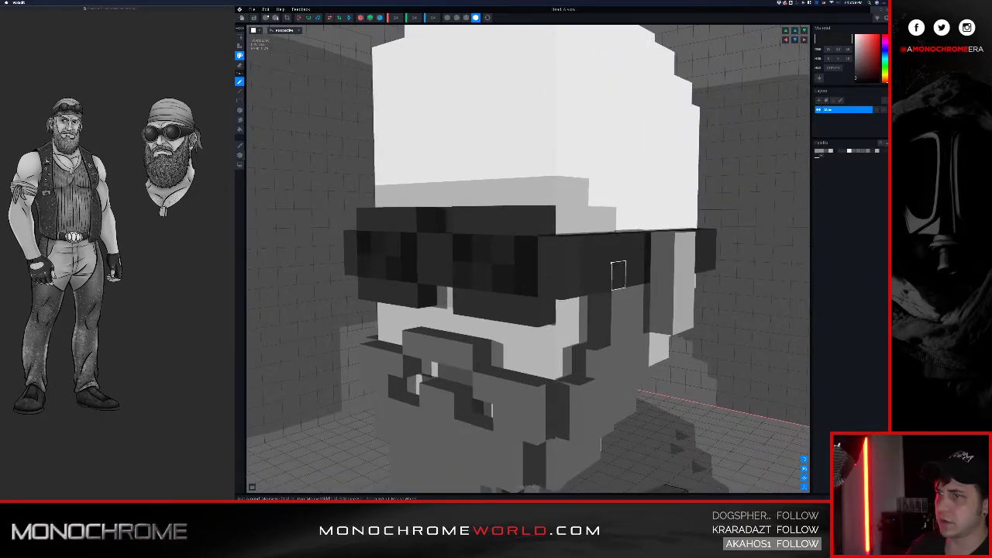
pyautogui.moveTo(601, 264); pyautogui.dragTo(603, 263, button='right')
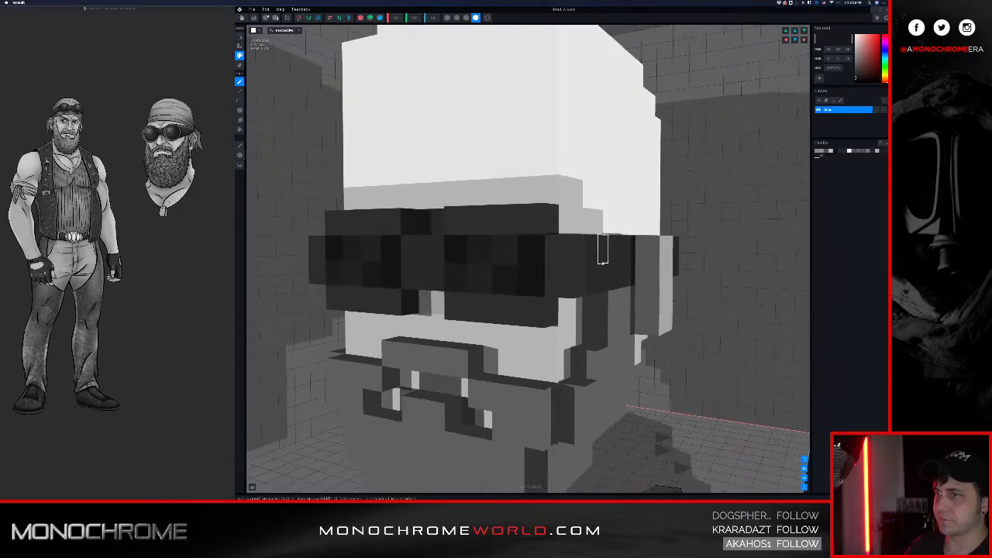
pyautogui.moveTo(603, 276)
pyautogui.mouseDown(button='middle')
pyautogui.moveTo(594, 247)
pyautogui.moveTo(598, 287)
pyautogui.moveTo(606, 268)
pyautogui.mouseUp(button='middle')
pyautogui.keyDown('alt'); pyautogui.click(490, 231); pyautogui.keyUp('alt')
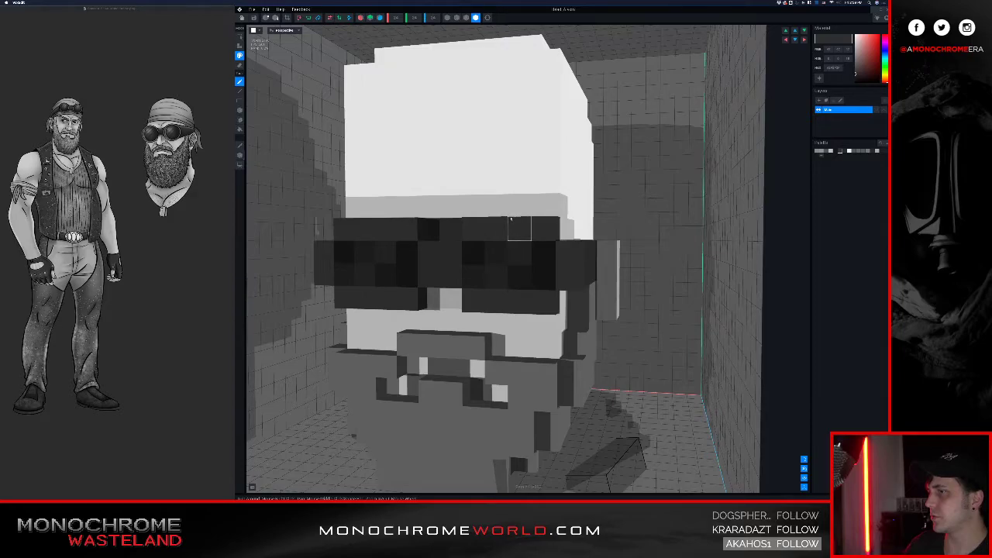
pyautogui.scroll(5, 511, 219)
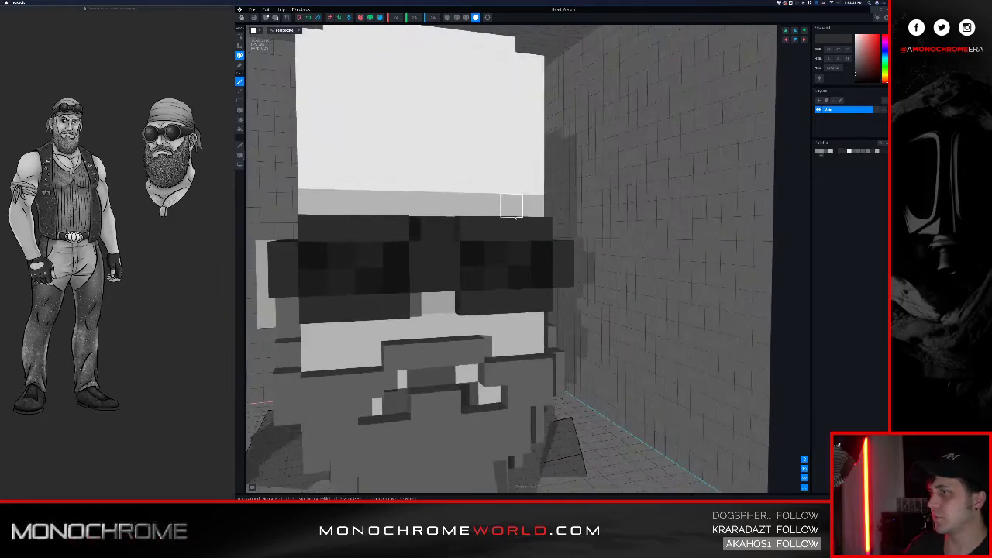
pyautogui.moveTo(520, 218); pyautogui.dragTo(546, 212, button='middle')
pyautogui.moveTo(516, 212); pyautogui.dragTo(544, 203, button='right')
pyautogui.scroll(-2, 542, 200)
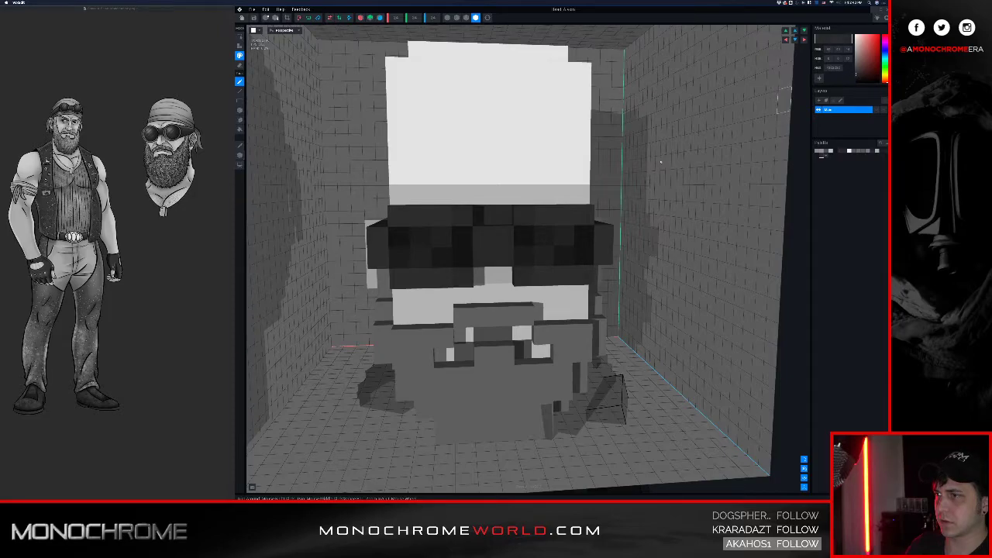
# Step: Sample the dark shade of the sunglasses' side arm and add subtle tonal variation along it beside the ear
pyautogui.moveTo(702, 143); pyautogui.dragTo(534, 239, button='right')
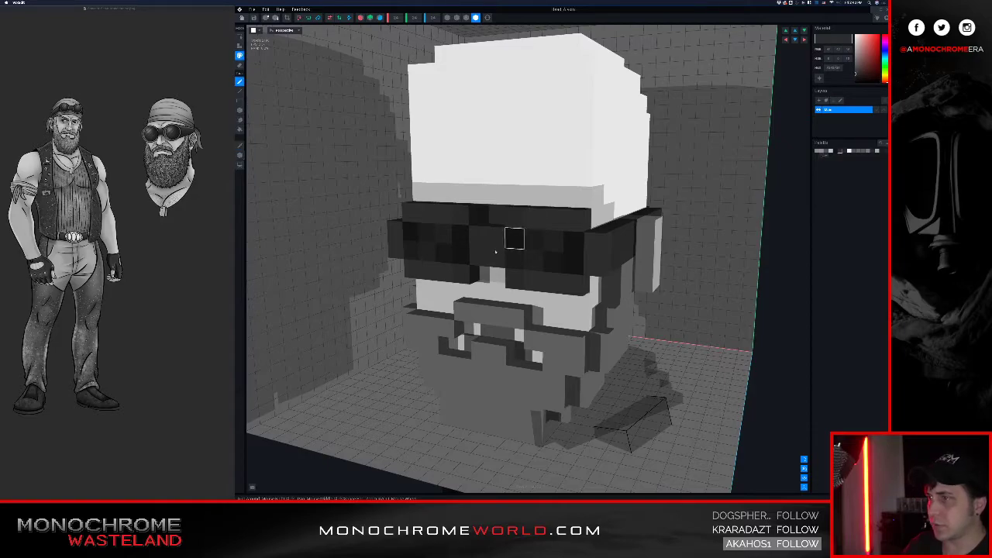
pyautogui.moveTo(467, 298); pyautogui.dragTo(494, 272, button='right')
pyautogui.scroll(-1, 456, 288)
pyautogui.scroll(-1, 445, 286)
pyautogui.scroll(3, 513, 283)
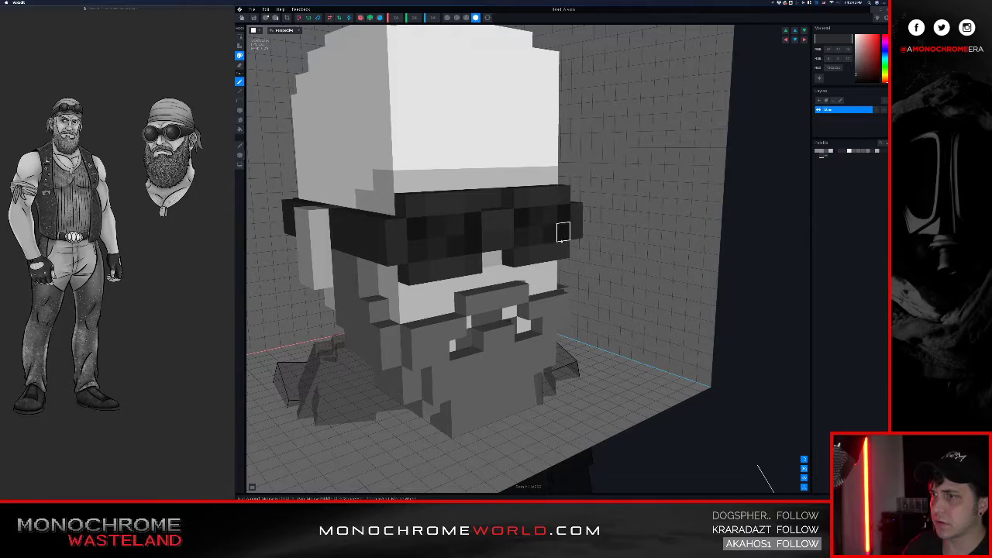
pyautogui.moveTo(629, 176)
pyautogui.mouseDown(button='right')
pyautogui.moveTo(620, 175)
pyautogui.moveTo(633, 162)
pyautogui.moveTo(625, 172)
pyautogui.moveTo(612, 163)
pyautogui.moveTo(629, 163)
pyautogui.mouseUp(button='right')
pyautogui.scroll(-2, 625, 172)
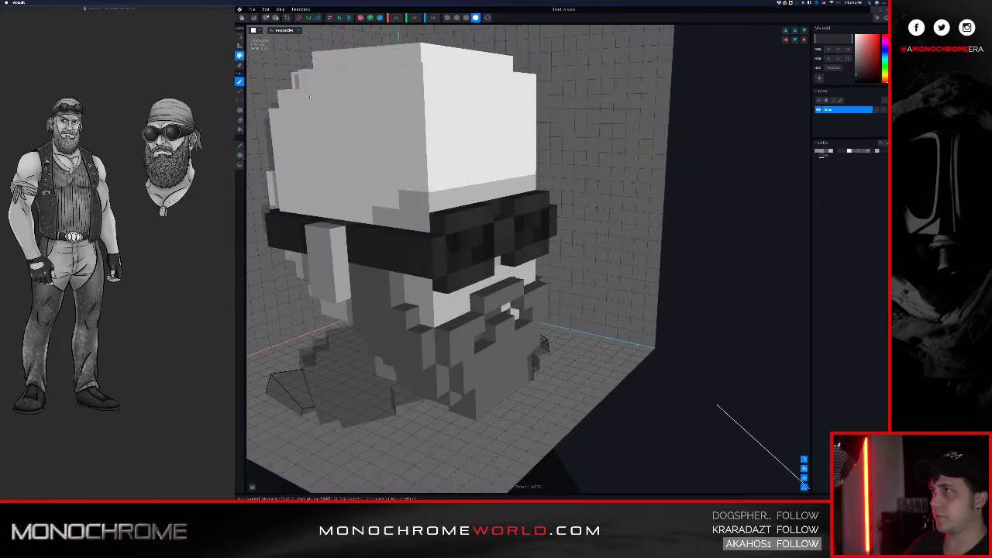
pyautogui.moveTo(343, 106); pyautogui.dragTo(361, 113, button='right')
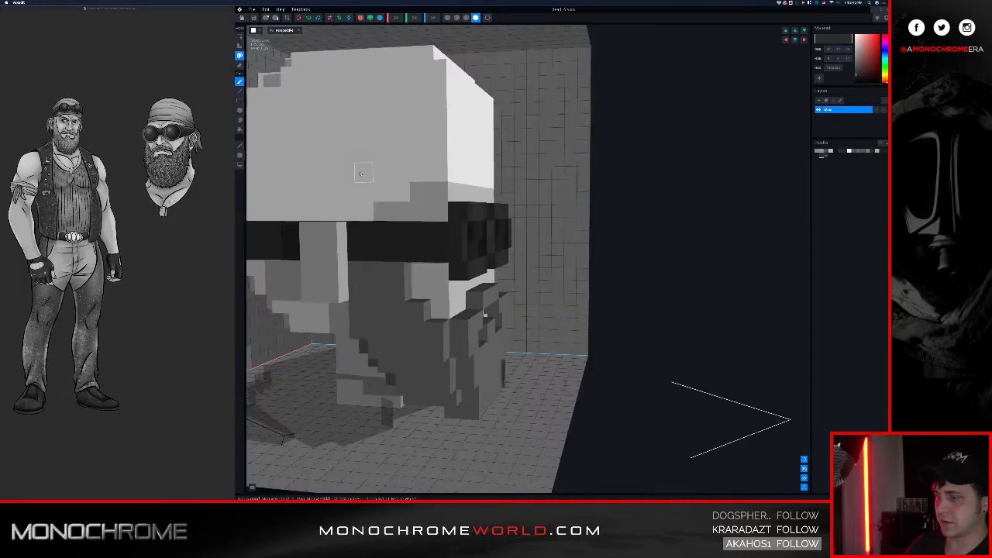
pyautogui.click(397, 244)
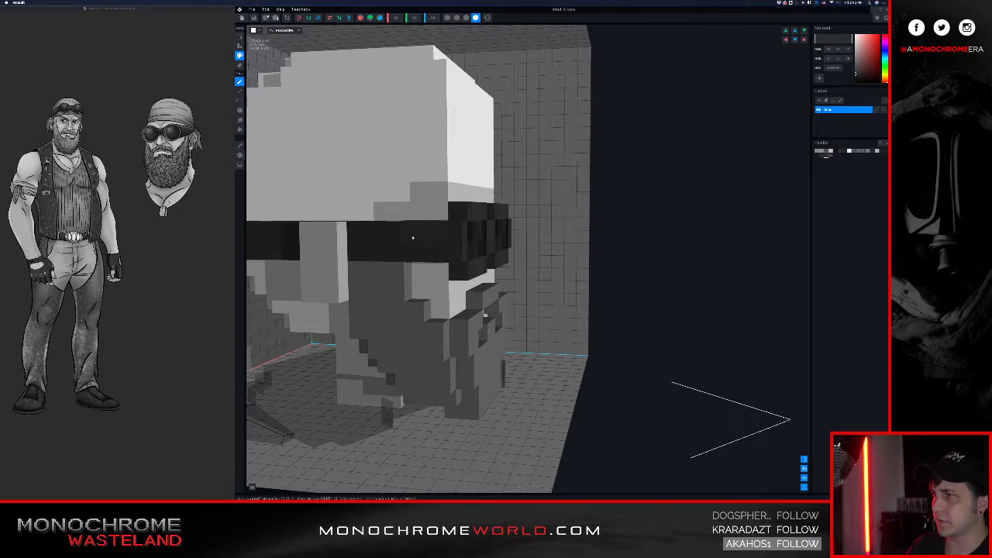
pyautogui.moveTo(403, 291)
pyautogui.mouseDown(button='right')
pyautogui.moveTo(411, 294)
pyautogui.moveTo(367, 301)
pyautogui.moveTo(384, 301)
pyautogui.mouseUp(button='right')
pyautogui.moveTo(384, 302); pyautogui.dragTo(395, 294, button='middle')
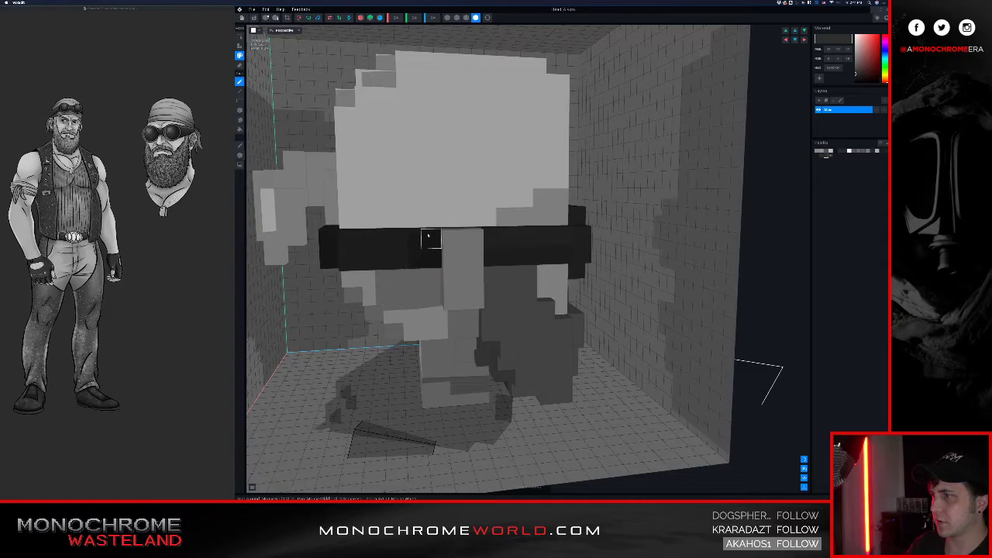
# Step: Continue the dark tonal variation on the sunglasses' band around the back and opposite side of the head
pyautogui.moveTo(348, 237)
pyautogui.mouseDown(button='middle')
pyautogui.moveTo(338, 295)
pyautogui.moveTo(371, 242)
pyautogui.moveTo(405, 253)
pyautogui.moveTo(365, 250)
pyautogui.moveTo(394, 240)
pyautogui.mouseUp(button='middle')
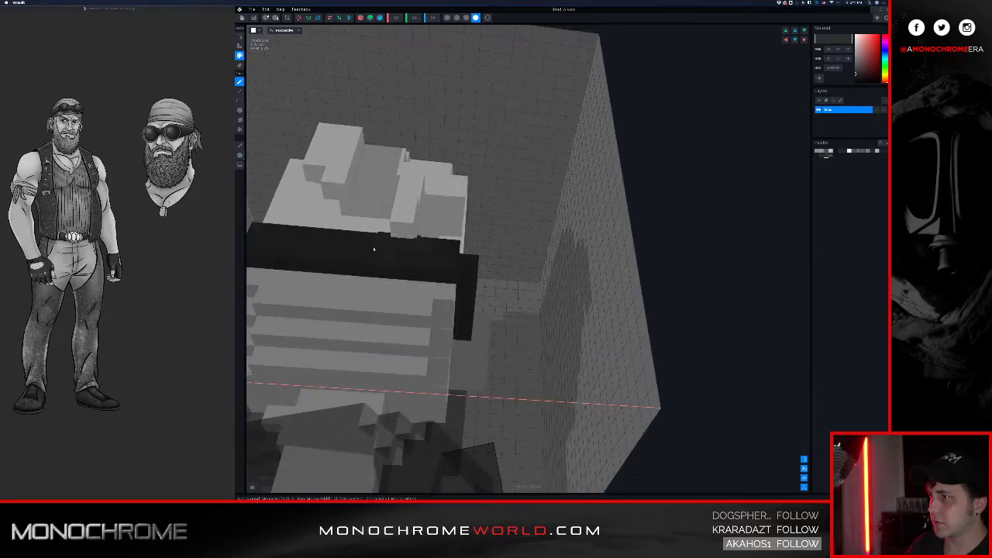
pyautogui.moveTo(332, 237)
pyautogui.mouseDown(button='middle')
pyautogui.moveTo(349, 248)
pyautogui.moveTo(327, 245)
pyautogui.moveTo(347, 251)
pyautogui.mouseUp(button='middle')
pyautogui.moveTo(352, 253); pyautogui.dragTo(369, 302, button='right')
pyautogui.moveTo(335, 334); pyautogui.dragTo(453, 345)
pyautogui.moveTo(531, 358); pyautogui.dragTo(516, 359, button='right')
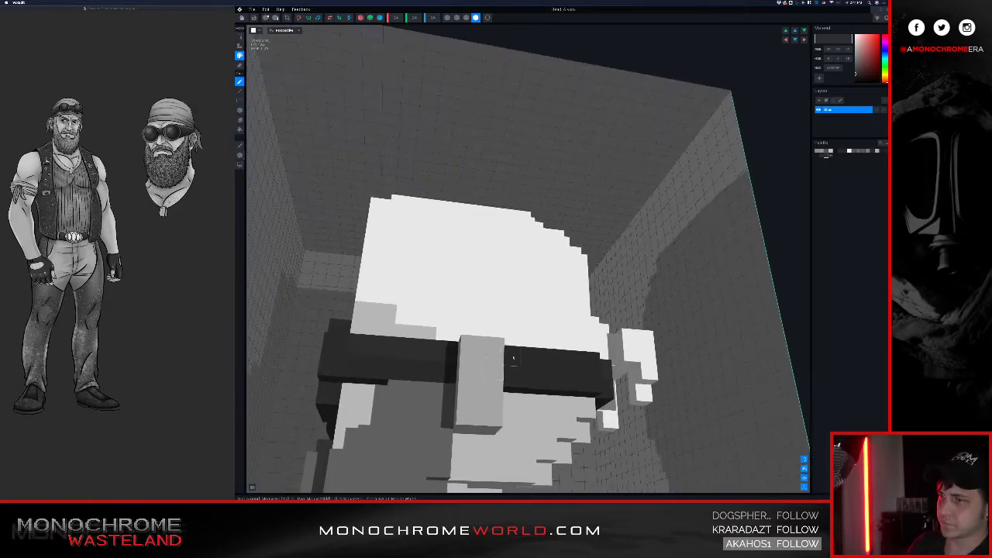
pyautogui.moveTo(511, 358); pyautogui.dragTo(481, 272, button='middle')
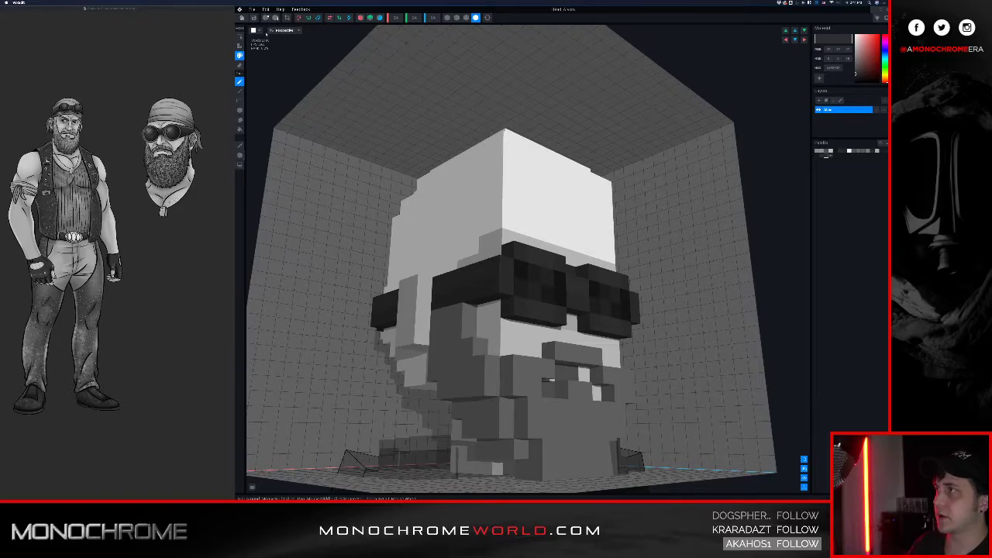
# Step: Check the shaded sunglasses from above and both sides, and save the head model
pyautogui.moveTo(466, 200)
pyautogui.mouseDown(button='middle')
pyautogui.moveTo(458, 192)
pyautogui.moveTo(471, 200)
pyautogui.mouseUp(button='middle')
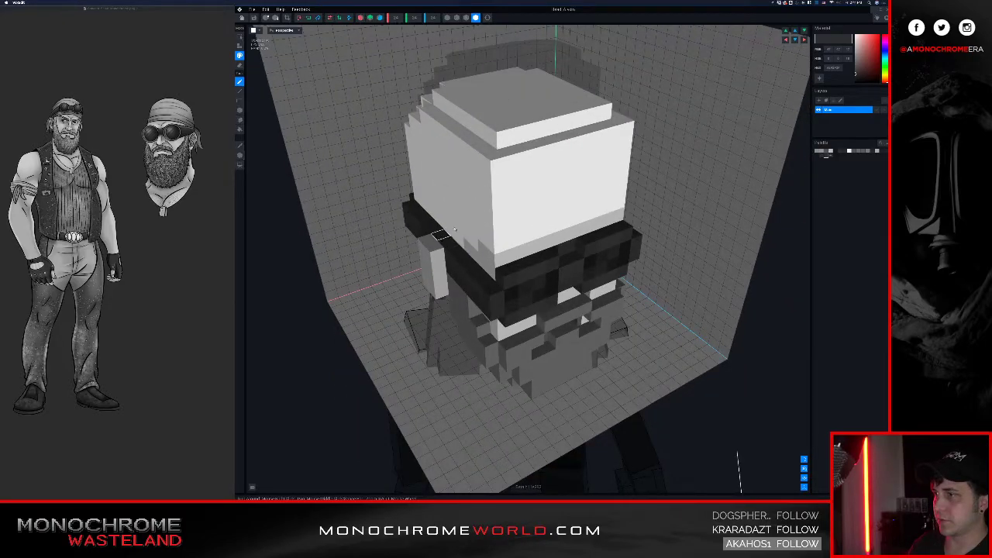
pyautogui.moveTo(534, 188); pyautogui.dragTo(504, 189, button='middle')
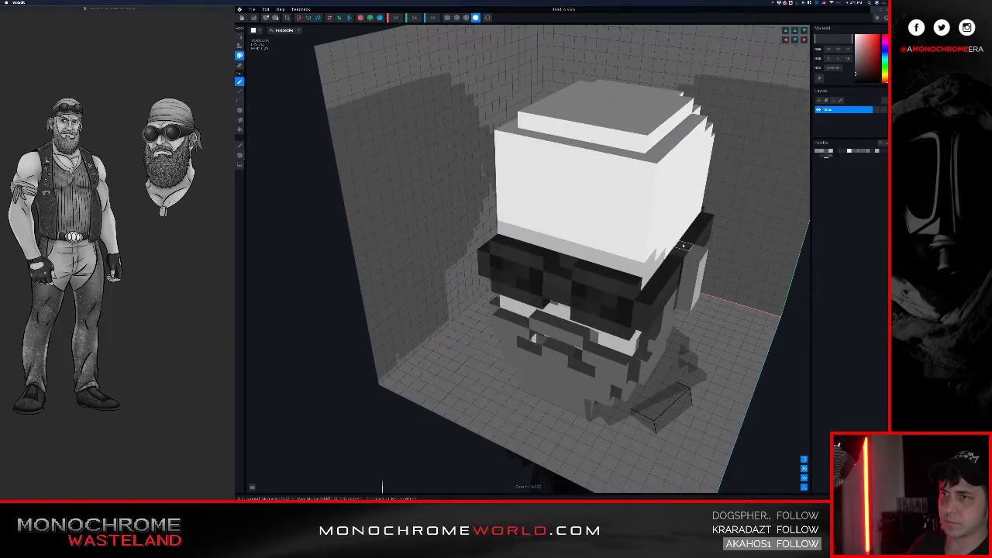
pyautogui.moveTo(684, 246); pyautogui.dragTo(607, 193, button='middle')
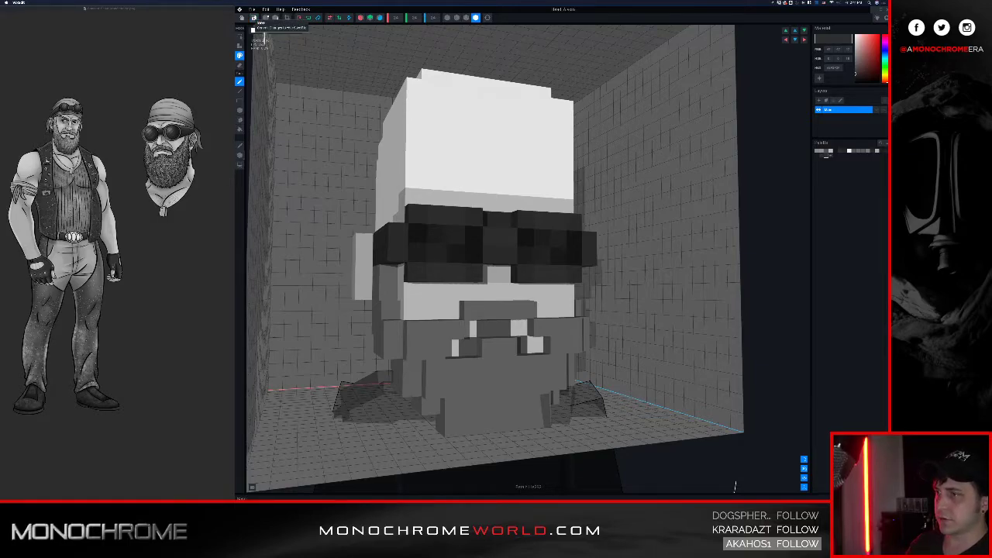
pyautogui.click(253, 17)
# Step: Sample the beard's grey, darken it slightly, and paint scattered voxels on the chin and beneath both mouth corners
pyautogui.moveTo(504, 328); pyautogui.dragTo(485, 353, button='middle')
pyautogui.click(480, 361)
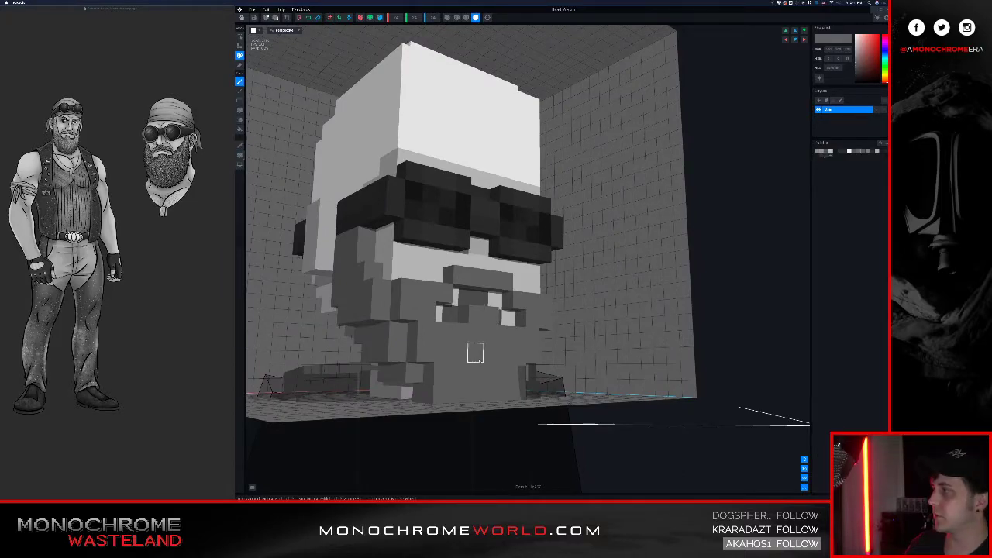
pyautogui.moveTo(475, 353); pyautogui.dragTo(493, 338, button='middle')
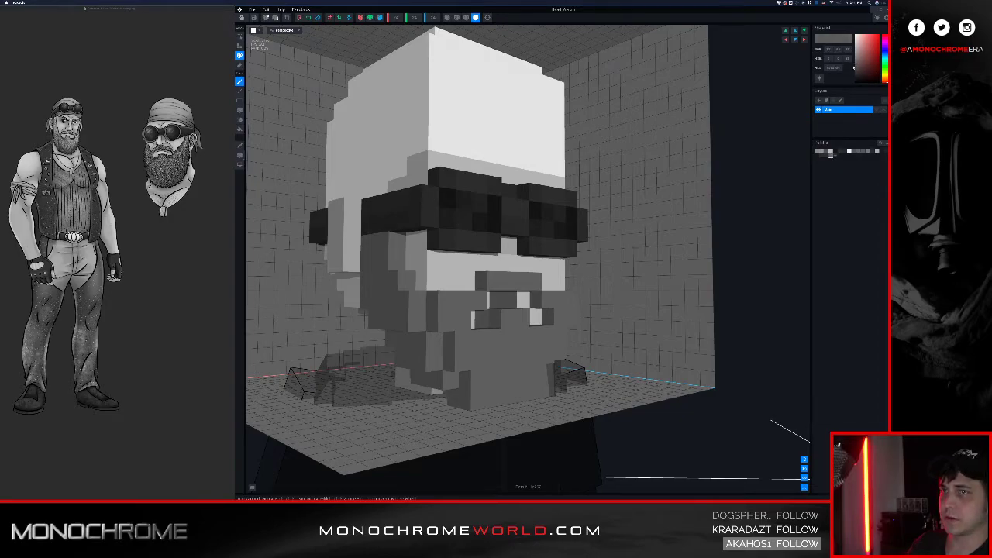
pyautogui.moveTo(853, 67); pyautogui.dragTo(853, 70)
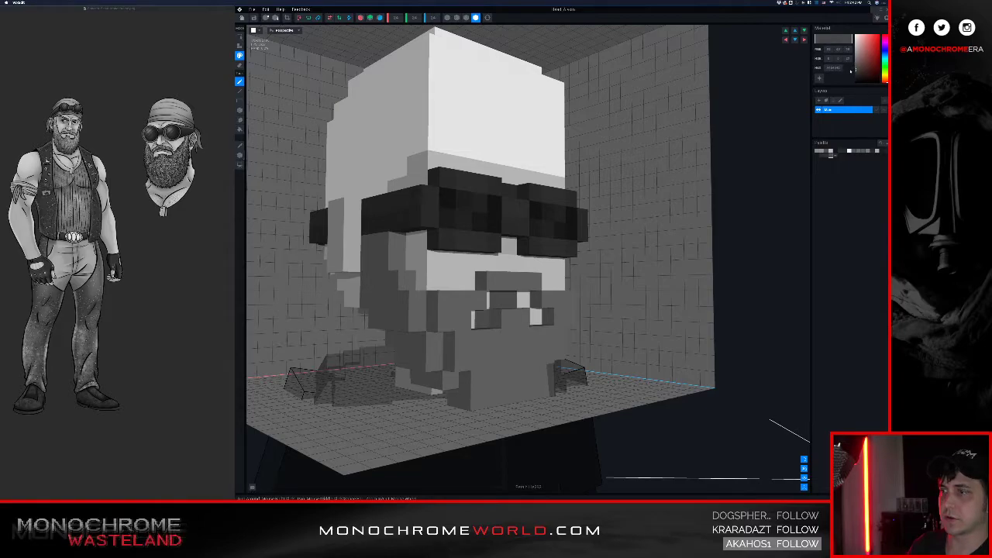
pyautogui.moveTo(479, 357); pyautogui.dragTo(490, 376, button='right')
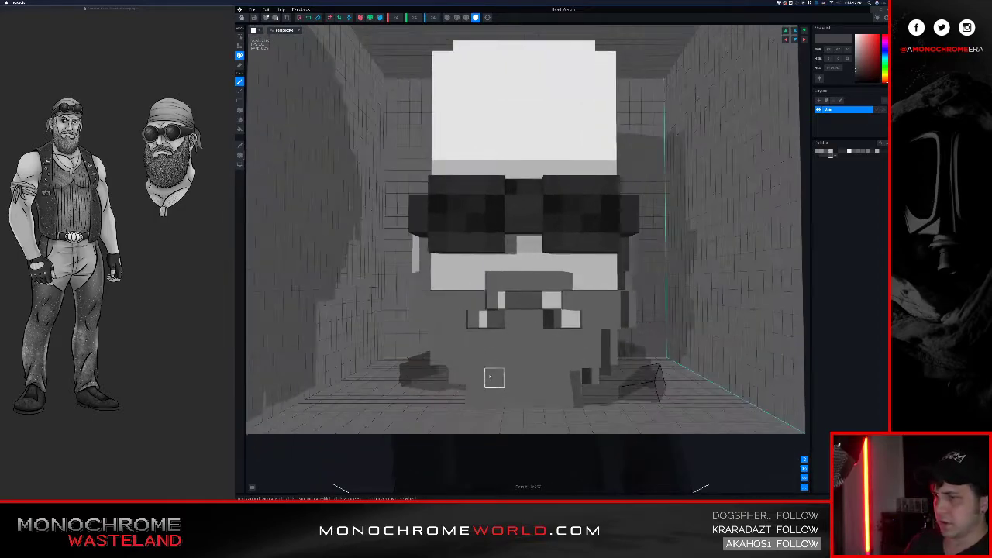
pyautogui.click(497, 389)
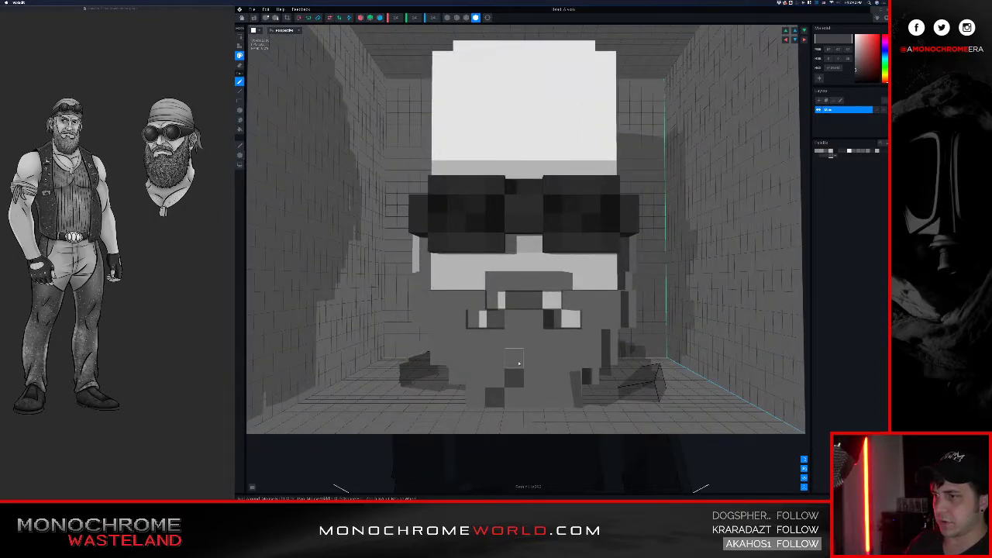
pyautogui.click(517, 362)
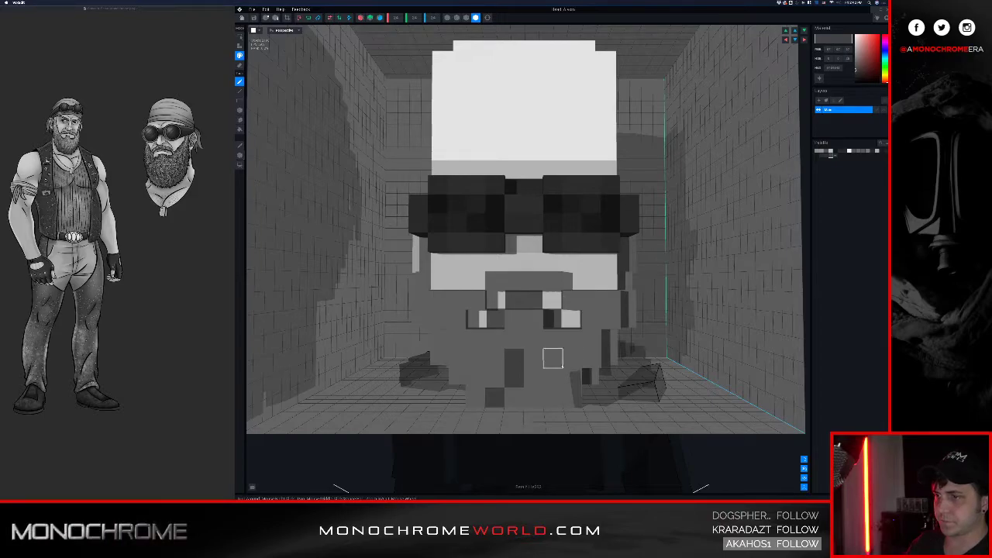
pyautogui.click(553, 378)
pyautogui.click(552, 398)
pyautogui.moveTo(573, 358); pyautogui.dragTo(593, 357, button='right')
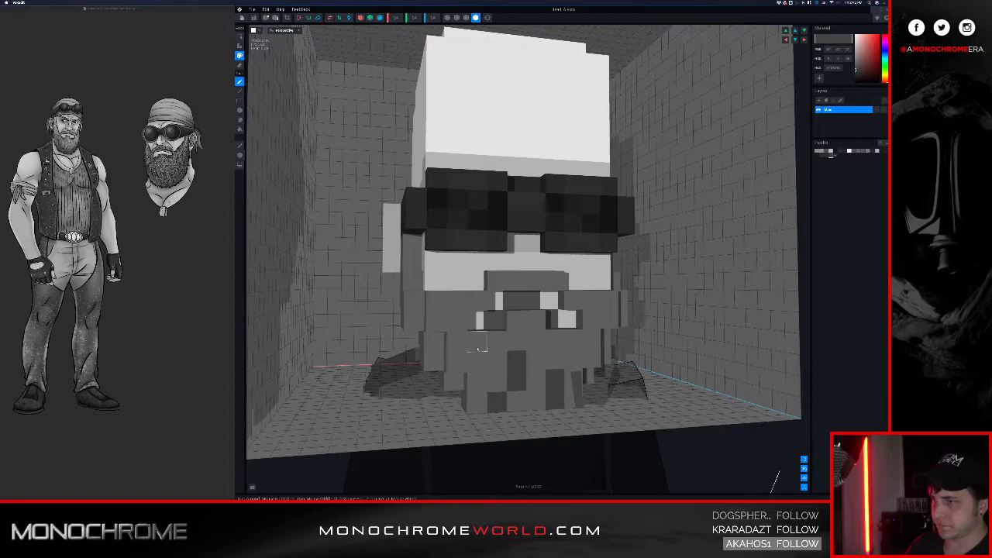
pyautogui.click(478, 341)
pyautogui.click(574, 336)
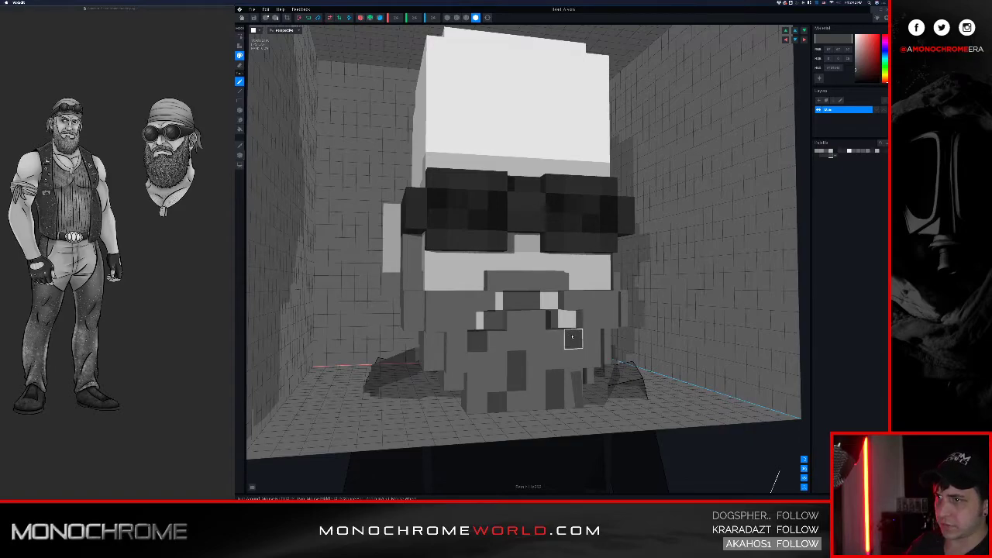
# Step: Paint scattered voxels in the same darker grey on both sides of the beard
pyautogui.moveTo(471, 319)
pyautogui.mouseDown(button='right')
pyautogui.moveTo(488, 321)
pyautogui.moveTo(465, 339)
pyautogui.moveTo(545, 321)
pyautogui.mouseUp(button='right')
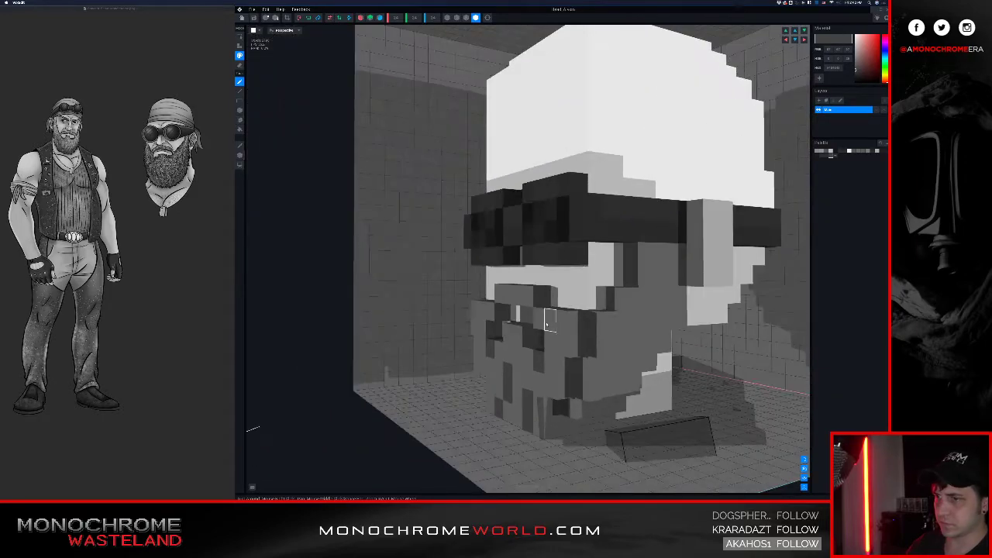
pyautogui.moveTo(609, 386); pyautogui.dragTo(626, 346, button='right')
pyautogui.click(650, 322)
pyautogui.click(598, 296)
pyautogui.moveTo(598, 297)
pyautogui.mouseDown(button='right')
pyautogui.moveTo(566, 280)
pyautogui.moveTo(494, 305)
pyautogui.moveTo(485, 328)
pyautogui.mouseUp(button='right')
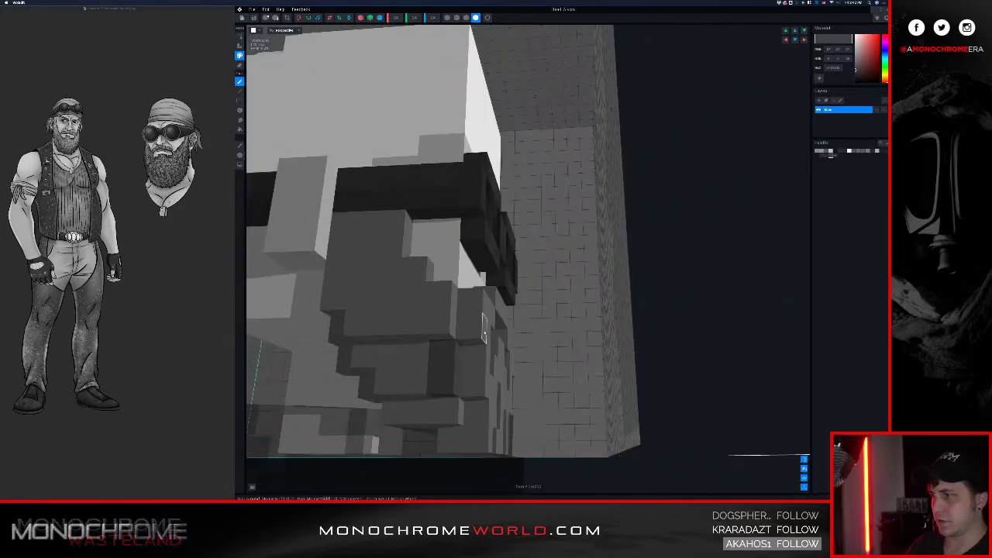
pyautogui.click(409, 322)
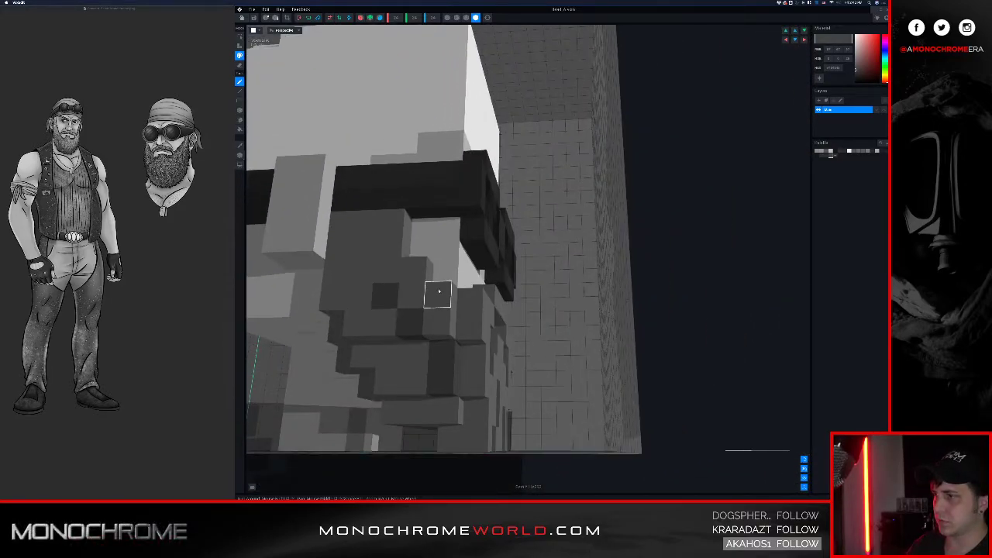
# Step: Paint the two dark voxels beneath the mouth corners back in the beard's base grey
pyautogui.moveTo(437, 295); pyautogui.dragTo(423, 353, button='right')
pyautogui.moveTo(480, 375); pyautogui.dragTo(478, 376, button='right')
pyautogui.moveTo(490, 358); pyautogui.dragTo(482, 356, button='middle')
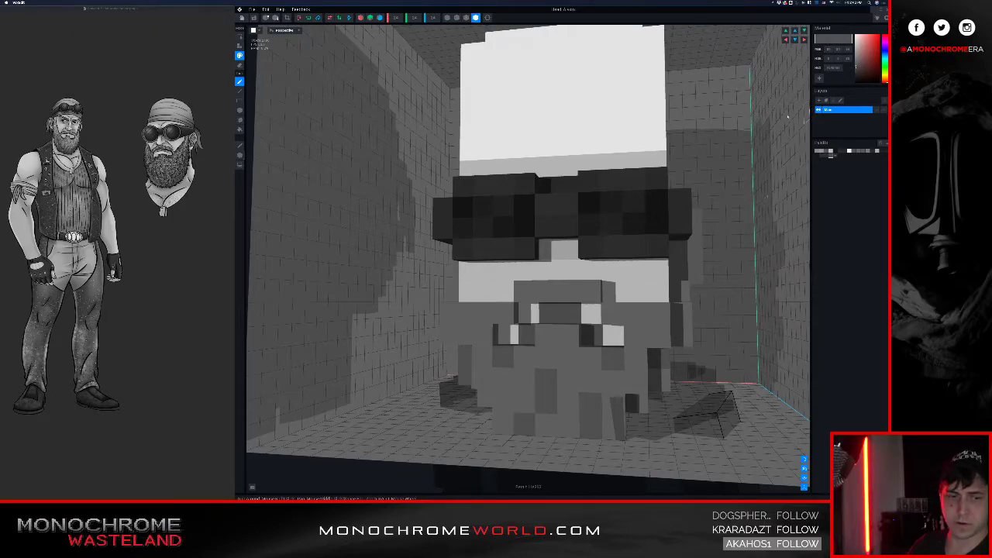
pyautogui.moveTo(649, 145); pyautogui.dragTo(578, 150, button='right')
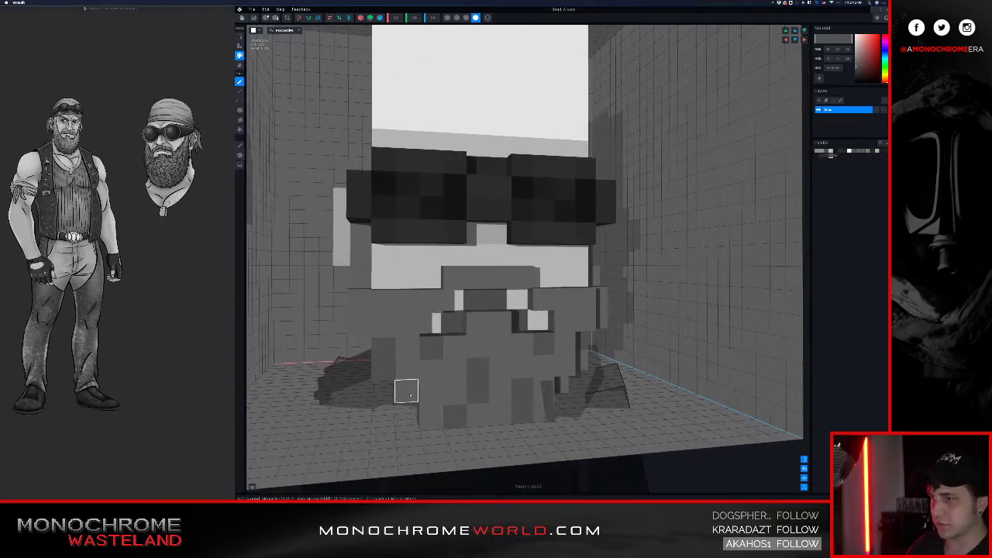
pyautogui.moveTo(432, 373)
pyautogui.mouseDown(button='right')
pyautogui.moveTo(414, 382)
pyautogui.moveTo(435, 383)
pyautogui.mouseUp(button='right')
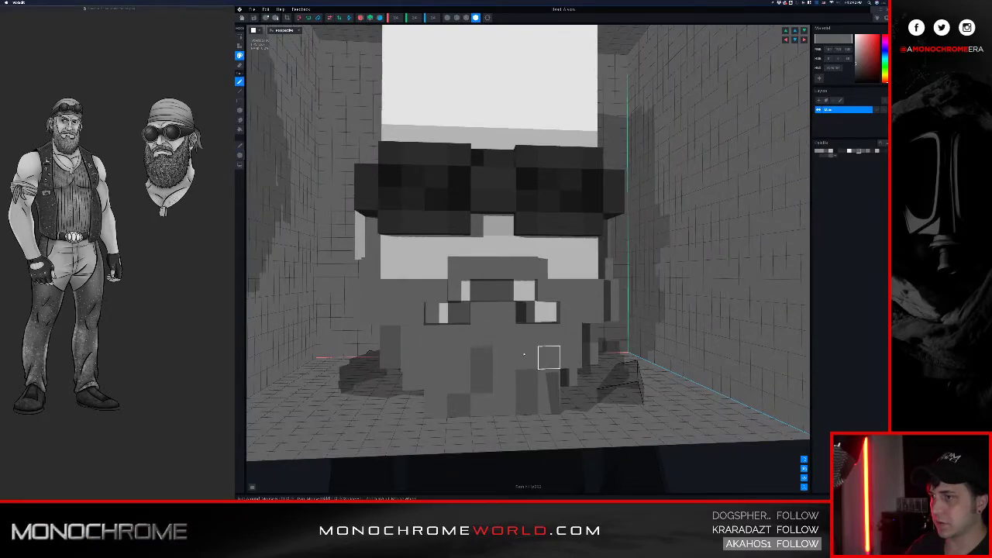
# Step: Soften the shading on the front of the chin with voxels in a grey between its light and dark tones
pyautogui.moveTo(504, 354); pyautogui.dragTo(528, 346, button='right')
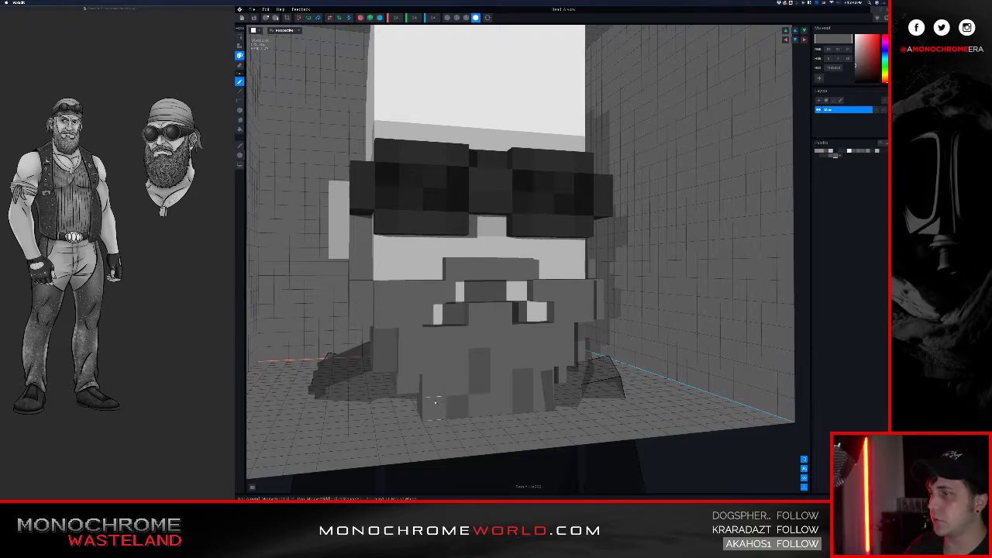
pyautogui.click(482, 347)
pyautogui.moveTo(500, 357); pyautogui.dragTo(502, 377)
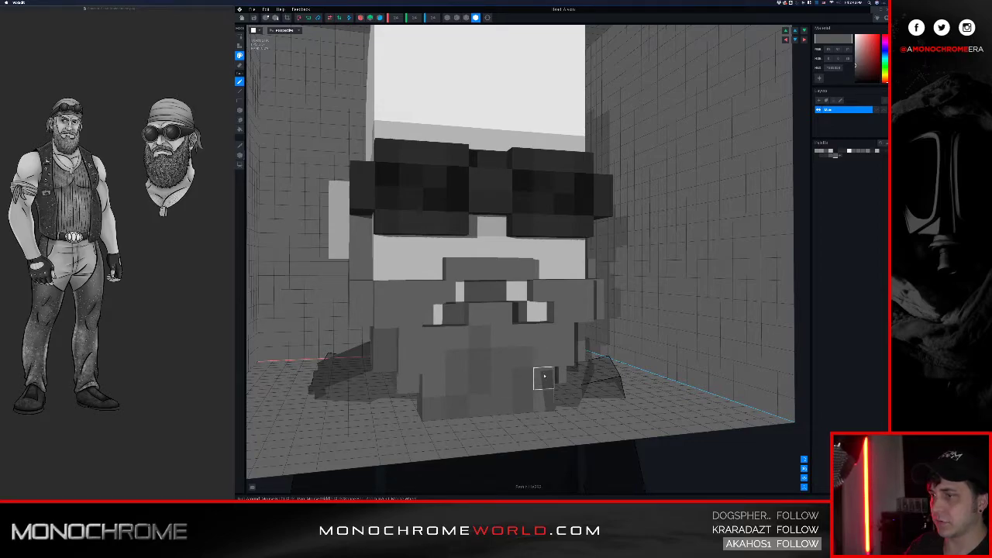
pyautogui.click(545, 398)
# Step: Blend the darker patches on both sides of the beard with scattered voxels in an in-between grey
pyautogui.moveTo(386, 356); pyautogui.dragTo(405, 358, button='right')
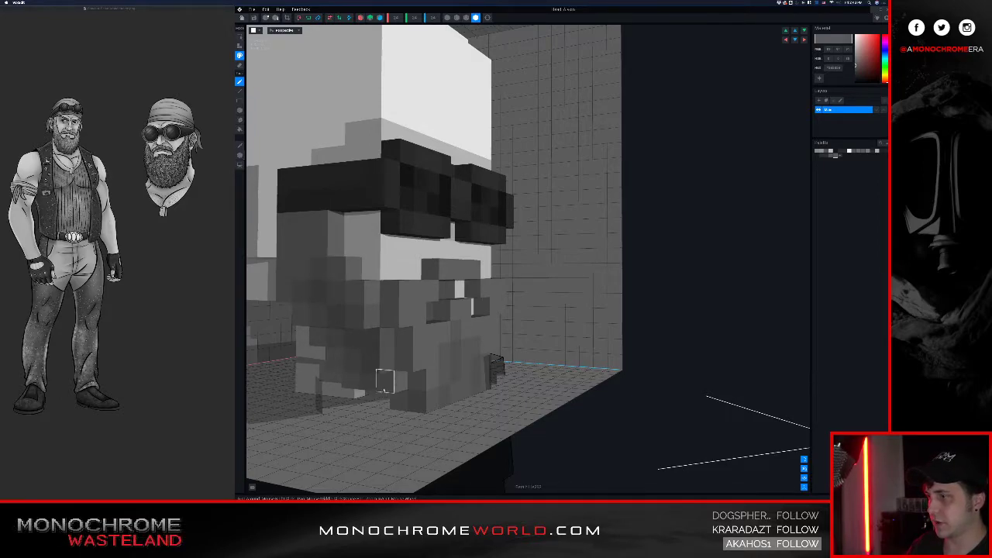
pyautogui.moveTo(414, 381); pyautogui.dragTo(449, 380, button='right')
pyautogui.moveTo(543, 376); pyautogui.dragTo(411, 378, button='middle')
pyautogui.moveTo(411, 379); pyautogui.dragTo(507, 331, button='right')
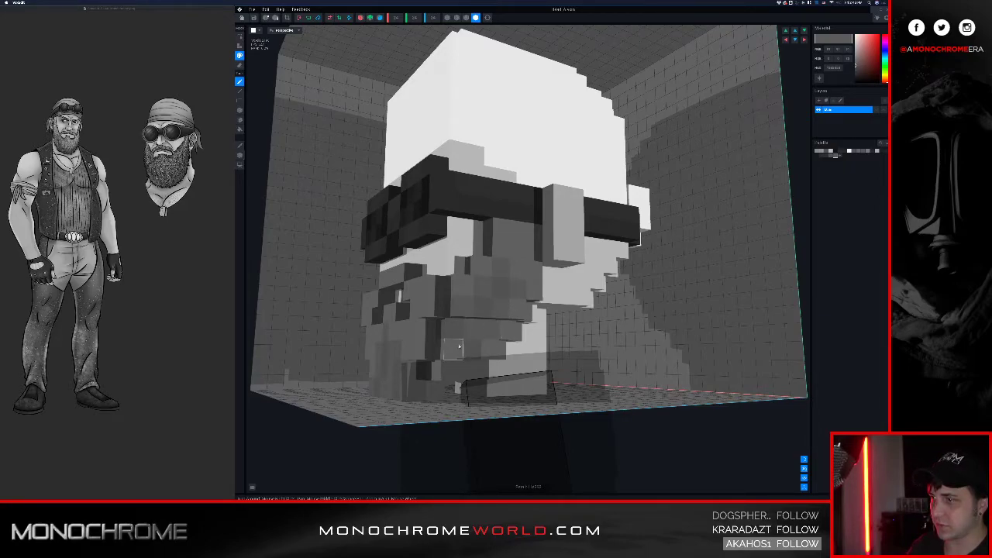
pyautogui.moveTo(474, 347)
pyautogui.mouseDown(button='right')
pyautogui.moveTo(441, 350)
pyautogui.moveTo(474, 350)
pyautogui.mouseUp(button='right')
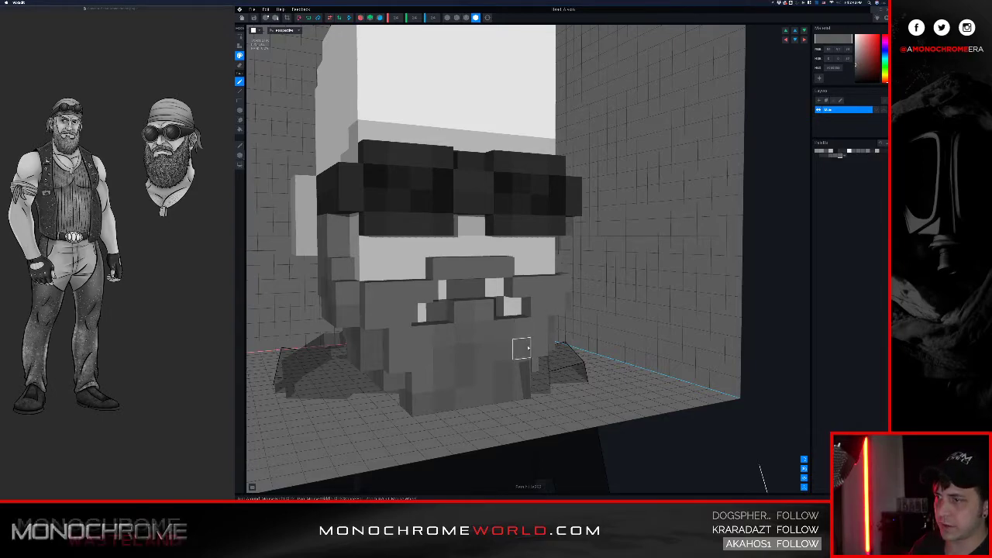
# Step: Add further scattered voxels in another subtle grey across the chin and both sides of the beard
pyautogui.moveTo(518, 335); pyautogui.dragTo(549, 333, button='right')
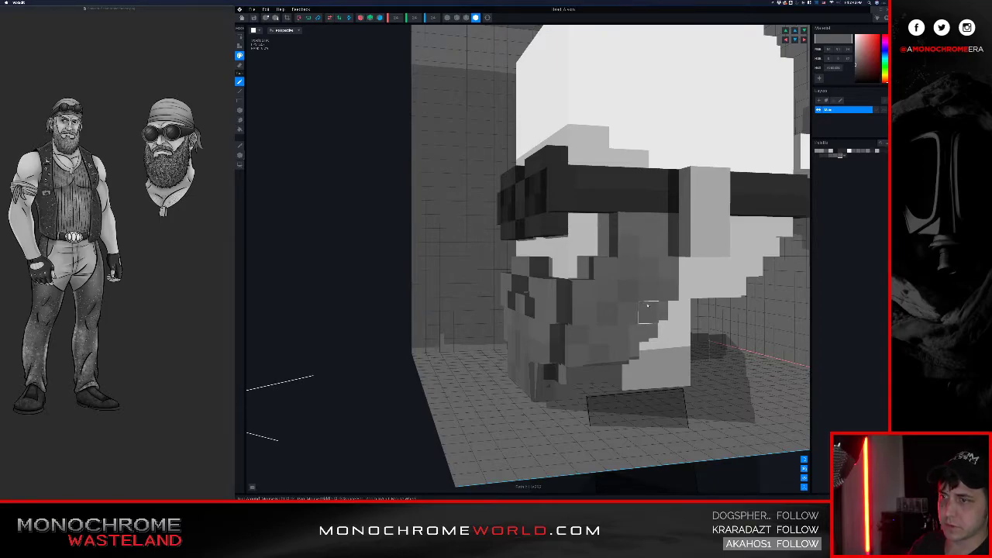
pyautogui.moveTo(605, 392); pyautogui.dragTo(394, 354, button='right')
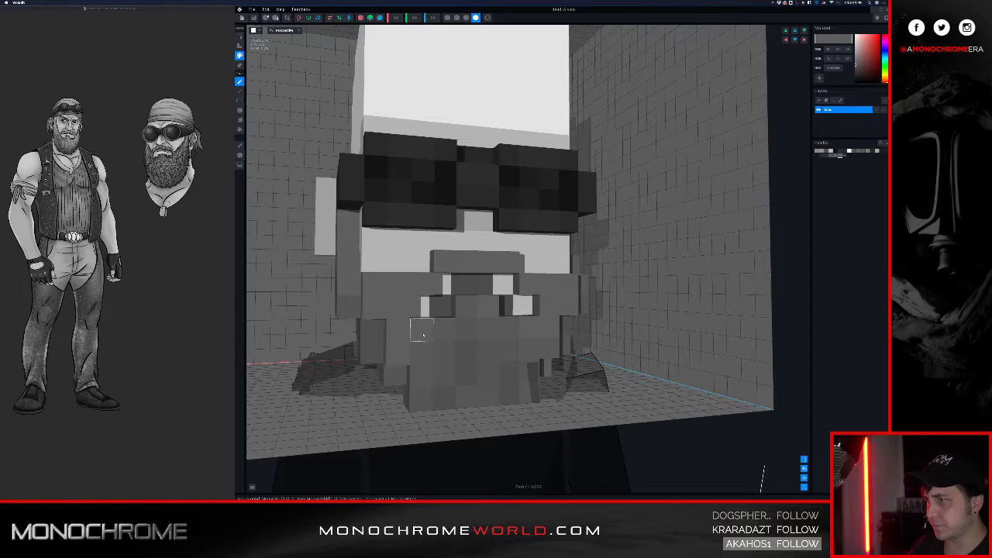
pyautogui.moveTo(397, 353); pyautogui.dragTo(367, 336, button='right')
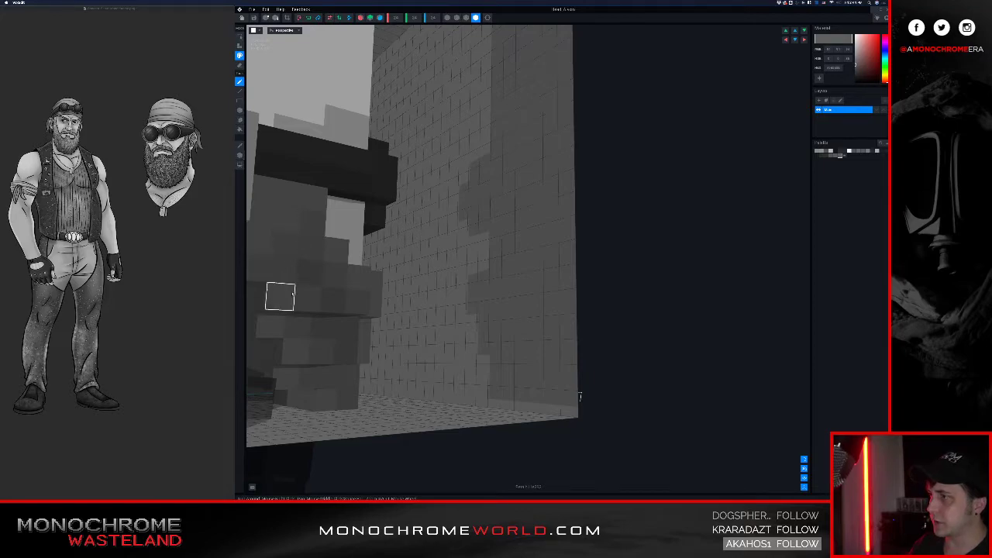
pyautogui.moveTo(350, 255); pyautogui.dragTo(396, 266, button='right')
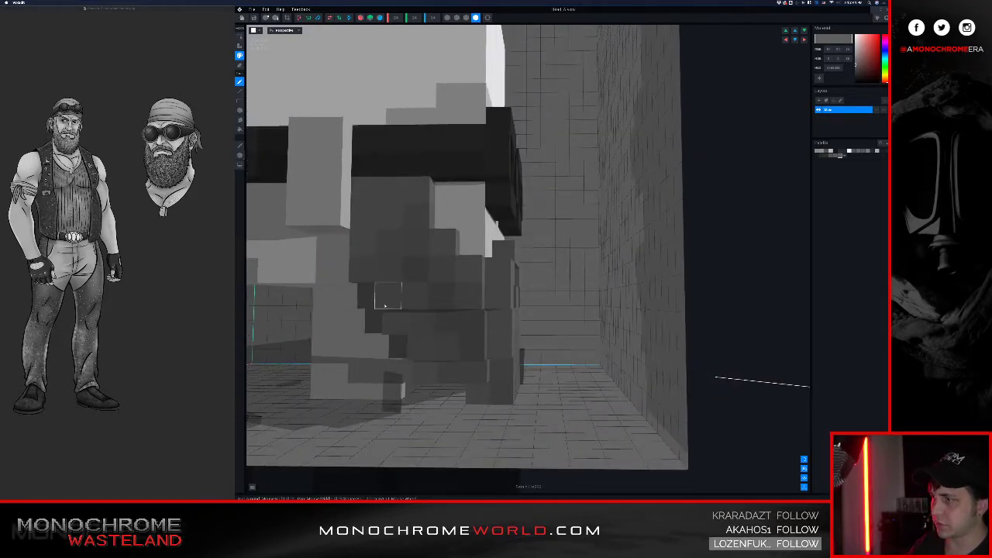
pyautogui.moveTo(511, 271); pyautogui.dragTo(554, 257, button='right')
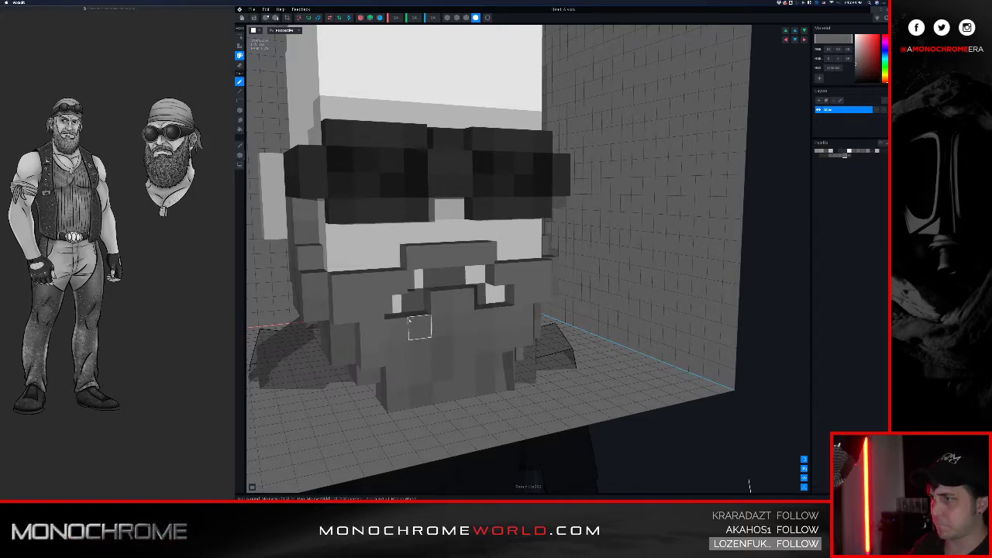
# Step: Examine the beard's shading up close and from the front and both sides
pyautogui.moveTo(310, 346); pyautogui.dragTo(331, 349, button='right')
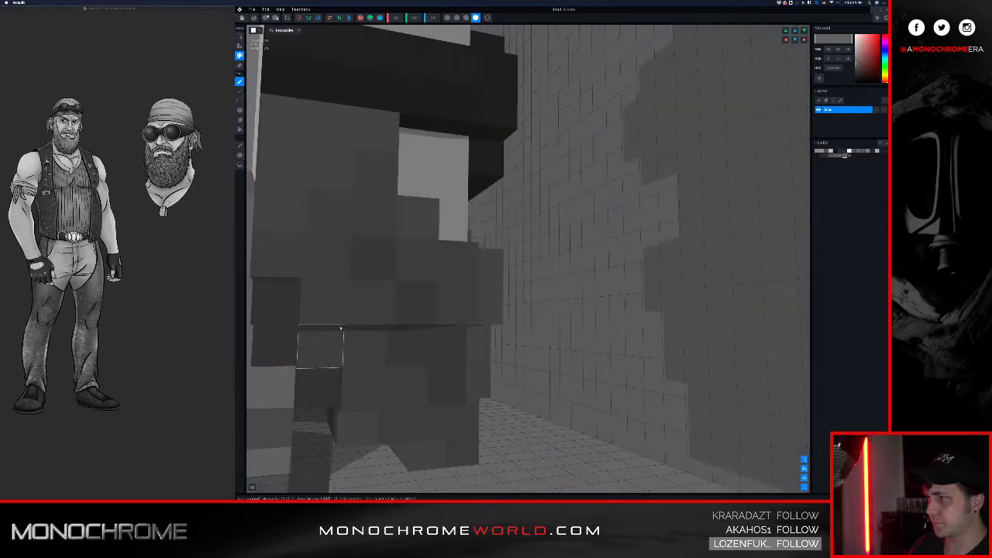
pyautogui.scroll(-3, 341, 328)
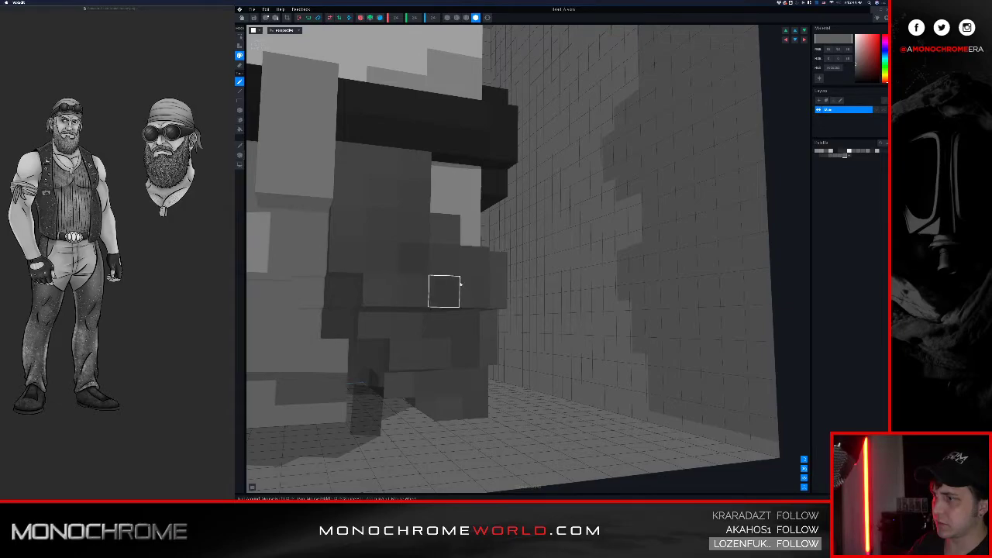
pyautogui.moveTo(461, 284); pyautogui.dragTo(432, 287, button='right')
pyautogui.scroll(-2, 496, 290)
pyautogui.moveTo(561, 286); pyautogui.dragTo(535, 282, button='right')
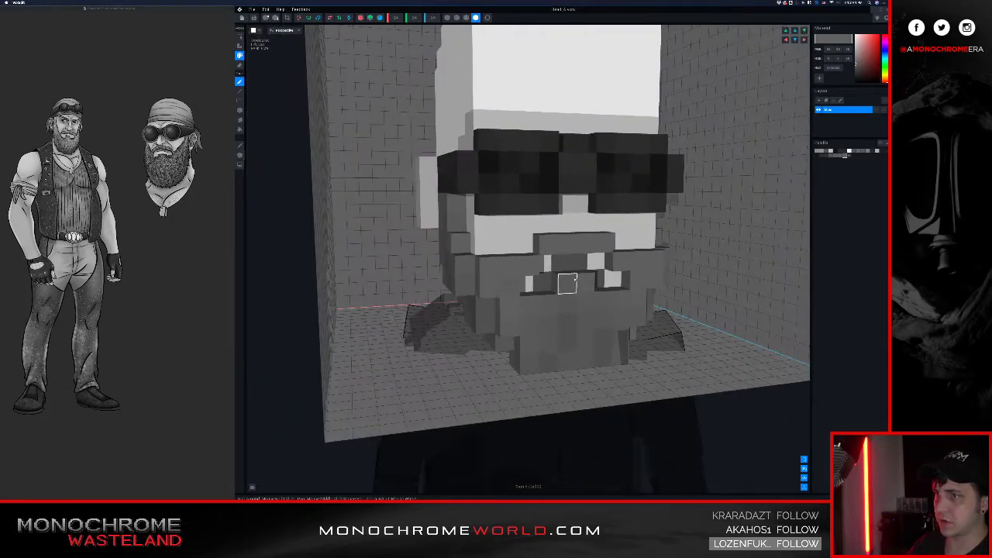
pyautogui.moveTo(635, 282); pyautogui.dragTo(556, 279, button='middle')
pyautogui.moveTo(643, 252); pyautogui.dragTo(598, 264, button='right')
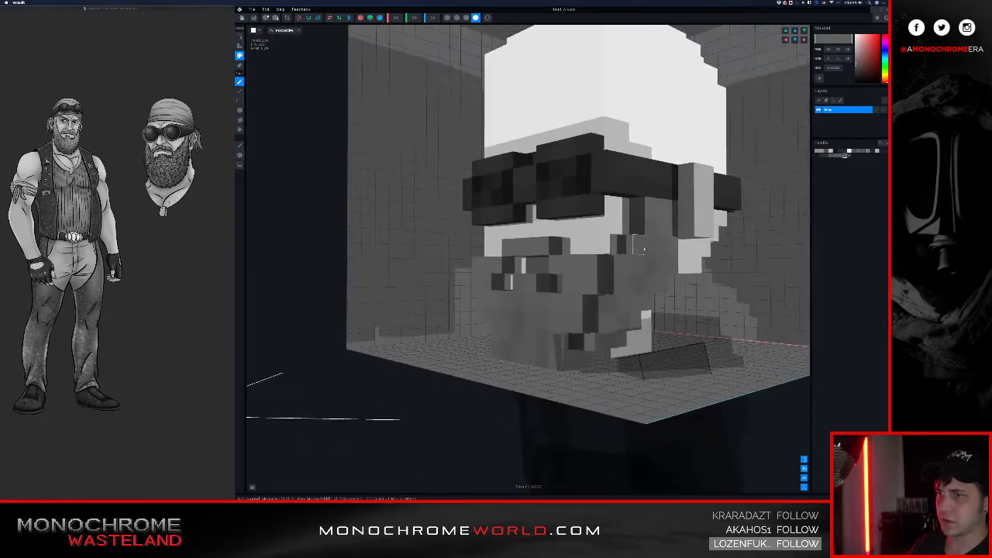
pyautogui.moveTo(644, 249); pyautogui.dragTo(568, 263, button='middle')
pyautogui.moveTo(645, 243); pyautogui.dragTo(600, 246, button='right')
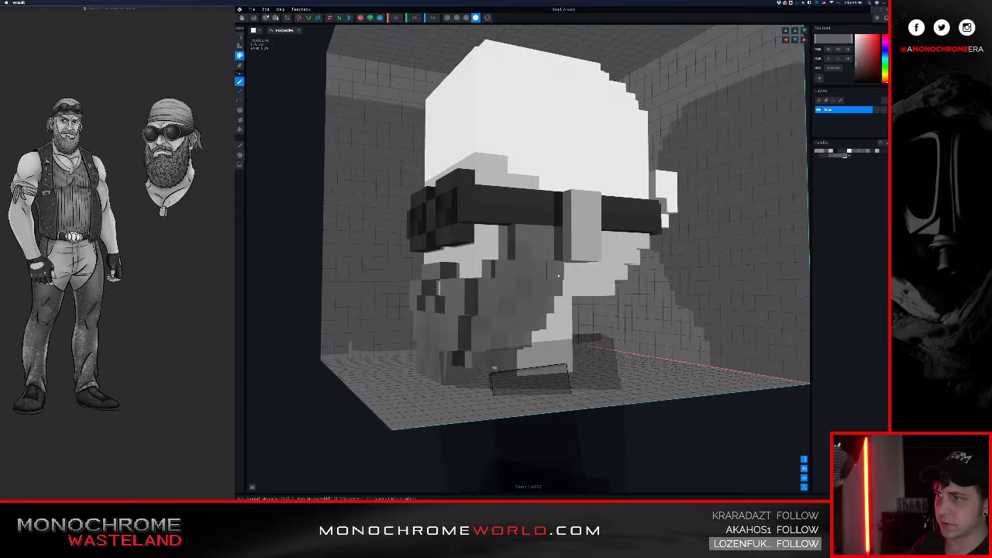
pyautogui.moveTo(546, 305)
pyautogui.mouseDown(button='right')
pyautogui.moveTo(578, 277)
pyautogui.moveTo(544, 305)
pyautogui.mouseUp(button='right')
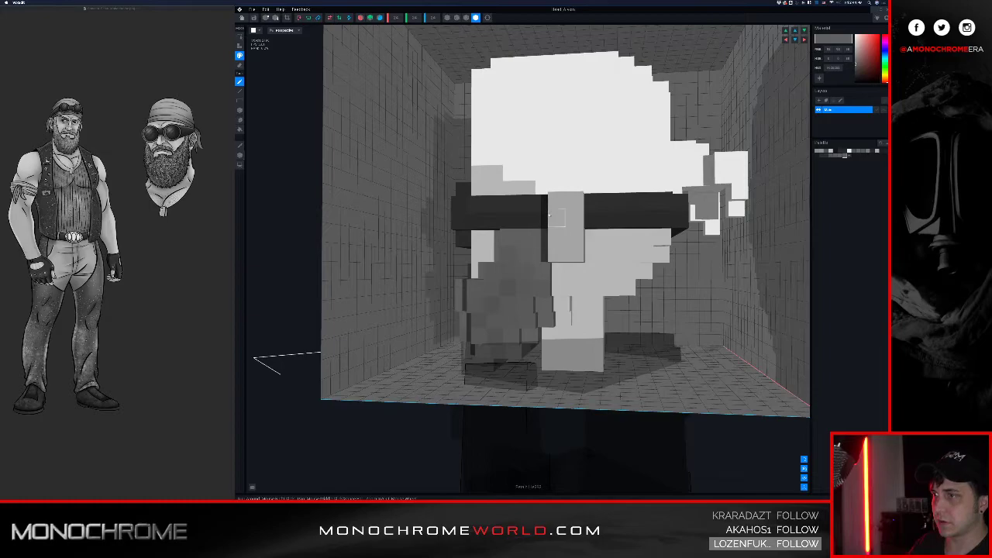
# Step: Sample a grey from the side of the beard and touch up voxels along its lower rear edges
pyautogui.press('alt')
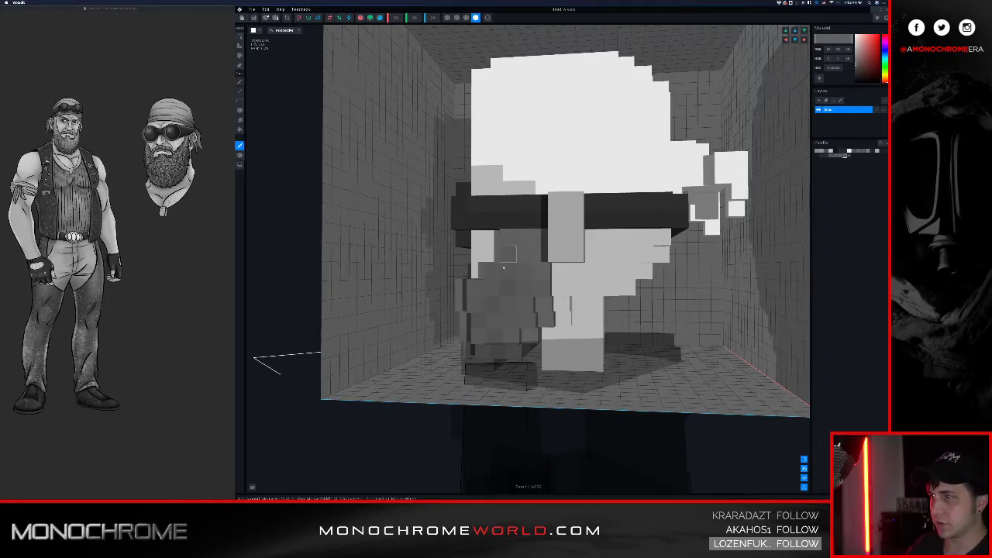
pyautogui.keyDown('alt'); pyautogui.click(514, 285); pyautogui.keyUp('alt')
pyautogui.moveTo(560, 289); pyautogui.dragTo(567, 298, button='right')
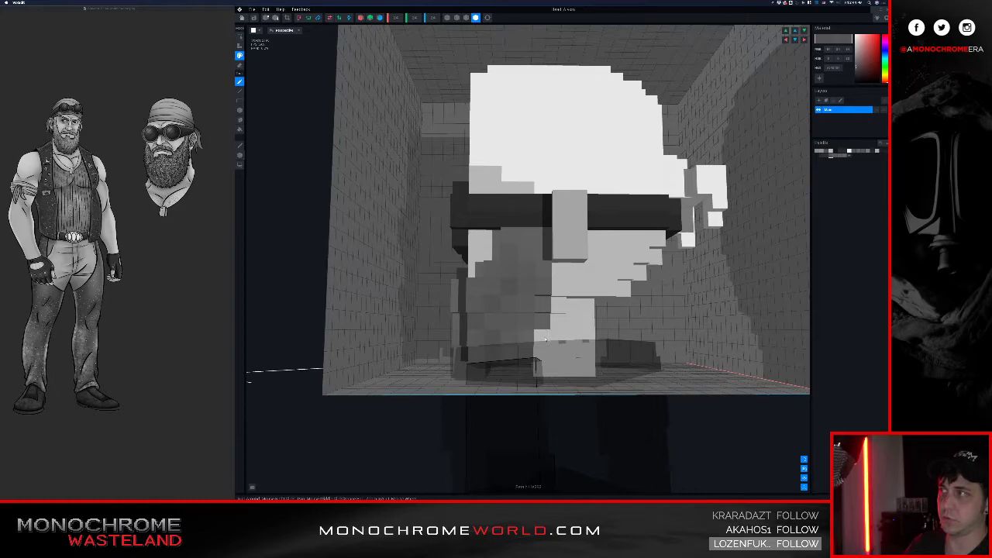
pyautogui.press('t')
pyautogui.press('g')
pyautogui.click(528, 344)
pyautogui.moveTo(574, 316)
pyautogui.mouseDown(button='right')
pyautogui.moveTo(548, 327)
pyautogui.moveTo(571, 317)
pyautogui.moveTo(568, 361)
pyautogui.moveTo(549, 356)
pyautogui.moveTo(500, 381)
pyautogui.mouseUp(button='right')
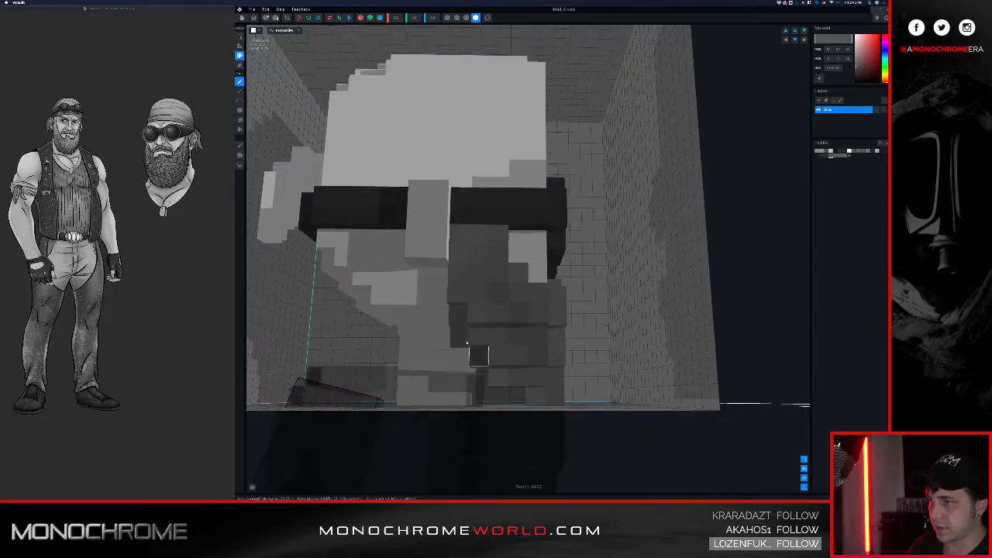
# Step: Paint individual voxels on the front of the moustache in a subtly different beard grey
pyautogui.moveTo(460, 336); pyautogui.dragTo(592, 319, button='right')
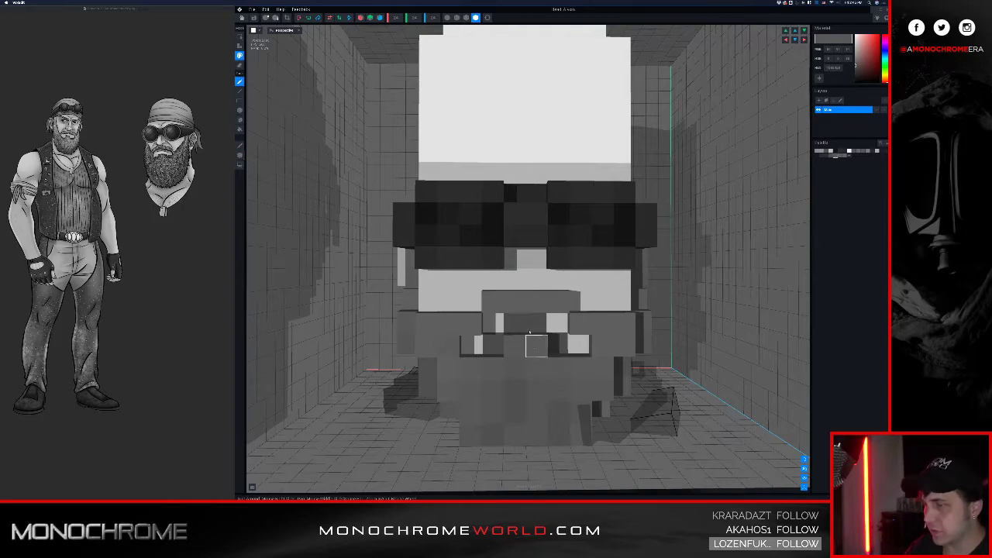
pyautogui.click(542, 308)
pyautogui.click(560, 305)
pyautogui.click(496, 305)
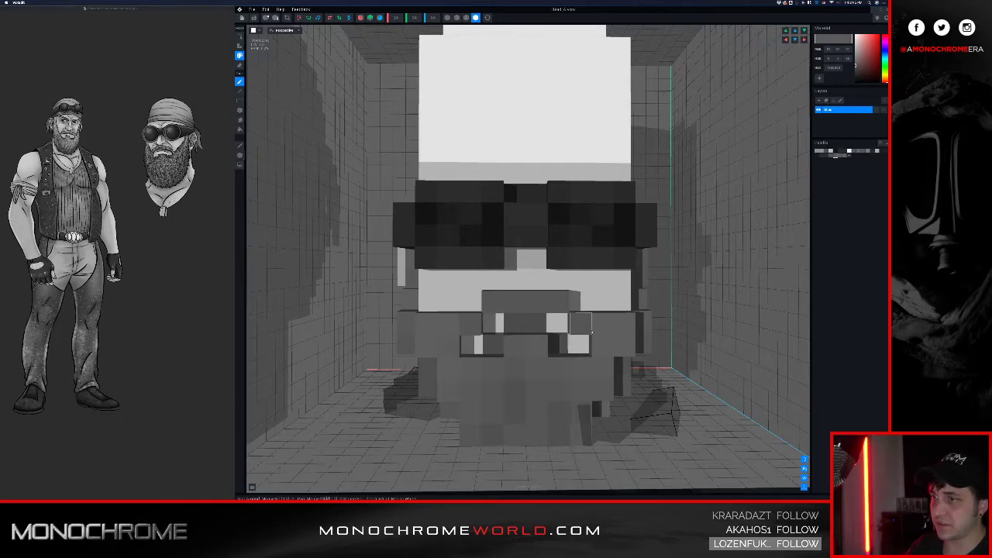
# Step: Sample several greys from the chin and touch up scattered voxels on the front of the beard
pyautogui.press('i')
pyautogui.click(533, 373)
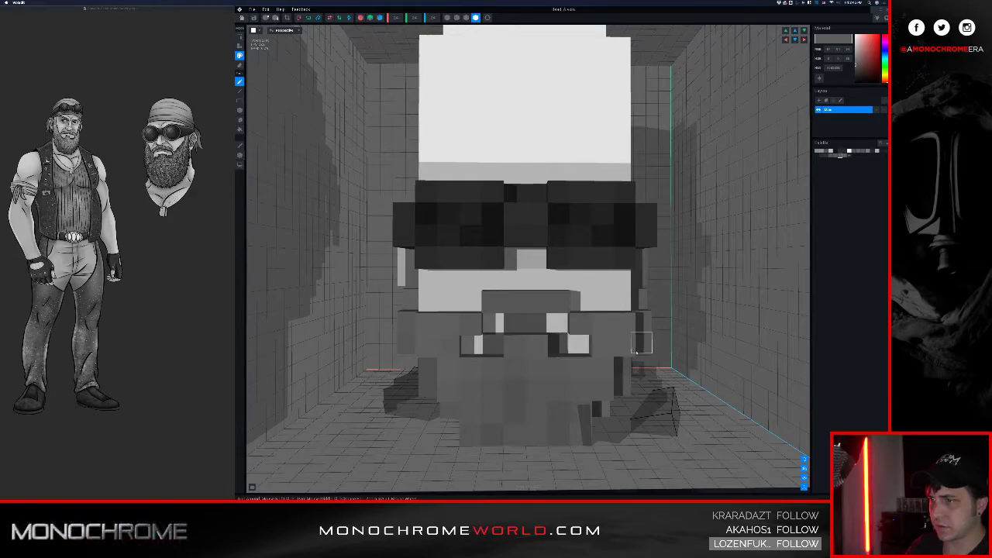
pyautogui.press('i')
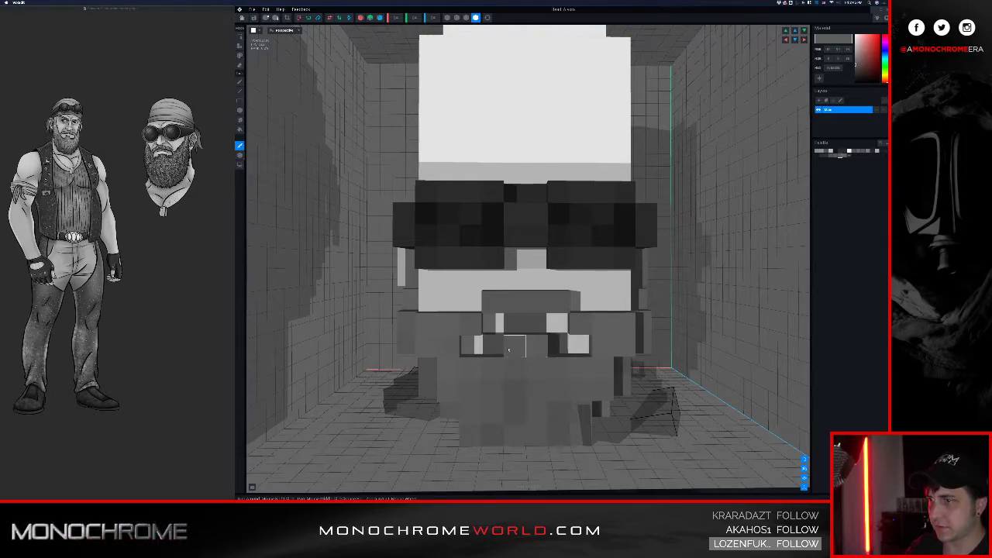
pyautogui.click(509, 350)
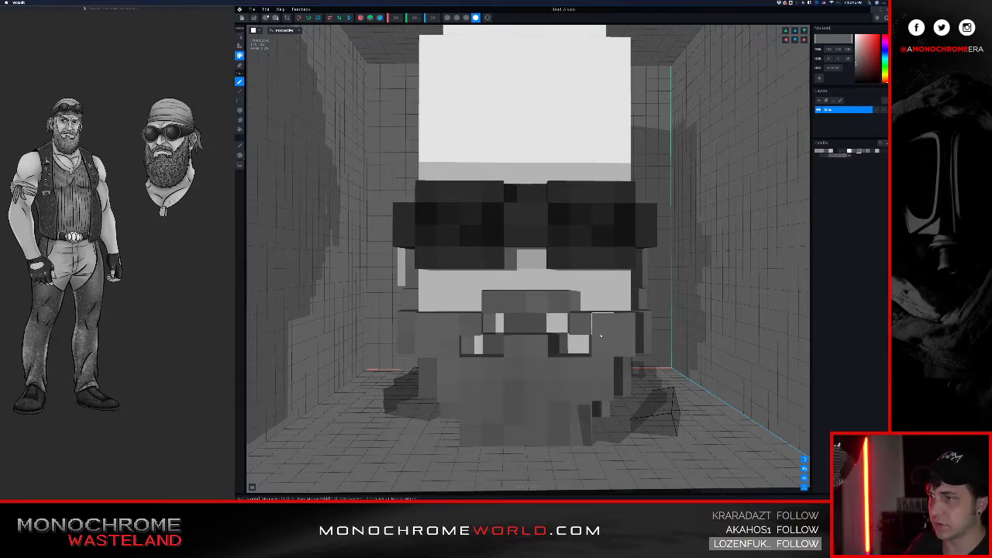
pyautogui.moveTo(597, 334); pyautogui.dragTo(595, 337, button='right')
pyautogui.press('i')
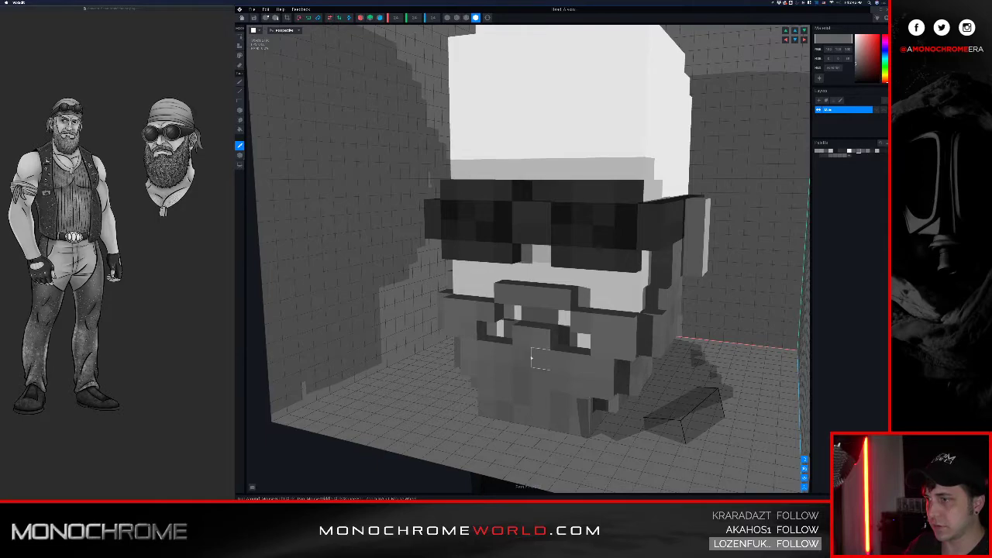
pyautogui.click(486, 370)
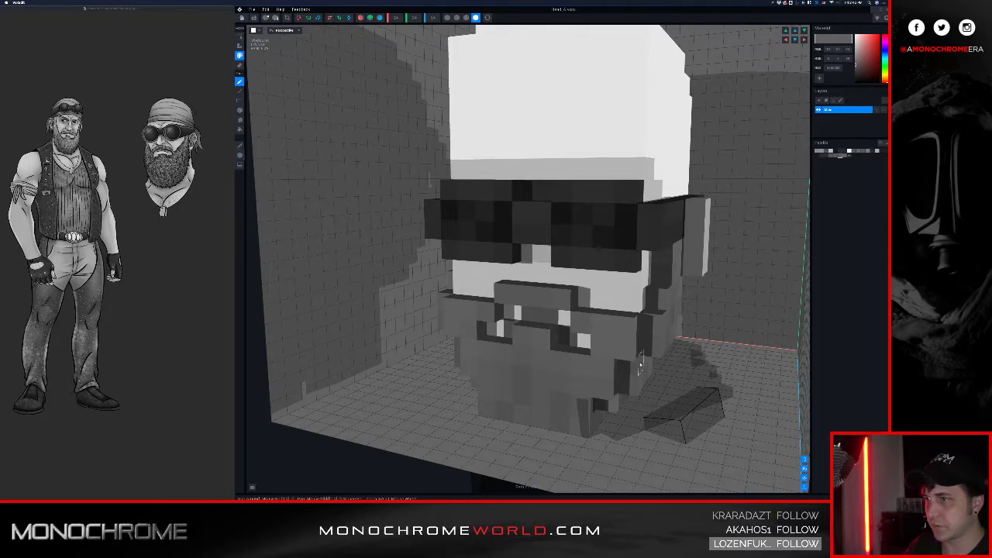
# Step: Paint subtle grey variation across the beard's front and cheeks, and check the head's shading from several angles
pyautogui.moveTo(613, 350); pyautogui.dragTo(620, 350, button='right')
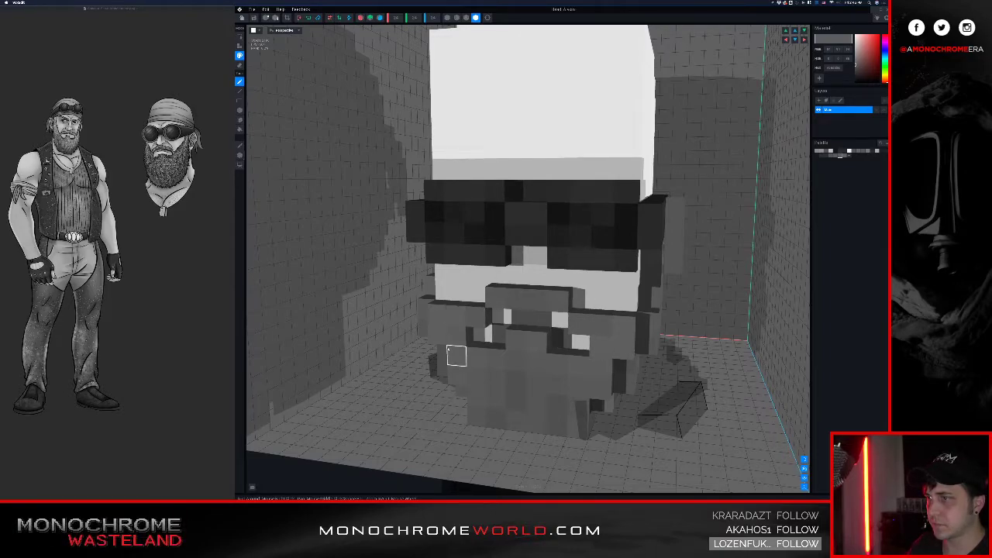
pyautogui.moveTo(447, 350); pyautogui.dragTo(456, 349, button='right')
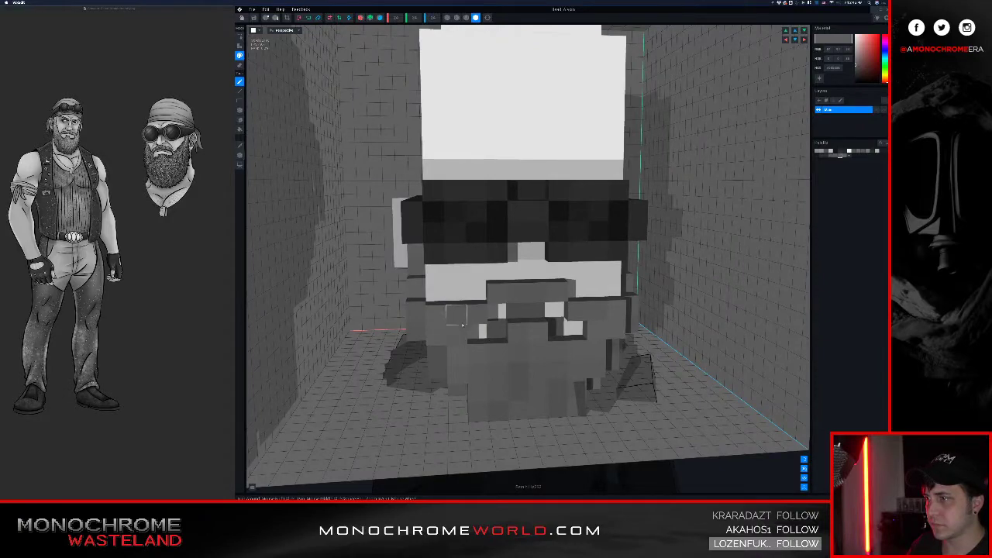
pyautogui.moveTo(536, 377); pyautogui.dragTo(531, 372, button='right')
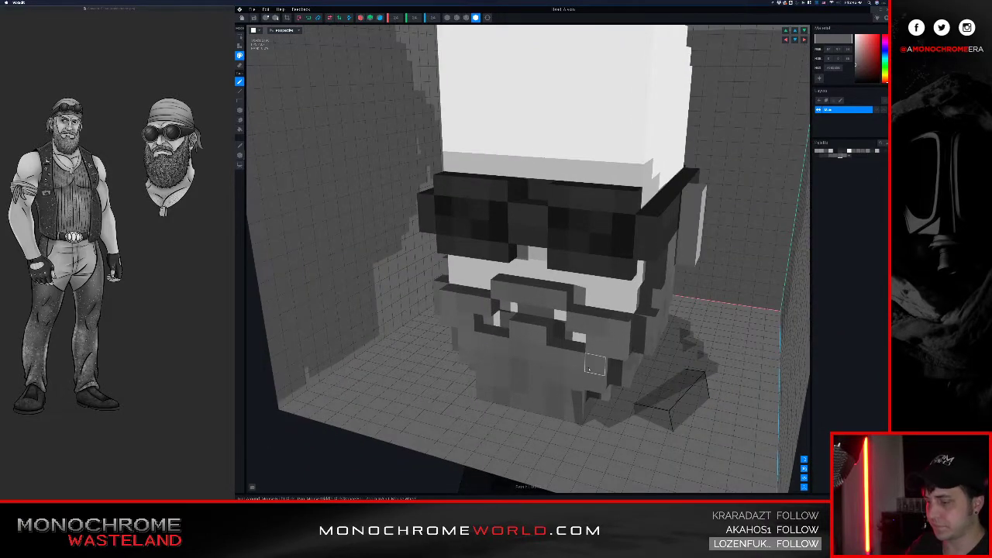
pyautogui.moveTo(596, 363); pyautogui.dragTo(602, 343, button='right')
pyautogui.scroll(3, 604, 341)
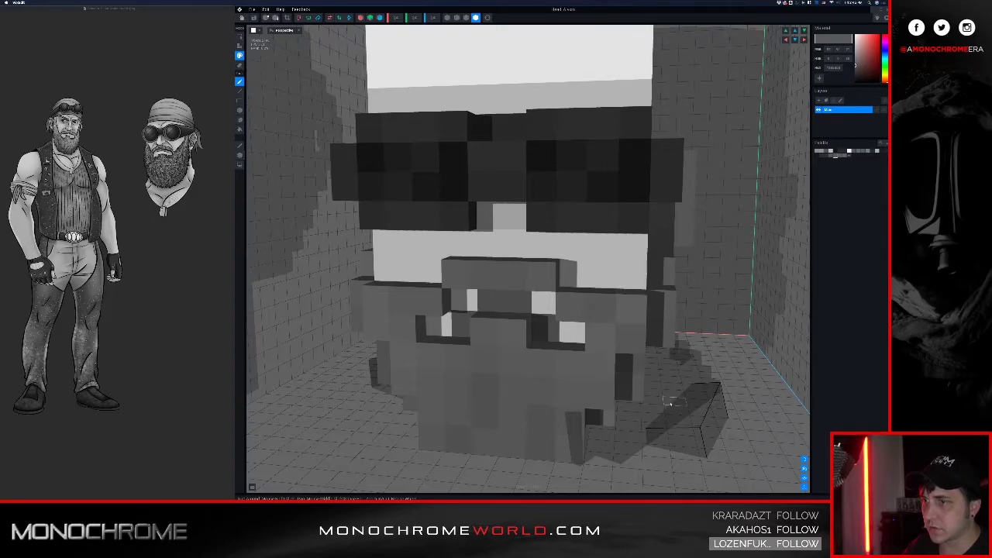
pyautogui.moveTo(482, 349); pyautogui.dragTo(492, 349, button='right')
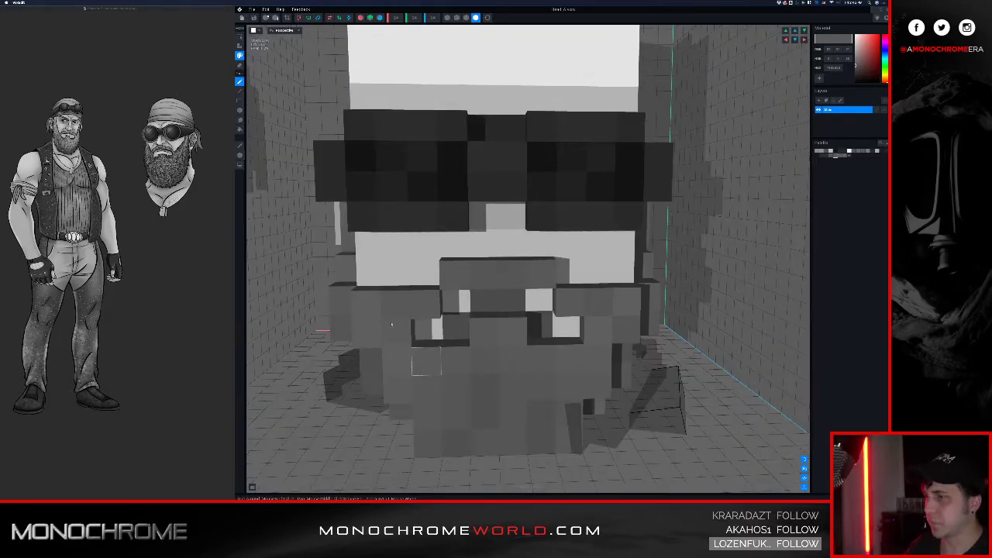
pyautogui.scroll(-10, 434, 379)
pyautogui.moveTo(445, 380); pyautogui.dragTo(444, 342, button='right')
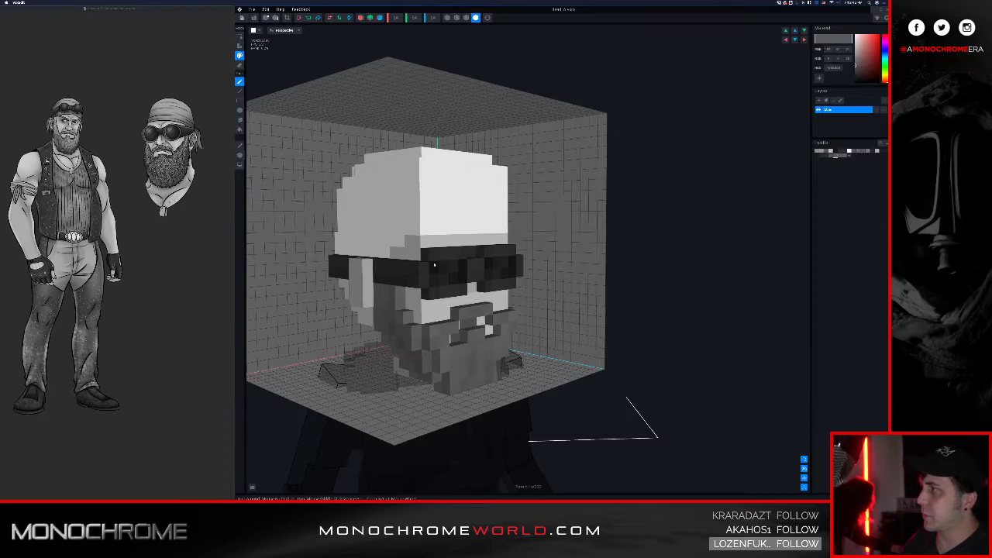
pyautogui.scroll(4, 478, 326)
pyautogui.moveTo(478, 326)
pyautogui.mouseDown(button='right')
pyautogui.moveTo(494, 325)
pyautogui.moveTo(480, 331)
pyautogui.moveTo(484, 323)
pyautogui.mouseUp(button='right')
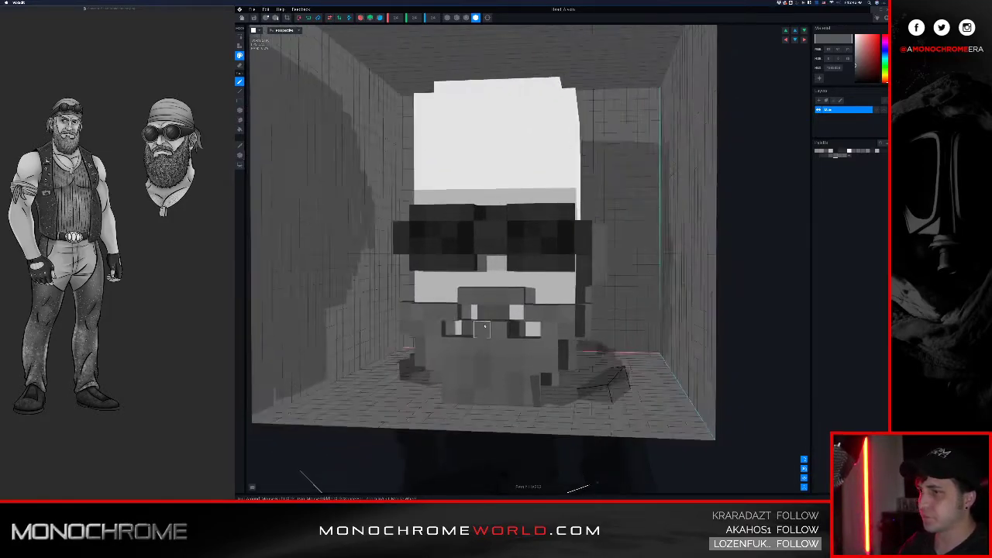
# Step: Try adding voxels at both ends of the moustache in the sampled beard grey
pyautogui.press('alt')
pyautogui.keyDown('alt'); pyautogui.click(565, 315); pyautogui.keyUp('alt')
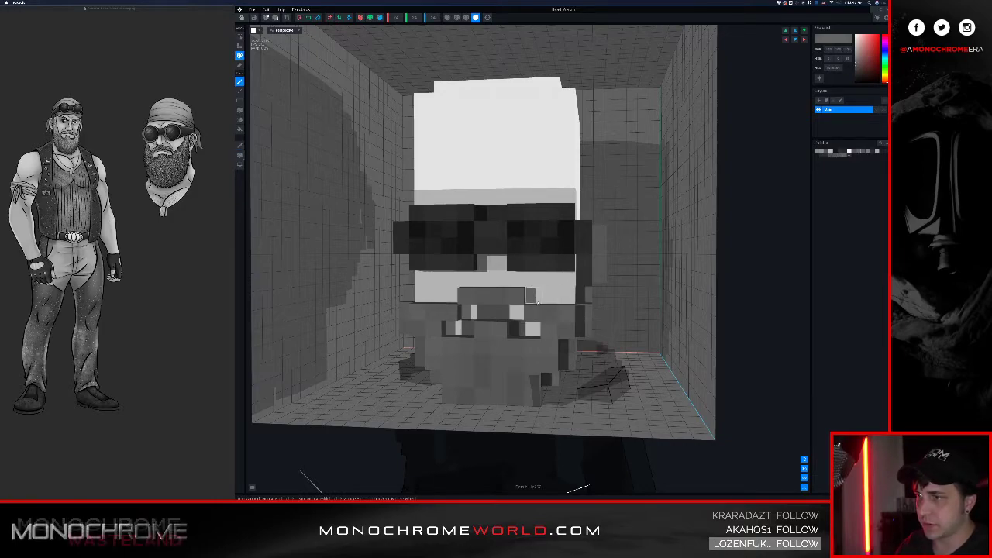
pyautogui.press('a')
pyautogui.click(536, 298)
pyautogui.click(436, 297)
pyautogui.click(451, 299)
pyautogui.press('super+z')
pyautogui.moveTo(413, 303); pyautogui.dragTo(426, 333, button='right')
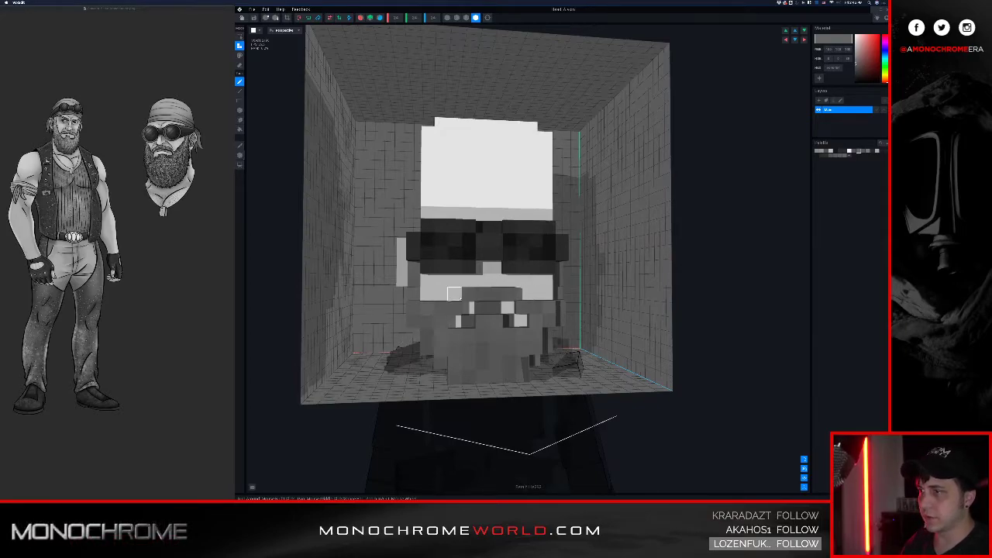
# Step: Choose a slightly different light skin grey and paint scattered skin voxels on the cheeks beneath the sunglasses
pyautogui.moveTo(519, 295); pyautogui.dragTo(565, 274, button='right')
pyautogui.moveTo(483, 213); pyautogui.dragTo(493, 197, button='middle')
pyautogui.moveTo(493, 197); pyautogui.dragTo(517, 193, button='right')
pyautogui.scroll(-5, 518, 196)
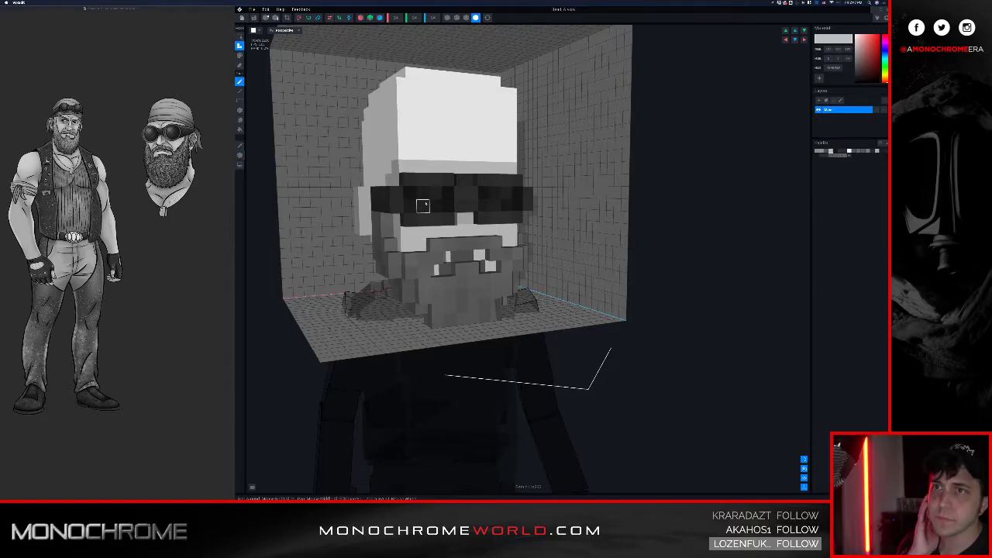
pyautogui.moveTo(533, 249); pyautogui.dragTo(527, 232, button='right')
pyautogui.scroll(2, 529, 238)
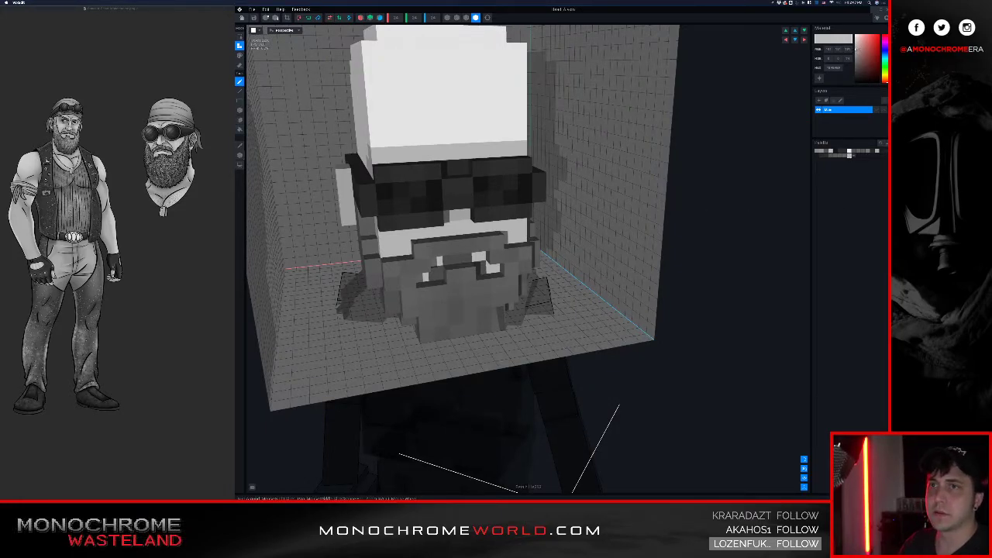
pyautogui.click(855, 49)
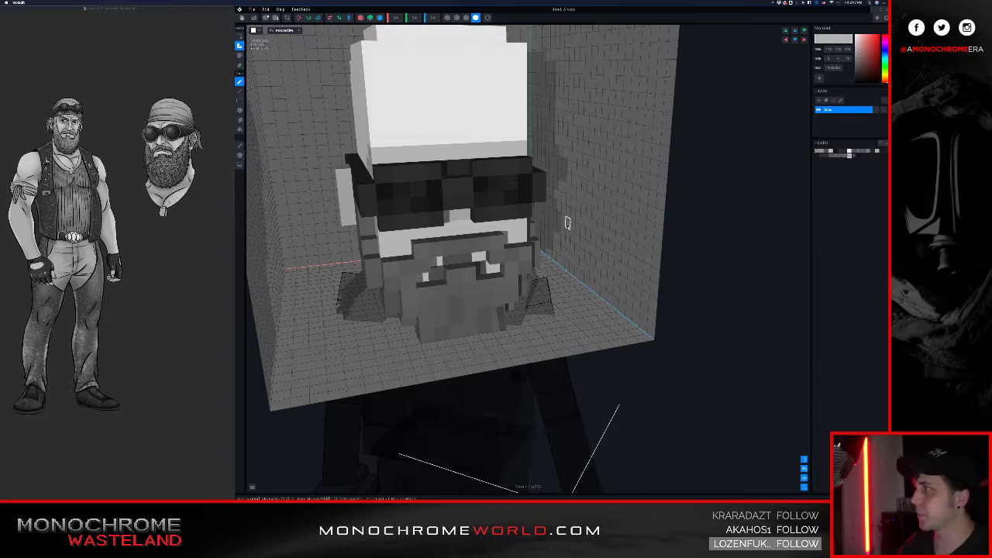
pyautogui.moveTo(567, 223); pyautogui.dragTo(567, 223, button='right')
pyautogui.press('3')
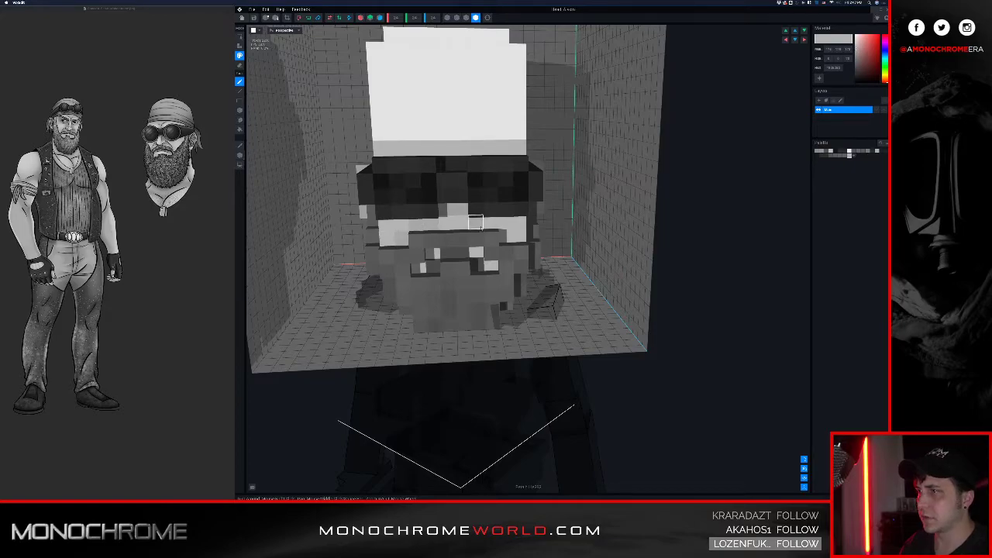
pyautogui.moveTo(491, 239); pyautogui.dragTo(452, 248, button='right')
pyautogui.moveTo(452, 248)
pyautogui.mouseDown(button='middle')
pyautogui.moveTo(441, 246)
pyautogui.moveTo(468, 244)
pyautogui.mouseUp(button='middle')
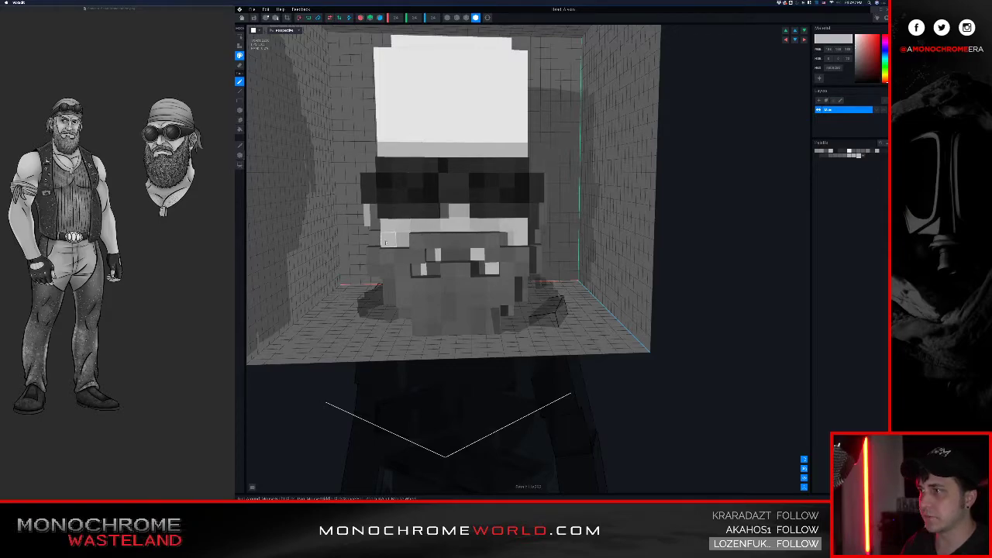
pyautogui.moveTo(563, 292); pyautogui.dragTo(510, 291, button='right')
pyautogui.moveTo(409, 266); pyautogui.dragTo(373, 257, button='middle')
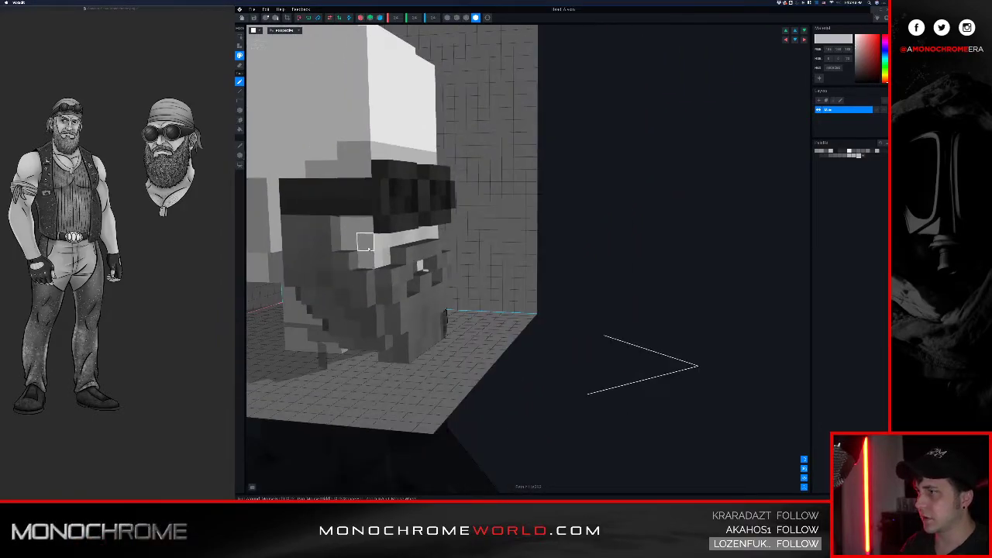
pyautogui.moveTo(461, 212); pyautogui.dragTo(417, 237, button='middle')
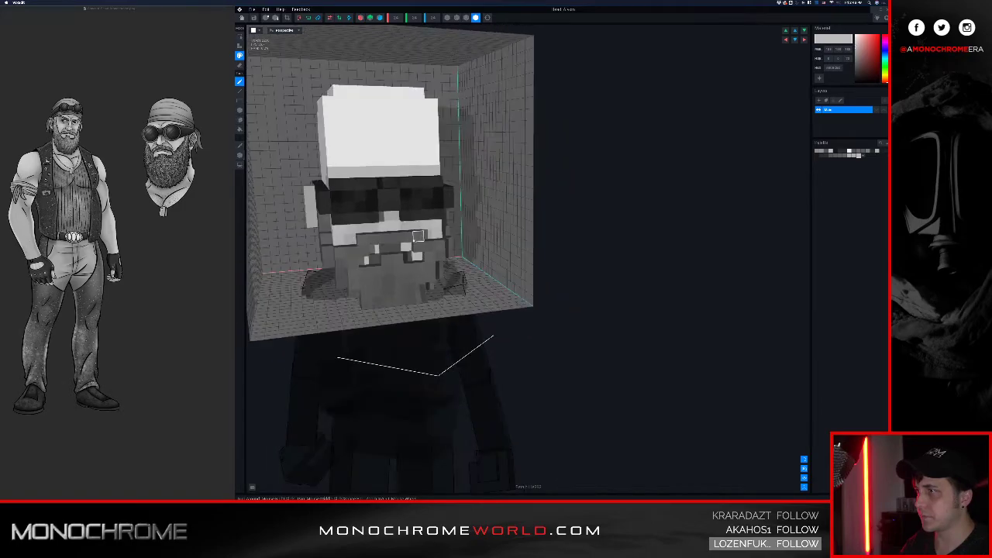
pyautogui.moveTo(411, 238); pyautogui.dragTo(443, 230, button='right')
pyautogui.moveTo(418, 214); pyautogui.dragTo(439, 214, button='middle')
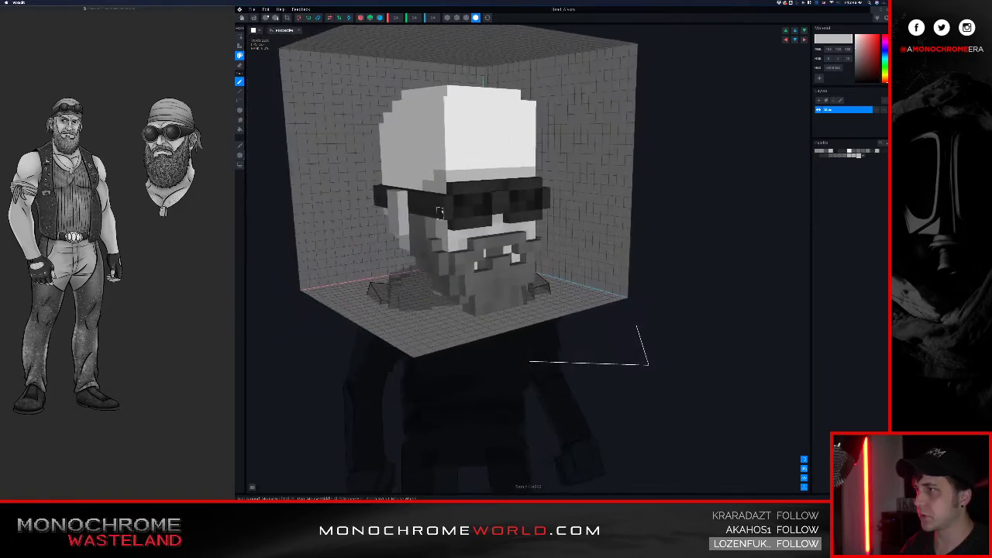
# Step: Sample a skin grey from the cheek, enable X-axis symmetry and touch up voxels on the forehead strip above the sunglasses
pyautogui.scroll(4, 462, 169)
pyautogui.moveTo(507, 152); pyautogui.dragTo(514, 152, button='right')
pyautogui.press('alt')
pyautogui.click(509, 243)
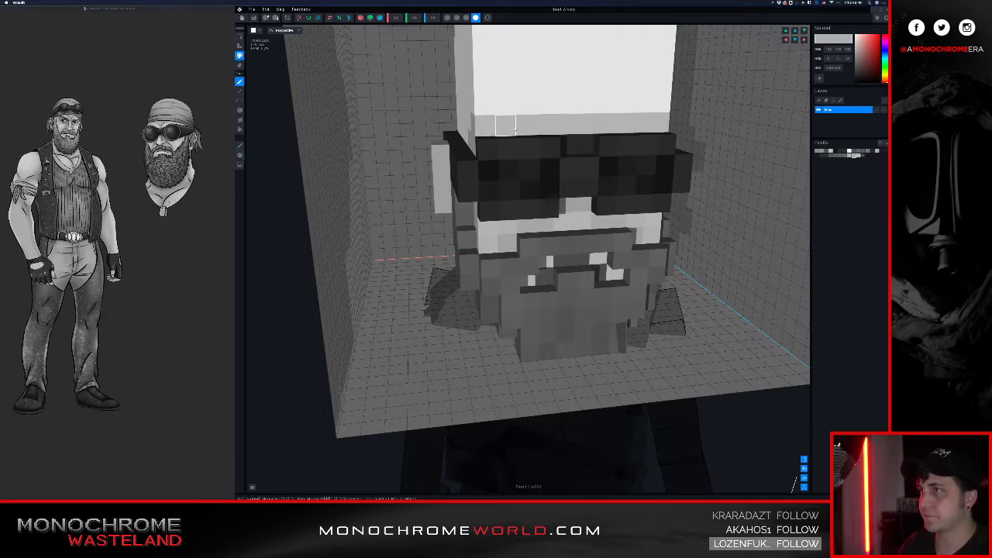
pyautogui.moveTo(514, 128); pyautogui.dragTo(522, 129, button='right')
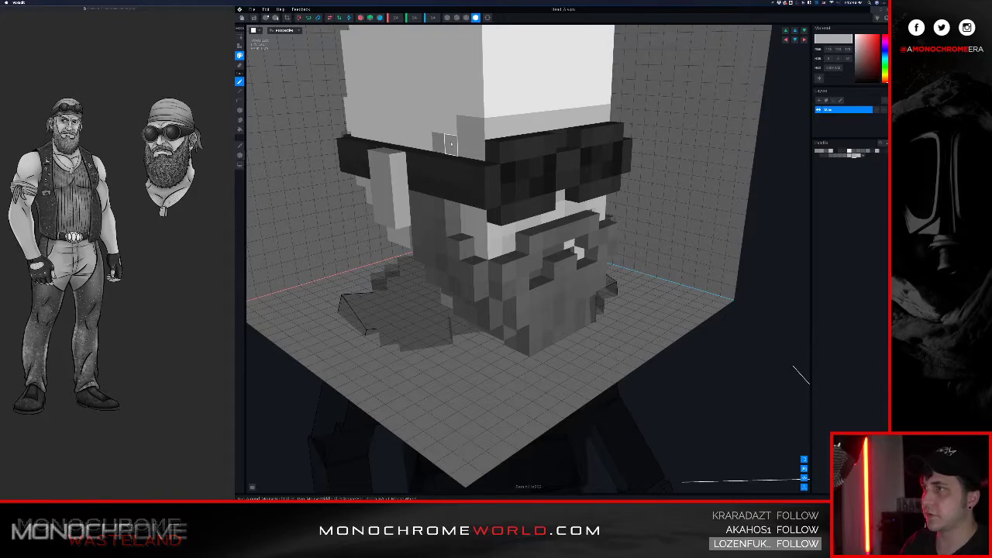
pyautogui.moveTo(561, 121); pyautogui.dragTo(654, 332, button='middle')
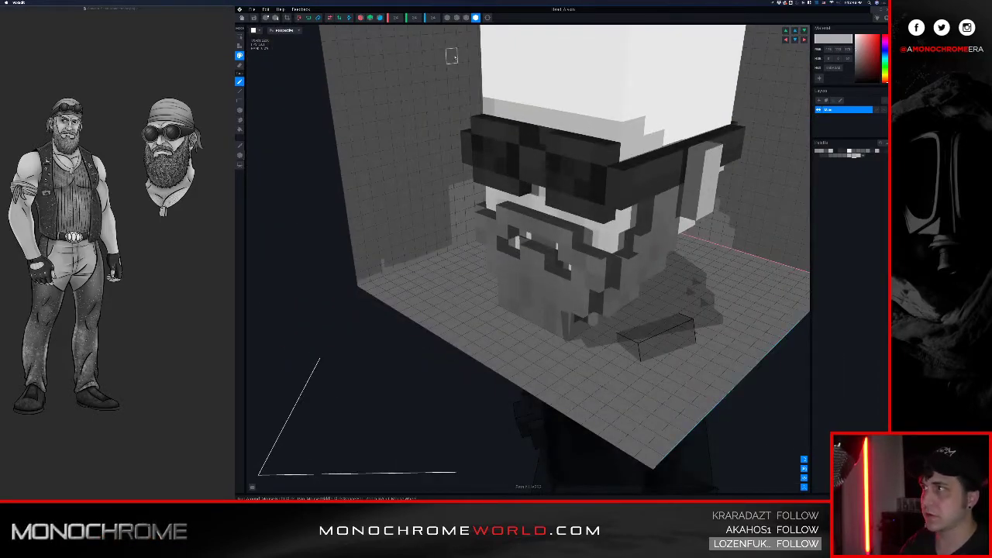
pyautogui.click(360, 17)
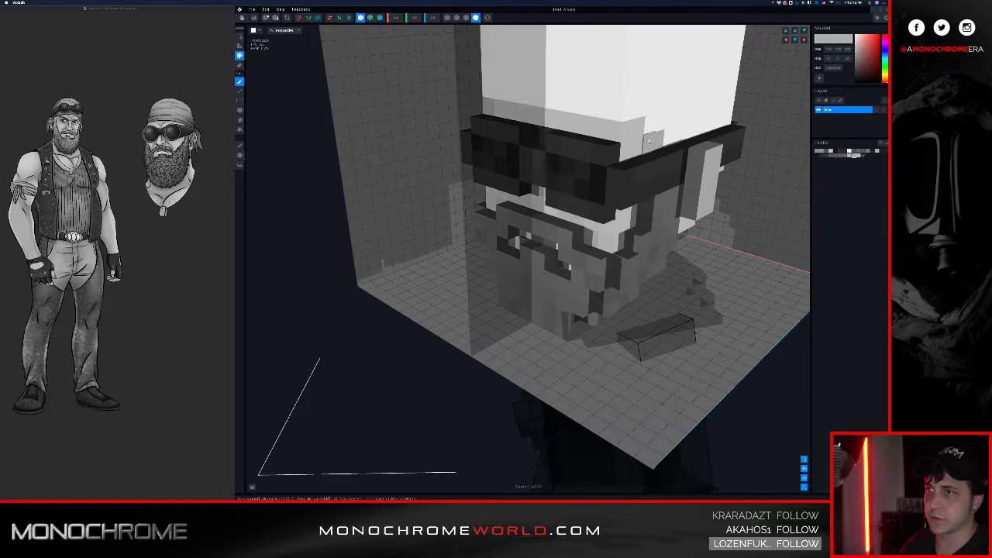
pyautogui.moveTo(583, 120)
pyautogui.mouseDown(button='right')
pyautogui.moveTo(566, 110)
pyautogui.moveTo(593, 121)
pyautogui.moveTo(579, 117)
pyautogui.mouseUp(button='right')
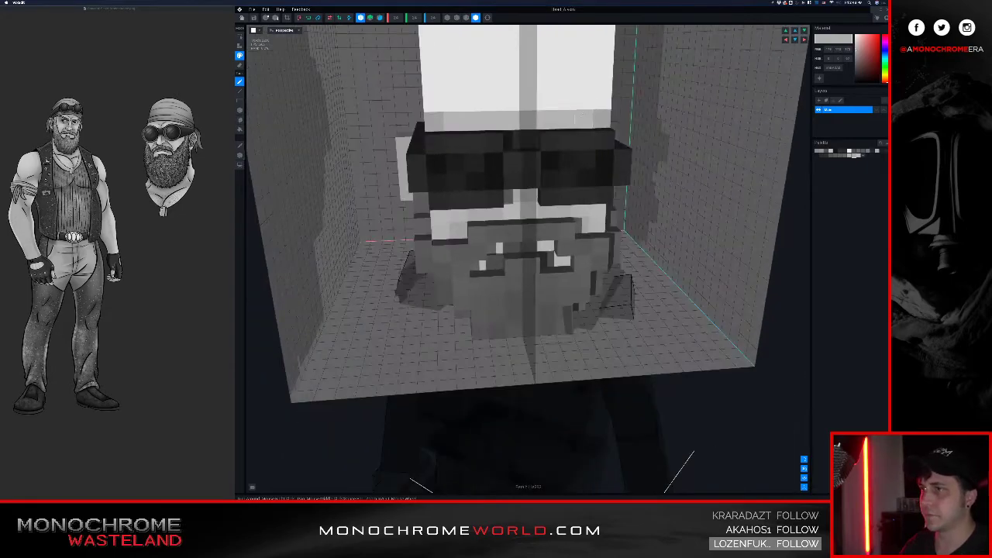
# Step: Sample a grey from the skin beneath the sunglasses and paint voxels on the sides of the forehead strip
pyautogui.press('i')
pyautogui.moveTo(592, 207); pyautogui.dragTo(507, 179, button='right')
pyautogui.scroll(2, 557, 206)
pyautogui.click(556, 208)
pyautogui.moveTo(582, 178); pyautogui.dragTo(627, 125, button='right')
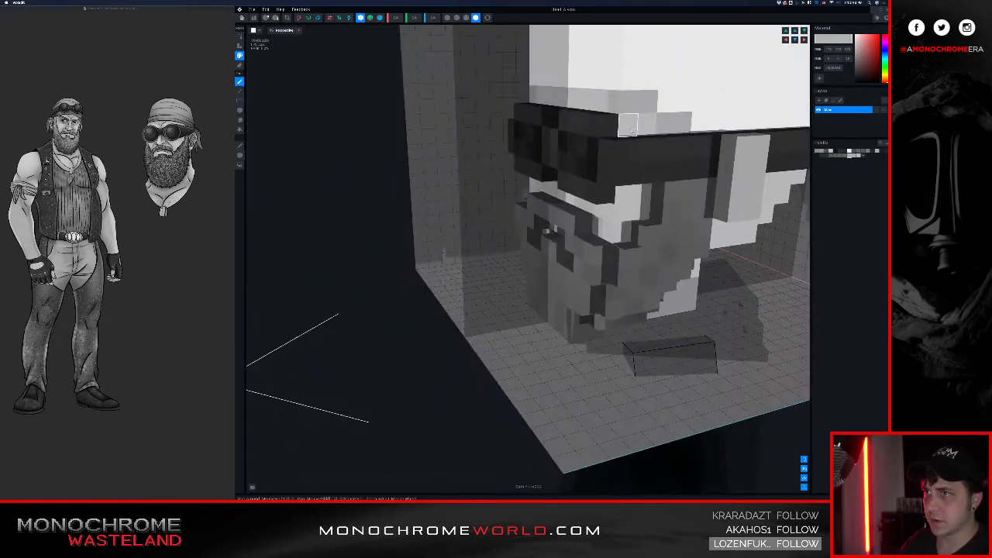
# Step: Paint subtle tonal variation across the front of the forehead strip with further greys sampled from the skin
pyautogui.moveTo(572, 140)
pyautogui.mouseDown(button='right')
pyautogui.moveTo(547, 146)
pyautogui.moveTo(602, 139)
pyautogui.moveTo(593, 142)
pyautogui.moveTo(617, 118)
pyautogui.mouseUp(button='right')
pyautogui.scroll(-5, 595, 145)
pyautogui.click(592, 99)
pyautogui.press('i')
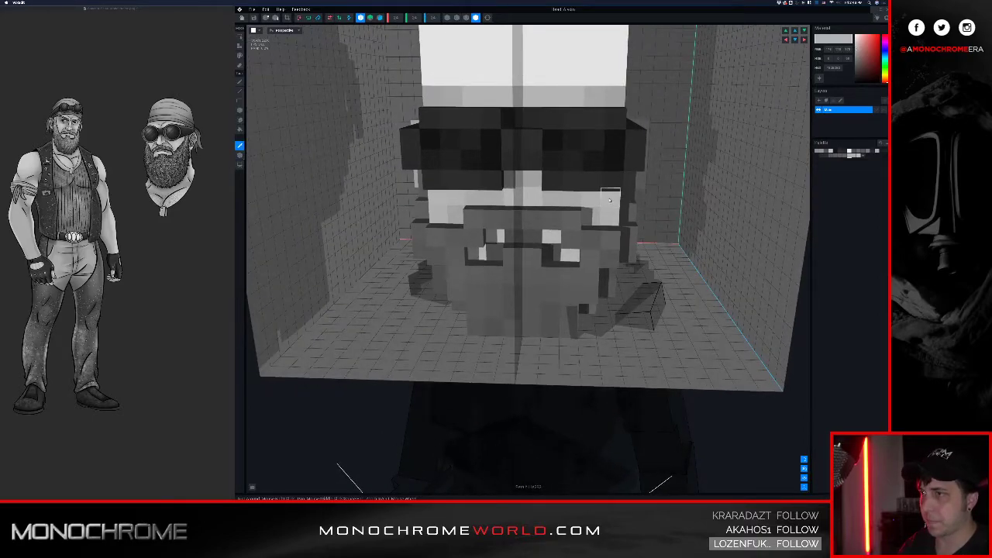
pyautogui.click(559, 207)
pyautogui.click(572, 102)
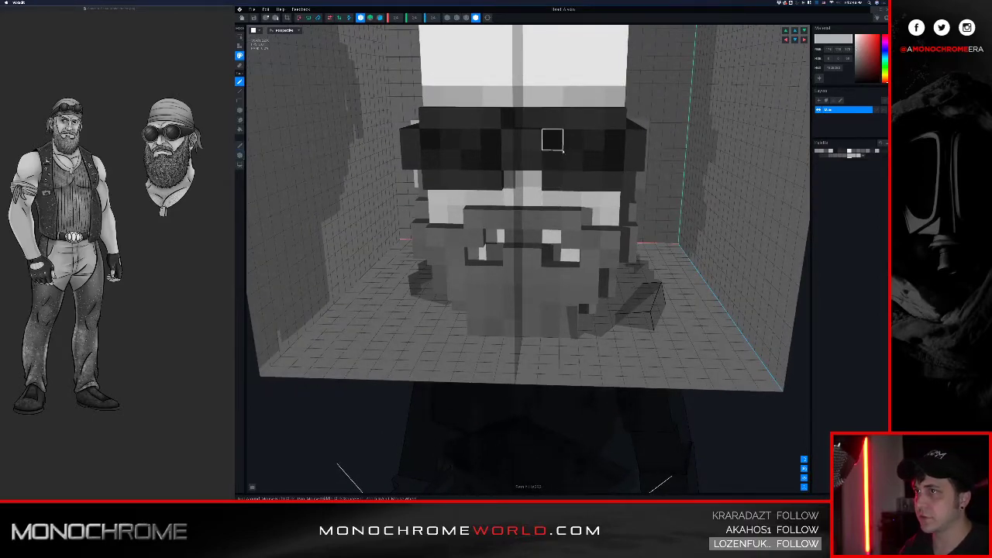
pyautogui.click(564, 150)
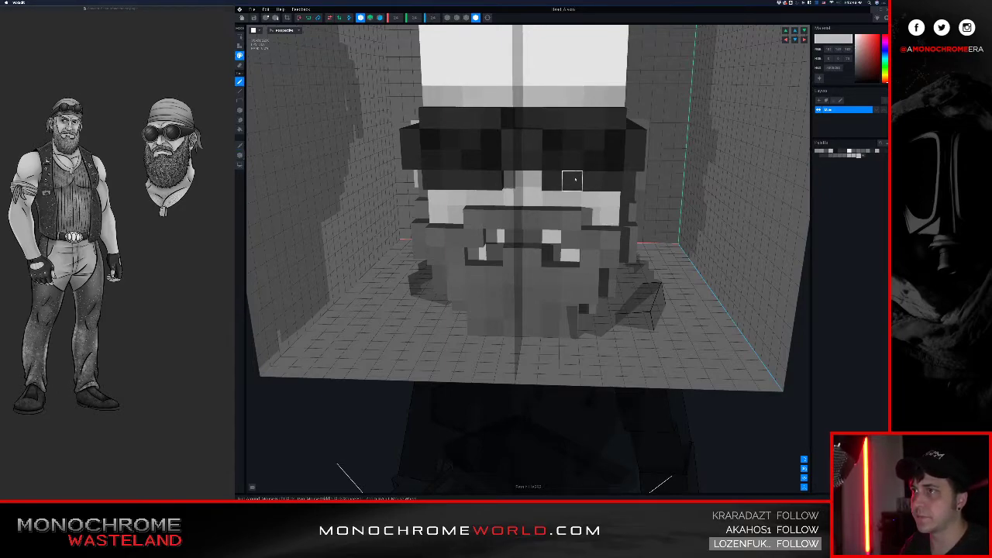
# Step: Disable X-axis symmetry and check the forehead and cheek shading from a distance
pyautogui.moveTo(509, 160); pyautogui.dragTo(544, 173, button='right')
pyautogui.scroll(-2, 497, 160)
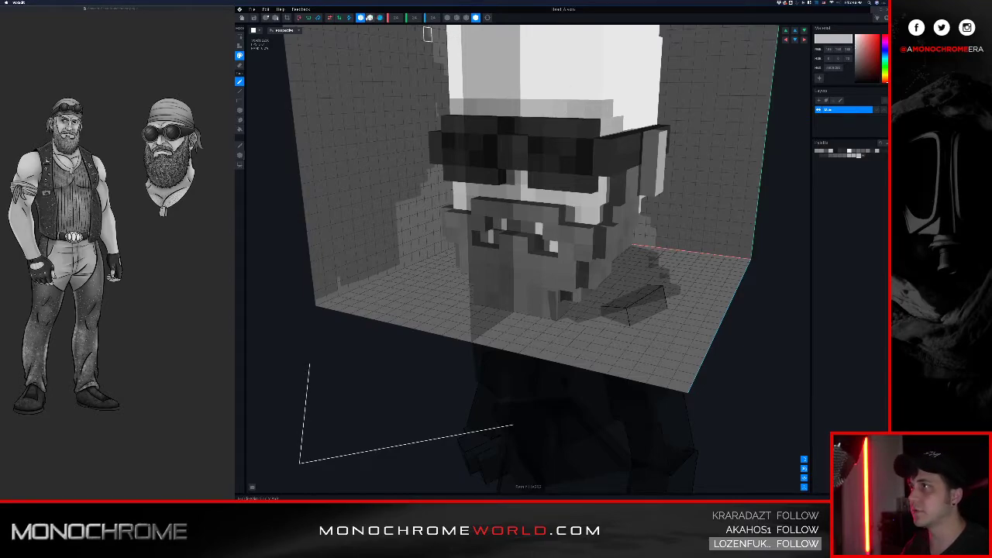
pyautogui.click(360, 17)
pyautogui.moveTo(421, 48); pyautogui.dragTo(465, 108, button='right')
pyautogui.scroll(-5, 457, 70)
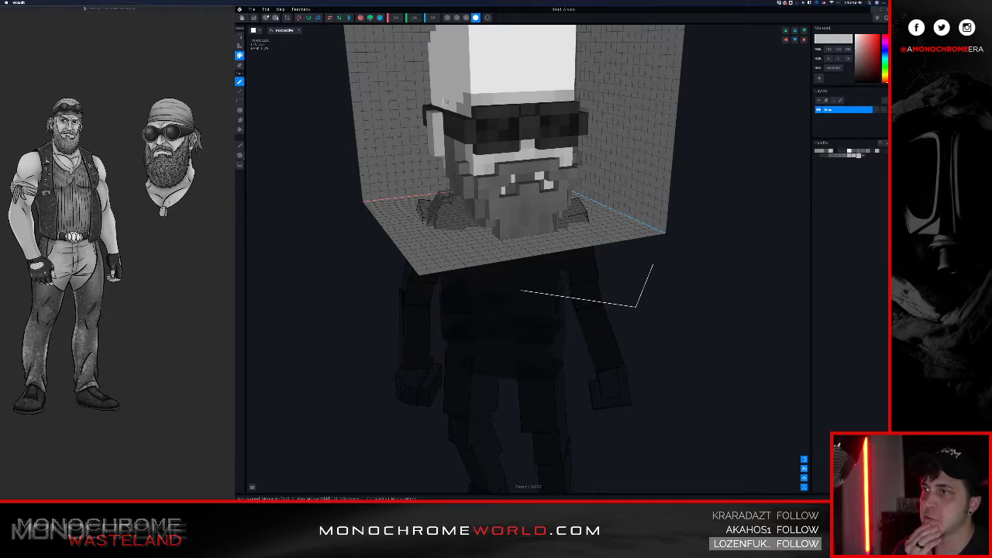
# Step: Sample a dark grey and touch up the recessed voxels beneath the moustache's centre
pyautogui.scroll(5, 578, 204)
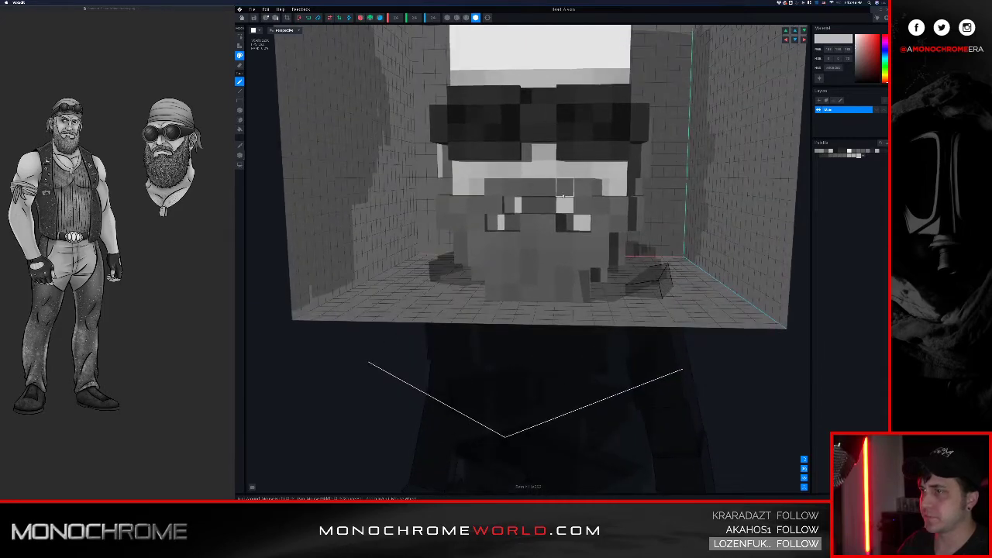
pyautogui.scroll(3, 564, 188)
pyautogui.click(543, 210)
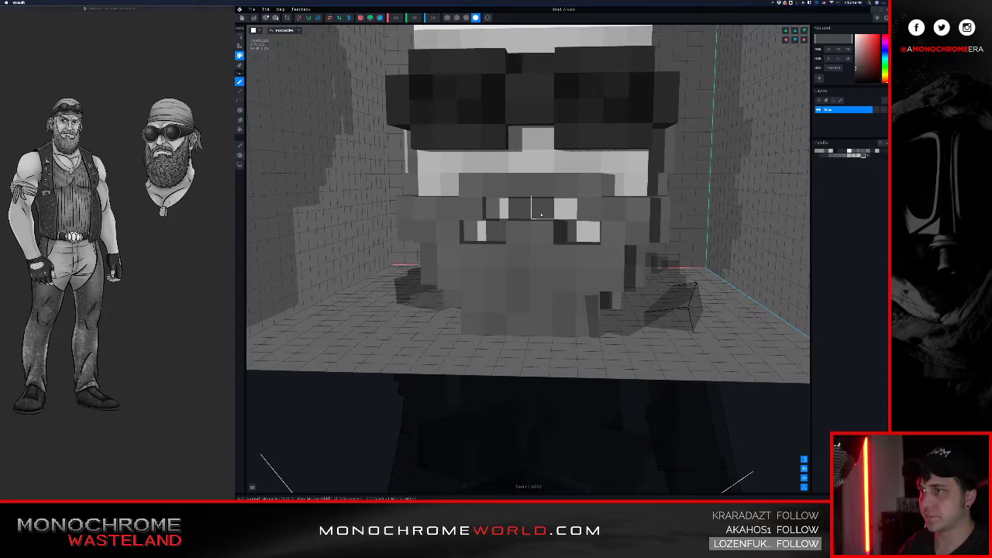
pyautogui.moveTo(524, 278); pyautogui.dragTo(548, 264, button='right')
pyautogui.scroll(-5, 536, 275)
pyautogui.moveTo(496, 243)
pyautogui.mouseDown(button='right')
pyautogui.moveTo(498, 226)
pyautogui.moveTo(502, 243)
pyautogui.mouseUp(button='right')
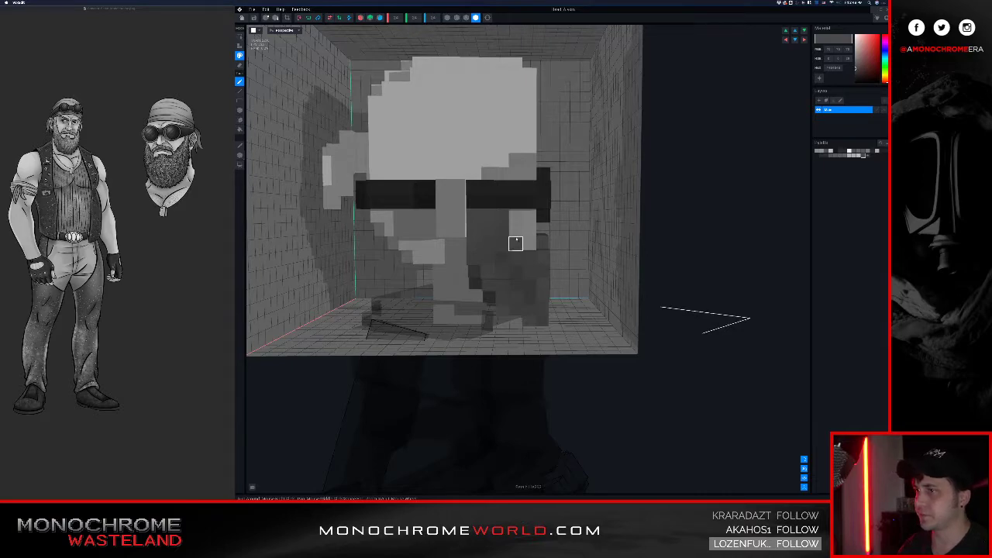
# Step: Enable X-axis symmetry and sample greys from the side of the forehead for painting the skin behind the ears
pyautogui.keyDown('alt'); pyautogui.click(489, 173); pyautogui.keyUp('alt')
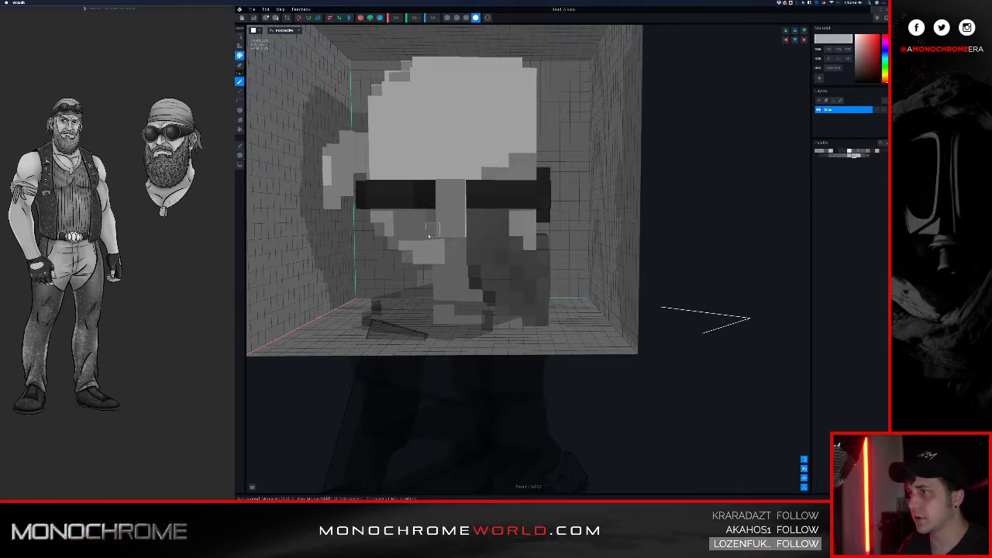
pyautogui.moveTo(434, 214); pyautogui.dragTo(369, 217, button='right')
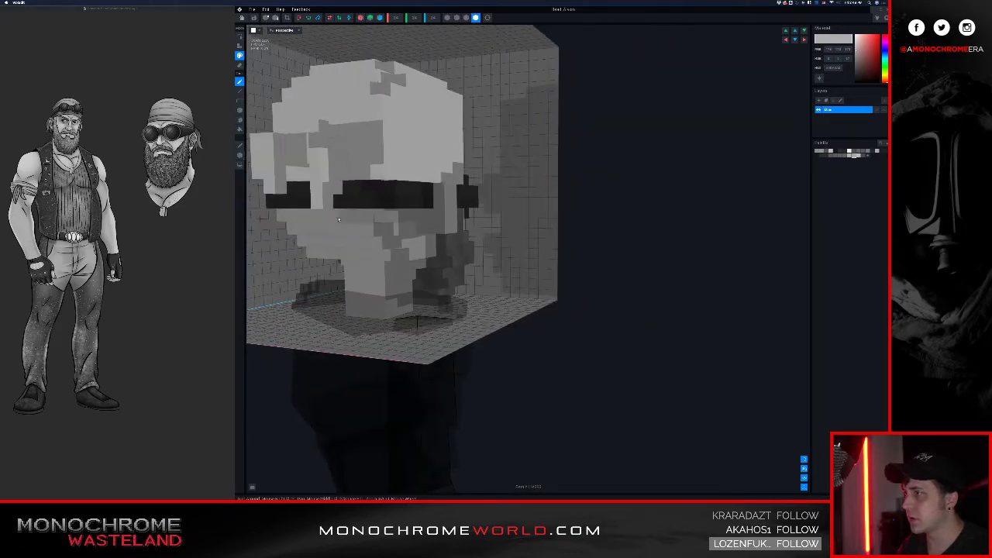
pyautogui.click(359, 17)
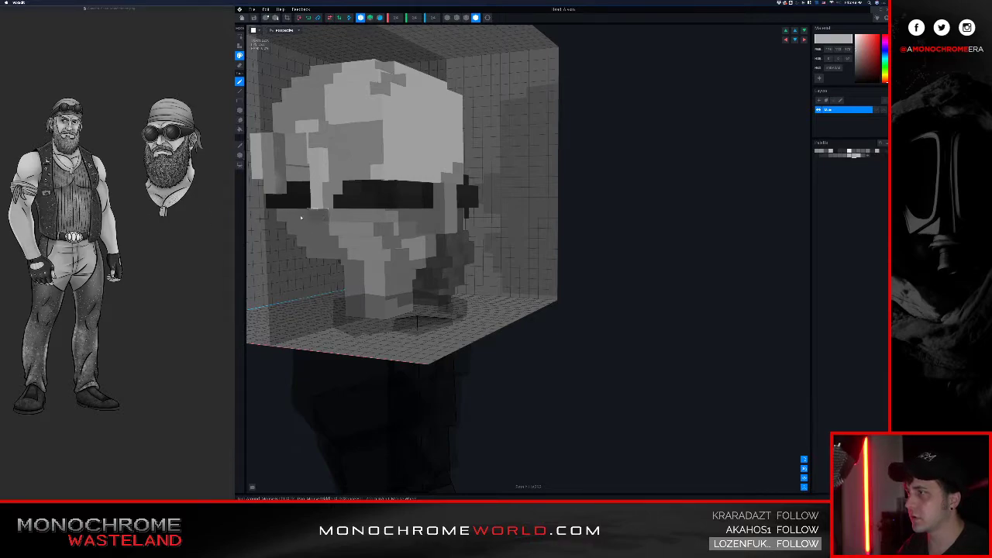
pyautogui.moveTo(284, 217); pyautogui.dragTo(401, 210, button='right')
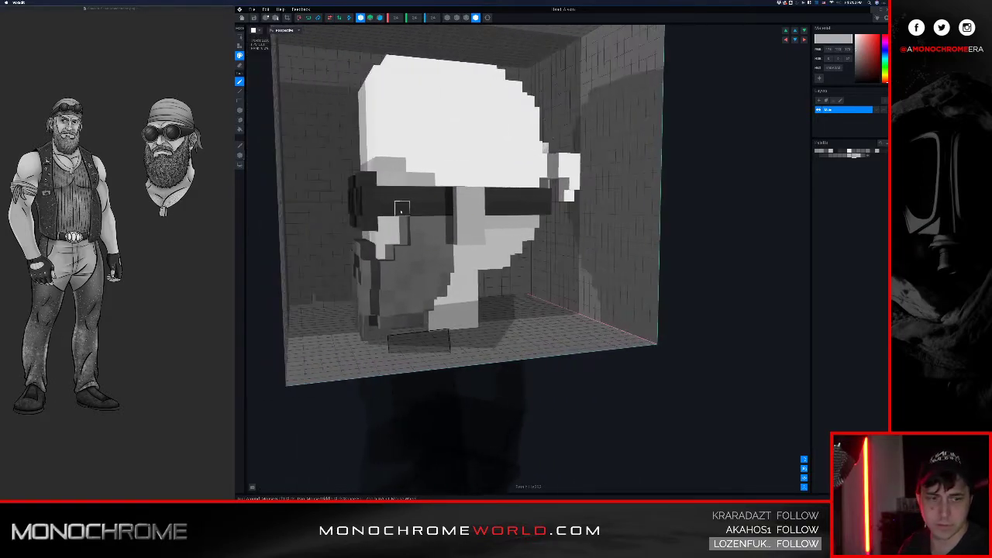
pyautogui.press('i')
pyautogui.click(400, 181)
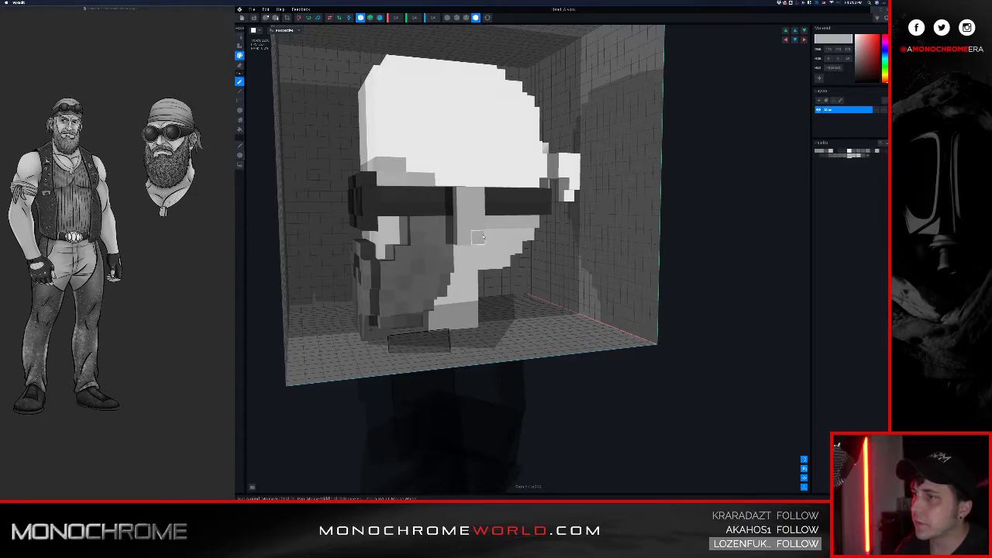
# Step: Sample a skin grey from the cheek and paint scattered voxels below and behind the ear
pyautogui.moveTo(540, 210); pyautogui.dragTo(514, 256, button='right')
pyautogui.press('i')
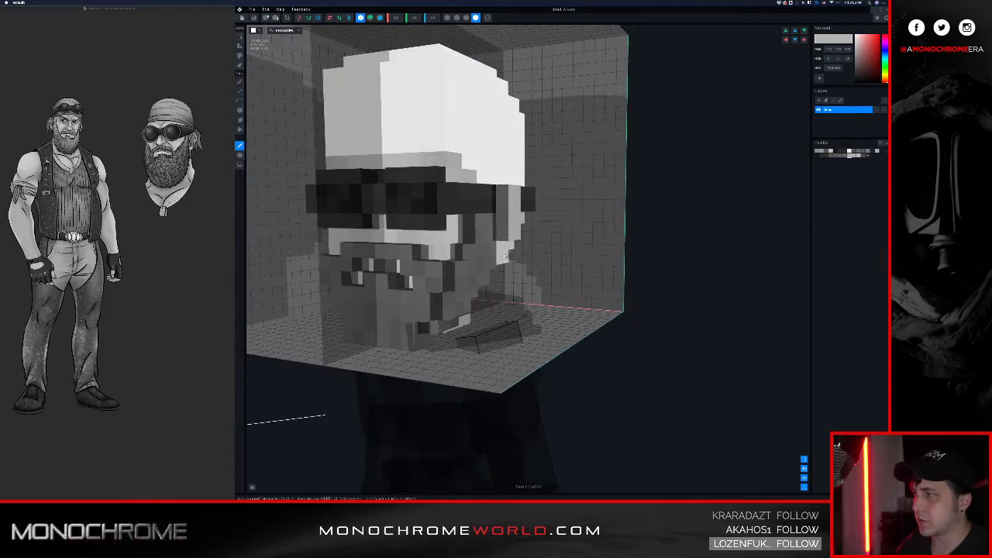
pyautogui.click(440, 243)
pyautogui.moveTo(504, 219)
pyautogui.mouseDown(button='right')
pyautogui.moveTo(535, 203)
pyautogui.moveTo(545, 226)
pyautogui.mouseUp(button='right')
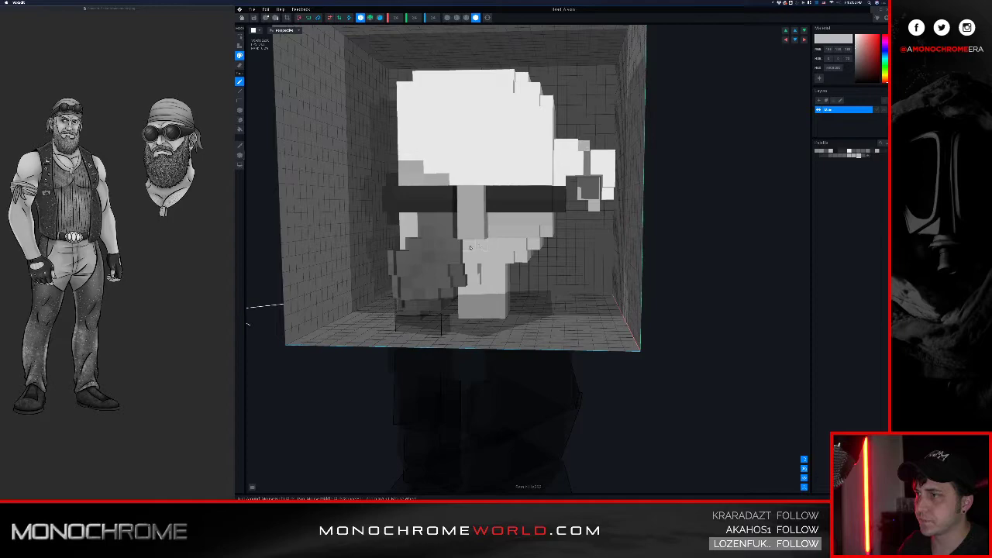
pyautogui.moveTo(548, 242); pyautogui.dragTo(553, 244, button='right')
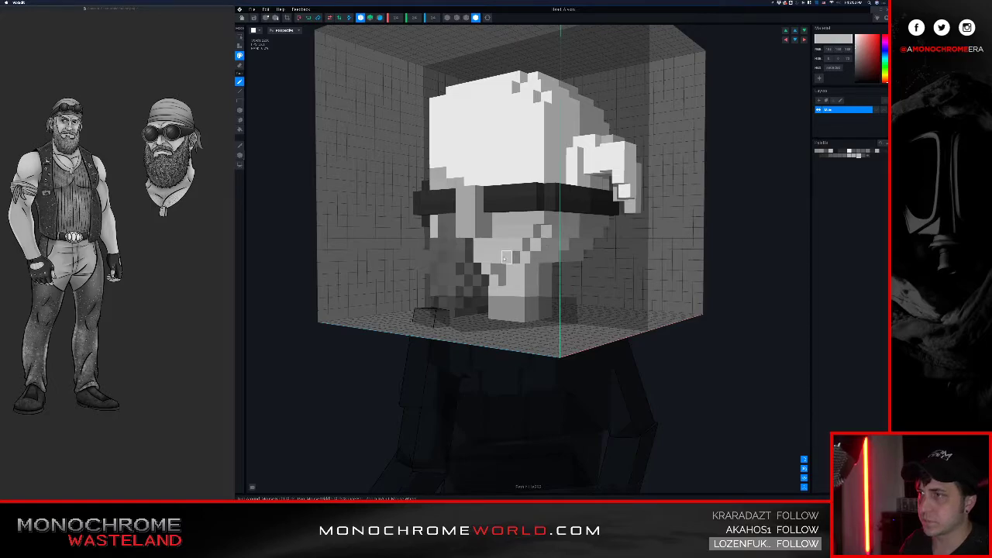
pyautogui.moveTo(504, 257); pyautogui.dragTo(492, 244, button='right')
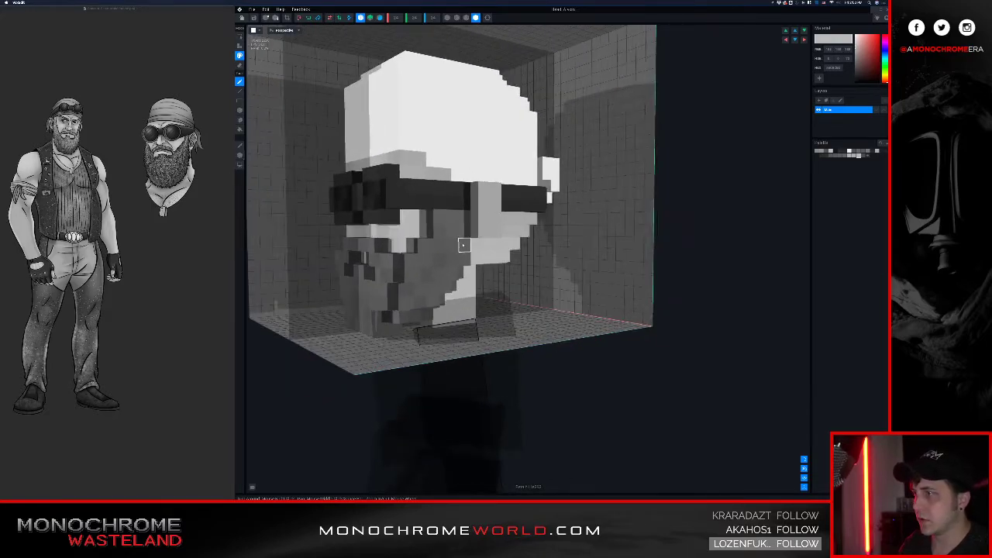
# Step: Sample another forehead grey and touch up skin voxels around the jaw and back of the neck
pyautogui.press('i')
pyautogui.moveTo(398, 200); pyautogui.dragTo(401, 203, button='right')
pyautogui.click(350, 160)
pyautogui.moveTo(350, 158); pyautogui.dragTo(504, 241, button='right')
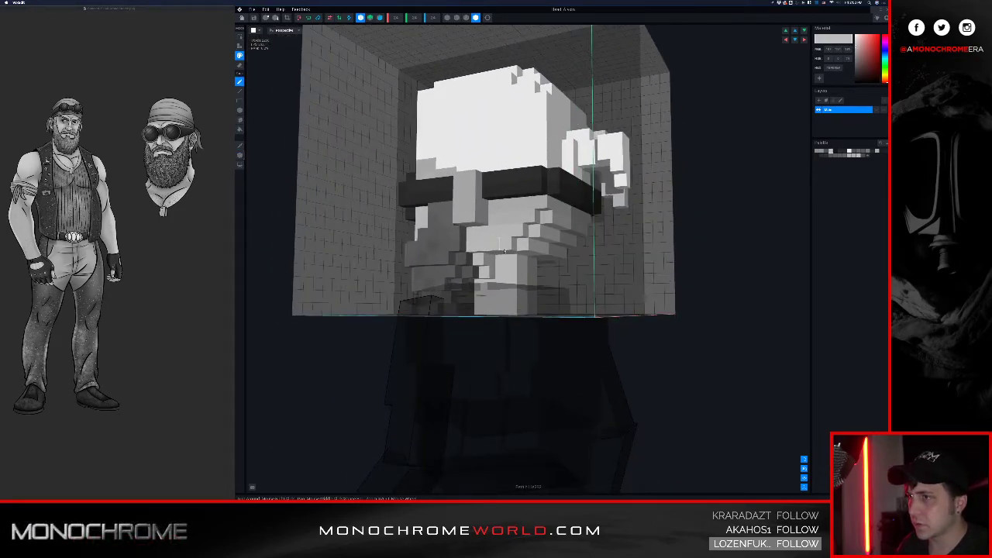
pyautogui.moveTo(563, 264); pyautogui.dragTo(624, 172, button='right')
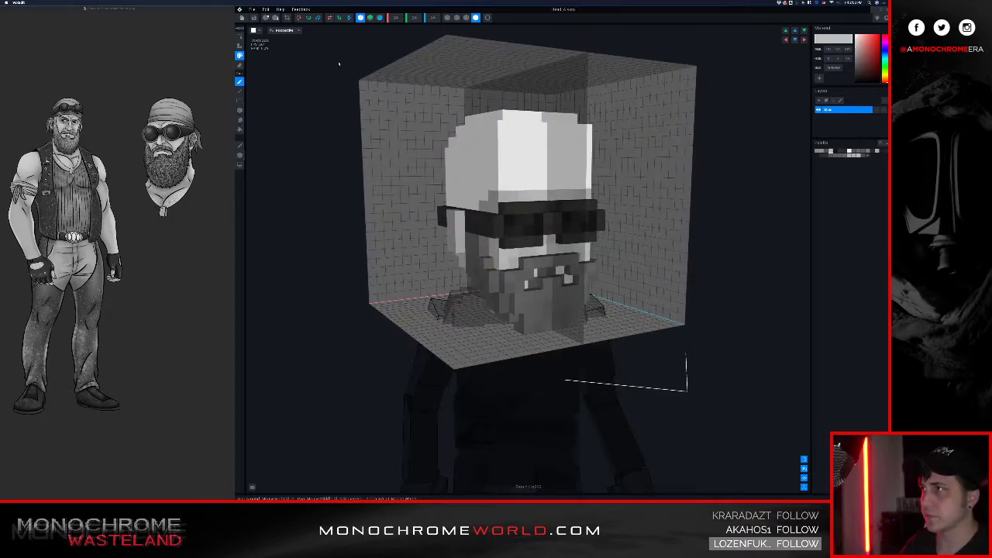
# Step: Turn off X-axis symmetry and review the head's finished skin shading from the front
pyautogui.click(361, 18)
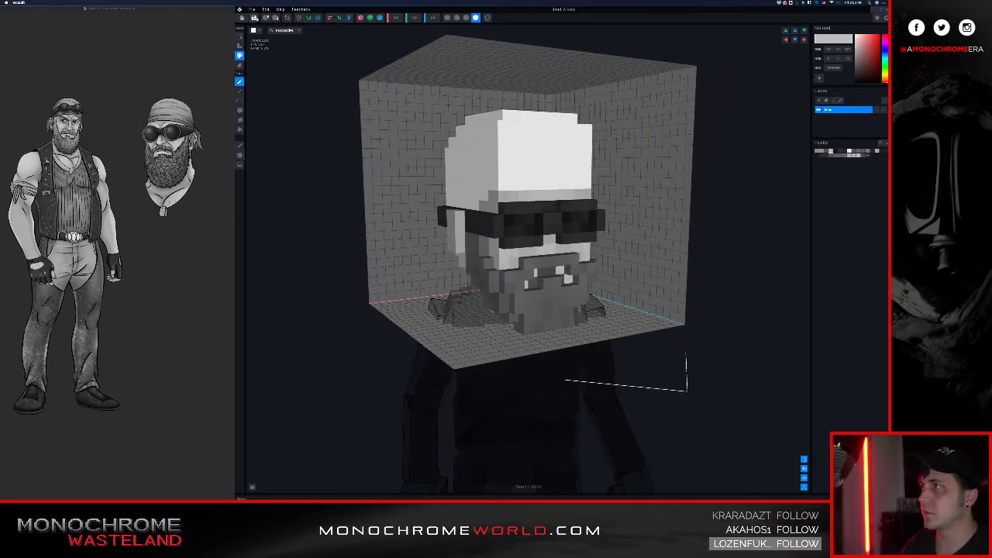
pyautogui.moveTo(367, 55); pyautogui.dragTo(358, 52, button='right')
pyautogui.moveTo(392, 85); pyautogui.dragTo(400, 89, button='right')
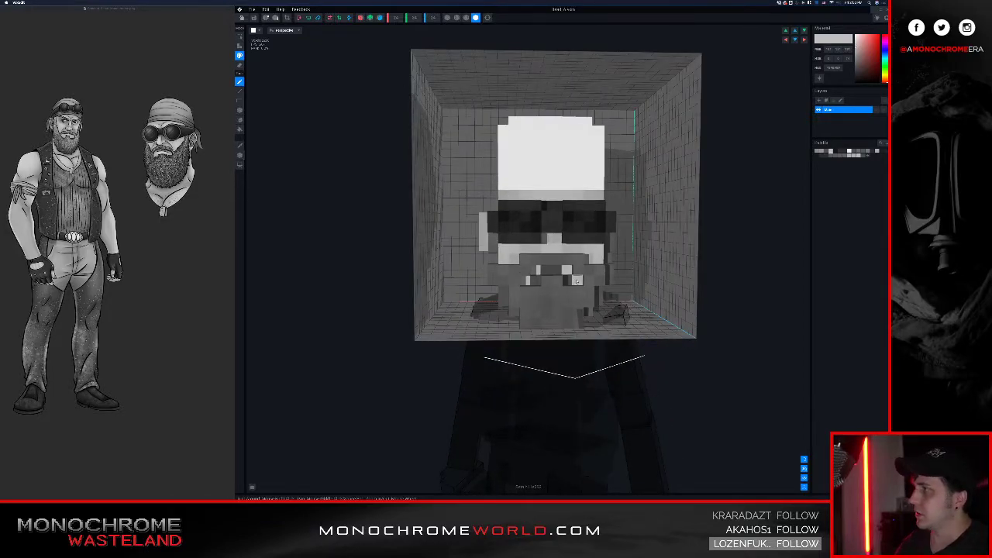
# Step: Erase a few voxels around the mouth opening in the beard
pyautogui.scroll(3, 576, 280)
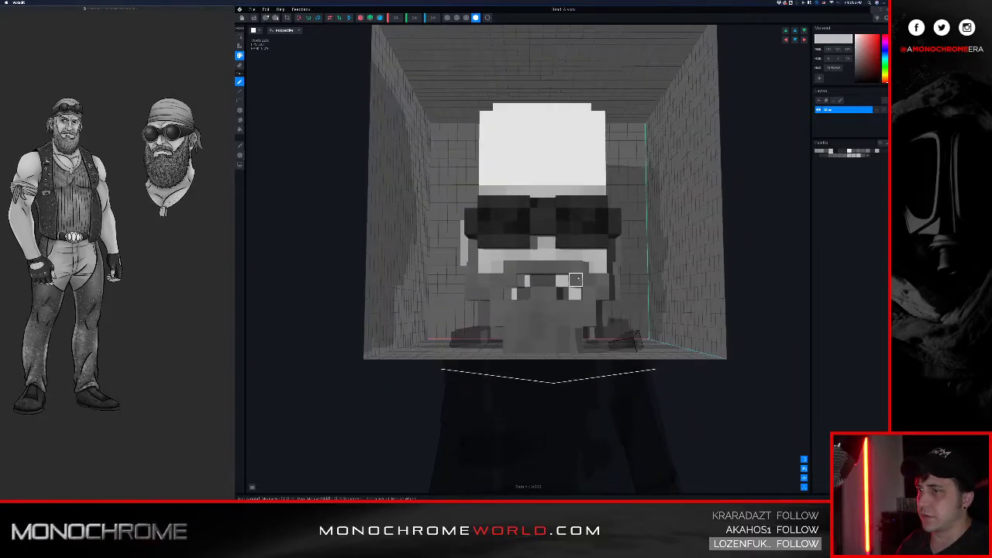
pyautogui.scroll(4, 575, 279)
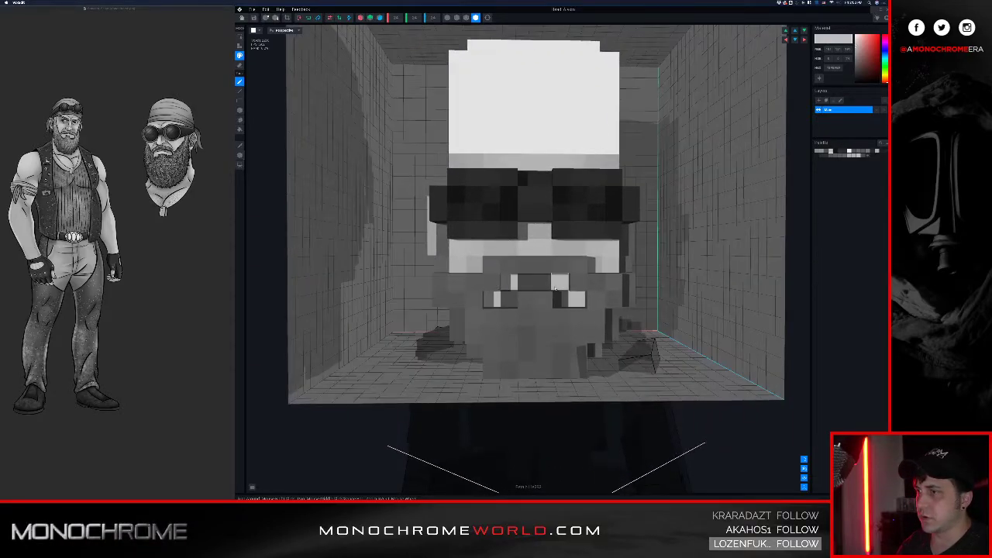
pyautogui.press('e')
pyautogui.click(574, 288)
pyautogui.click(509, 298)
pyautogui.click(493, 283)
pyautogui.moveTo(575, 330); pyautogui.dragTo(580, 331, button='right')
pyautogui.moveTo(580, 331); pyautogui.dragTo(498, 226, button='middle')
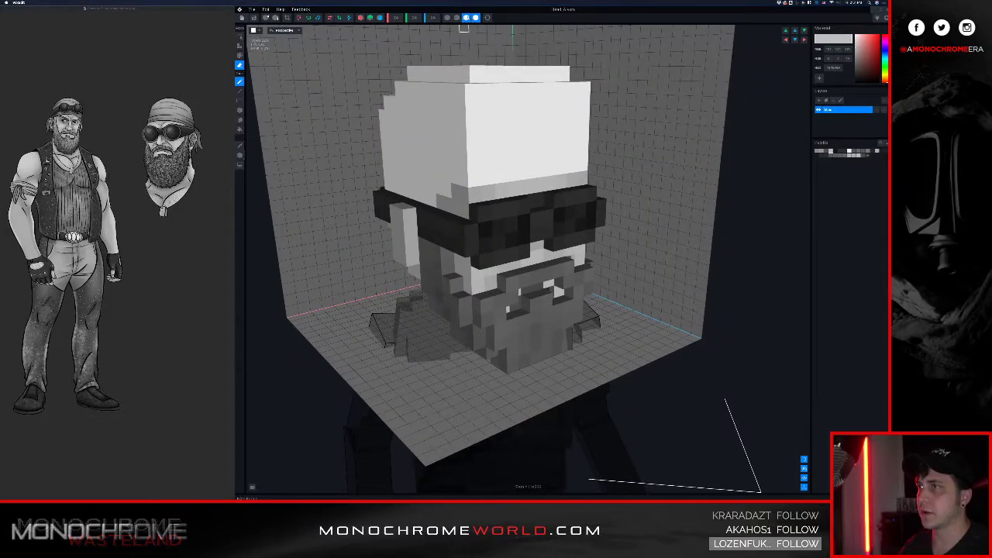
# Step: Sample the bandana's white, choose a mid grey for its fold shading and return to painting voxels
pyautogui.moveTo(482, 39); pyautogui.dragTo(512, 61, button='middle')
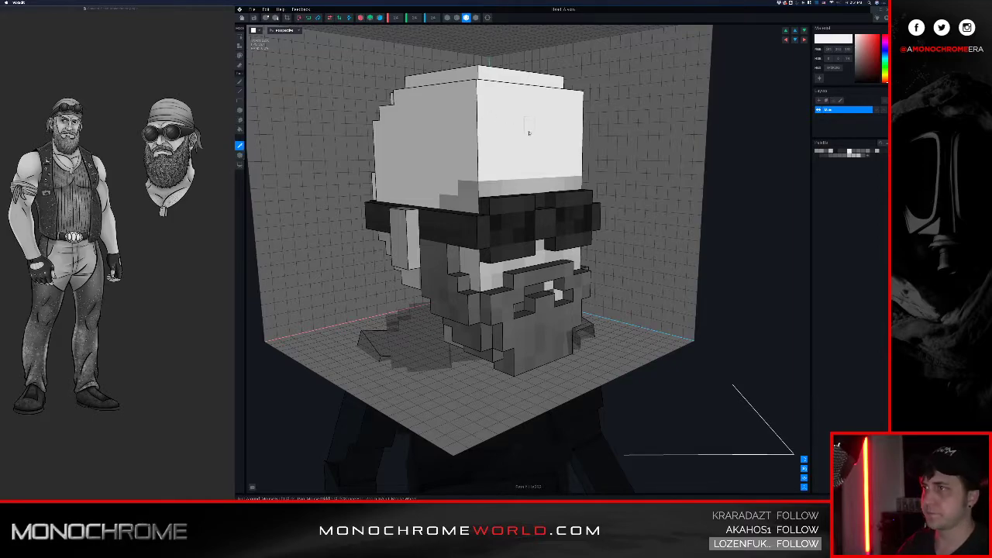
pyautogui.moveTo(465, 125); pyautogui.dragTo(453, 122, button='right')
pyautogui.moveTo(454, 122); pyautogui.dragTo(479, 116, button='middle')
pyautogui.moveTo(505, 117); pyautogui.dragTo(340, 131, button='right')
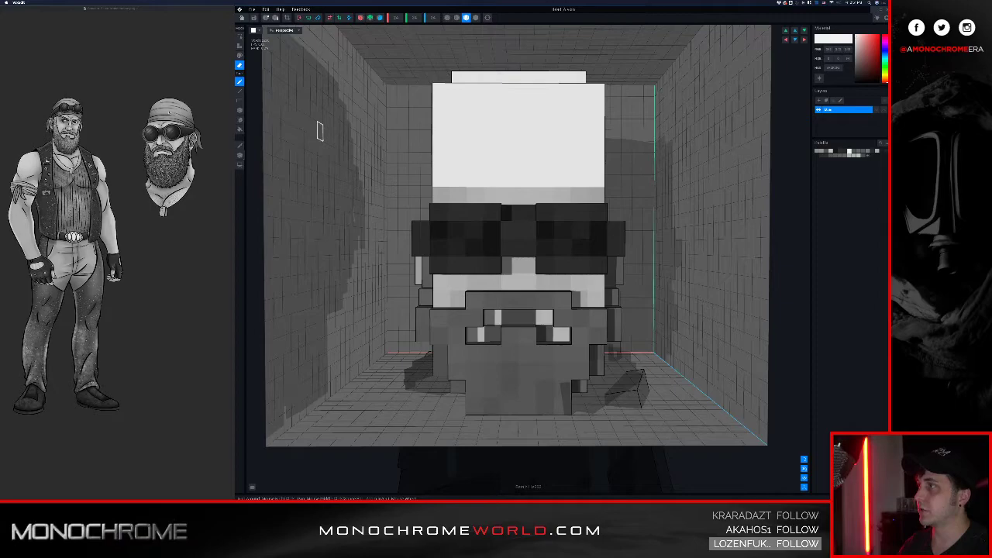
pyautogui.moveTo(471, 141); pyautogui.dragTo(496, 155, button='right')
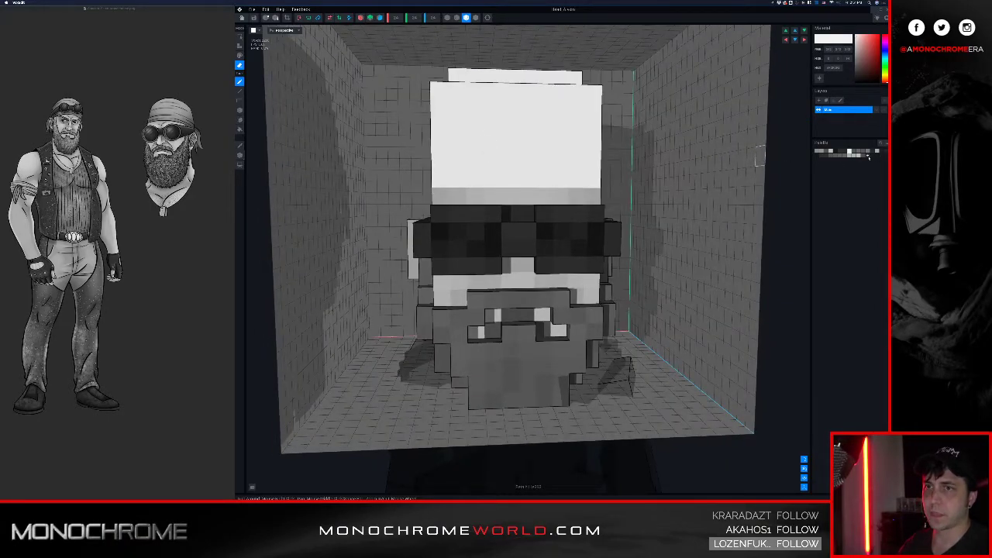
pyautogui.click(856, 58)
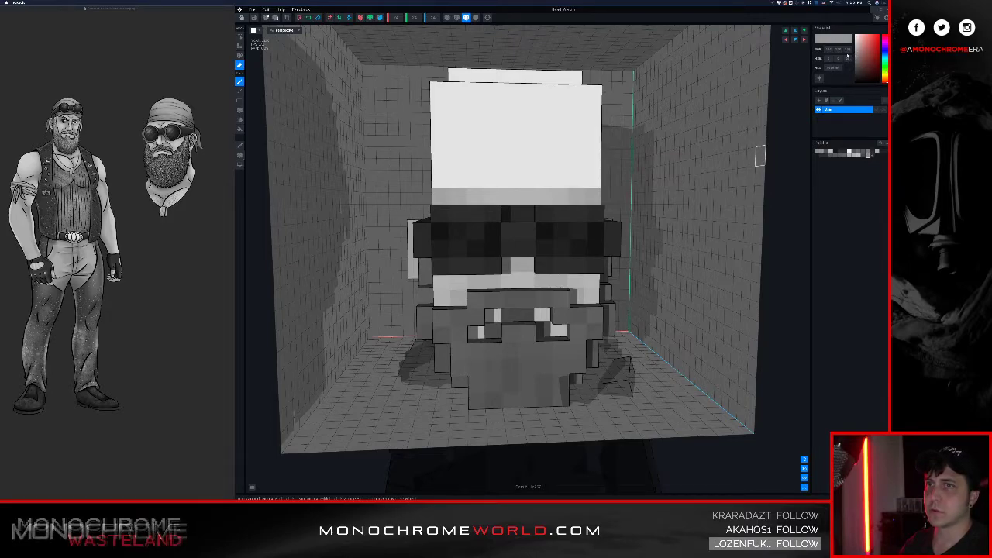
pyautogui.press('g')
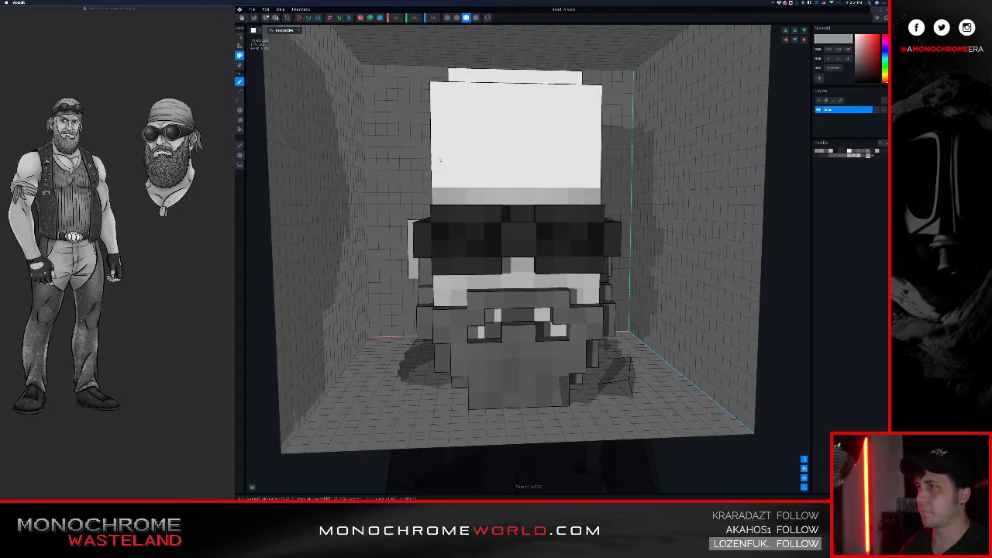
# Step: Paint grey fold streaks across the front of the bandana, continuing the upper streak down to its edge
pyautogui.moveTo(439, 159); pyautogui.dragTo(516, 160)
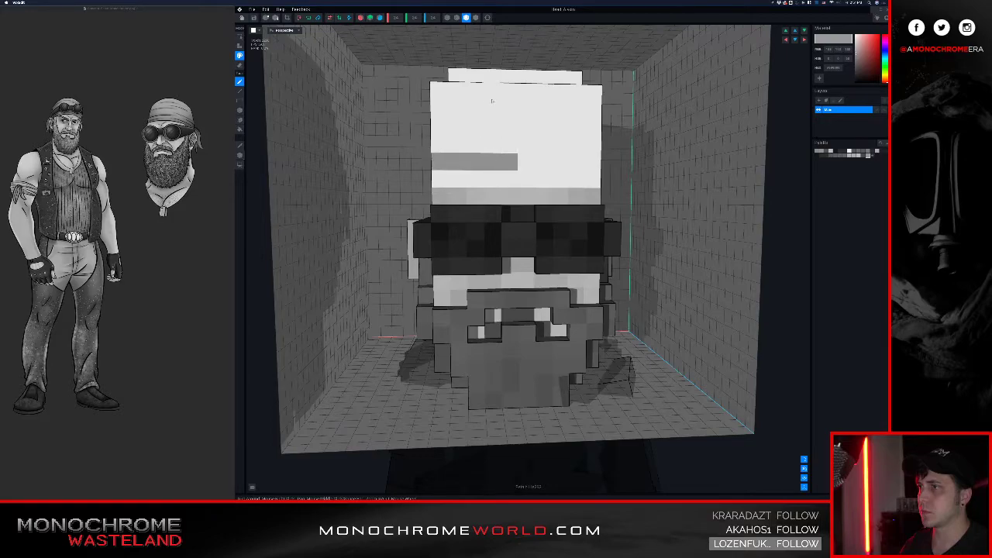
pyautogui.click(495, 131)
pyautogui.click(509, 109)
pyautogui.moveTo(533, 109); pyautogui.dragTo(568, 108)
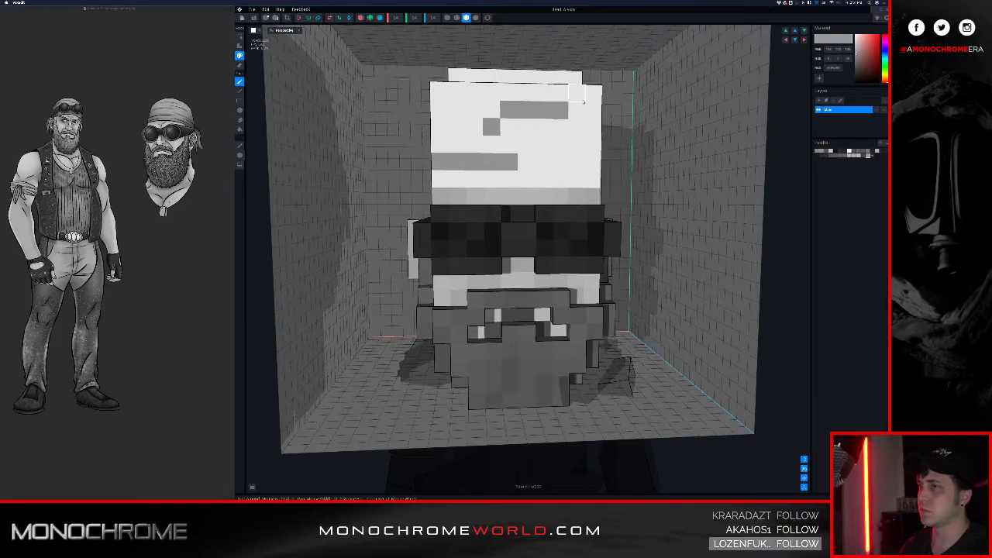
pyautogui.click(578, 126)
pyautogui.click(594, 127)
# Step: Continue the grey fold streaks in steps along the character's left side of the bandana and around its back
pyautogui.moveTo(606, 126); pyautogui.dragTo(498, 149, button='right')
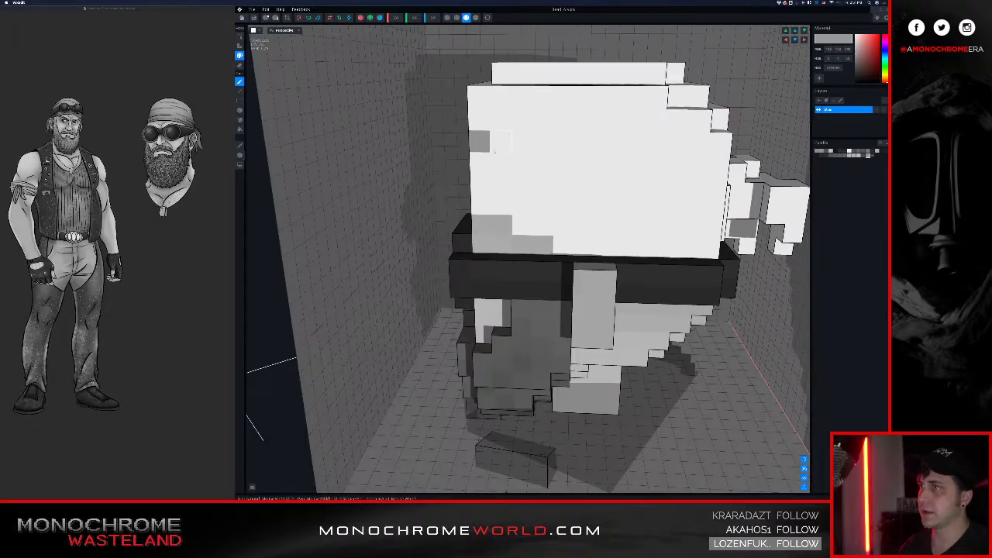
pyautogui.moveTo(510, 158); pyautogui.dragTo(589, 193)
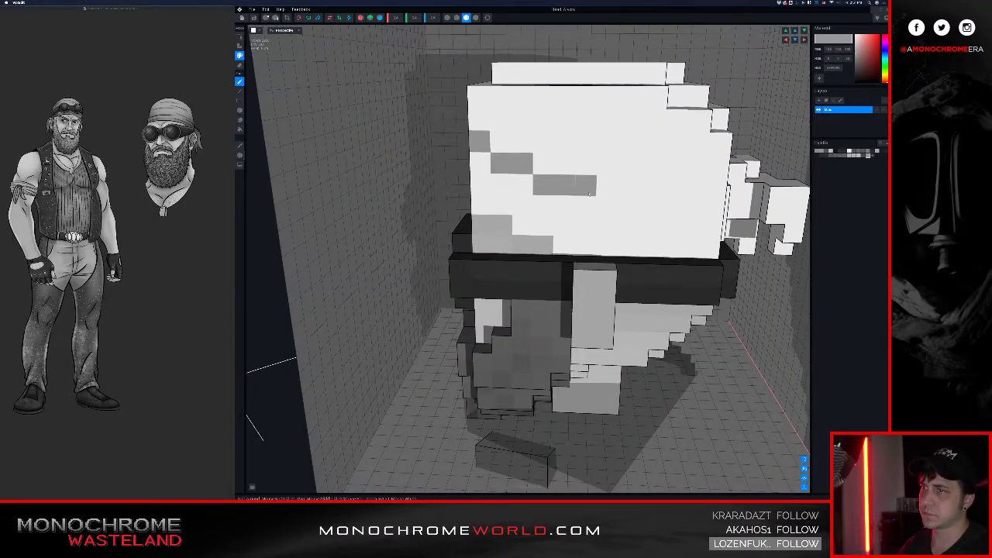
pyautogui.moveTo(667, 173); pyautogui.dragTo(720, 143)
pyautogui.moveTo(745, 128); pyautogui.dragTo(547, 181, button='right')
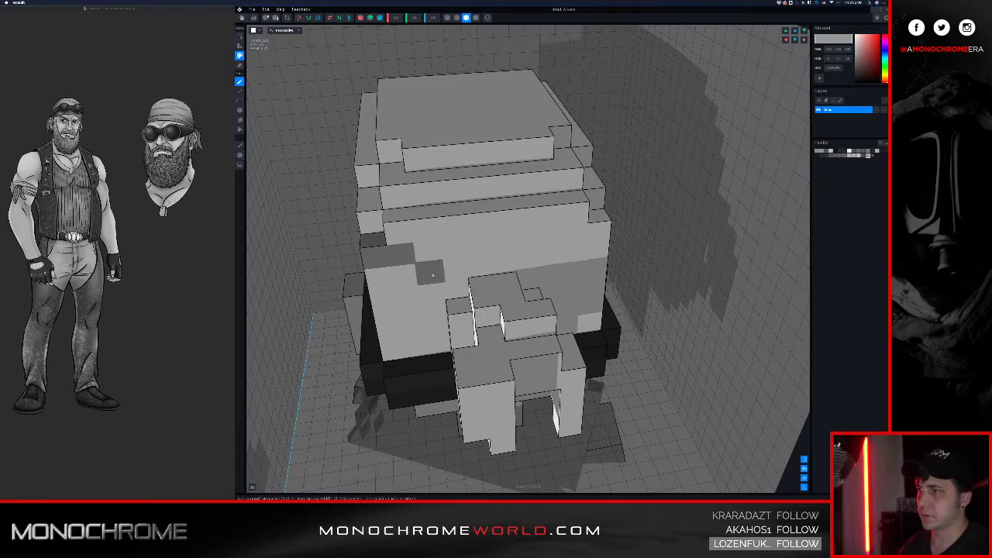
pyautogui.moveTo(455, 288); pyautogui.dragTo(505, 226, button='middle')
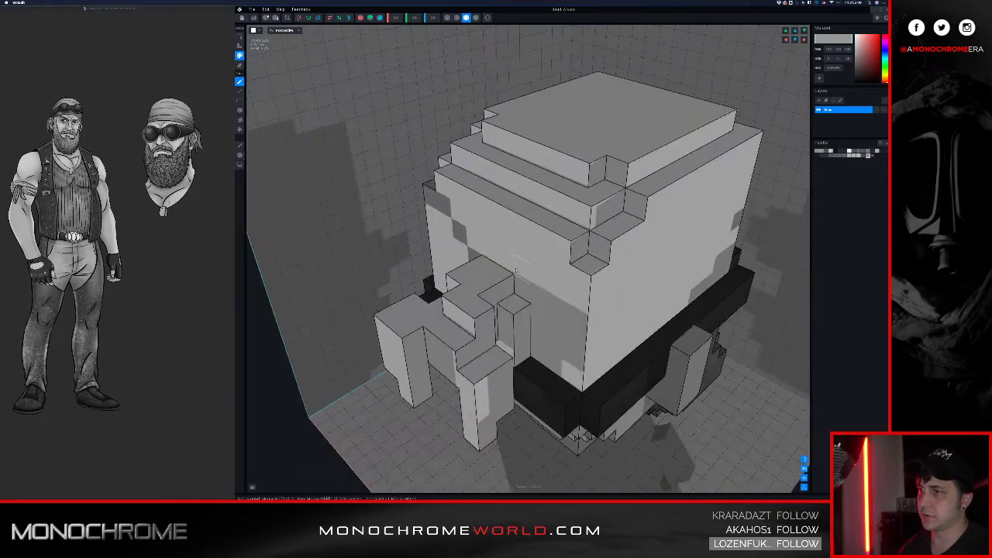
pyautogui.moveTo(566, 283); pyautogui.dragTo(583, 285)
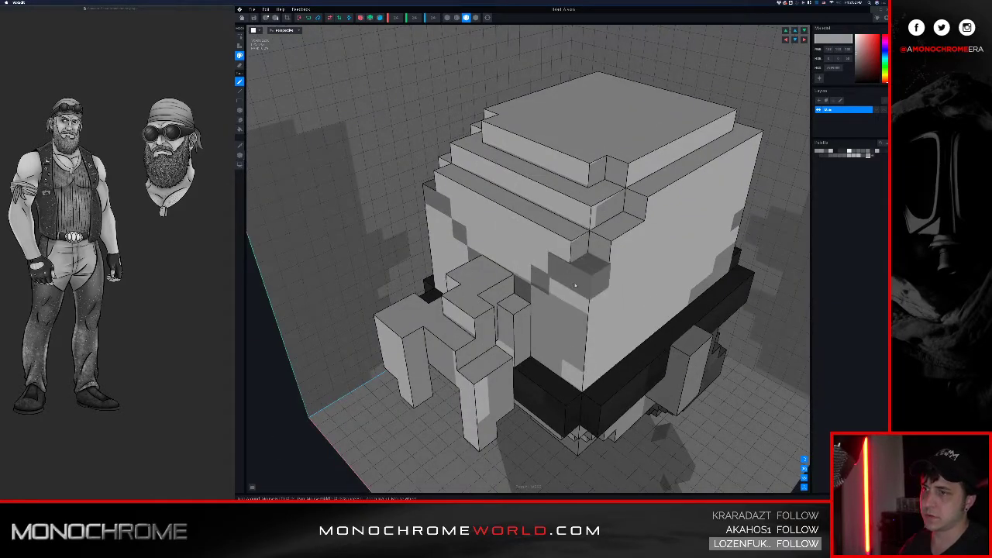
# Step: Paint stepped grey fold streaks along the character's right side of the bandana, running from the back towards the front
pyautogui.moveTo(627, 268); pyautogui.dragTo(600, 286, button='right')
pyautogui.click(627, 295)
pyautogui.click(651, 319)
pyautogui.moveTo(677, 319)
pyautogui.mouseDown(button='right')
pyautogui.moveTo(693, 290)
pyautogui.moveTo(669, 288)
pyautogui.mouseUp(button='right')
pyautogui.click(639, 311)
pyautogui.moveTo(686, 267); pyautogui.dragTo(583, 231, button='middle')
pyautogui.moveTo(658, 189); pyautogui.dragTo(710, 238, button='right')
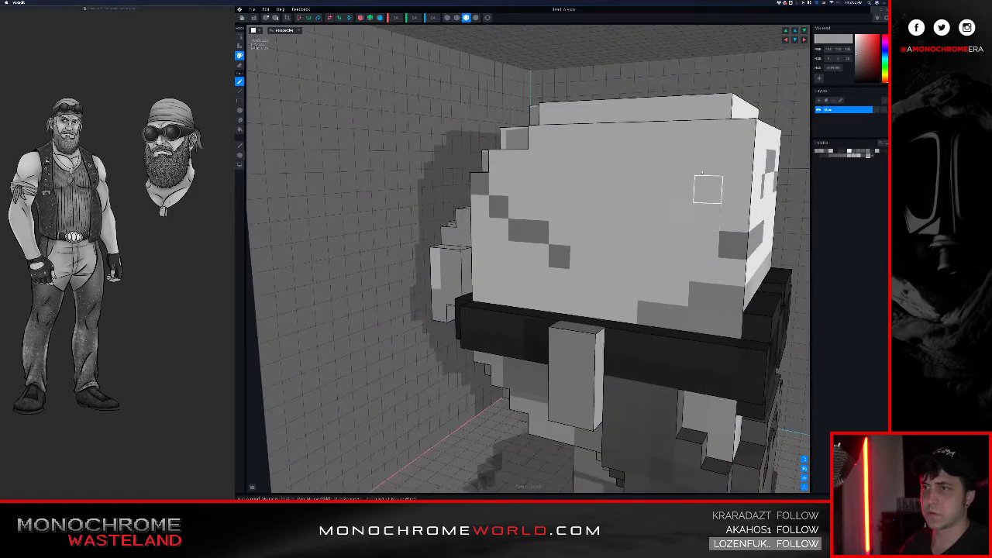
pyautogui.click(709, 162)
pyautogui.moveTo(671, 185); pyautogui.dragTo(629, 212)
# Step: Lighten the palette grey used for the bandana's fold streaks so they blend softly with the white cloth
pyautogui.scroll(-3, 659, 190)
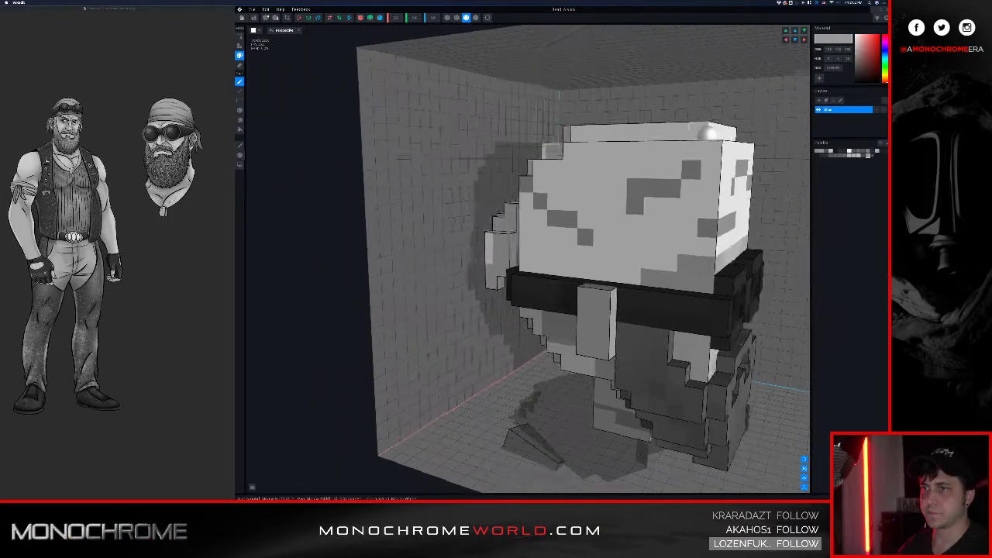
pyautogui.moveTo(627, 188); pyautogui.dragTo(527, 198, button='right')
pyautogui.moveTo(704, 200); pyautogui.dragTo(526, 199, button='middle')
pyautogui.scroll(-2, 704, 140)
pyautogui.moveTo(704, 139)
pyautogui.mouseDown(button='right')
pyautogui.moveTo(655, 135)
pyautogui.moveTo(720, 136)
pyautogui.mouseUp(button='right')
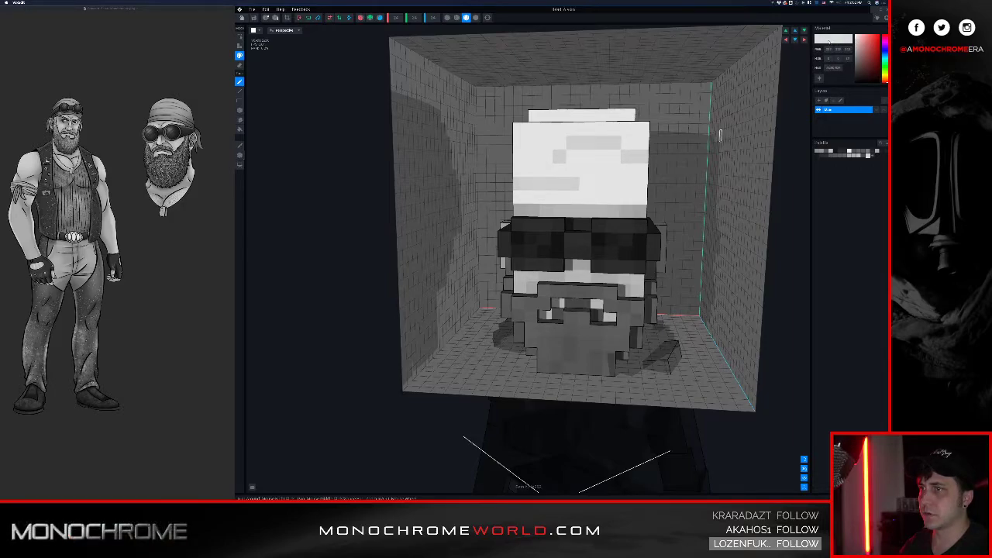
pyautogui.scroll(4, 653, 140)
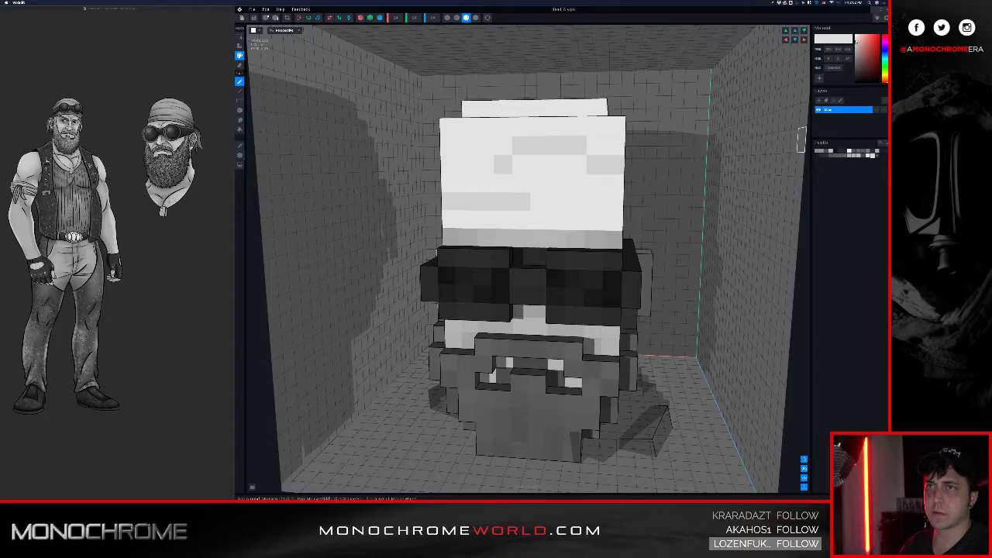
# Step: Paint light grey voxels beside the fold streaks on the bandana's front and lighten that grey slightly
pyautogui.moveTo(453, 186); pyautogui.dragTo(505, 184)
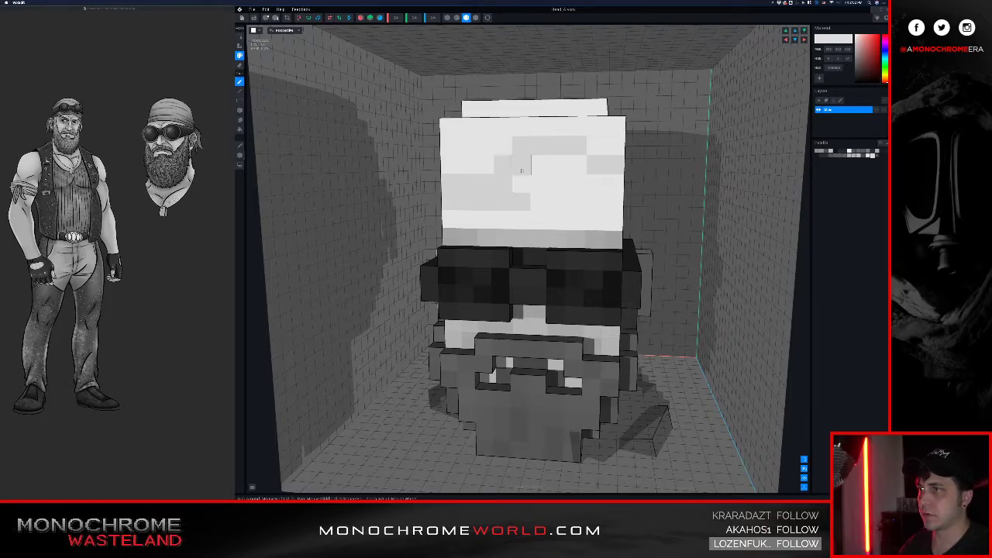
pyautogui.click(486, 165)
pyautogui.click(503, 146)
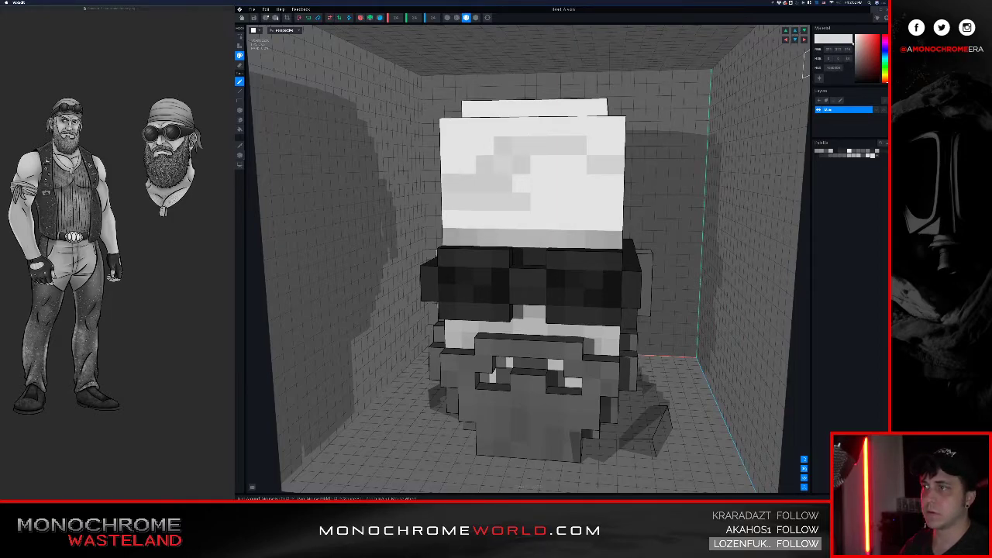
pyautogui.moveTo(853, 43); pyautogui.dragTo(852, 40)
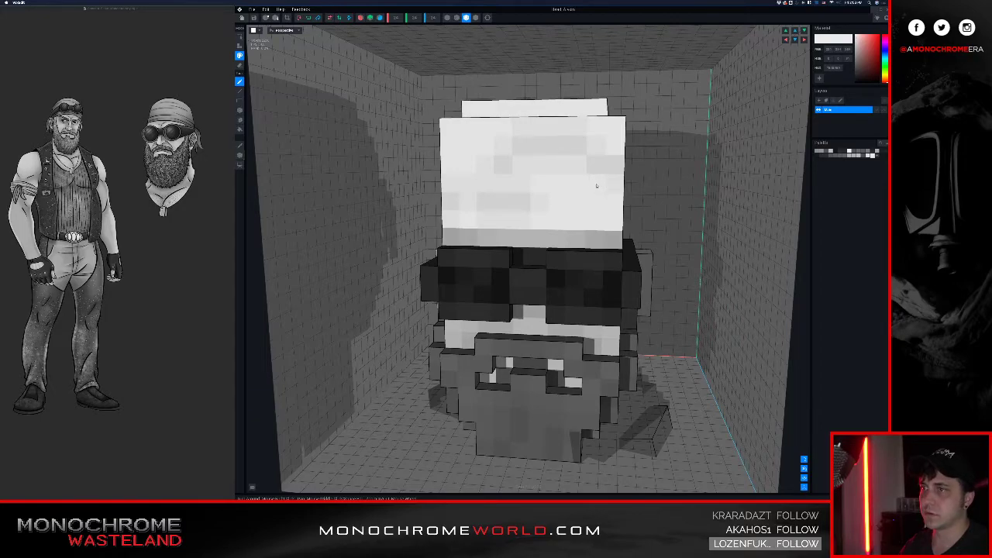
# Step: Add soft light grey voxels around the fold streaks on the character's left side of the bandana
pyautogui.moveTo(637, 152); pyautogui.dragTo(690, 152, button='right')
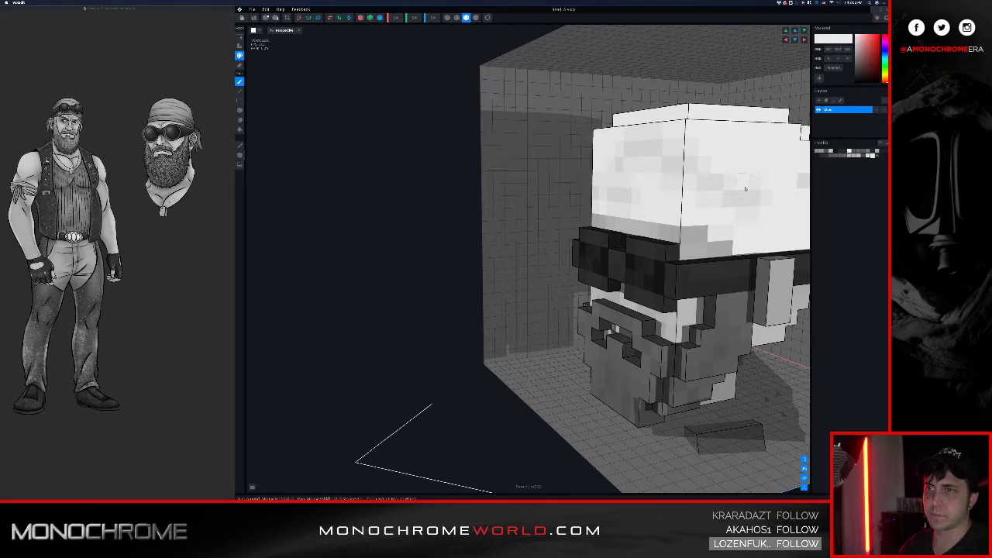
pyautogui.moveTo(774, 178); pyautogui.dragTo(716, 165, button='right')
pyautogui.moveTo(733, 186); pyautogui.dragTo(552, 207, button='middle')
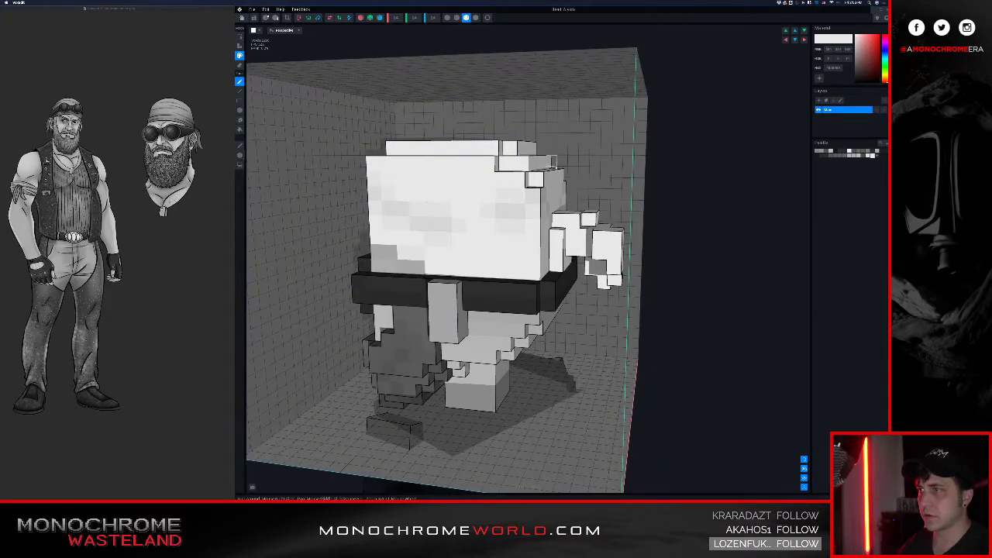
pyautogui.moveTo(552, 164); pyautogui.dragTo(478, 214, button='middle')
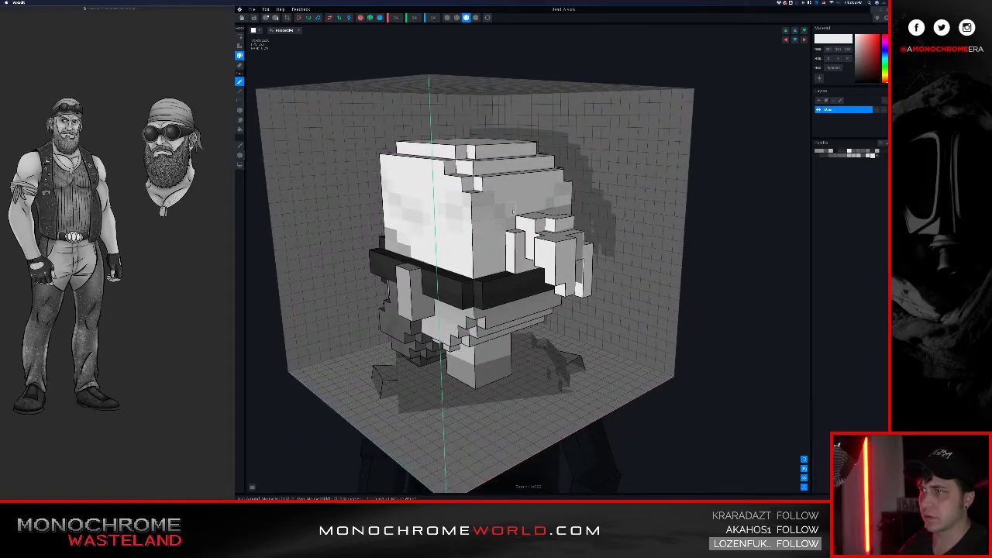
# Step: Soften the fold streaks on the bandana's back and the character's right side with light grey voxels
pyautogui.moveTo(531, 164); pyautogui.dragTo(527, 193, button='middle')
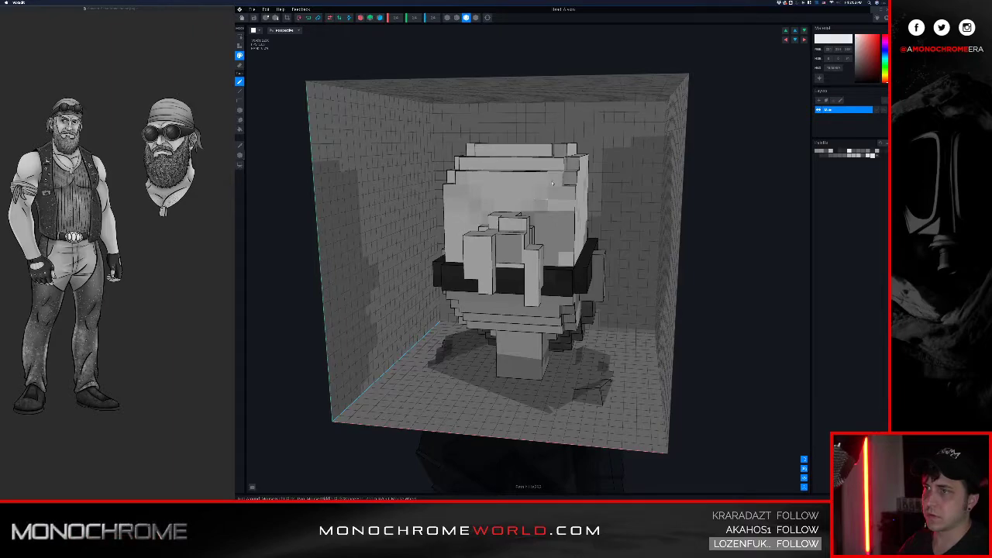
pyautogui.moveTo(556, 215); pyautogui.dragTo(565, 205, button='middle')
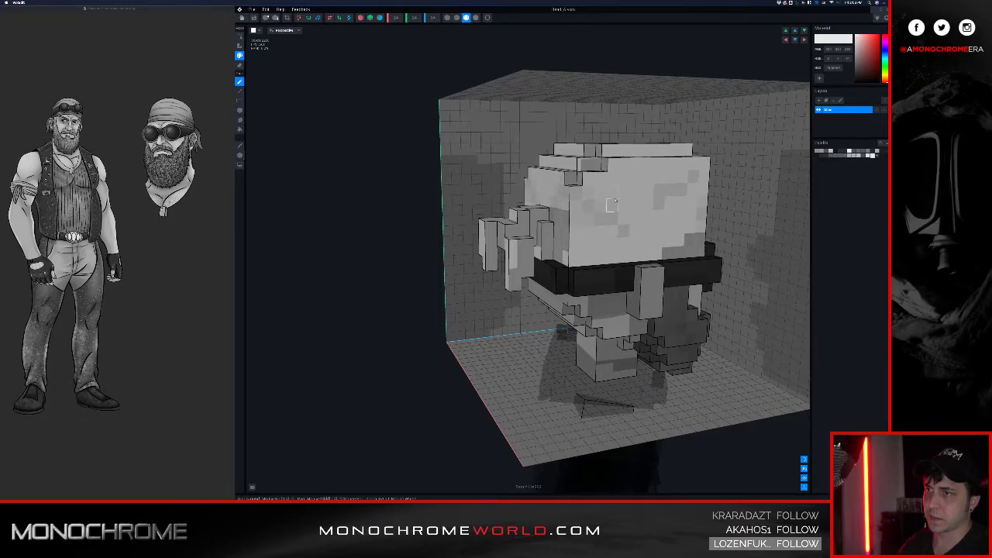
pyautogui.moveTo(616, 201); pyautogui.dragTo(577, 207, button='middle')
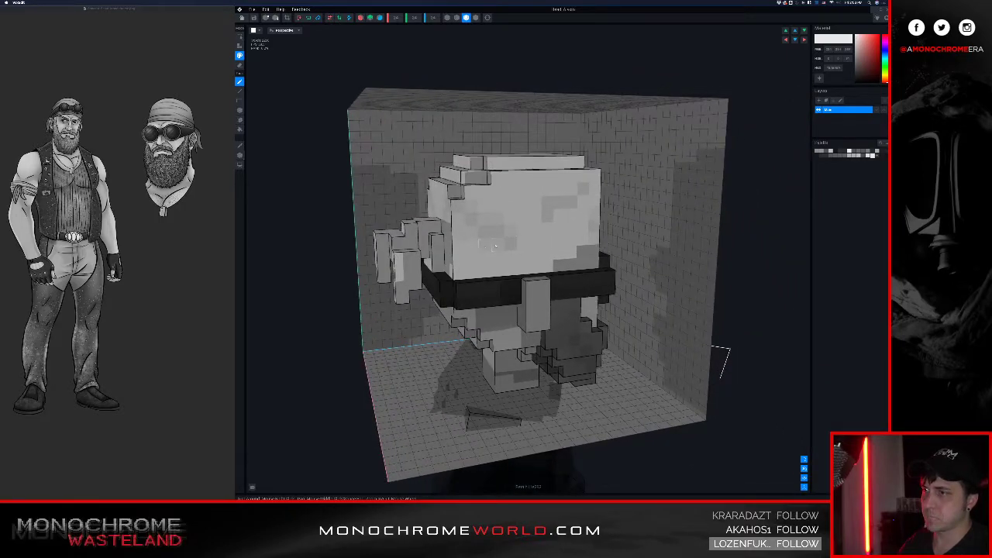
pyautogui.moveTo(522, 246); pyautogui.dragTo(539, 217, button='middle')
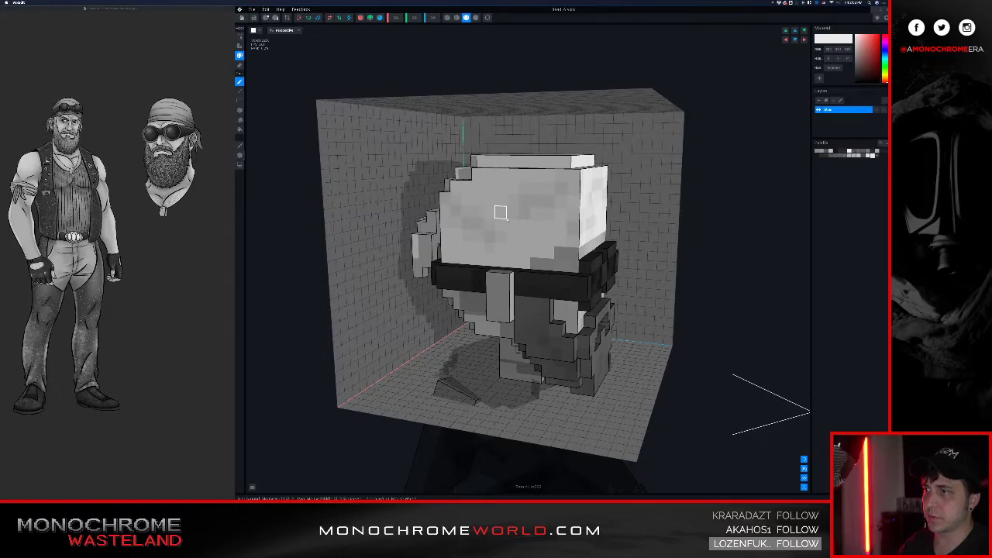
pyautogui.moveTo(574, 218); pyautogui.dragTo(541, 200, button='right')
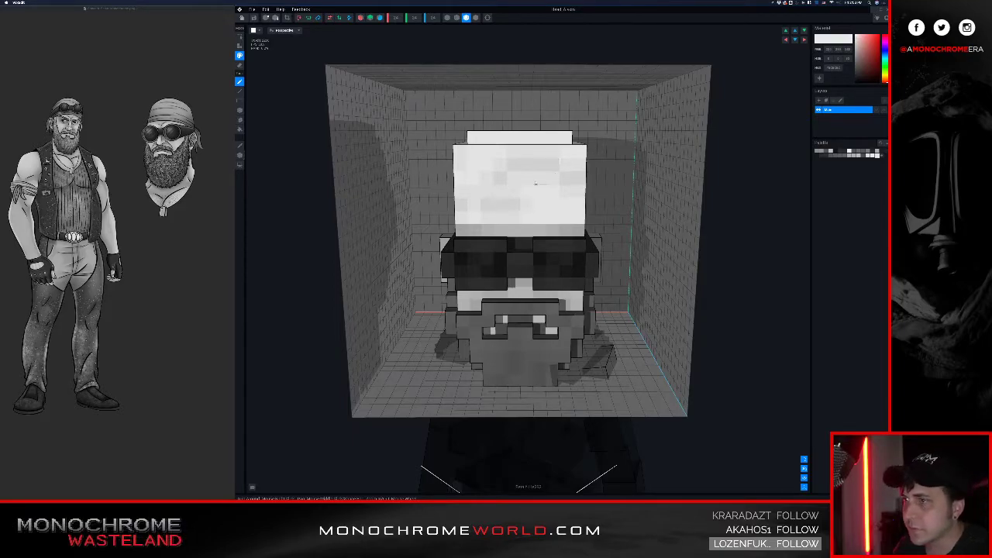
# Step: Paint soft light grey voxels between the fold streaks across the bandana's front to vary the white cloth
pyautogui.scroll(5, 498, 118)
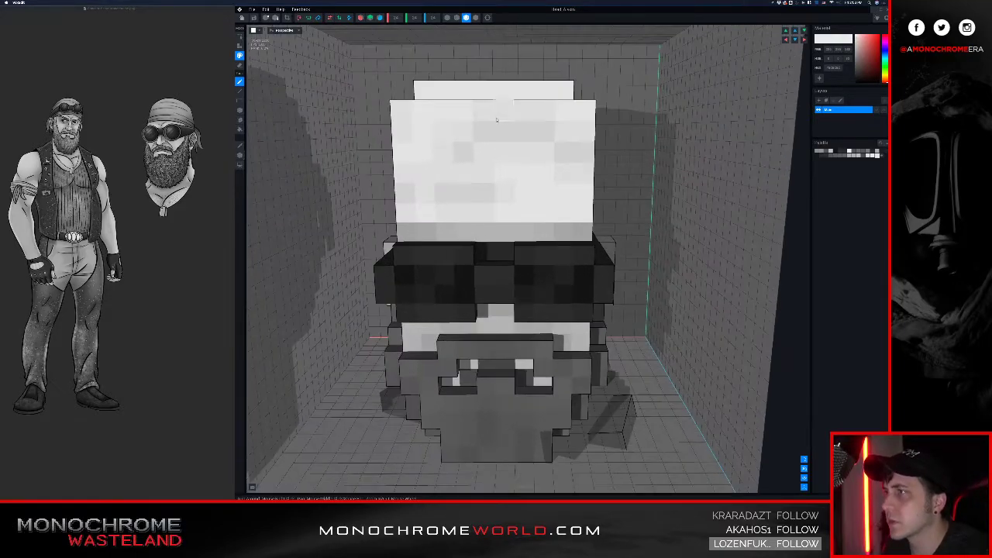
pyautogui.scroll(5, 498, 124)
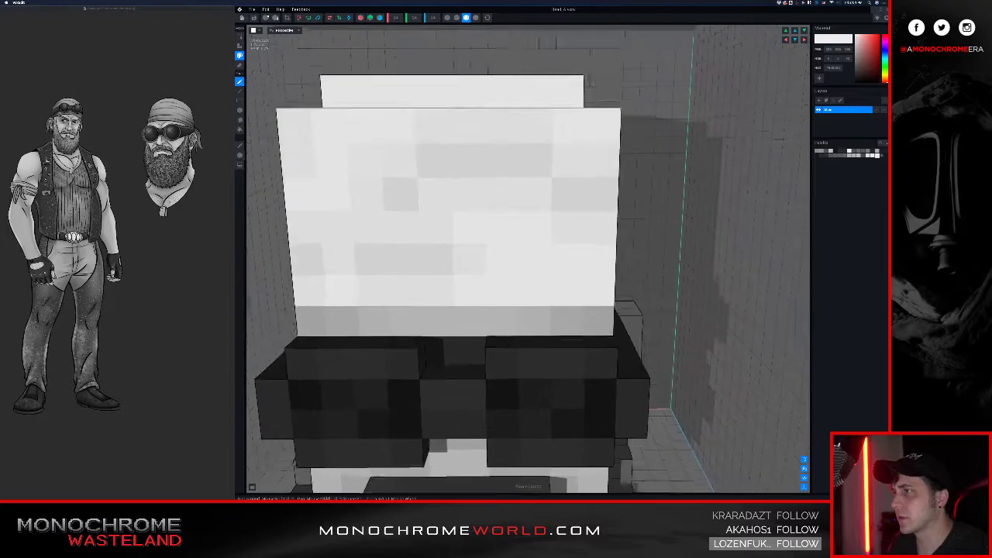
pyautogui.scroll(3, 378, 124)
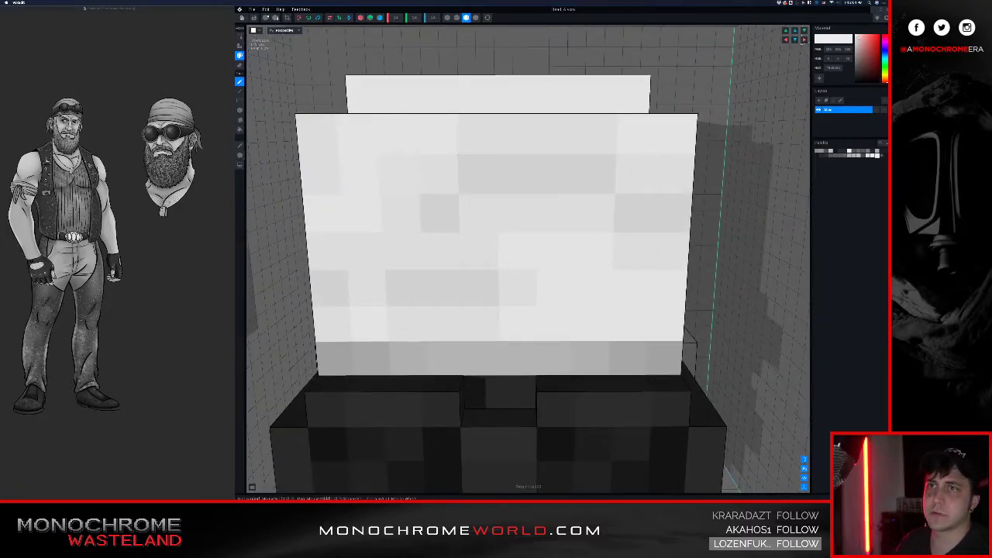
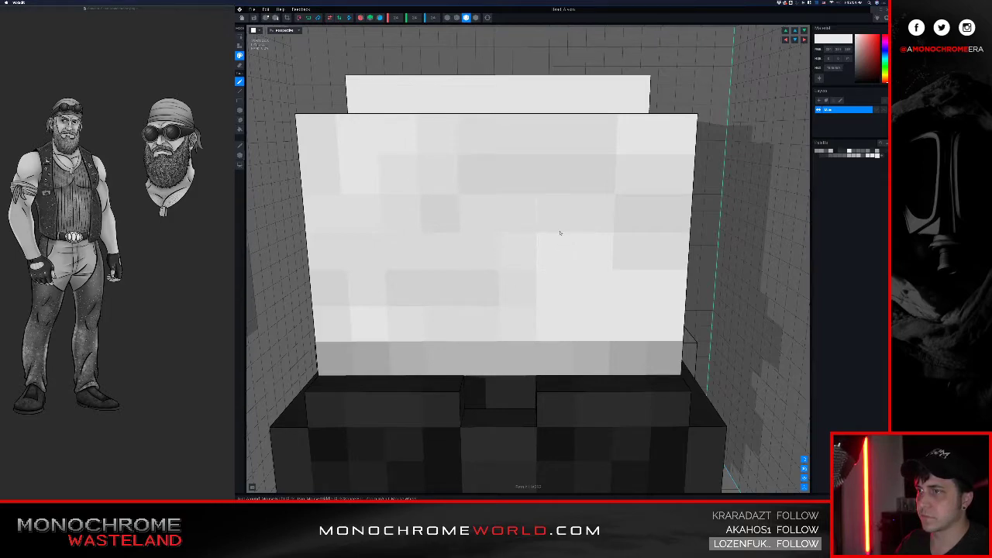
pyautogui.moveTo(610, 305); pyautogui.dragTo(486, 272, button='middle')
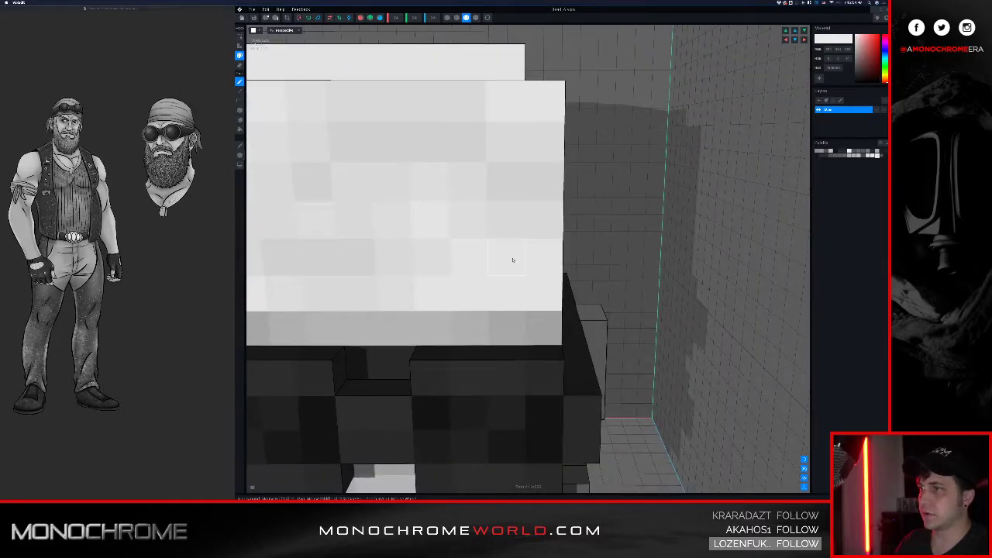
pyautogui.scroll(-3, 549, 199)
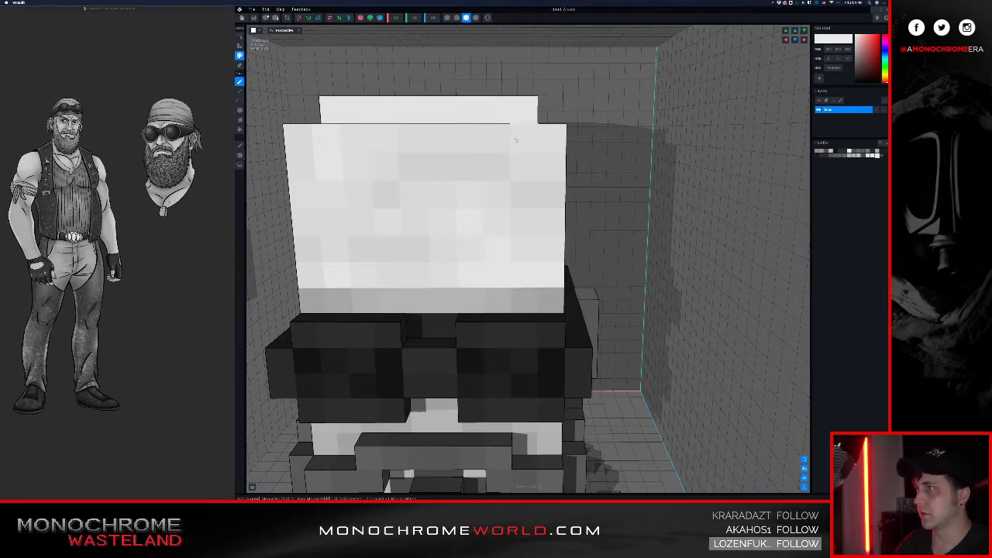
# Step: Add subtle light grey tonal voxels around the fold streaks on the character's left side of the bandana
pyautogui.moveTo(549, 138); pyautogui.dragTo(458, 140, button='right')
pyautogui.moveTo(573, 158); pyautogui.dragTo(470, 251, button='middle')
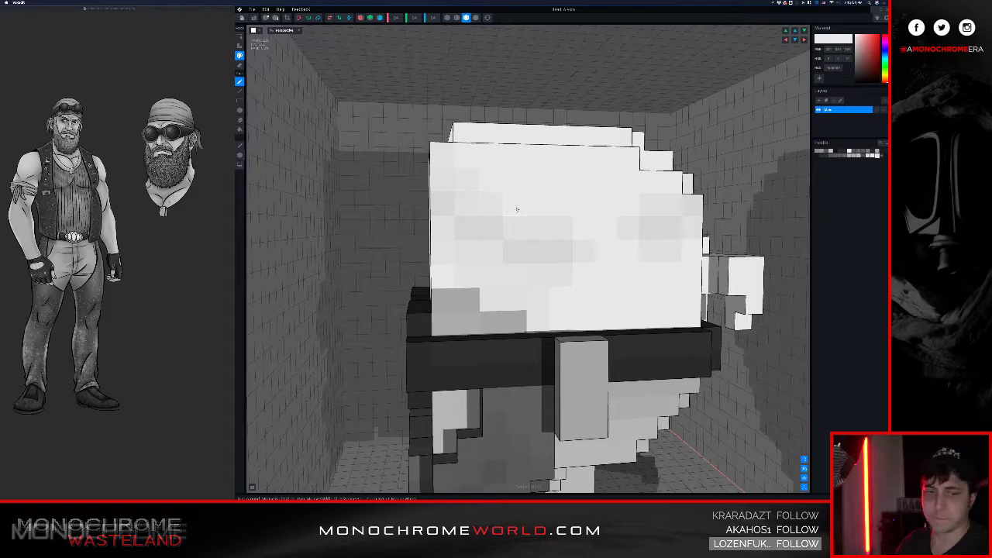
pyautogui.moveTo(531, 160); pyautogui.dragTo(513, 188, button='middle')
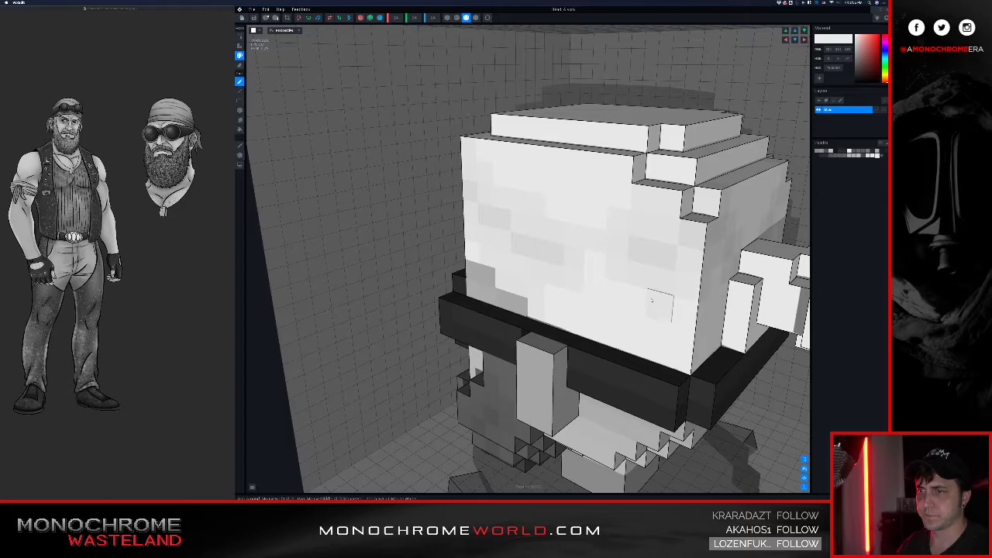
pyautogui.moveTo(658, 261)
pyautogui.mouseDown(button='middle')
pyautogui.moveTo(651, 266)
pyautogui.moveTo(643, 251)
pyautogui.mouseUp(button='middle')
pyautogui.moveTo(659, 245); pyautogui.dragTo(643, 239, button='right')
# Step: Blend soft light grey voxels into the bandana's back above and beside the knot
pyautogui.moveTo(642, 238); pyautogui.dragTo(616, 222, button='middle')
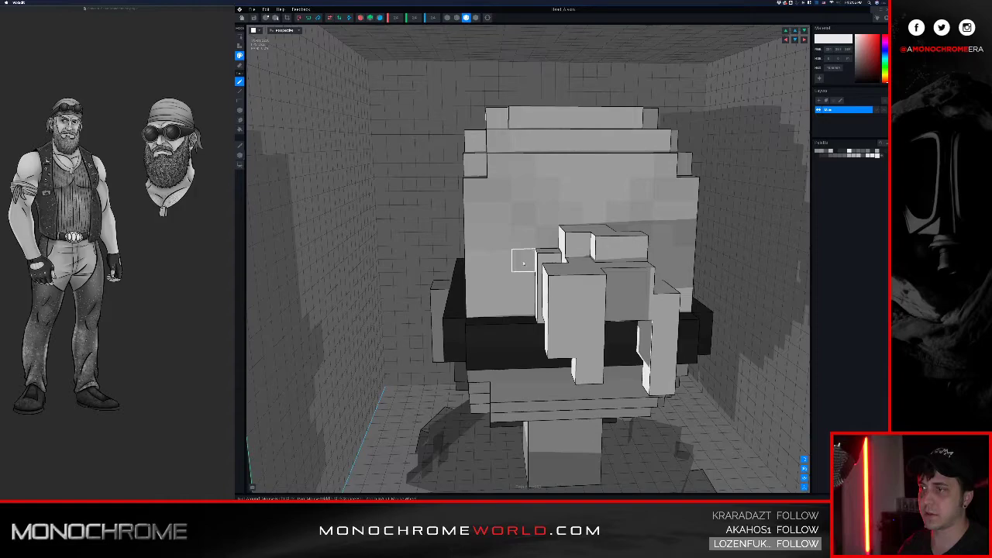
pyautogui.moveTo(523, 213); pyautogui.dragTo(579, 221, button='middle')
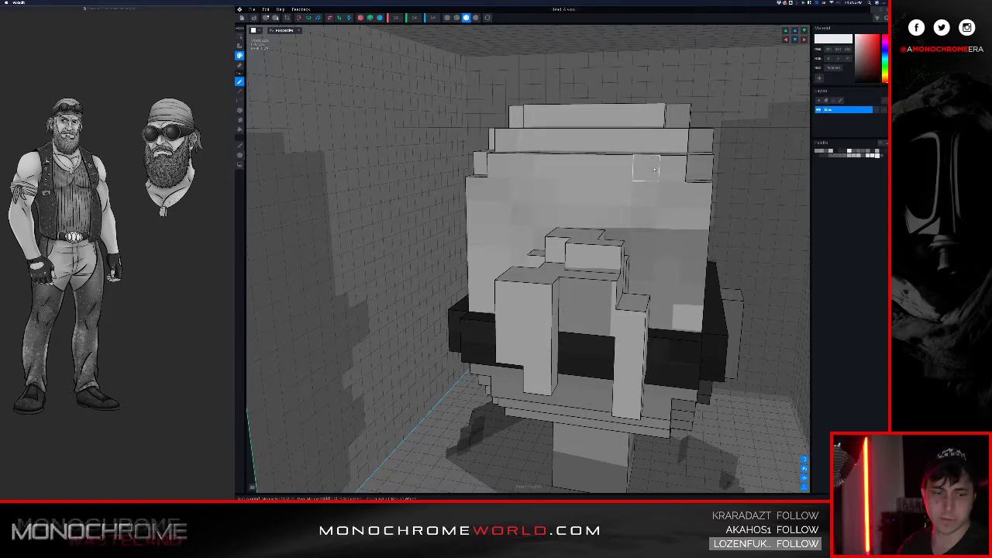
pyautogui.moveTo(664, 149); pyautogui.dragTo(648, 158, button='middle')
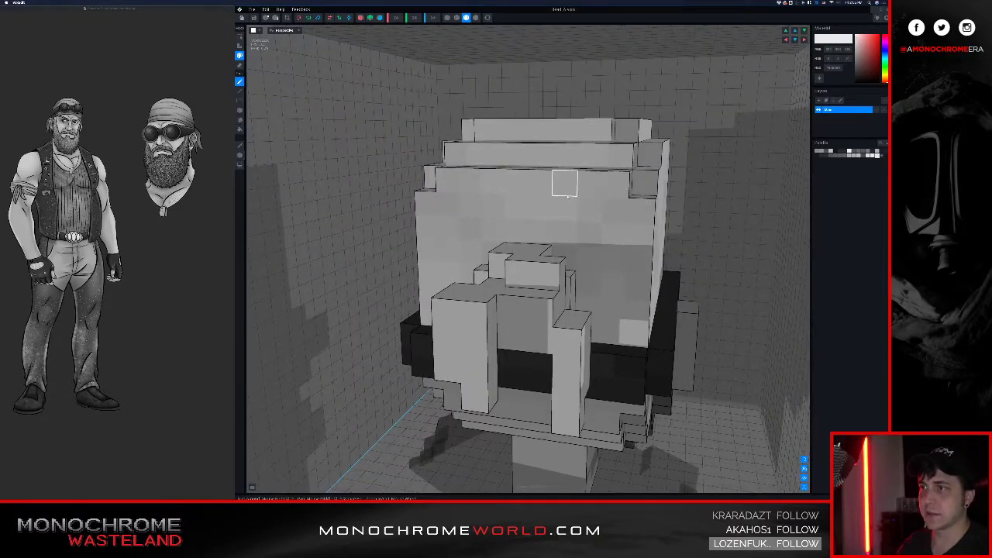
pyautogui.moveTo(565, 208); pyautogui.dragTo(596, 159, button='middle')
pyautogui.moveTo(596, 159); pyautogui.dragTo(618, 175, button='right')
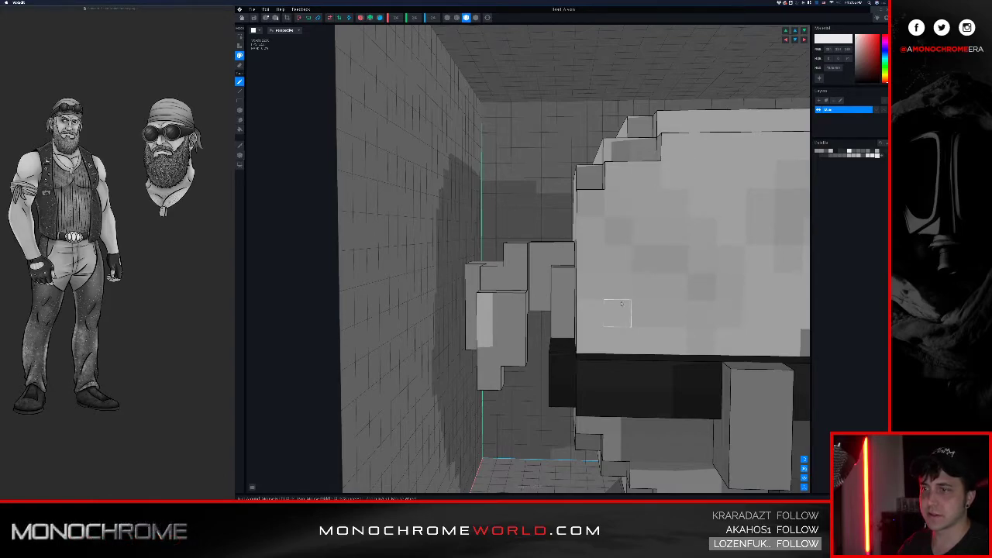
# Step: Paint light grey tonal variation around the fold streaks on the character's right side of the bandana
pyautogui.moveTo(701, 260); pyautogui.dragTo(627, 254, button='middle')
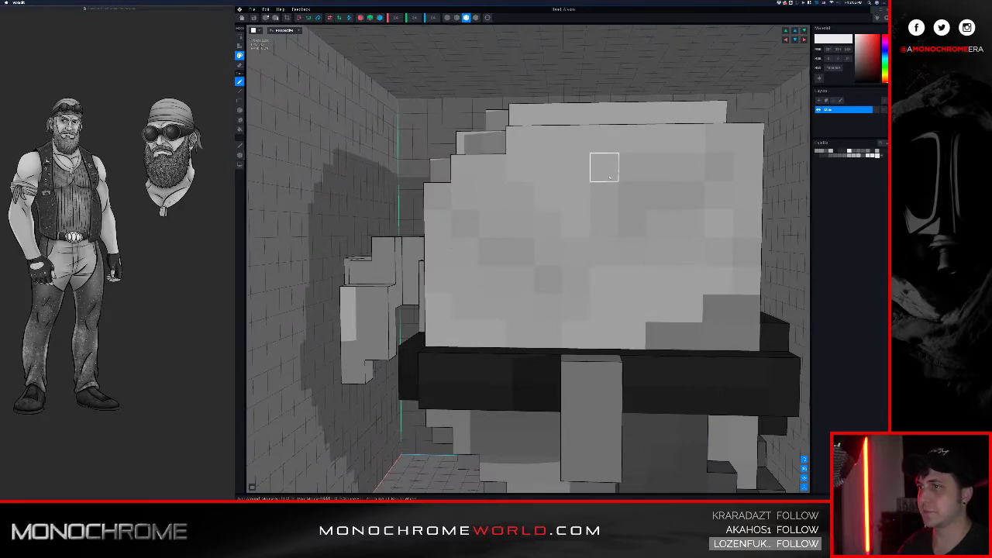
pyautogui.moveTo(625, 161); pyautogui.dragTo(589, 159, button='middle')
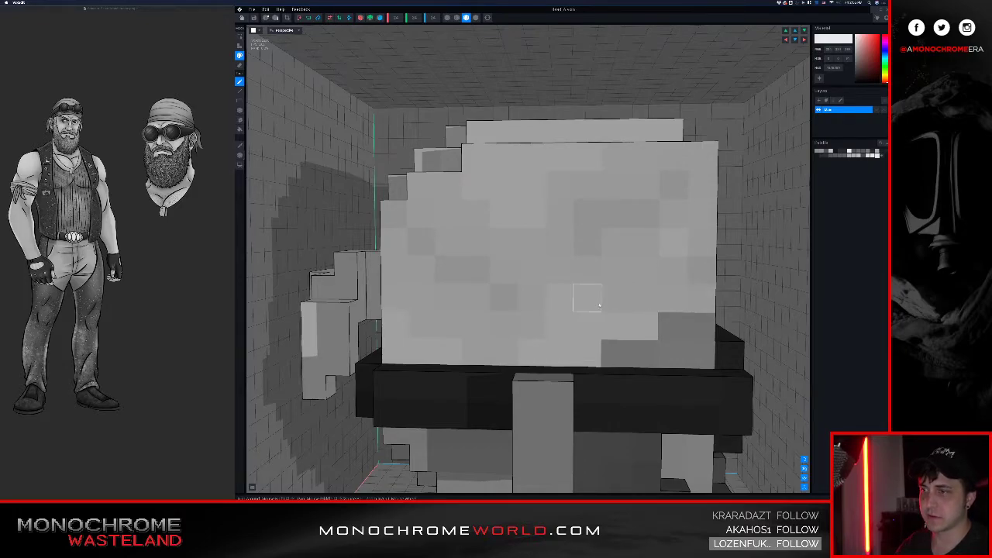
pyautogui.moveTo(568, 302); pyautogui.dragTo(677, 227, button='middle')
pyautogui.scroll(-2, 678, 228)
pyautogui.moveTo(662, 219)
pyautogui.mouseDown(button='right')
pyautogui.moveTo(657, 239)
pyautogui.moveTo(649, 229)
pyautogui.mouseUp(button='right')
pyautogui.moveTo(655, 237); pyautogui.dragTo(638, 228, button='middle')
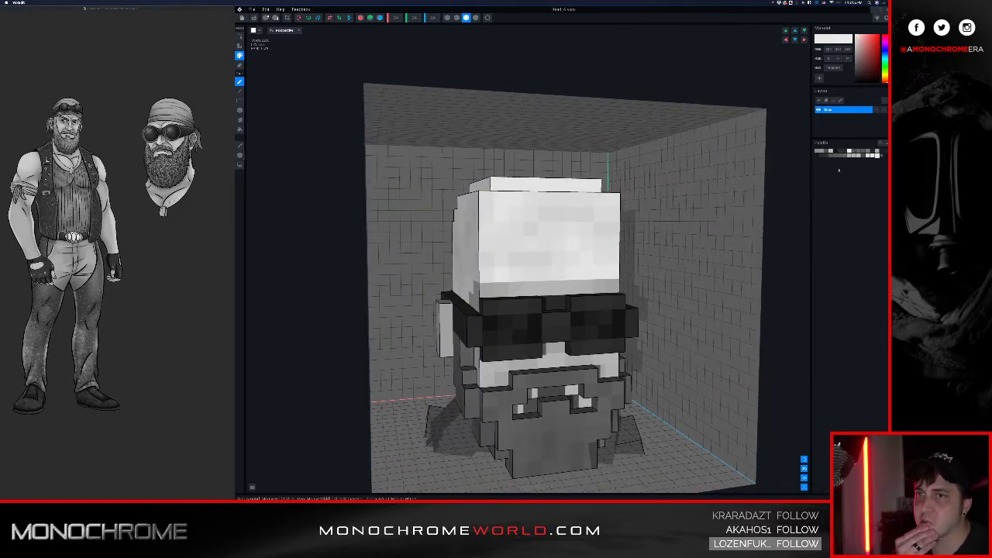
# Step: Choose a darker light grey from the palette and paint a staggered fold streak along the bandana's flat top
pyautogui.click(872, 155)
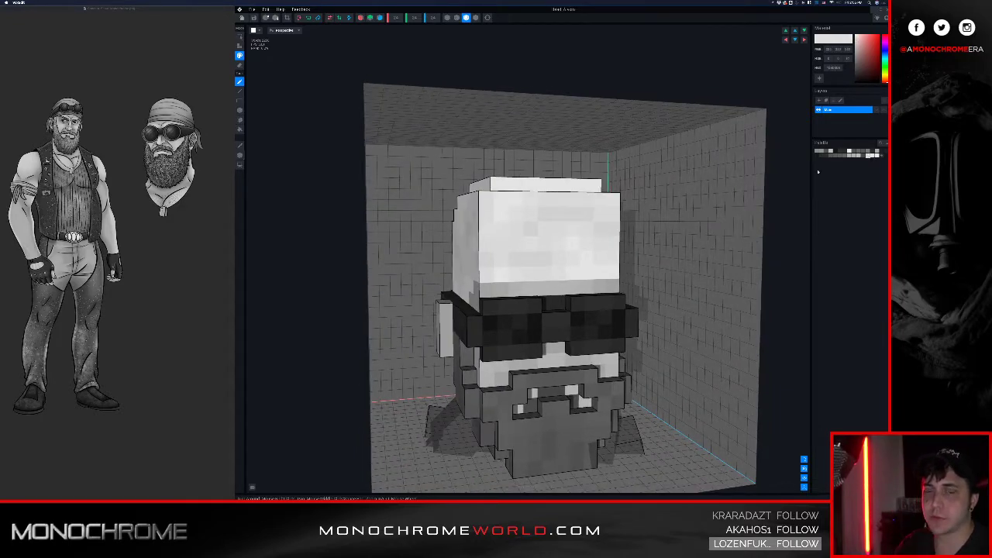
pyautogui.moveTo(581, 204); pyautogui.dragTo(545, 228, button='middle')
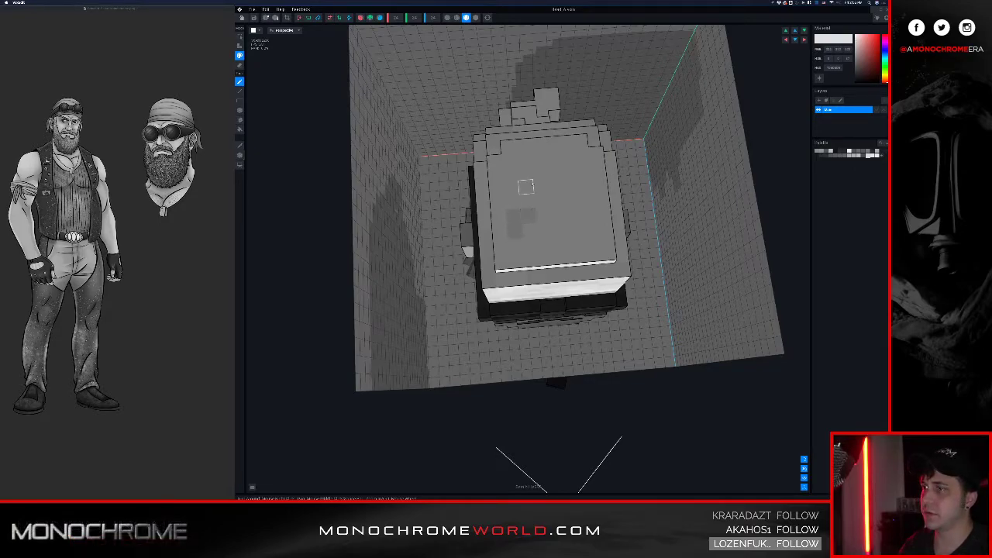
pyautogui.moveTo(527, 215); pyautogui.dragTo(530, 176)
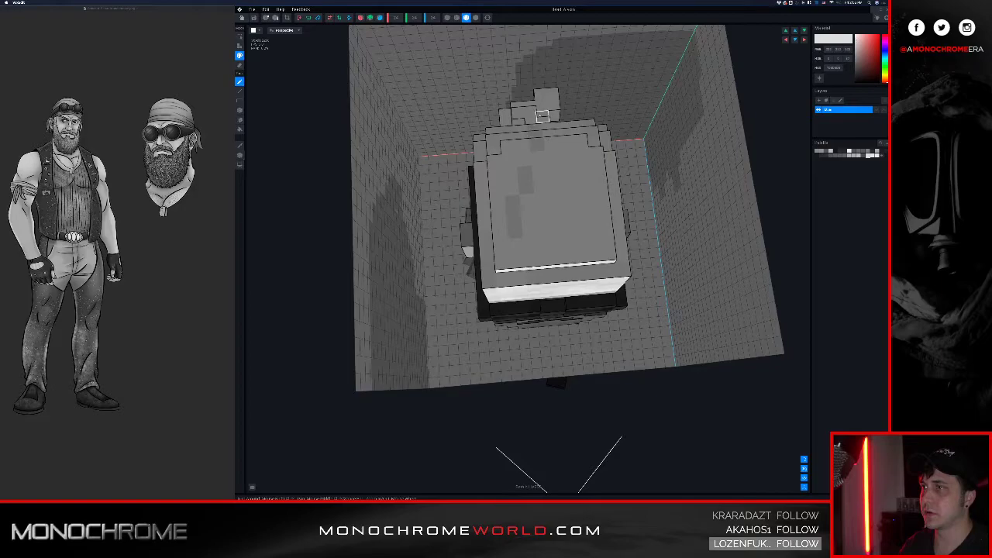
pyautogui.moveTo(543, 116); pyautogui.dragTo(579, 126, button='right')
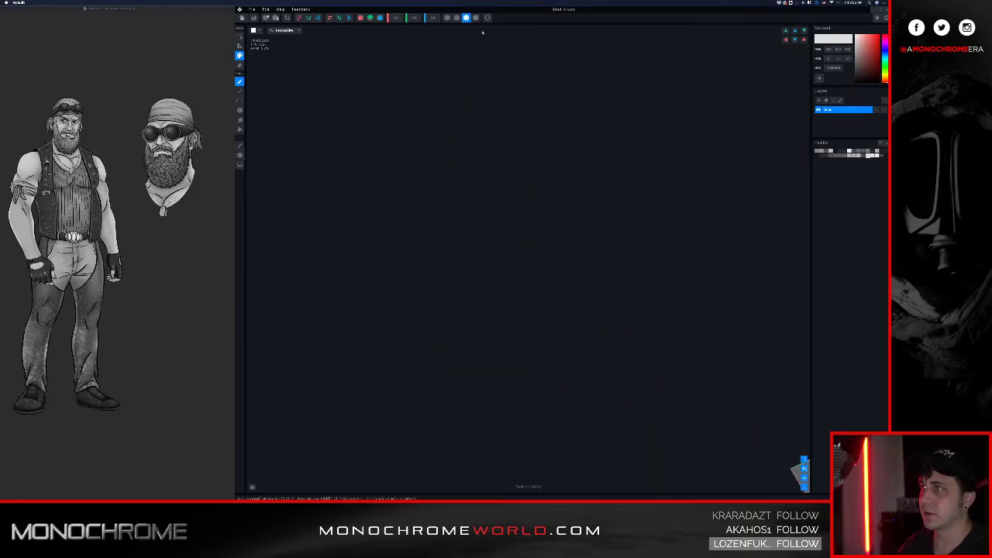
pyautogui.click(486, 17)
pyautogui.scroll(1, 509, 141)
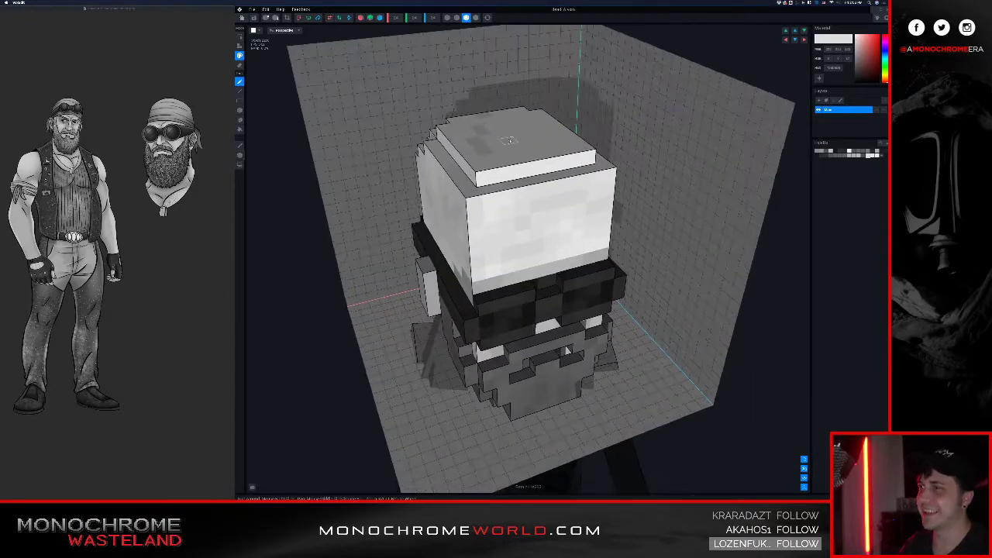
# Step: Paint a second staggered fold streak on the bandana's top and carry the streaks down the stepped back edges
pyautogui.scroll(2, 510, 141)
pyautogui.moveTo(539, 105); pyautogui.dragTo(581, 122, button='right')
pyautogui.moveTo(555, 118); pyautogui.dragTo(460, 173, button='middle')
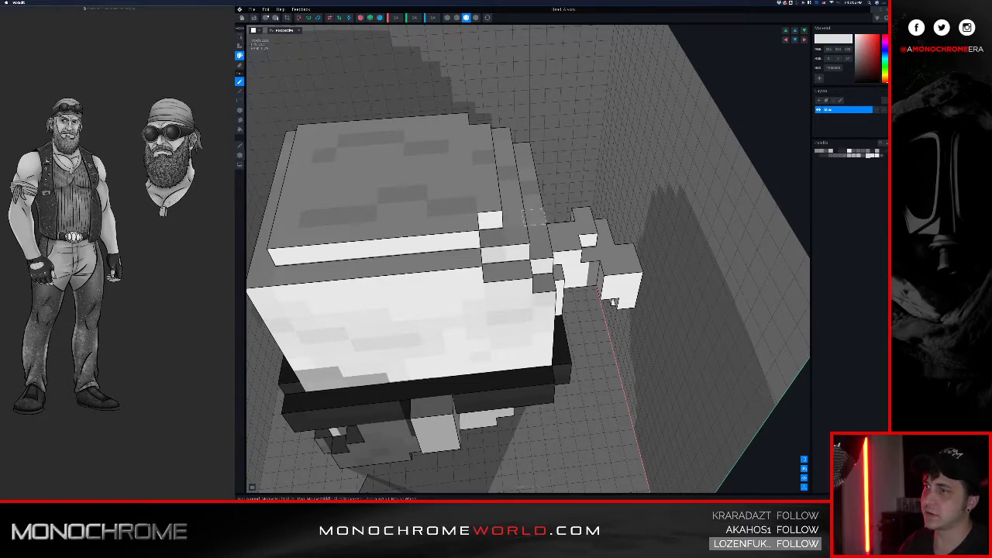
pyautogui.moveTo(545, 210); pyautogui.dragTo(517, 200, button='middle')
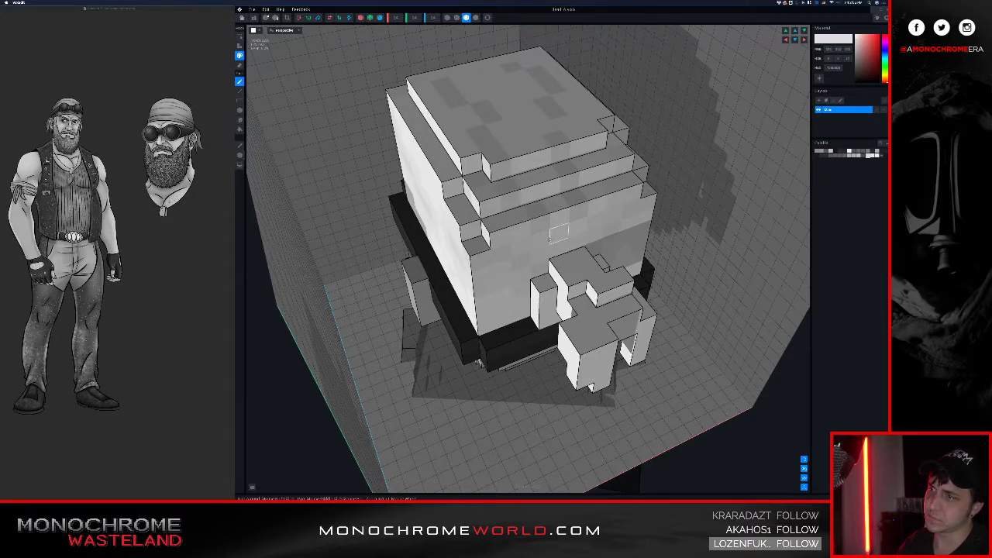
# Step: Soften the fold streaks on the bandana's top and stepped back with lighter grey voxels around them
pyautogui.moveTo(500, 195); pyautogui.dragTo(689, 163, button='middle')
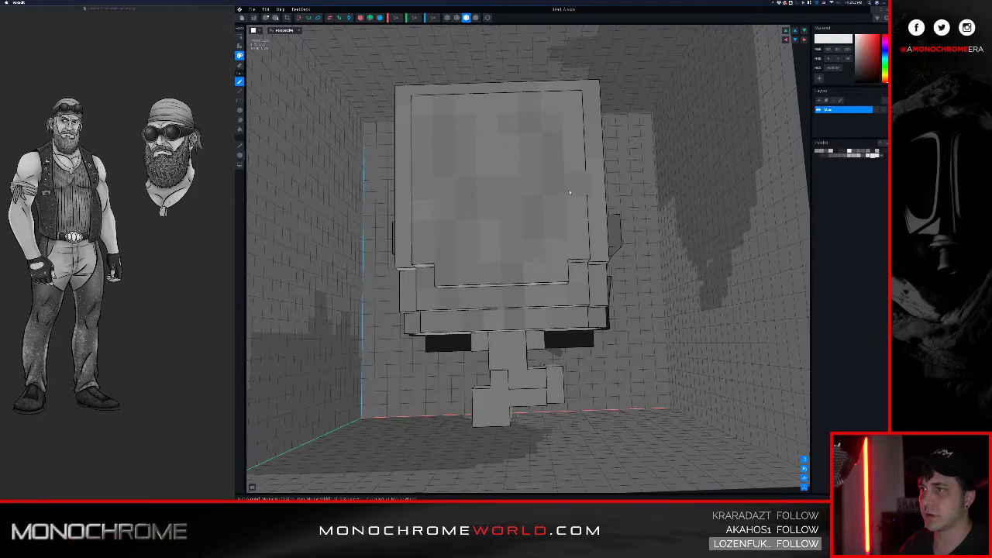
pyautogui.moveTo(593, 127)
pyautogui.mouseDown(button='right')
pyautogui.moveTo(598, 114)
pyautogui.moveTo(592, 123)
pyautogui.mouseUp(button='right')
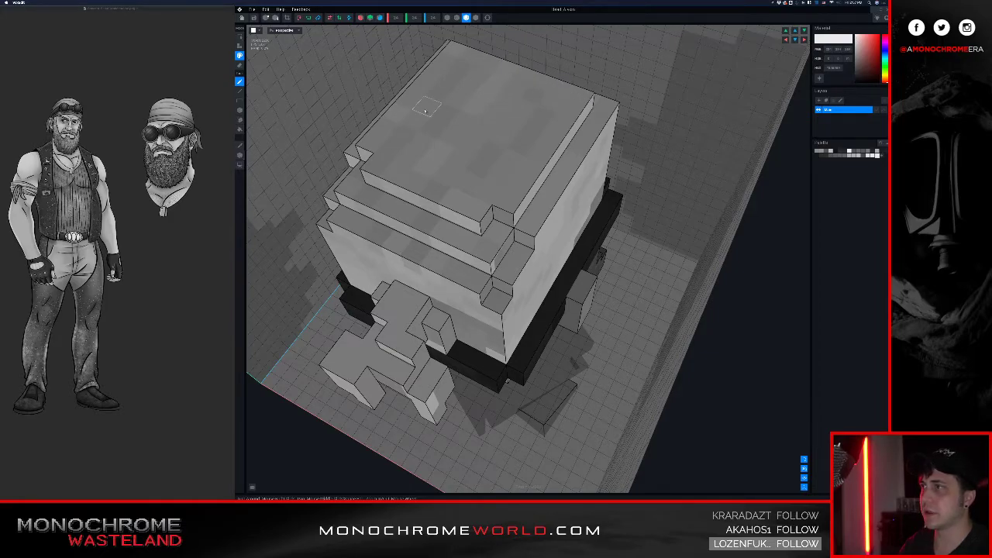
pyautogui.moveTo(436, 116); pyautogui.dragTo(551, 160, button='right')
# Step: Paint lighter highlight voxels on the character's right side of the bandana and across its top
pyautogui.scroll(2, 520, 115)
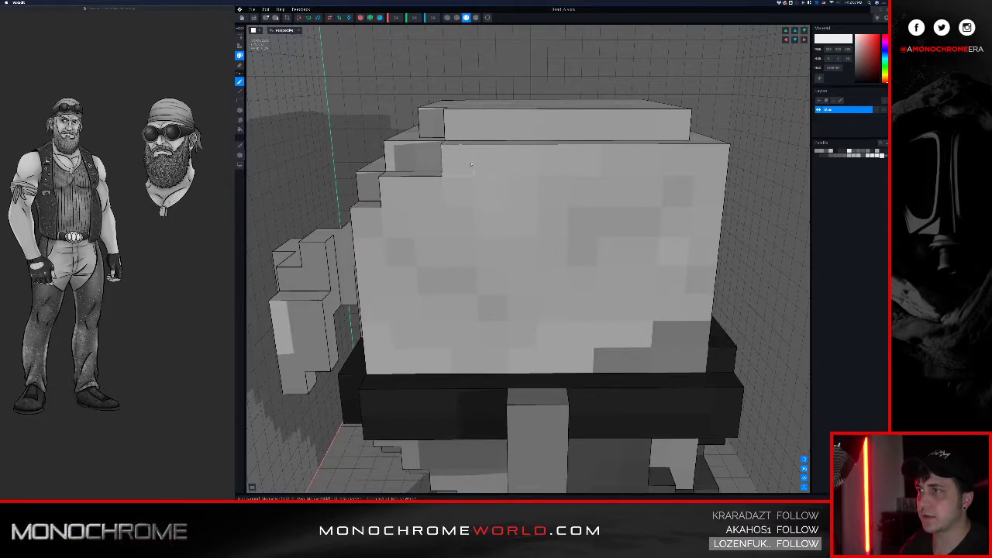
pyautogui.moveTo(496, 104); pyautogui.dragTo(446, 78, button='right')
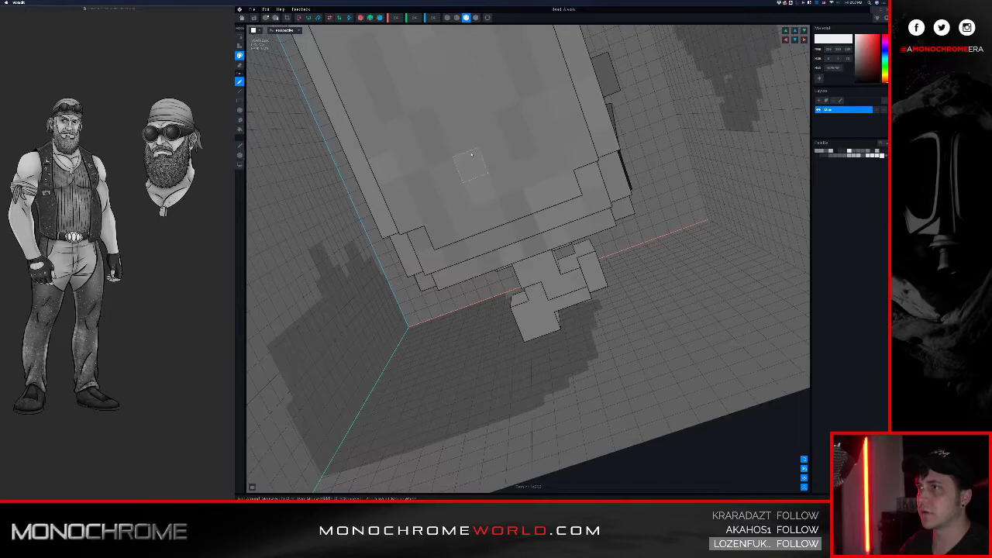
pyautogui.moveTo(487, 98); pyautogui.dragTo(503, 108, button='middle')
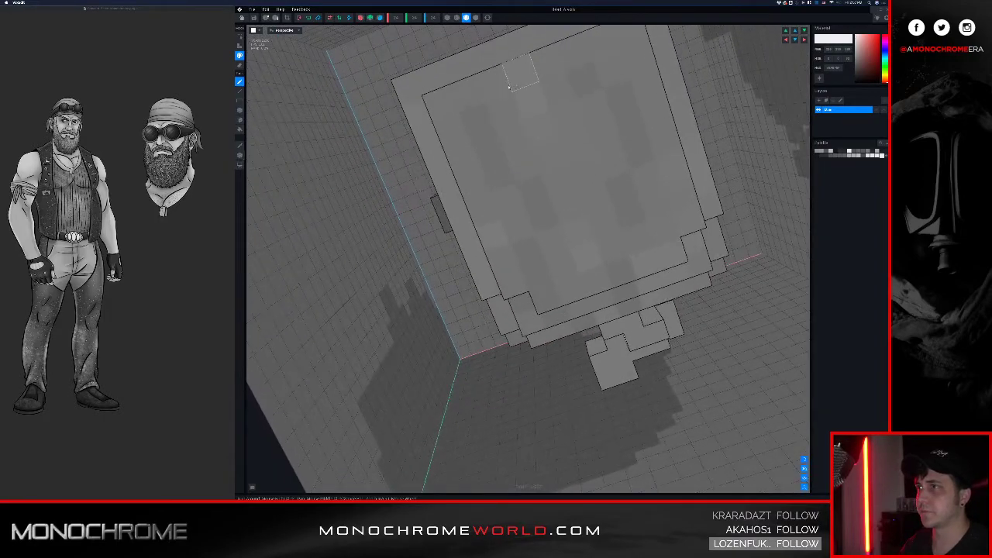
pyautogui.scroll(5, 511, 89)
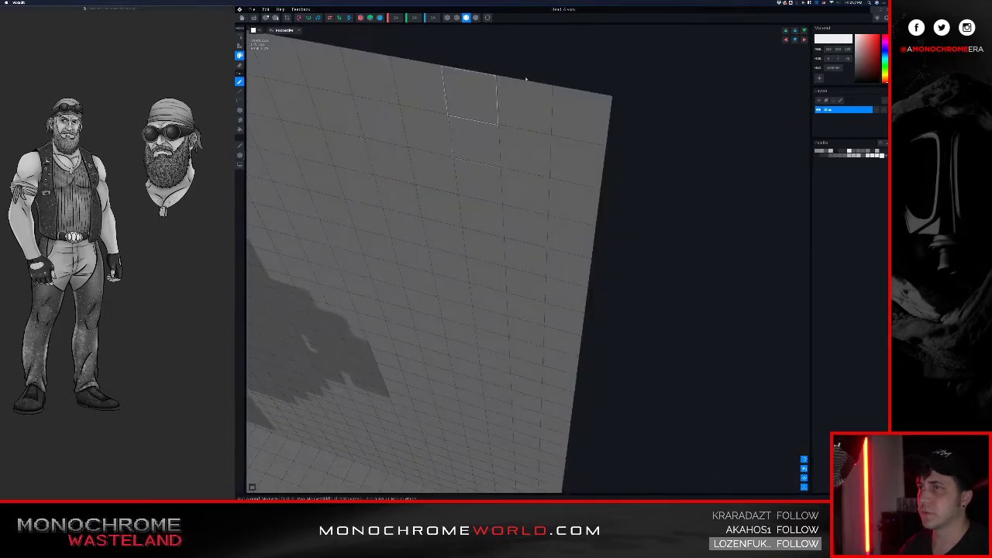
# Step: Scatter lighter highlight voxels over the bandana's front upper edge, lower right side and back
pyautogui.click(488, 17)
pyautogui.scroll(2, 502, 141)
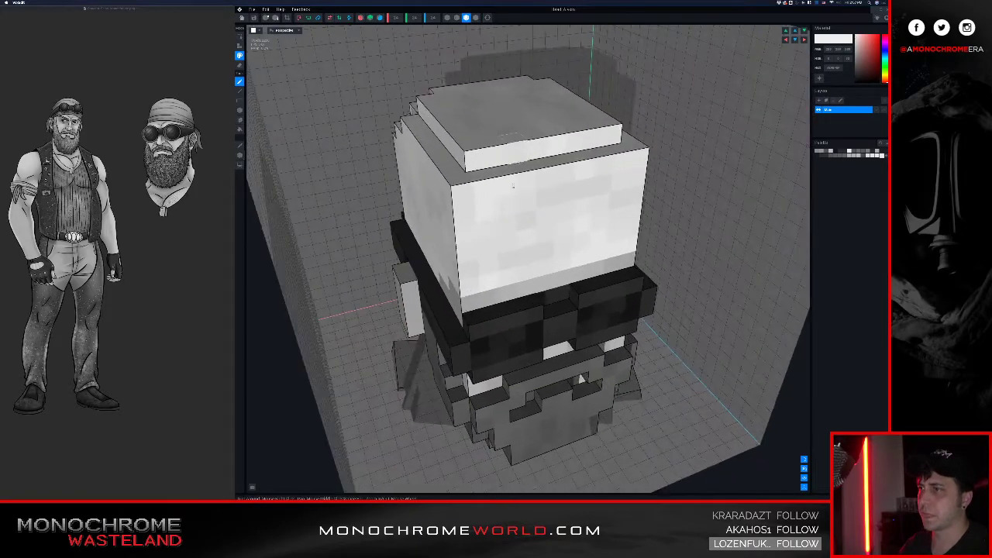
pyautogui.moveTo(391, 162); pyautogui.dragTo(404, 159, button='right')
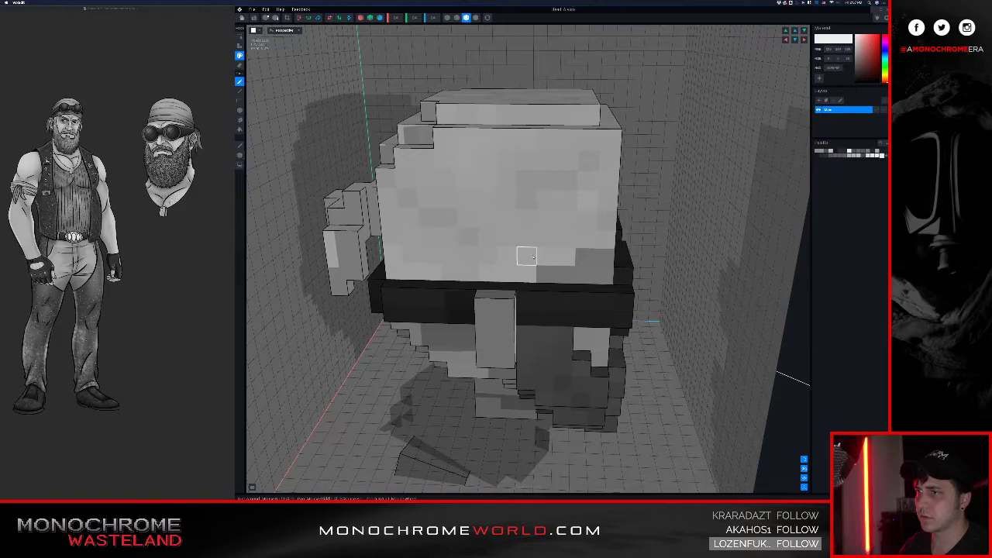
pyautogui.moveTo(481, 268)
pyautogui.mouseDown(button='right')
pyautogui.moveTo(454, 227)
pyautogui.moveTo(441, 250)
pyautogui.moveTo(380, 229)
pyautogui.moveTo(361, 210)
pyautogui.moveTo(371, 214)
pyautogui.moveTo(348, 119)
pyautogui.moveTo(515, 193)
pyautogui.mouseUp(button='right')
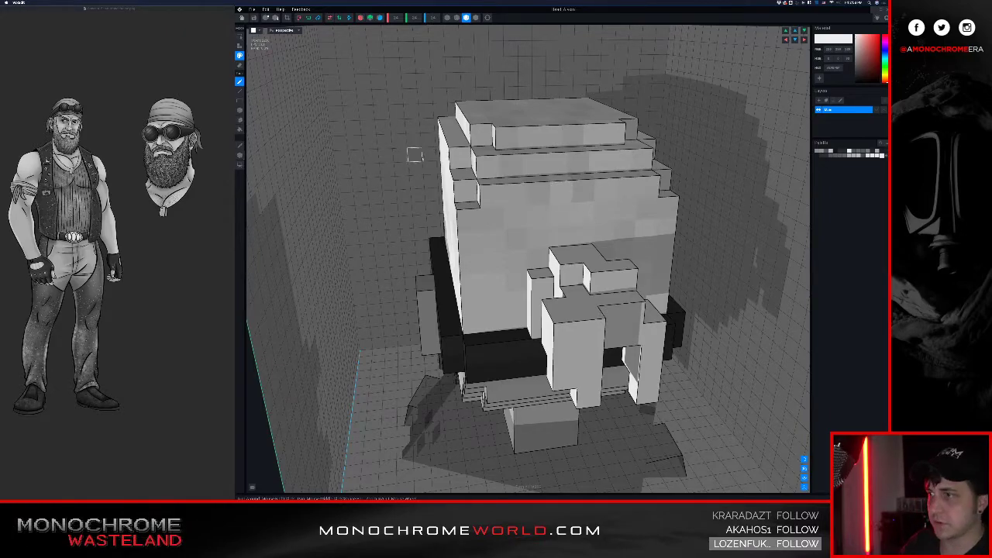
# Step: Add lighter highlight voxels to the character's left side of the bandana and its upper rim
pyautogui.moveTo(368, 210); pyautogui.dragTo(441, 152, button='right')
pyautogui.moveTo(461, 214); pyautogui.dragTo(542, 217, button='right')
pyautogui.moveTo(350, 177); pyautogui.dragTo(448, 216, button='middle')
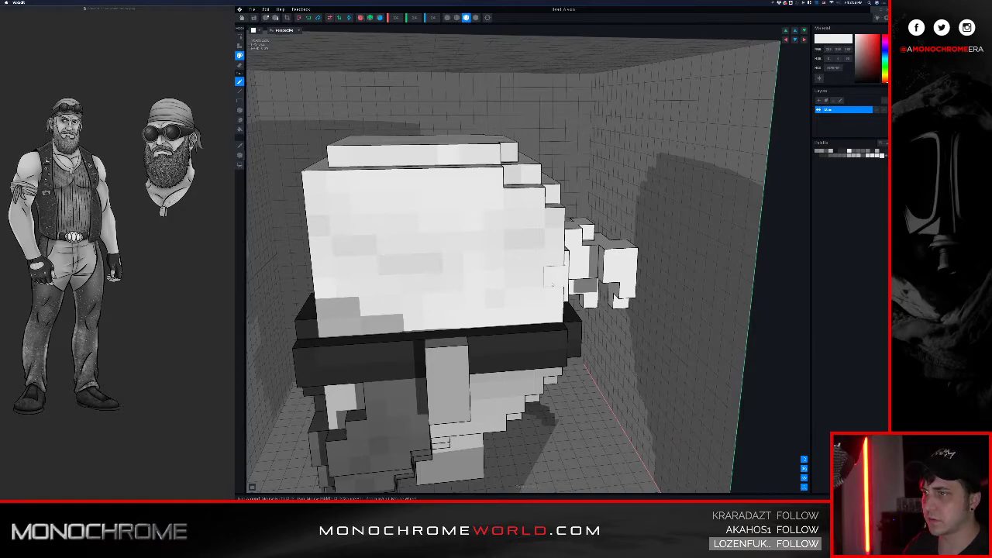
pyautogui.moveTo(539, 260); pyautogui.dragTo(575, 253, button='right')
pyautogui.moveTo(574, 253); pyautogui.dragTo(589, 248, button='middle')
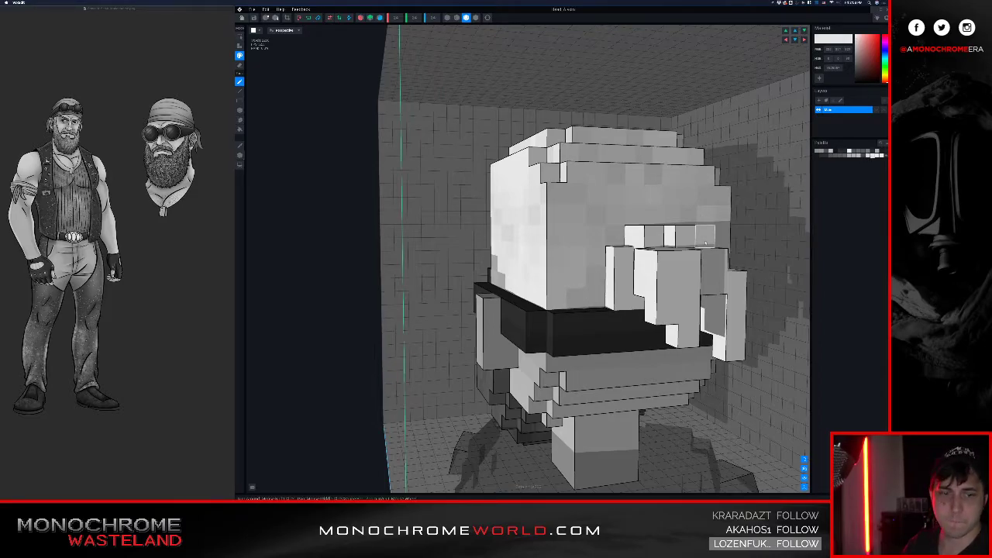
# Step: Paint soft grey shading voxels along the upper part of the bandana's left side and check the front
pyautogui.moveTo(539, 272); pyautogui.dragTo(568, 252, button='right')
pyautogui.scroll(3, 586, 239)
pyautogui.scroll(-4, 584, 233)
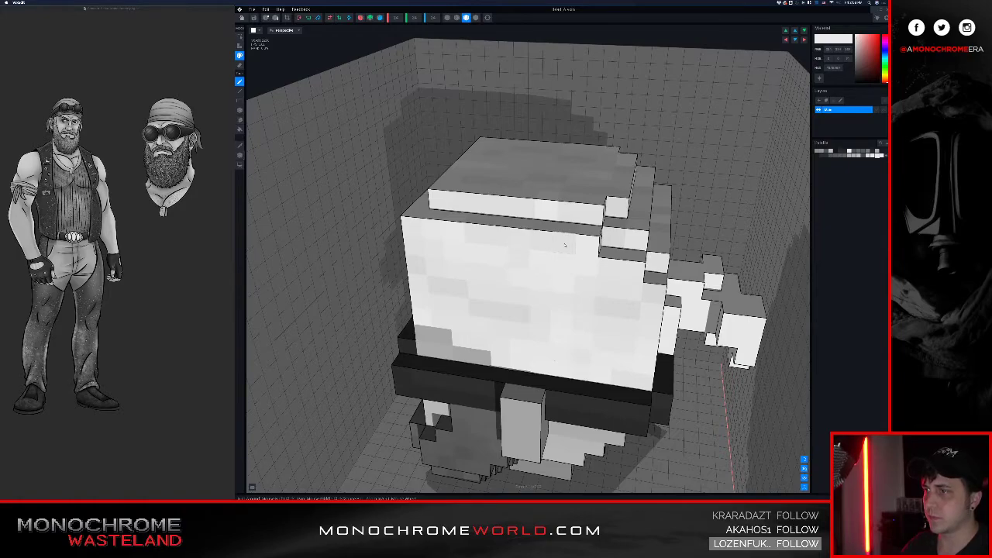
pyautogui.moveTo(611, 253); pyautogui.dragTo(585, 245, button='right')
pyautogui.scroll(-1, 592, 255)
pyautogui.moveTo(591, 255); pyautogui.dragTo(531, 309, button='middle')
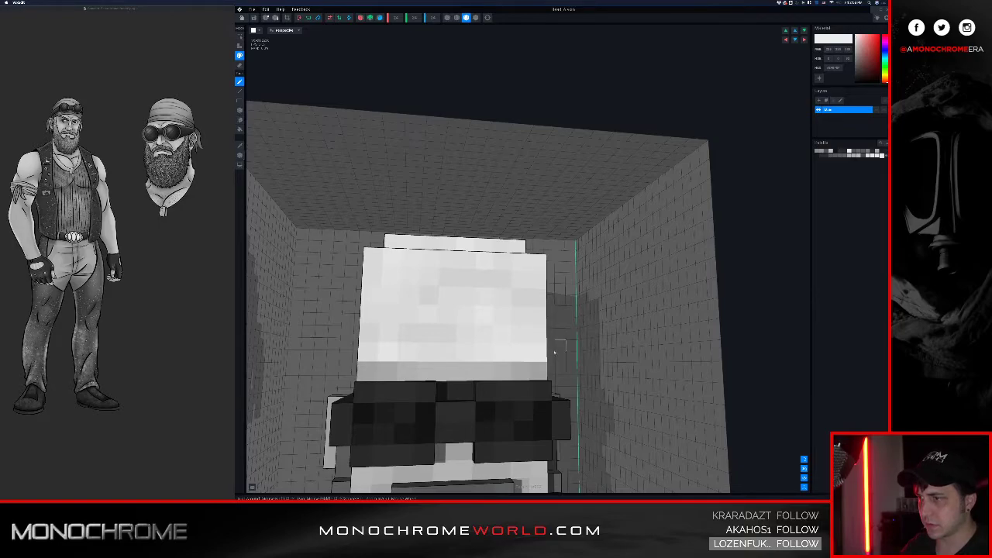
# Step: Paint light tonal variation on the knot and hanging tails at the back of the bandana
pyautogui.moveTo(620, 341); pyautogui.dragTo(595, 285, button='middle')
pyautogui.scroll(-3, 595, 285)
pyautogui.moveTo(595, 282); pyautogui.dragTo(629, 275, button='right')
pyautogui.scroll(-2, 595, 277)
pyautogui.scroll(3, 612, 271)
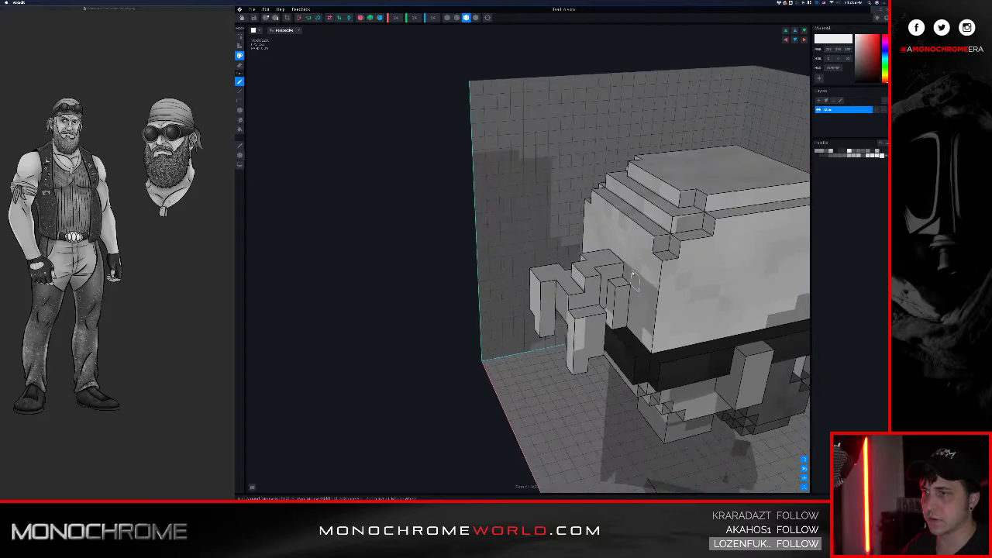
pyautogui.scroll(2, 629, 275)
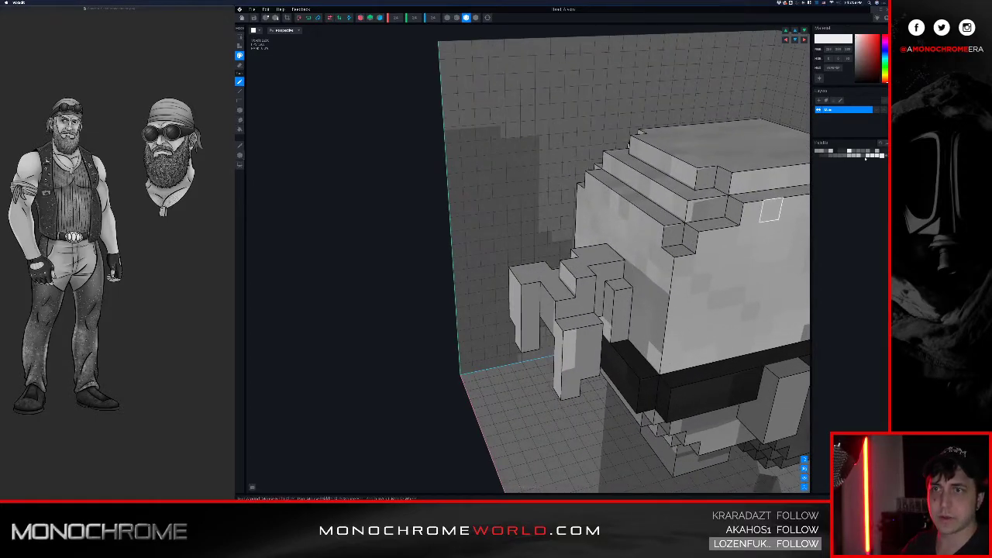
pyautogui.moveTo(542, 304); pyautogui.dragTo(564, 283, button='right')
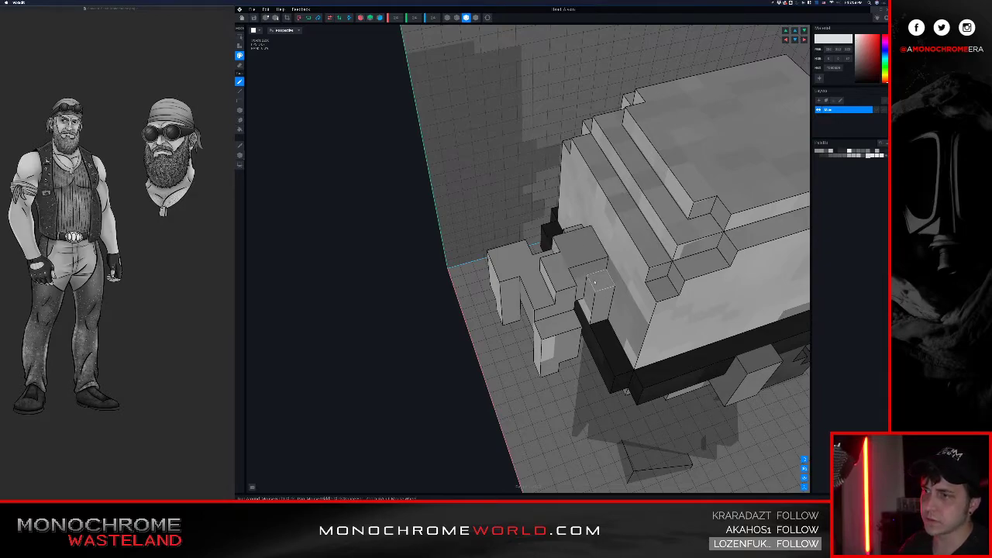
pyautogui.moveTo(568, 285); pyautogui.dragTo(528, 293, button='right')
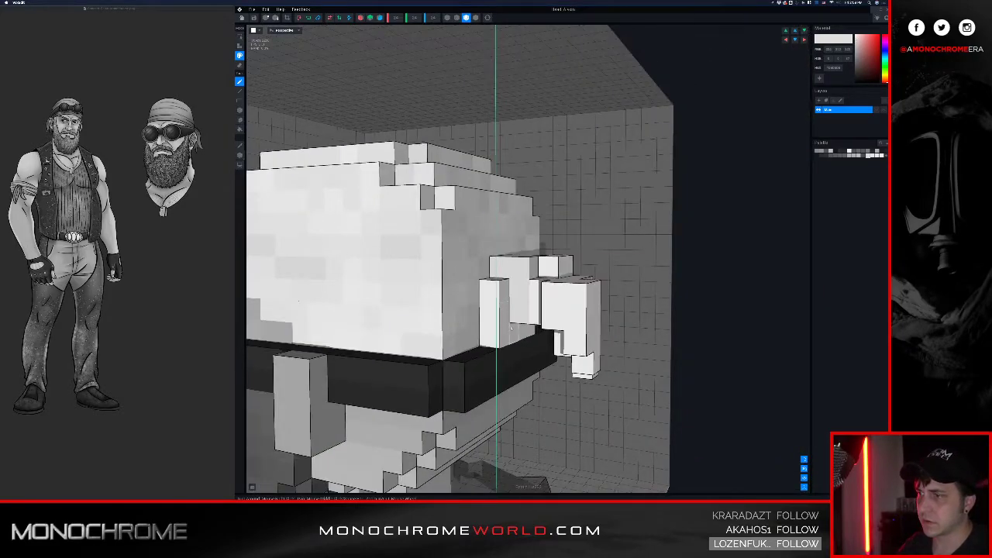
# Step: Scatter lighter highlight voxels over the bandana's lower back corner and the outer faces of its knotted tails
pyautogui.moveTo(504, 332); pyautogui.dragTo(620, 296, button='right')
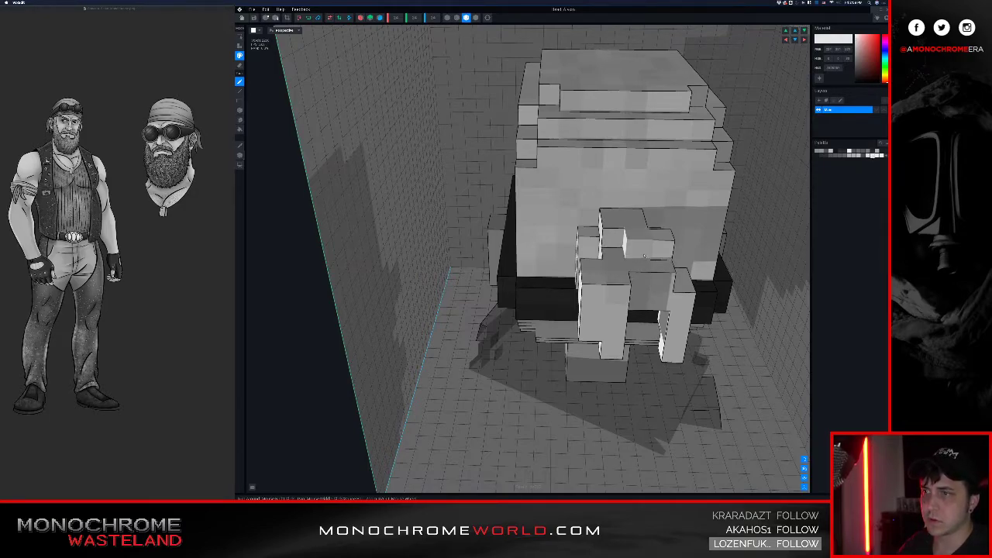
pyautogui.moveTo(644, 256); pyautogui.dragTo(663, 303, button='right')
pyautogui.moveTo(742, 288)
pyautogui.mouseDown(button='right')
pyautogui.moveTo(719, 302)
pyautogui.moveTo(743, 292)
pyautogui.mouseUp(button='right')
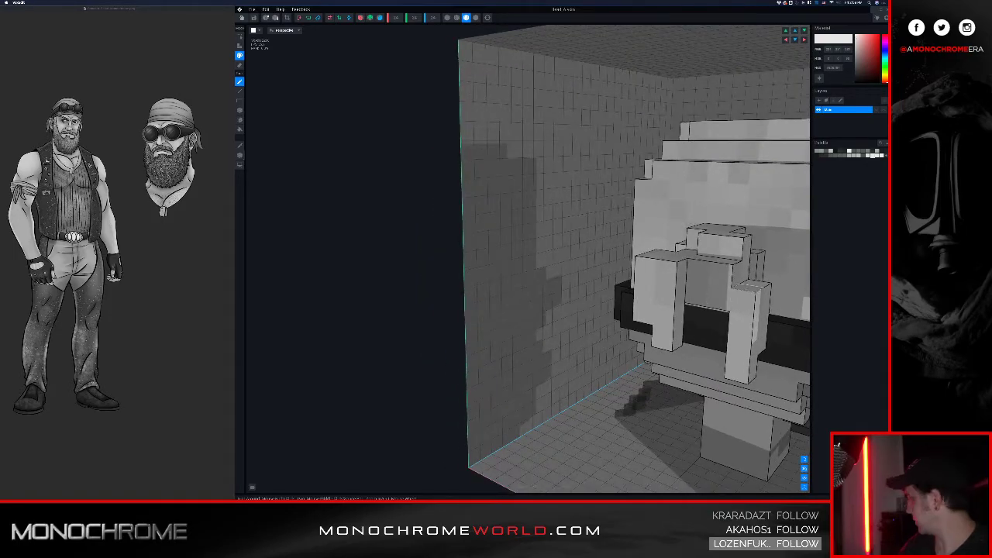
pyautogui.moveTo(752, 287); pyautogui.dragTo(675, 290, button='middle')
pyautogui.moveTo(731, 281); pyautogui.dragTo(664, 317, button='right')
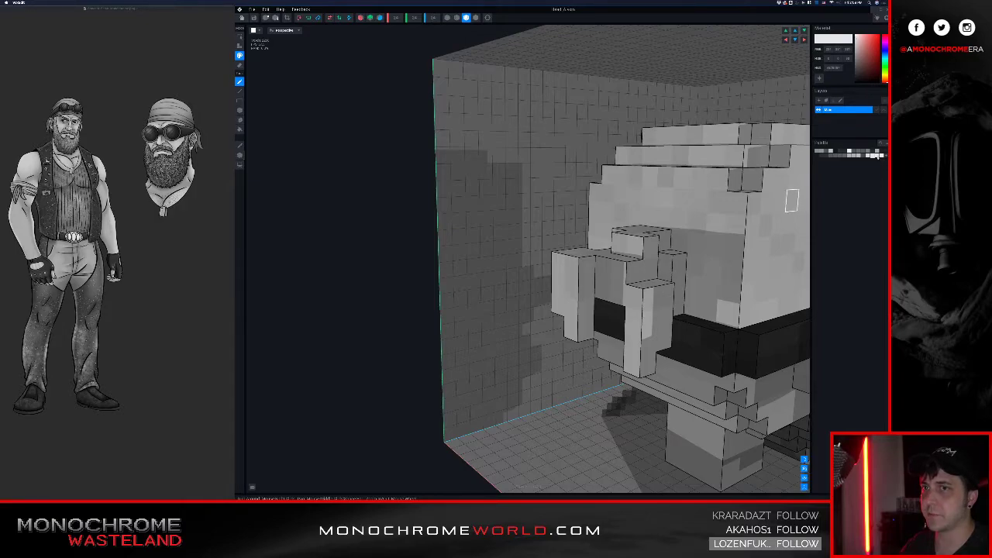
pyautogui.moveTo(617, 312); pyautogui.dragTo(578, 283, button='right')
pyautogui.moveTo(501, 306); pyautogui.dragTo(513, 306, button='middle')
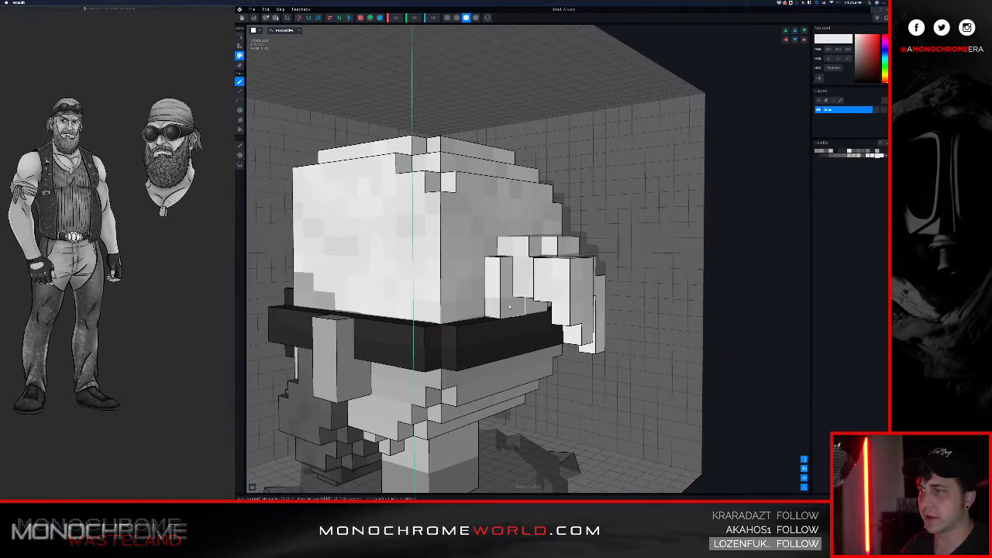
pyautogui.scroll(5, 552, 295)
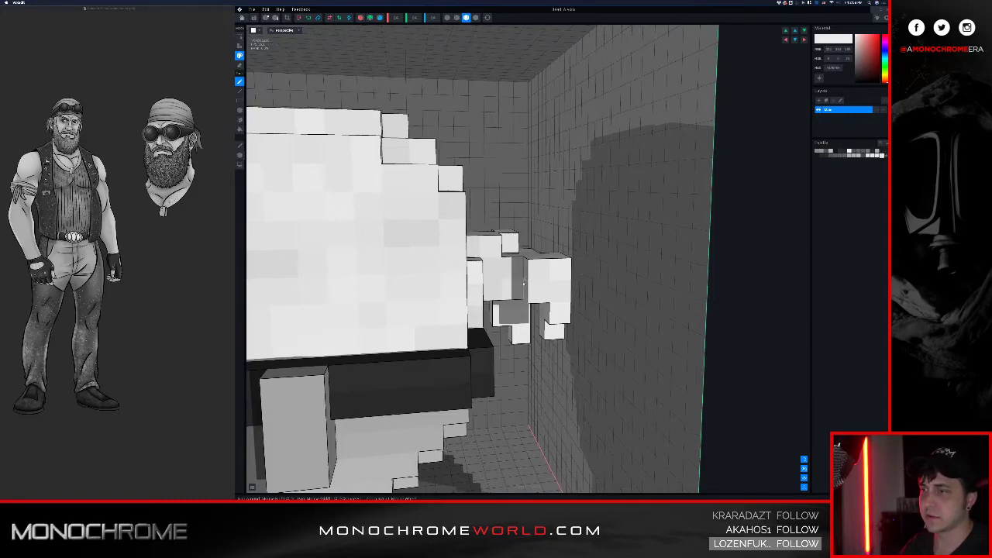
pyautogui.moveTo(532, 296); pyautogui.dragTo(585, 330, button='right')
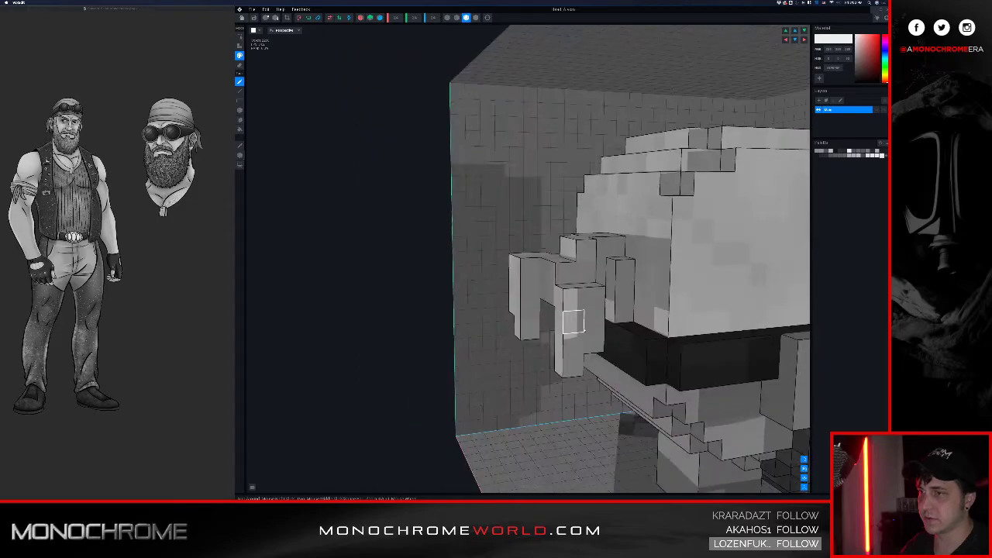
# Step: Save the head model's changes and return to the full character rig
pyautogui.moveTo(625, 271); pyautogui.dragTo(620, 292, button='right')
pyautogui.moveTo(634, 229)
pyautogui.mouseDown(button='right')
pyautogui.moveTo(651, 245)
pyautogui.moveTo(665, 238)
pyautogui.moveTo(640, 227)
pyautogui.moveTo(626, 239)
pyautogui.mouseUp(button='right')
pyautogui.scroll(-2, 664, 237)
pyautogui.scroll(2, 642, 234)
pyautogui.scroll(-3, 644, 235)
pyautogui.moveTo(643, 237); pyautogui.dragTo(630, 228, button='middle')
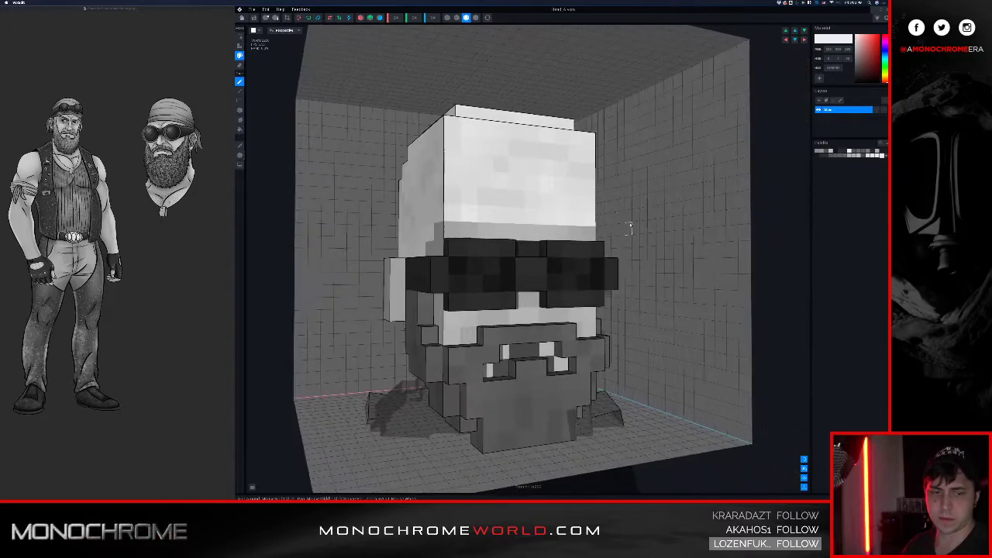
pyautogui.scroll(-3, 629, 228)
pyautogui.click(487, 17)
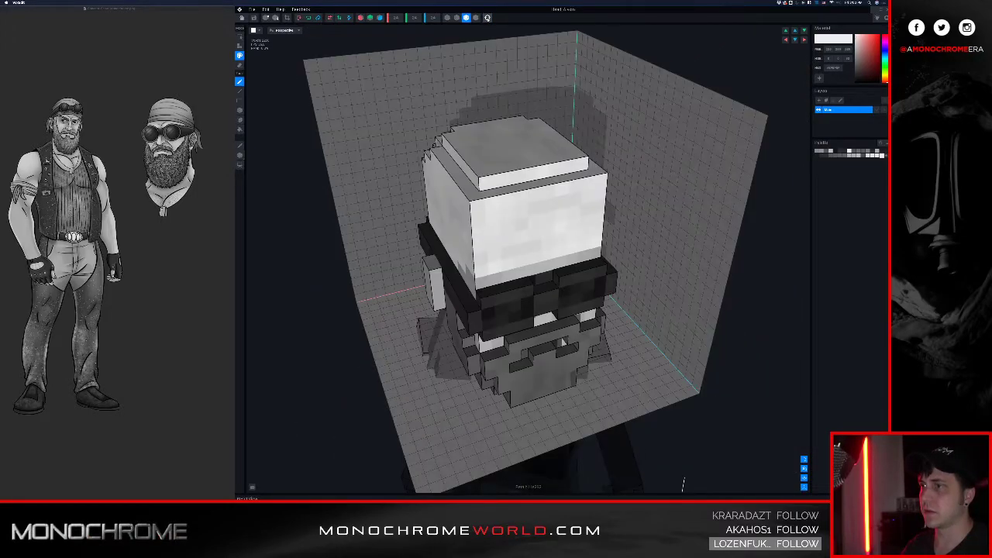
pyautogui.click(242, 17)
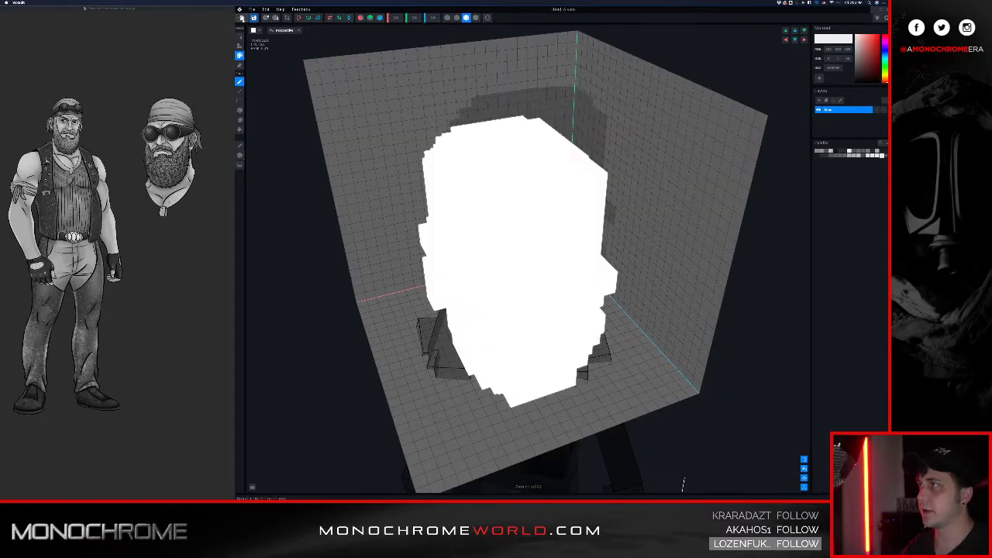
pyautogui.click(521, 149)
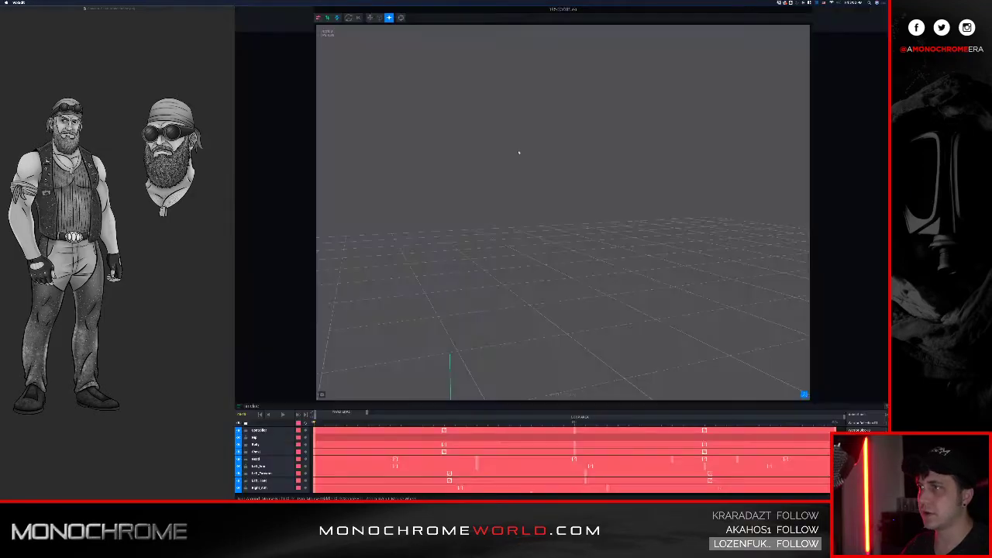
pyautogui.scroll(-3, 520, 130)
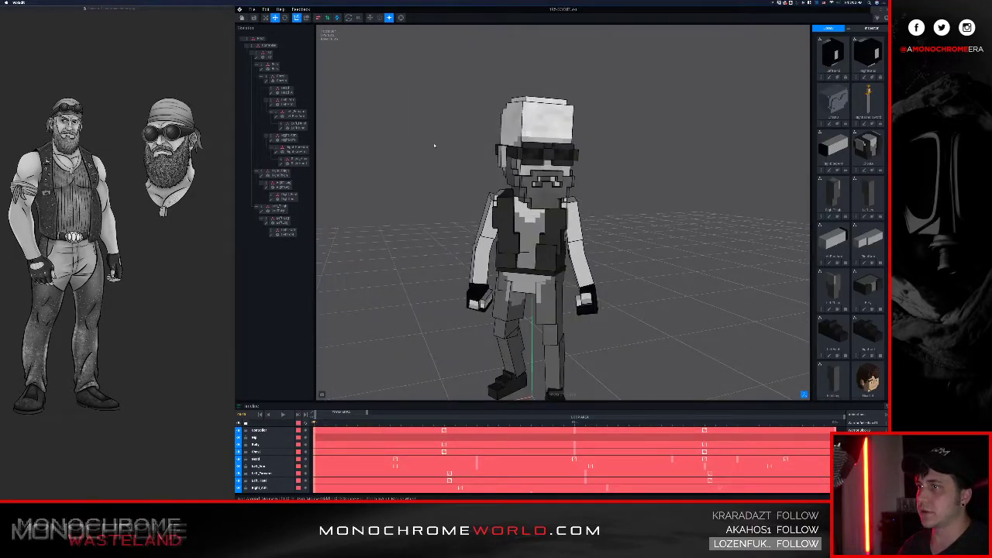
# Step: Reopen the head model for voxel editing and turn off its black edge outlines
pyautogui.click(512, 124)
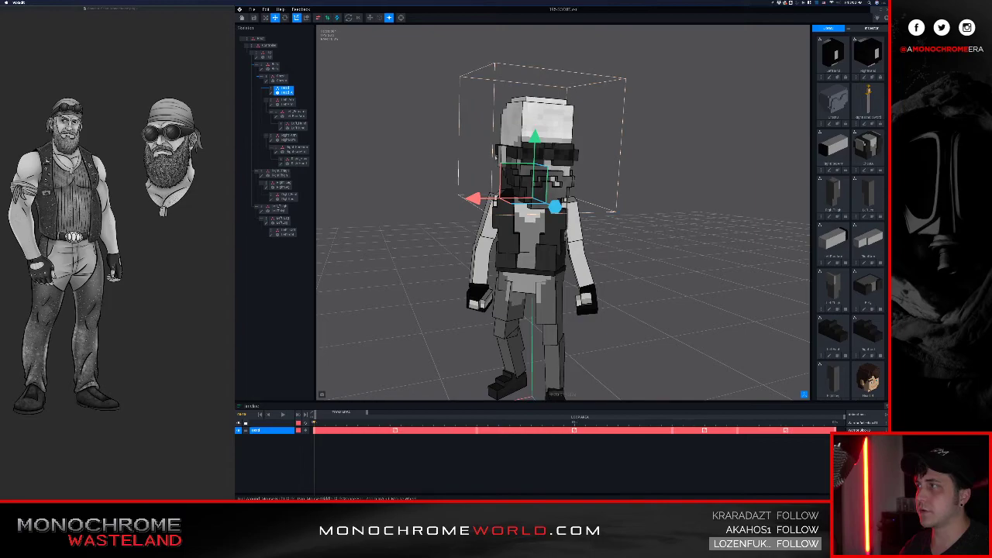
pyautogui.click(270, 92)
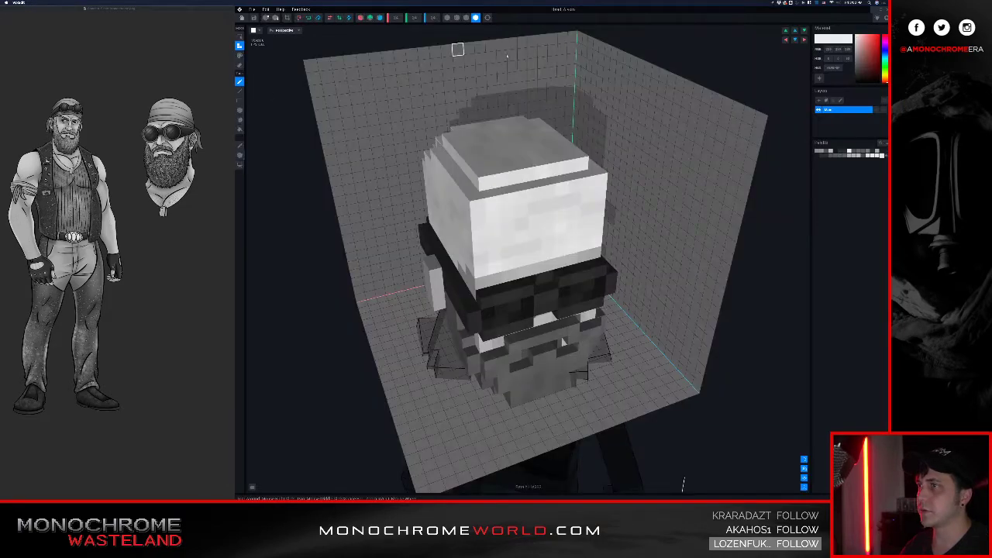
pyautogui.click(467, 18)
pyautogui.click(476, 17)
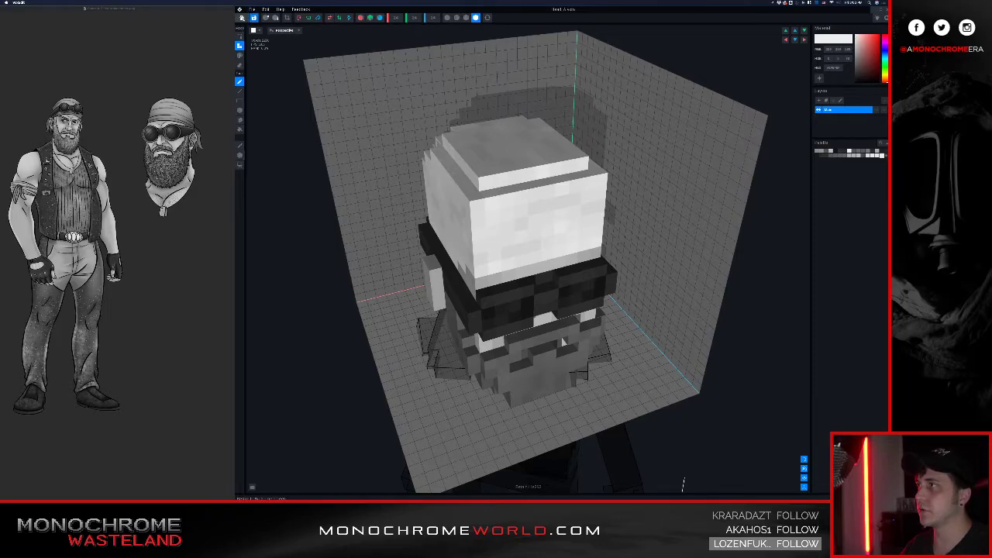
# Step: Save the head, return to the full character and inspect it from the front and side
pyautogui.click(243, 19)
pyautogui.click(524, 150)
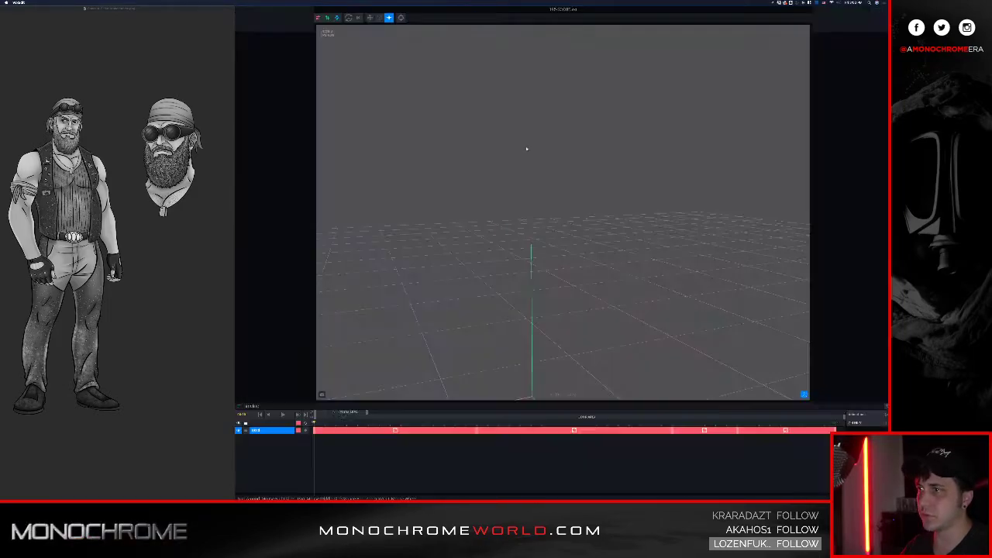
pyautogui.click(439, 142)
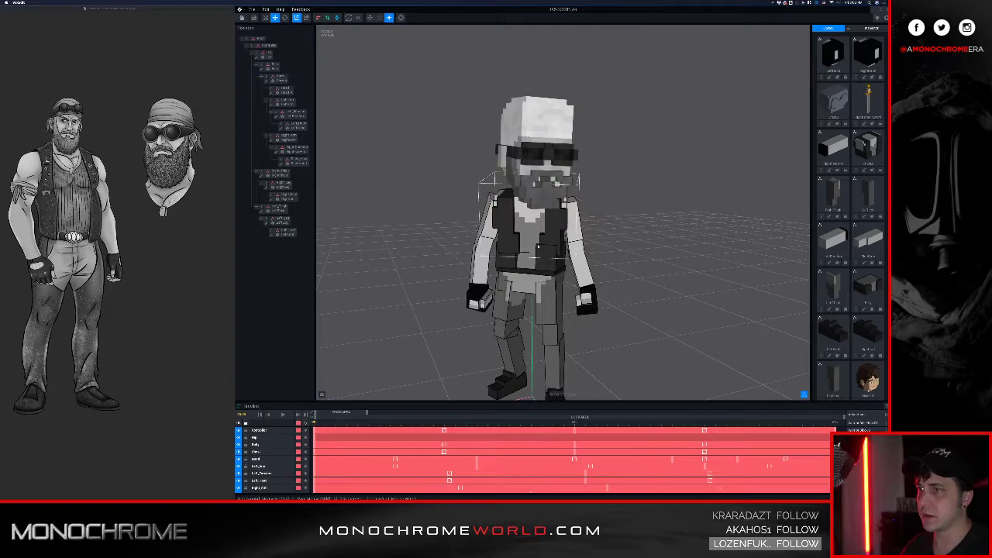
pyautogui.scroll(3, 600, 130)
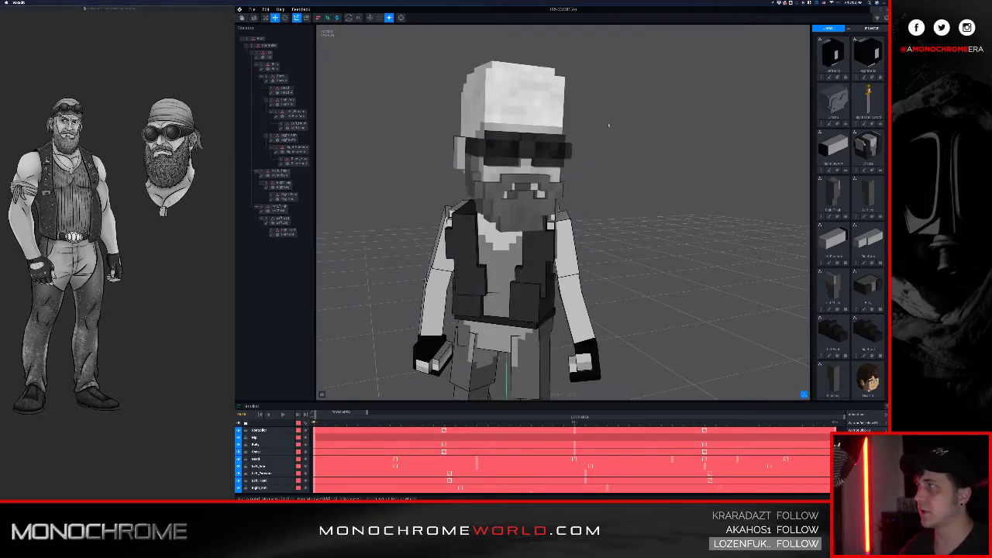
pyautogui.moveTo(592, 161); pyautogui.dragTo(657, 126, button='right')
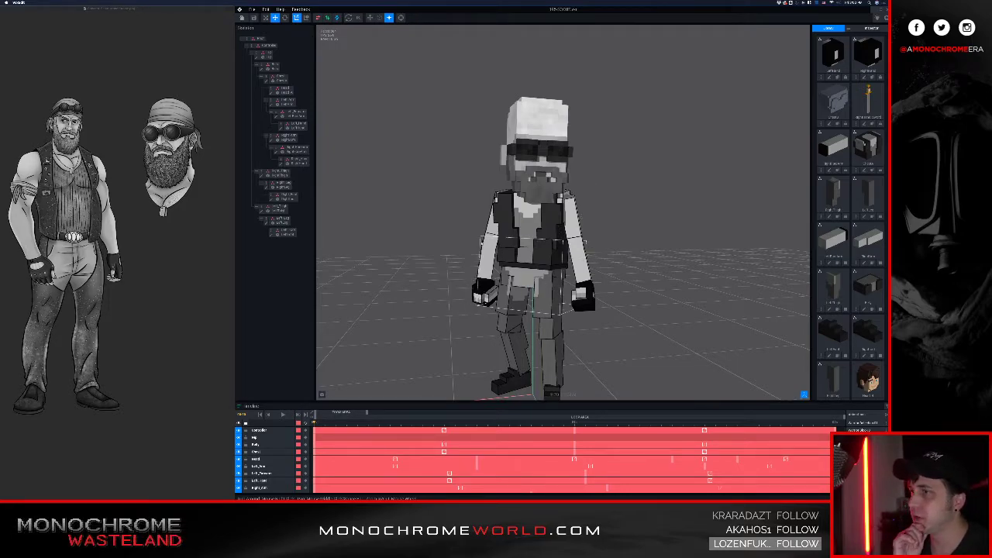
pyautogui.moveTo(445, 233)
pyautogui.mouseDown(button='right')
pyautogui.moveTo(593, 162)
pyautogui.moveTo(451, 232)
pyautogui.moveTo(465, 242)
pyautogui.moveTo(453, 231)
pyautogui.mouseUp(button='right')
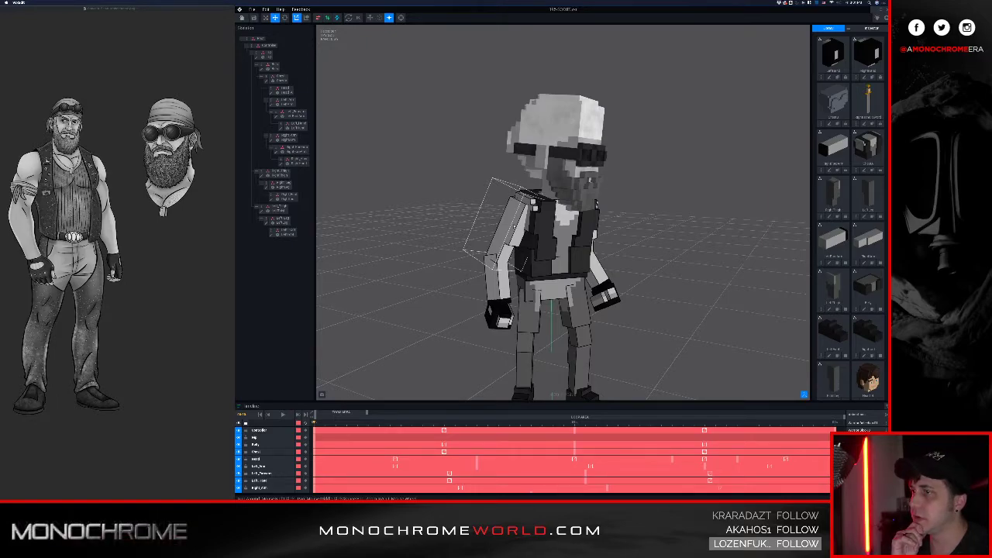
# Step: Open the character's right upper arm for voxel editing and view it from above
pyautogui.click(500, 224)
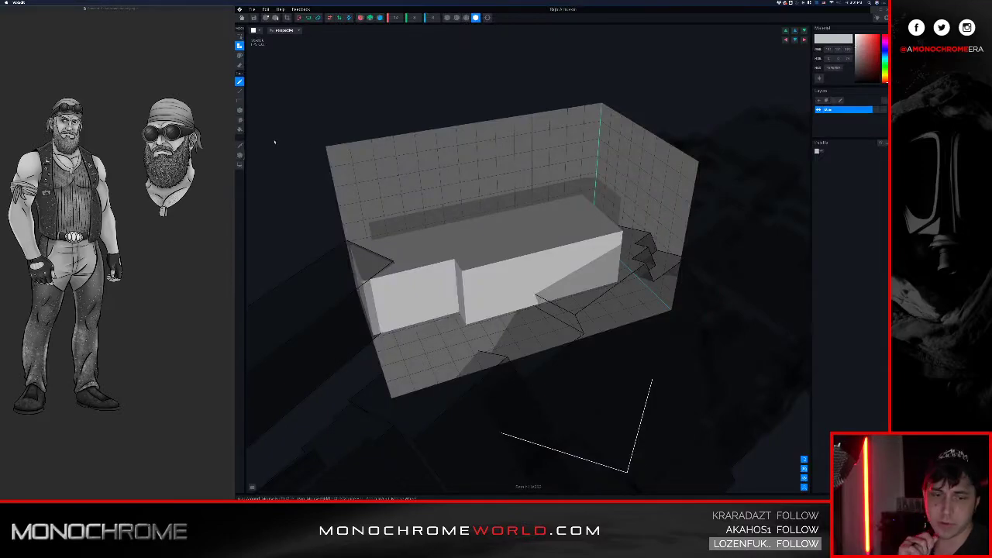
pyautogui.moveTo(487, 185)
pyautogui.mouseDown(button='right')
pyautogui.moveTo(520, 233)
pyautogui.moveTo(498, 179)
pyautogui.mouseUp(button='right')
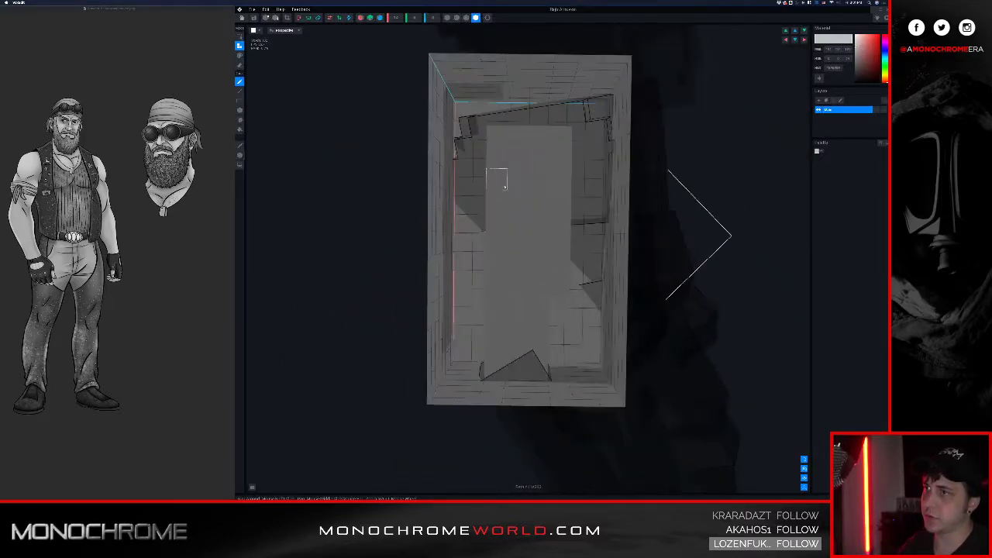
pyautogui.moveTo(513, 179); pyautogui.dragTo(481, 163, button='middle')
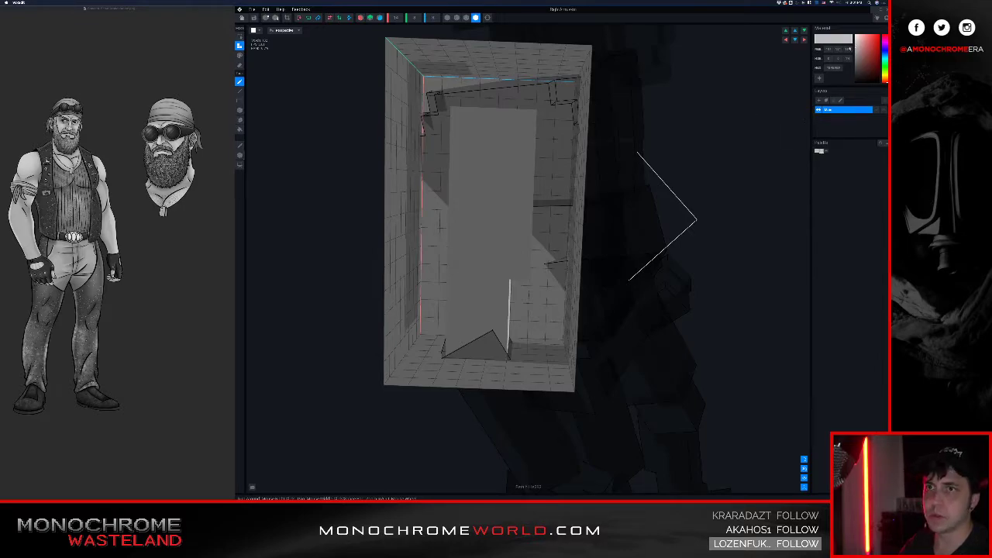
# Step: Try adding a darker grey box of voxels over the upper arm
pyautogui.moveTo(857, 53); pyautogui.dragTo(855, 55)
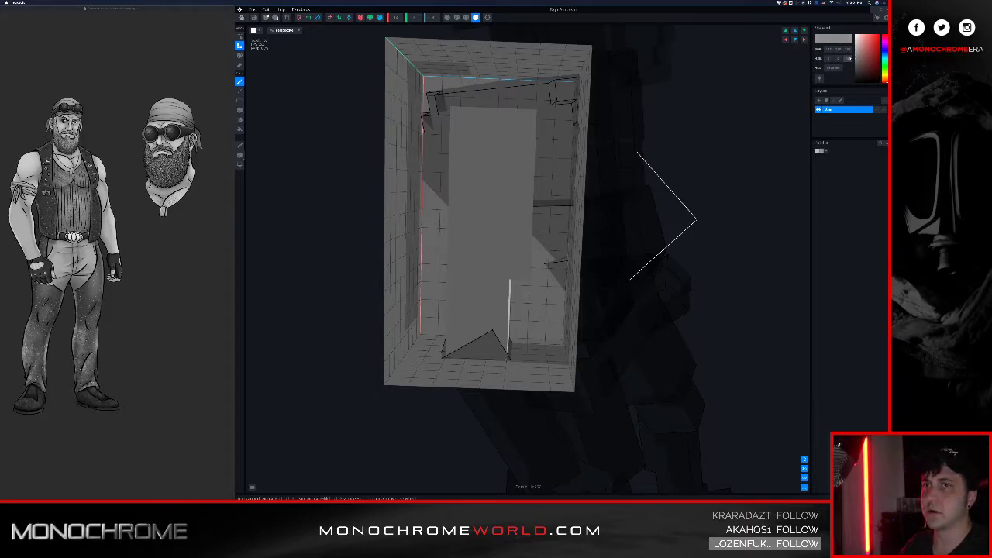
pyautogui.press('g')
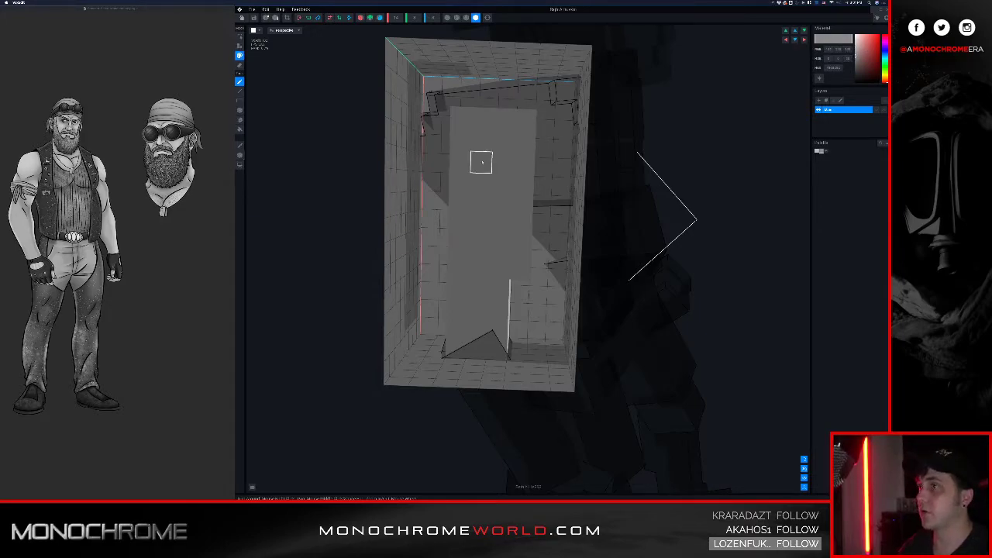
pyautogui.press('b')
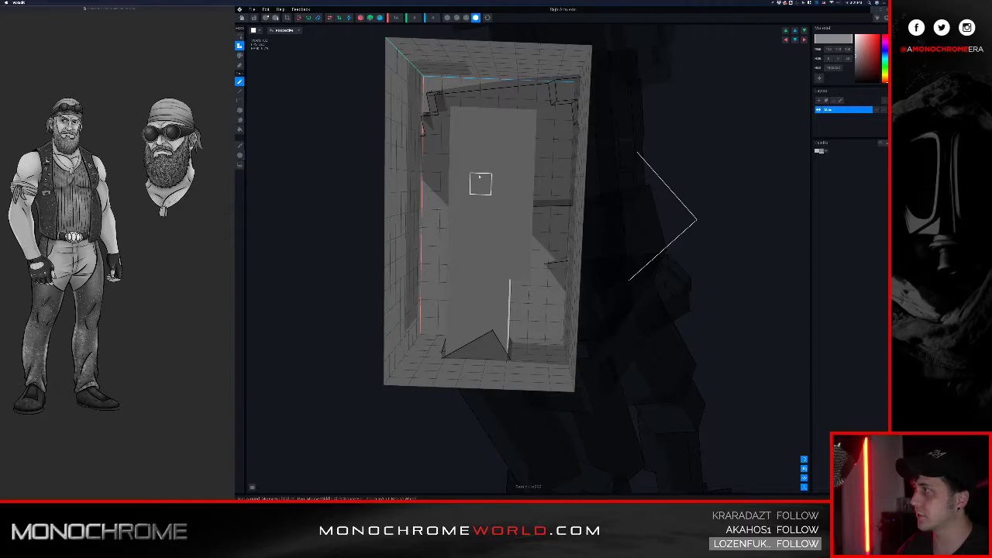
pyautogui.moveTo(451, 197); pyautogui.dragTo(465, 200, button='right')
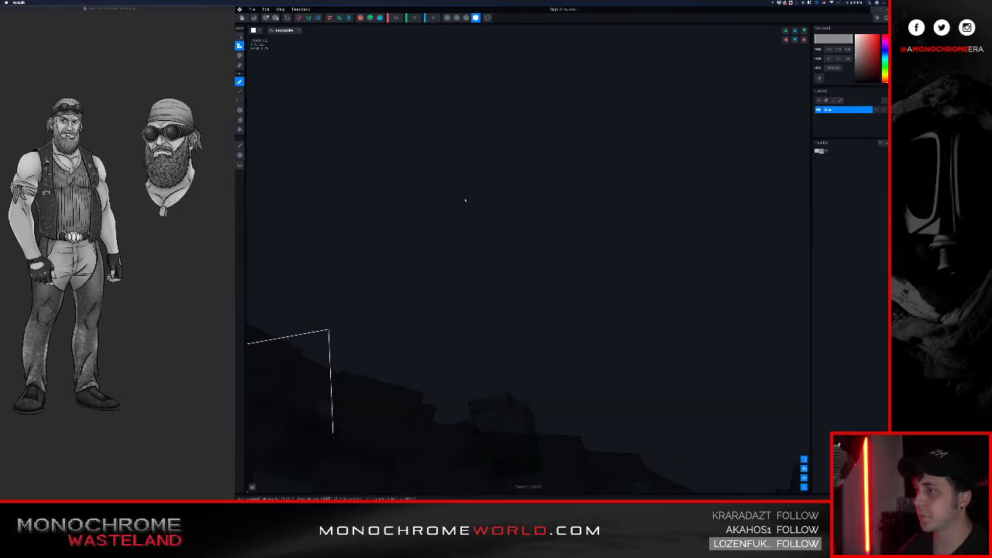
pyautogui.moveTo(387, 258); pyautogui.dragTo(474, 215, button='right')
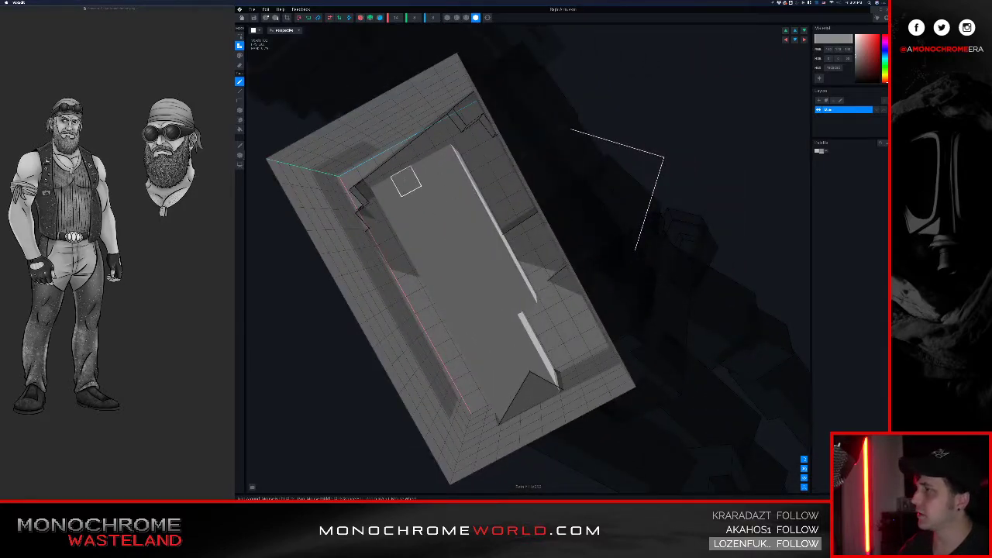
pyautogui.press('b')
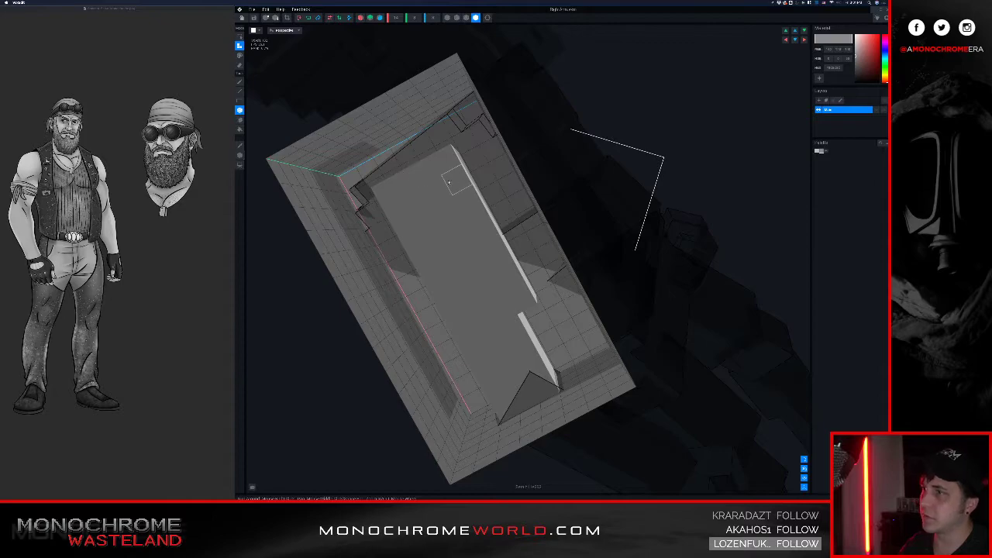
pyautogui.moveTo(462, 190)
pyautogui.mouseDown()
pyautogui.moveTo(488, 256)
pyautogui.moveTo(459, 306)
pyautogui.mouseUp()
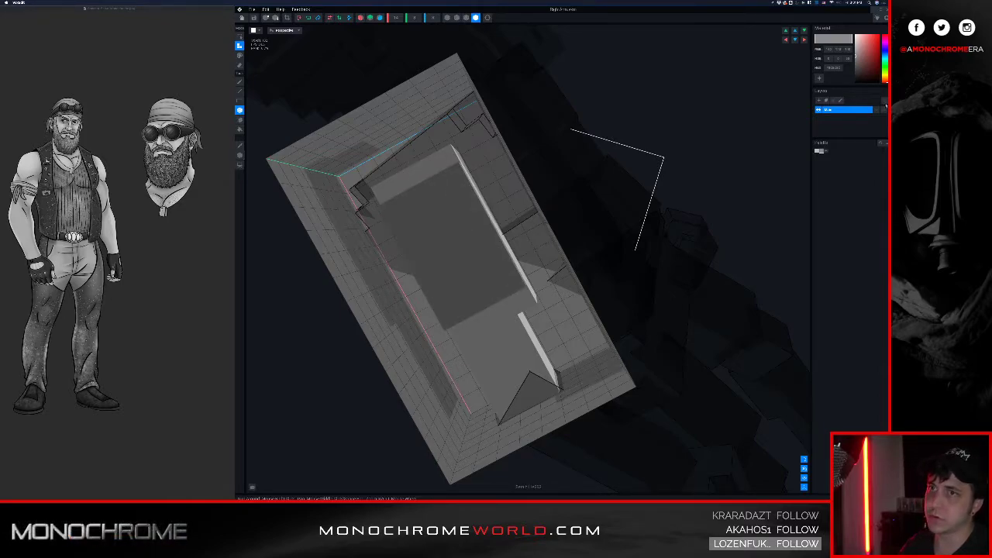
pyautogui.press('super+z')
# Step: Thicken the upper arm with a box of voxels in the arm's light grey color
pyautogui.click(817, 151)
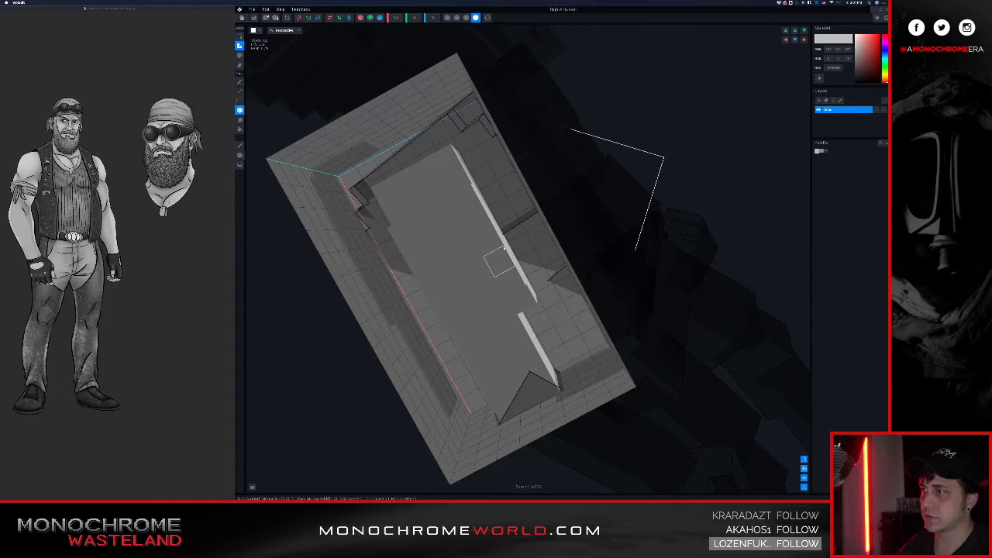
pyautogui.moveTo(500, 261); pyautogui.dragTo(485, 248, button='right')
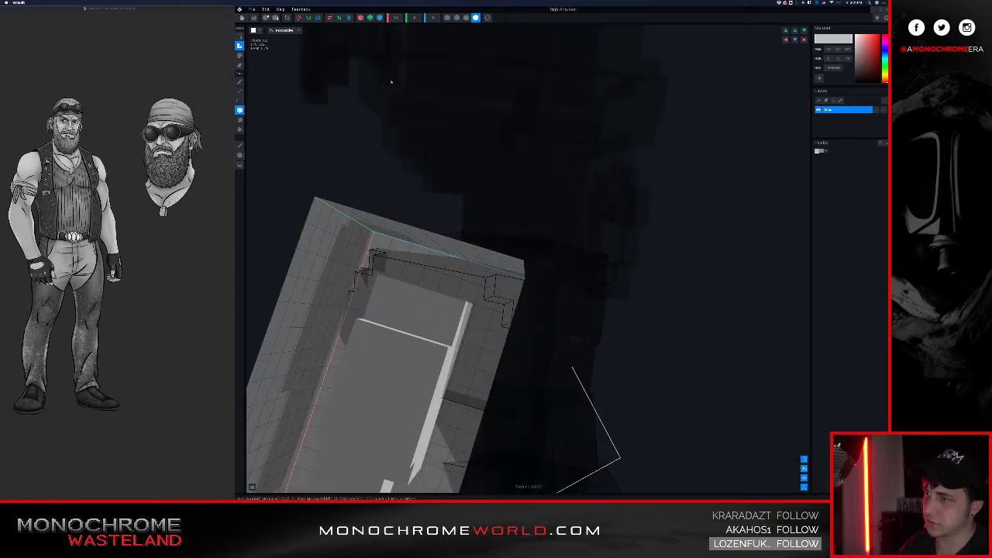
# Step: Undo the last edit to the right upper arm and try flipping the model along two axes
pyautogui.press('super+z')
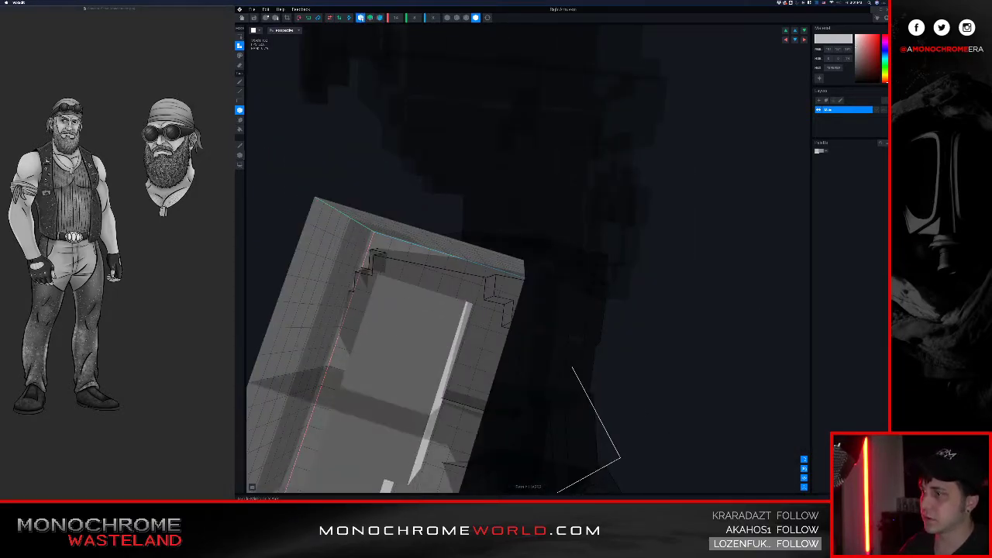
pyautogui.click(370, 19)
pyautogui.click(371, 20)
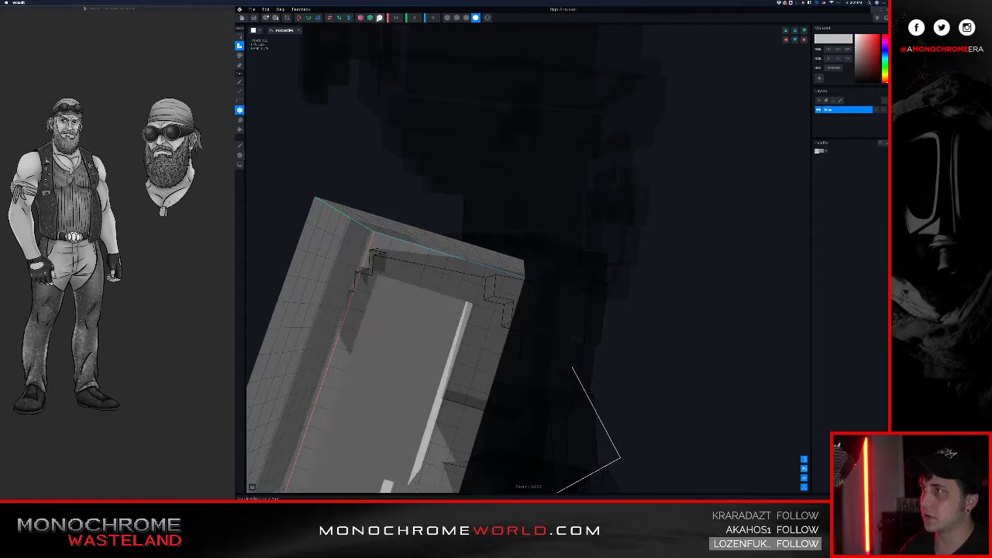
pyautogui.click(379, 20)
pyautogui.click(379, 20)
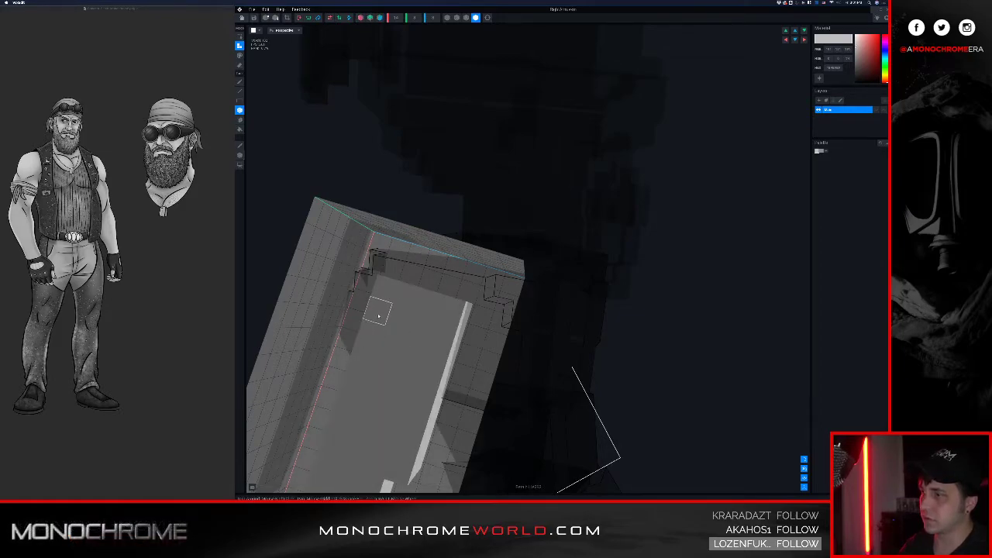
# Step: Save the right upper arm and return to the full character to inspect the arm from the side
pyautogui.moveTo(429, 354); pyautogui.dragTo(340, 161, button='right')
pyautogui.click(242, 18)
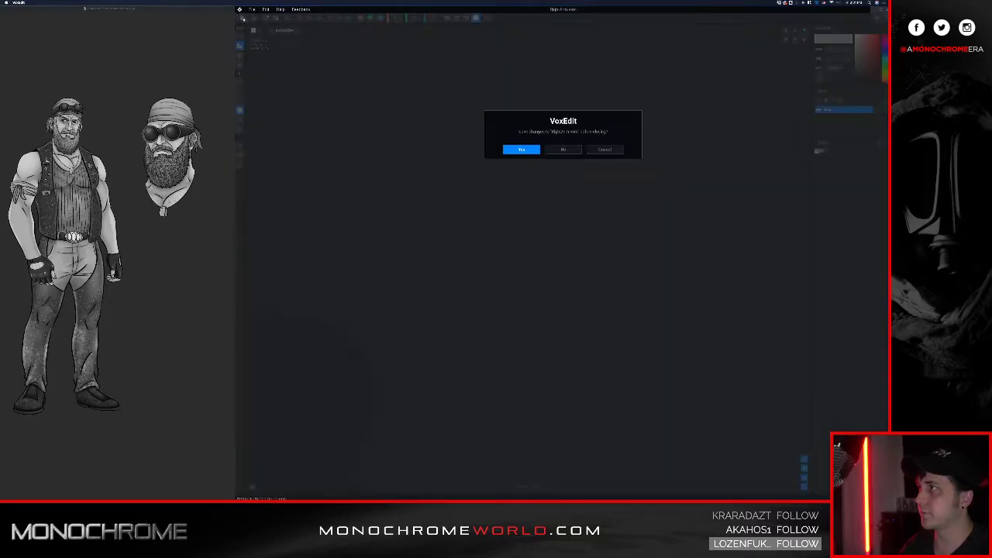
pyautogui.click(517, 150)
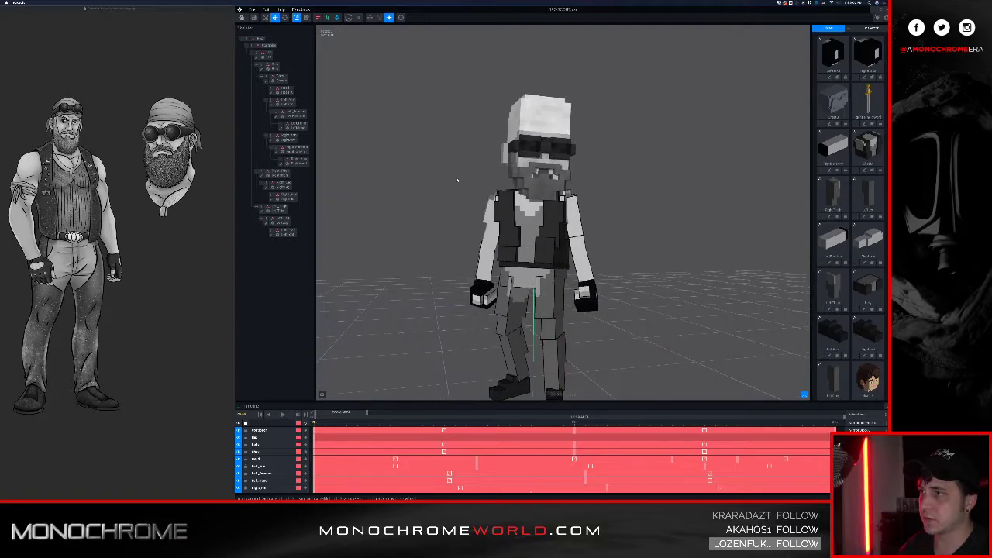
pyautogui.moveTo(460, 178)
pyautogui.mouseDown(button='right')
pyautogui.moveTo(594, 162)
pyautogui.moveTo(473, 181)
pyautogui.mouseUp(button='right')
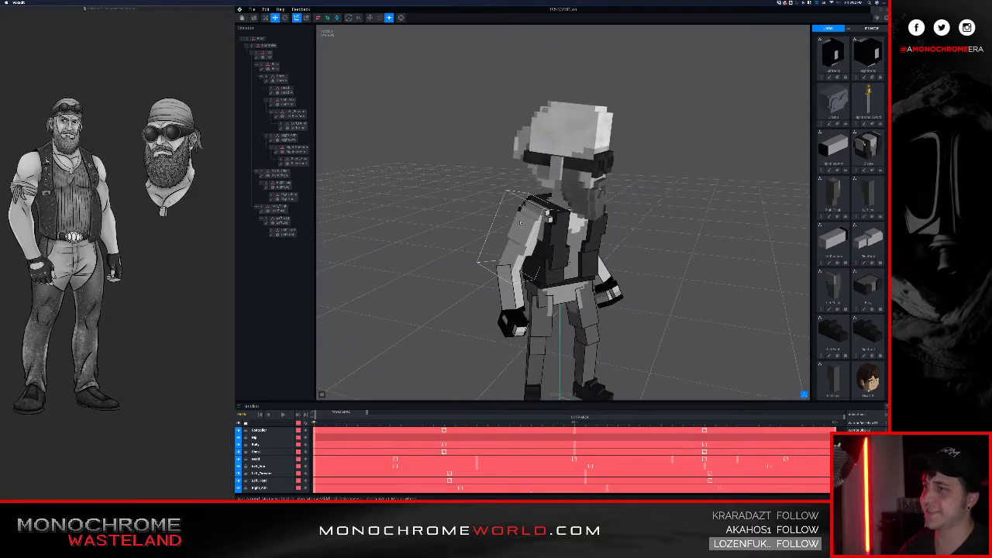
# Step: Reopen the right upper arm and erase the raised layer of voxels from the shoulder half of its outer face
pyautogui.click(513, 228)
pyautogui.click(271, 140)
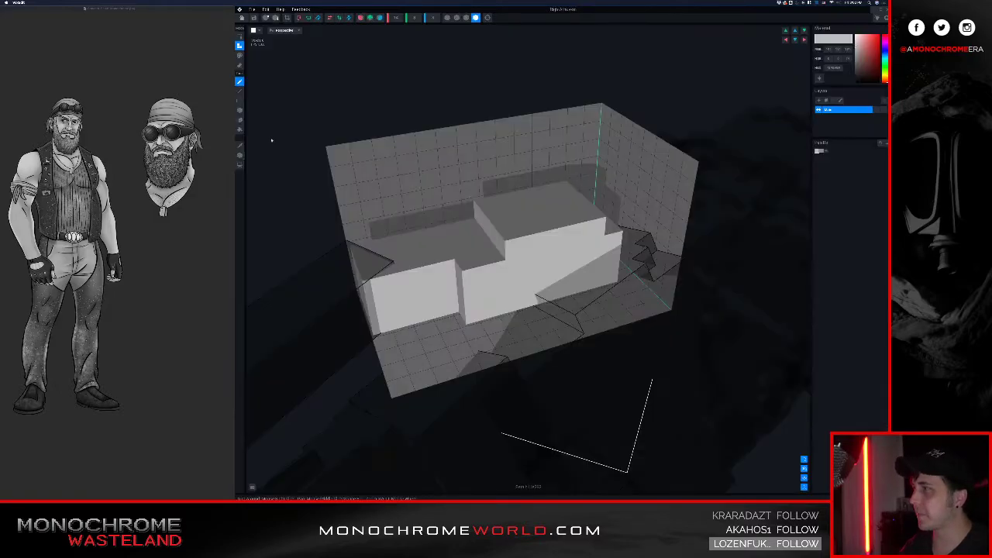
pyautogui.moveTo(408, 237)
pyautogui.mouseDown(button='right')
pyautogui.moveTo(458, 235)
pyautogui.moveTo(413, 241)
pyautogui.mouseUp(button='right')
pyautogui.moveTo(426, 228); pyautogui.dragTo(419, 244, button='middle')
pyautogui.press('e')
pyautogui.click(508, 174)
pyautogui.click(535, 157)
pyautogui.click(566, 124)
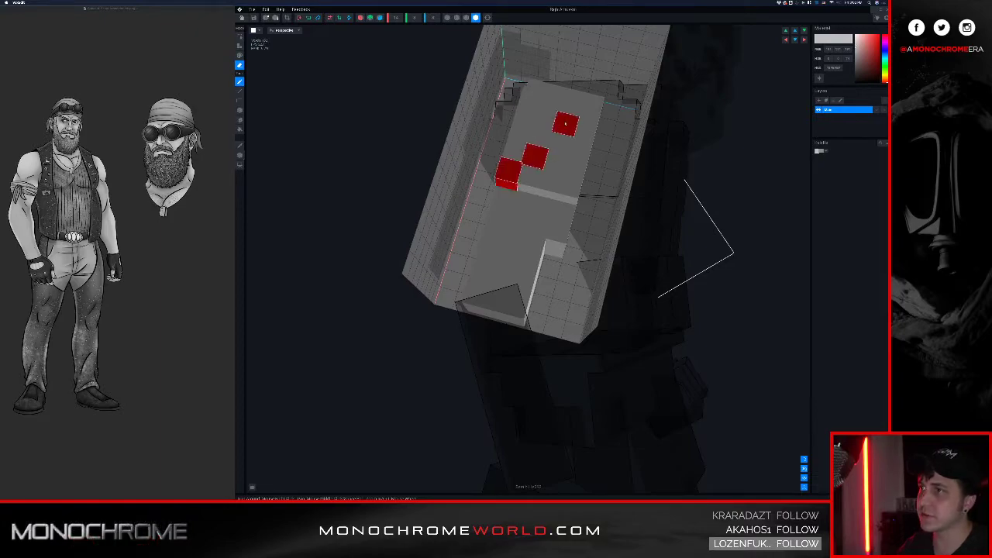
pyautogui.click(571, 107)
pyautogui.click(542, 138)
pyautogui.moveTo(514, 158)
pyautogui.mouseDown()
pyautogui.moveTo(533, 105)
pyautogui.moveTo(550, 124)
pyautogui.moveTo(557, 182)
pyautogui.moveTo(587, 111)
pyautogui.mouseUp()
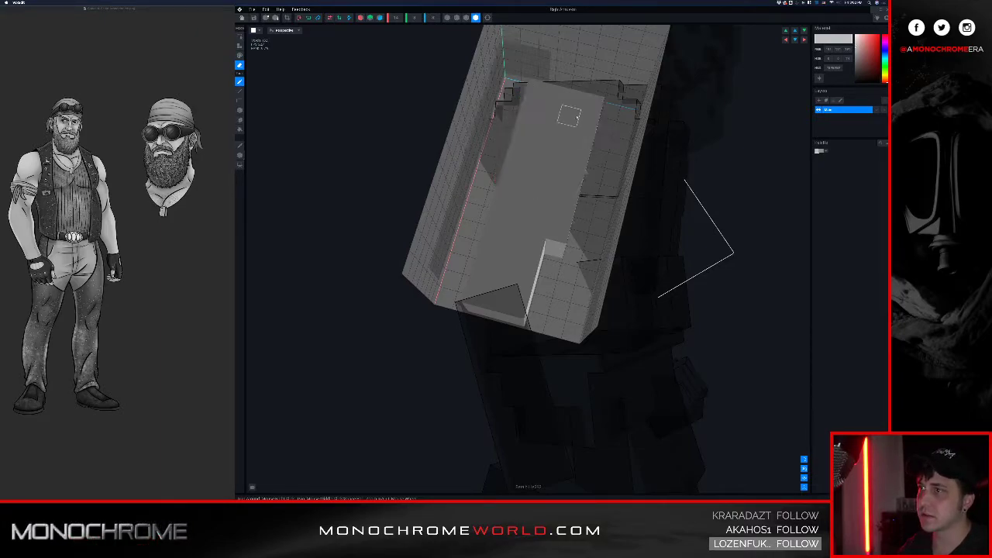
pyautogui.moveTo(570, 114); pyautogui.dragTo(593, 111, button='right')
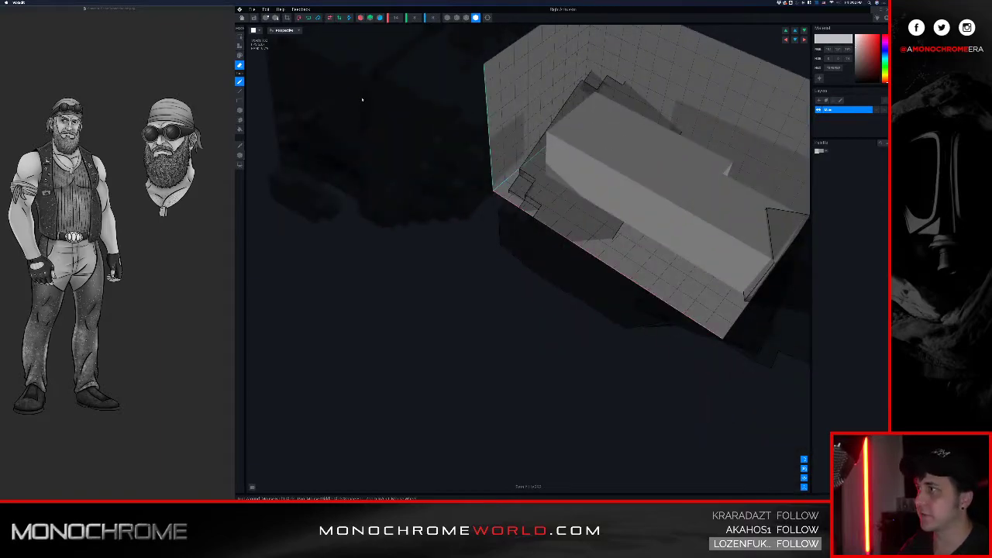
# Step: Thicken the back and front of the upper arm with boxes of light grey voxels
pyautogui.click(240, 47)
pyautogui.click(240, 110)
pyautogui.moveTo(586, 163); pyautogui.dragTo(655, 233)
pyautogui.moveTo(688, 164); pyautogui.dragTo(538, 180, button='right')
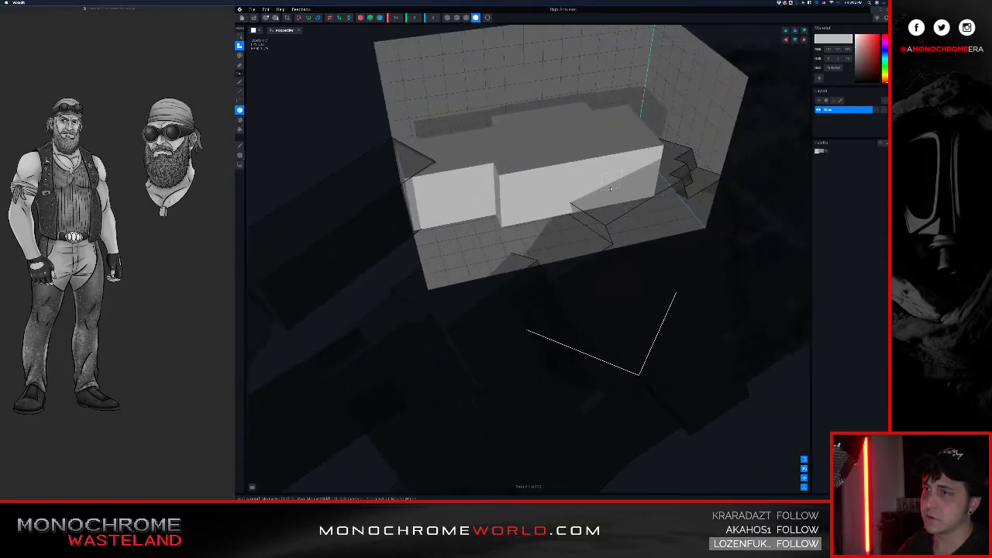
pyautogui.moveTo(539, 180); pyautogui.dragTo(604, 202)
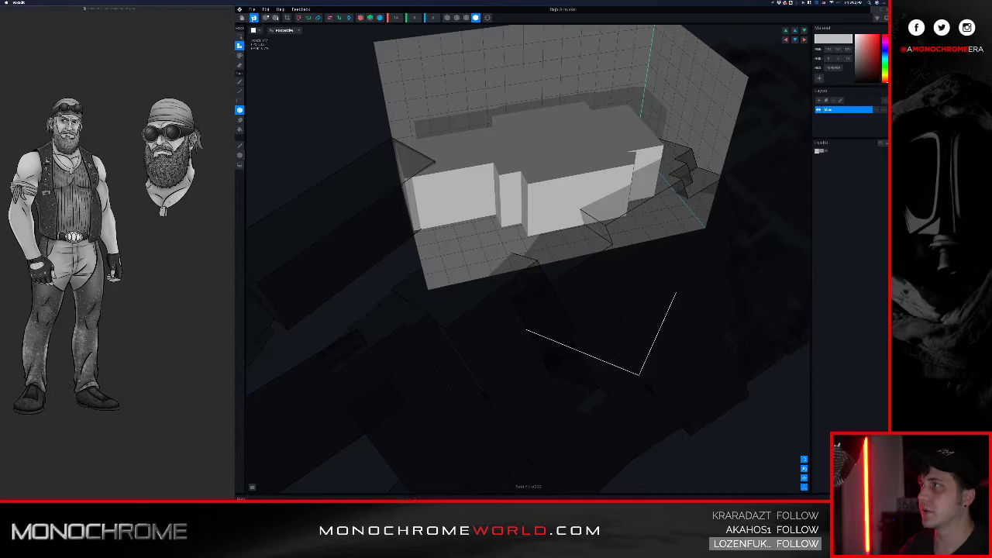
# Step: Save the right upper arm, return to the full character and inspect the thickened arm up close
pyautogui.click(243, 17)
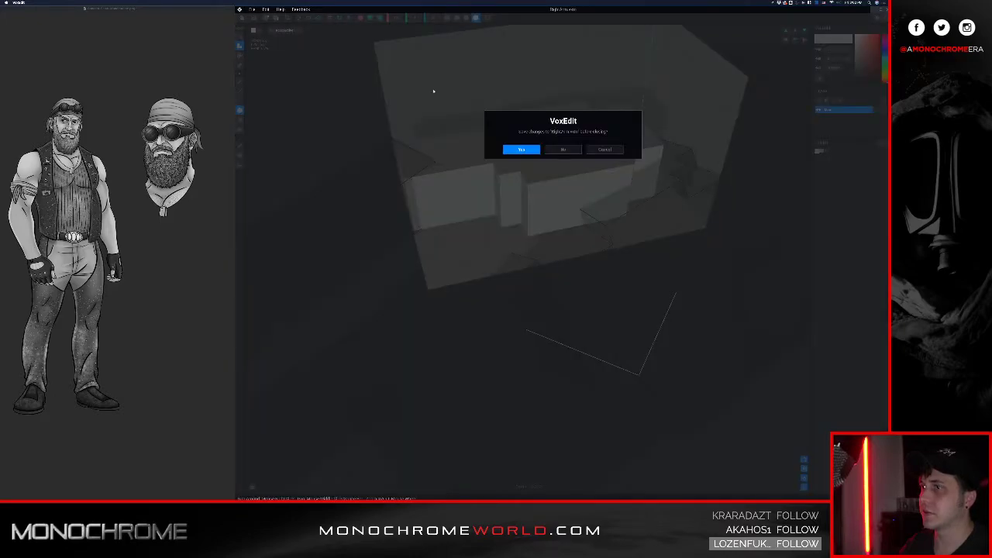
pyautogui.click(521, 149)
pyautogui.moveTo(556, 125); pyautogui.dragTo(618, 159, button='right')
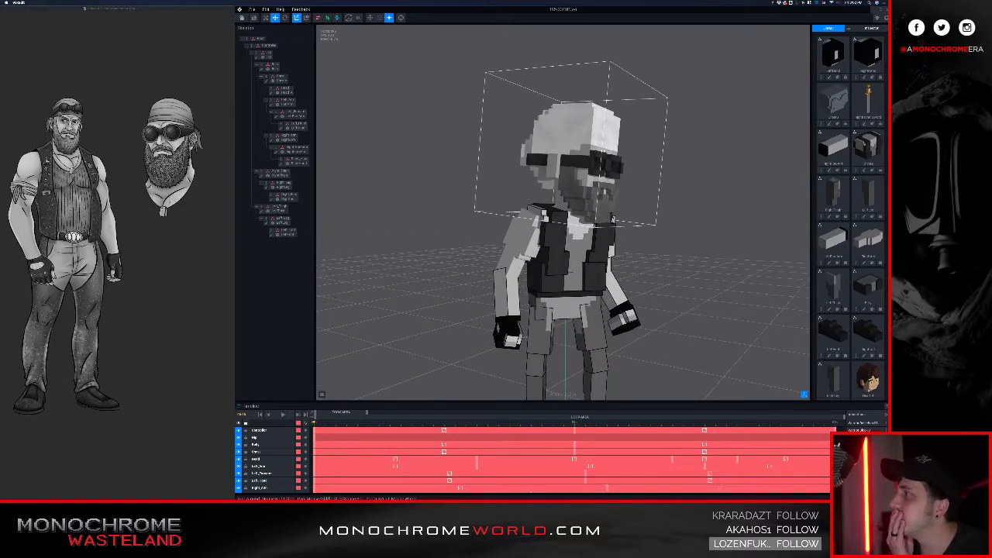
pyautogui.click(555, 211)
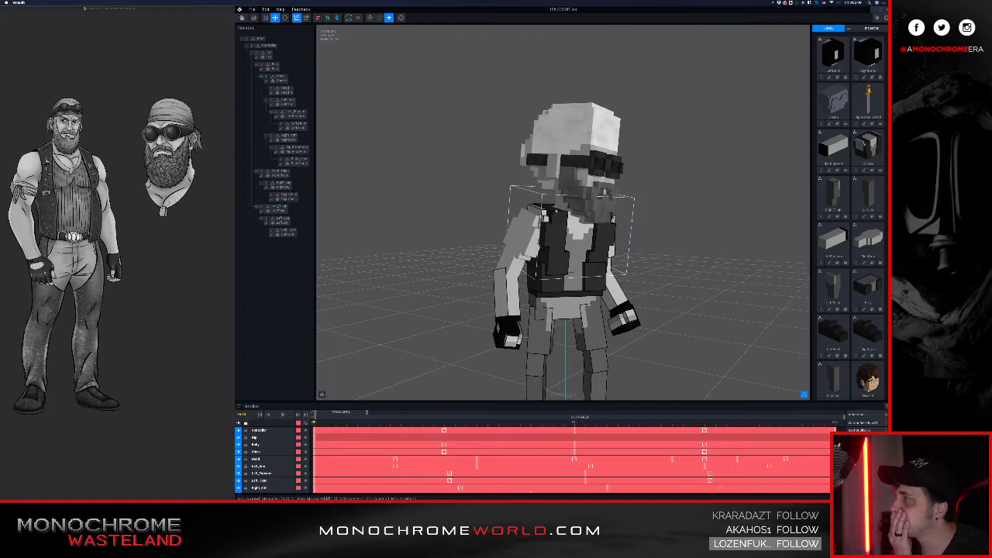
pyautogui.moveTo(504, 256); pyautogui.dragTo(531, 254, button='right')
pyautogui.scroll(6, 531, 254)
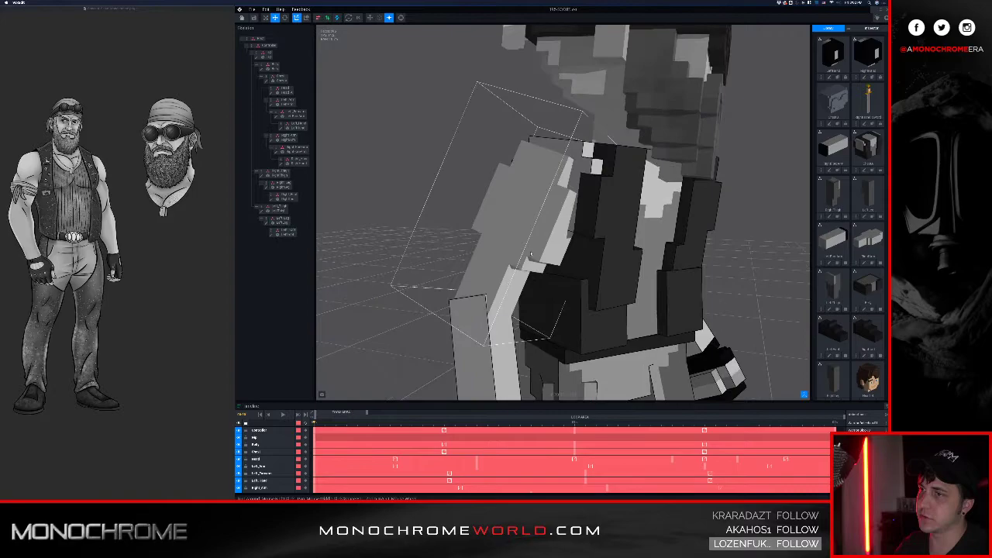
# Step: Reopen the right upper arm and erase the extra layer of voxels from its front side
pyautogui.click(538, 237)
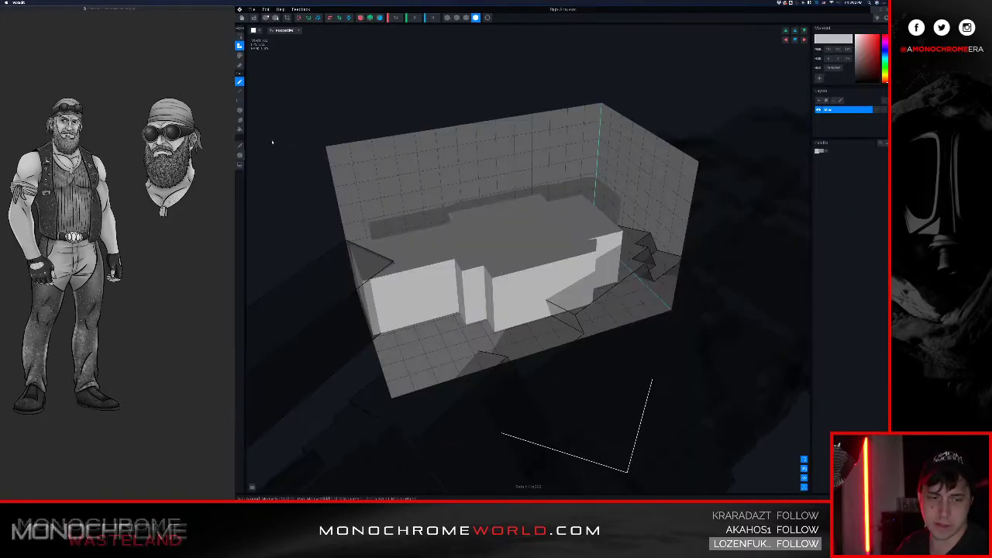
pyautogui.moveTo(448, 214); pyautogui.dragTo(479, 223, button='right')
pyautogui.press('e')
pyautogui.moveTo(568, 300)
pyautogui.mouseDown()
pyautogui.moveTo(521, 316)
pyautogui.moveTo(519, 297)
pyautogui.mouseUp()
pyautogui.moveTo(561, 283); pyautogui.dragTo(542, 267)
pyautogui.moveTo(439, 267); pyautogui.dragTo(459, 279, button='right')
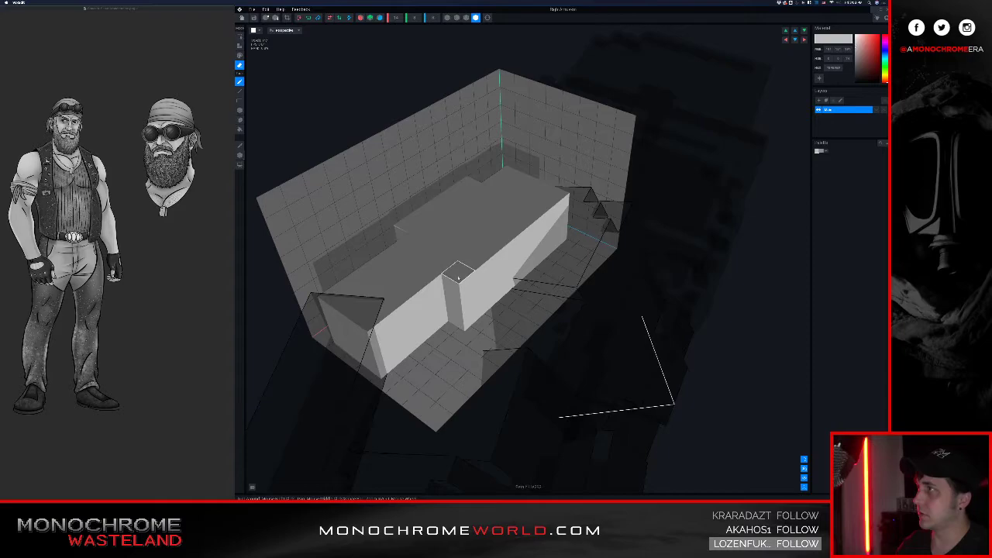
# Step: Extend the upper arm's front and back bulges toward the elbow with added light grey voxels
pyautogui.press('t')
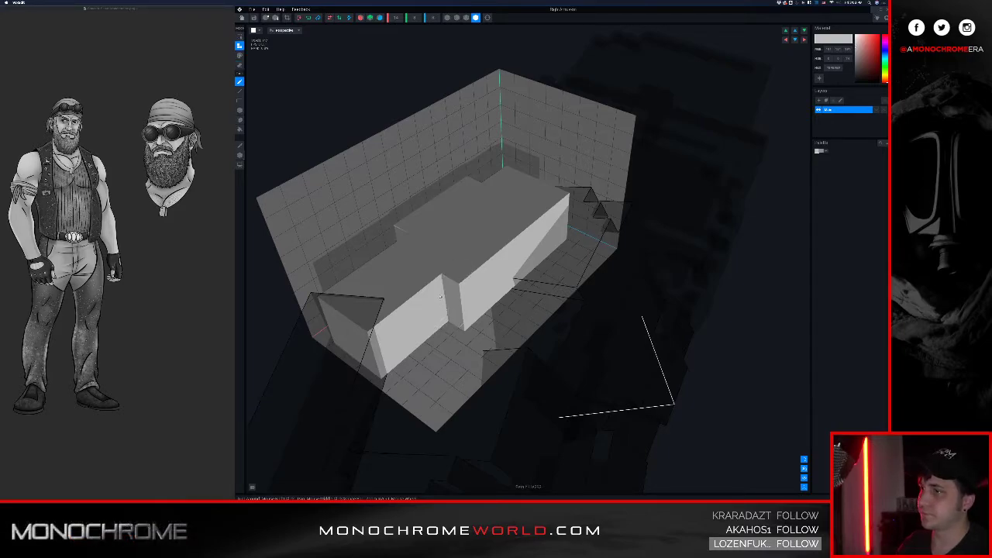
pyautogui.moveTo(451, 290); pyautogui.dragTo(442, 317)
pyautogui.moveTo(427, 287); pyautogui.dragTo(472, 253, button='right')
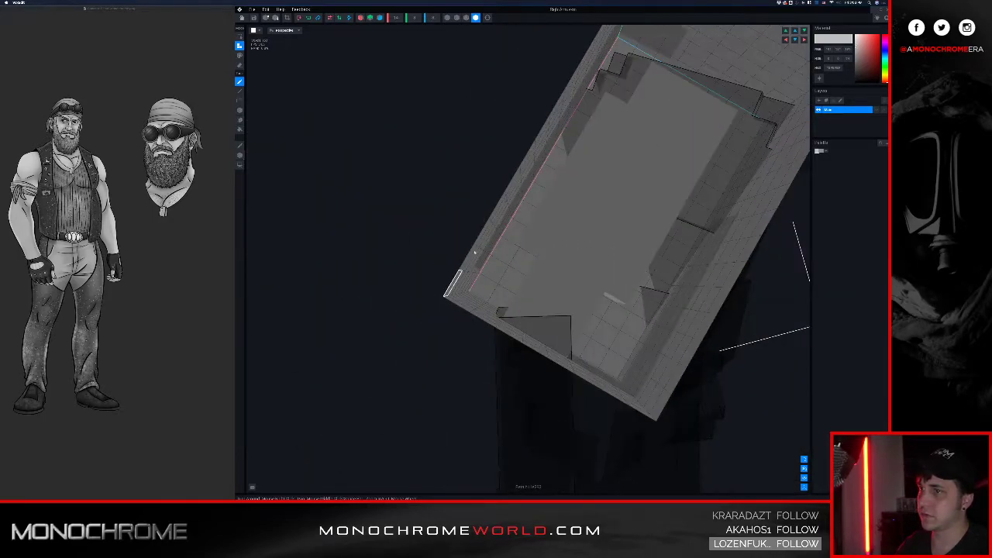
pyautogui.moveTo(513, 177); pyautogui.dragTo(464, 195, button='right')
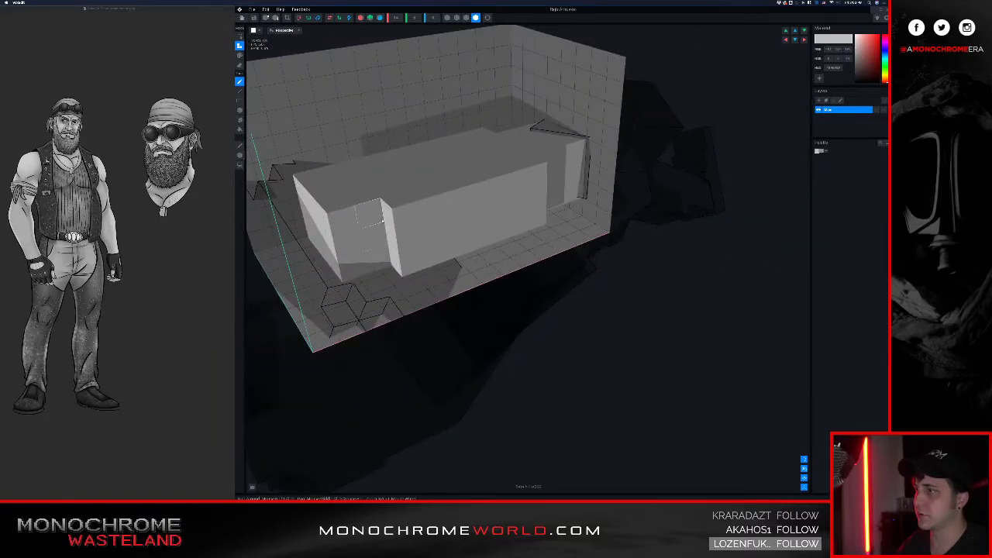
pyautogui.moveTo(468, 155)
pyautogui.mouseDown(button='right')
pyautogui.moveTo(479, 161)
pyautogui.moveTo(469, 148)
pyautogui.mouseUp(button='right')
# Step: Save the right upper arm and return to the full character, viewing it from the left-arm side
pyautogui.click(242, 17)
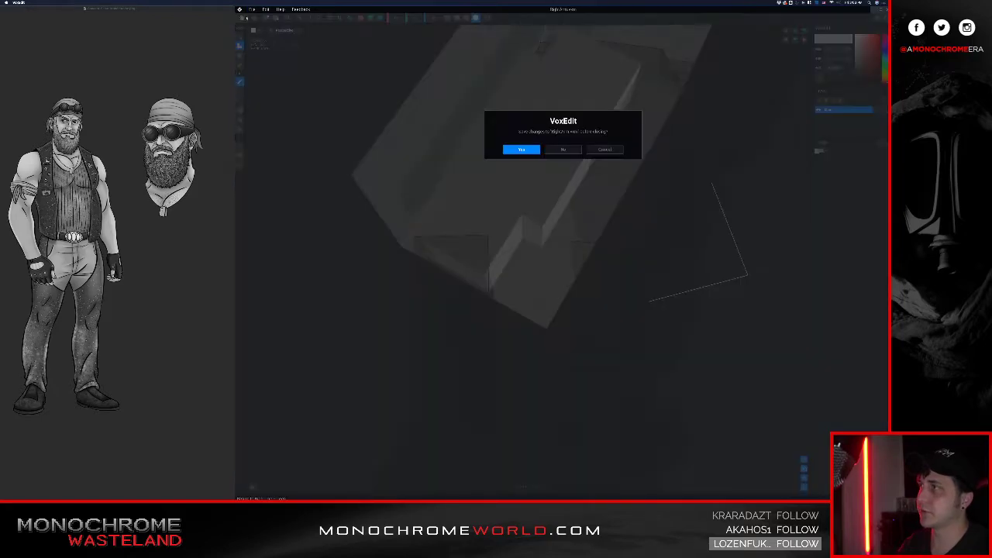
pyautogui.click(521, 149)
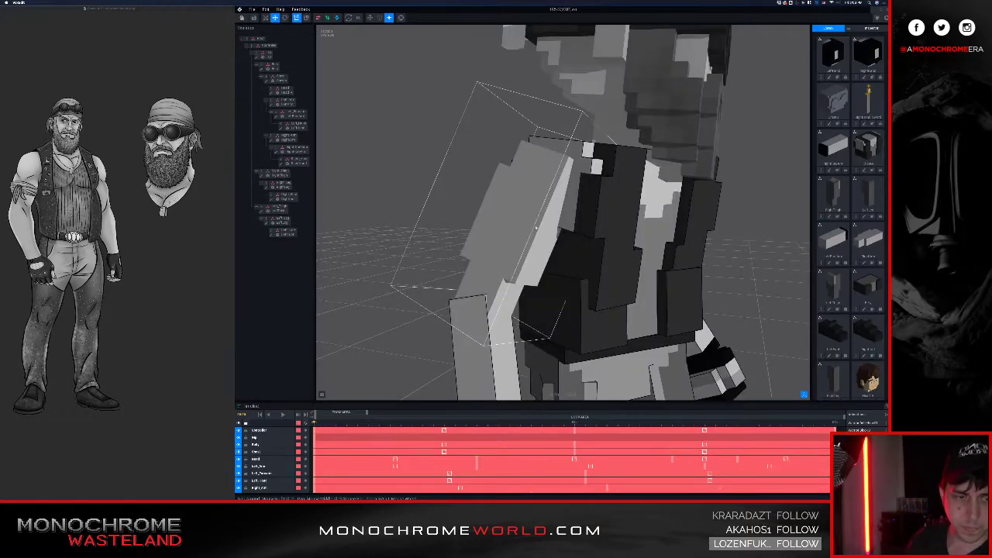
pyautogui.scroll(-5, 604, 258)
pyautogui.moveTo(534, 257); pyautogui.dragTo(496, 254, button='right')
pyautogui.moveTo(596, 254); pyautogui.dragTo(626, 260, button='right')
# Step: Open the character's left upper arm and bulk up its front and back with added light grey voxels
pyautogui.click(642, 269)
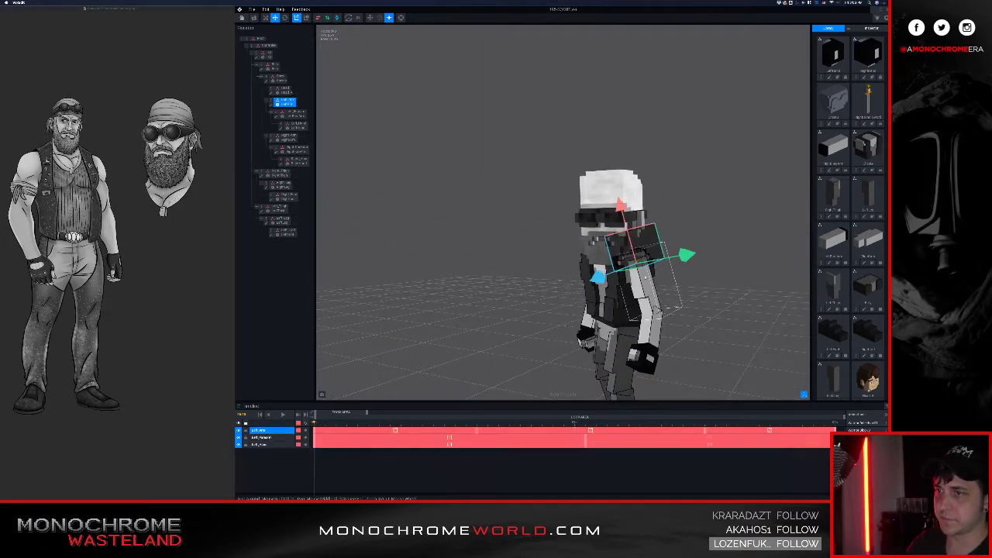
pyautogui.click(271, 104)
pyautogui.moveTo(526, 160); pyautogui.dragTo(515, 167, button='right')
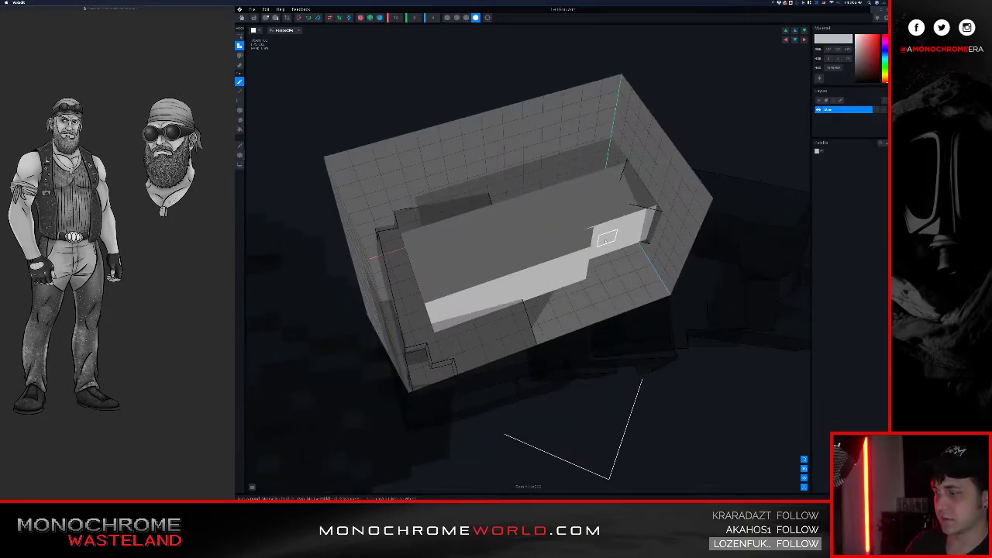
pyautogui.moveTo(553, 210); pyautogui.dragTo(663, 240, button='right')
pyautogui.moveTo(645, 236)
pyautogui.mouseDown()
pyautogui.moveTo(618, 259)
pyautogui.moveTo(566, 262)
pyautogui.moveTo(624, 236)
pyautogui.moveTo(676, 236)
pyautogui.moveTo(518, 245)
pyautogui.moveTo(524, 276)
pyautogui.moveTo(545, 268)
pyautogui.moveTo(524, 269)
pyautogui.mouseUp()
pyautogui.press('e')
pyautogui.moveTo(525, 270)
pyautogui.mouseDown(button='right')
pyautogui.moveTo(520, 203)
pyautogui.moveTo(524, 298)
pyautogui.mouseUp(button='right')
pyautogui.press('a')
pyautogui.click(543, 284)
pyautogui.click(524, 286)
pyautogui.scroll(-3, 546, 231)
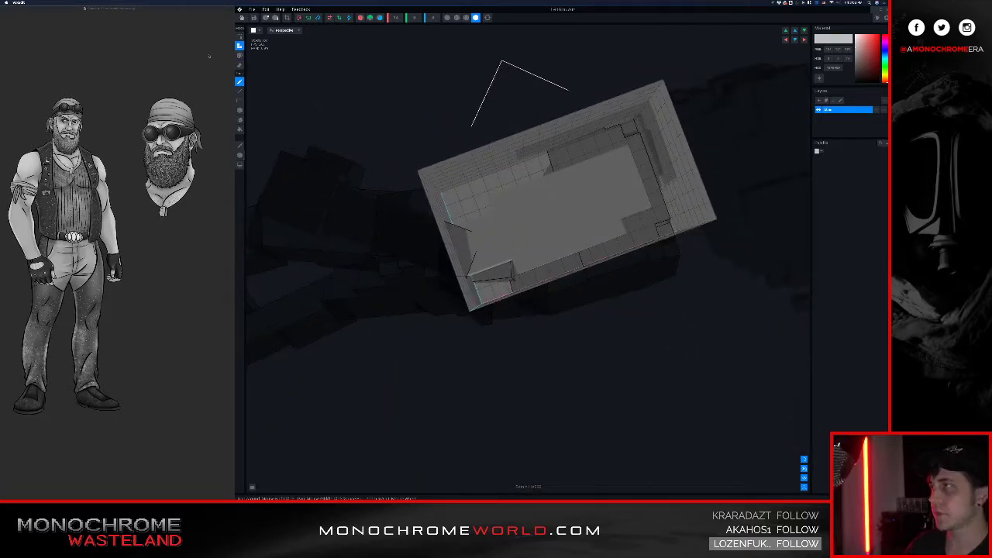
# Step: Save the left upper arm, return to the full character and inspect both arms from the front and side
pyautogui.click(242, 17)
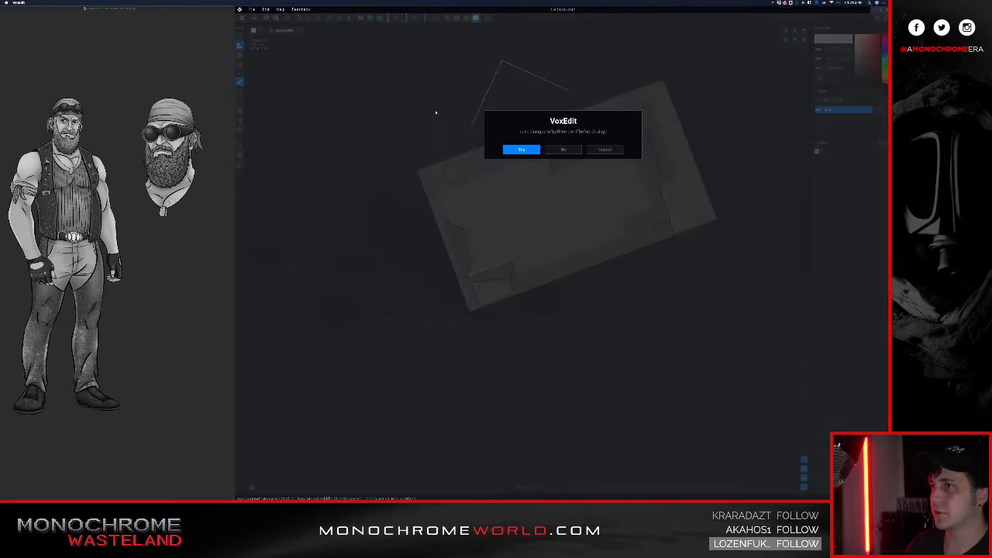
pyautogui.click(522, 150)
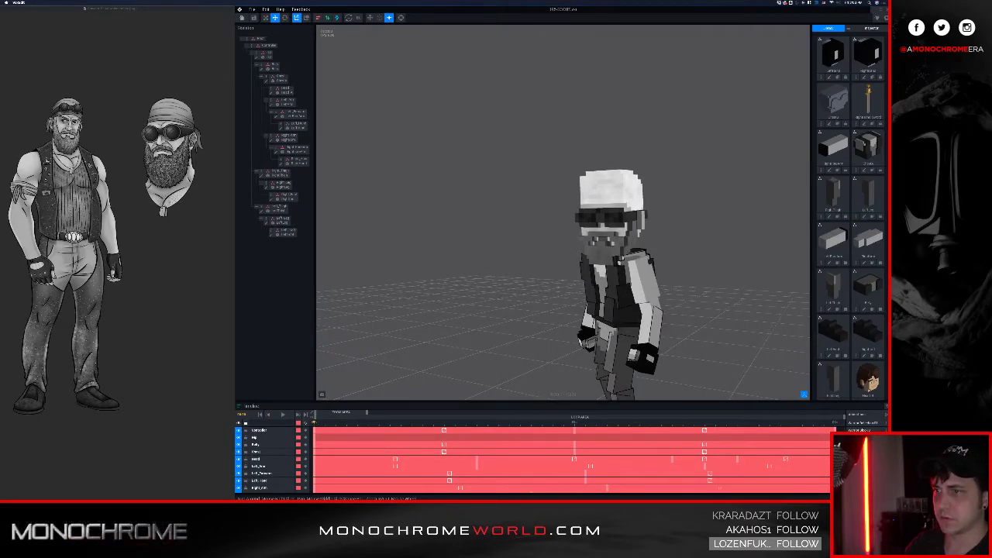
pyautogui.moveTo(524, 246); pyautogui.dragTo(589, 261, button='right')
pyautogui.scroll(-2, 601, 217)
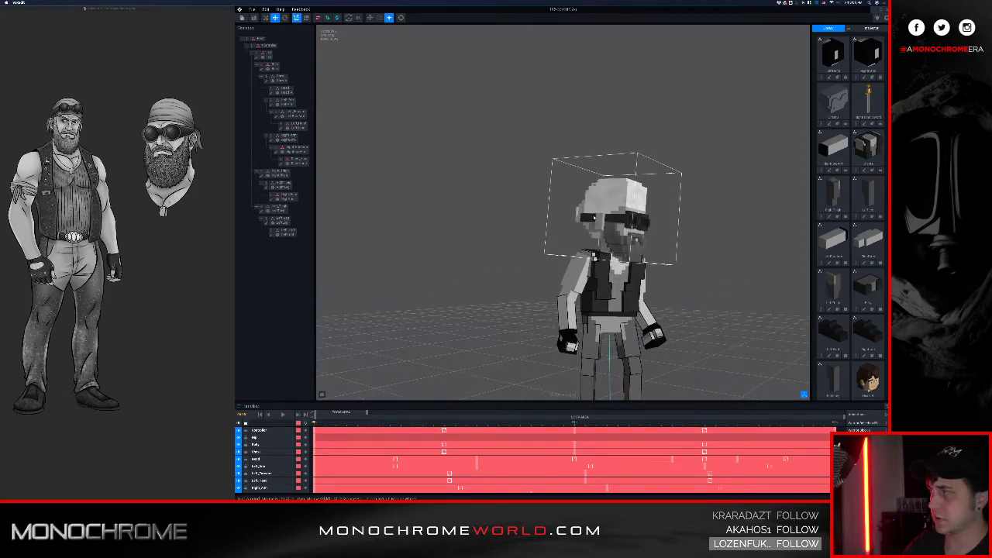
pyautogui.scroll(-3, 605, 218)
pyautogui.moveTo(606, 225); pyautogui.dragTo(648, 219, button='right')
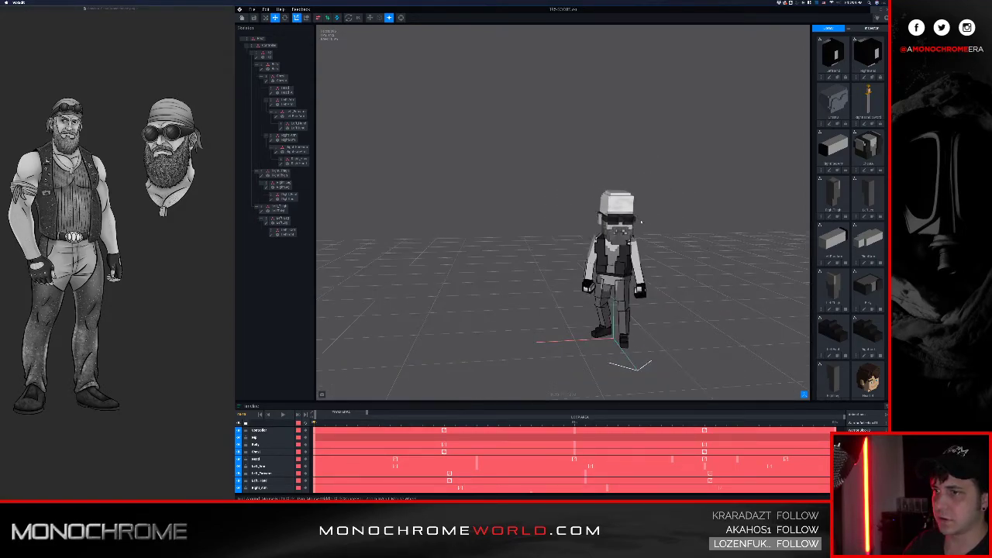
pyautogui.scroll(5, 641, 222)
pyautogui.moveTo(640, 222); pyautogui.dragTo(631, 215, button='middle')
pyautogui.moveTo(630, 215); pyautogui.dragTo(644, 216, button='right')
pyautogui.scroll(3, 645, 216)
pyautogui.moveTo(568, 199); pyautogui.dragTo(643, 201, button='middle')
pyautogui.scroll(-5, 642, 201)
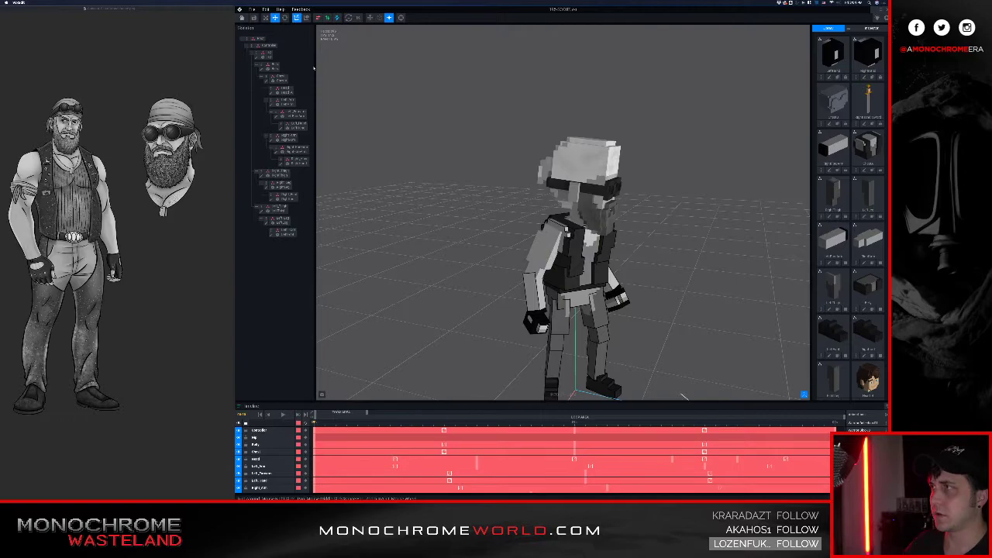
# Step: Save the character and reopen the right upper arm for voxel editing, viewed from above
pyautogui.click(254, 17)
pyautogui.click(547, 254)
pyautogui.click(545, 255)
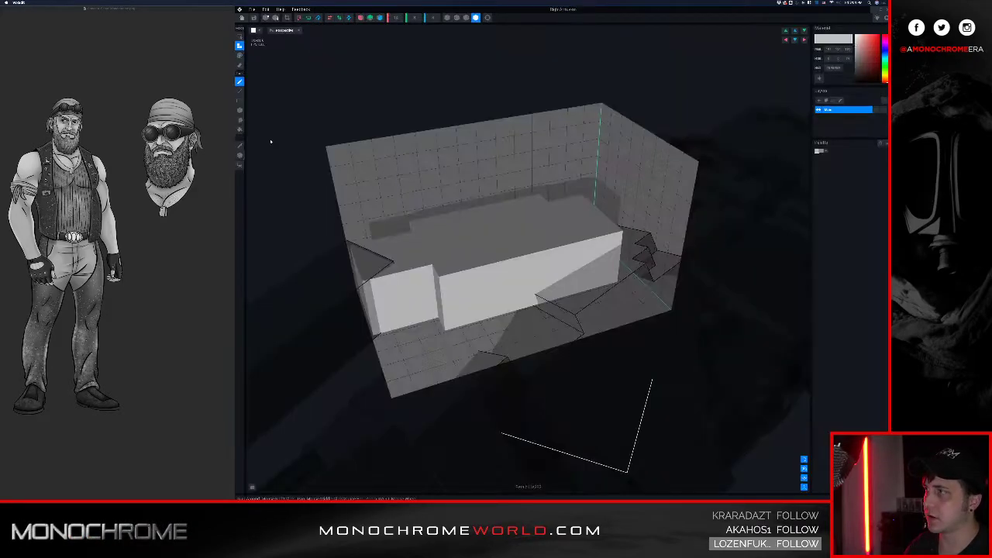
pyautogui.moveTo(407, 193); pyautogui.dragTo(496, 209, button='right')
pyautogui.moveTo(548, 325); pyautogui.dragTo(570, 356, button='right')
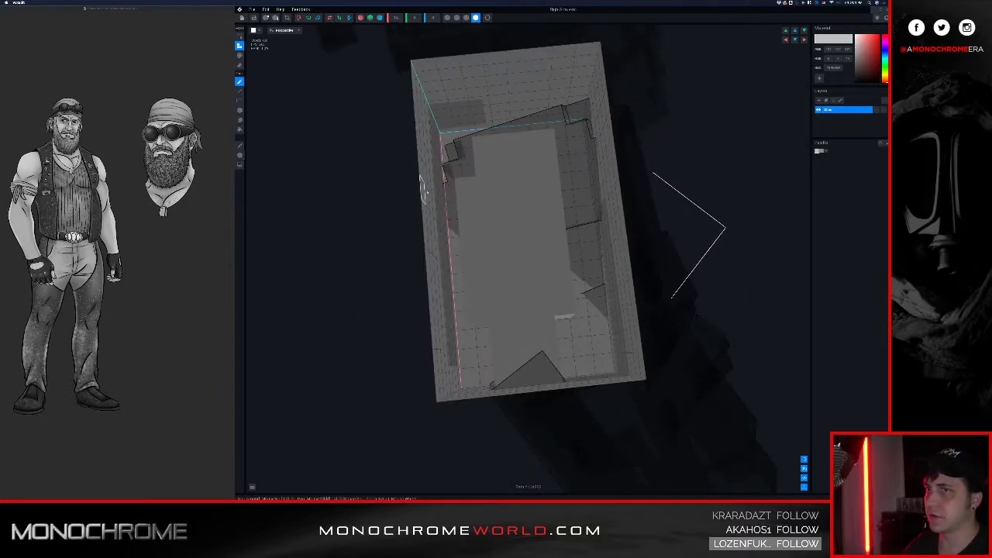
# Step: Add a raised band of darker grey voxels across the middle of the upper arm's outer face
pyautogui.click(822, 152)
pyautogui.press('g')
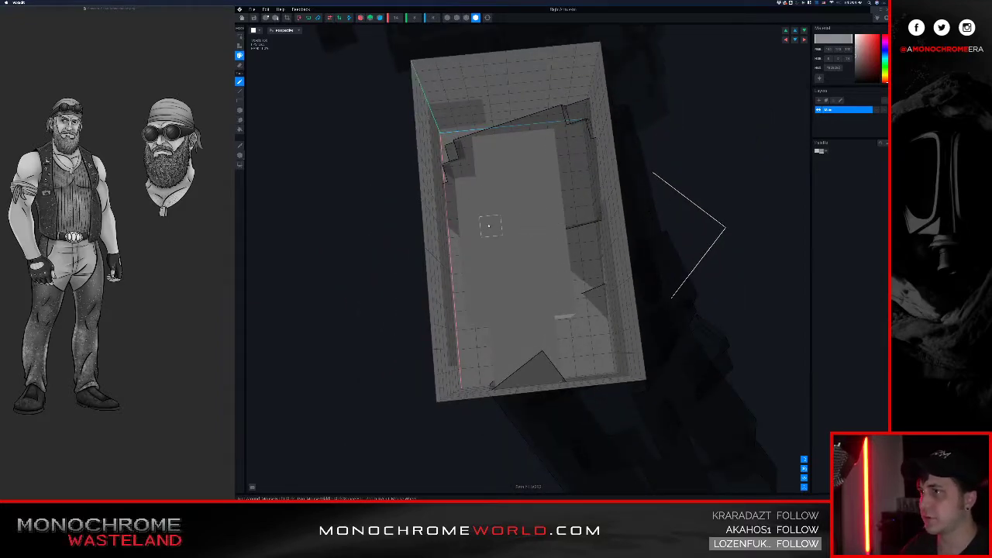
pyautogui.press('t')
pyautogui.moveTo(469, 226)
pyautogui.mouseDown()
pyautogui.moveTo(470, 244)
pyautogui.moveTo(542, 246)
pyautogui.moveTo(553, 214)
pyautogui.moveTo(487, 230)
pyautogui.mouseUp()
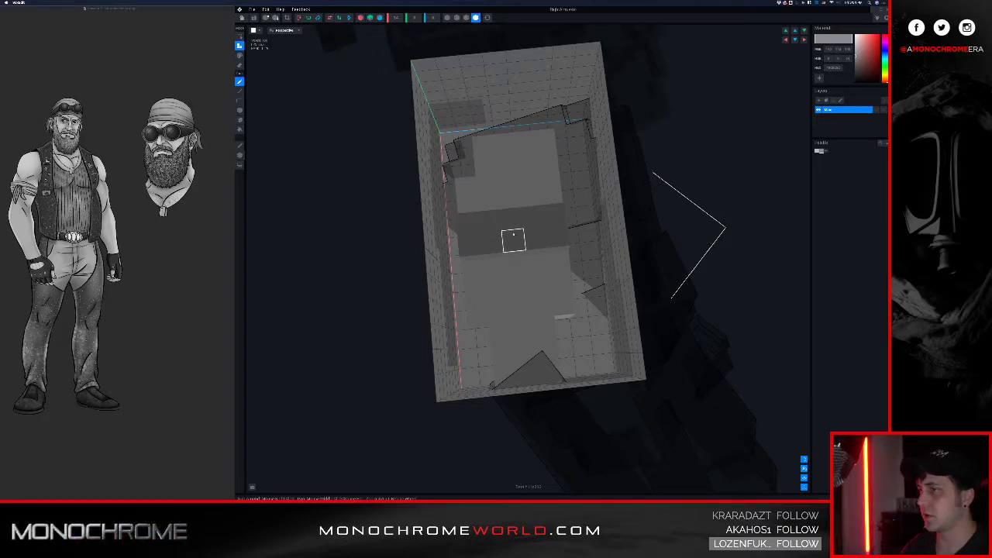
# Step: Reshape the raised band on the right upper arm into an uneven knot with loose ends by adding and erasing darker grey voxels
pyautogui.moveTo(510, 219); pyautogui.dragTo(513, 239)
pyautogui.moveTo(515, 236)
pyautogui.mouseDown(button='middle')
pyautogui.moveTo(483, 230)
pyautogui.moveTo(500, 233)
pyautogui.moveTo(465, 250)
pyautogui.mouseUp(button='middle')
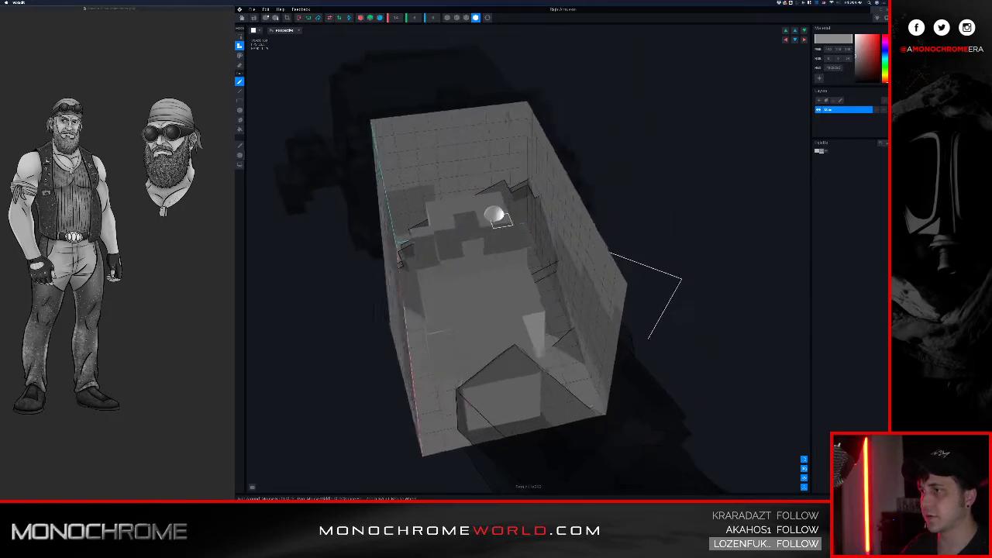
pyautogui.moveTo(493, 215); pyautogui.dragTo(479, 221, button='middle')
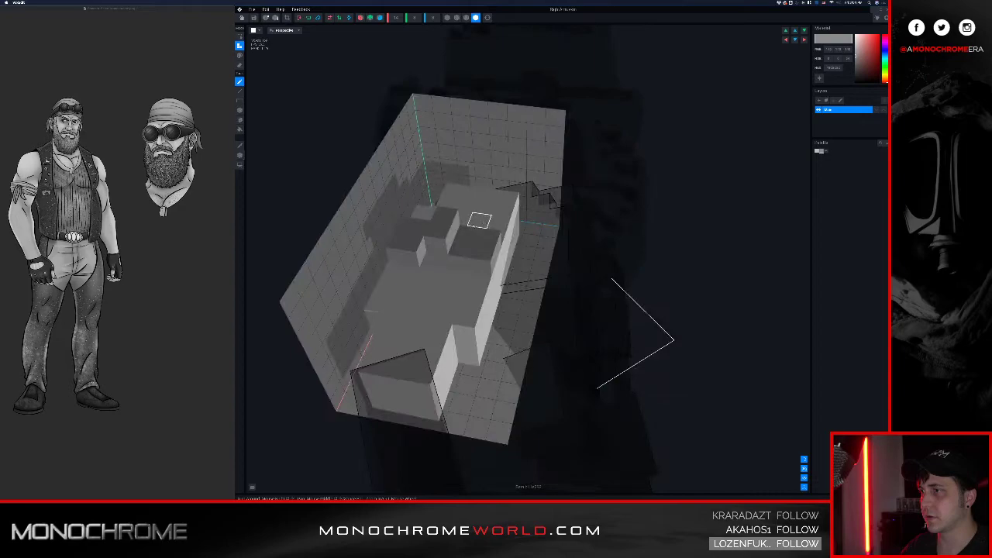
pyautogui.press('e')
pyautogui.click(461, 232)
pyautogui.click(462, 241)
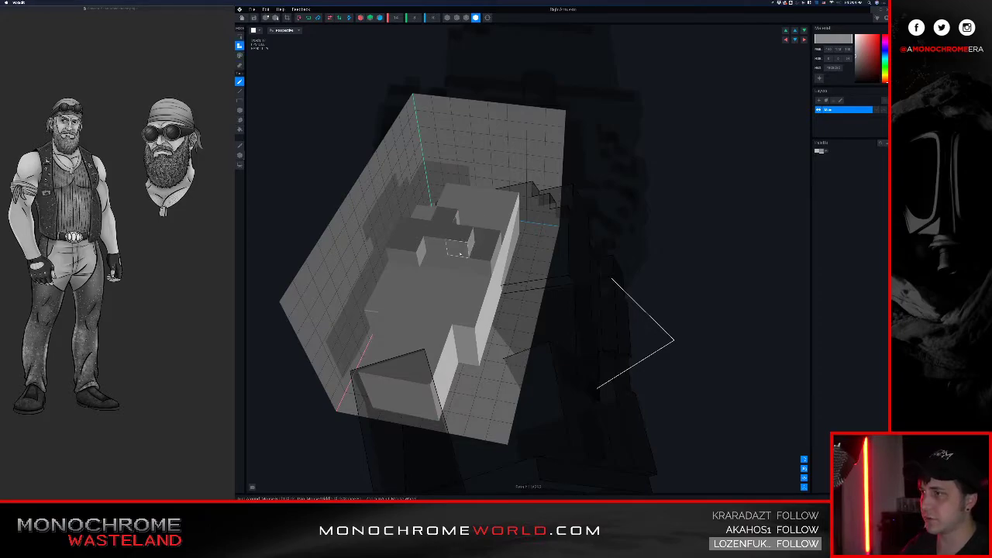
pyautogui.moveTo(469, 217); pyautogui.dragTo(382, 238, button='middle')
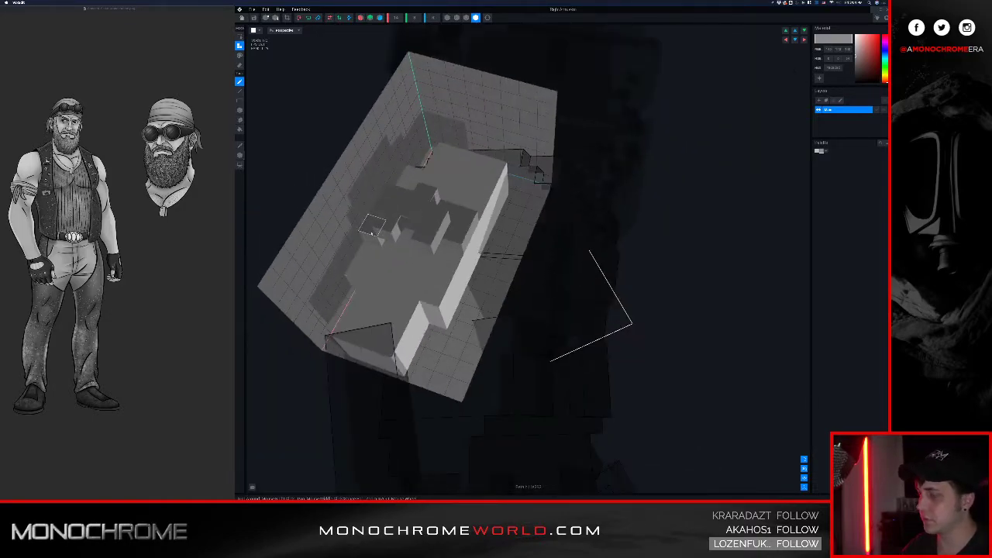
pyautogui.click(382, 238)
# Step: Paint the upper arm's surface darker grey around the knot and continue the band down the arm's side
pyautogui.moveTo(454, 171); pyautogui.dragTo(475, 172, button='right')
pyautogui.moveTo(476, 170); pyautogui.dragTo(473, 200, button='middle')
pyautogui.press('g')
pyautogui.moveTo(458, 220)
pyautogui.mouseDown()
pyautogui.moveTo(481, 225)
pyautogui.moveTo(458, 240)
pyautogui.mouseUp()
pyautogui.moveTo(511, 196); pyautogui.dragTo(486, 228, button='right')
pyautogui.moveTo(513, 255)
pyautogui.mouseDown()
pyautogui.moveTo(538, 283)
pyautogui.moveTo(516, 280)
pyautogui.mouseUp()
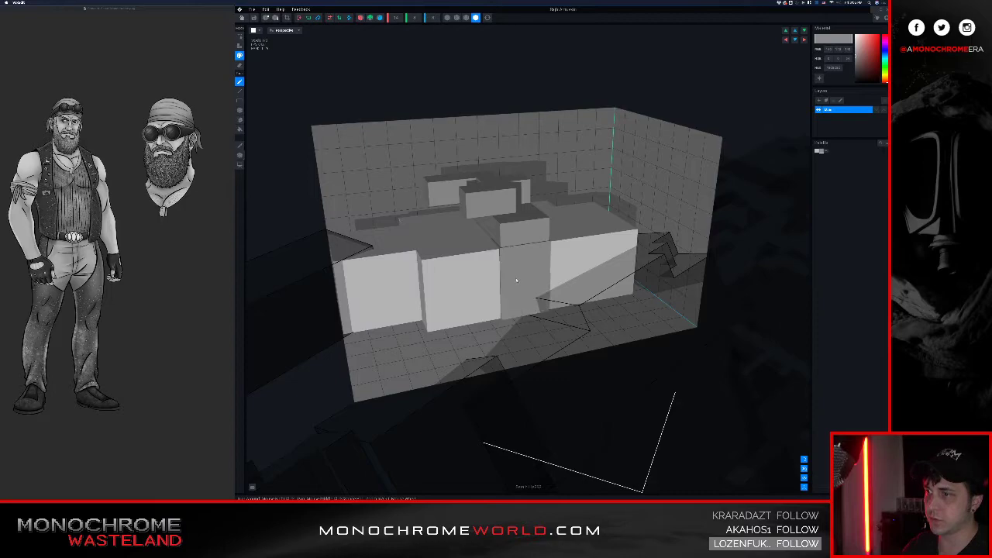
# Step: Save the right upper arm, return to the full character and inspect the wrapped armband close up from the side and front
pyautogui.moveTo(451, 235)
pyautogui.mouseDown(button='right')
pyautogui.moveTo(484, 233)
pyautogui.moveTo(189, 93)
pyautogui.mouseUp(button='right')
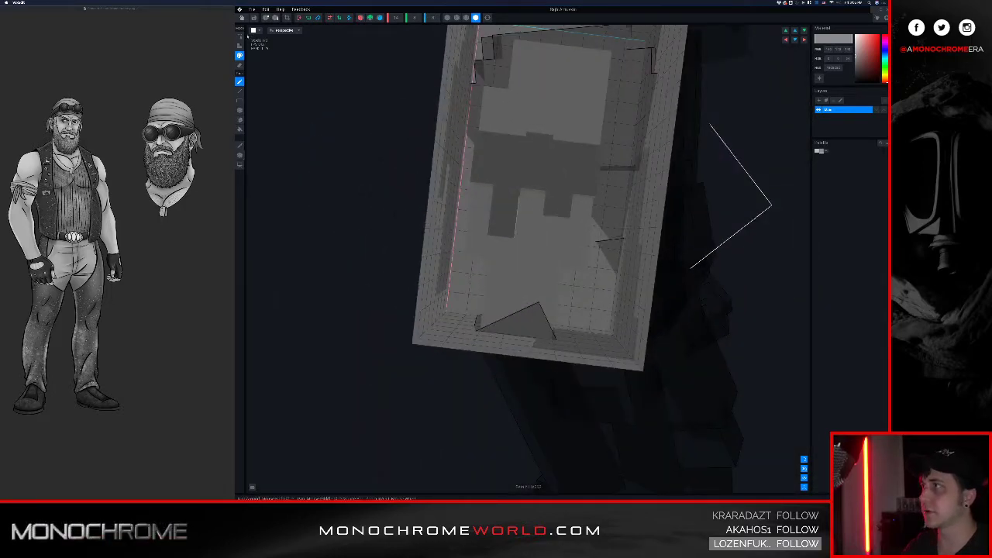
pyautogui.click(242, 17)
pyautogui.click(520, 150)
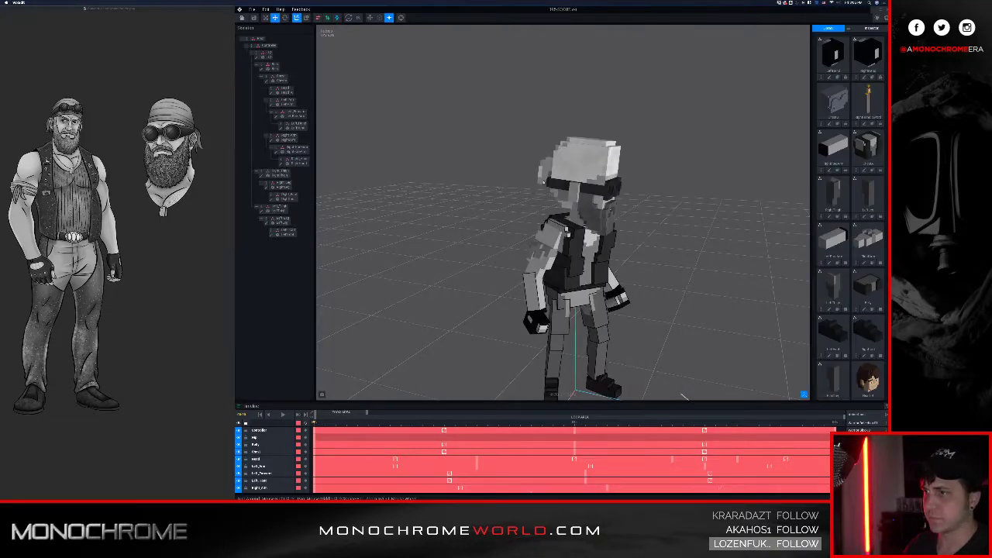
pyautogui.moveTo(673, 220); pyautogui.dragTo(641, 216, button='right')
pyautogui.scroll(4, 514, 165)
pyautogui.moveTo(439, 179); pyautogui.dragTo(443, 181, button='right')
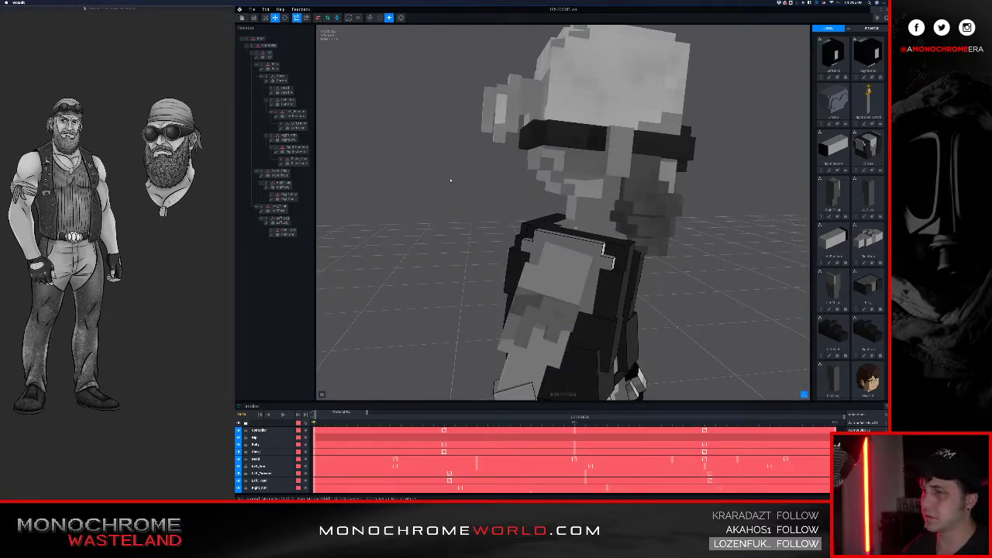
pyautogui.moveTo(666, 219); pyautogui.dragTo(451, 182, button='right')
pyautogui.moveTo(639, 212); pyautogui.dragTo(428, 249, button='right')
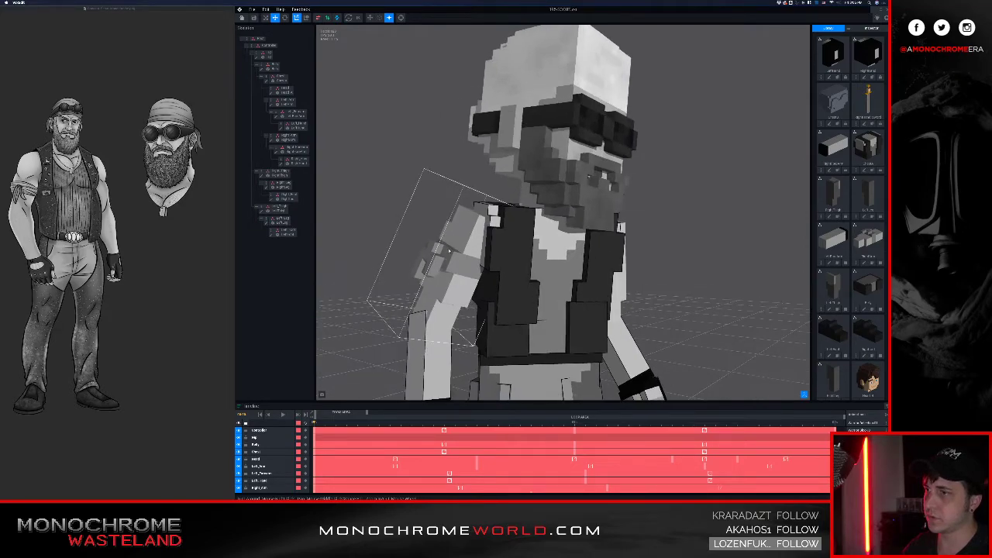
# Step: Examine the whole character's proportions and armband from a distance at several front angles
pyautogui.scroll(-3, 460, 252)
pyautogui.moveTo(508, 255); pyautogui.dragTo(474, 254, button='right')
pyautogui.scroll(-5, 477, 255)
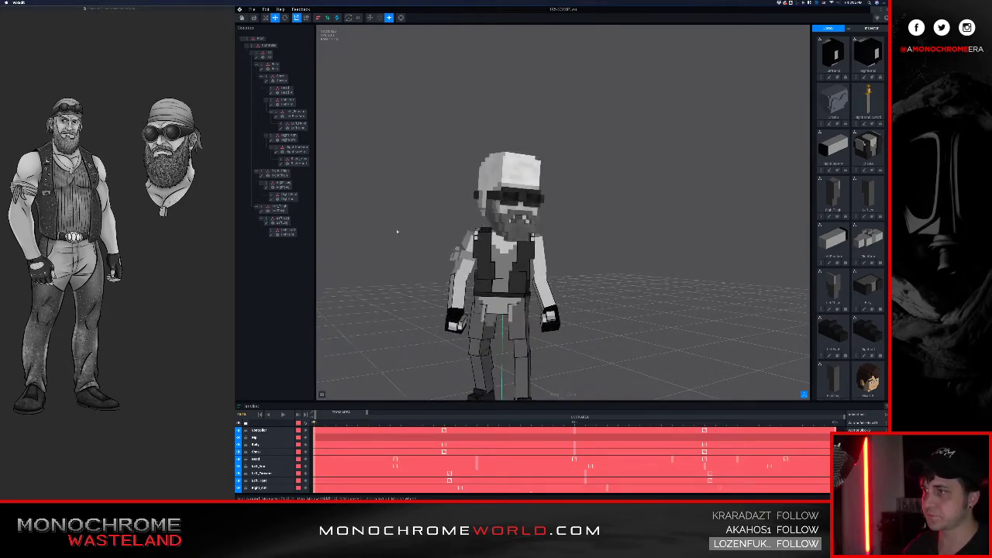
pyautogui.moveTo(593, 393); pyautogui.dragTo(615, 356, button='middle')
pyautogui.moveTo(615, 395); pyautogui.dragTo(459, 254, button='right')
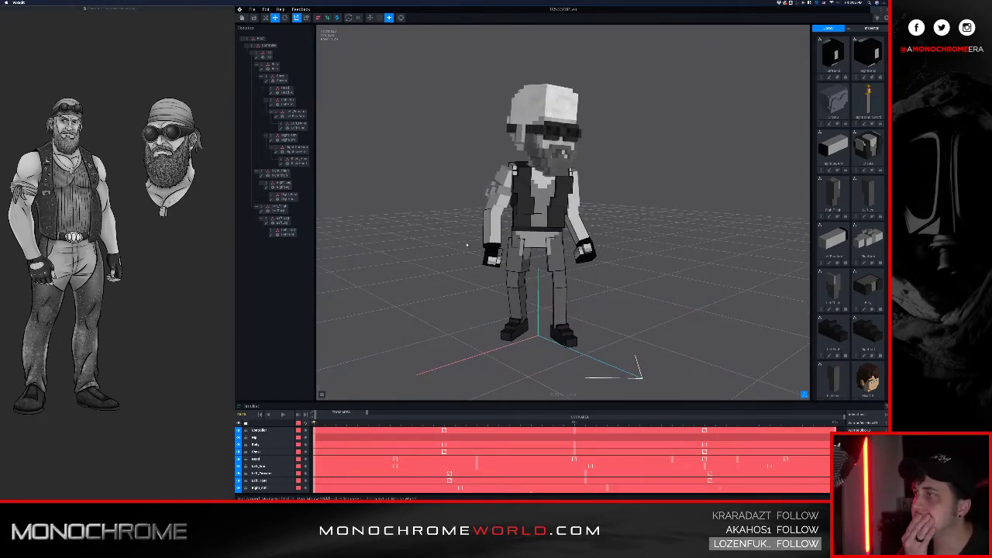
pyautogui.moveTo(476, 249)
pyautogui.mouseDown(button='right')
pyautogui.moveTo(454, 248)
pyautogui.moveTo(474, 254)
pyautogui.mouseUp(button='right')
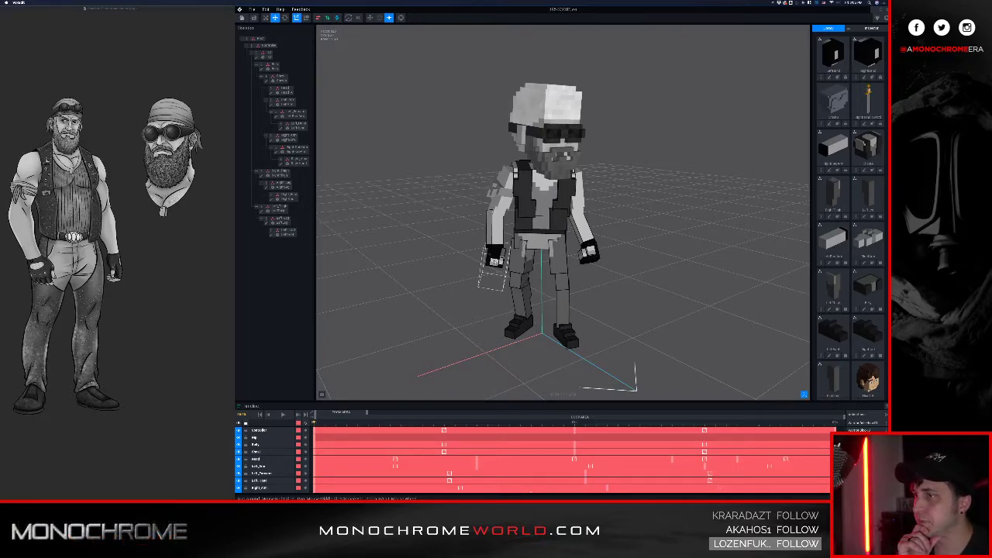
pyautogui.moveTo(454, 193)
pyautogui.mouseDown(button='right')
pyautogui.moveTo(490, 251)
pyautogui.moveTo(464, 190)
pyautogui.mouseUp(button='right')
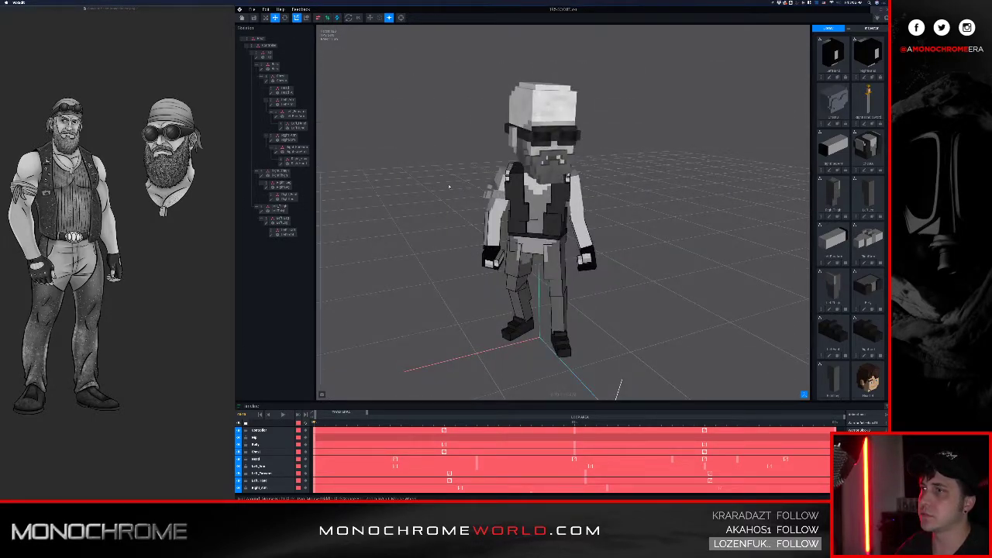
# Step: Reset the camera and reframe the character to check its head, vest and arms from above and the front
pyautogui.click(401, 18)
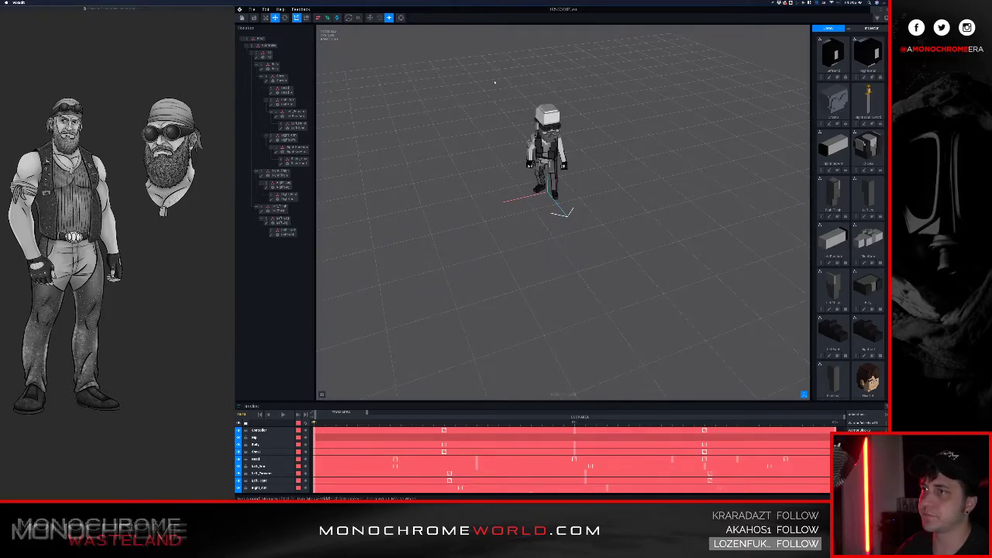
pyautogui.scroll(5, 496, 78)
pyautogui.moveTo(495, 76); pyautogui.dragTo(490, 85, button='middle')
pyautogui.scroll(6, 493, 85)
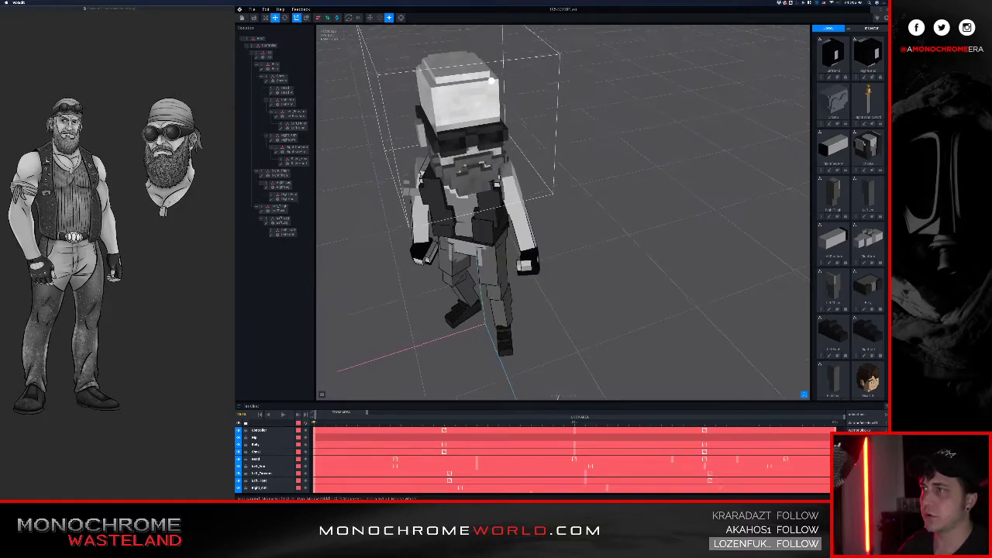
pyautogui.moveTo(503, 78); pyautogui.dragTo(607, 59, button='middle')
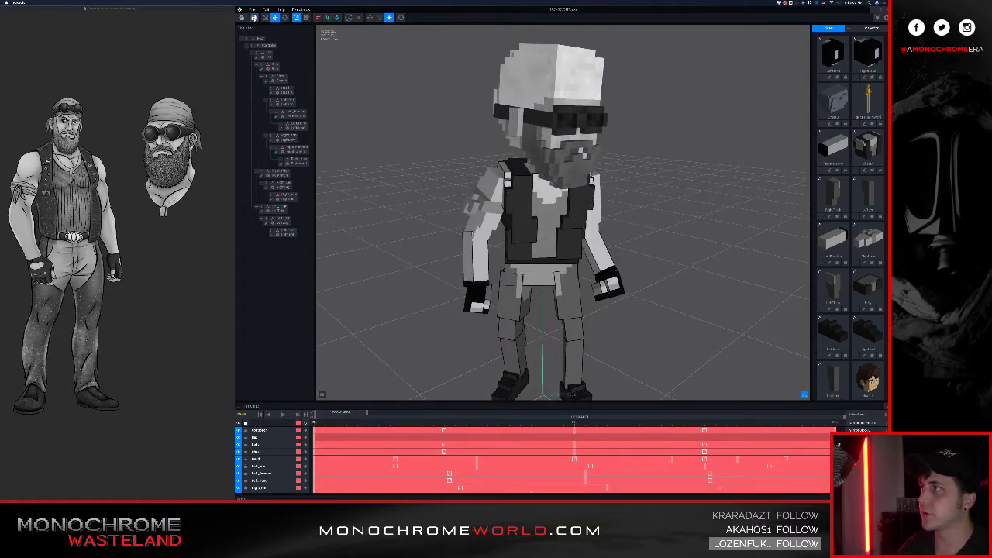
pyautogui.moveTo(494, 78); pyautogui.dragTo(407, 140, button='right')
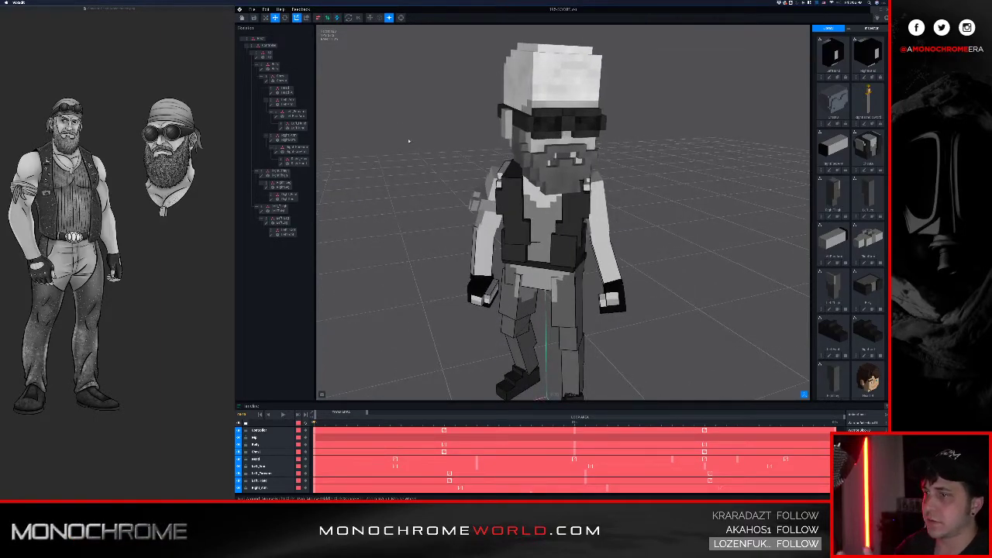